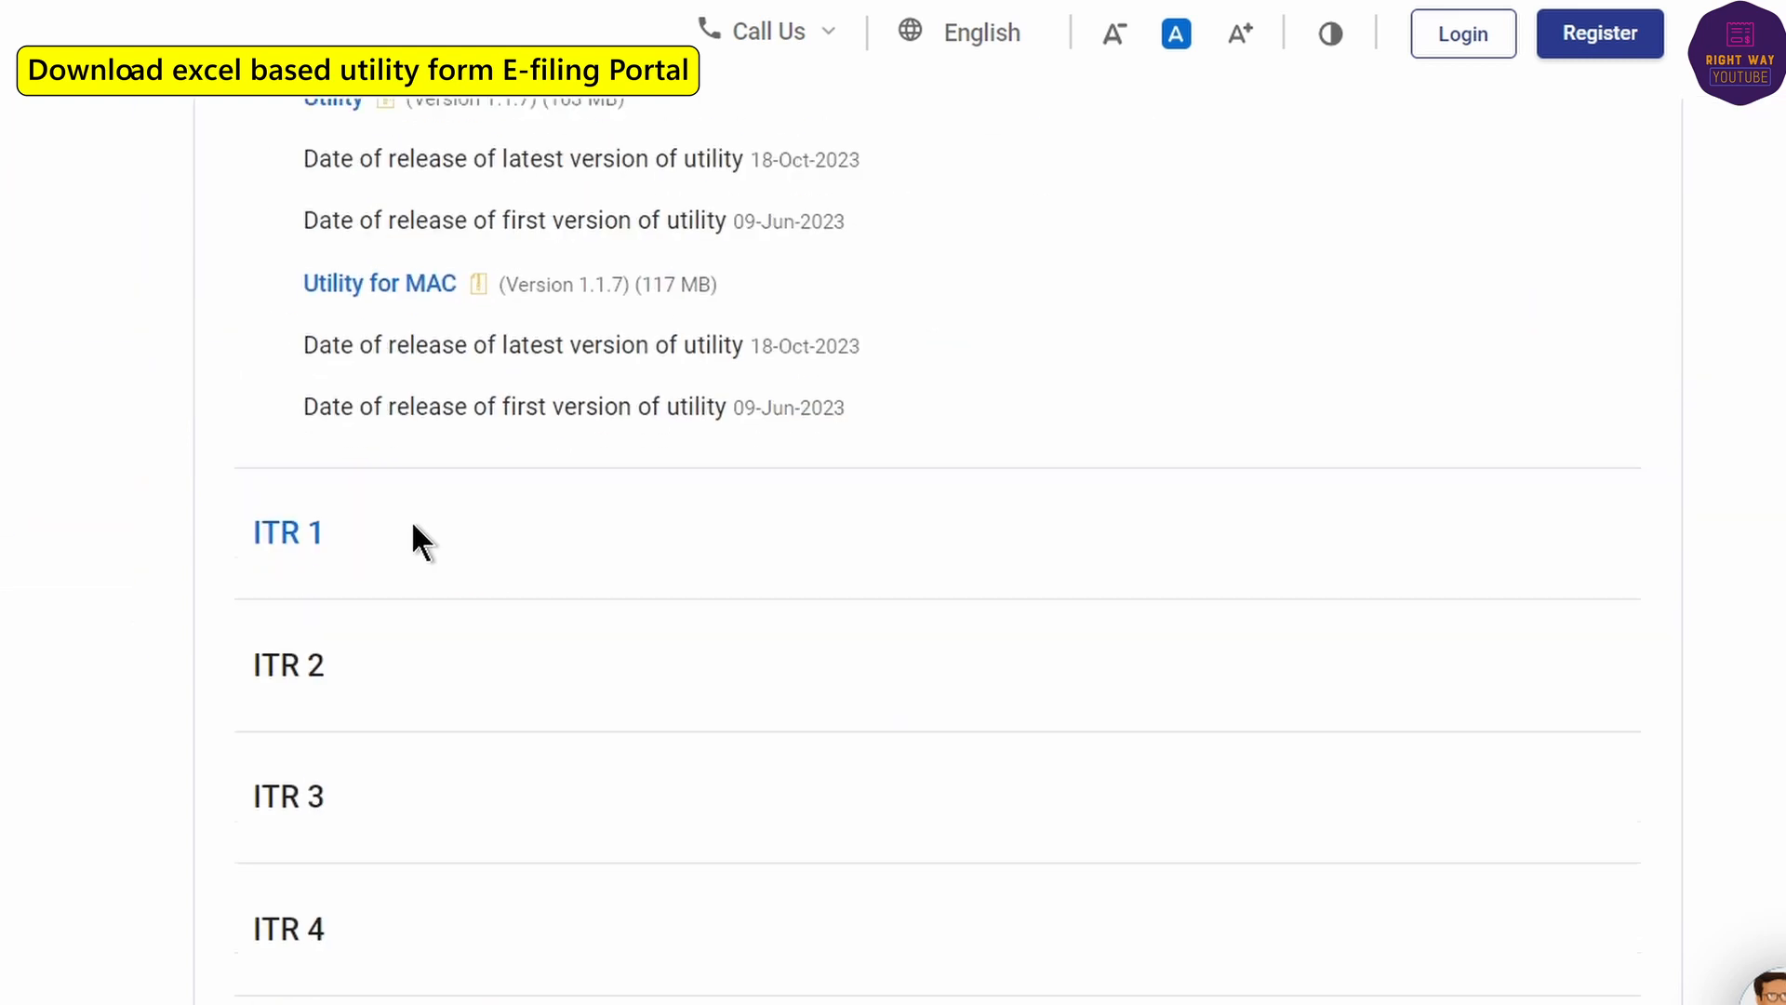
scroll(402, 481, down, 2)
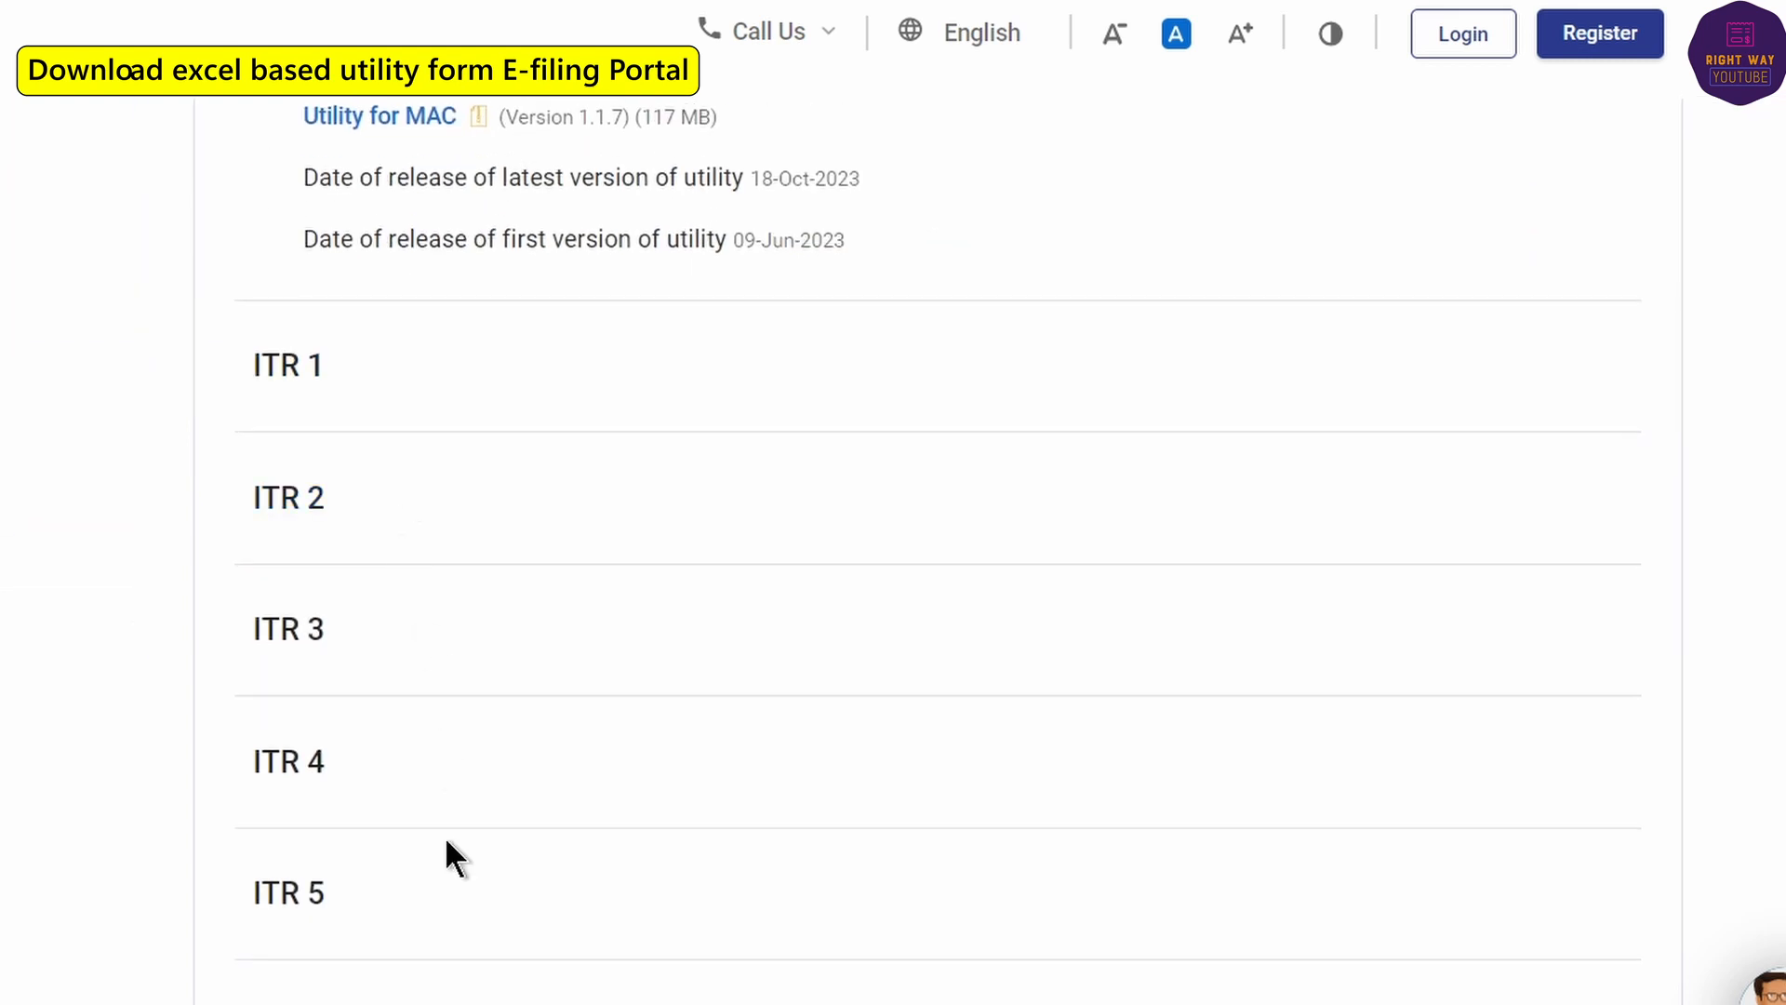
- Download the ITR 4 Excel-based utility as ITR 4_AY 2023-24_V1.3.zip and show it in Downloads
click(264, 768)
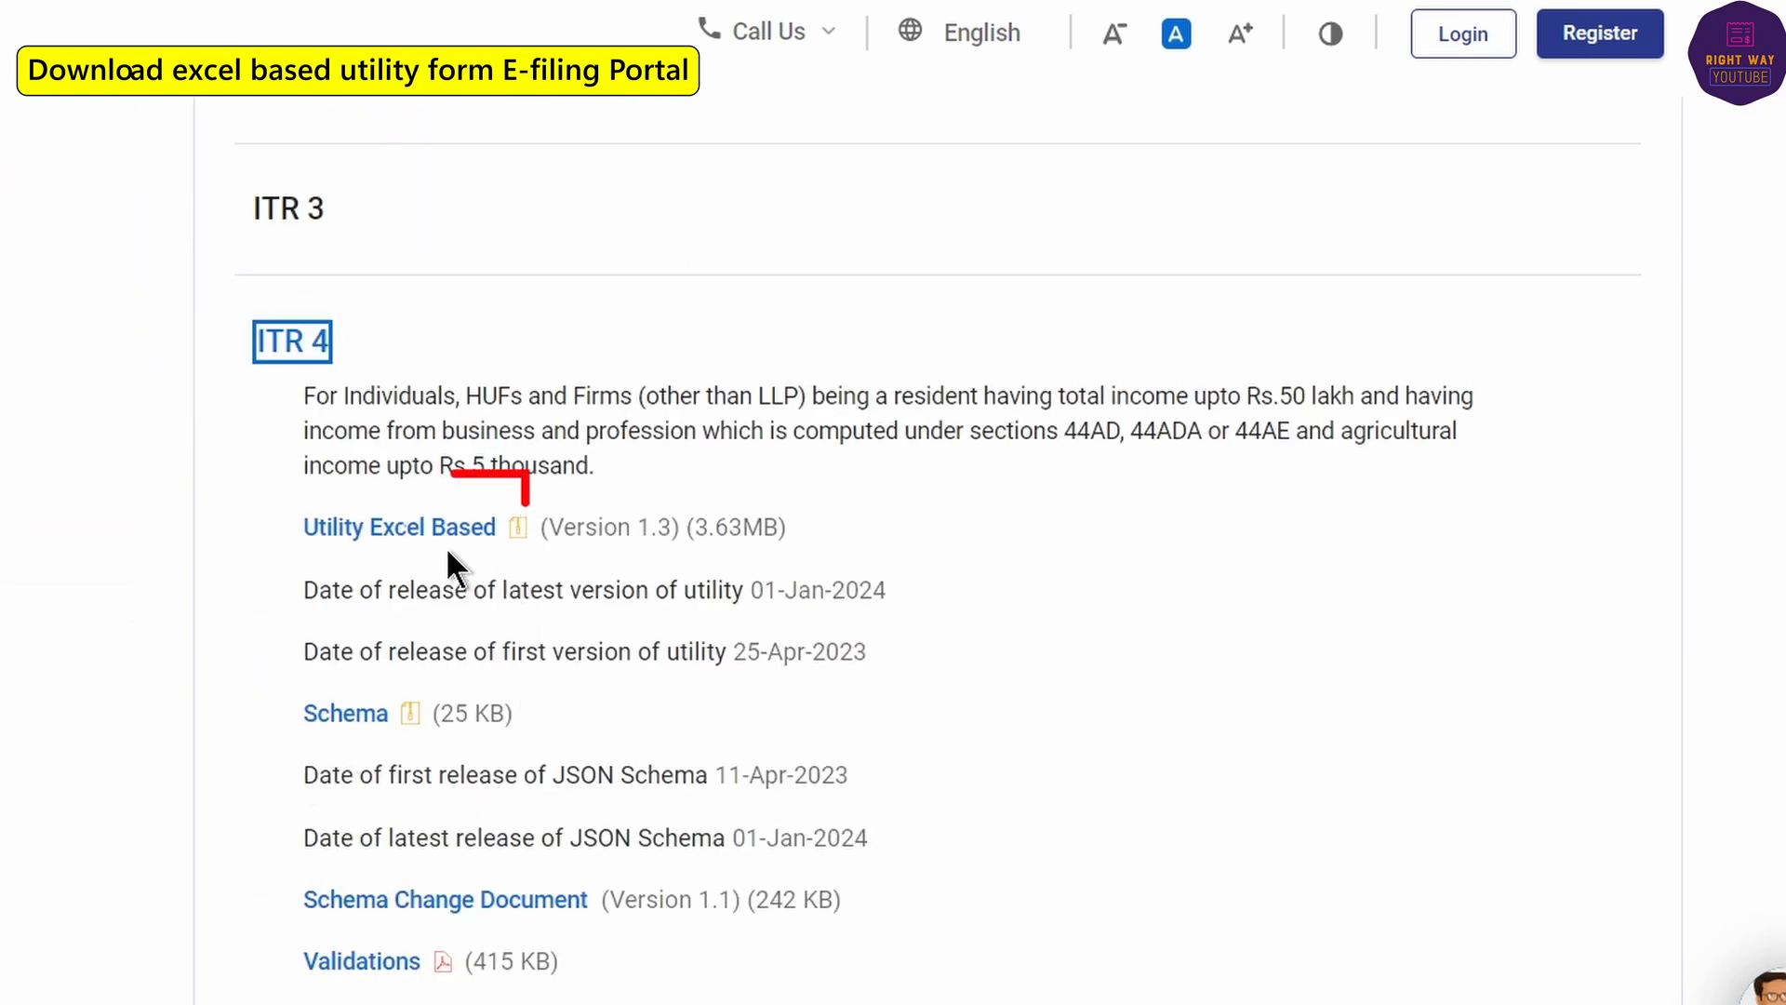
click(423, 527)
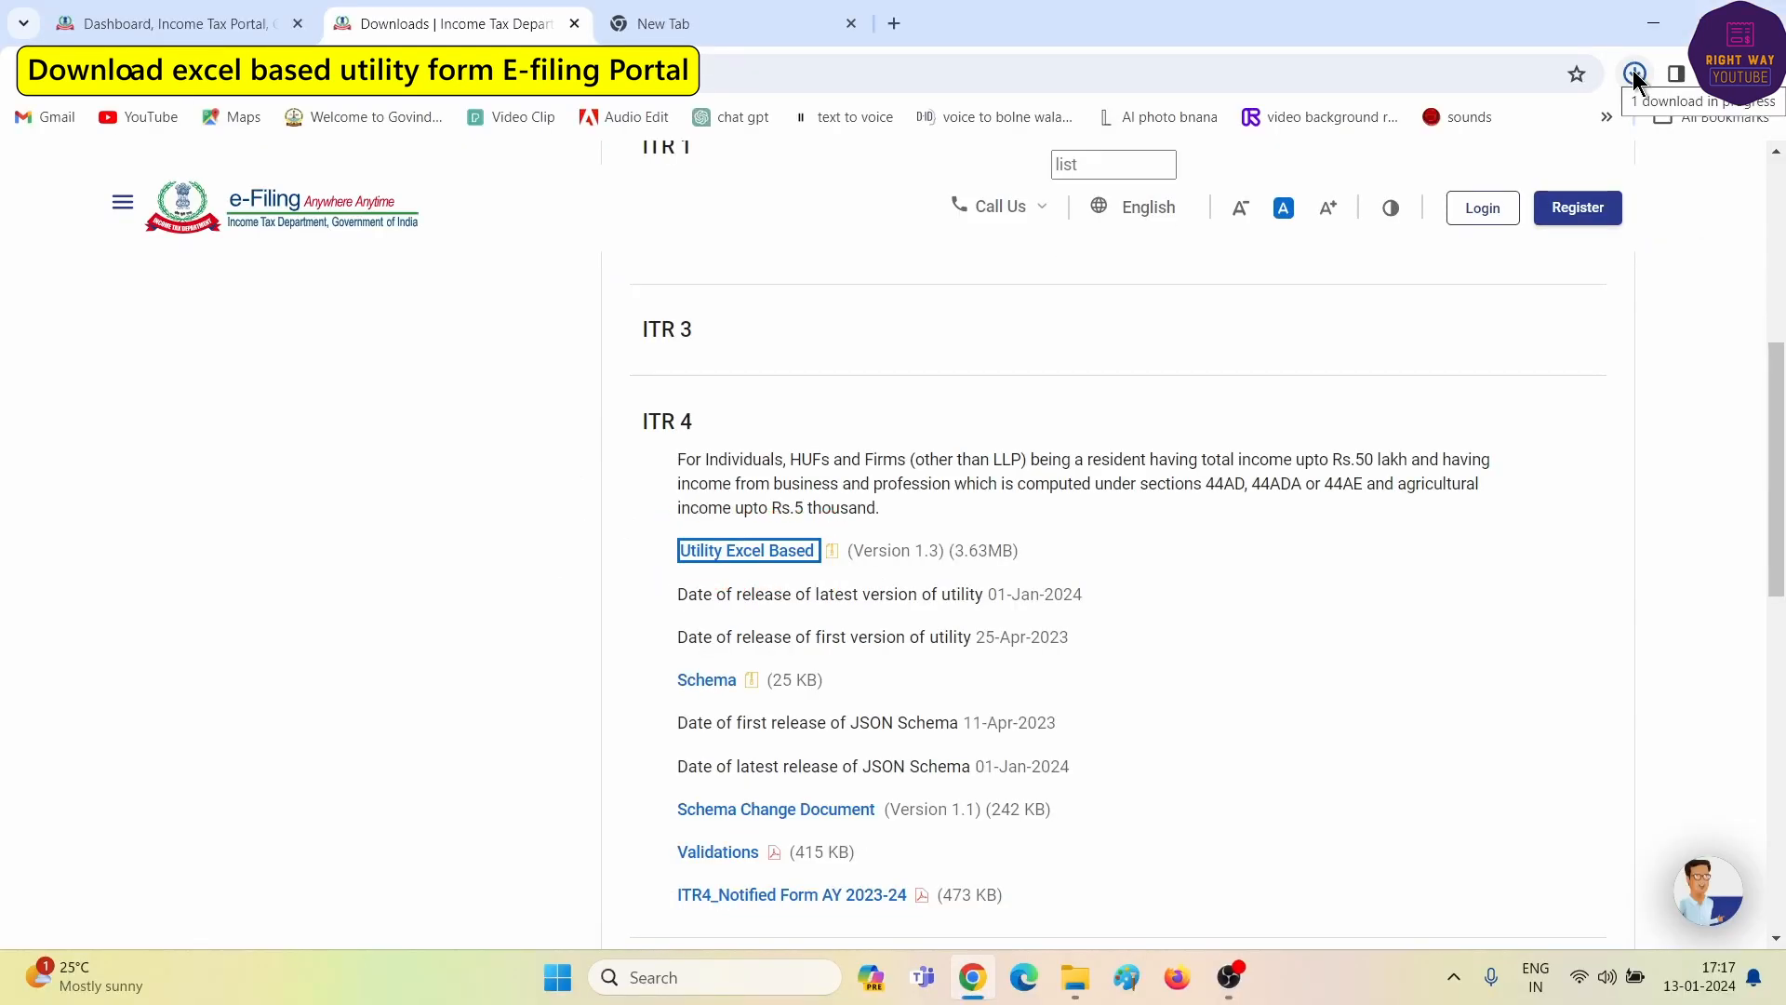
click(1635, 74)
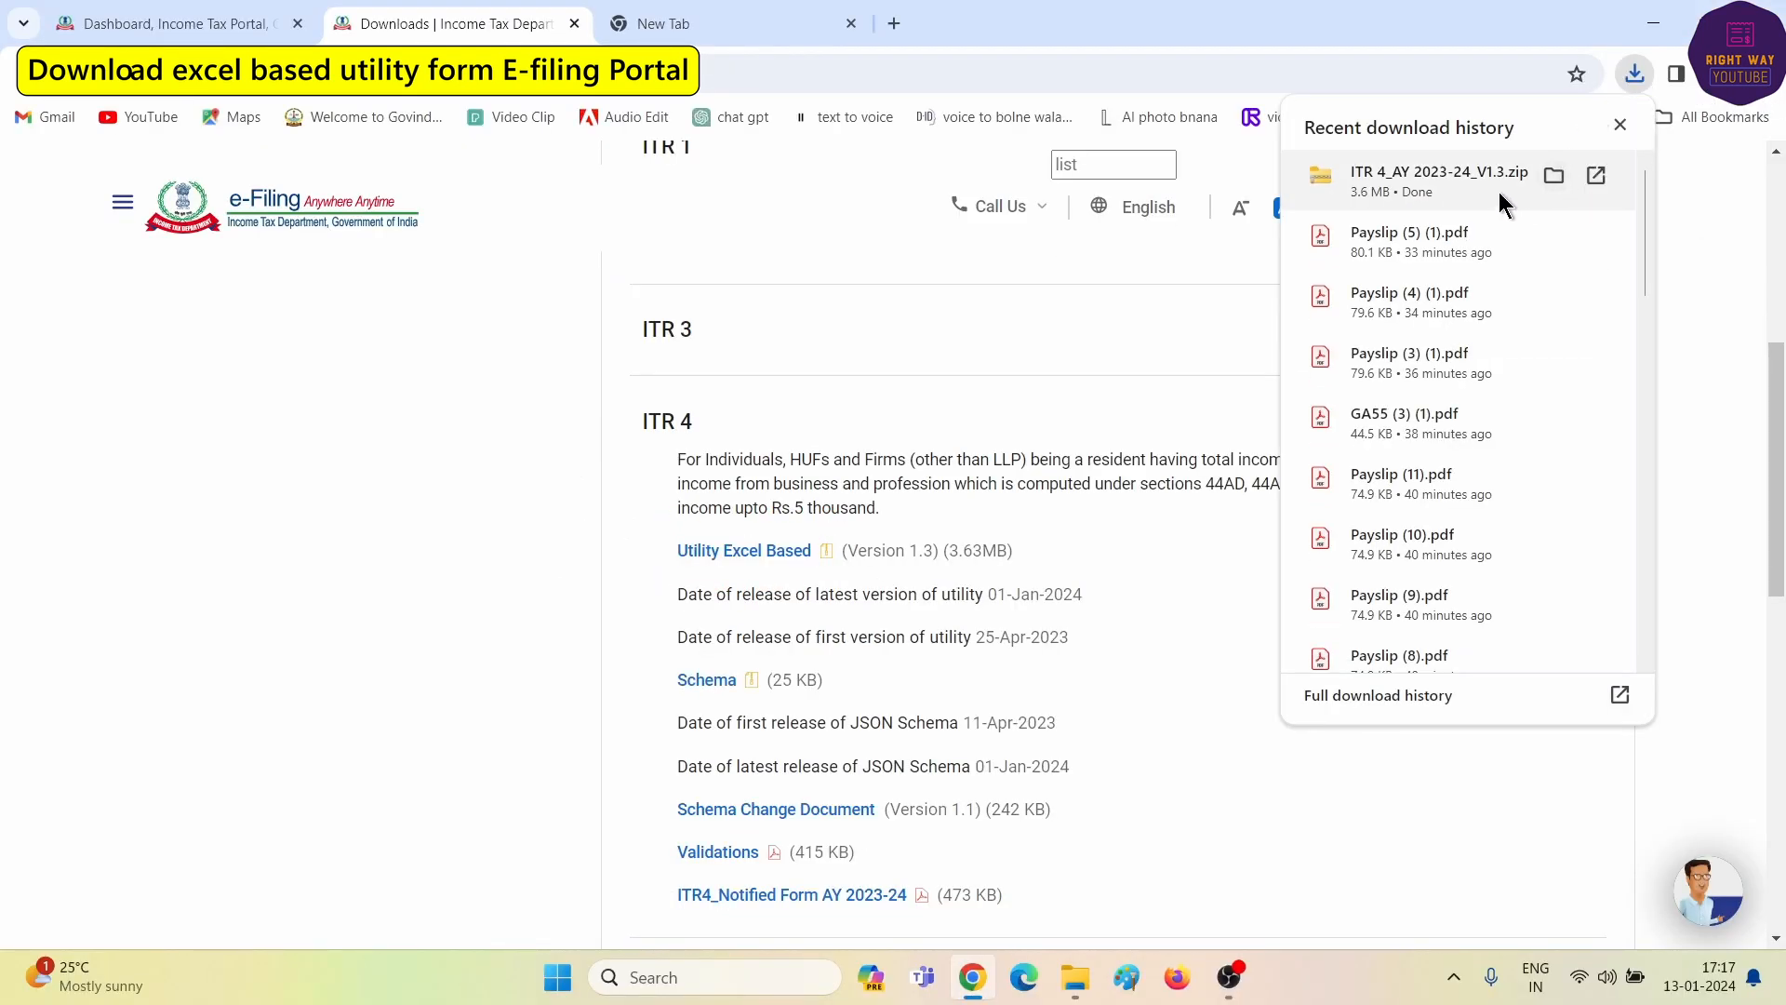
click(1553, 176)
- Extract the ITR 4 utility ZIP into the suggested ITR 4_AY 2023-24_V1.3 folder
right_click(237, 246)
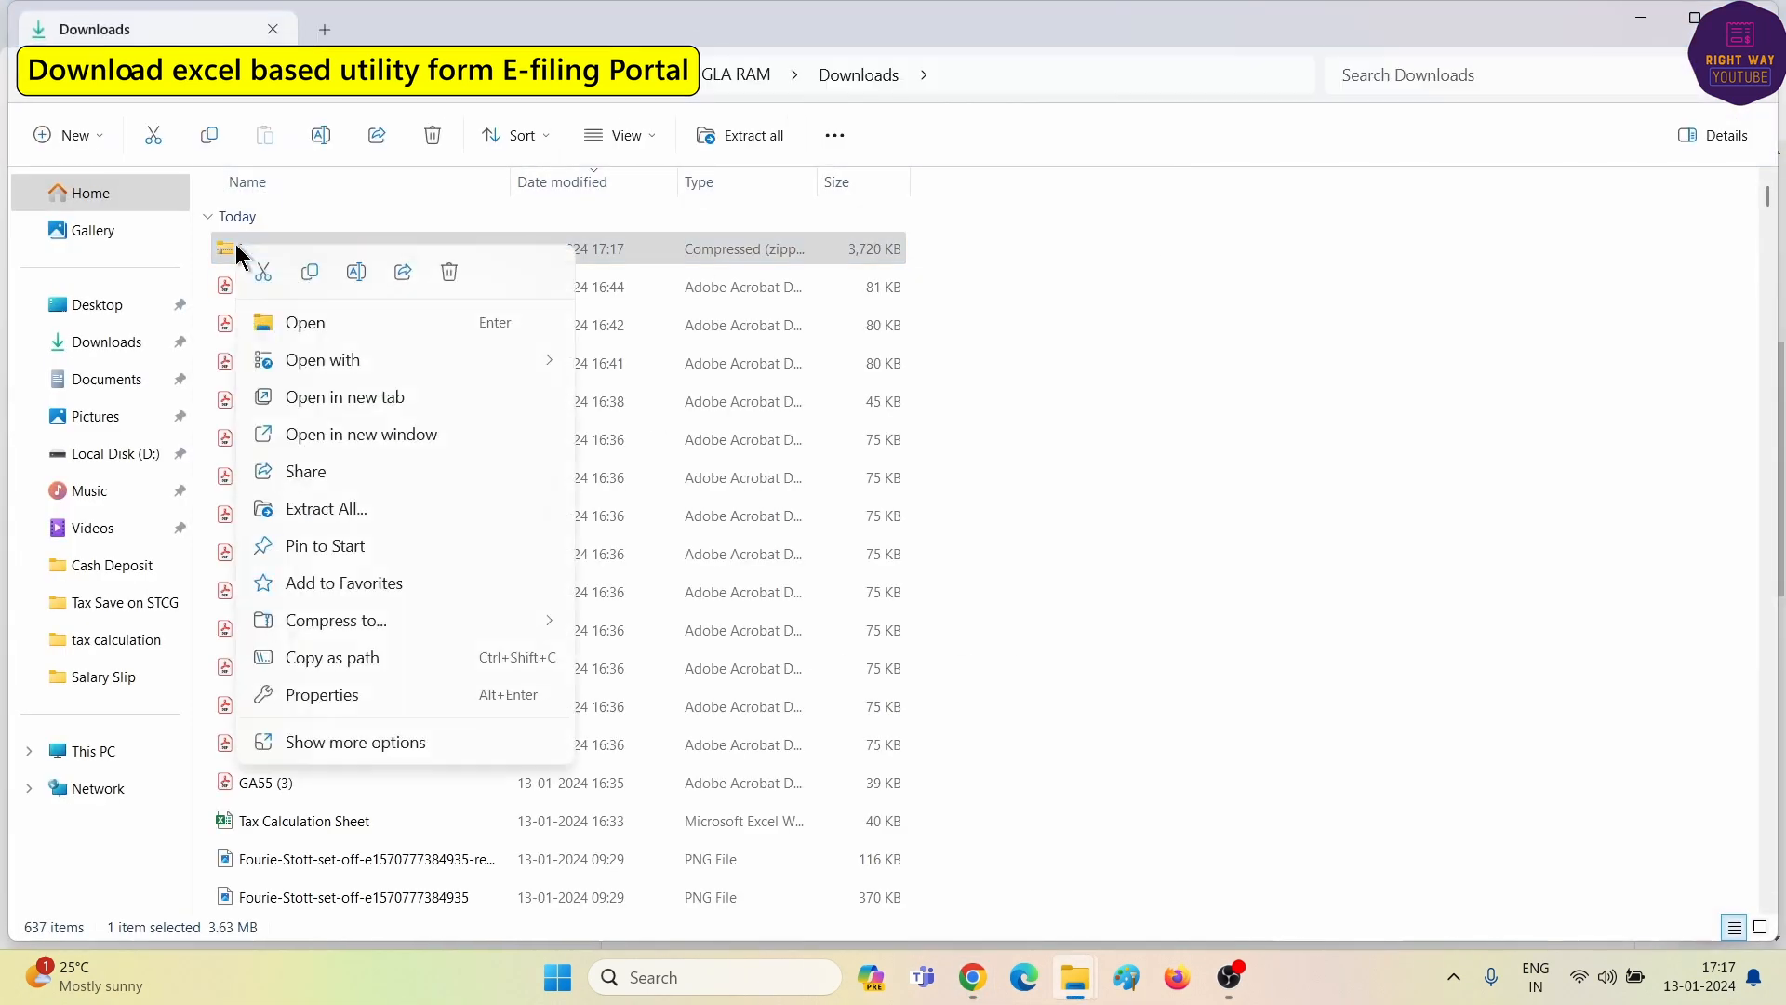
click(332, 508)
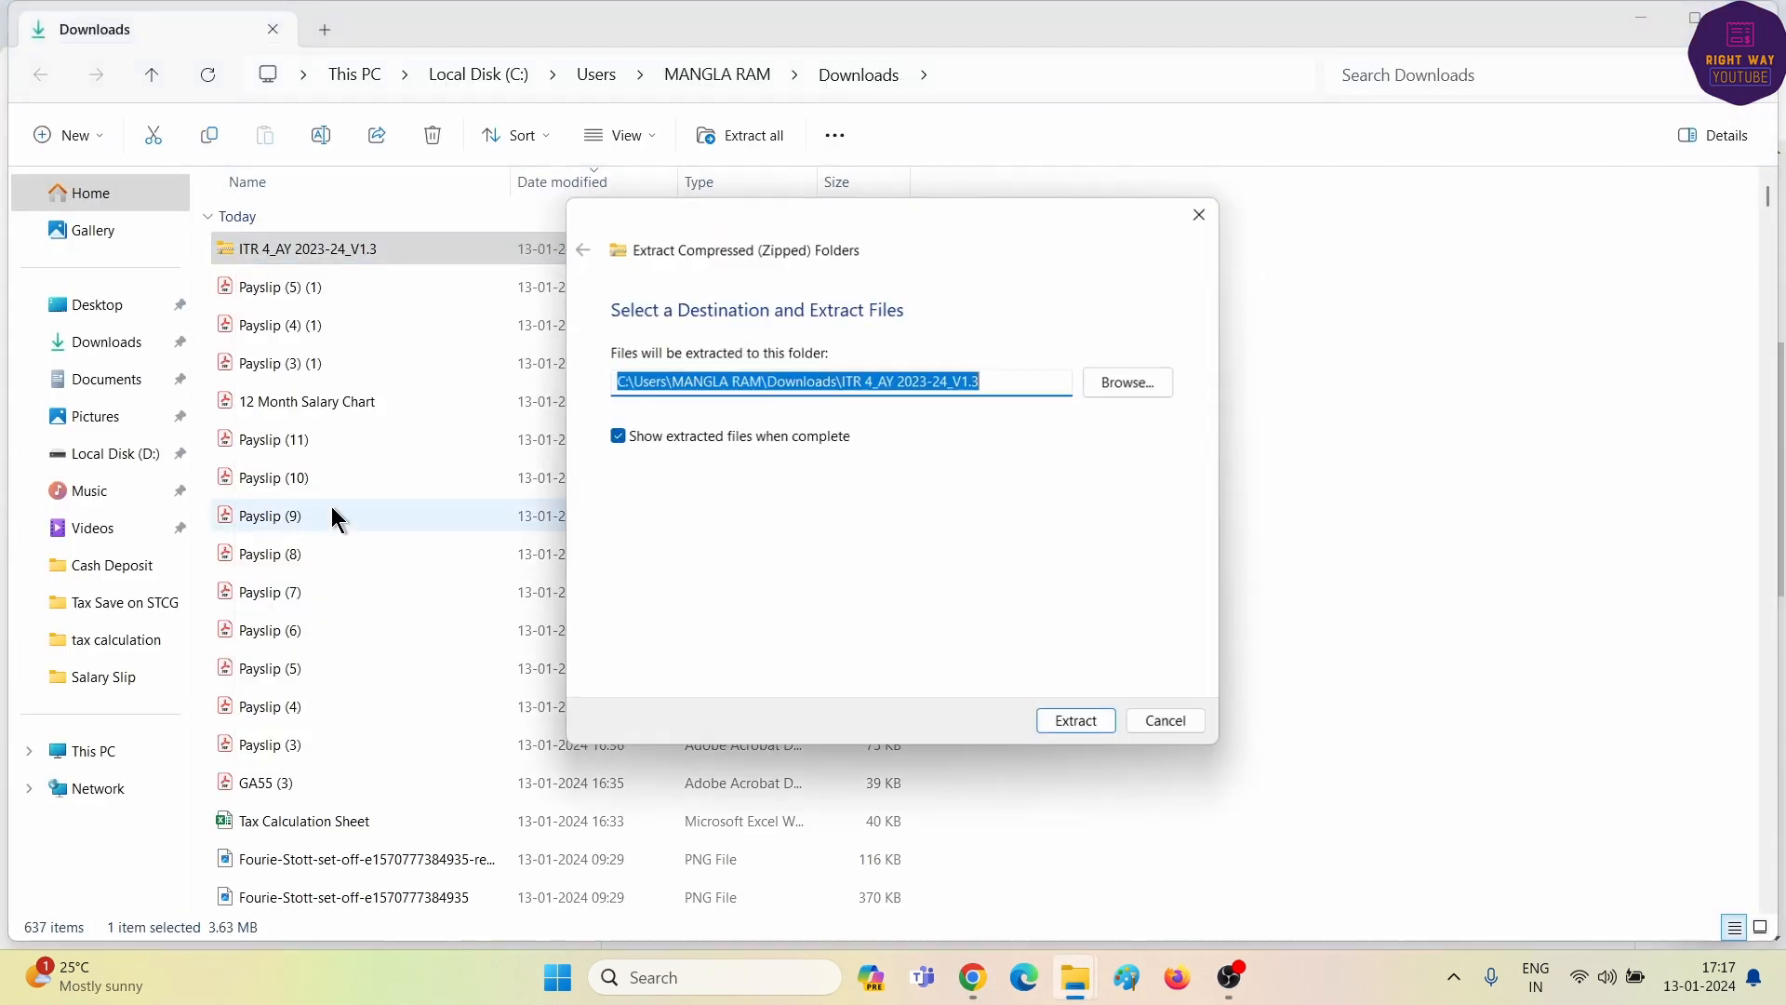
click(1077, 728)
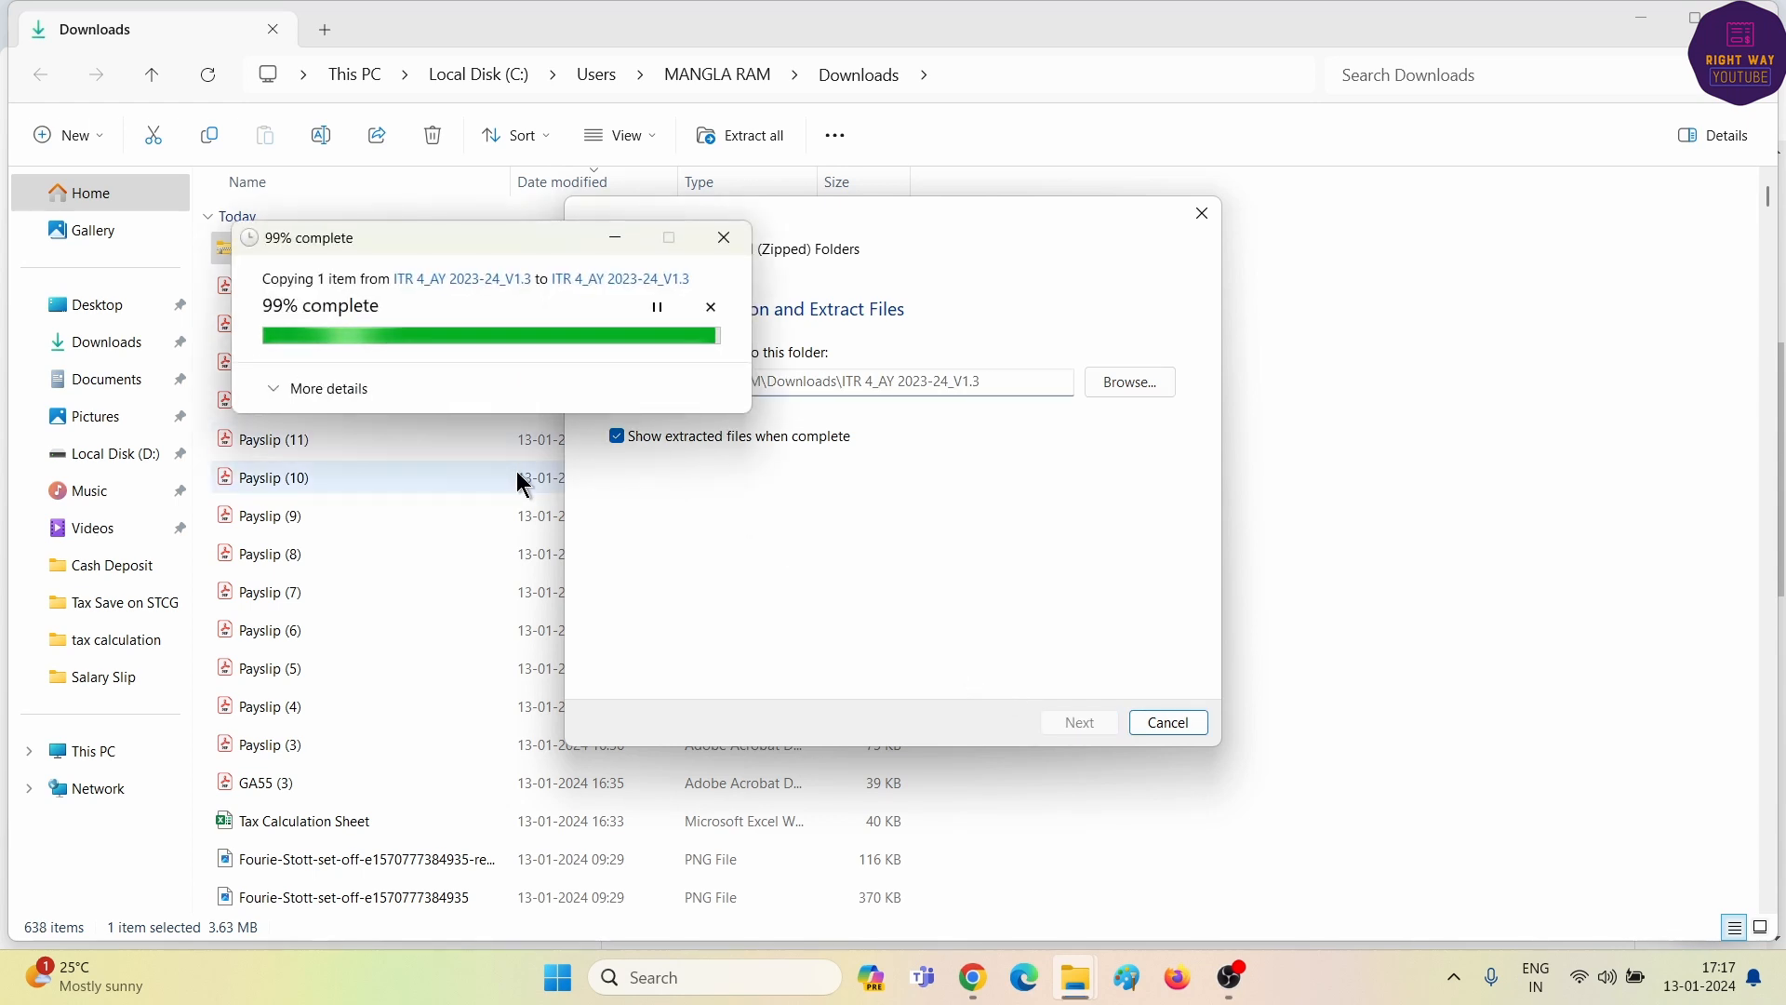
- Unblock the extracted macro-enabled Excel workbook in its Properties
right_click(240, 243)
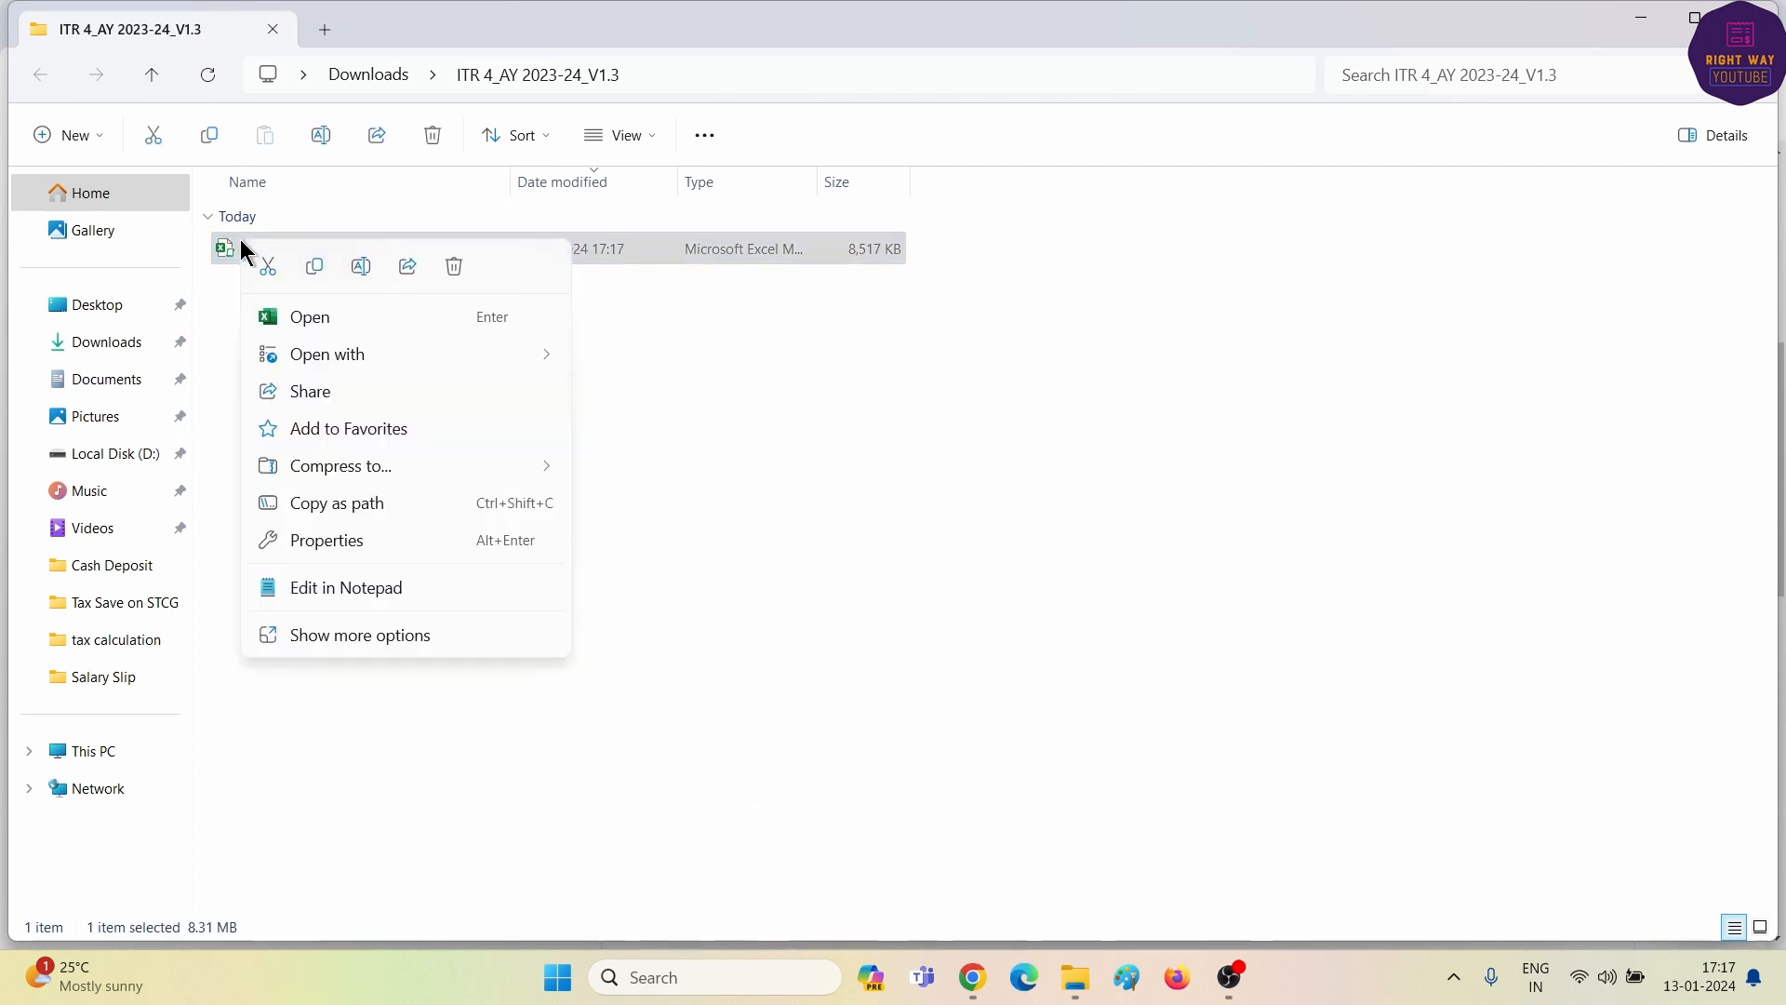
click(309, 541)
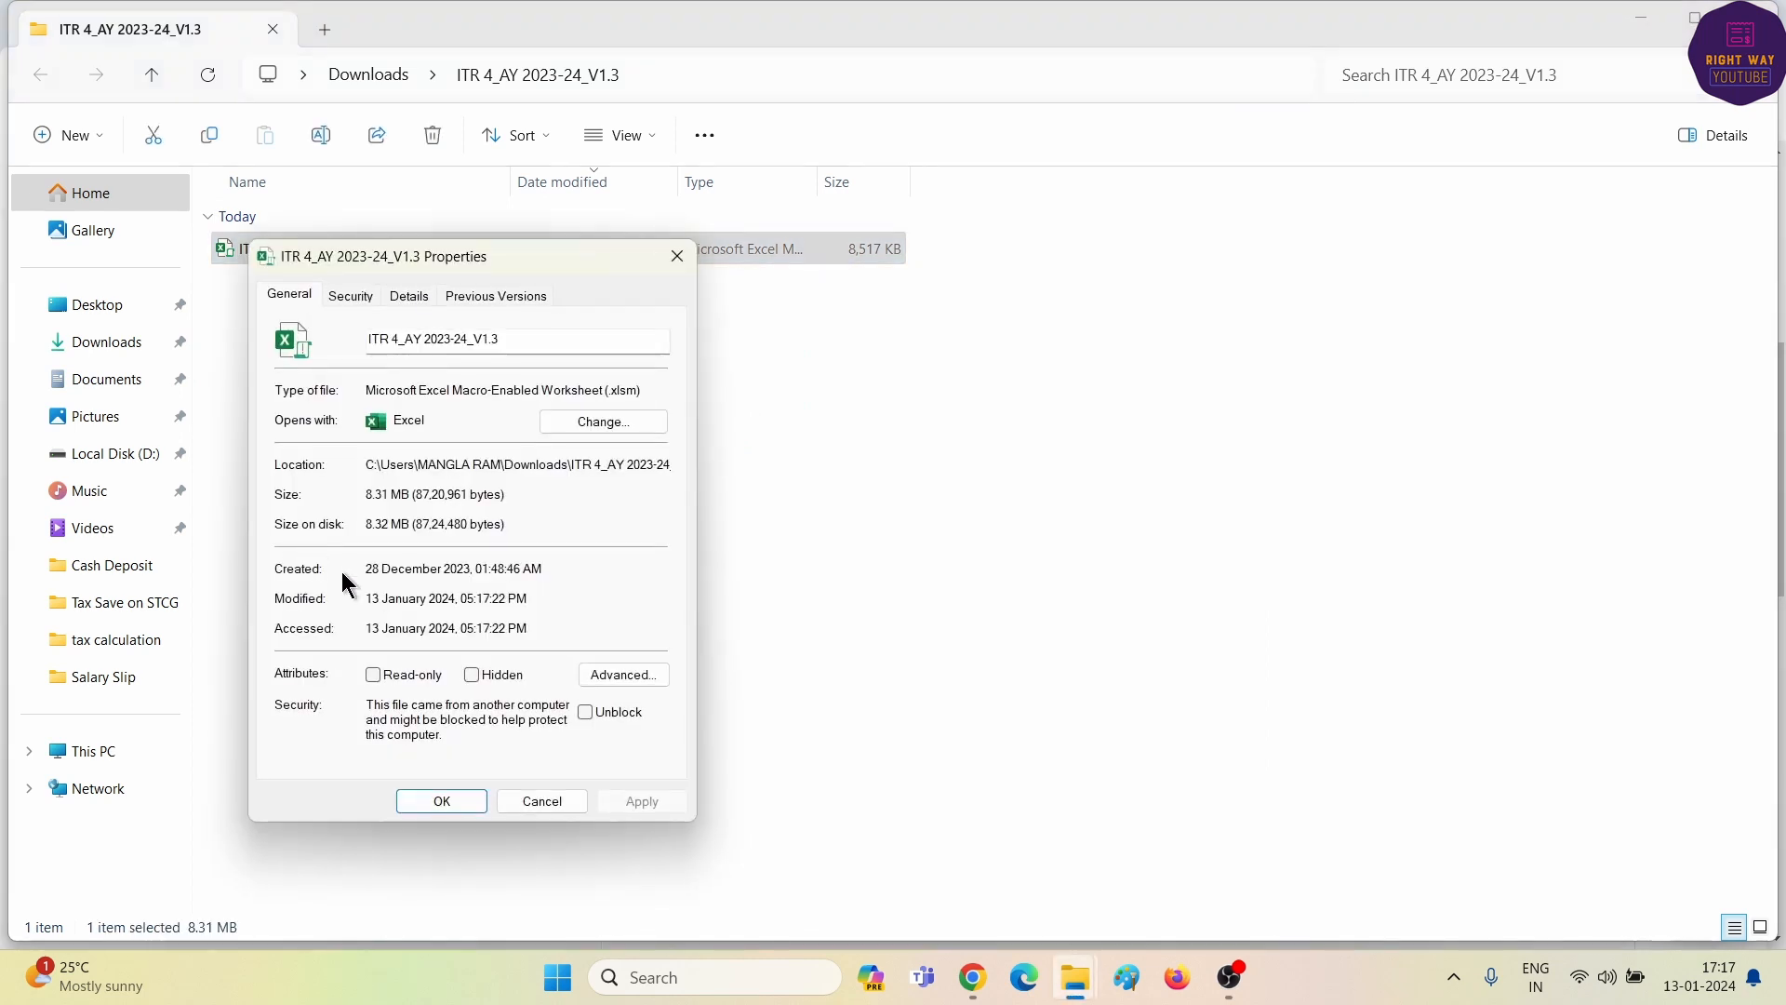
click(584, 713)
click(623, 803)
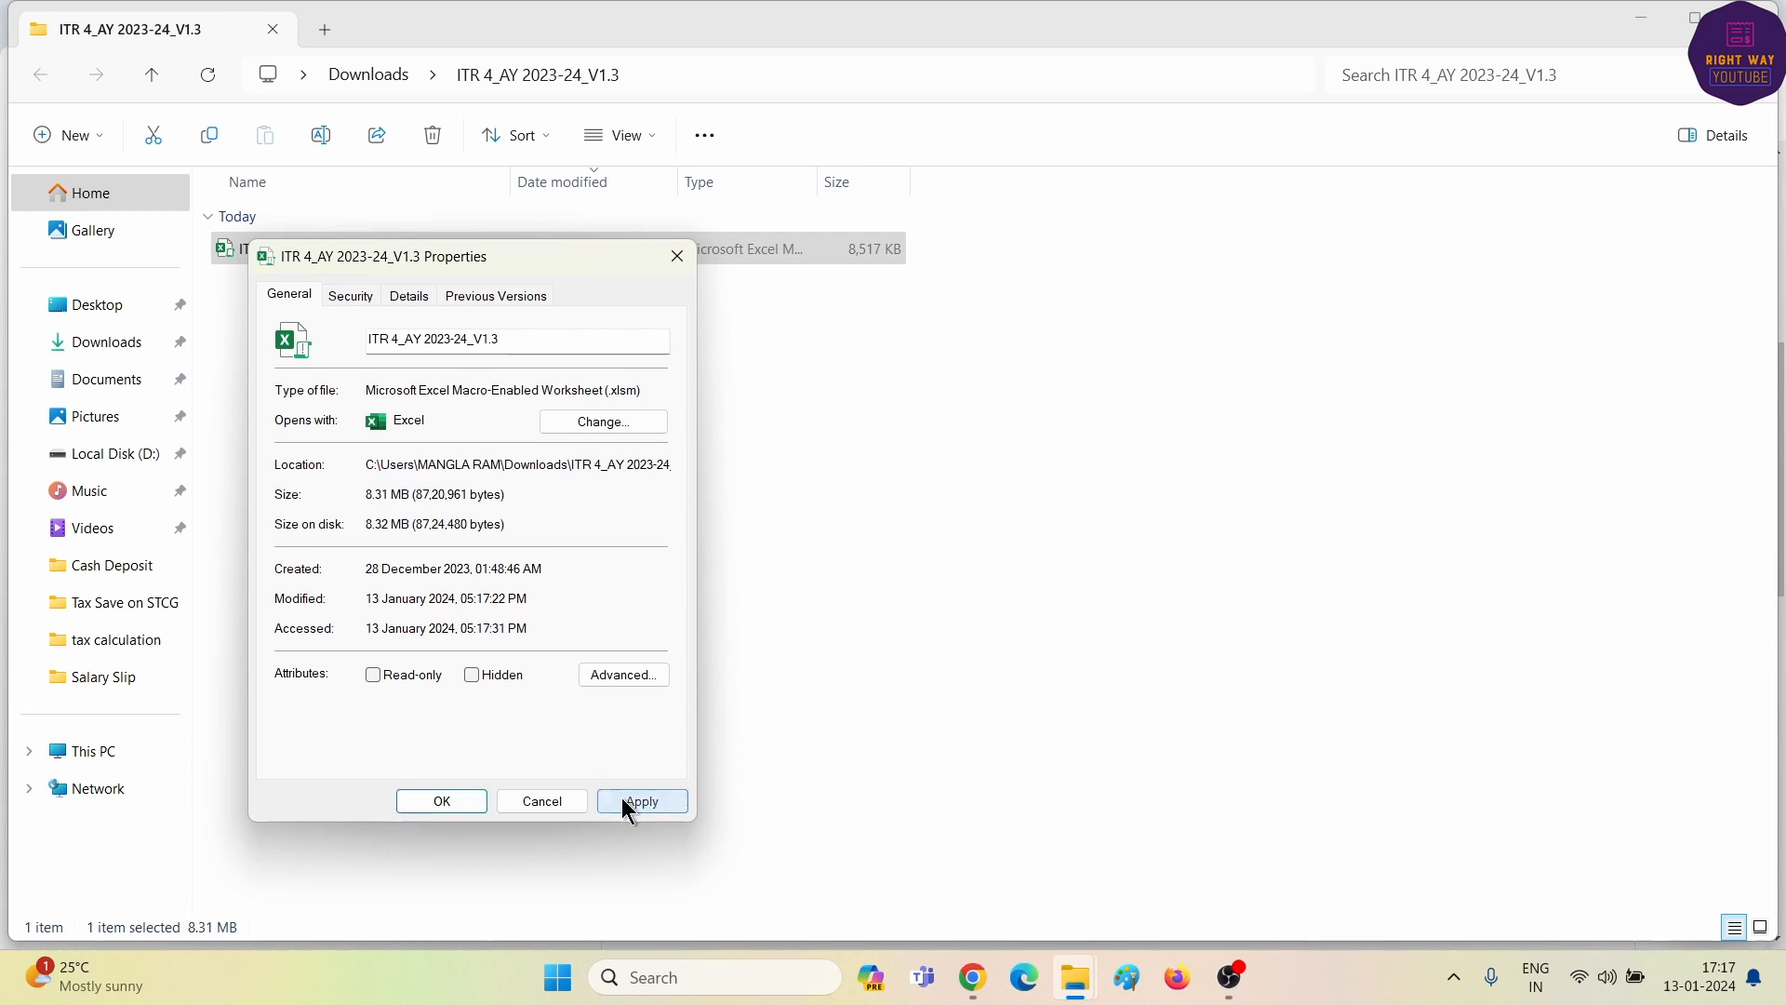
click(441, 801)
click(365, 537)
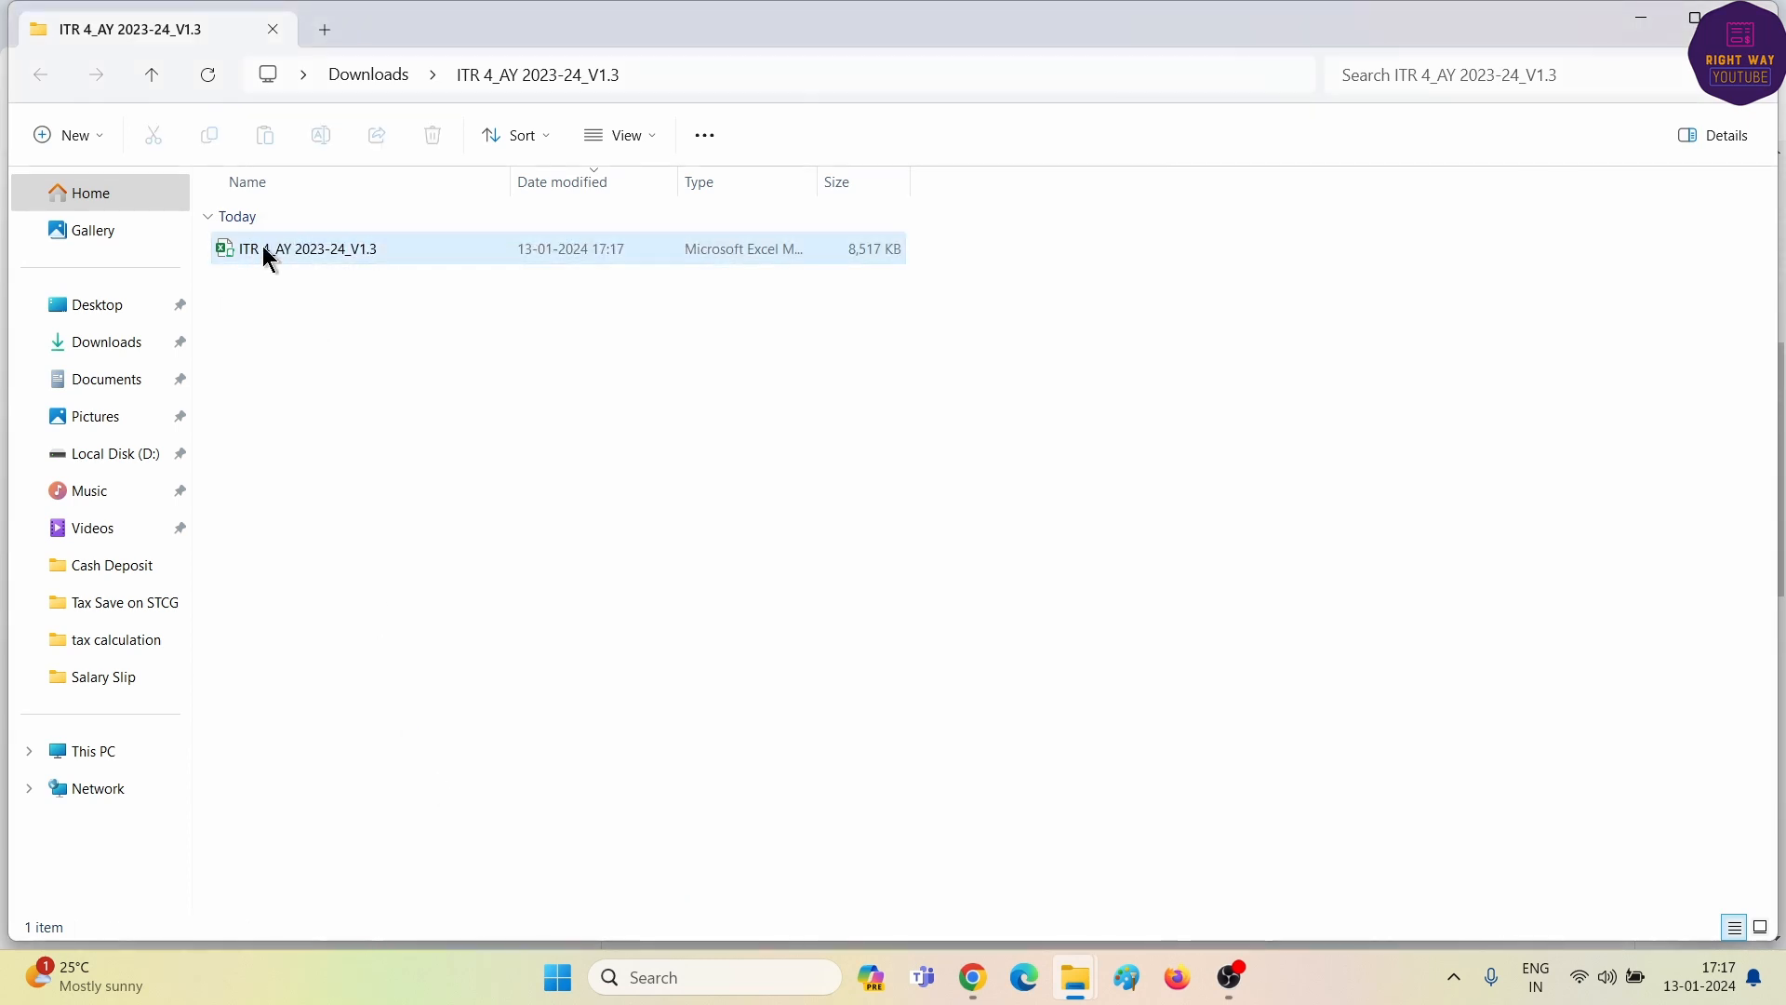
- Log in to the e-Filing portal and download the AY 2023-24 pre-filled data JSON
click(974, 978)
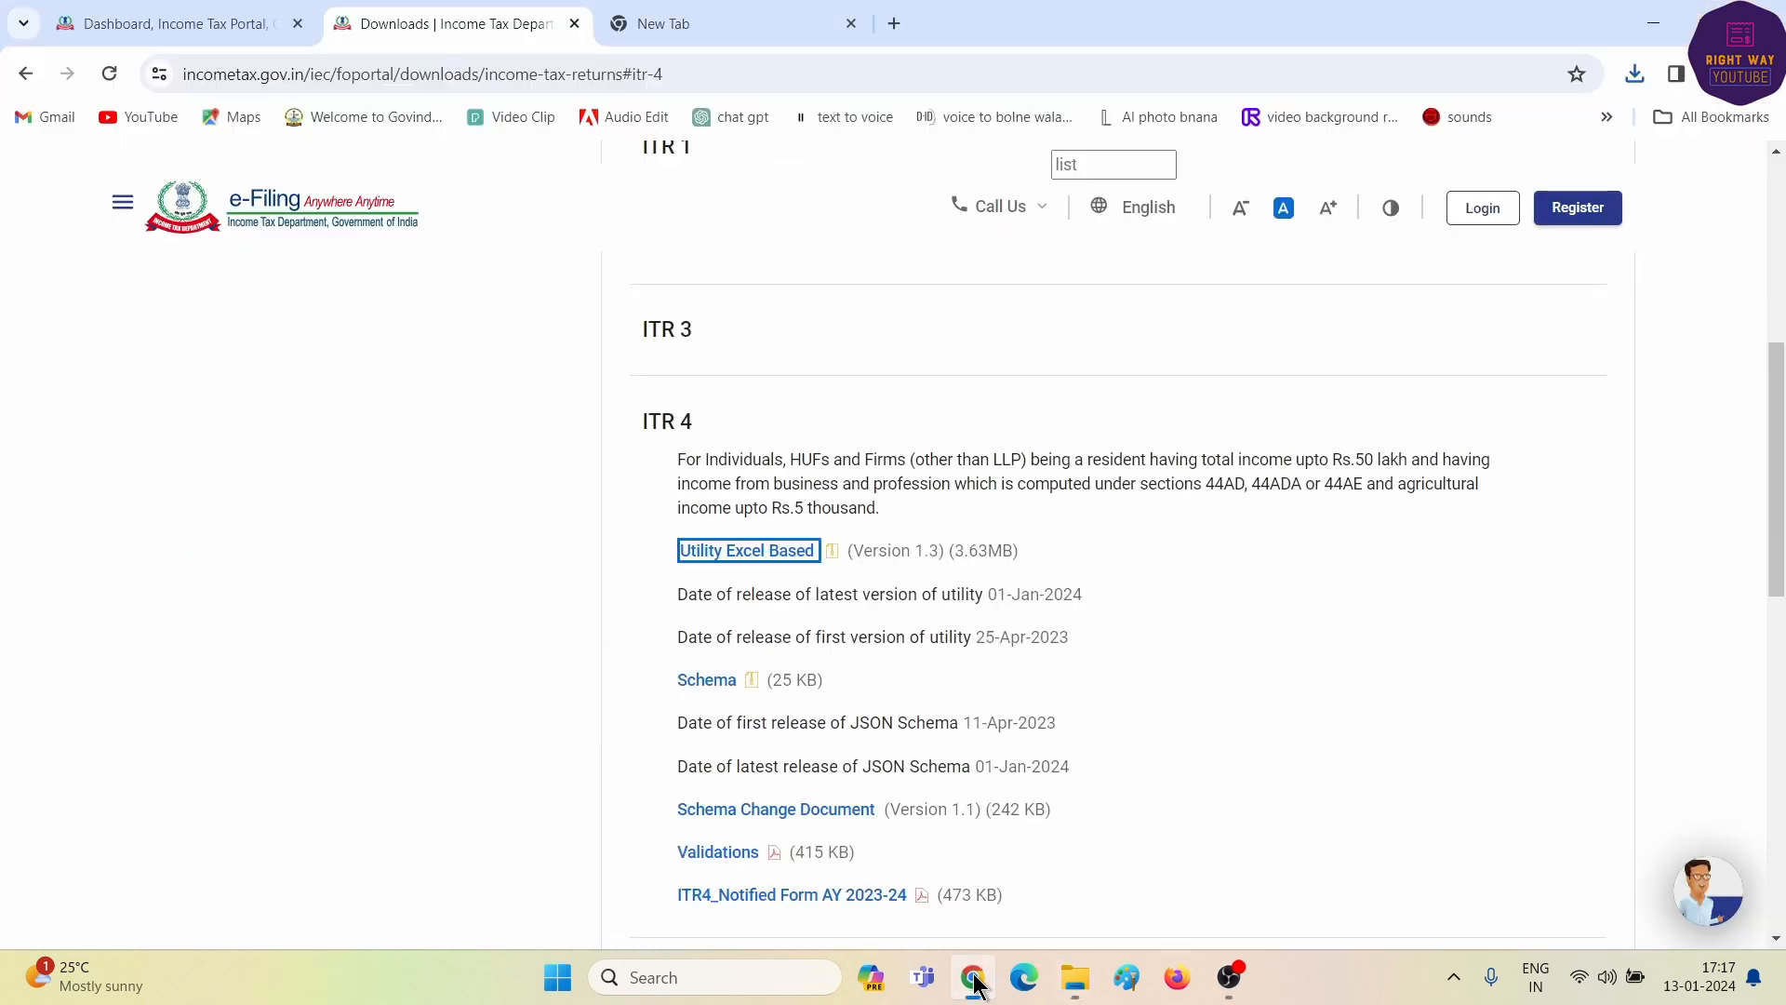
click(1493, 207)
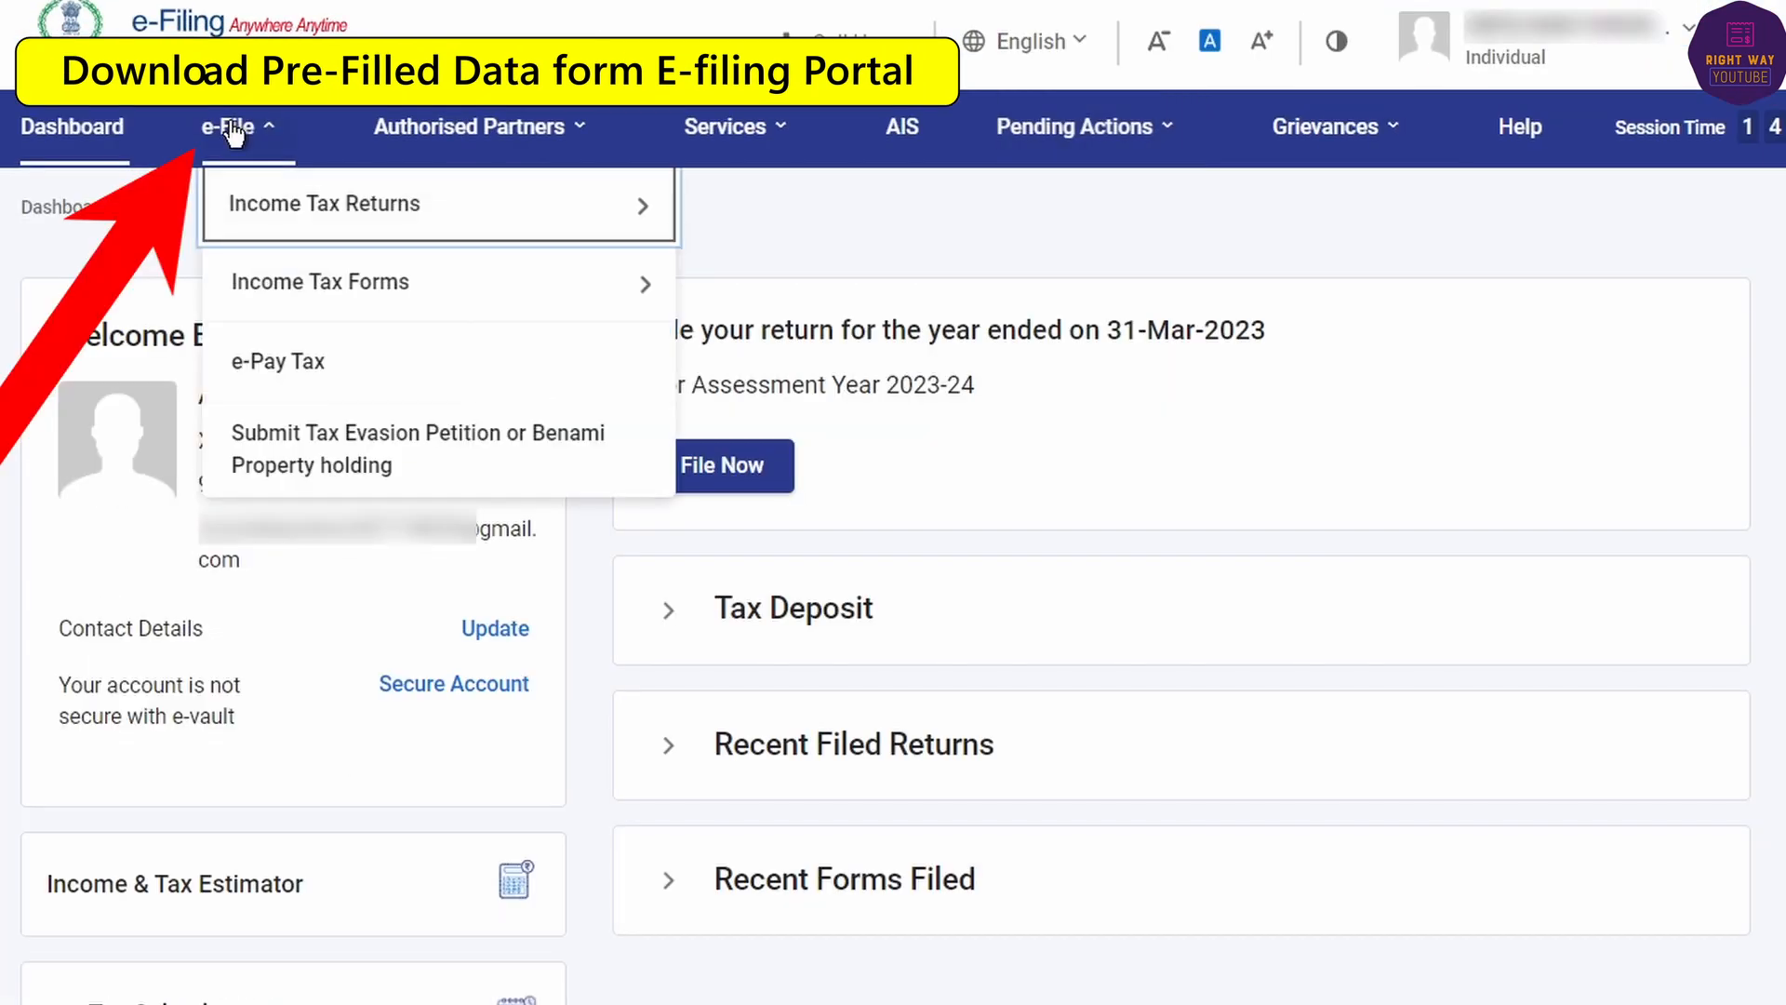
mouse_move(262, 212)
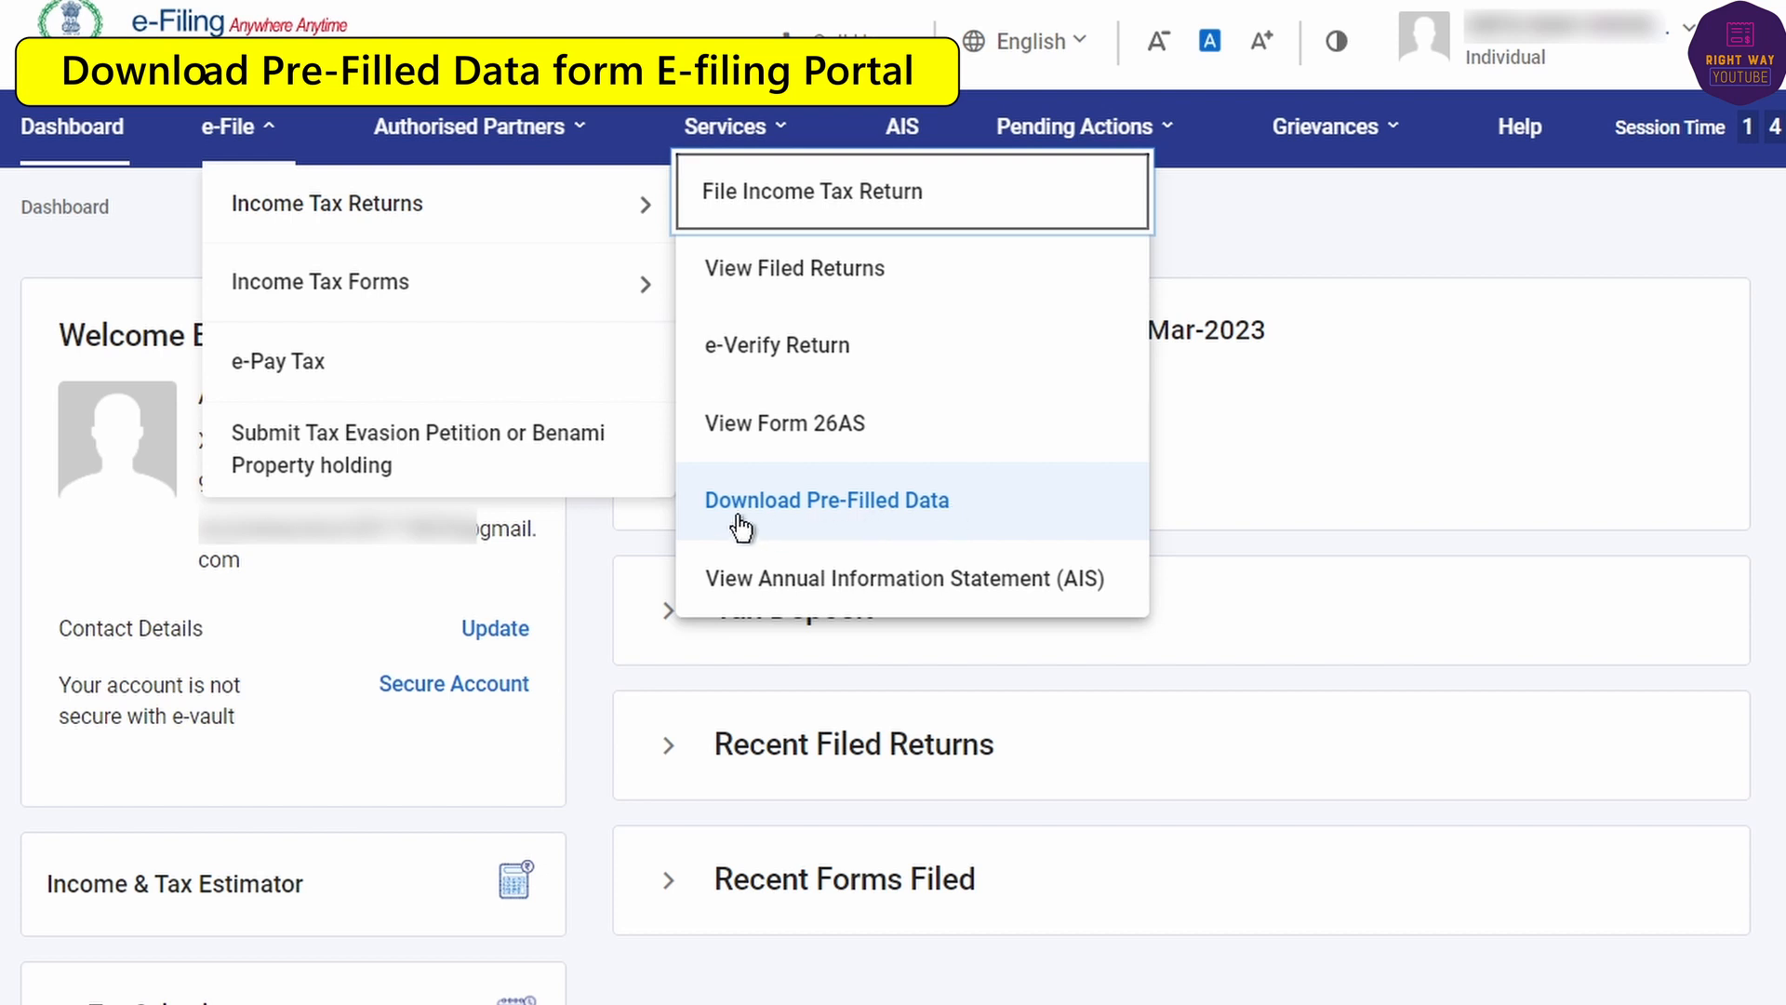
click(802, 503)
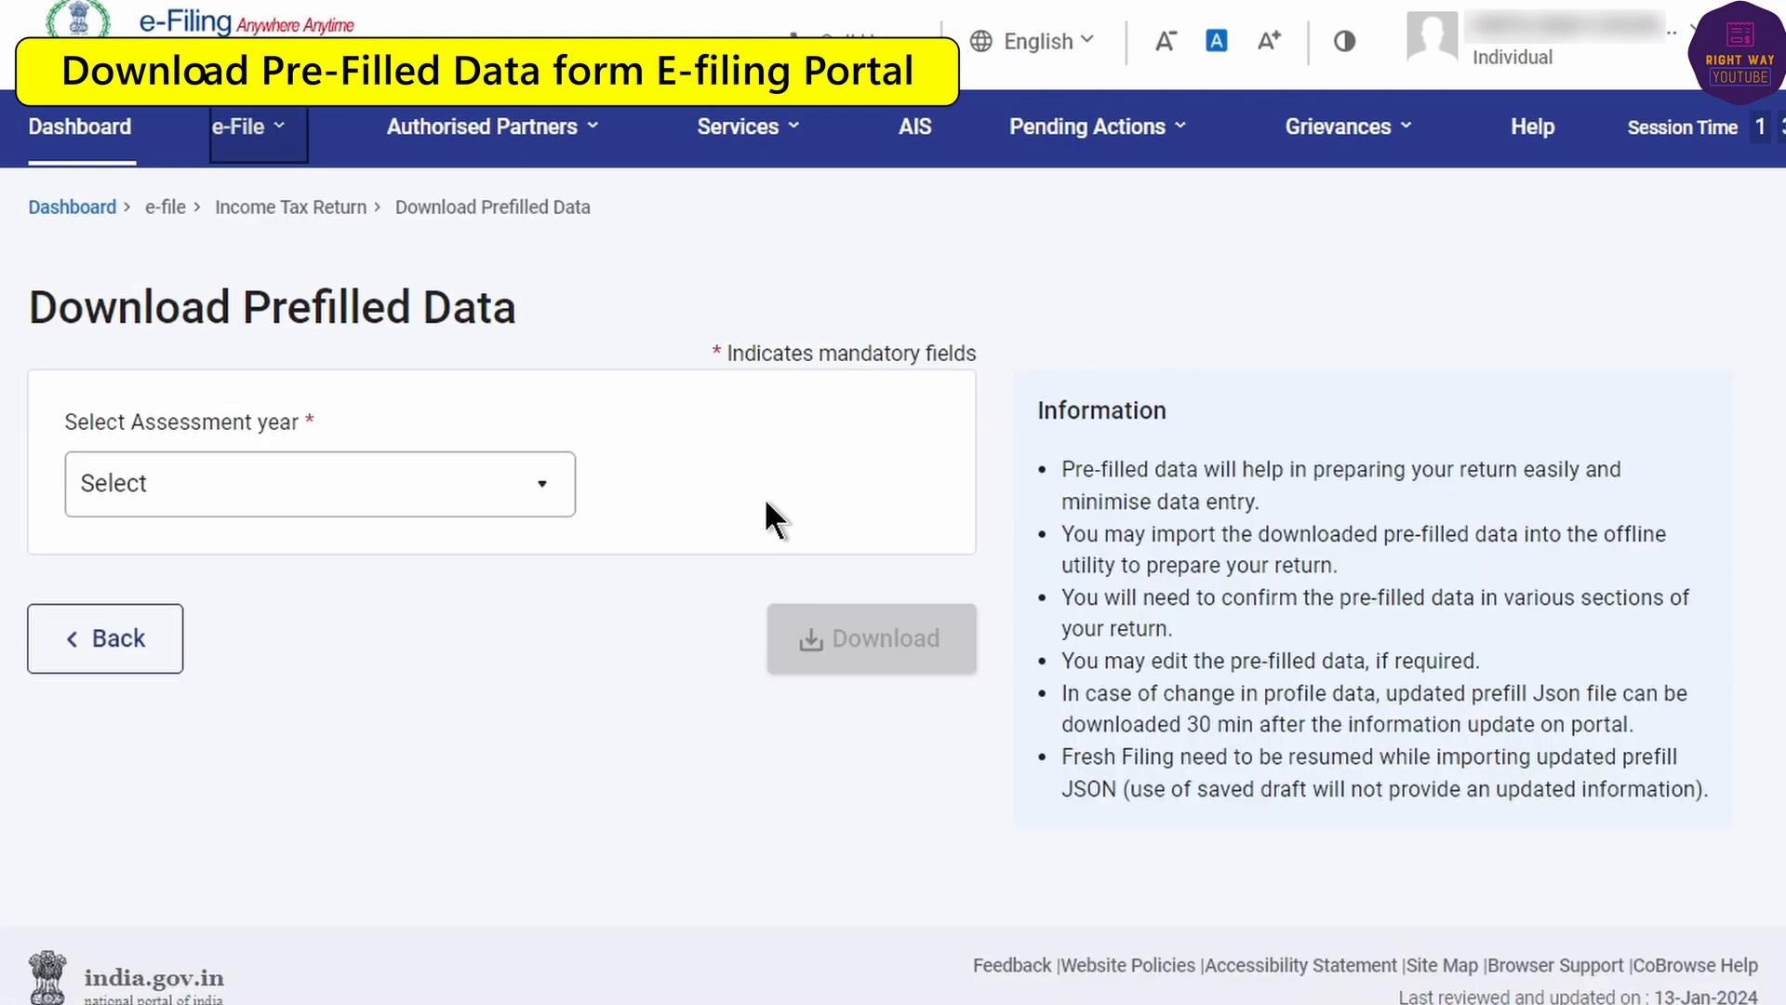
click(156, 493)
click(158, 638)
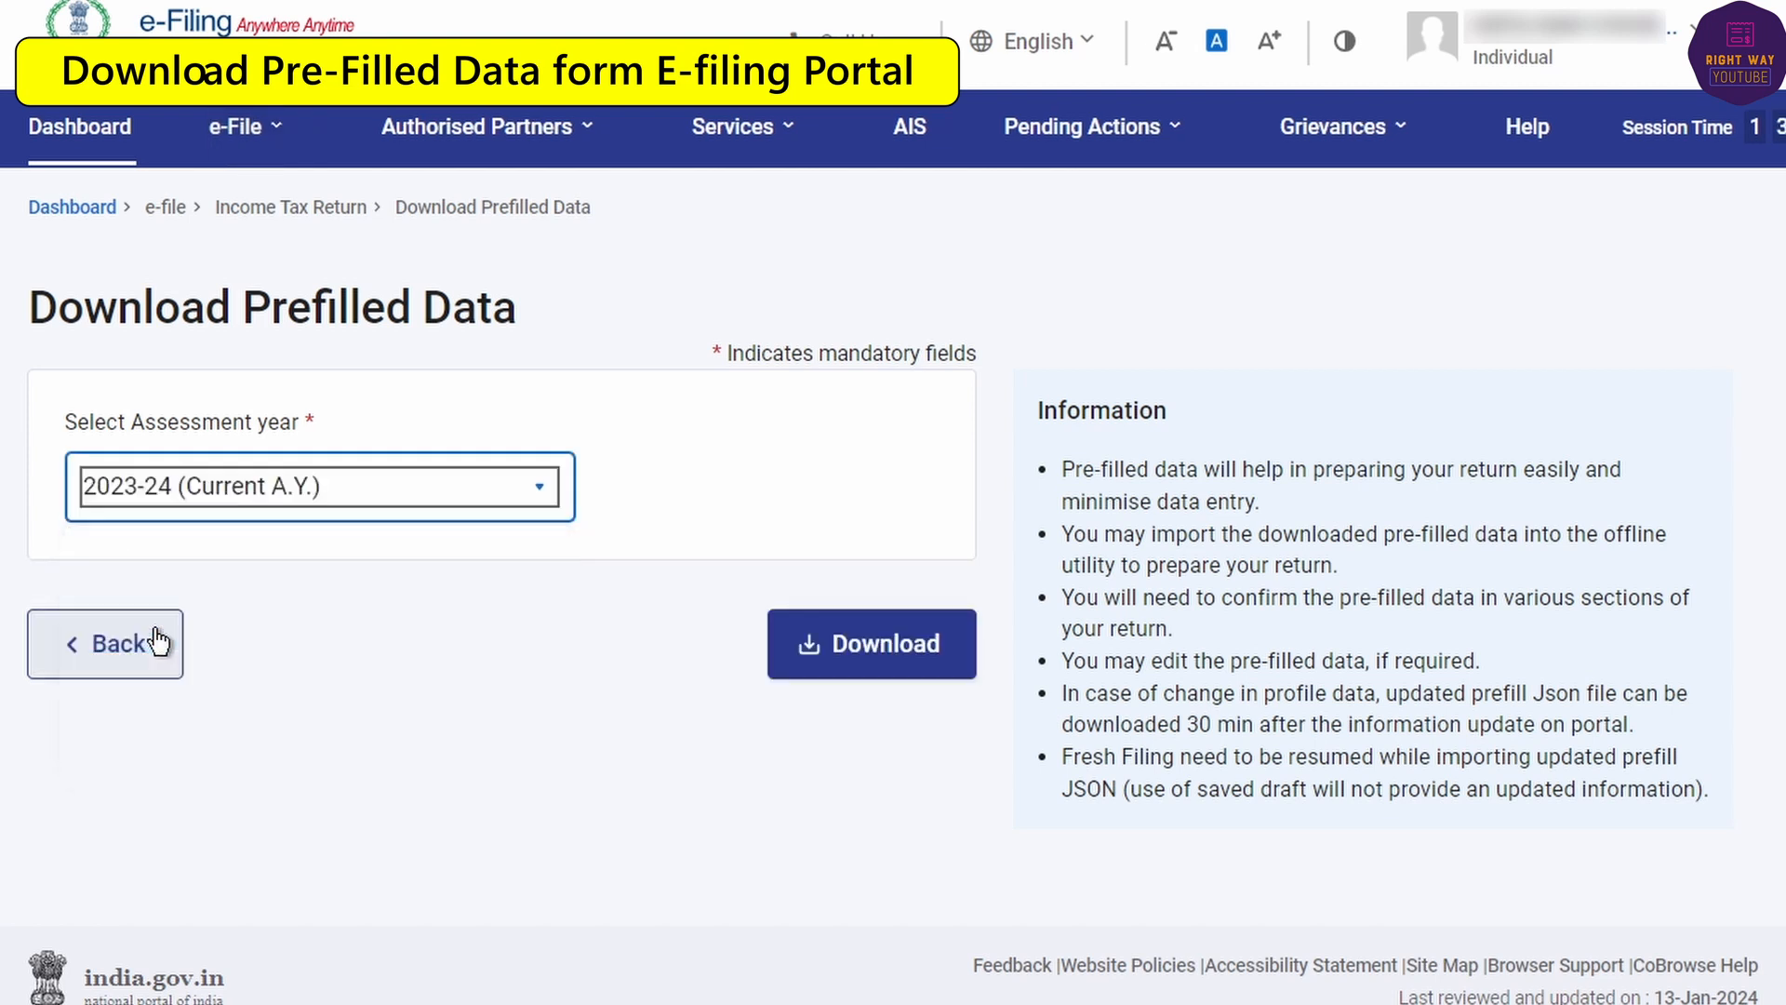
click(848, 627)
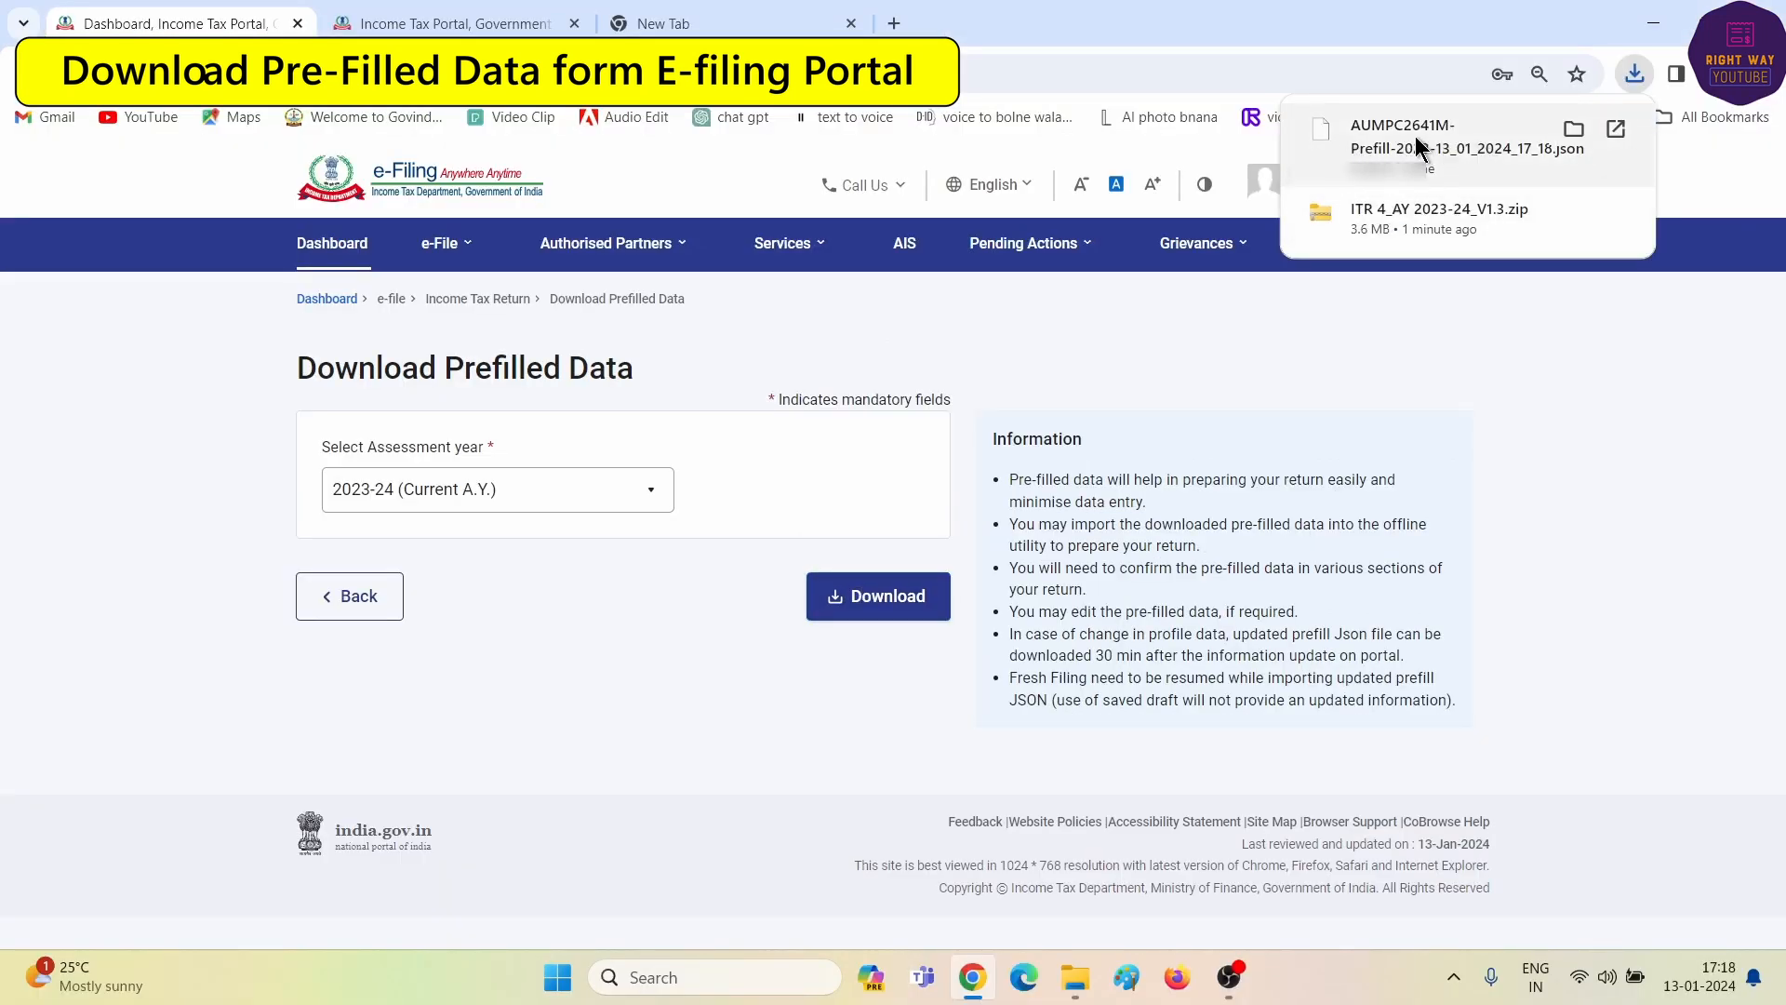
- Open the ITR 4_AY 2023-24_V1.3 workbook in Excel, enable its macros, and dismiss the assessment year notice
mouse_move(1075, 977)
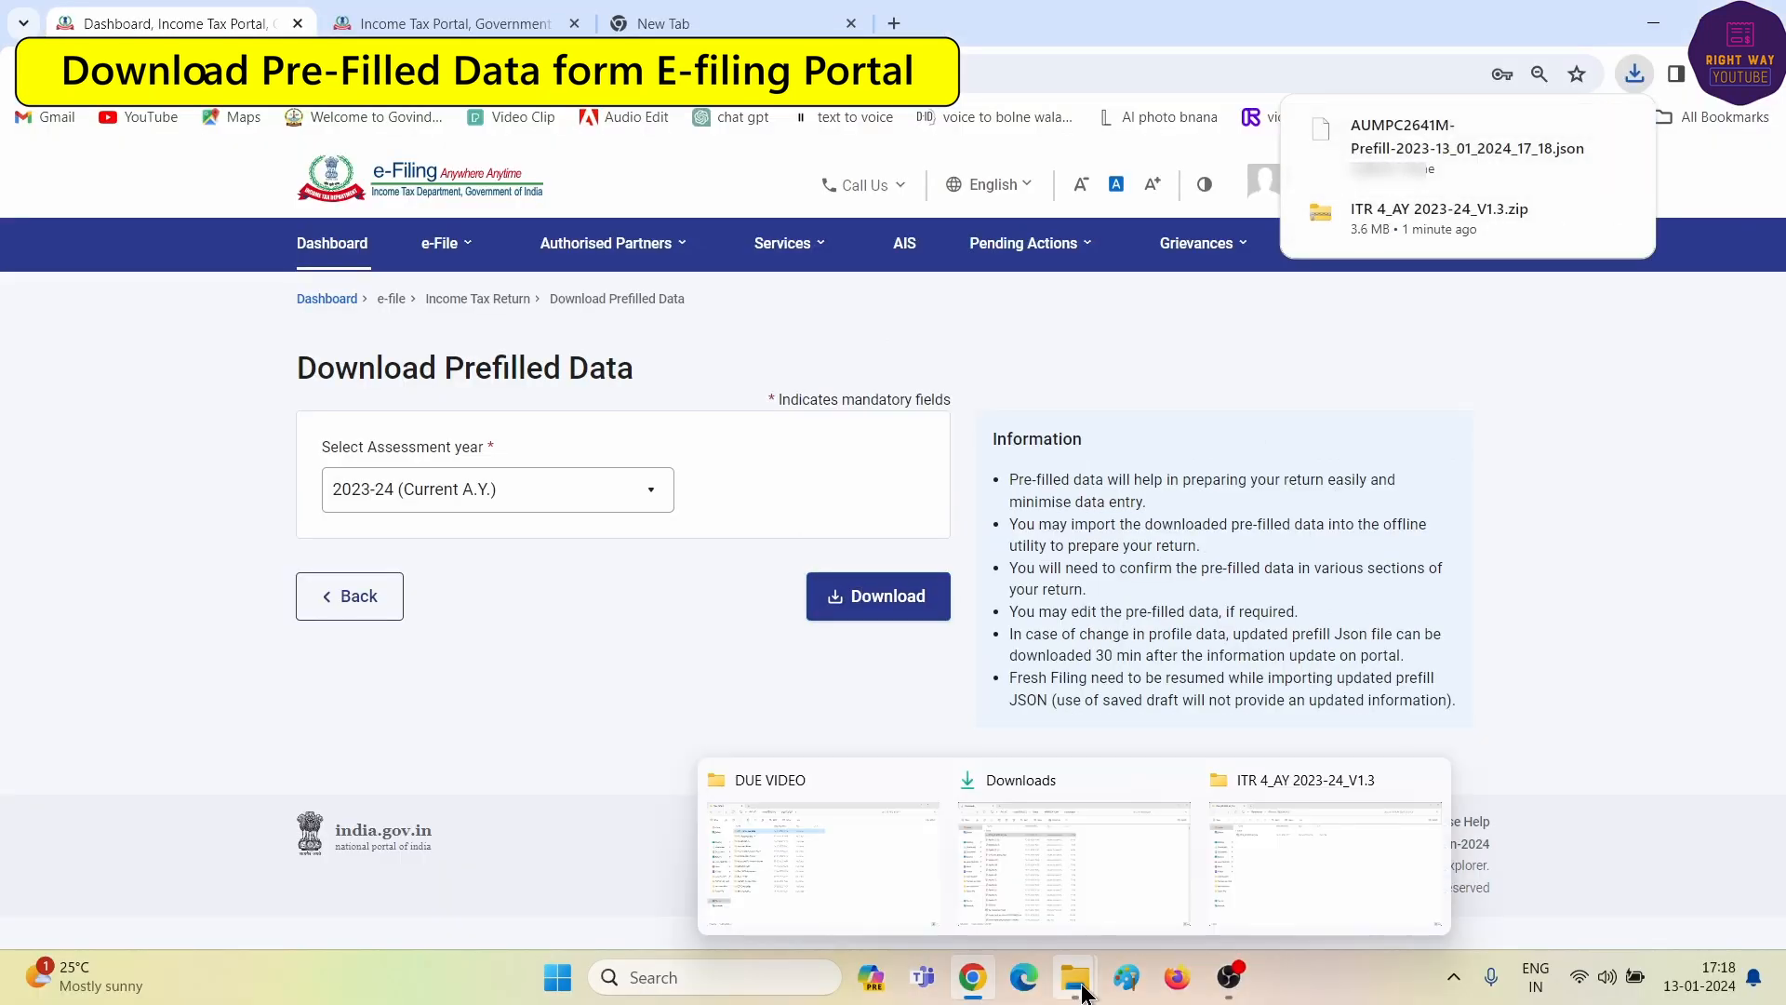
click(1255, 873)
click(268, 243)
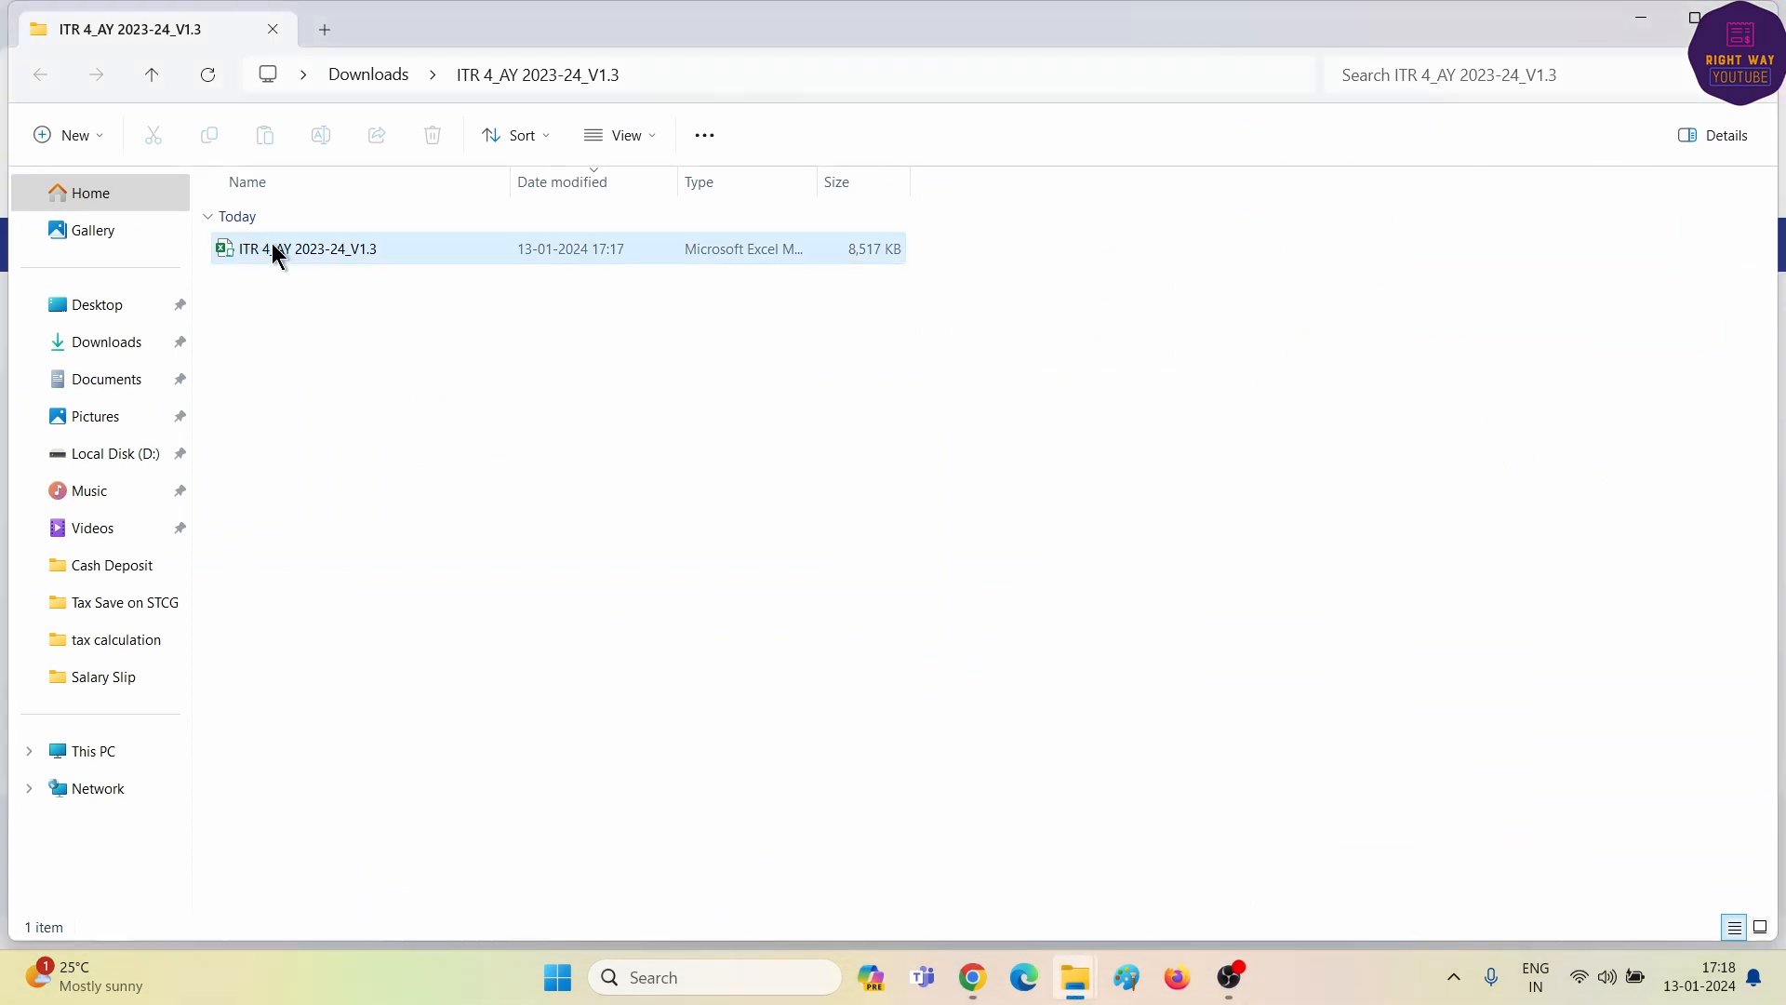
double_click(275, 247)
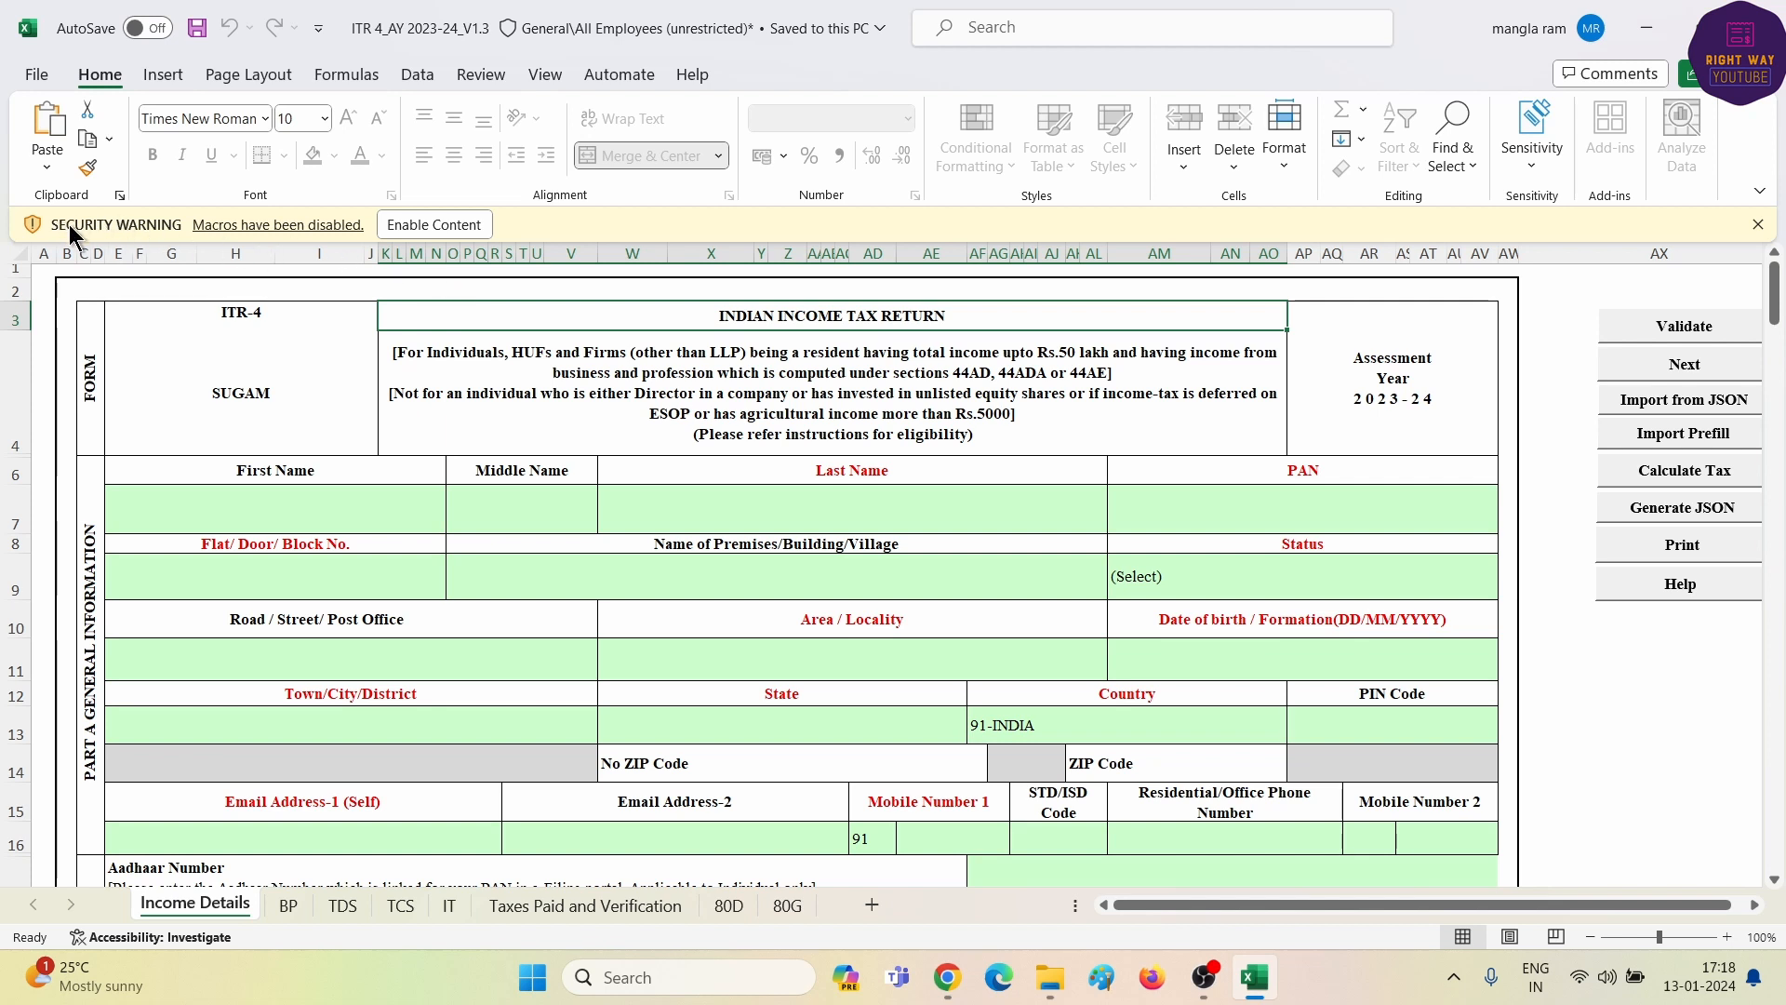
click(432, 225)
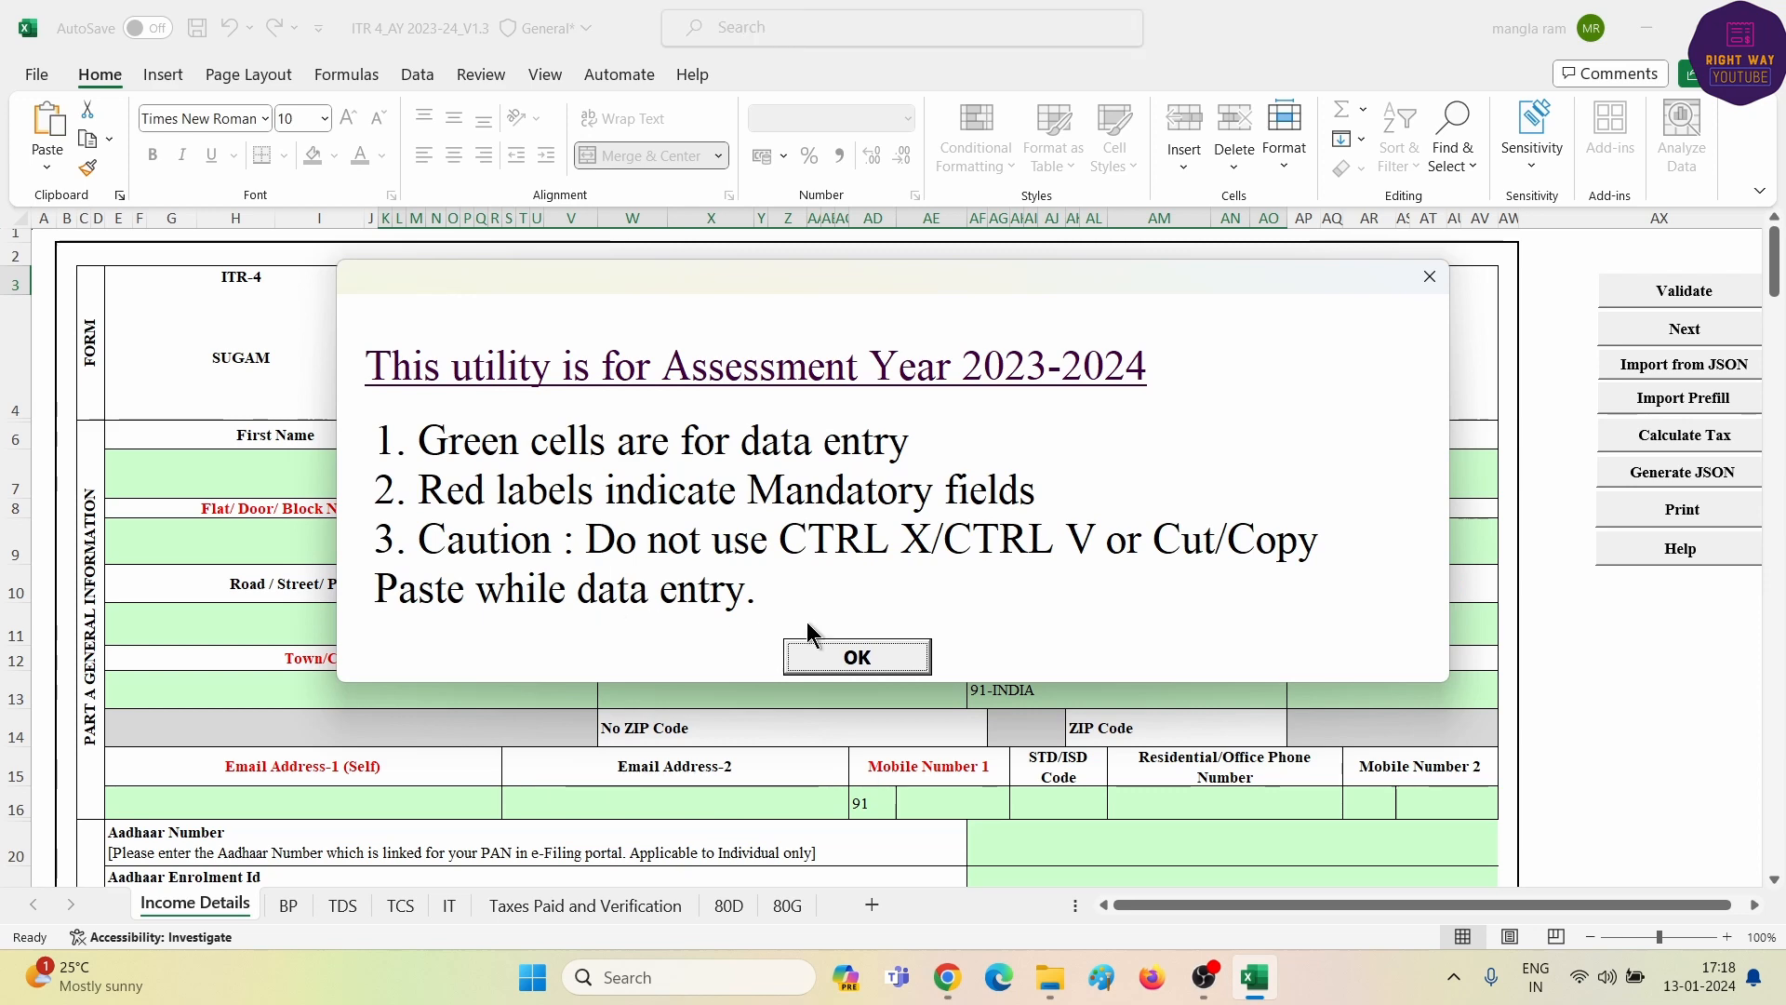
click(856, 665)
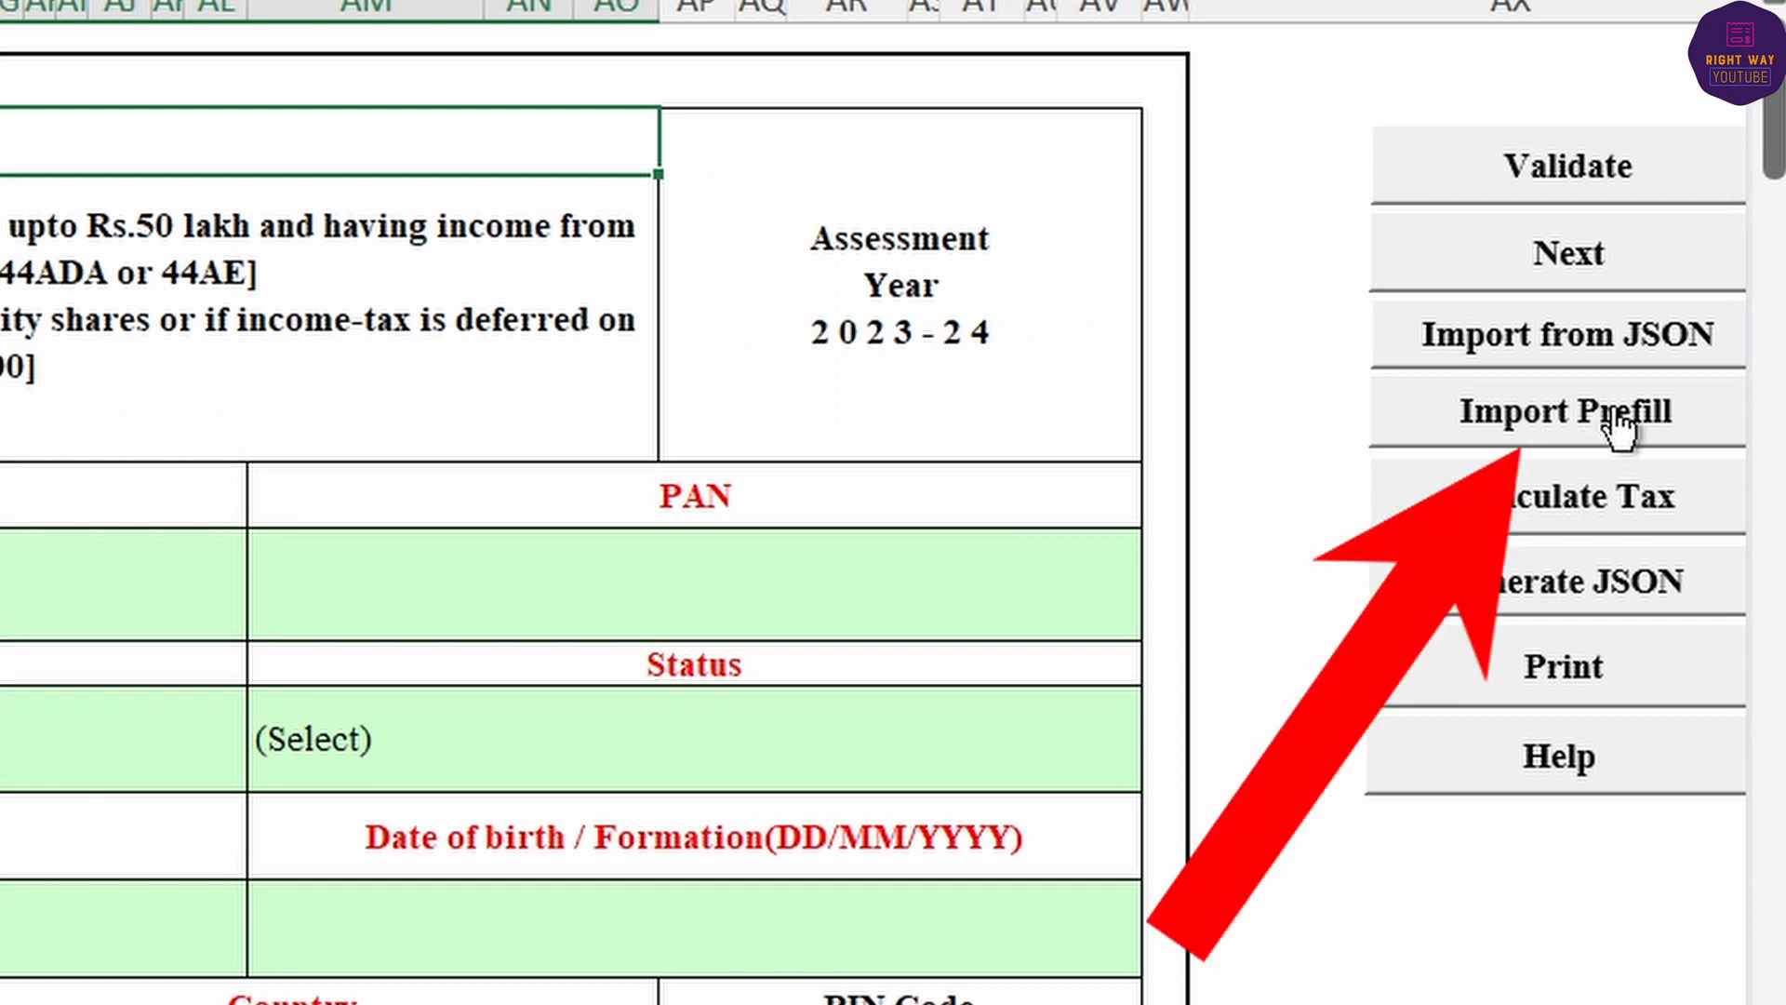
- Import the pre-filled JSON from Downloads into the ITR 4 form, accepting the amount warning
click(1619, 419)
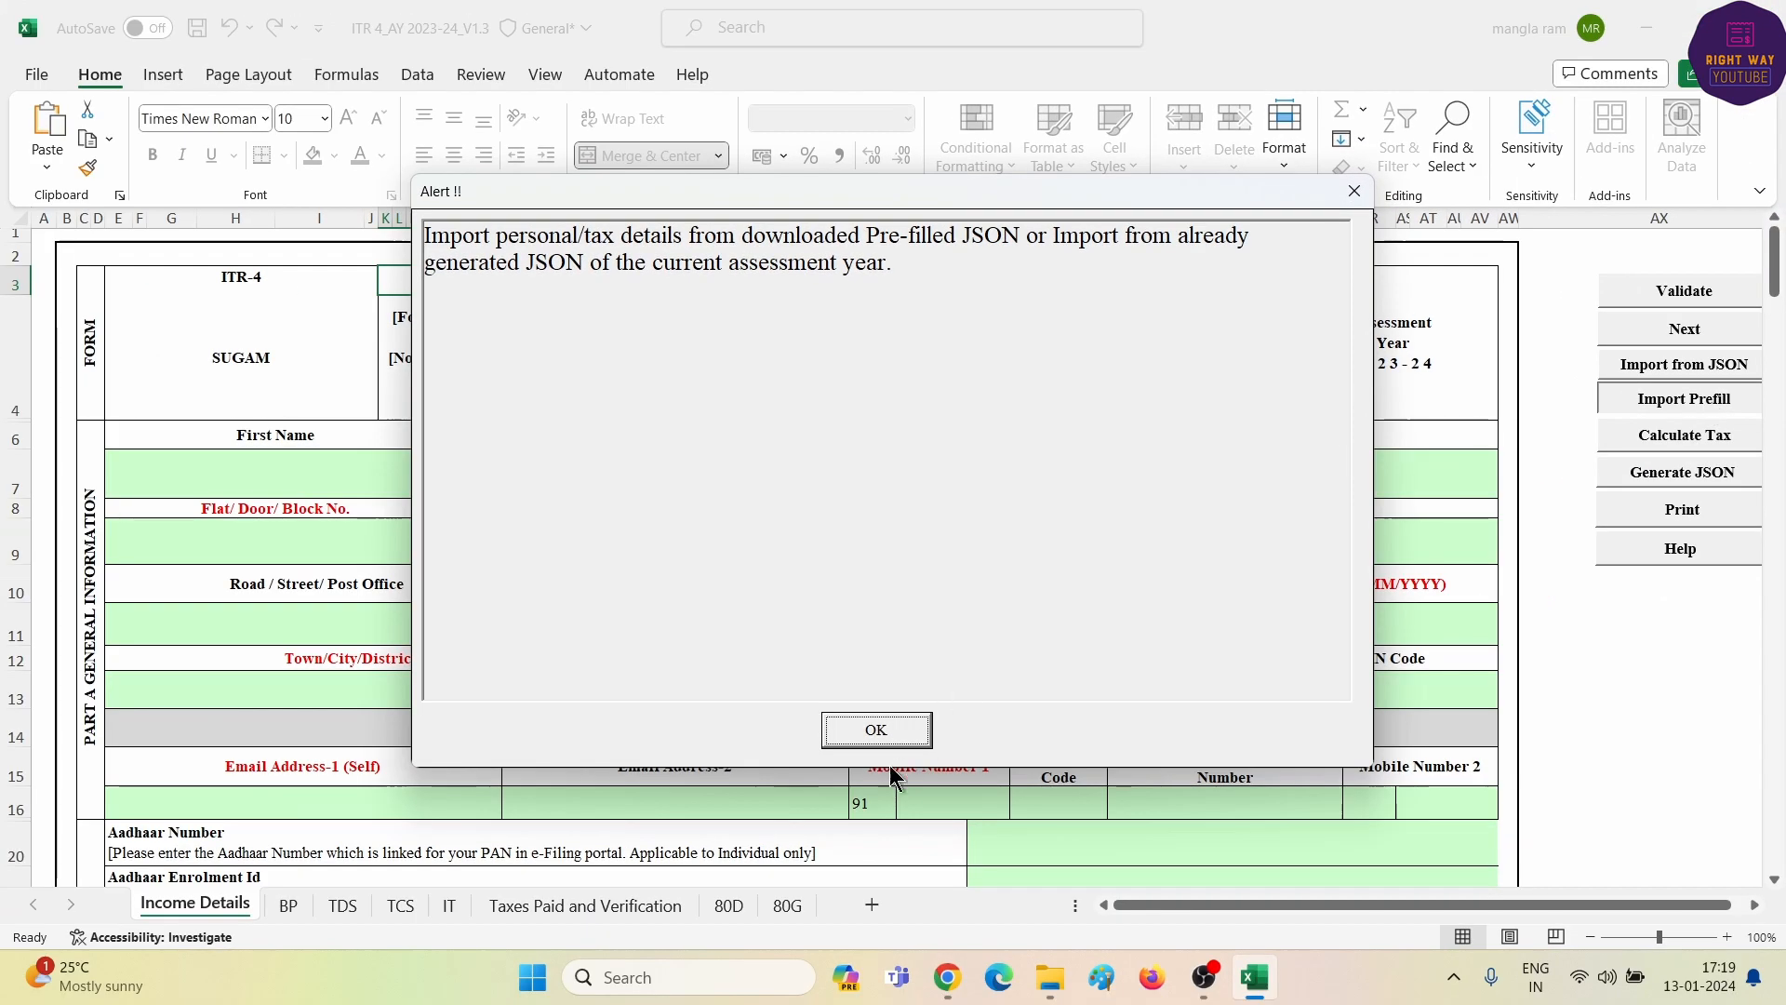
click(875, 735)
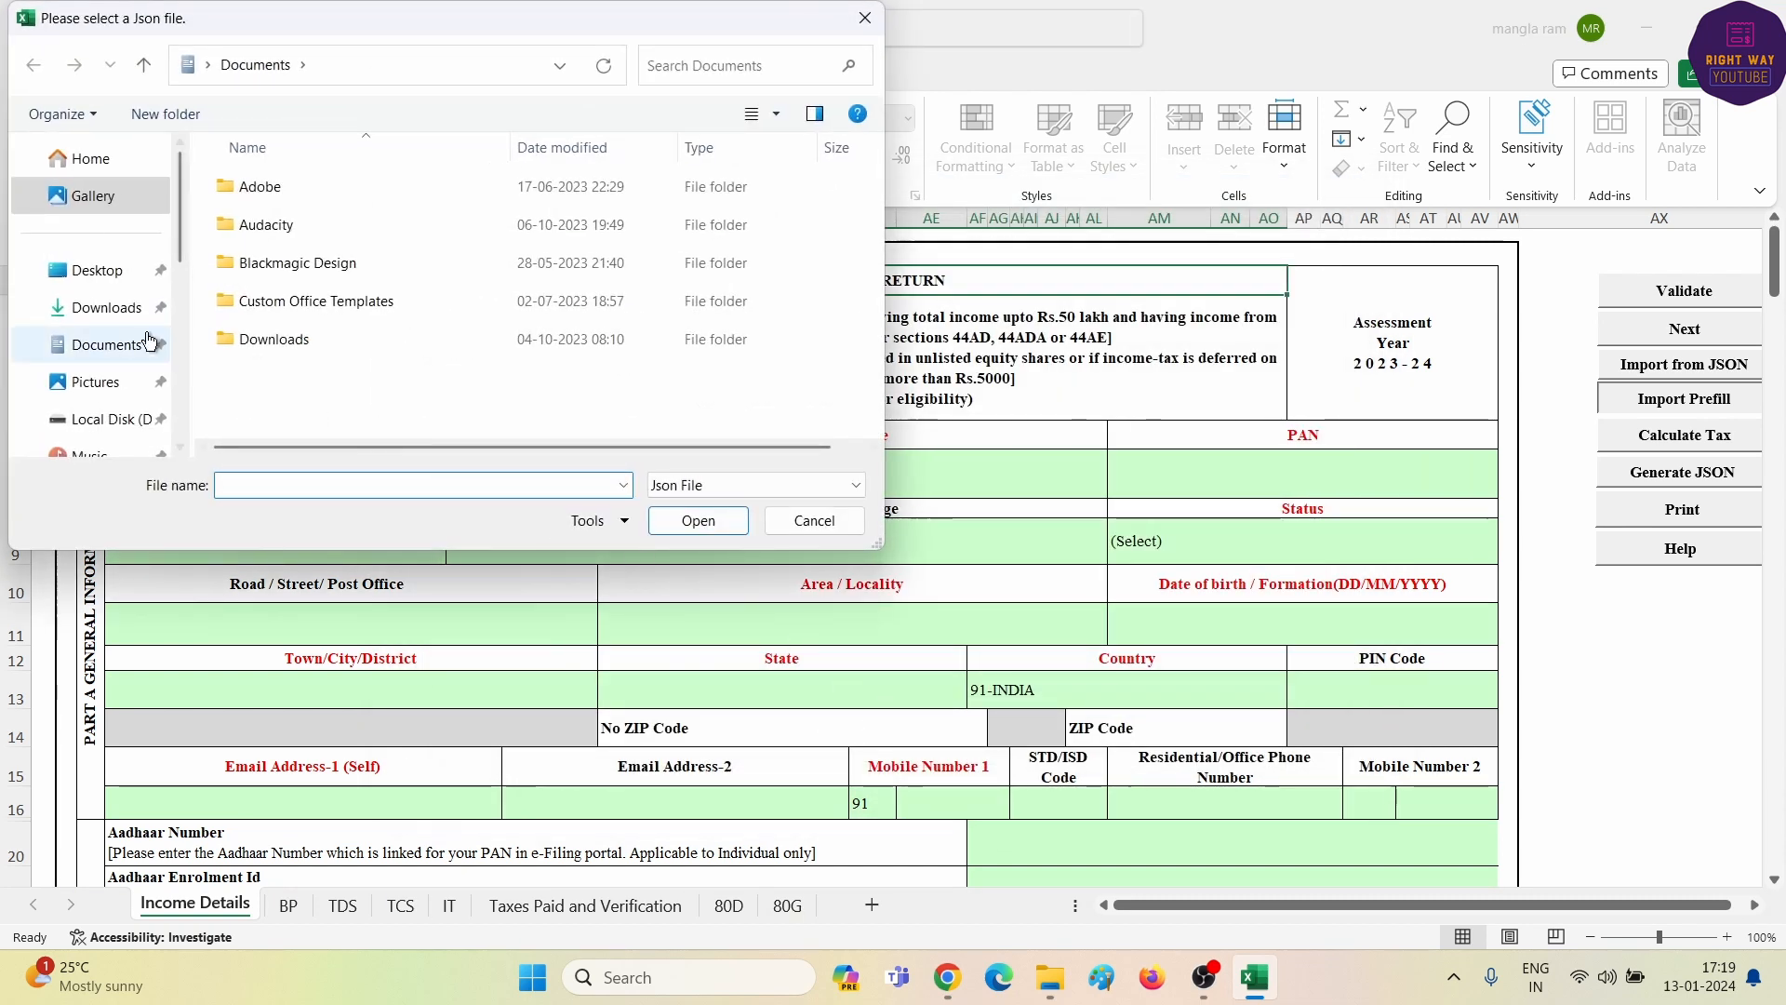
click(106, 316)
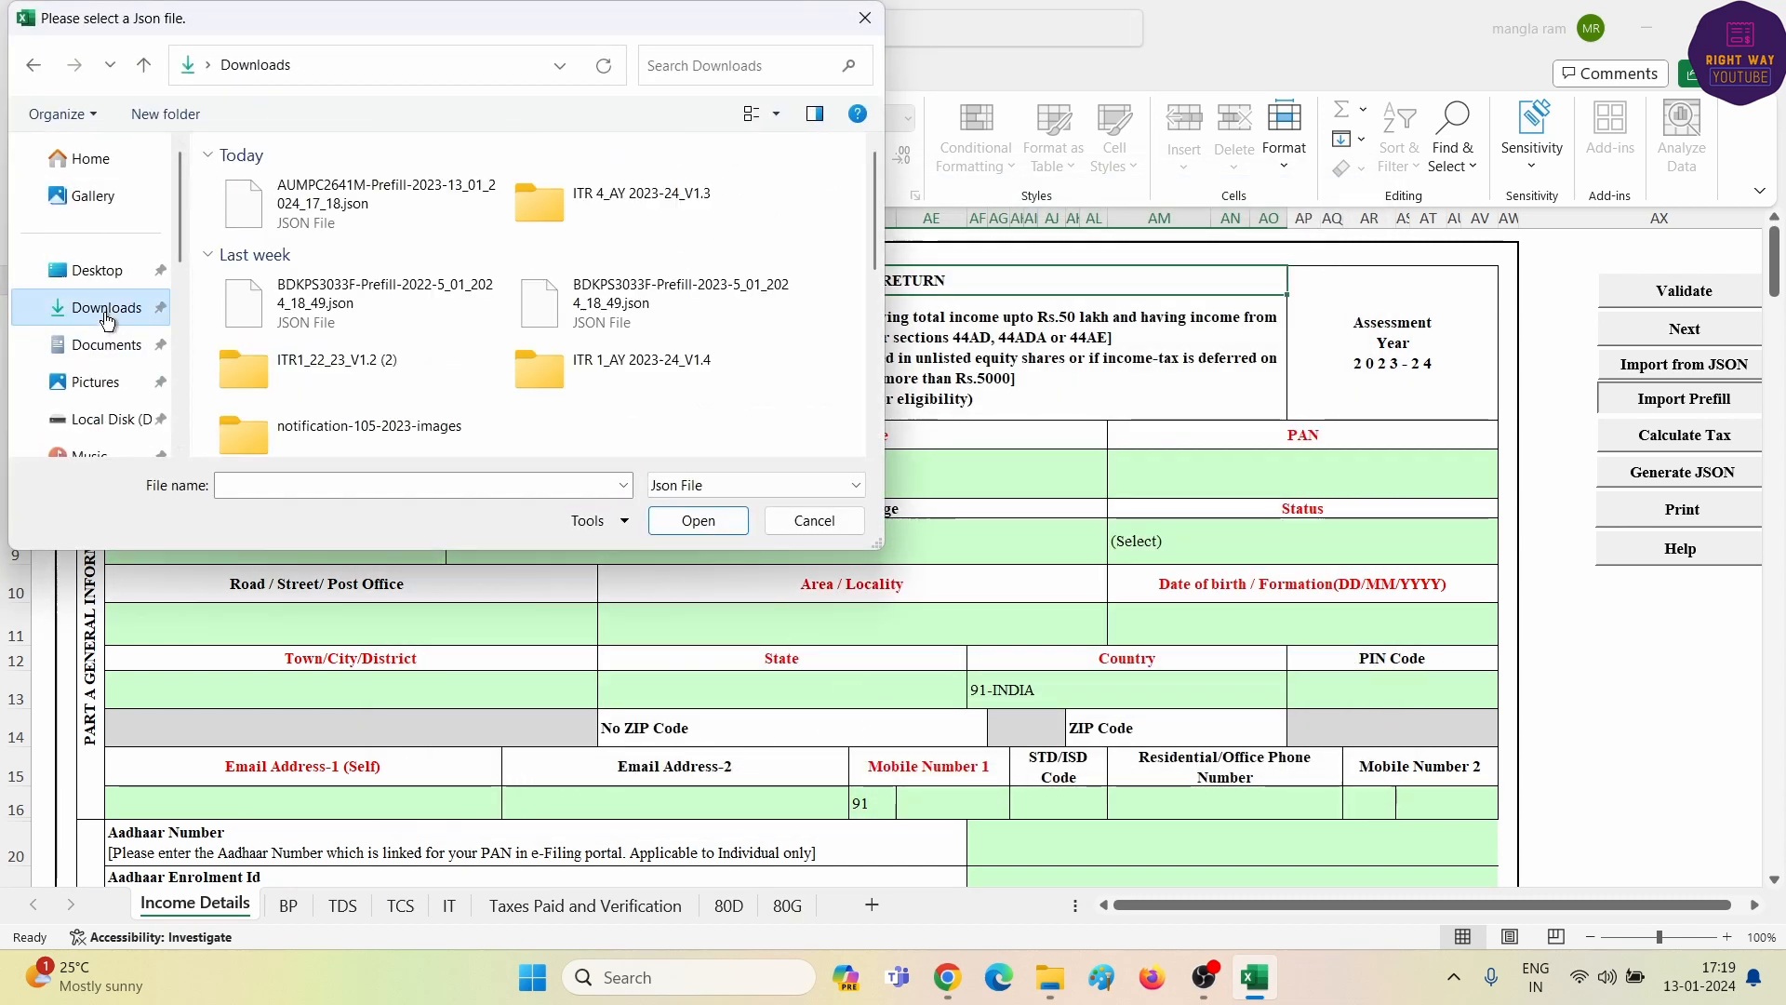
click(316, 198)
click(698, 520)
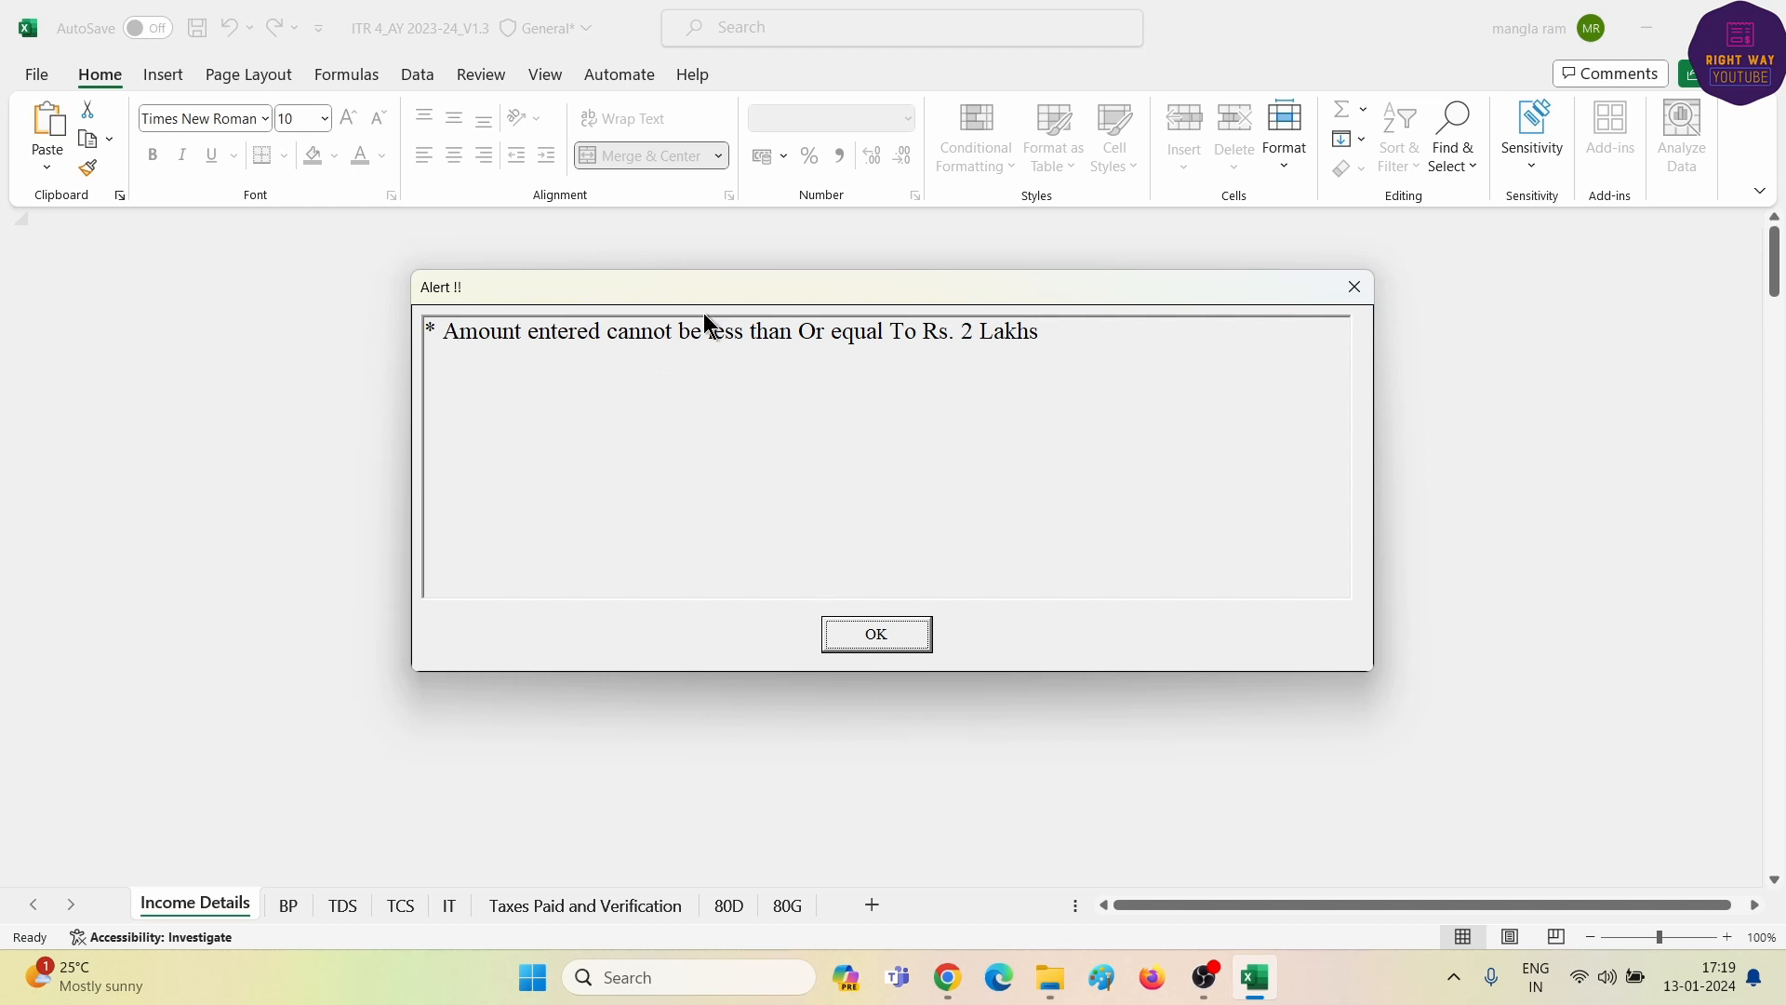
click(864, 635)
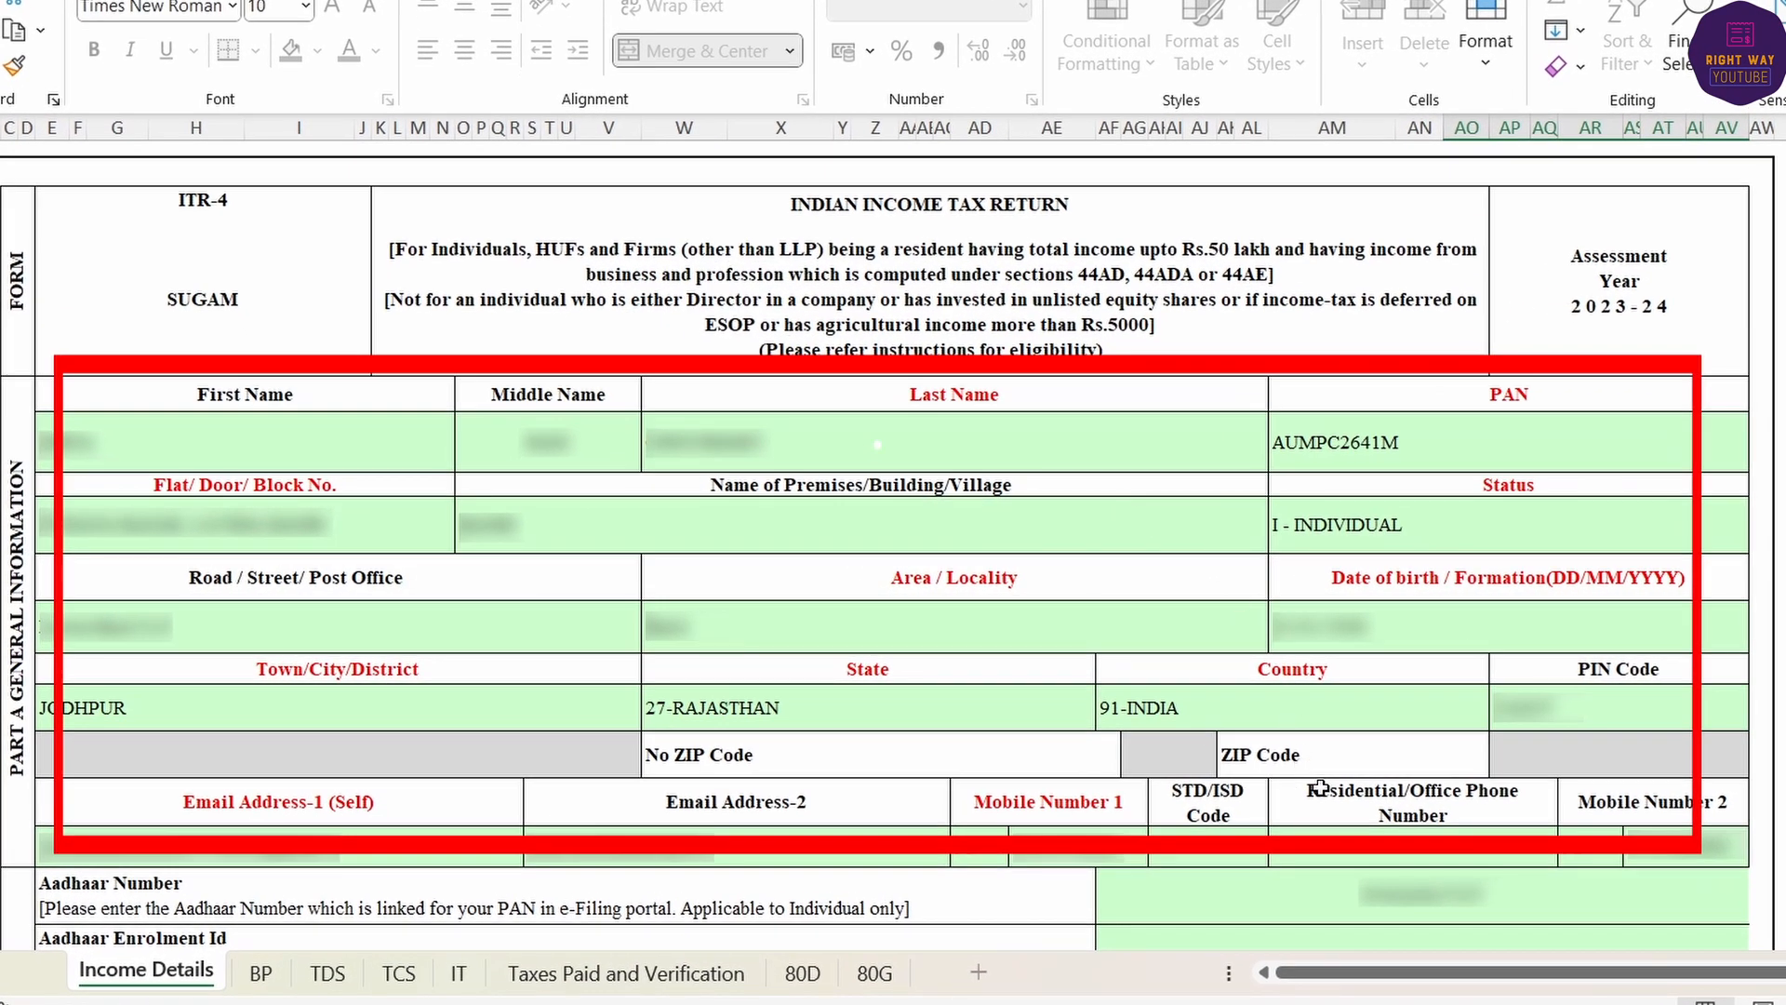
- Set Nature of Employment to Others
scroll(1321, 788, down, 2)
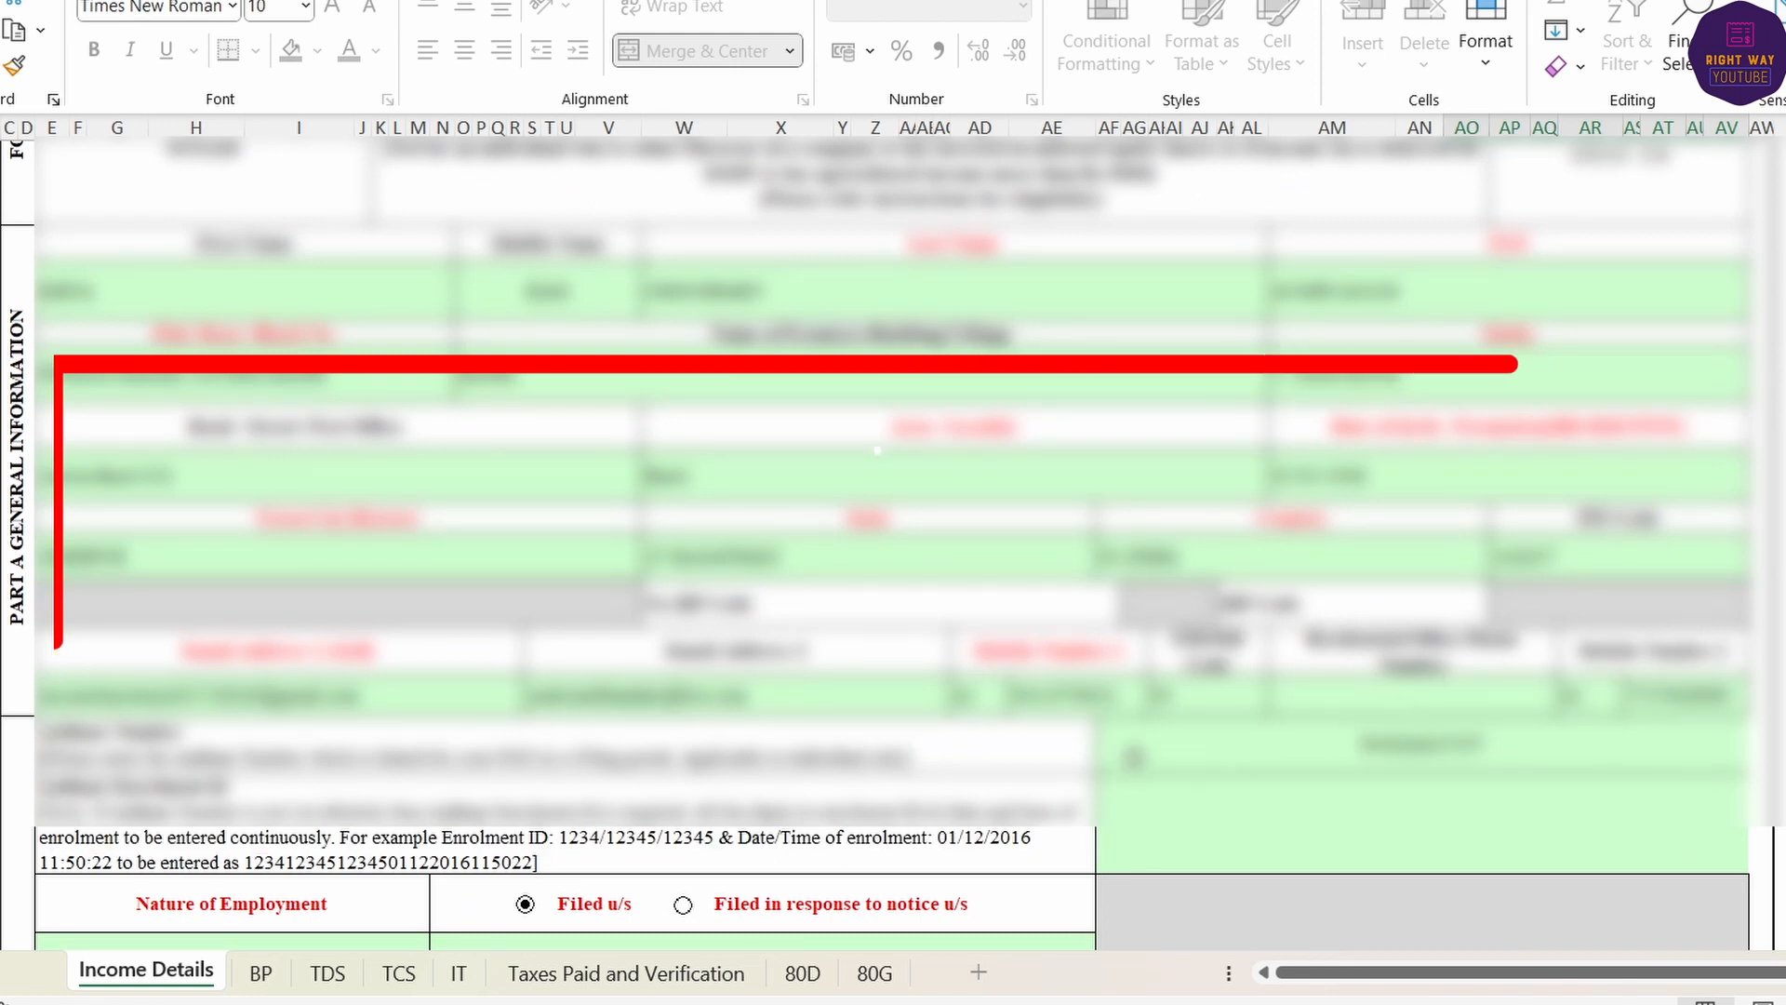
scroll(1188, 821, down, 2)
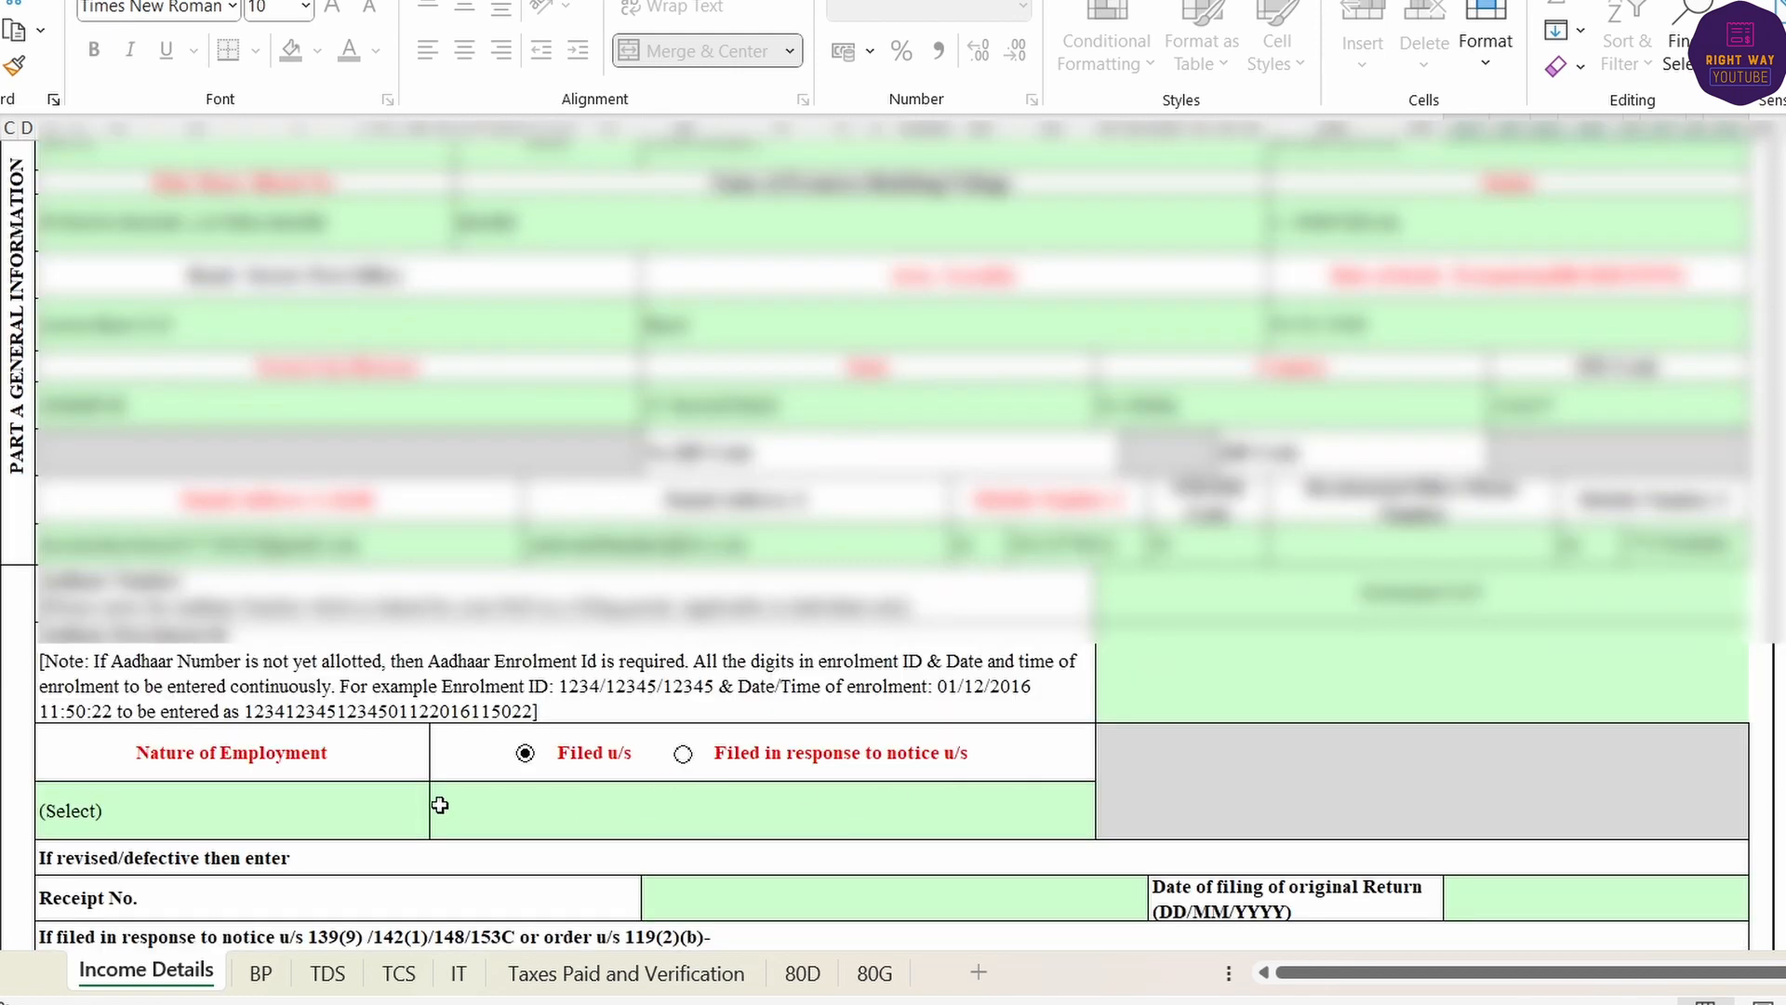
click(302, 809)
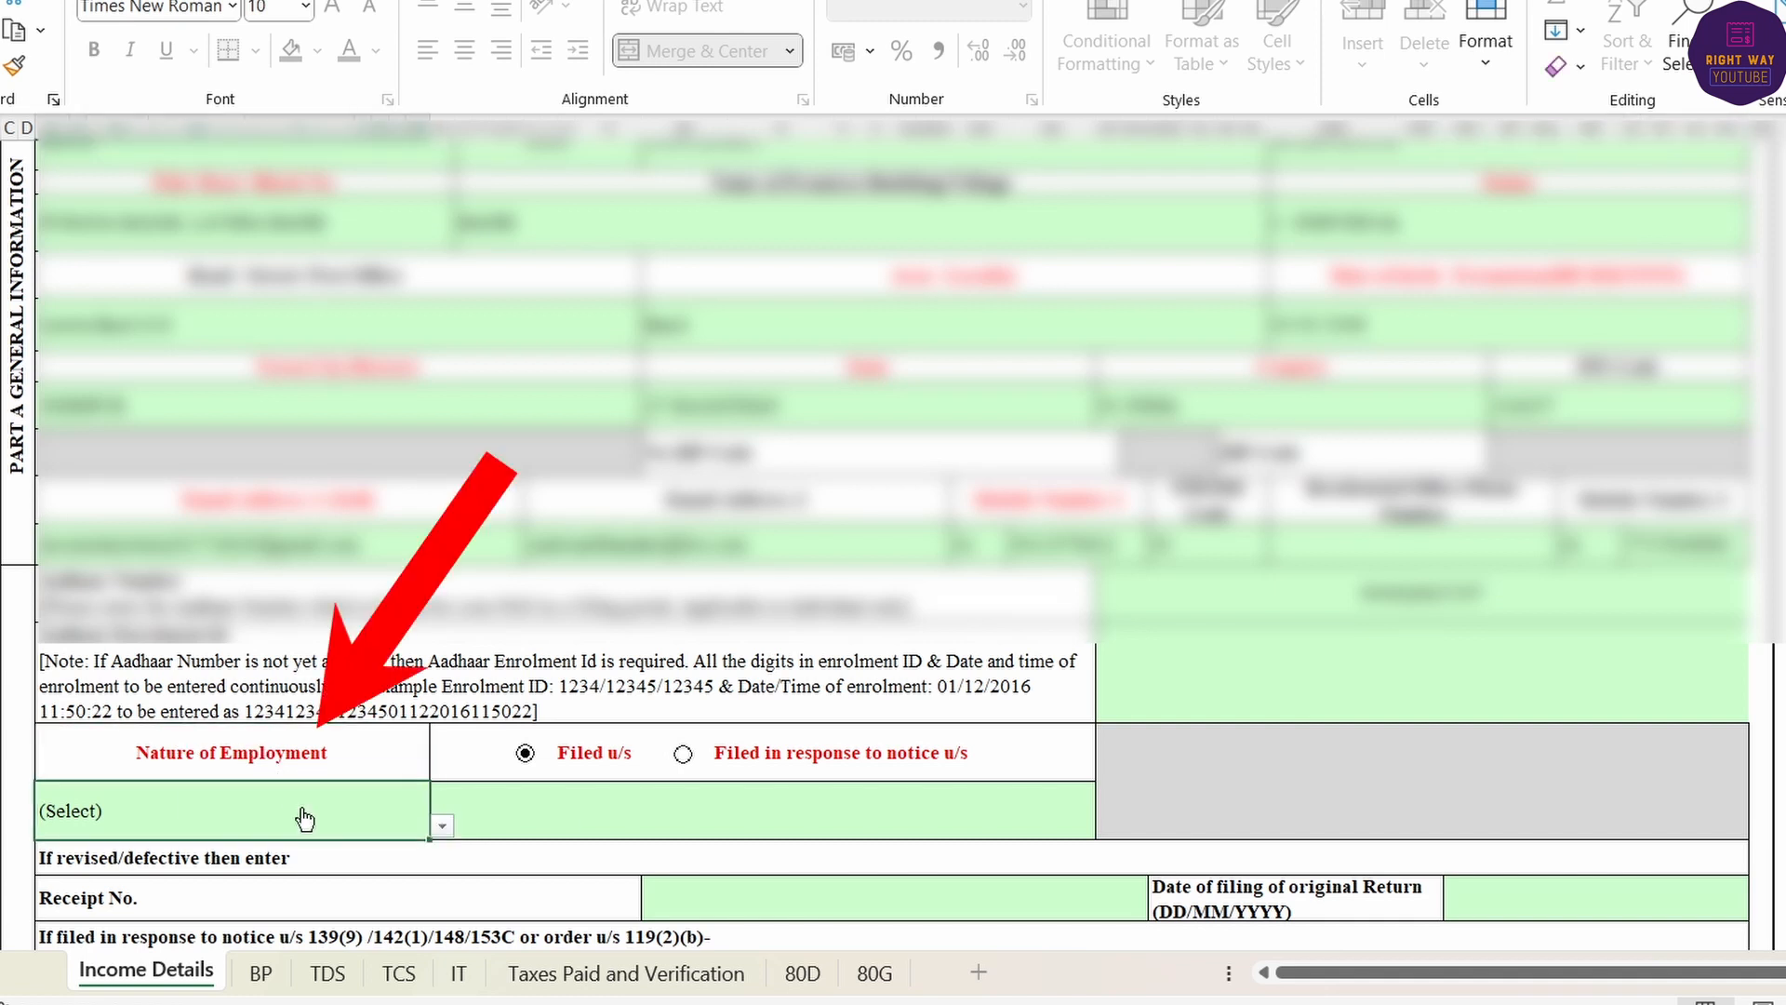
click(441, 826)
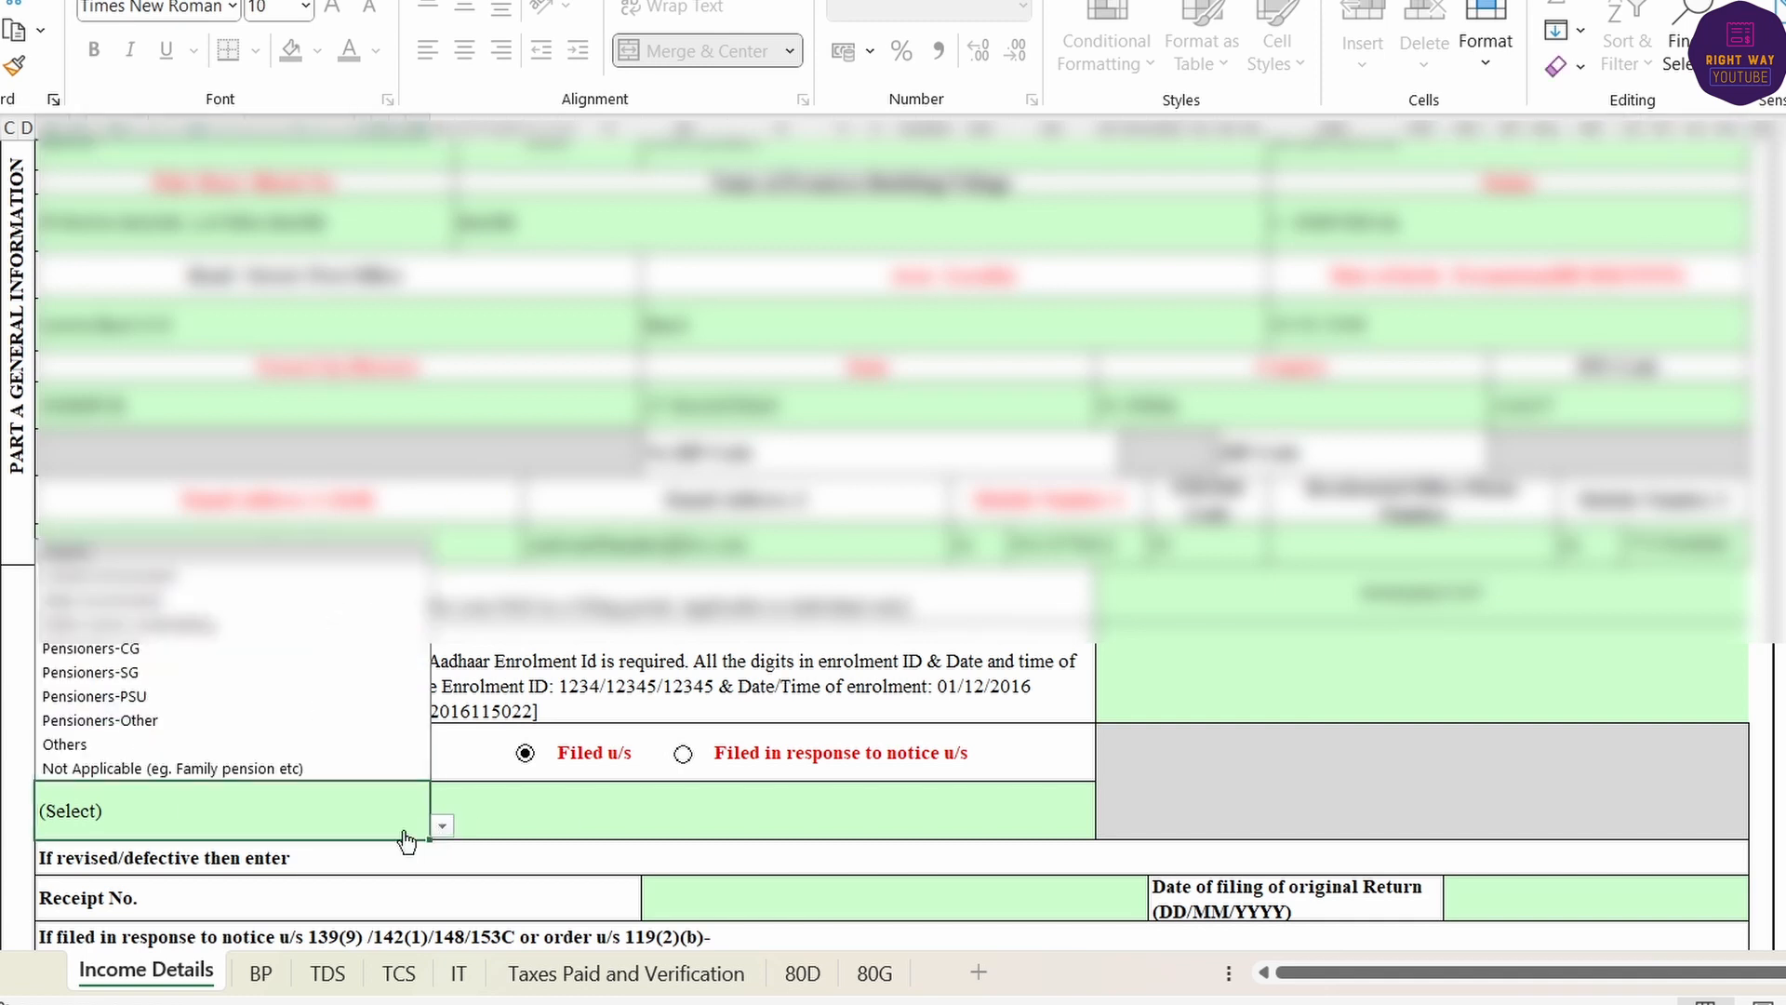
click(148, 740)
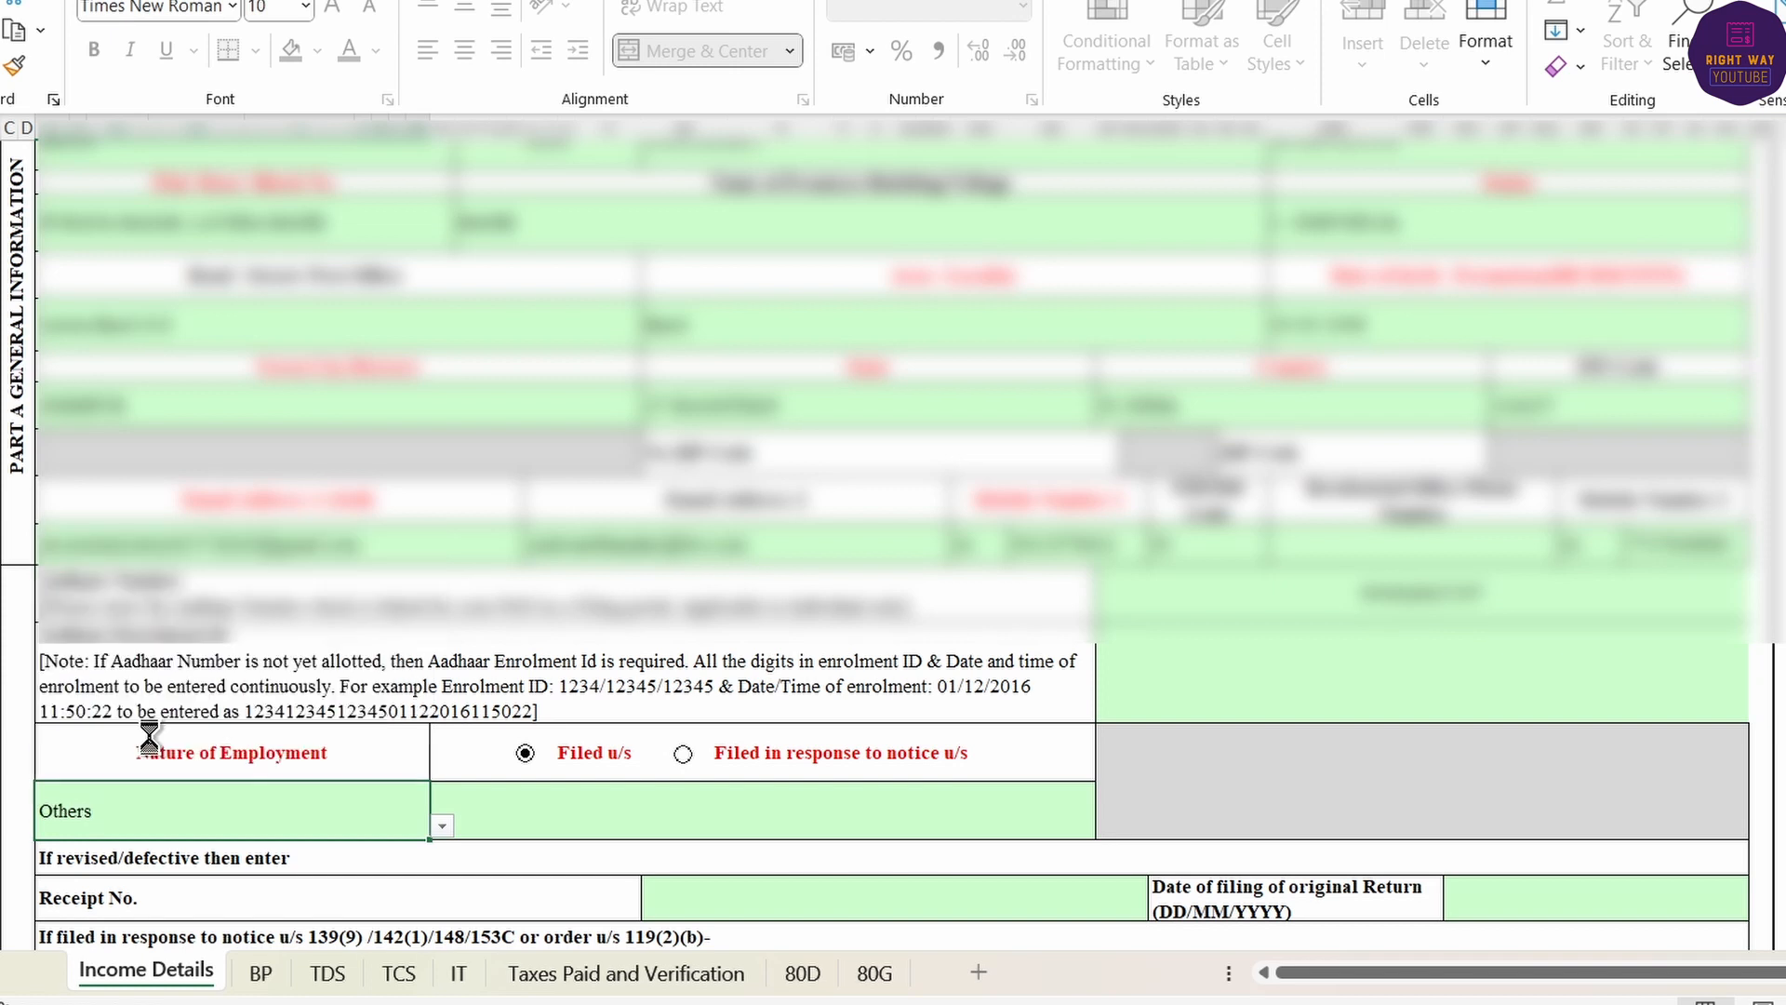
- Mark the return as filed under section 139(8A)
click(527, 754)
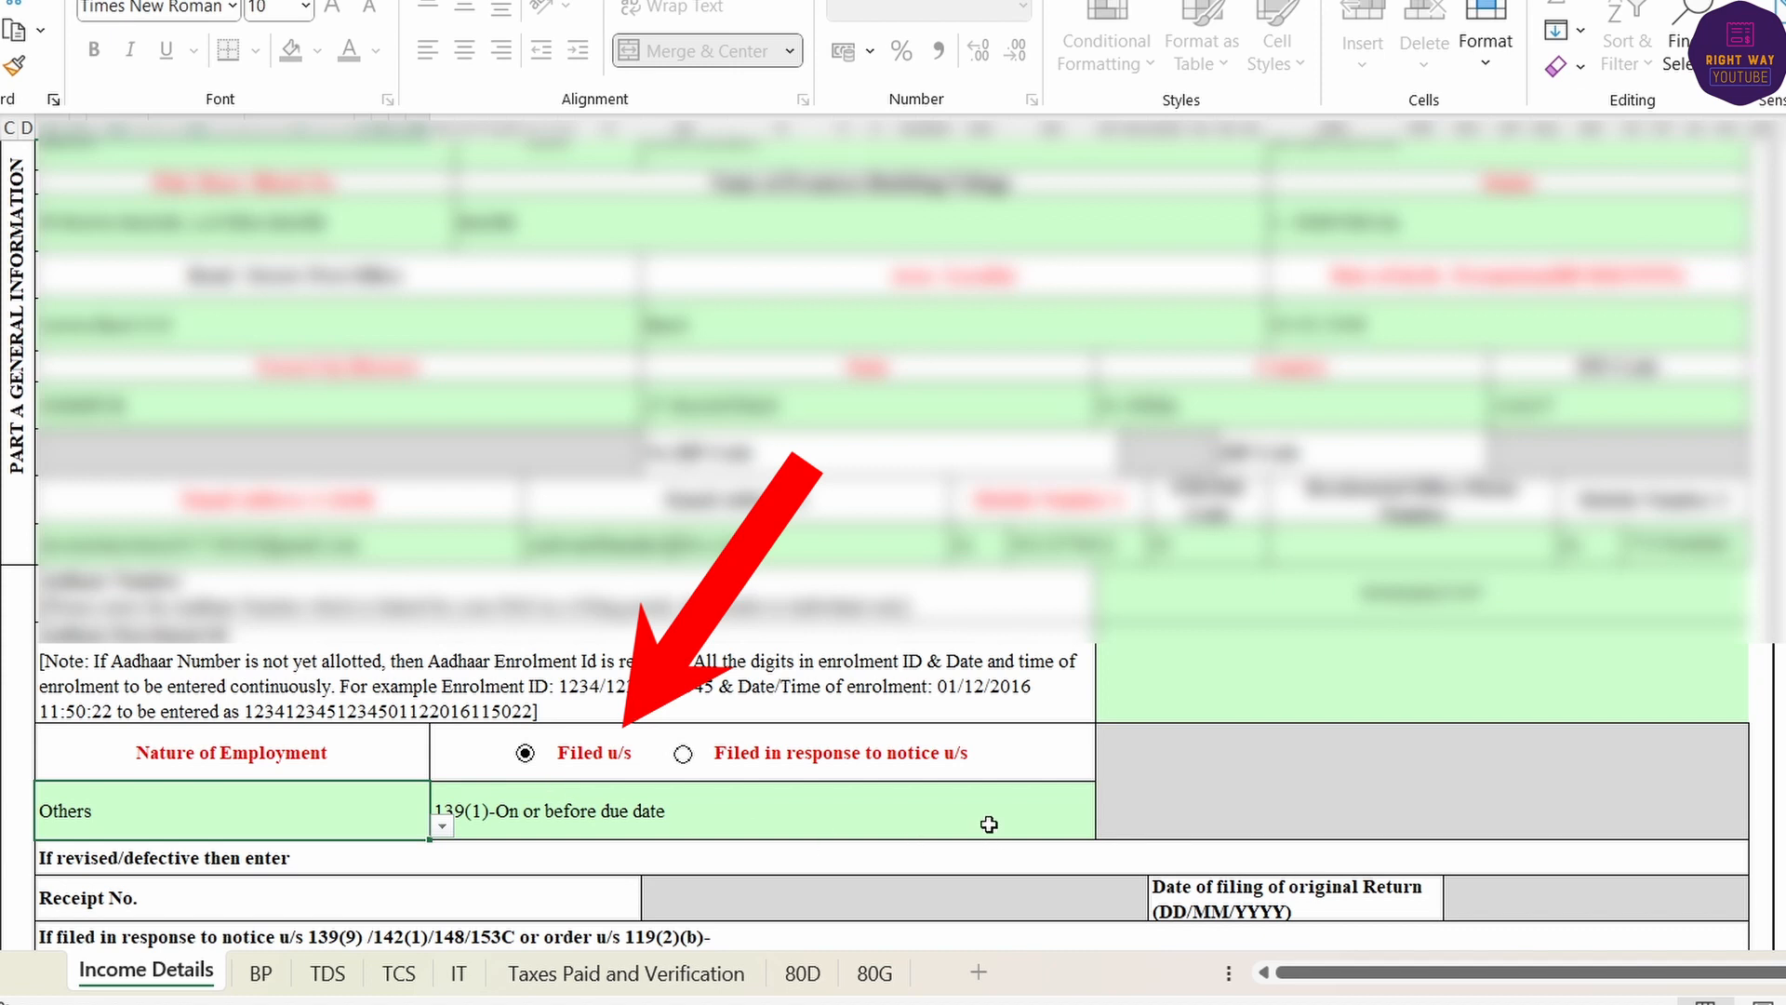
click(989, 825)
click(1107, 826)
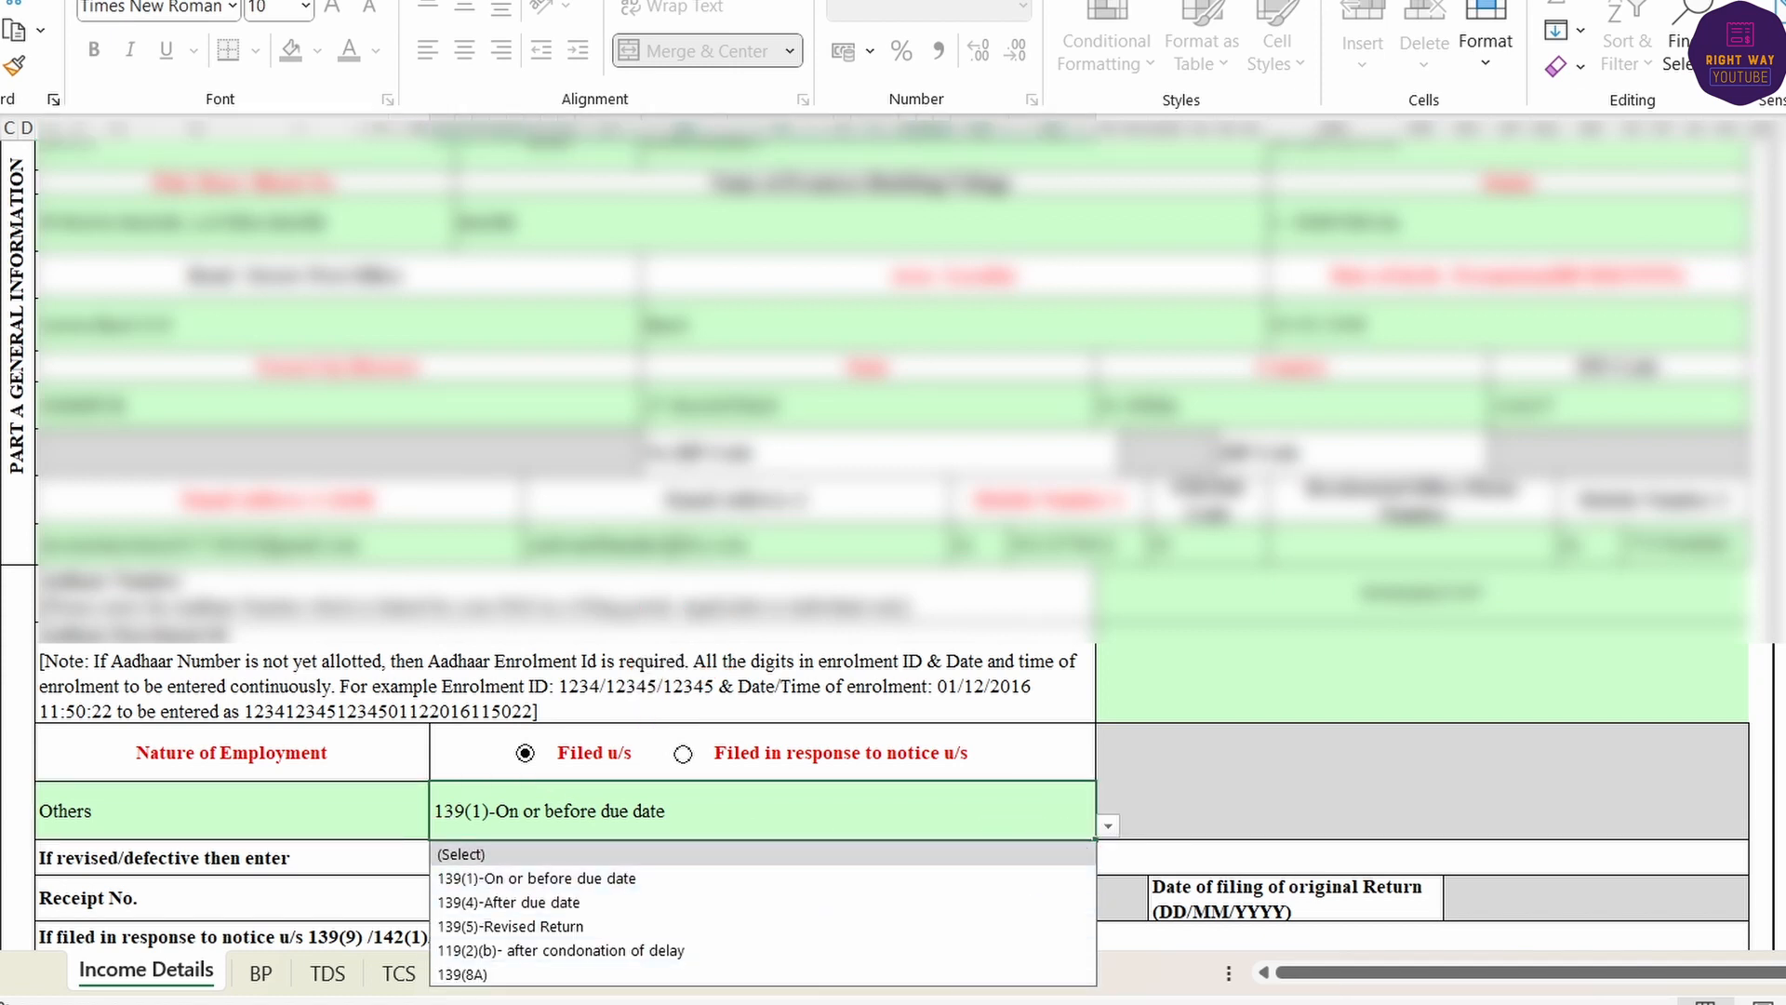
click(484, 974)
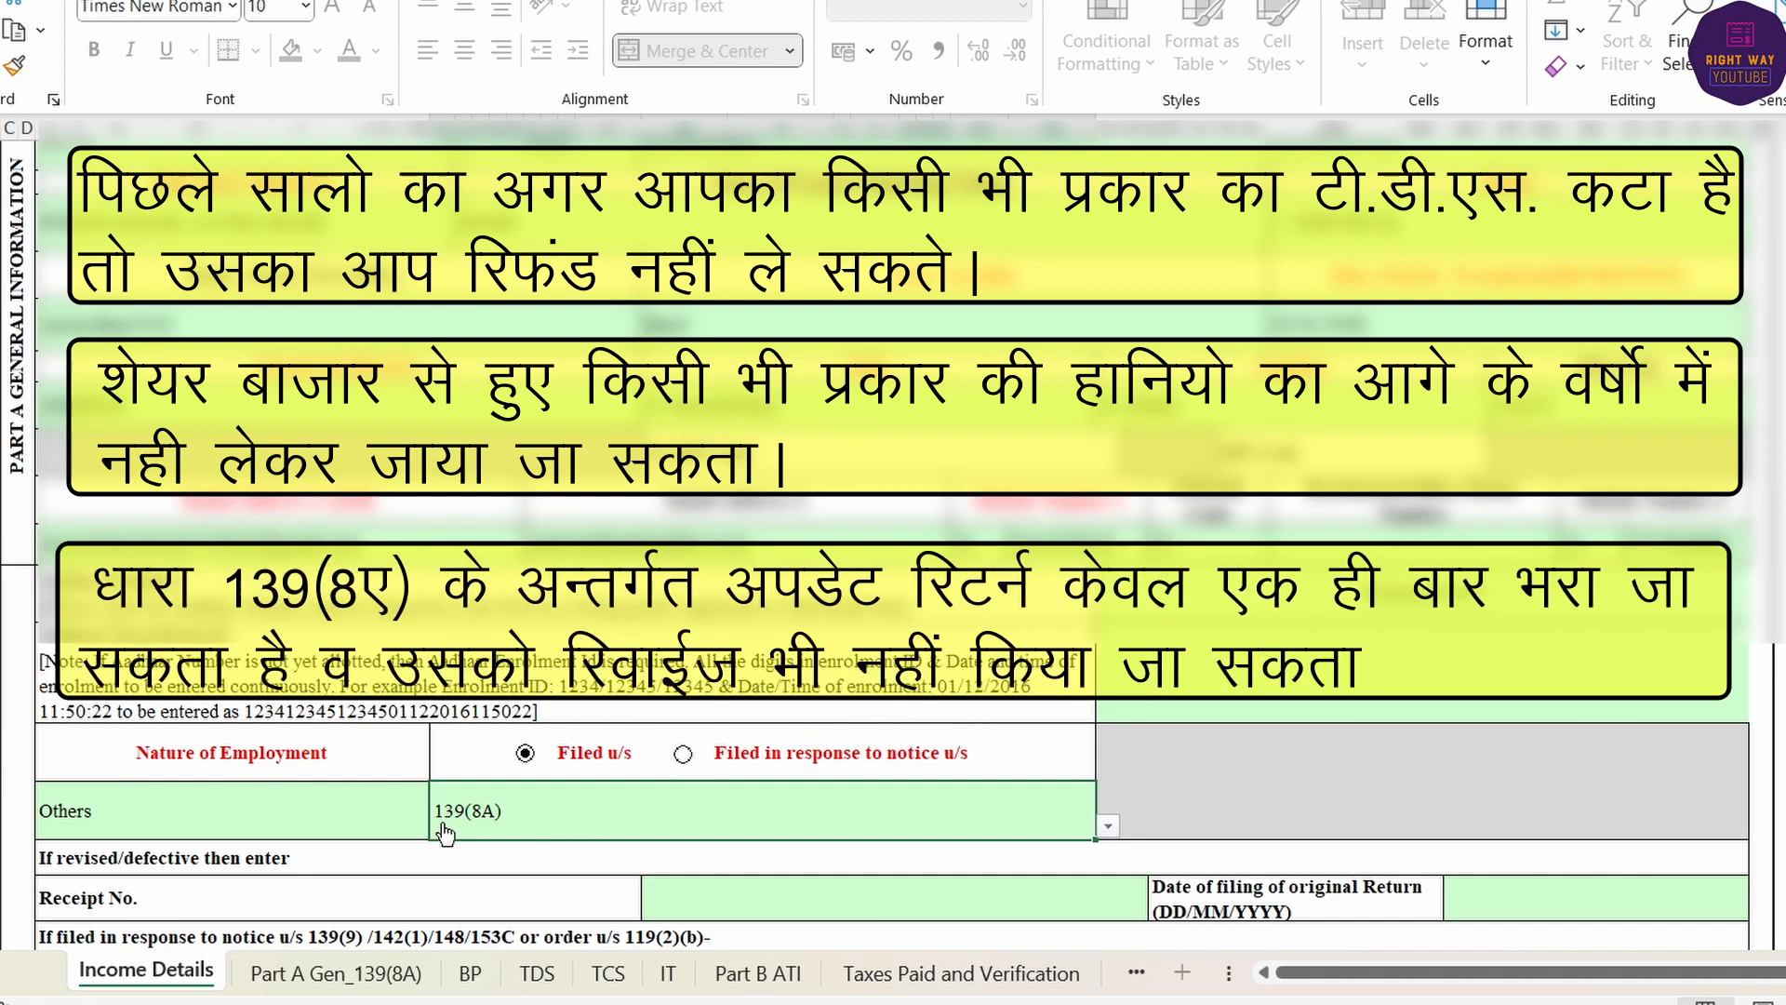
- Answer No to having opted out of section 115BAC in an earlier year
scroll(857, 810, down, 2)
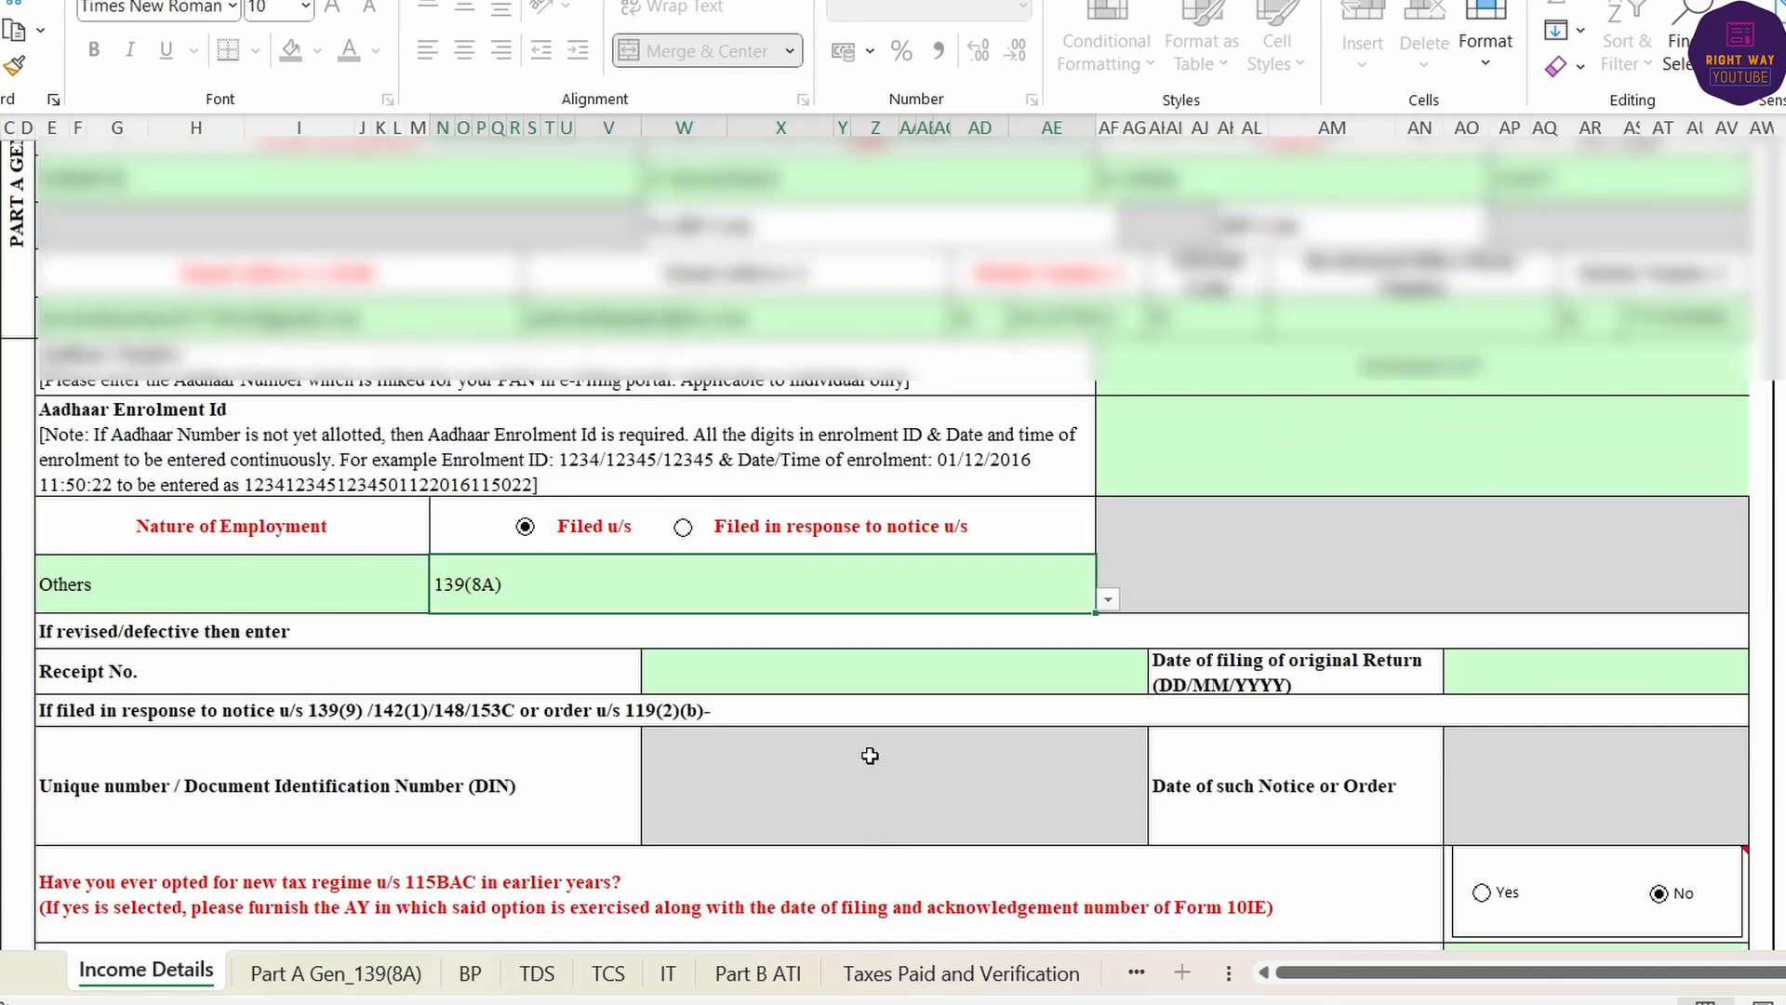
scroll(1579, 763, down, 4)
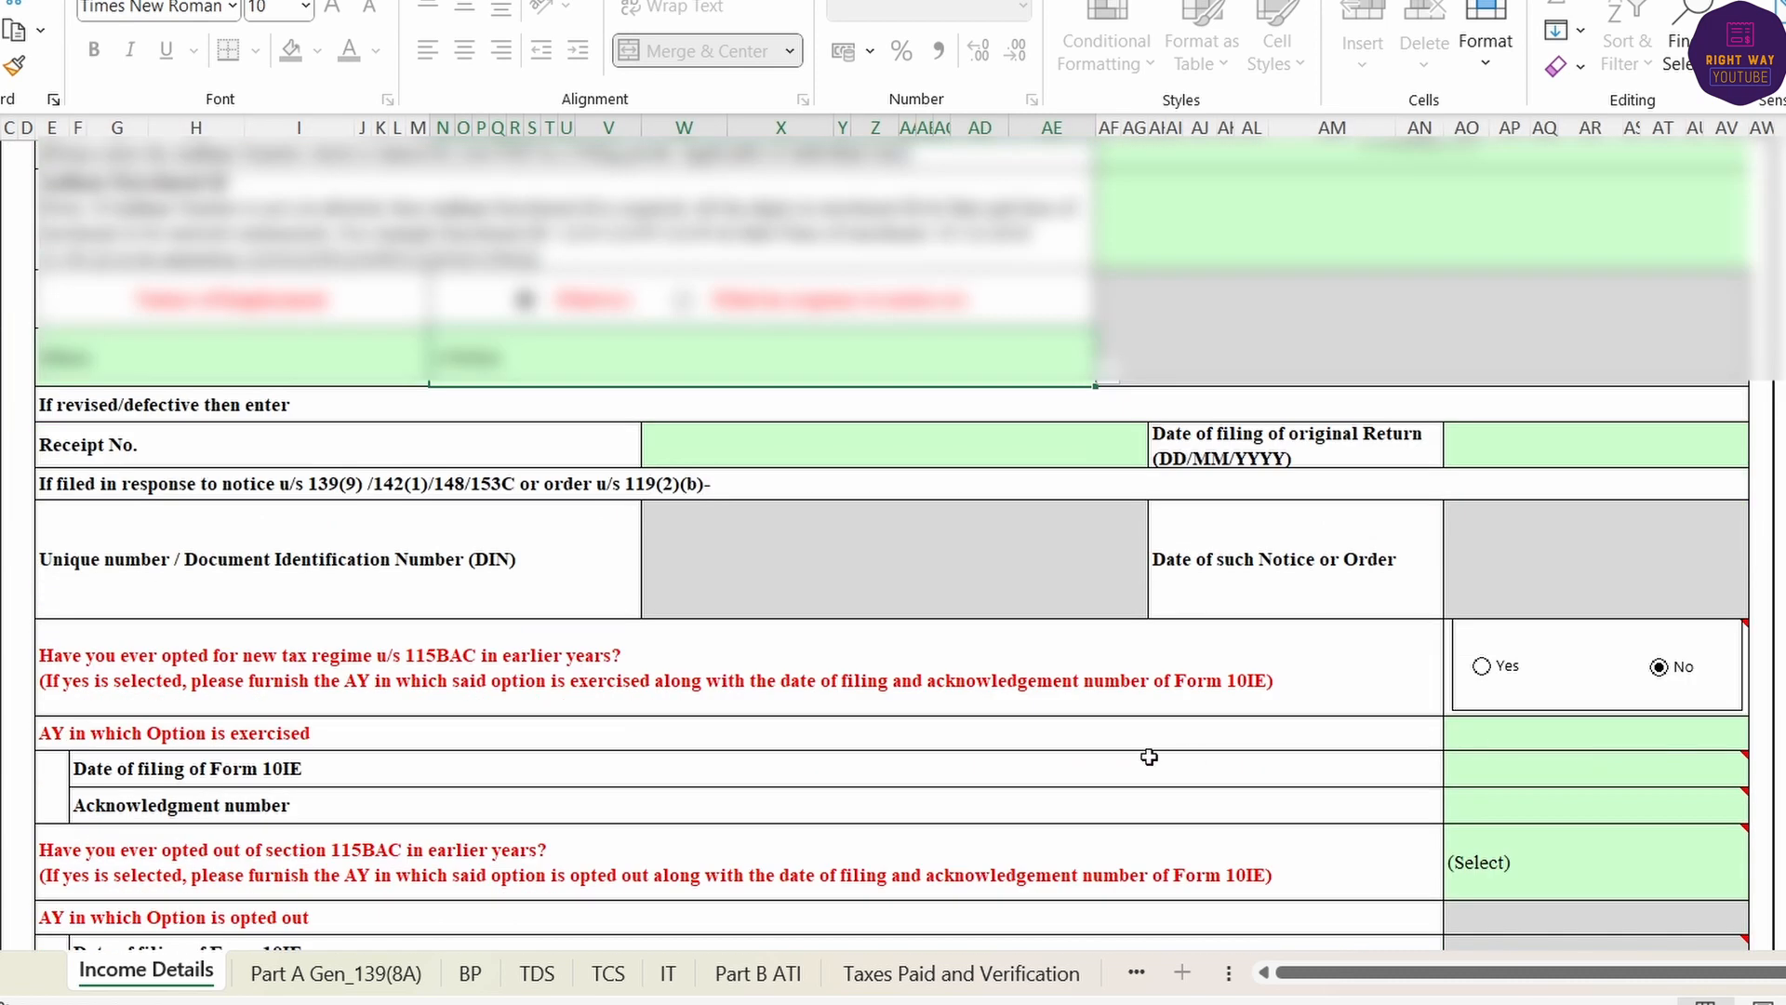
scroll(1149, 754, up, 2)
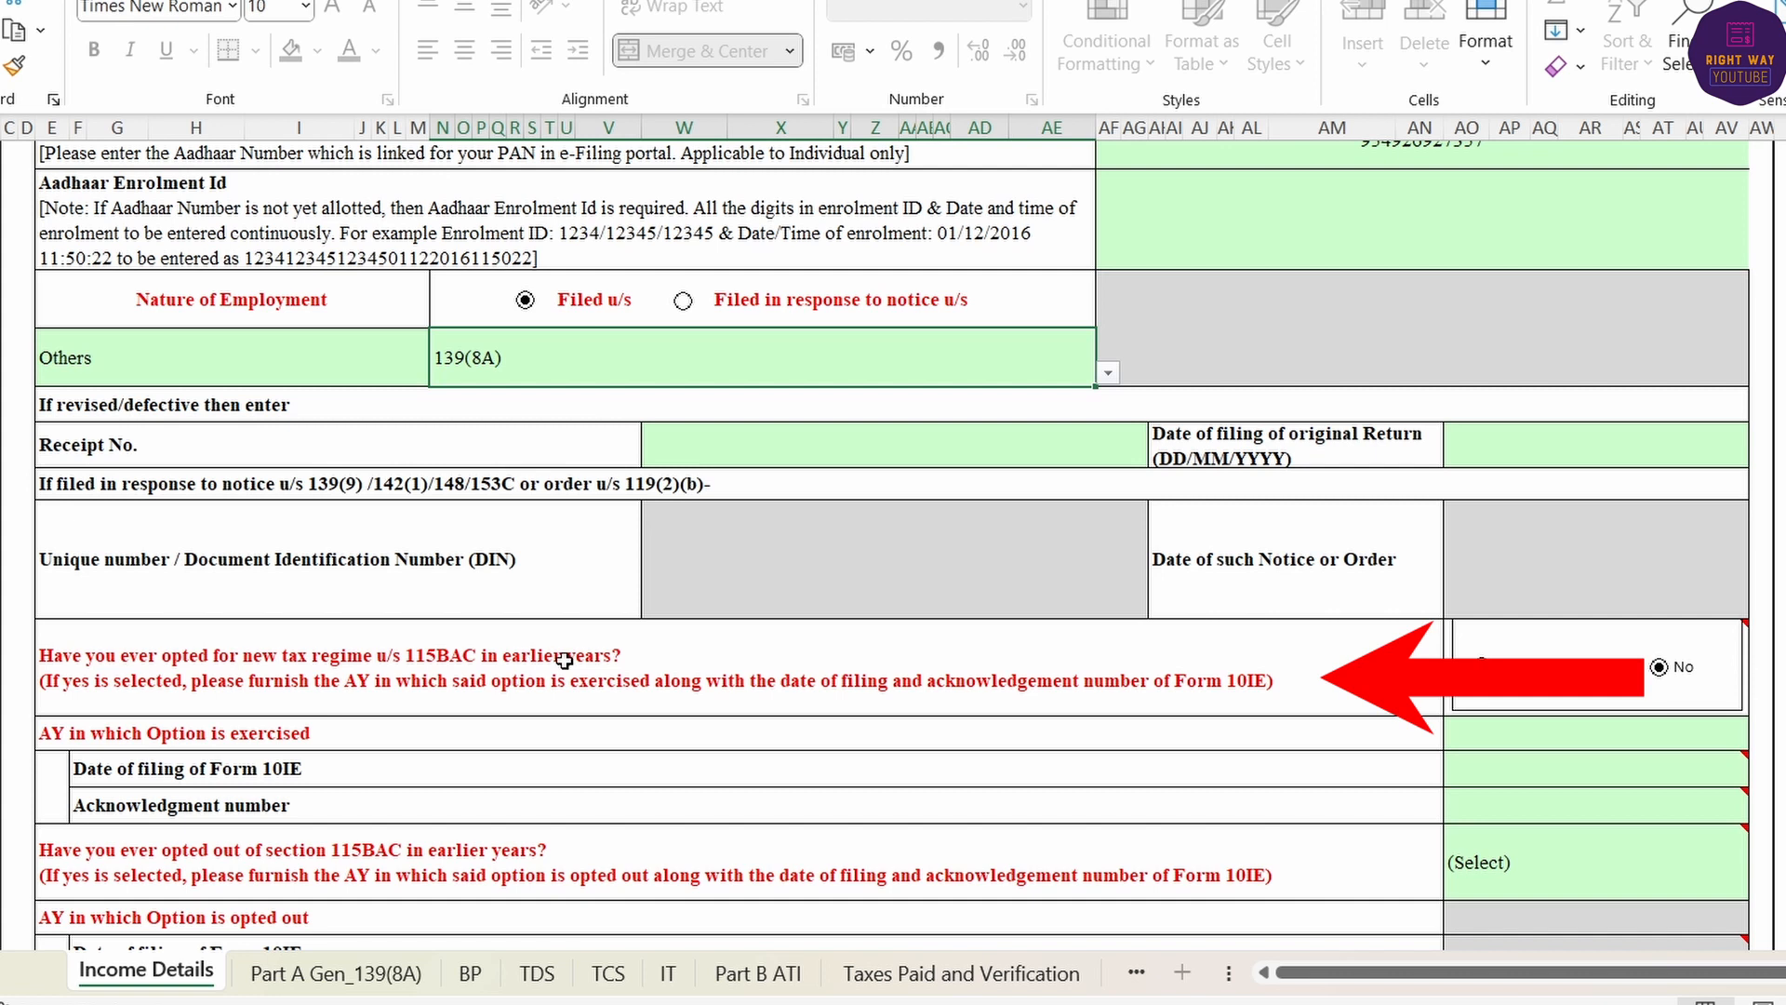
mouse_move(1519, 697)
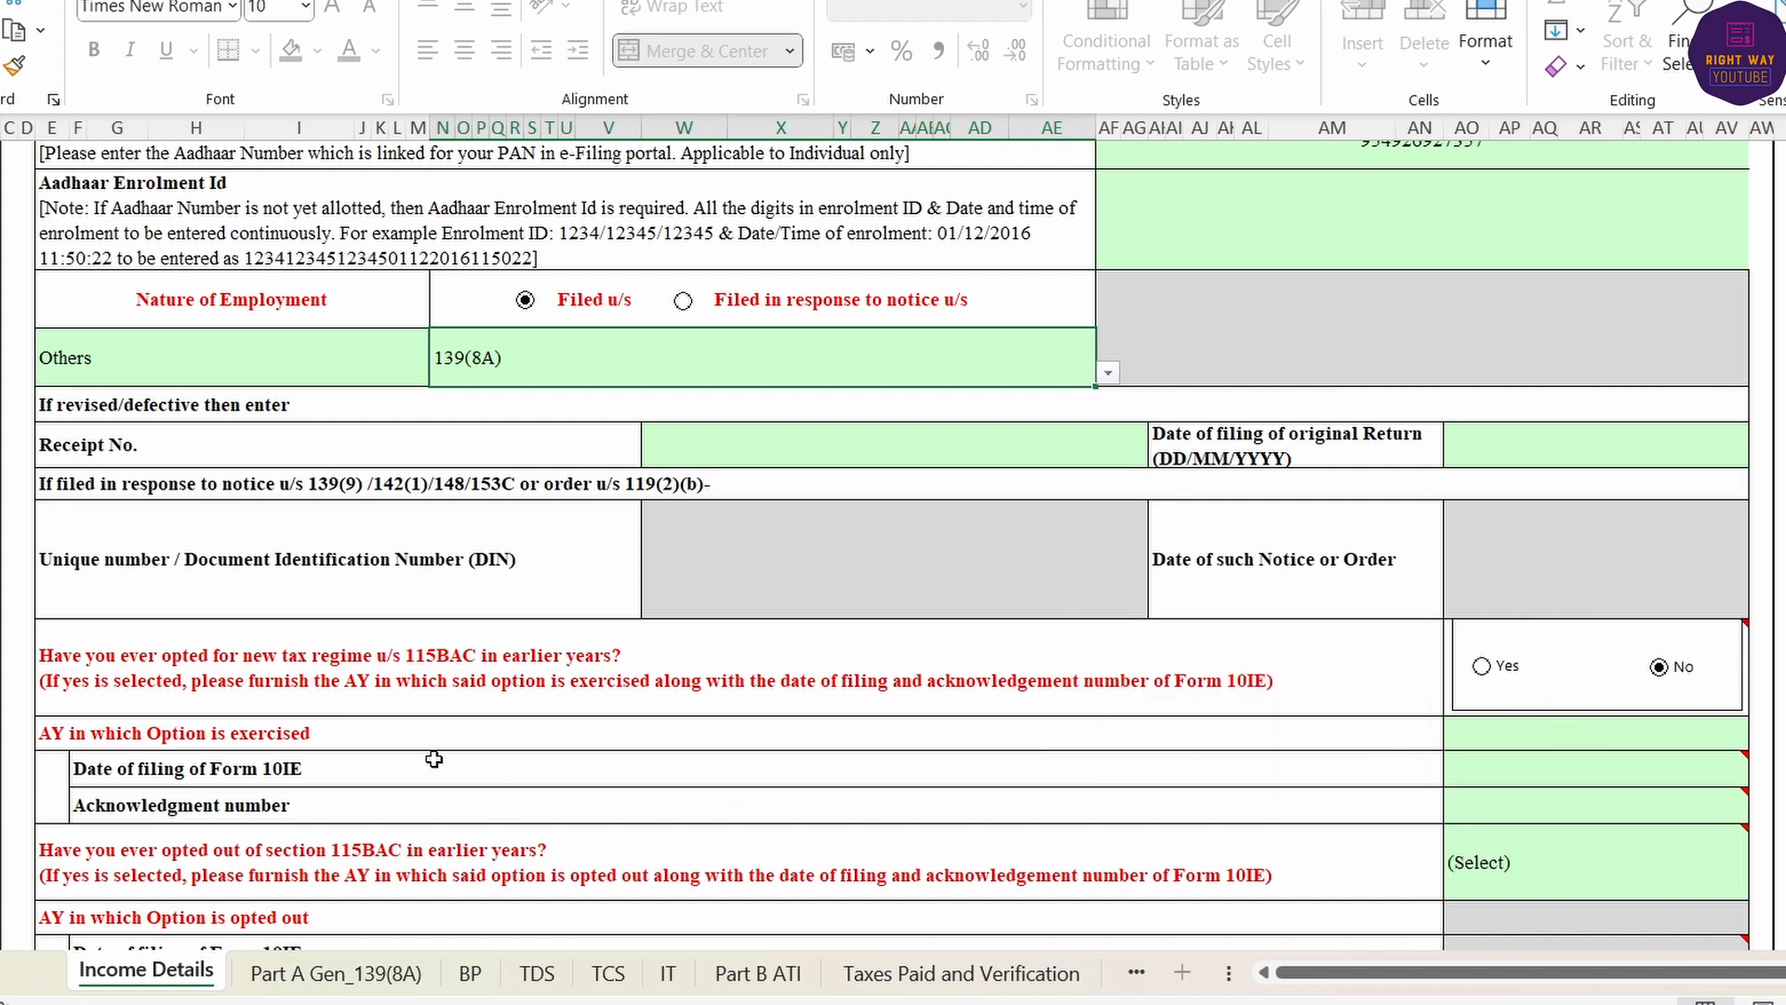
scroll(670, 824, down, 1)
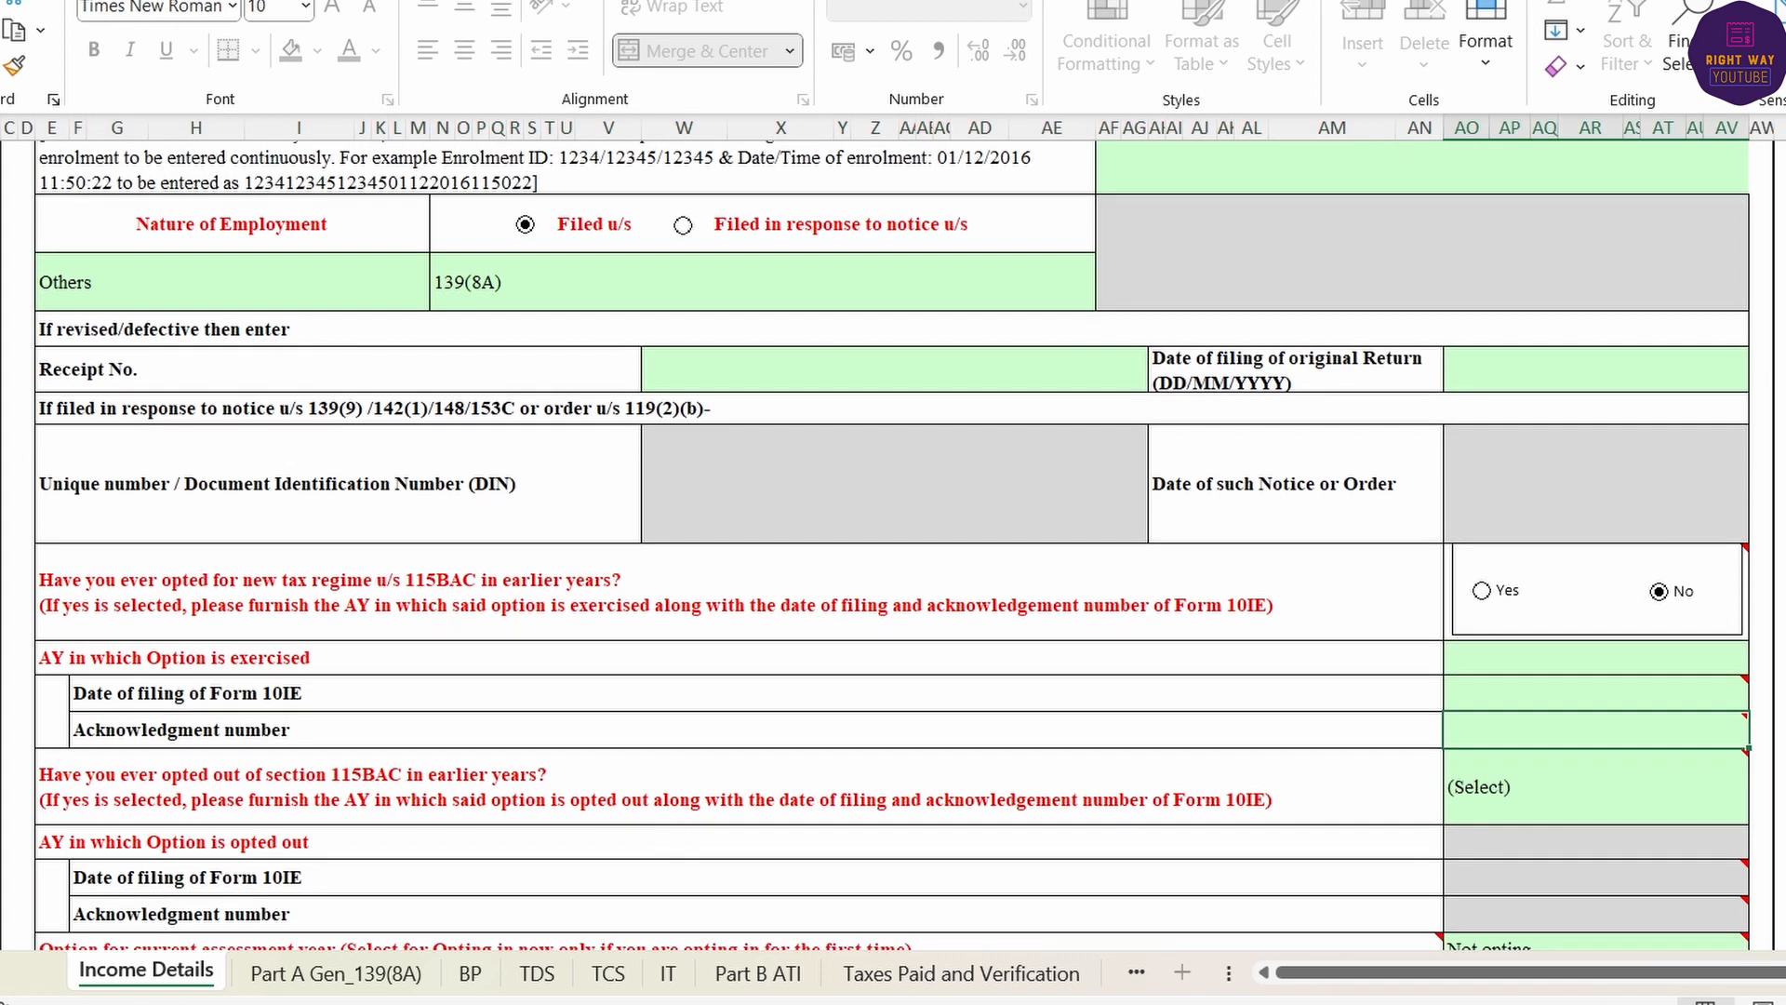
click(394, 780)
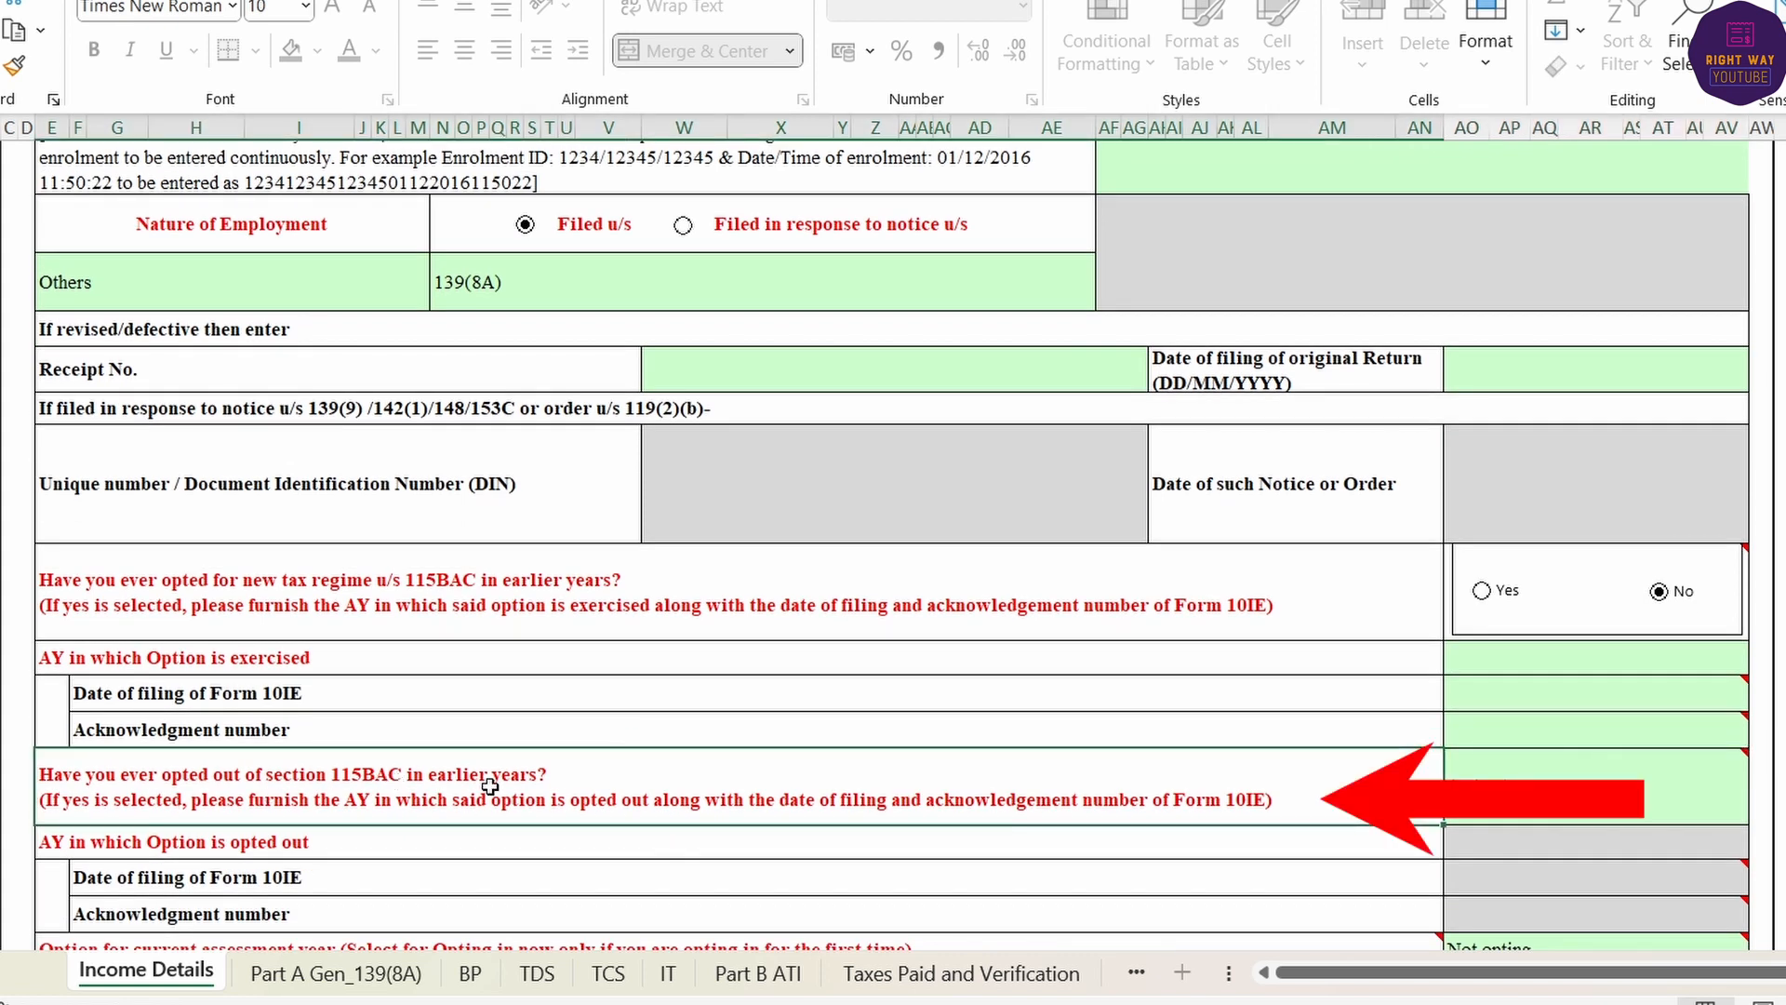
click(1656, 800)
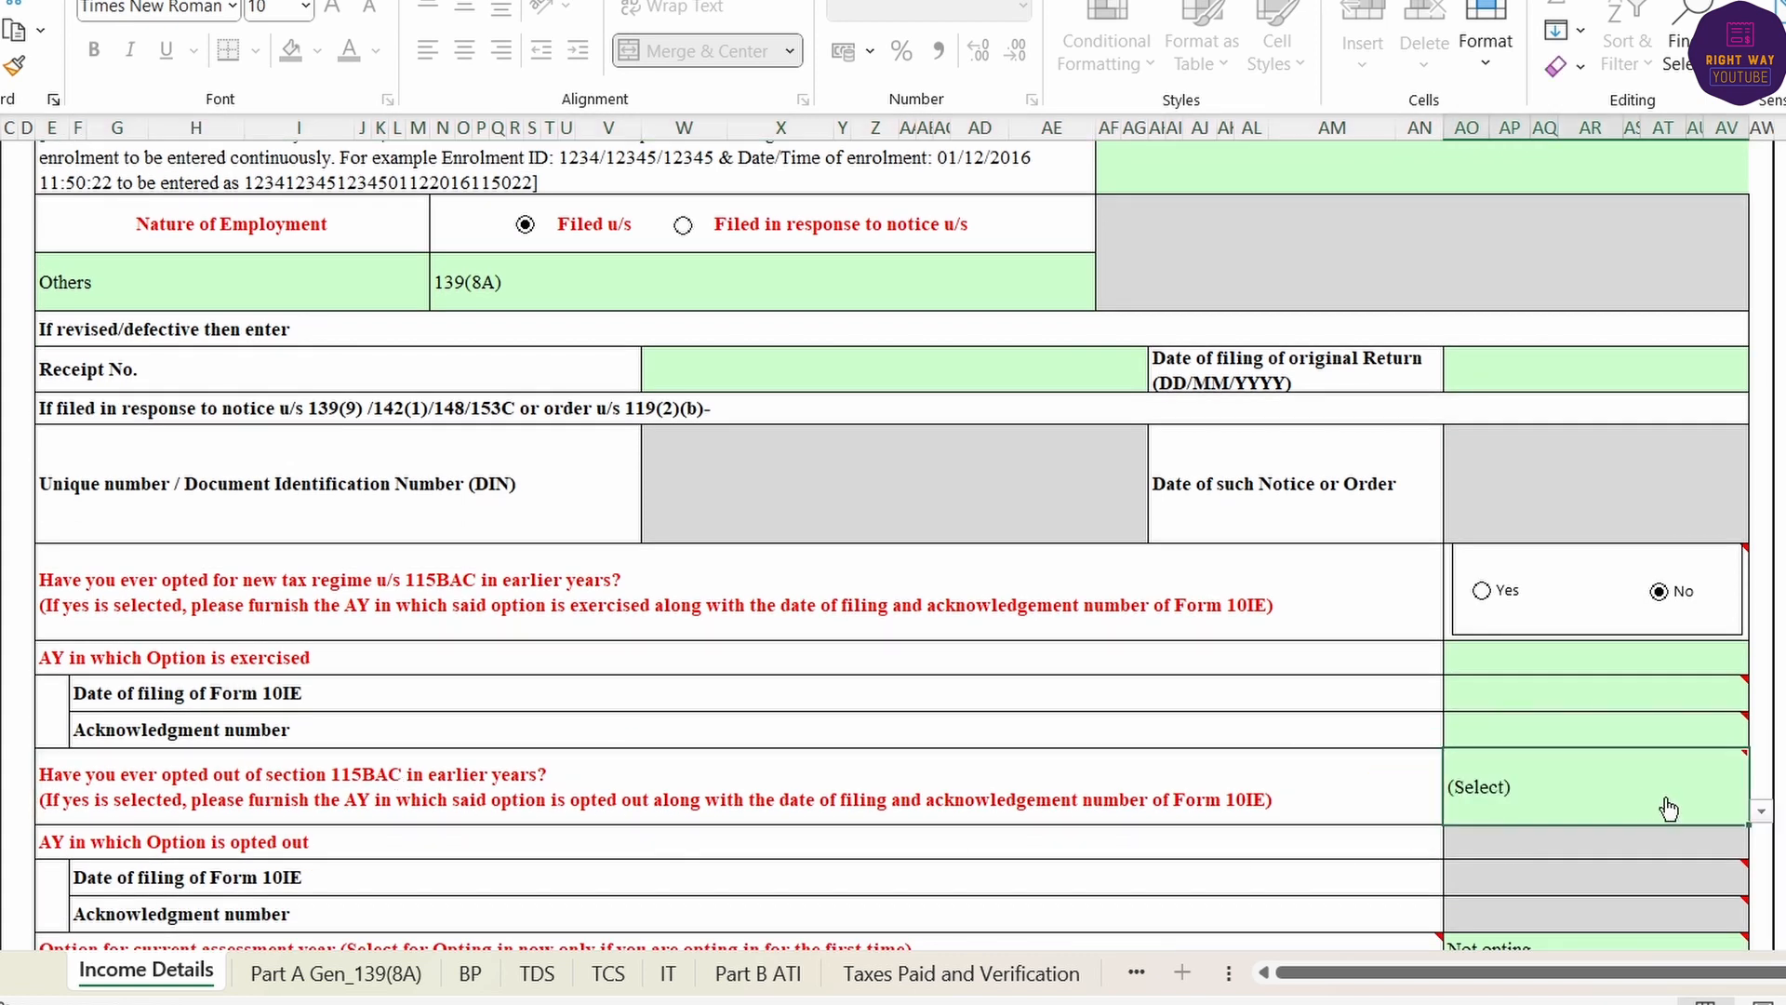
click(1763, 811)
click(1616, 881)
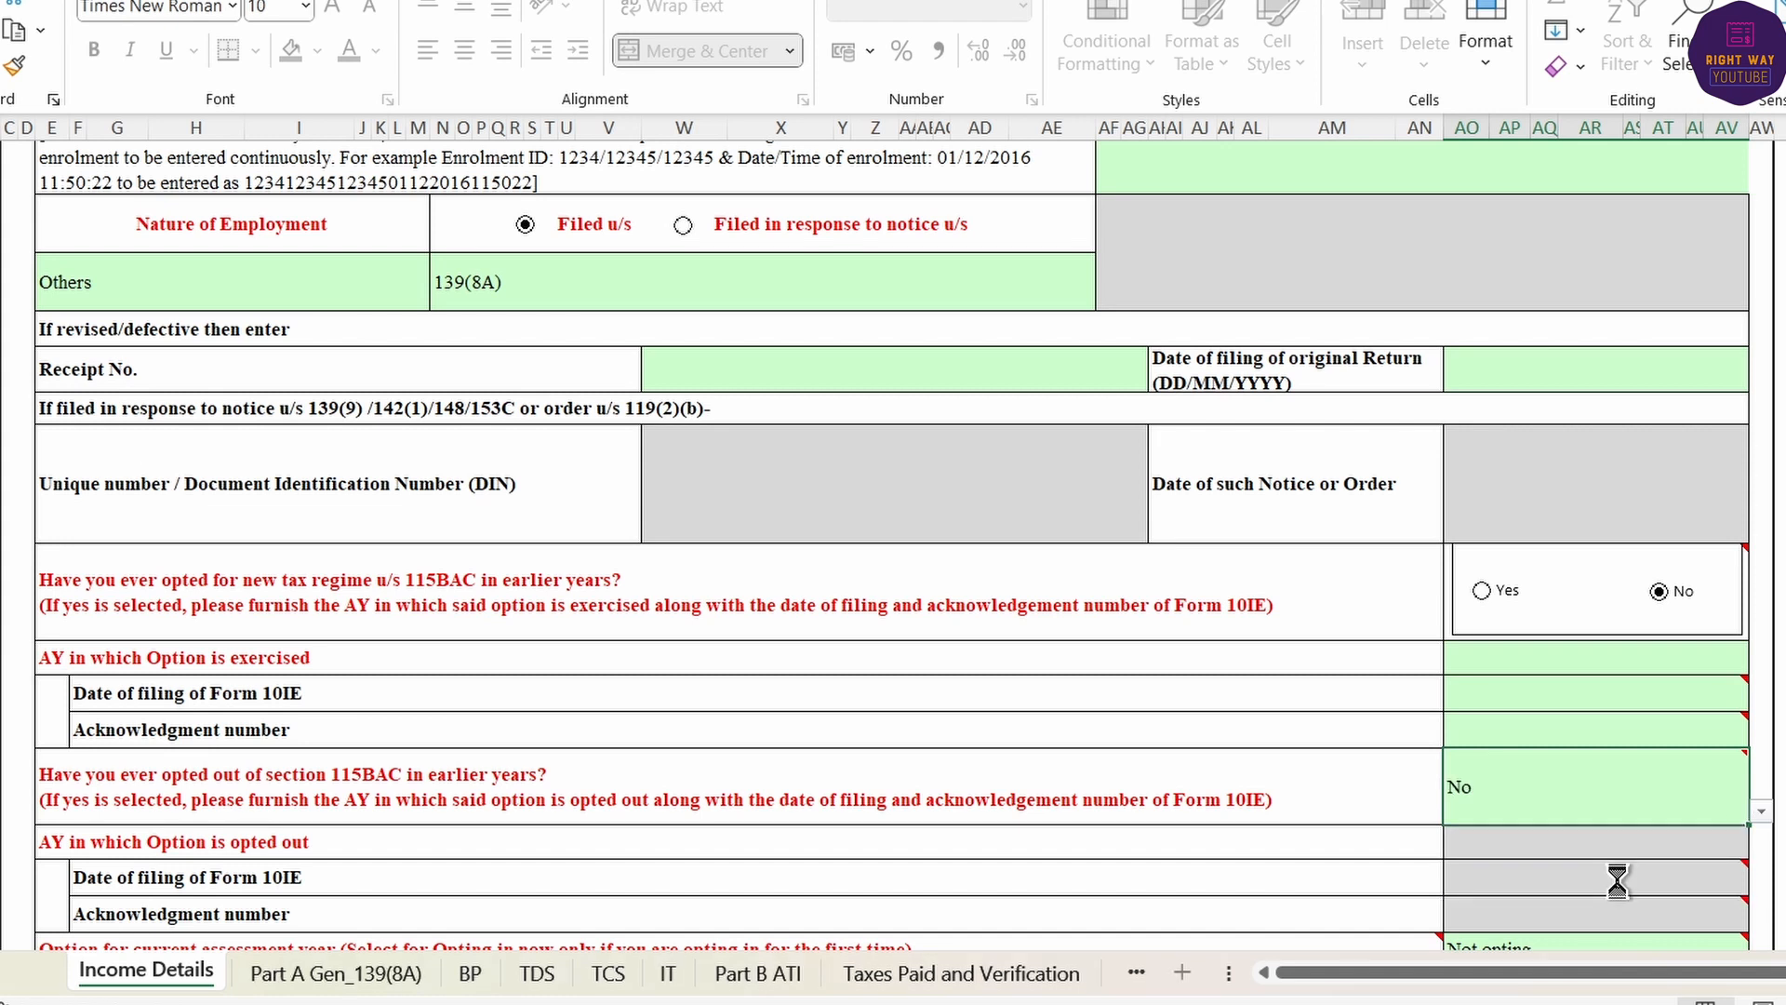
- Set this assessment year's 115BAC option to Opt out and confirm the change
scroll(1327, 829, down, 2)
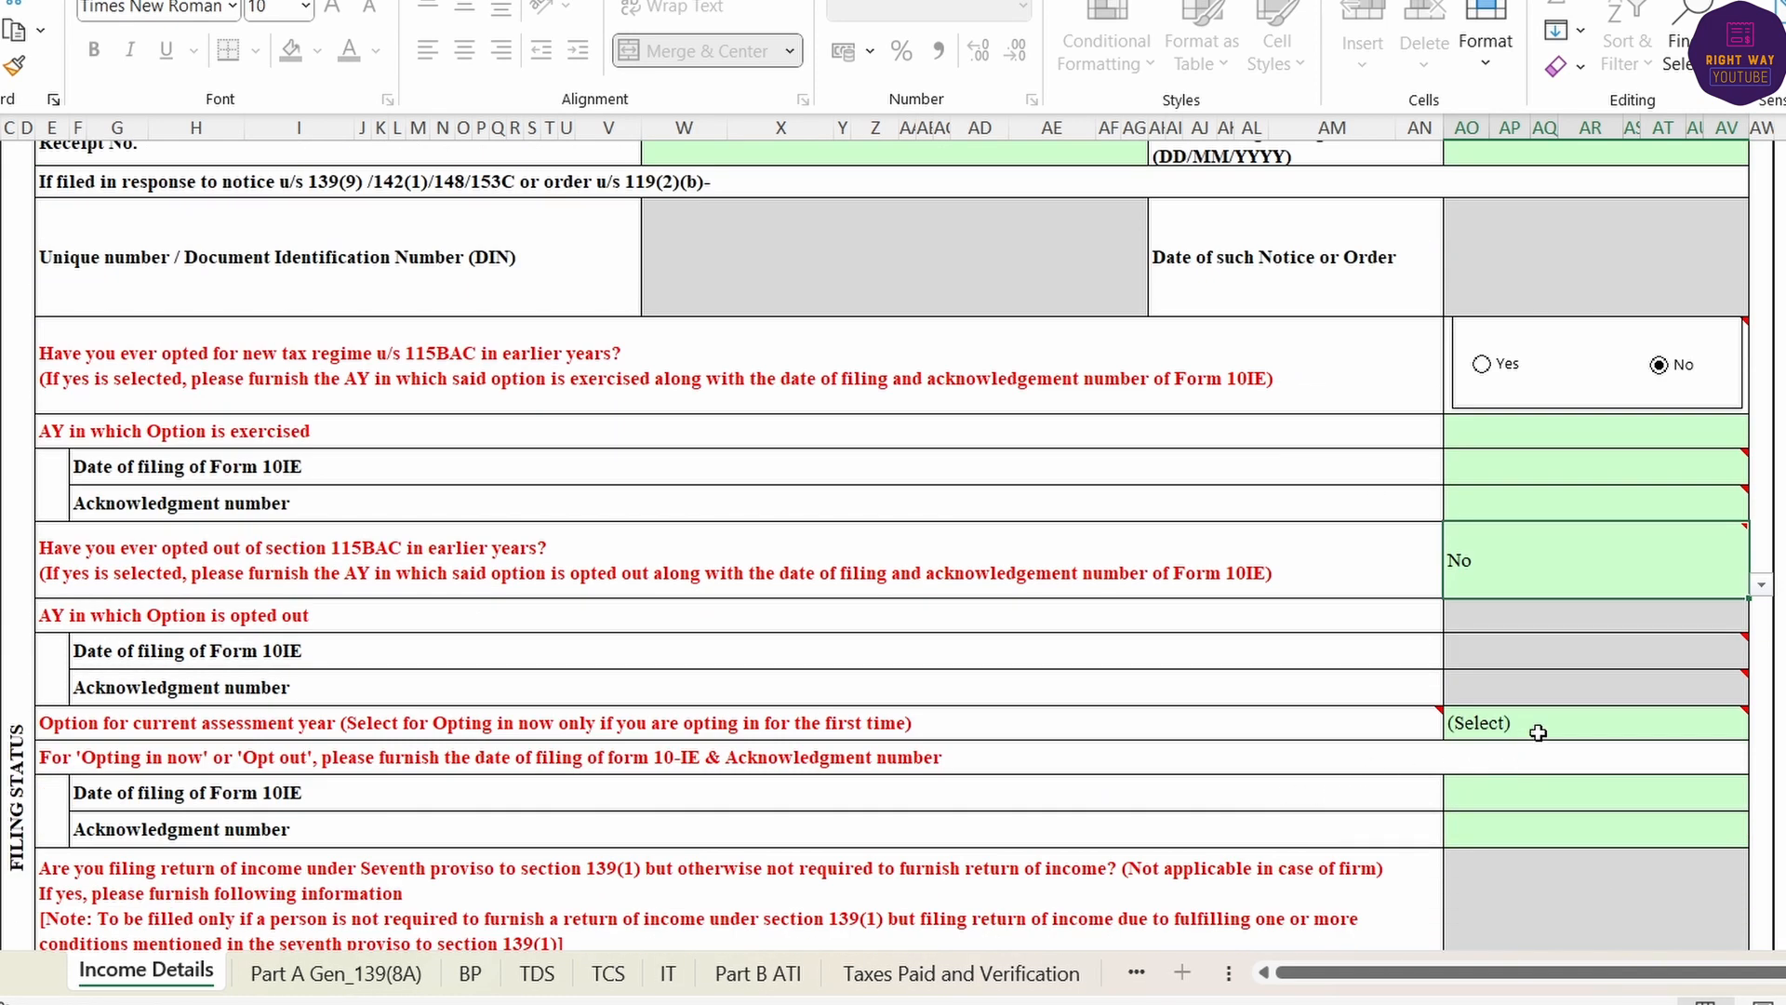
click(1525, 728)
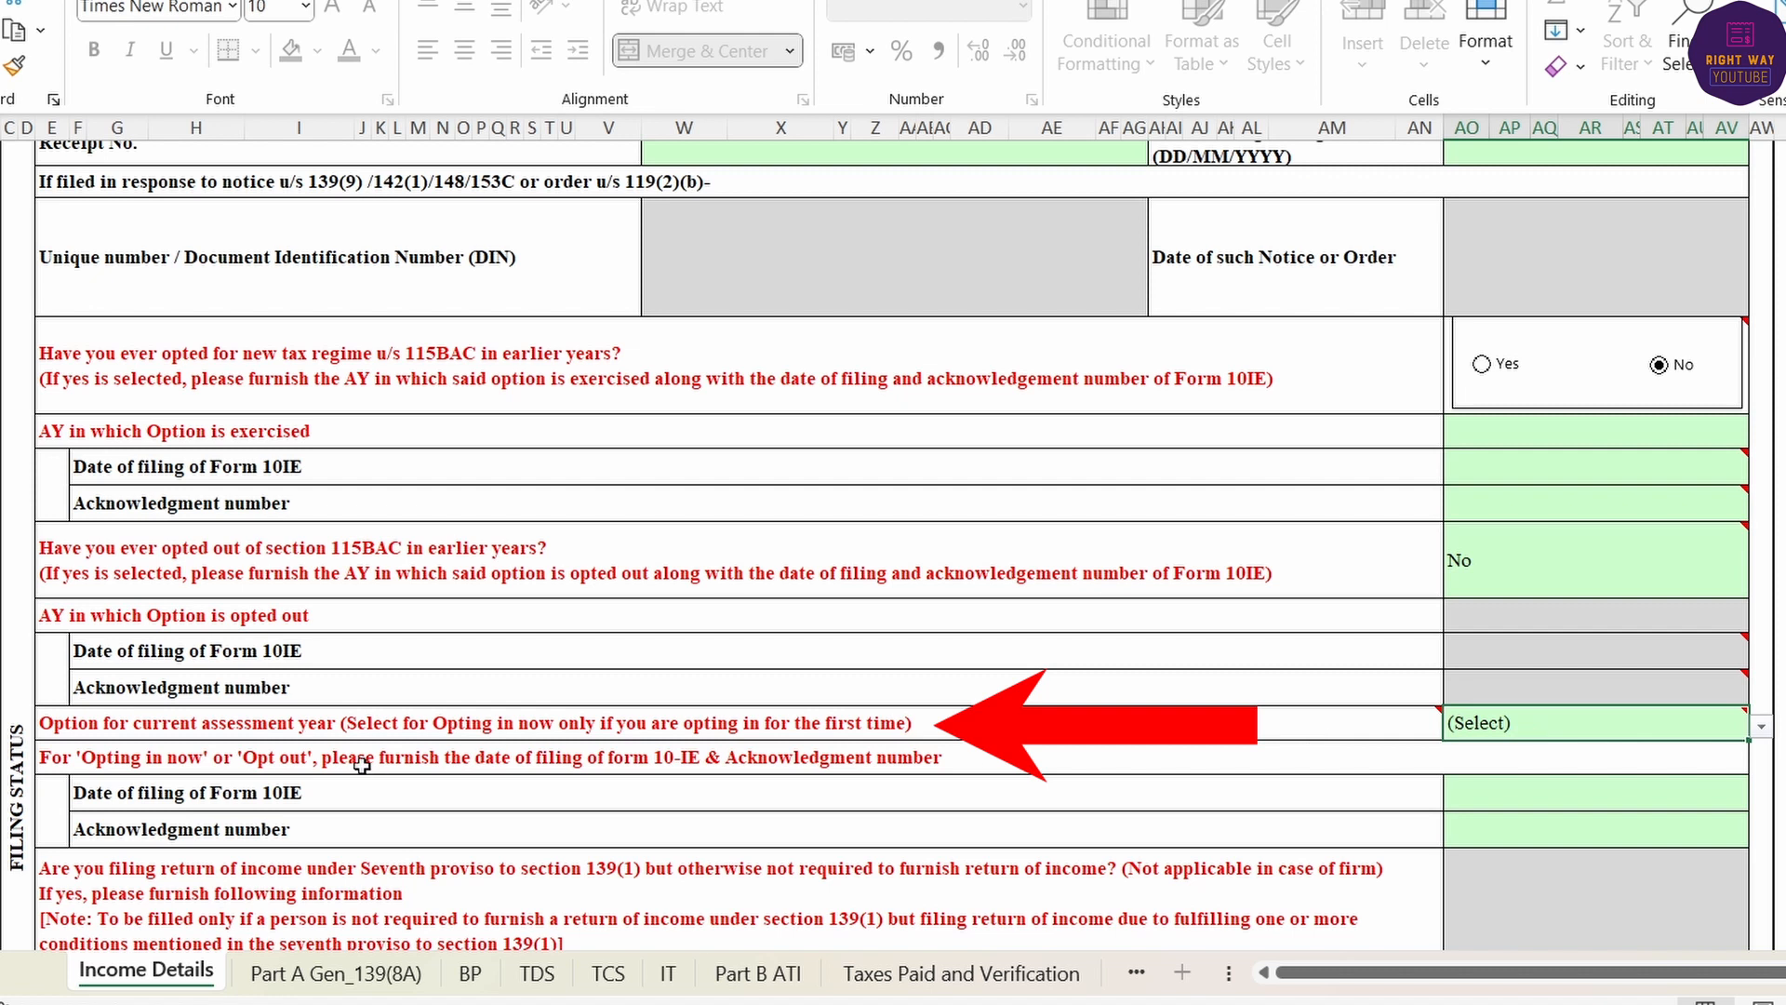
click(1762, 727)
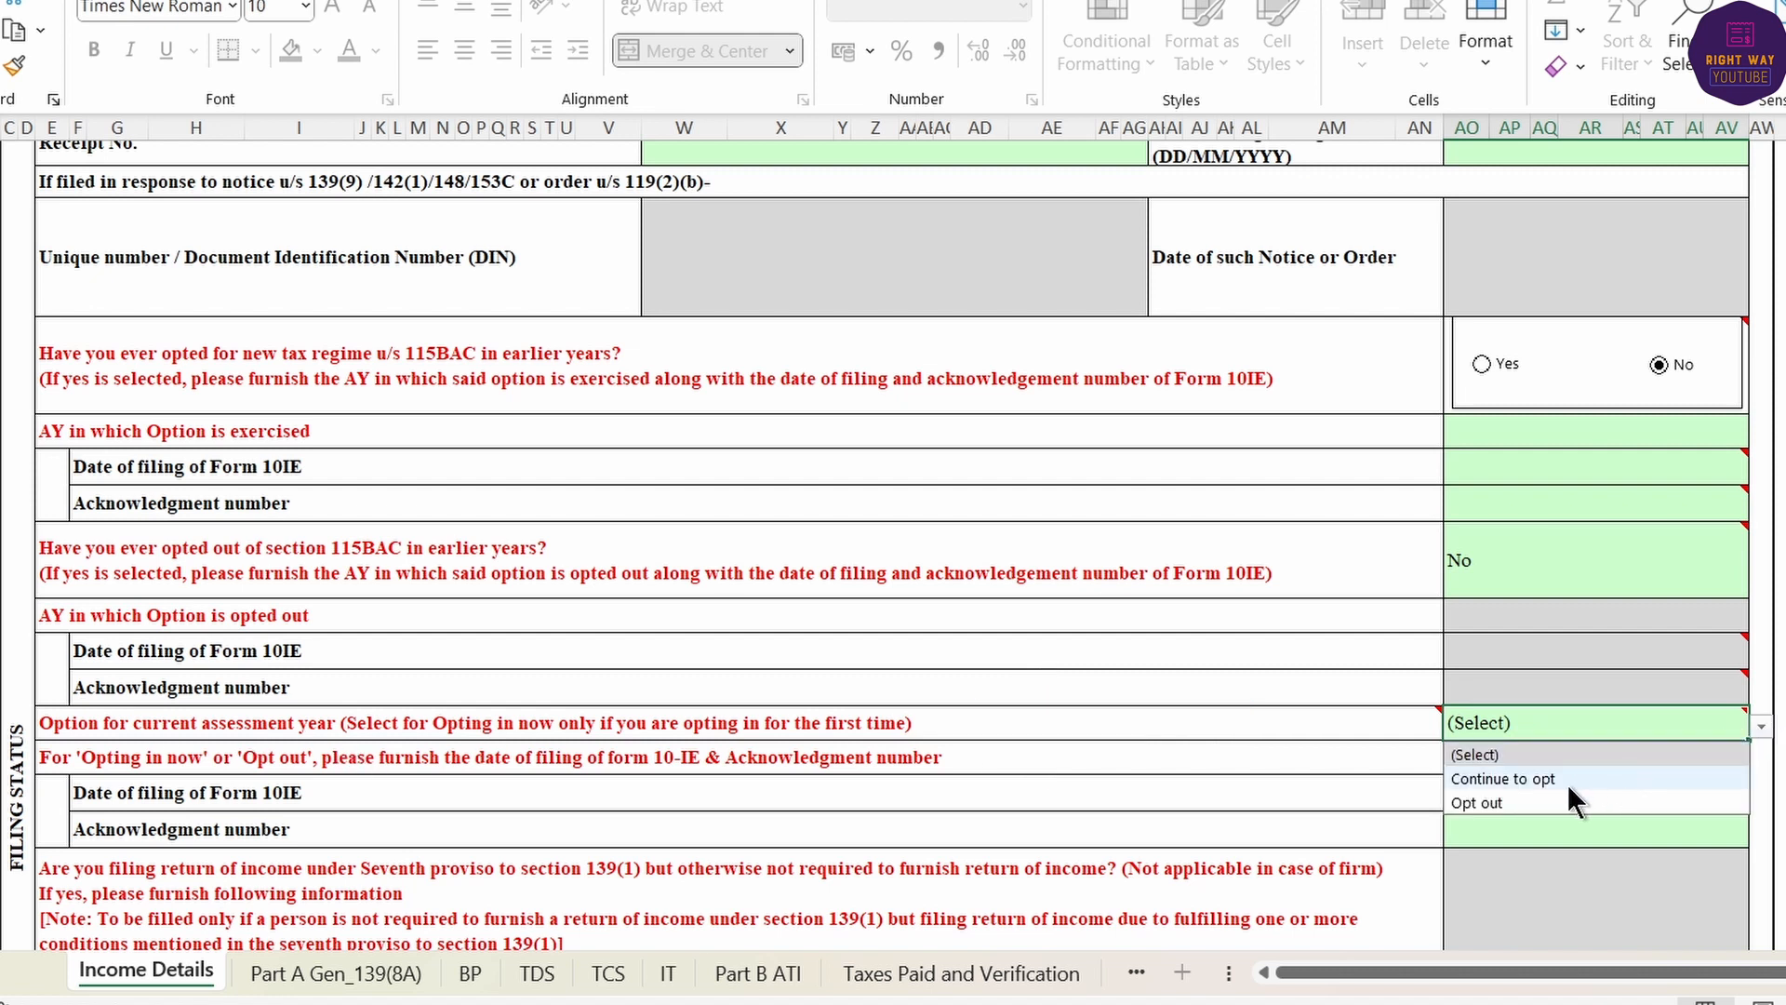
click(1516, 802)
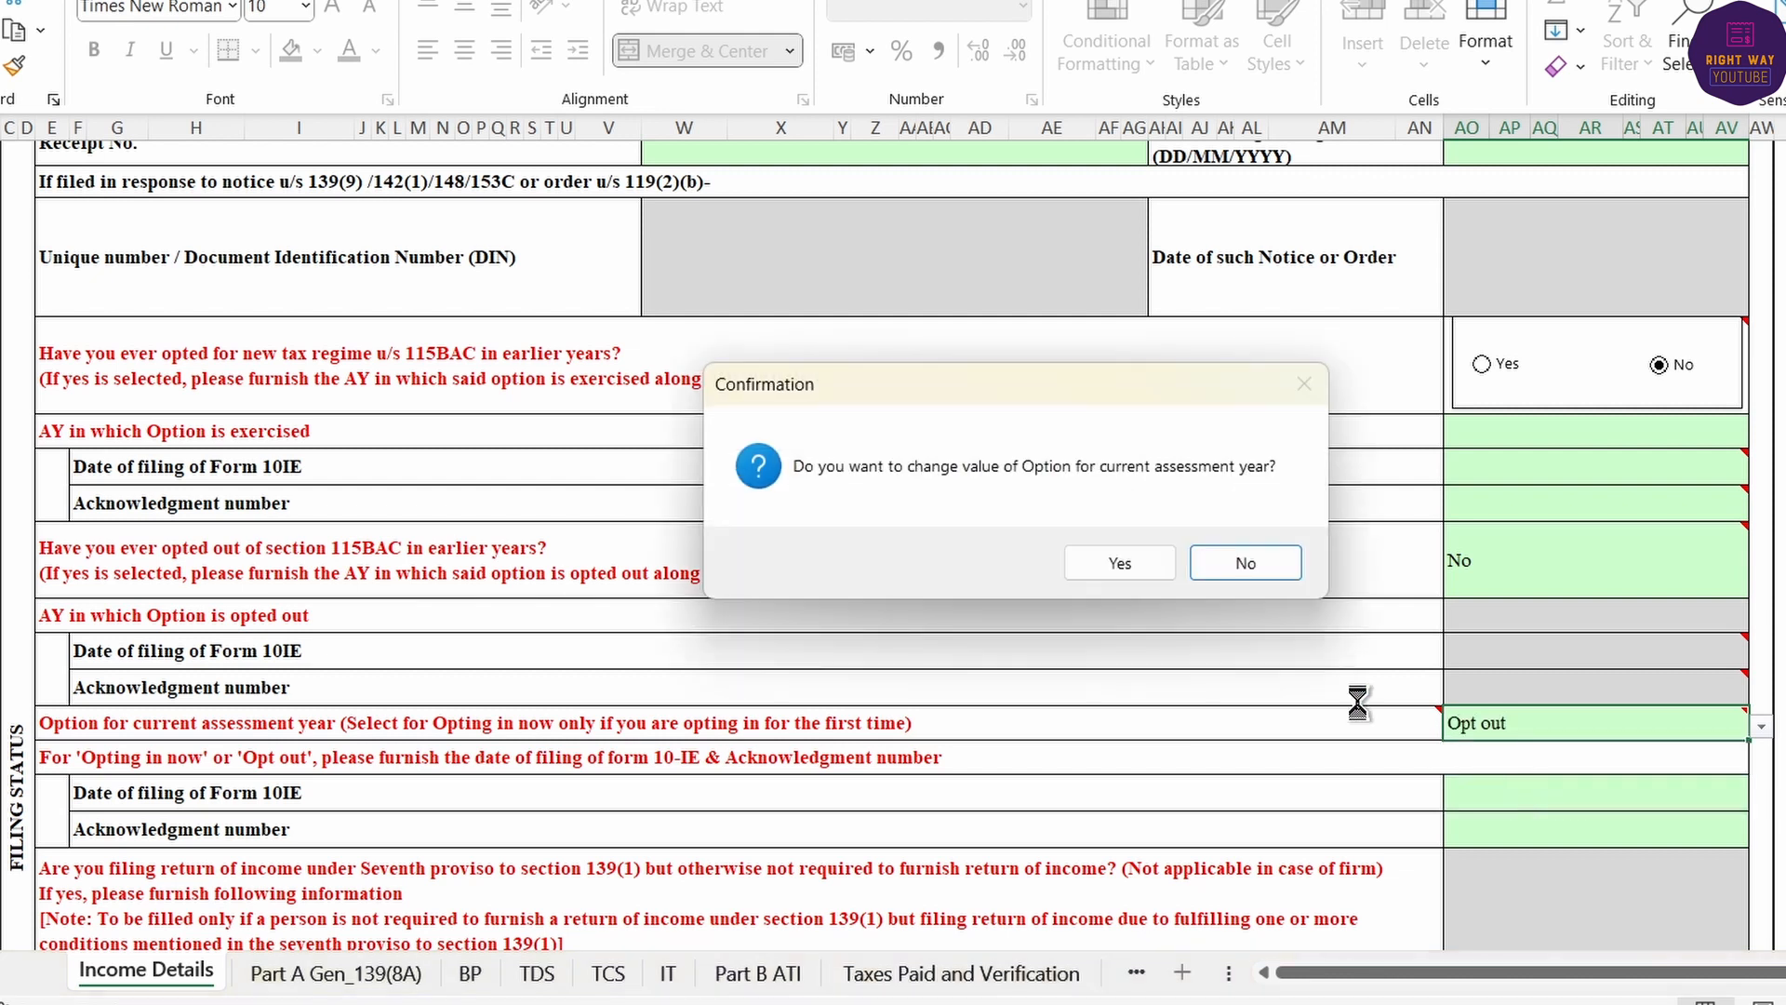
click(1116, 562)
scroll(1531, 630, down, 10)
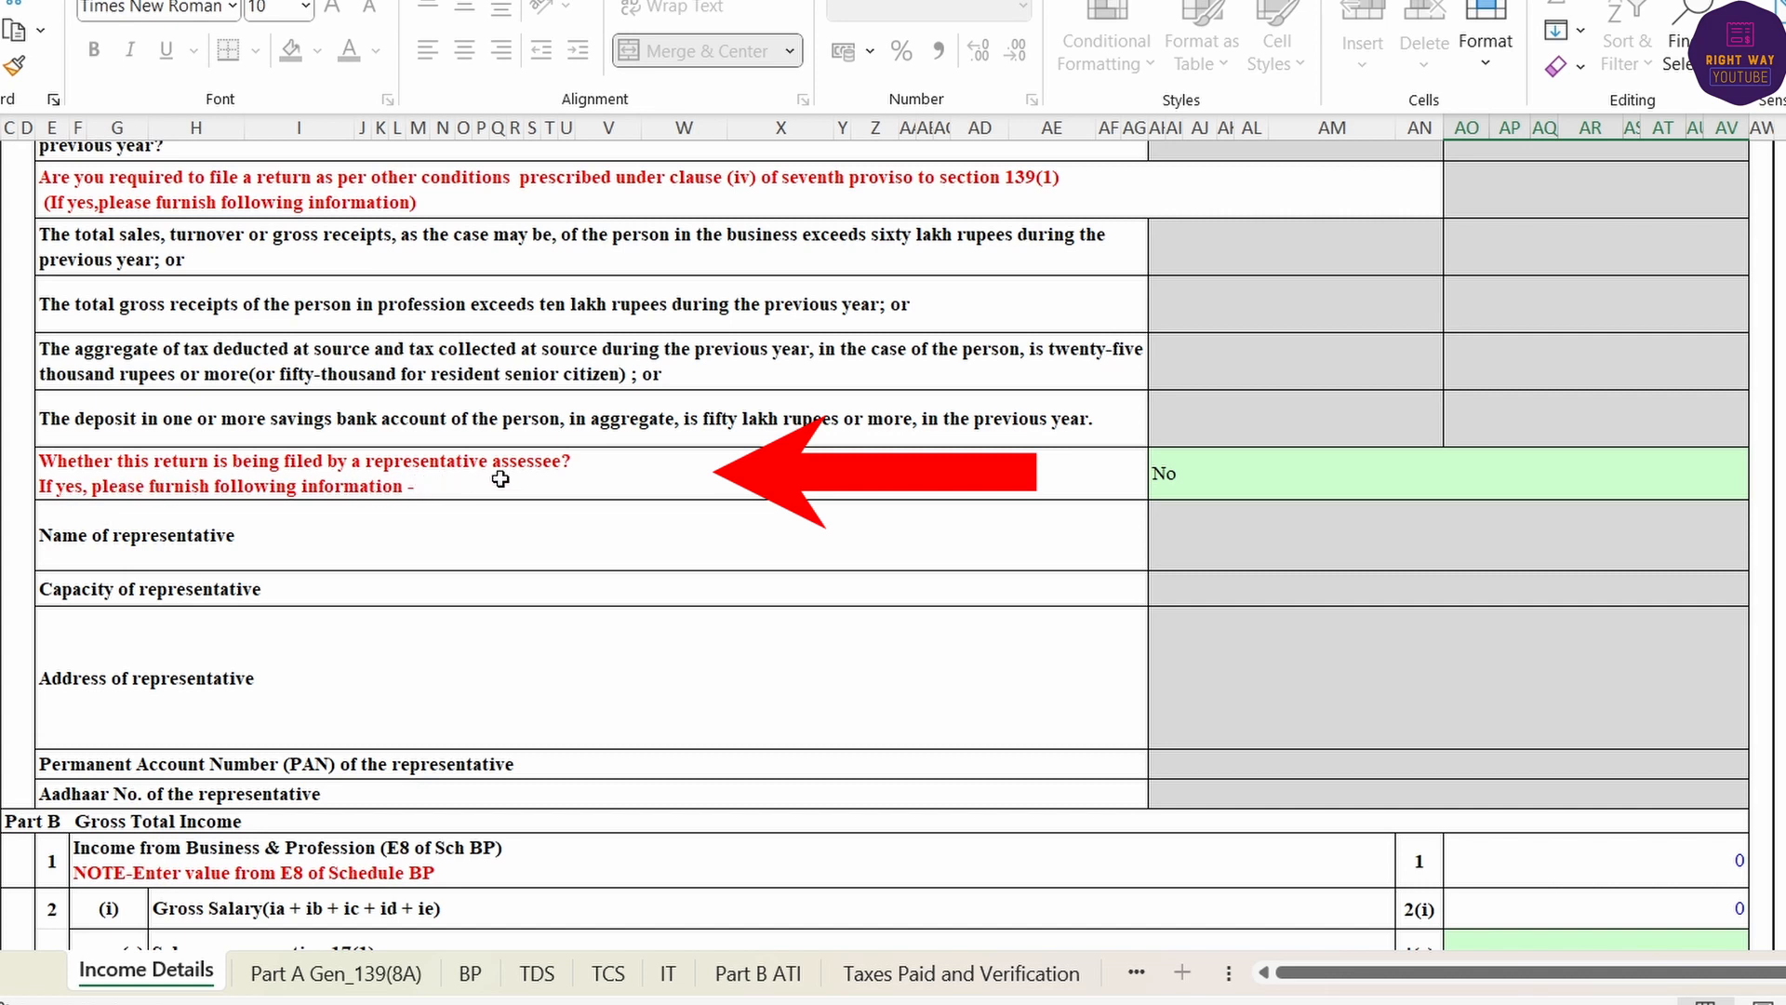
click(1567, 479)
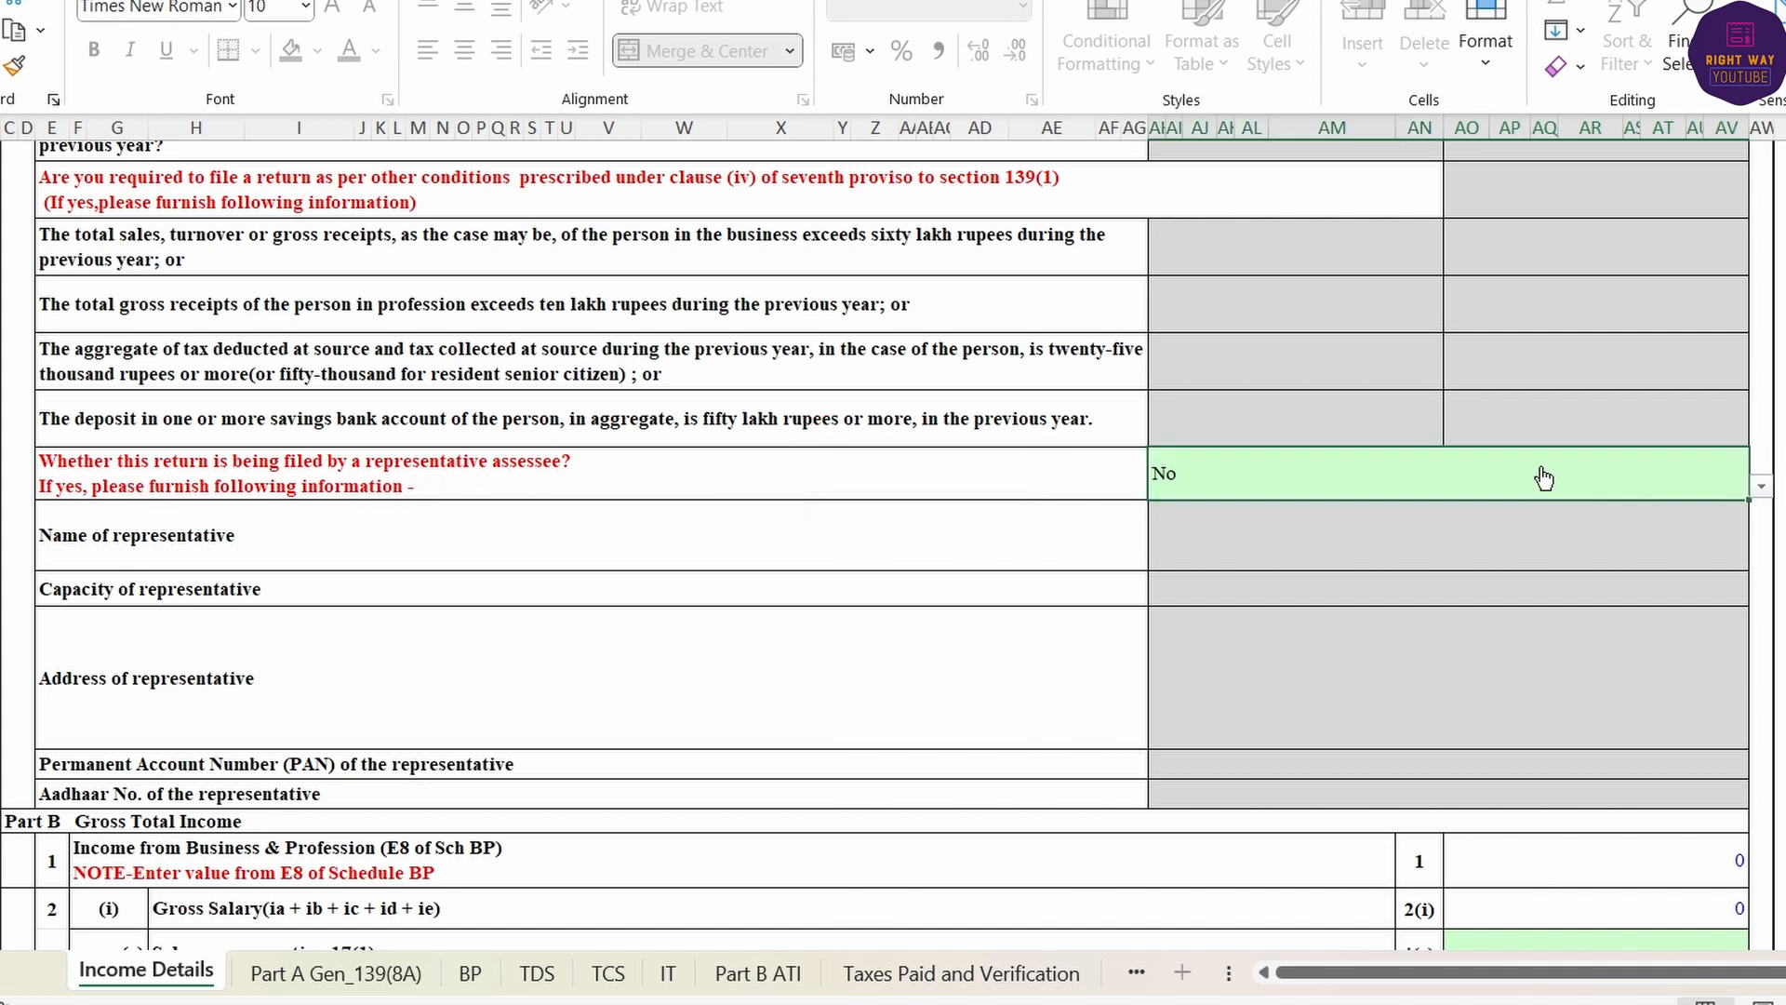
scroll(1546, 539, down, 3)
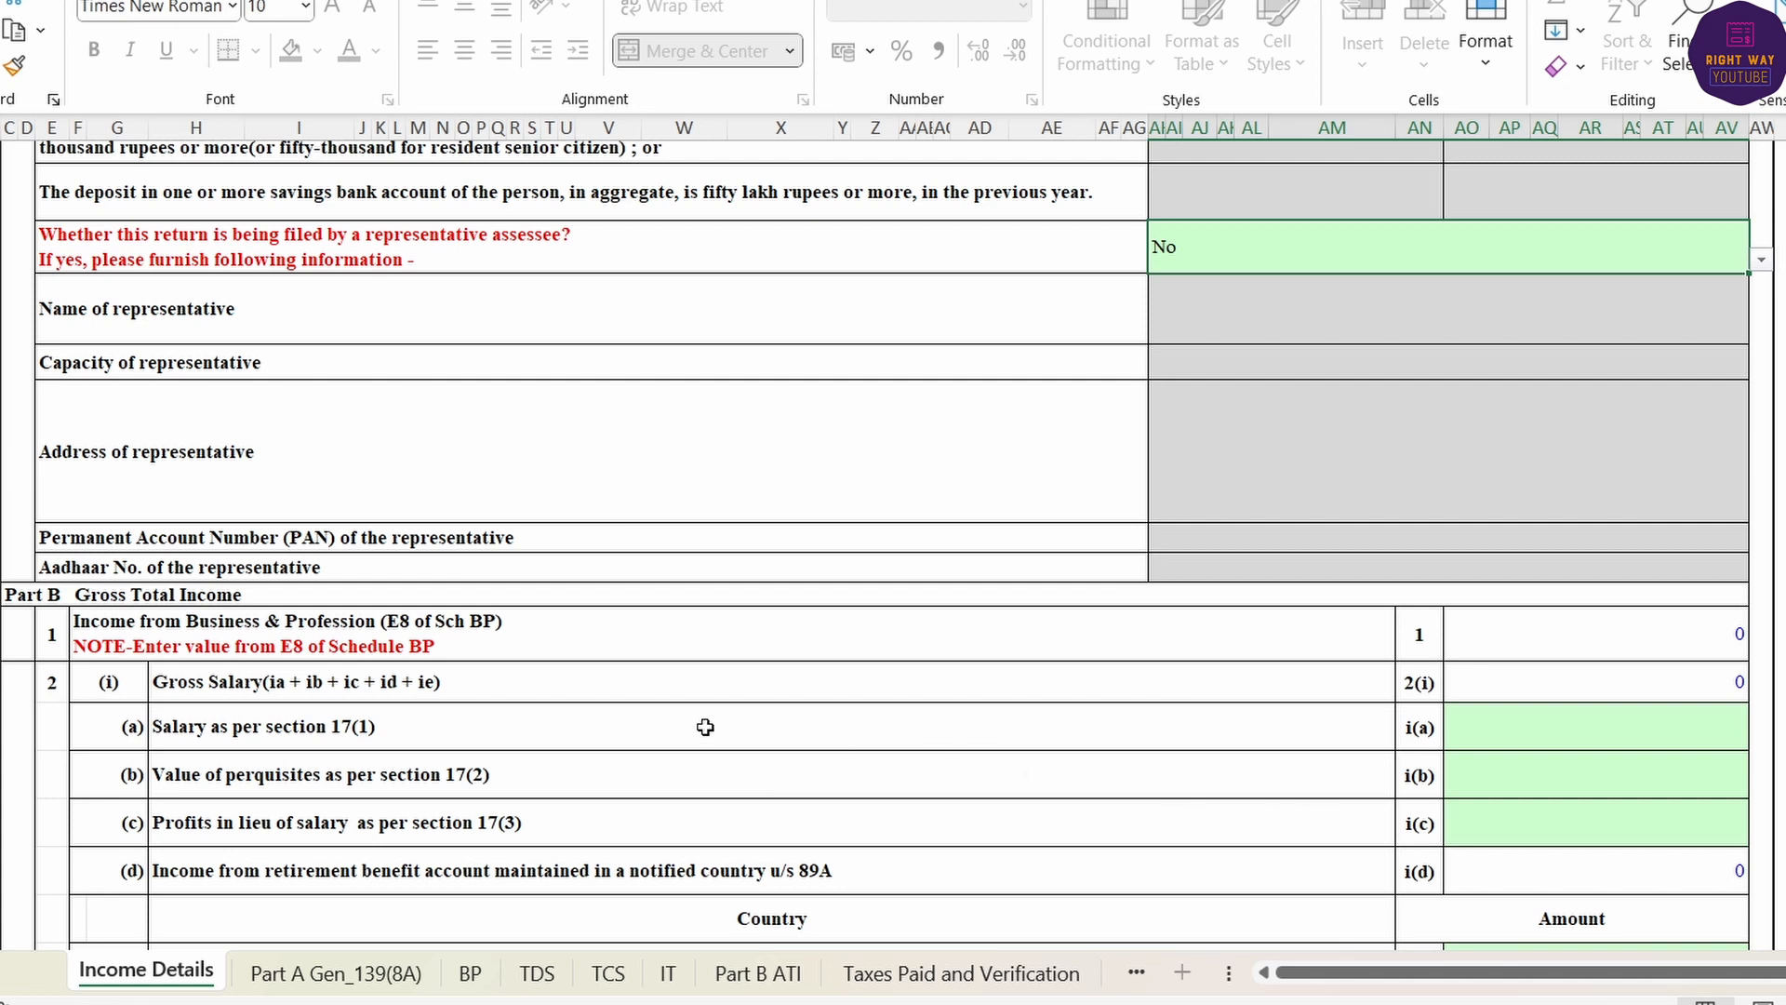
click(88, 594)
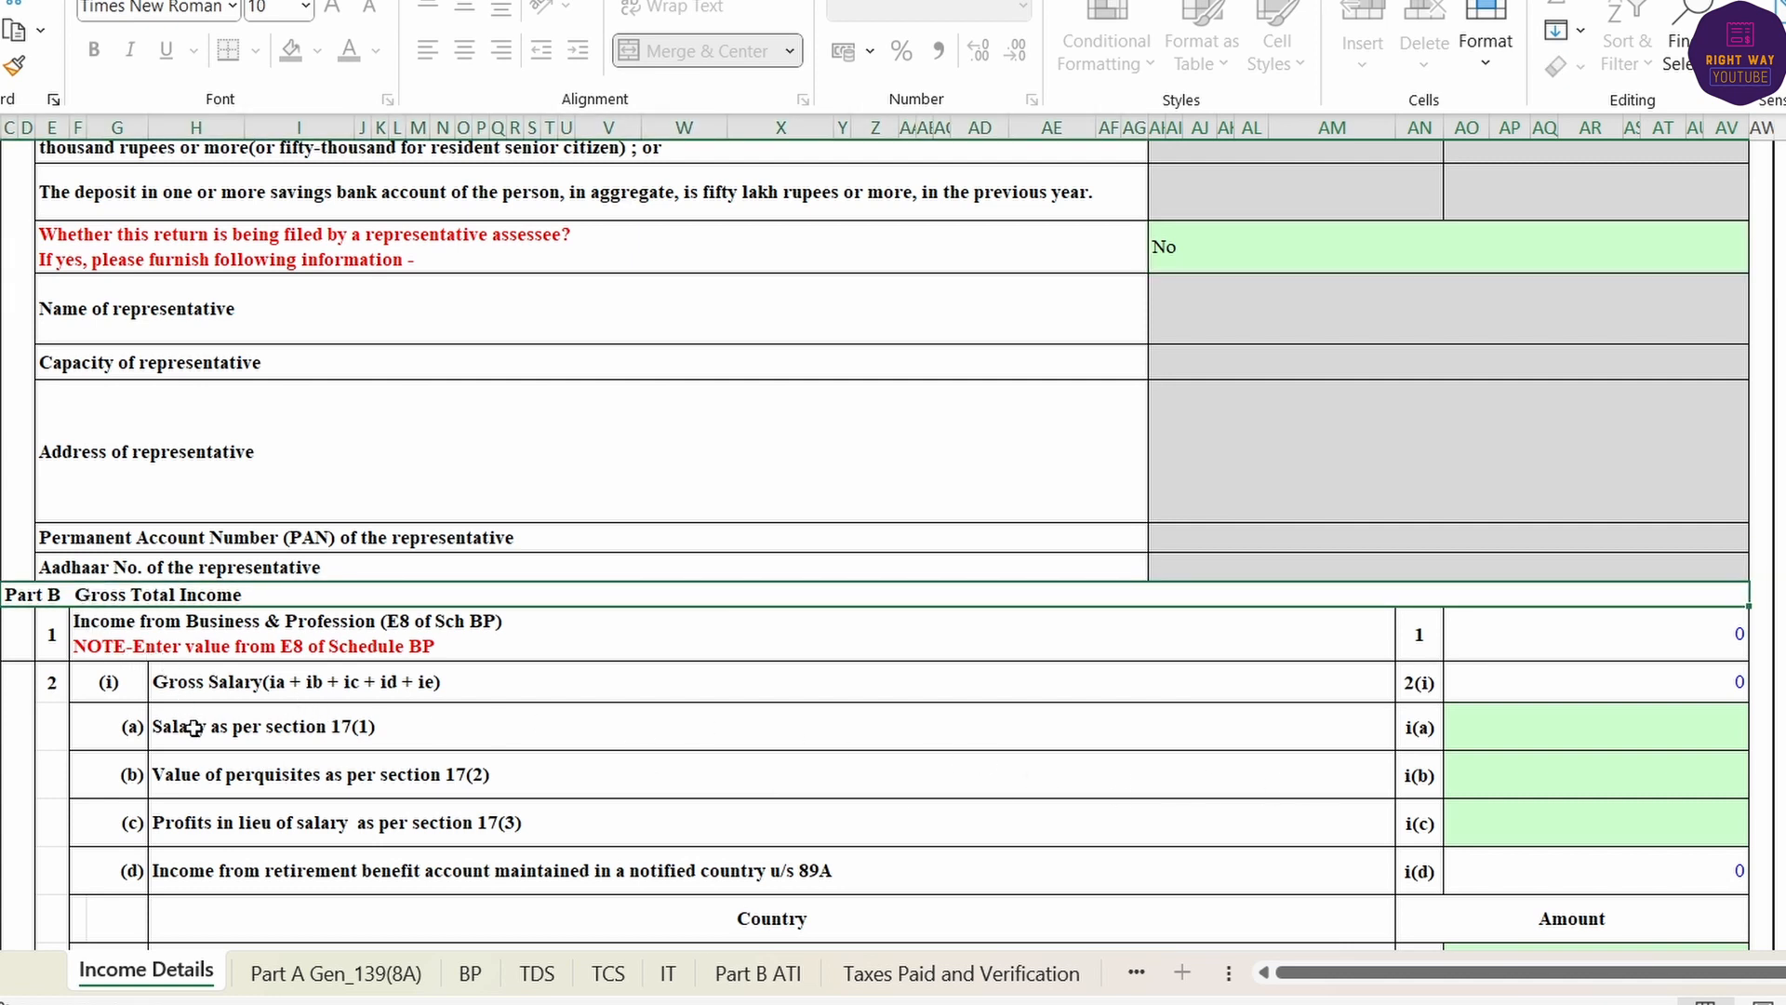
click(301, 737)
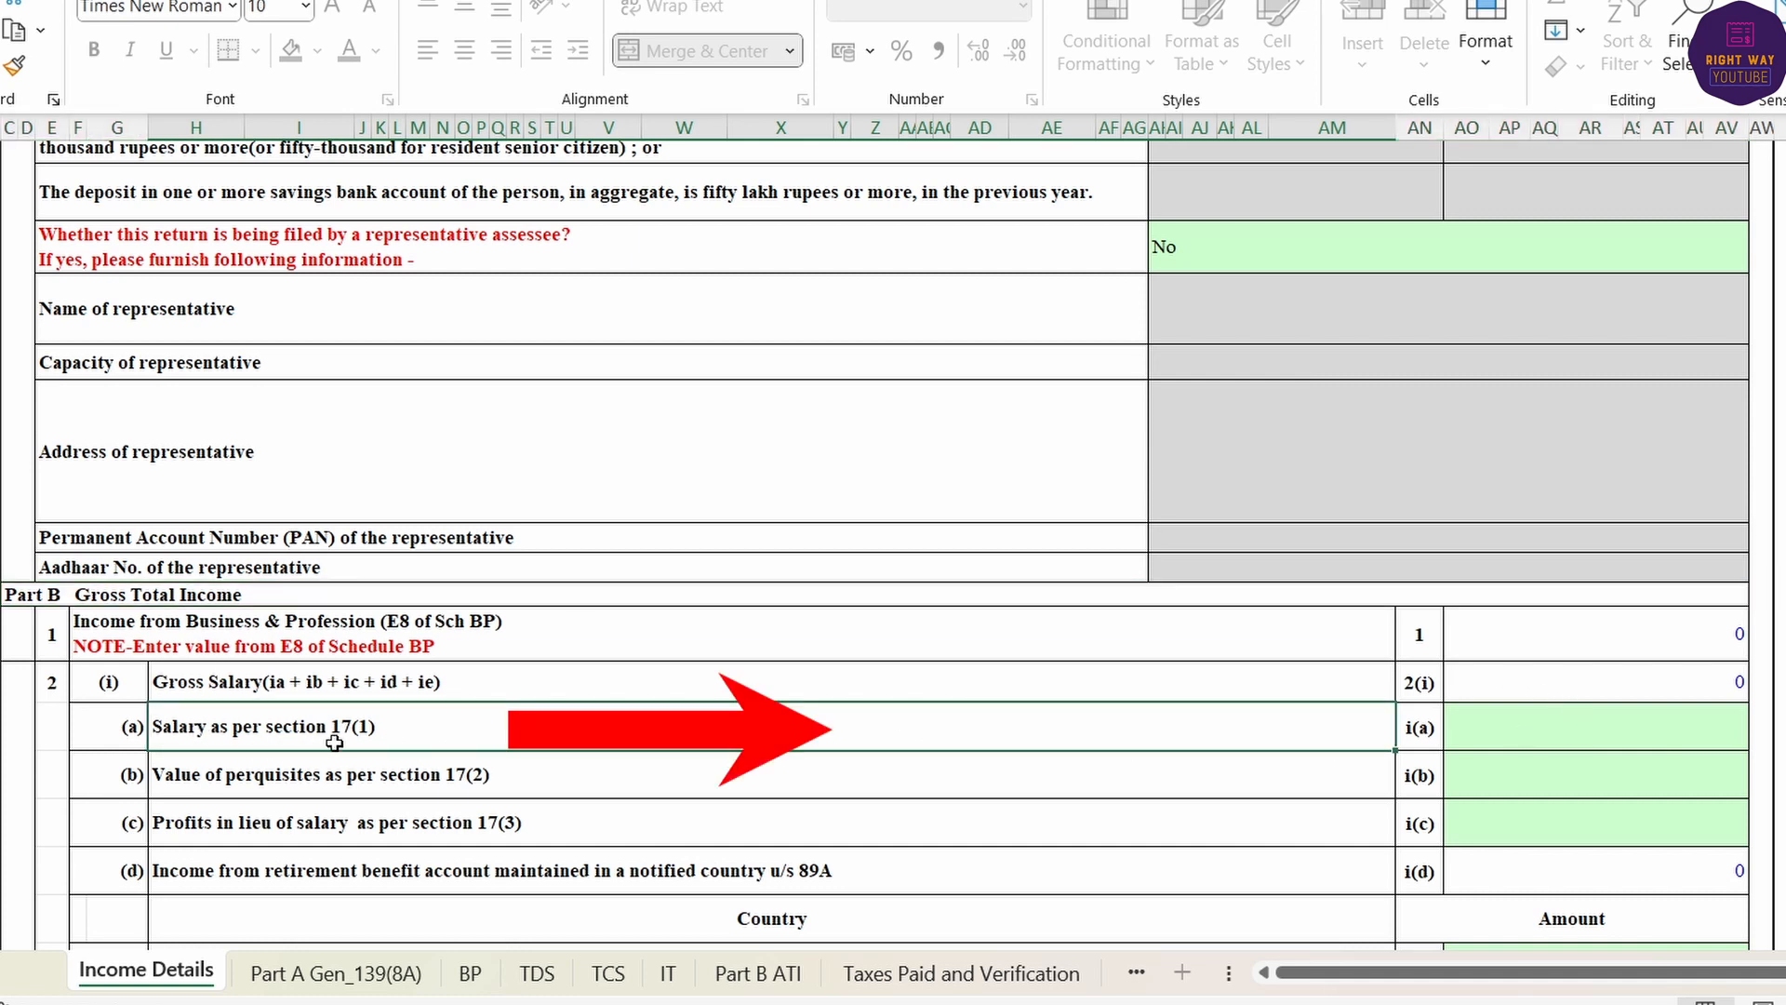
click(1532, 726)
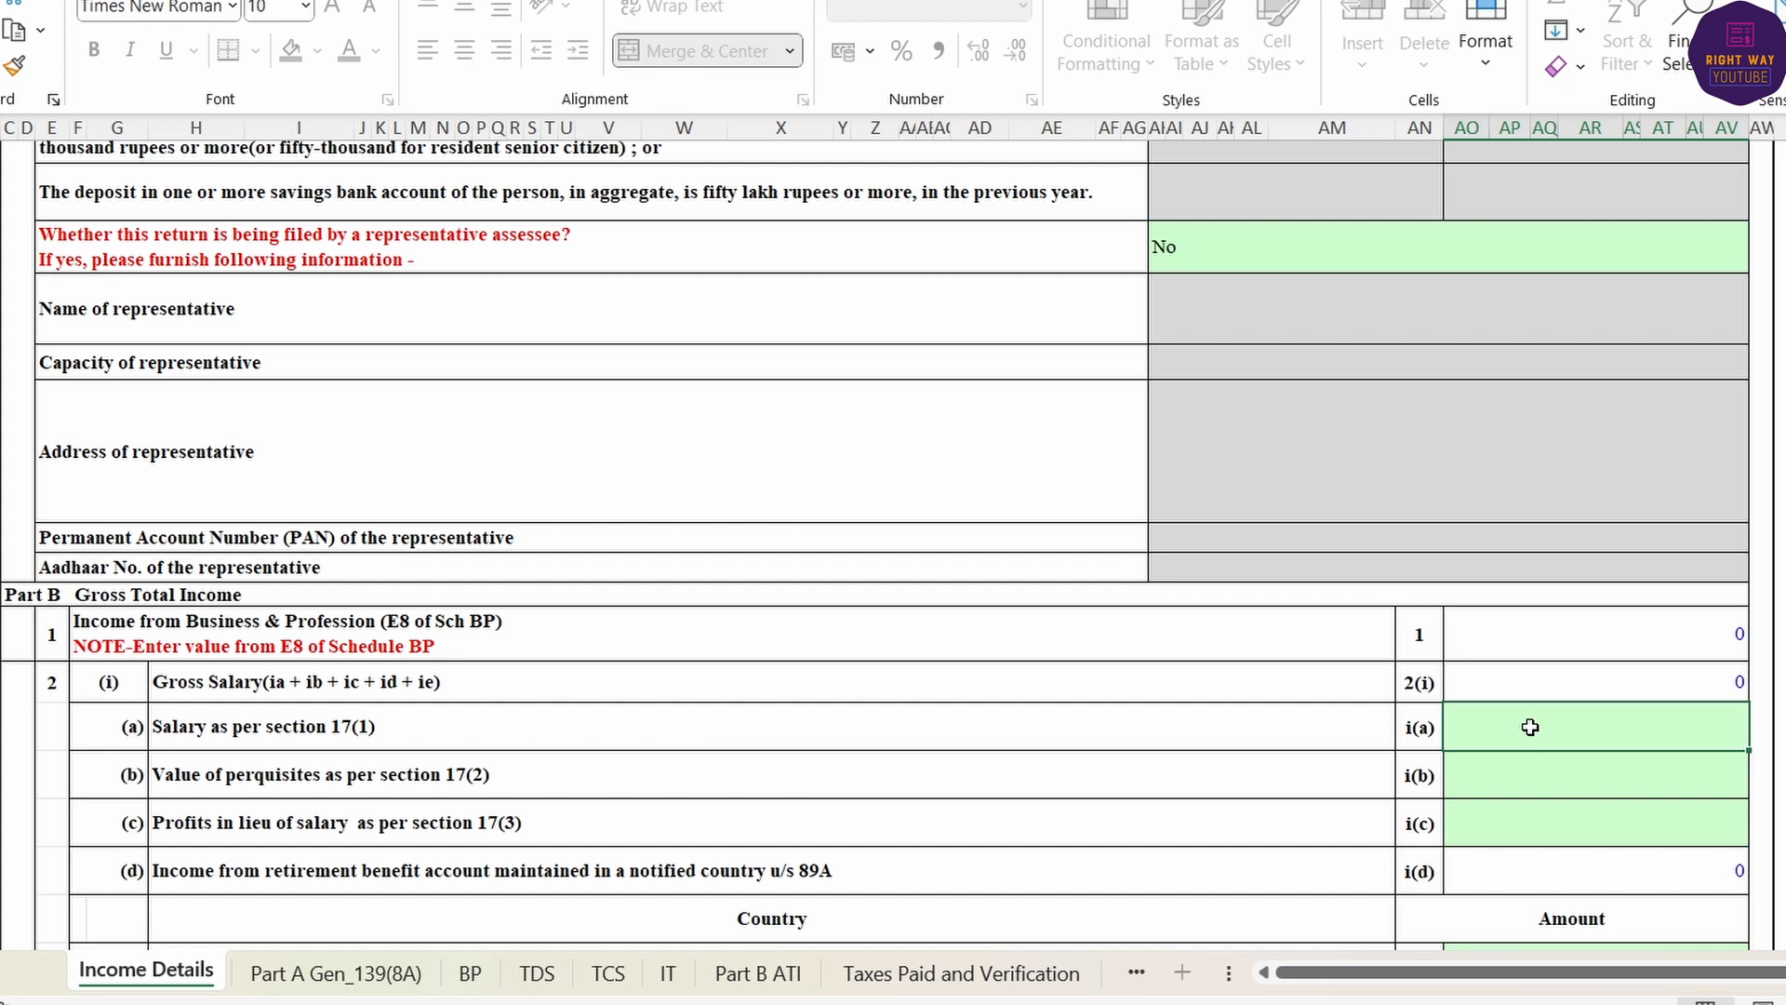
scroll(1562, 754, down, 2)
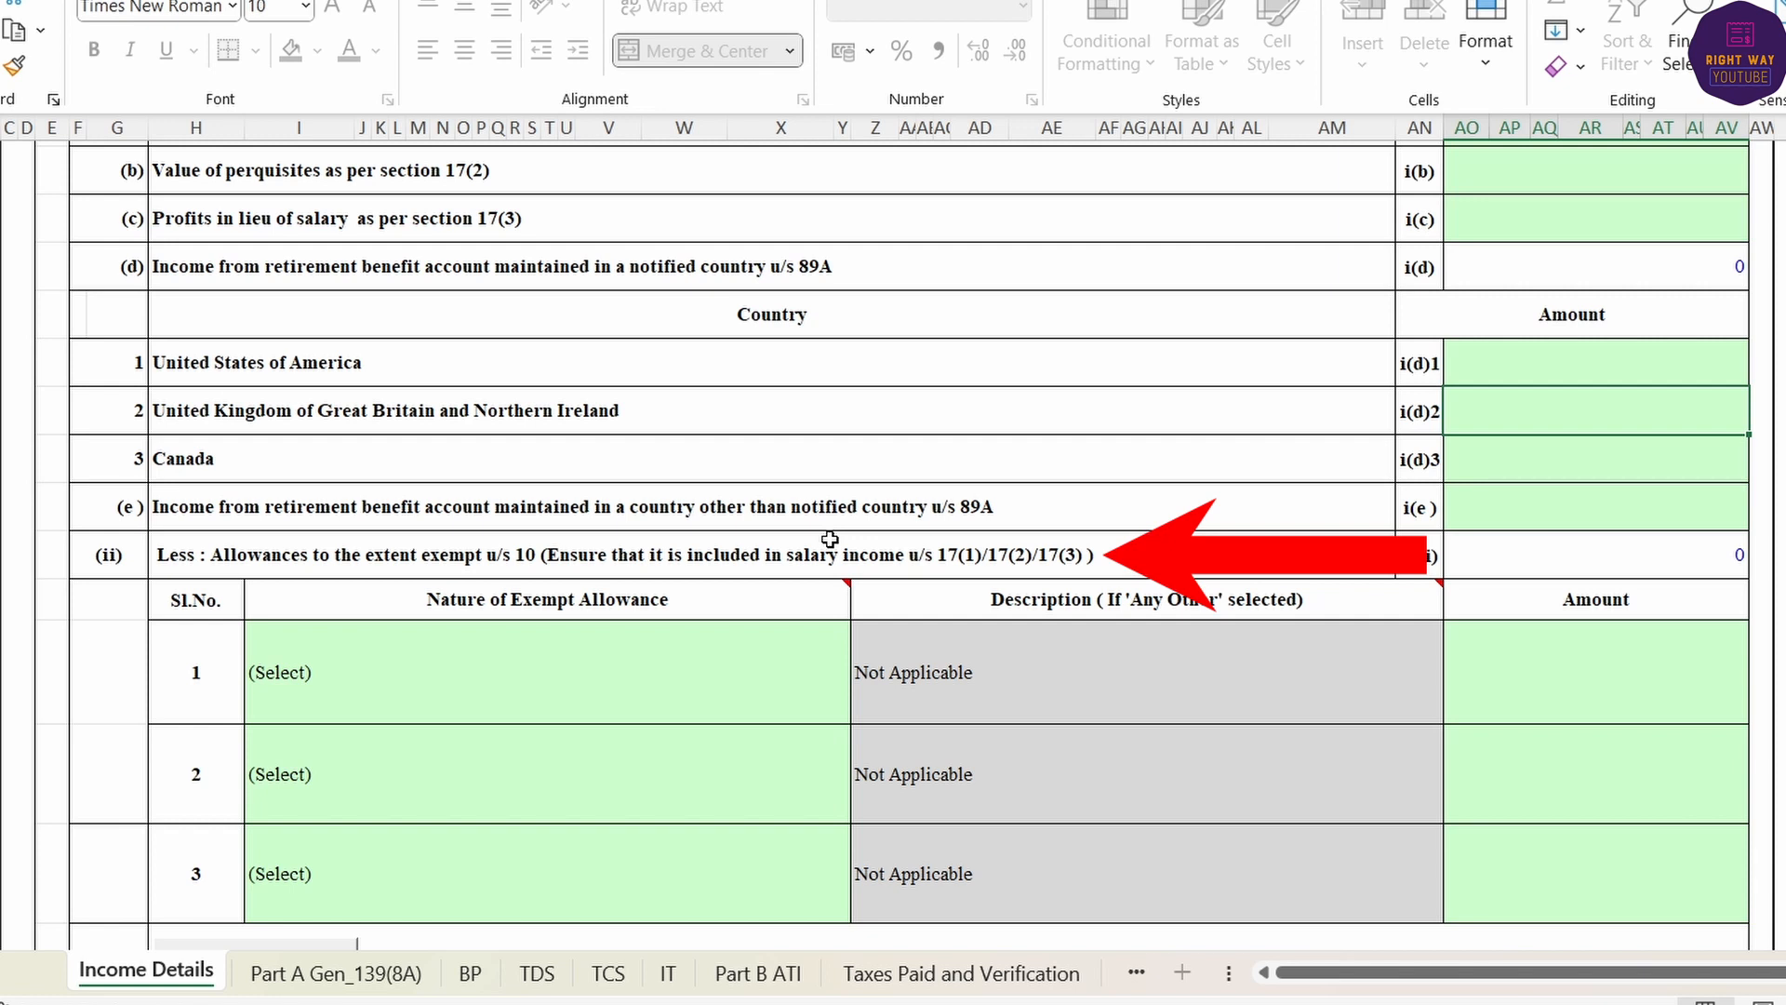
scroll(1052, 693, down, 3)
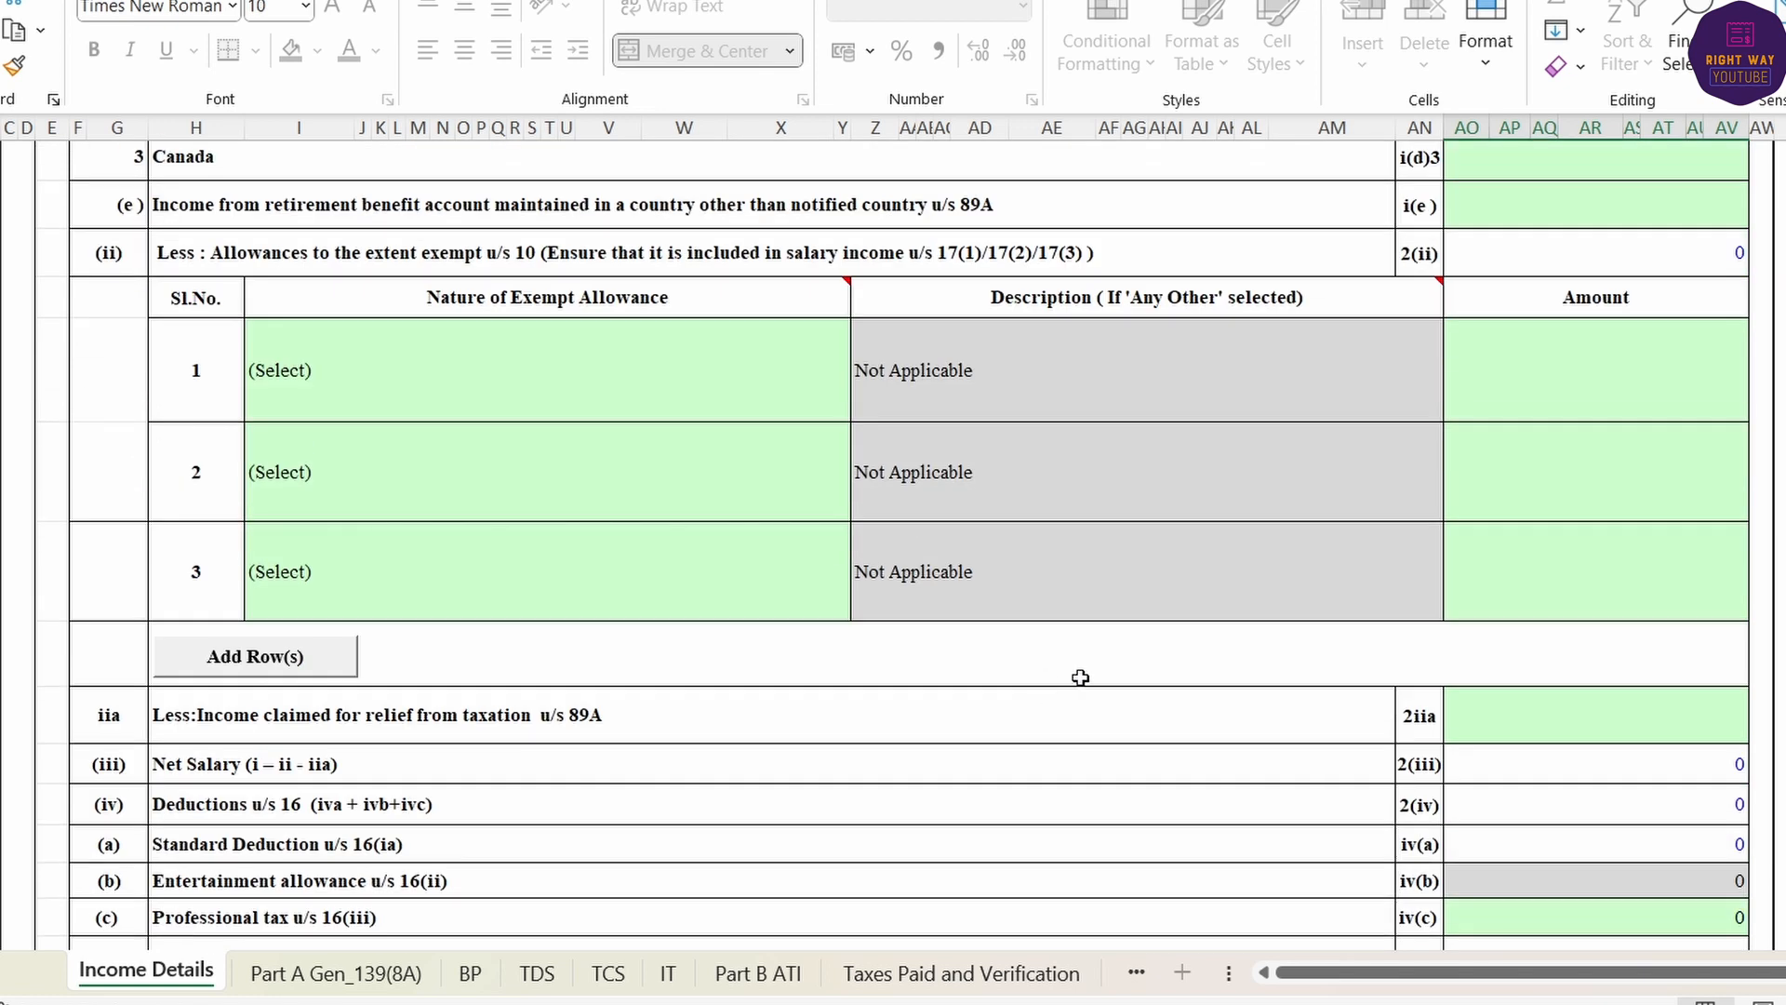
scroll(1131, 541, down, 5)
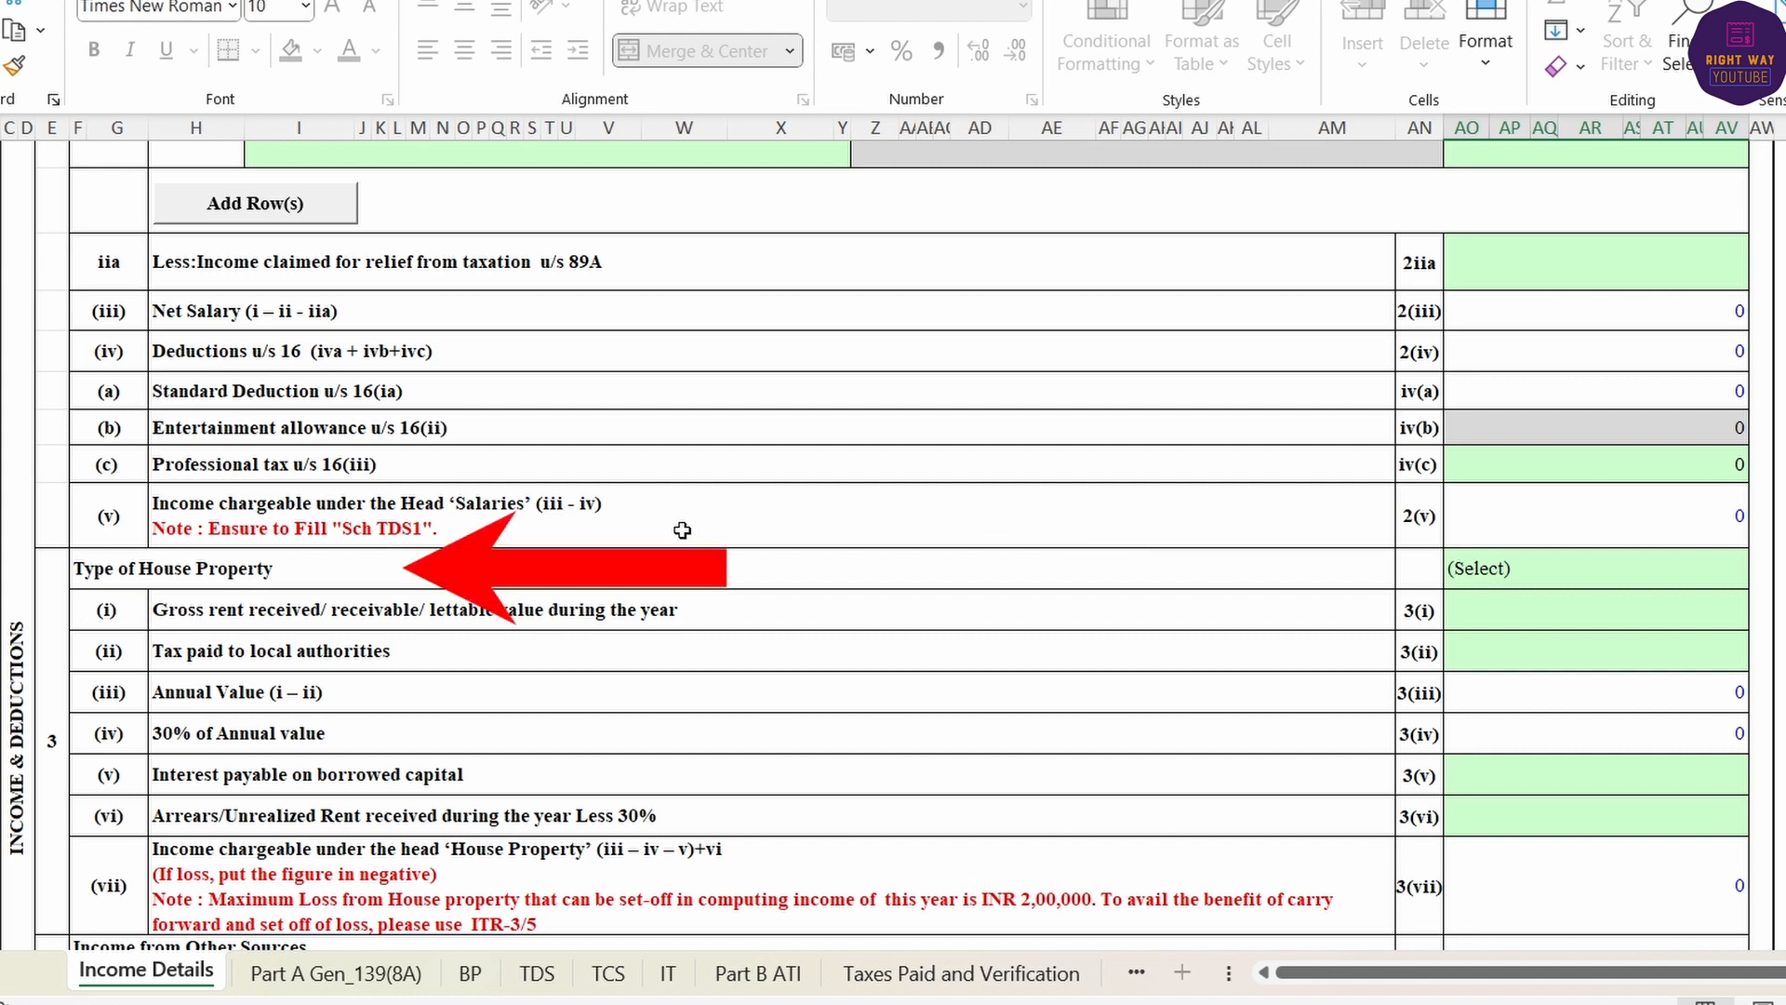
- Set the Type of House Property to Self Occupied
click(1563, 570)
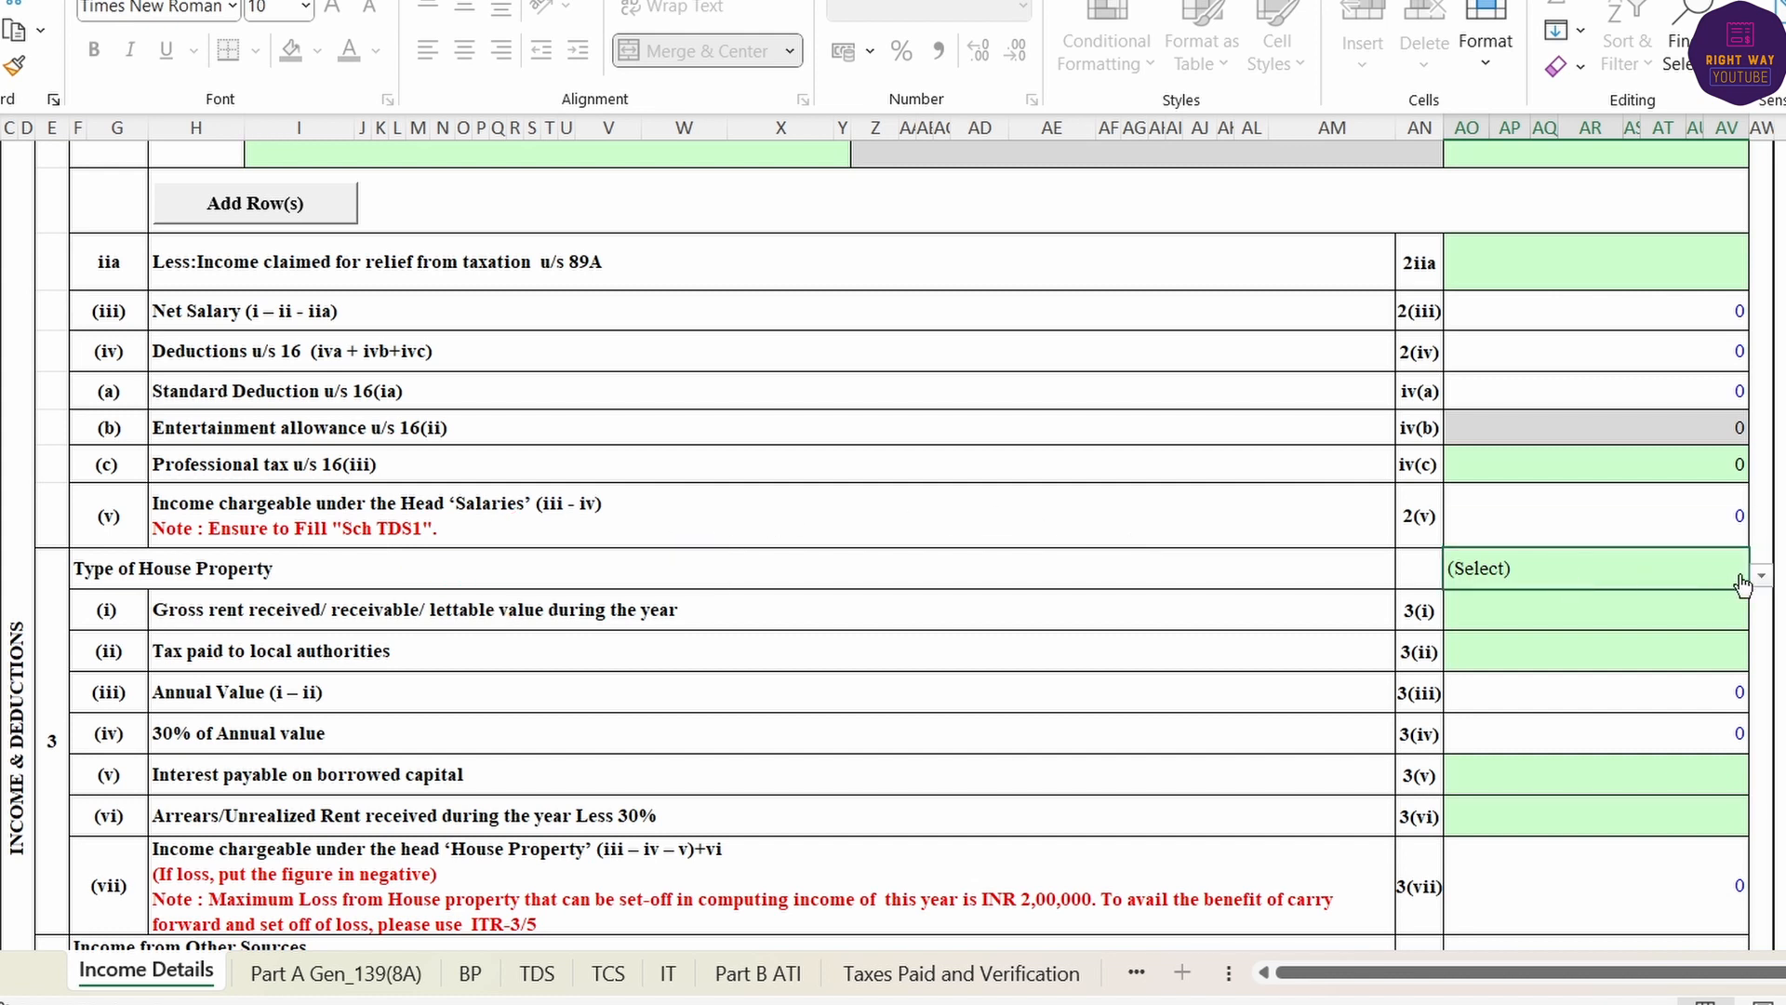
click(1761, 577)
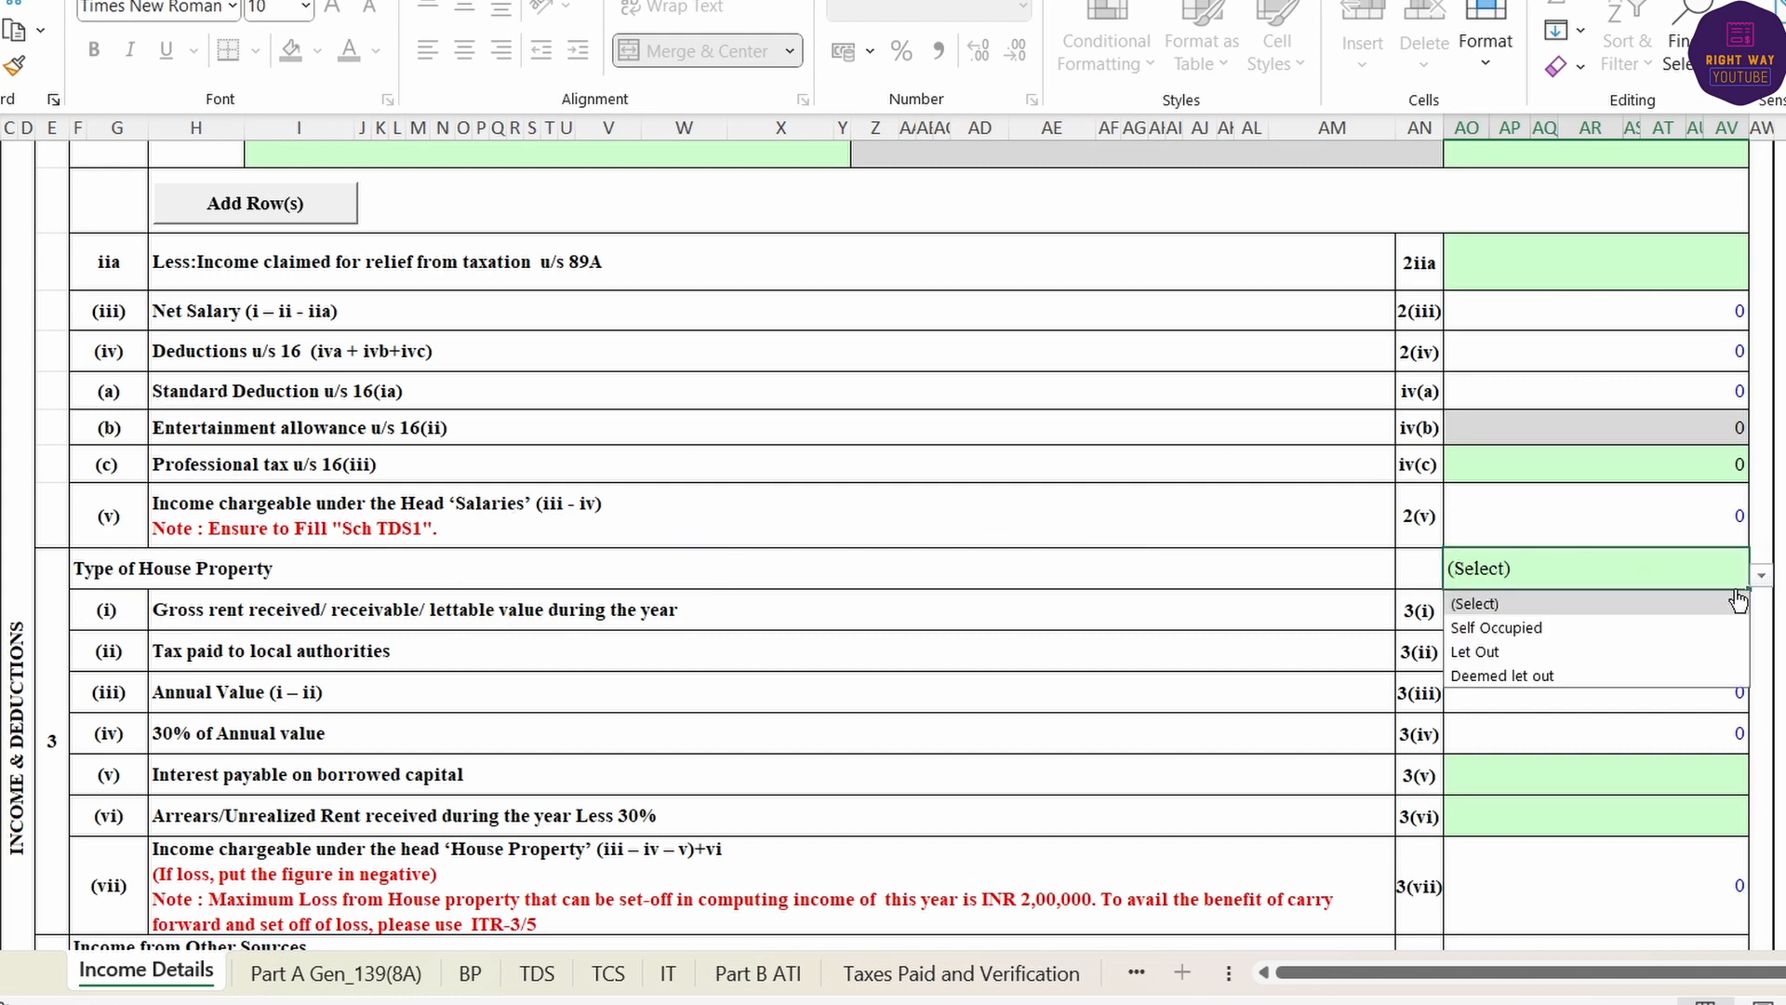
click(1535, 628)
click(1263, 576)
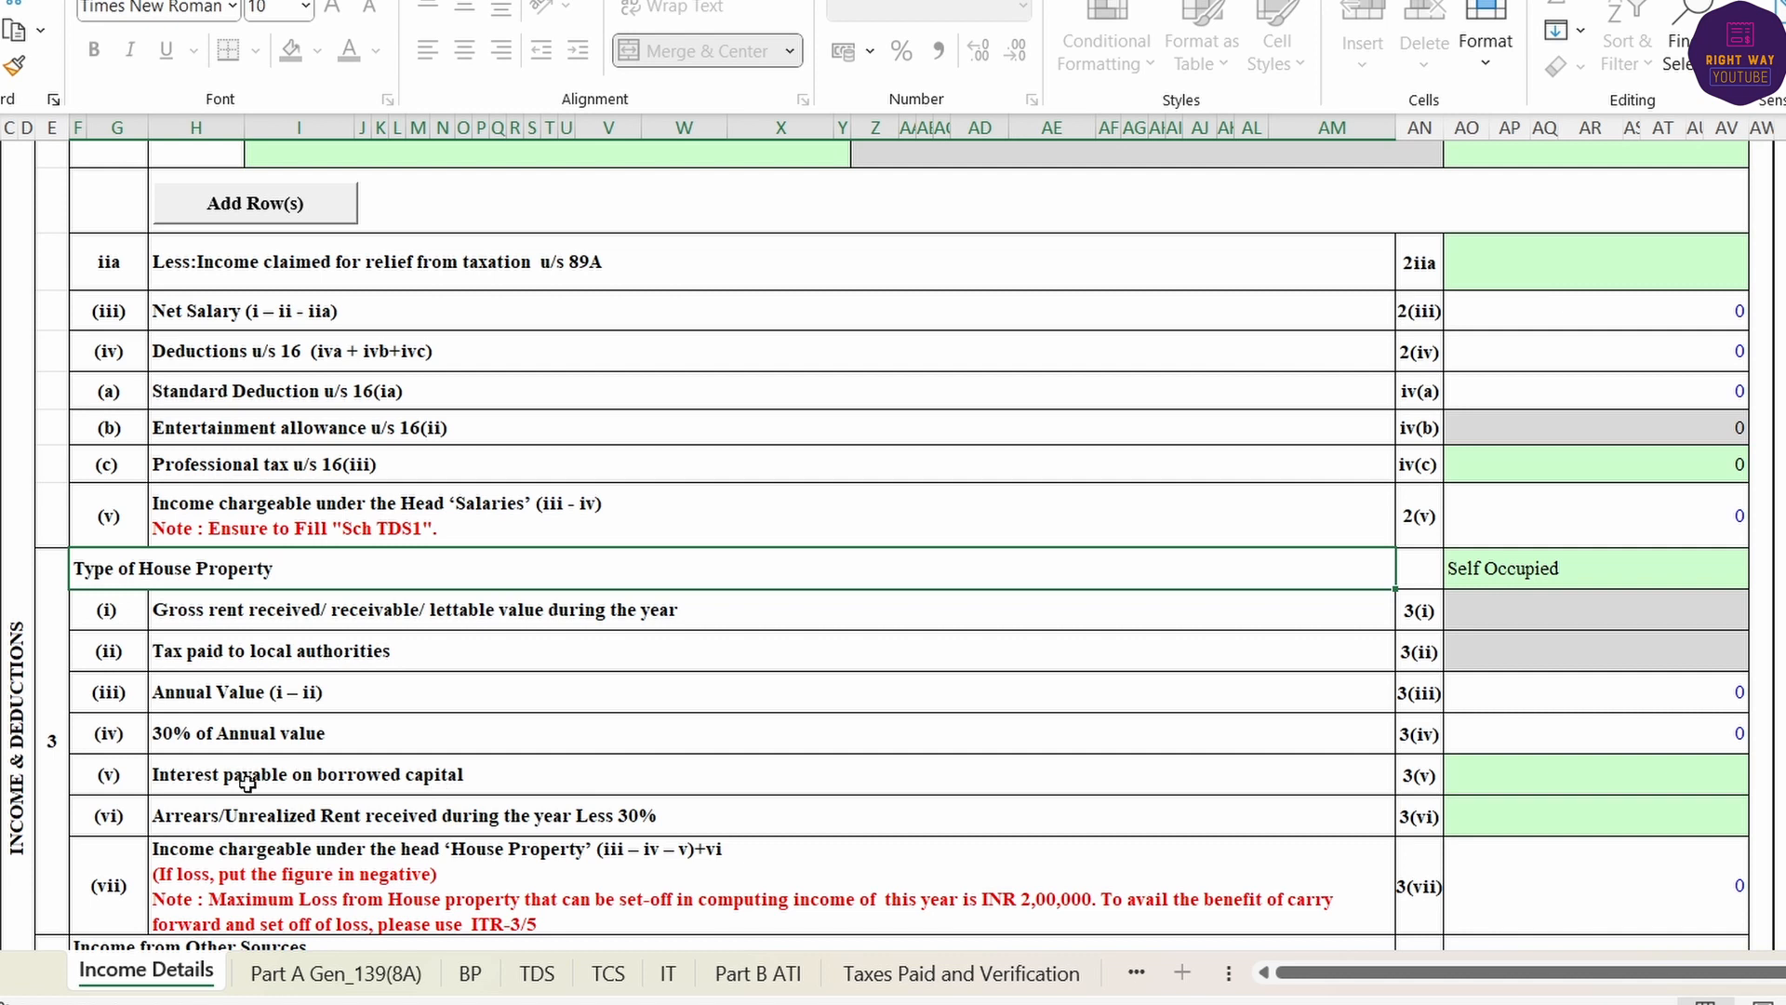
click(1601, 780)
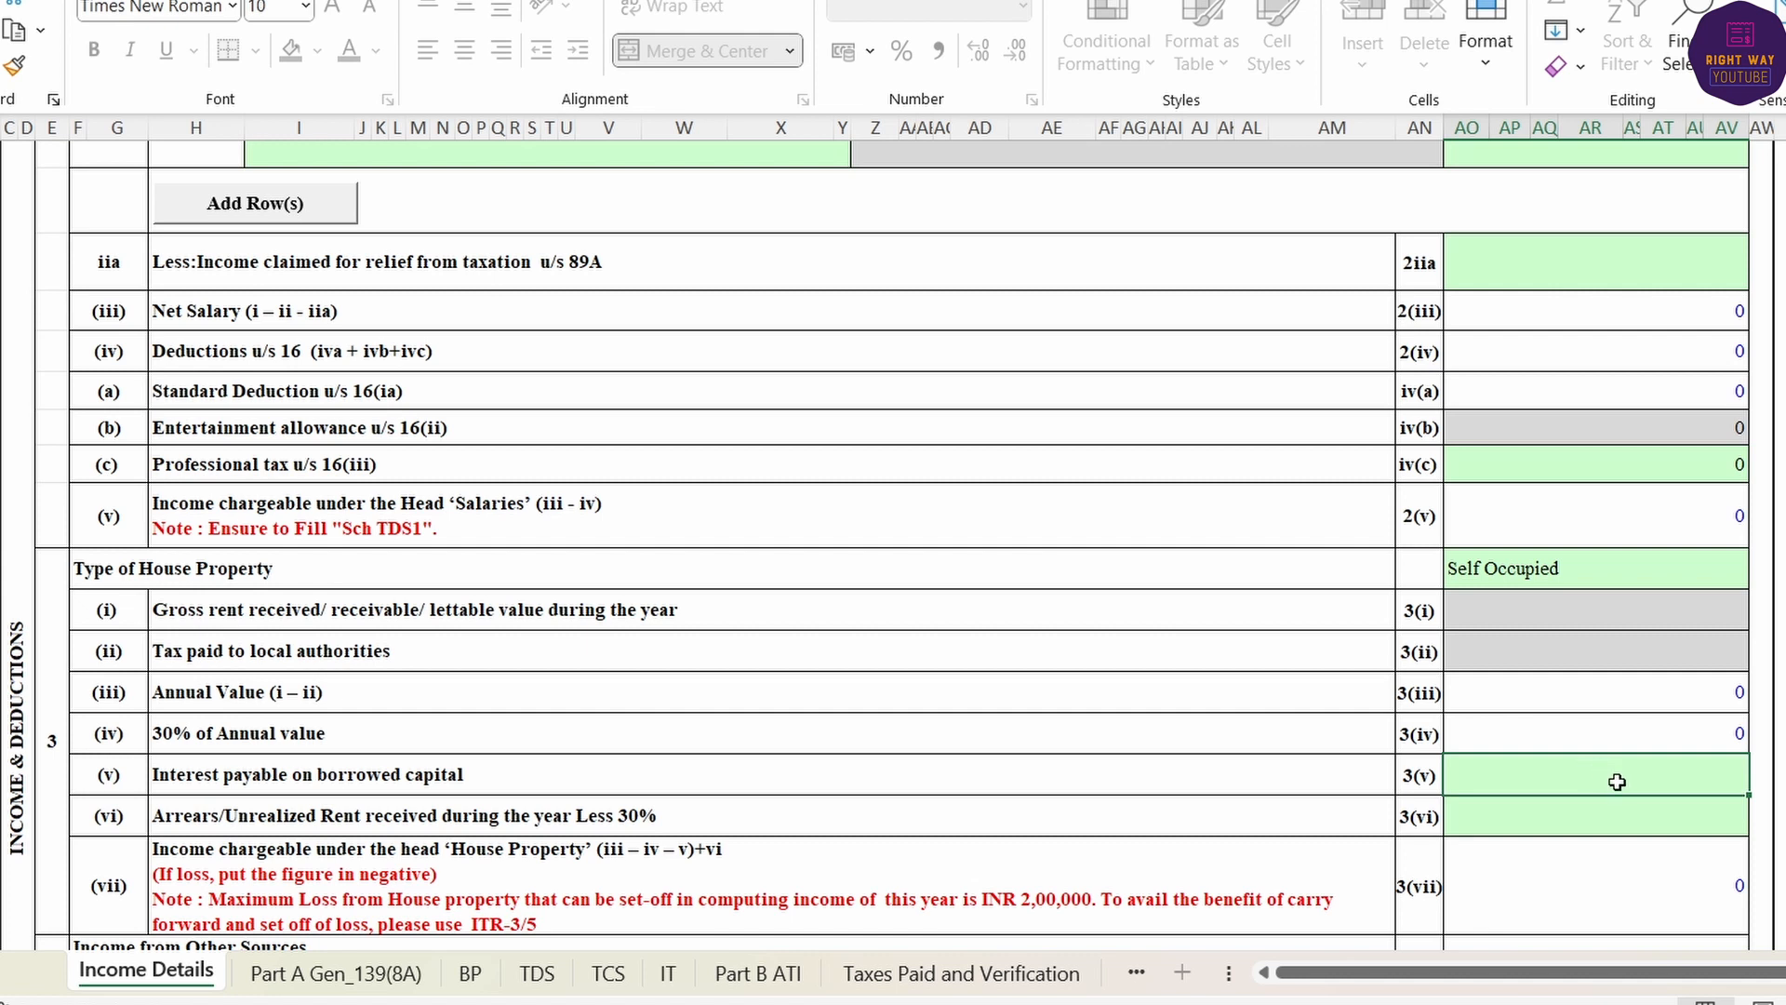
- Check savings interest 1693 and deposit interest 4406, then scroll down to Part C – Deductions
scroll(1617, 781, down, 1)
scroll(1611, 710, down, 3)
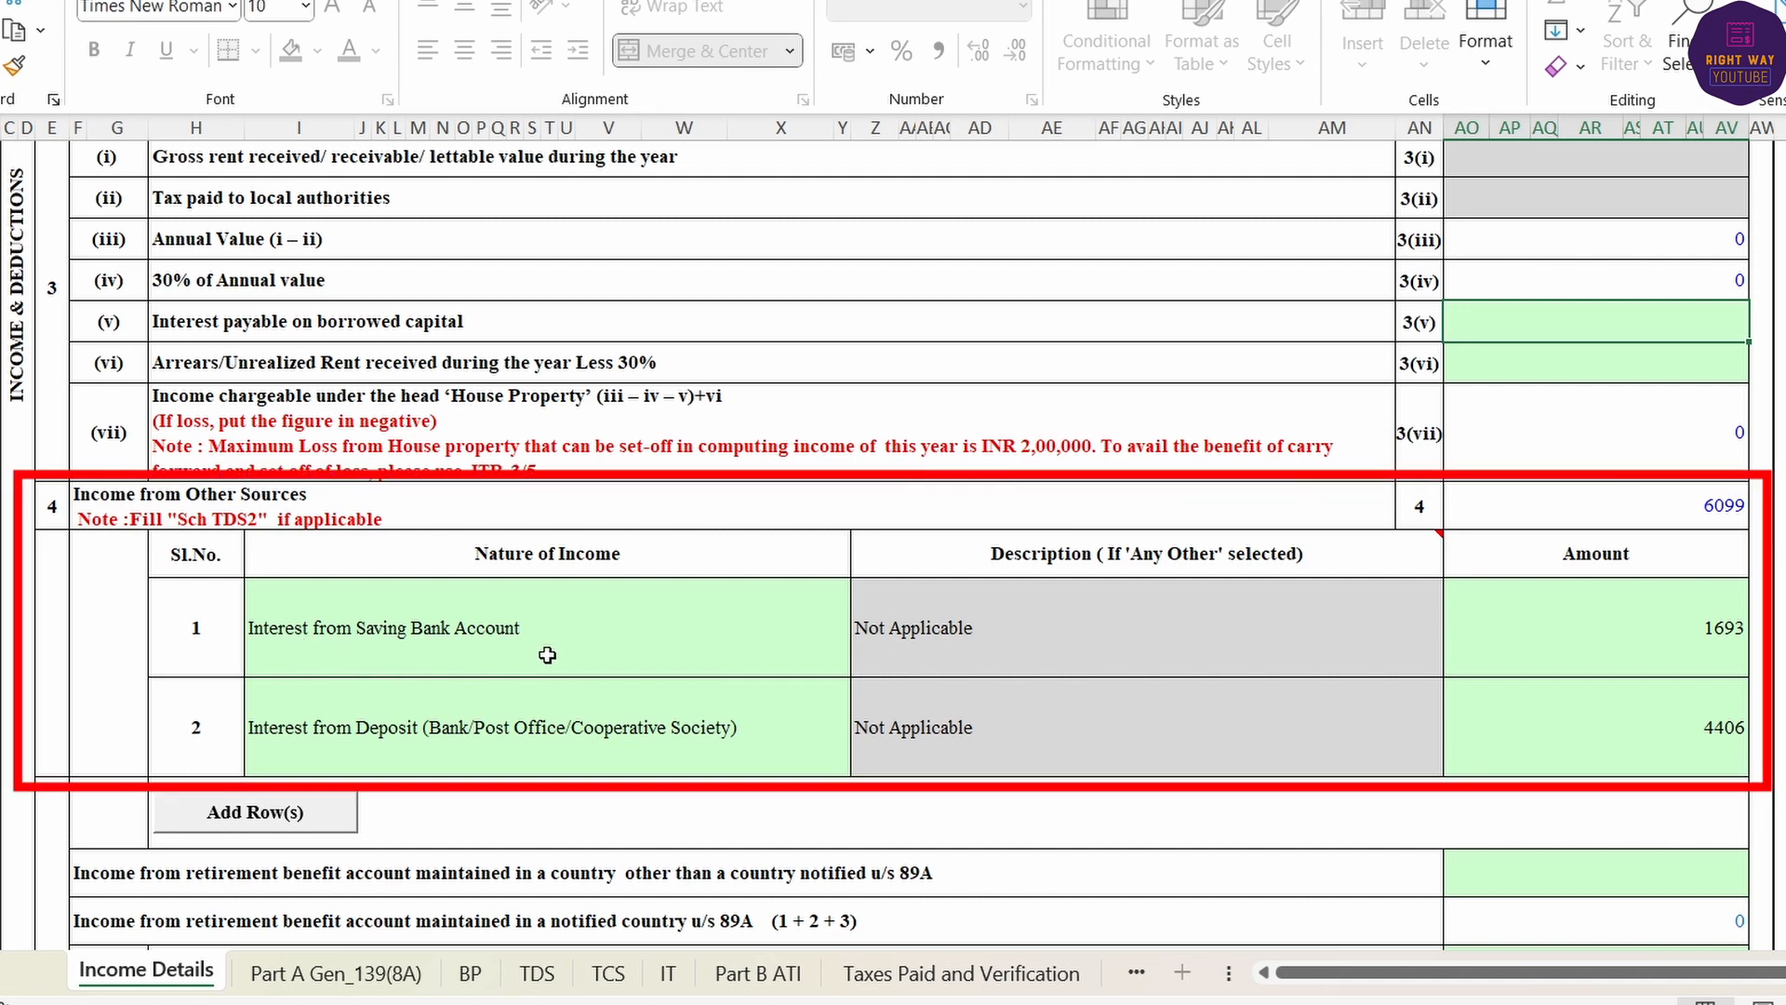
click(1530, 636)
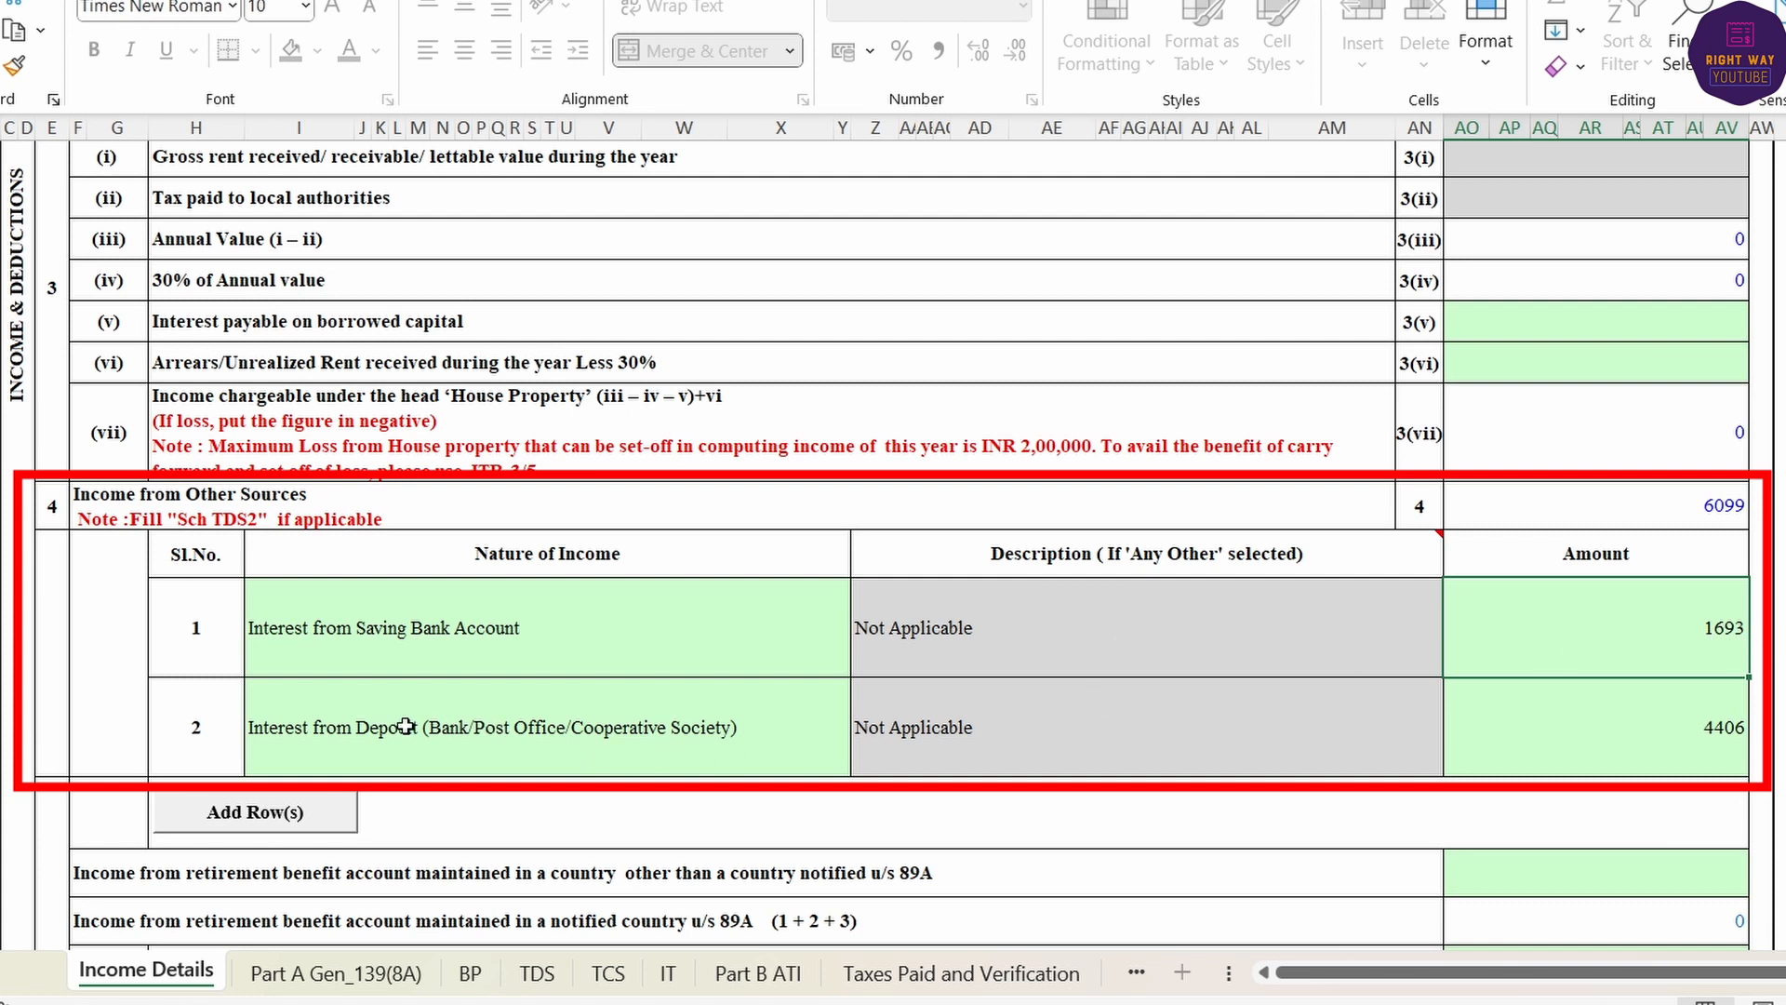
click(1623, 732)
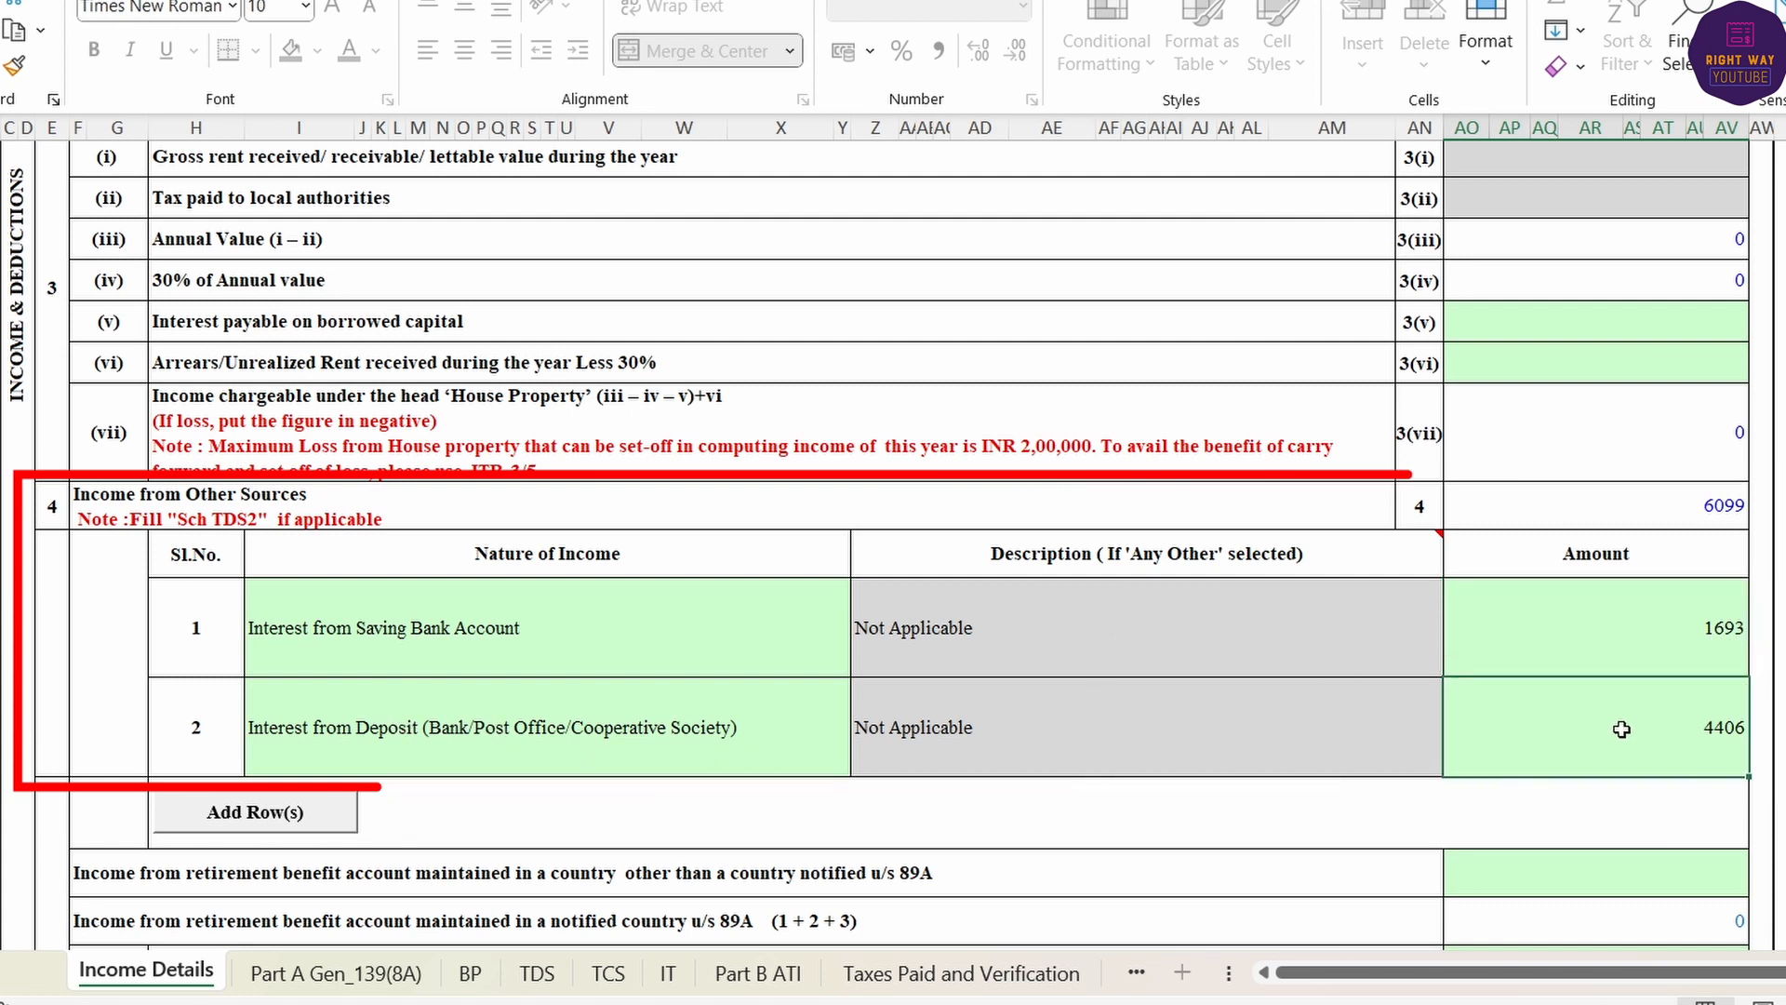
scroll(1461, 666, down, 3)
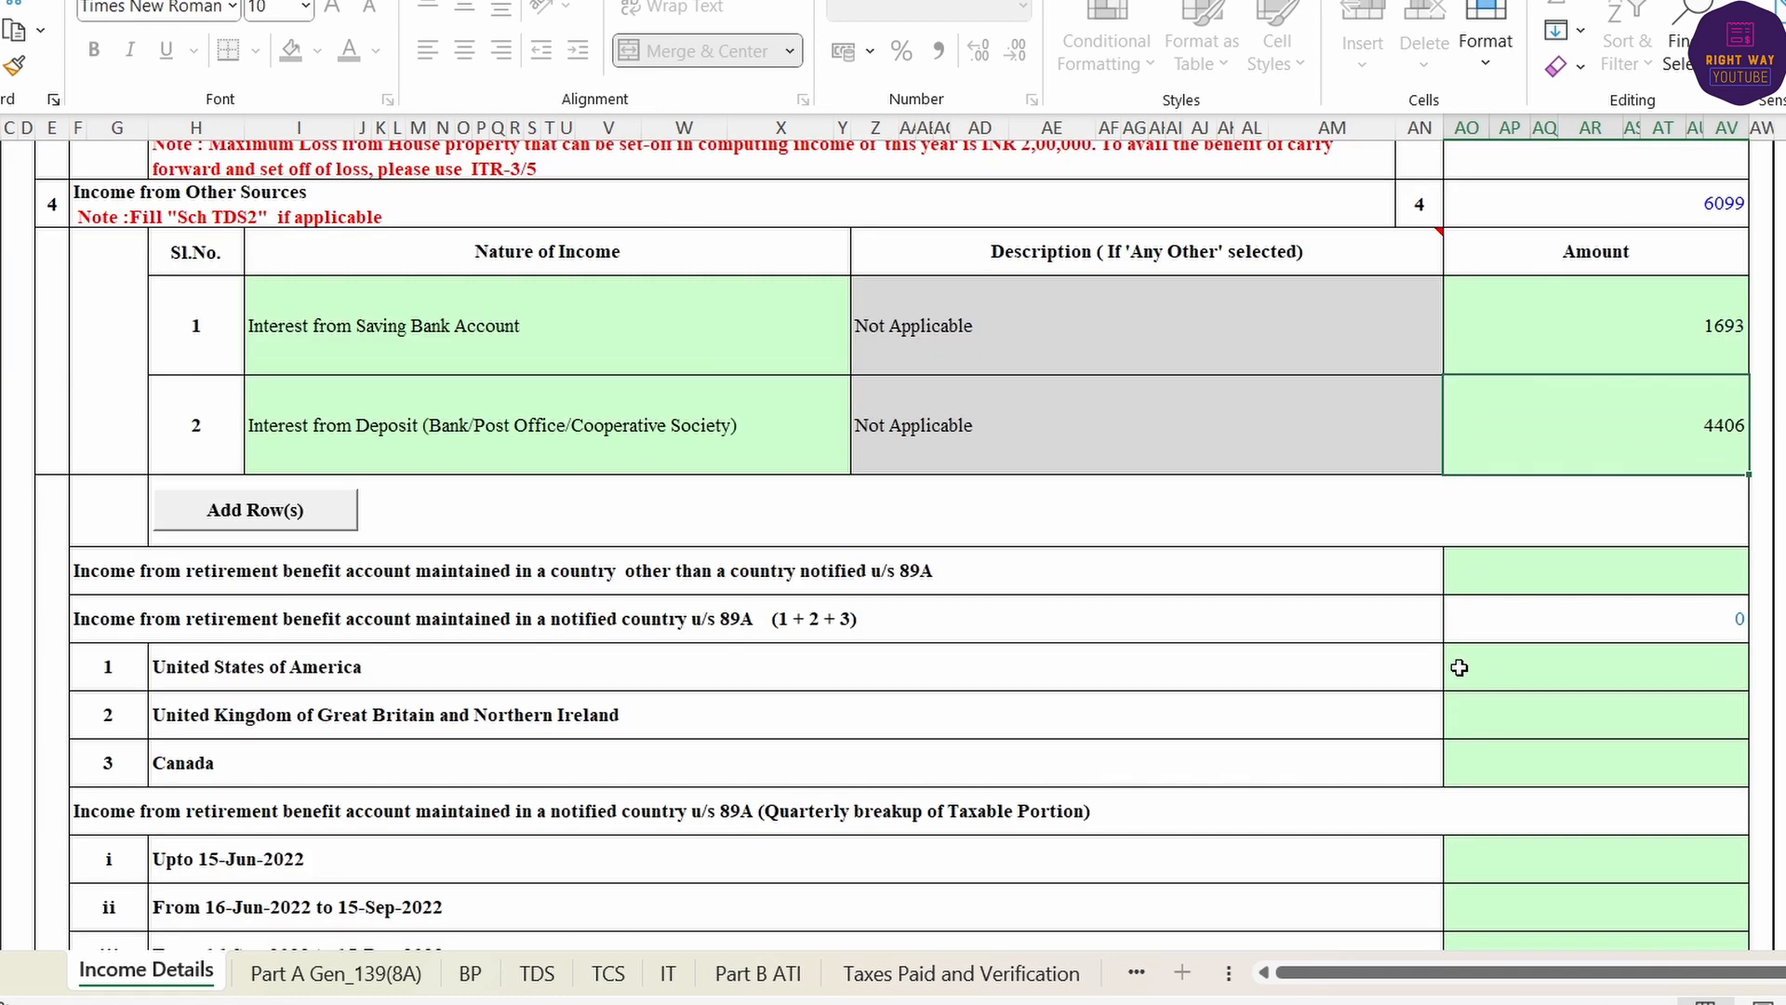
scroll(1443, 670, down, 3)
scroll(1443, 670, down, 2)
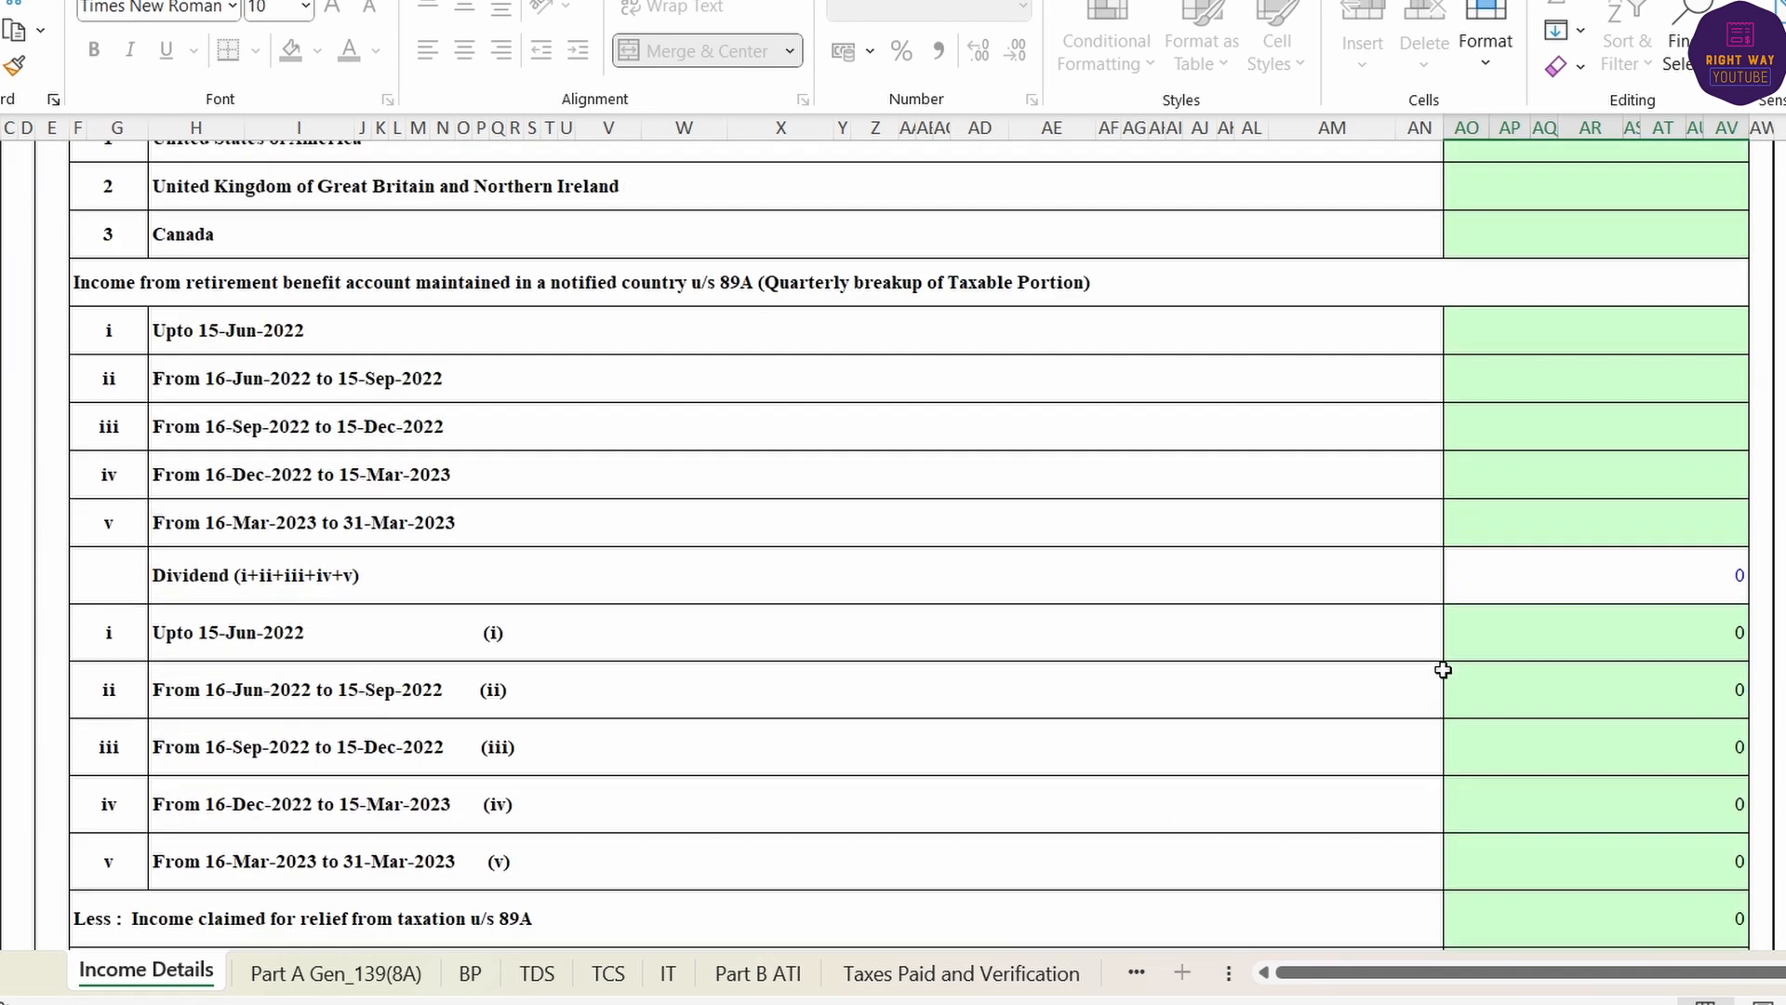
scroll(1443, 668, down, 6)
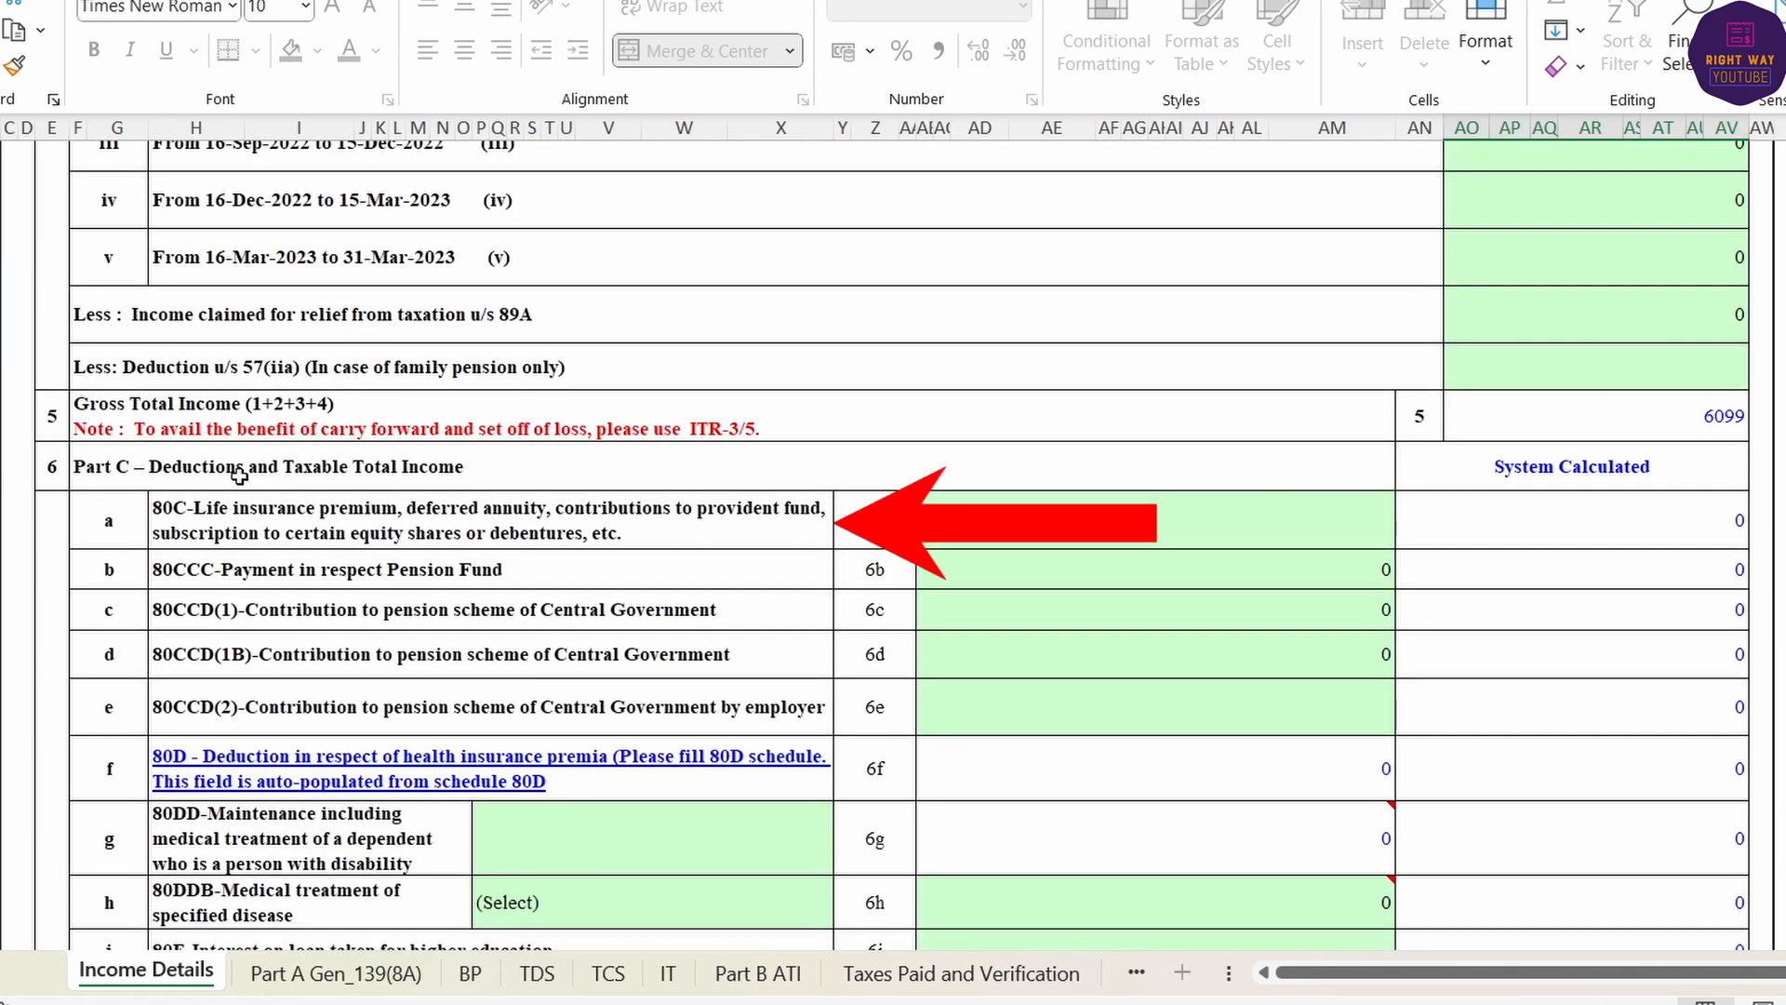
- Claim 20000 under 80C in row 6a and 24000 under 80CCD(1) in row 6c
click(1129, 504)
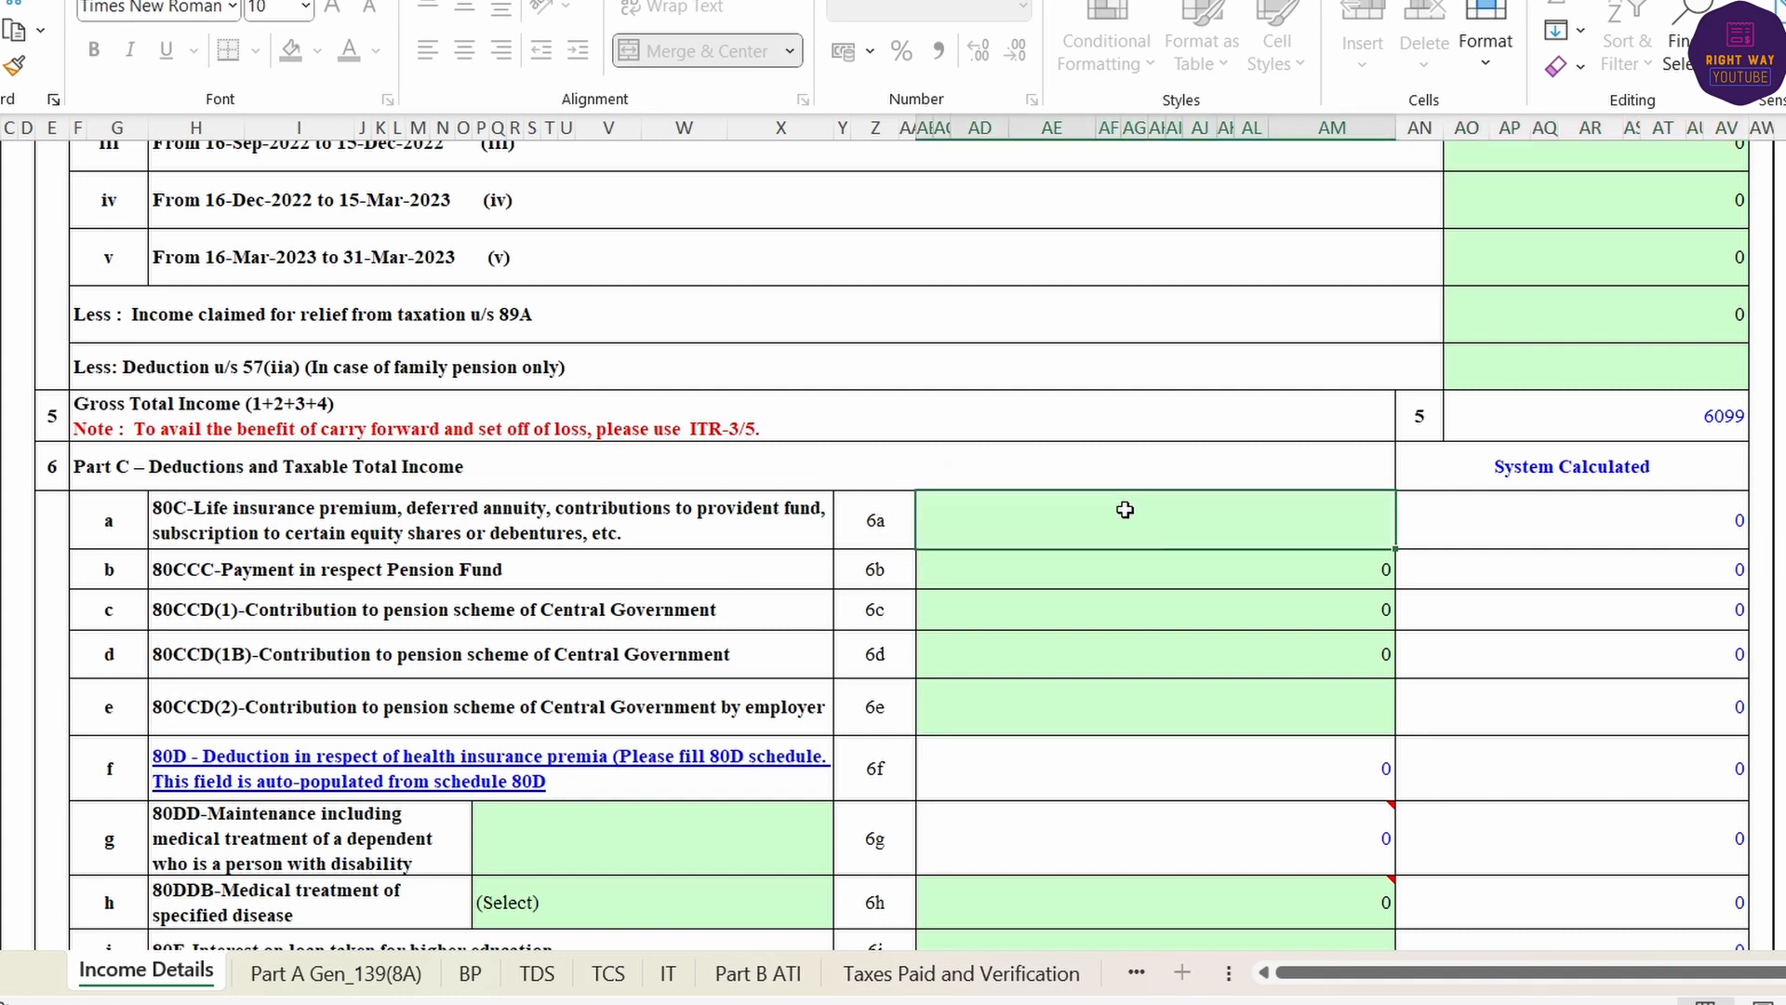
click(1150, 572)
click(1126, 519)
text(20000)
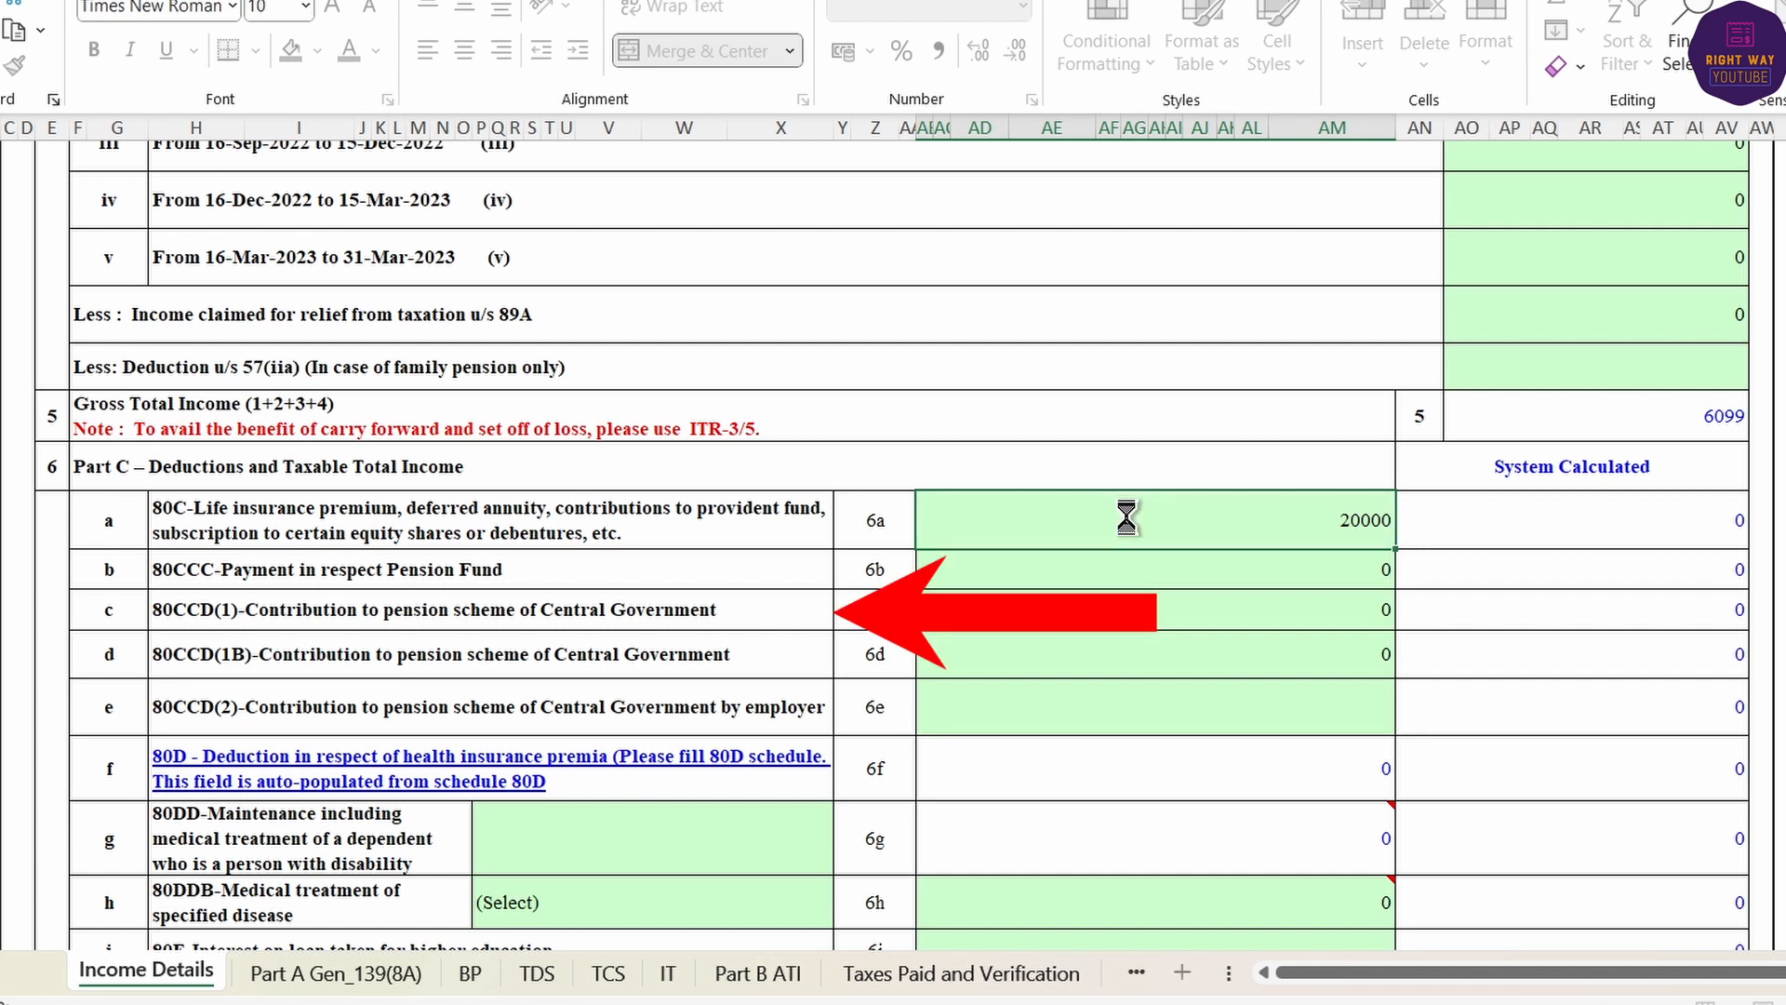
key(Return)
text(240)
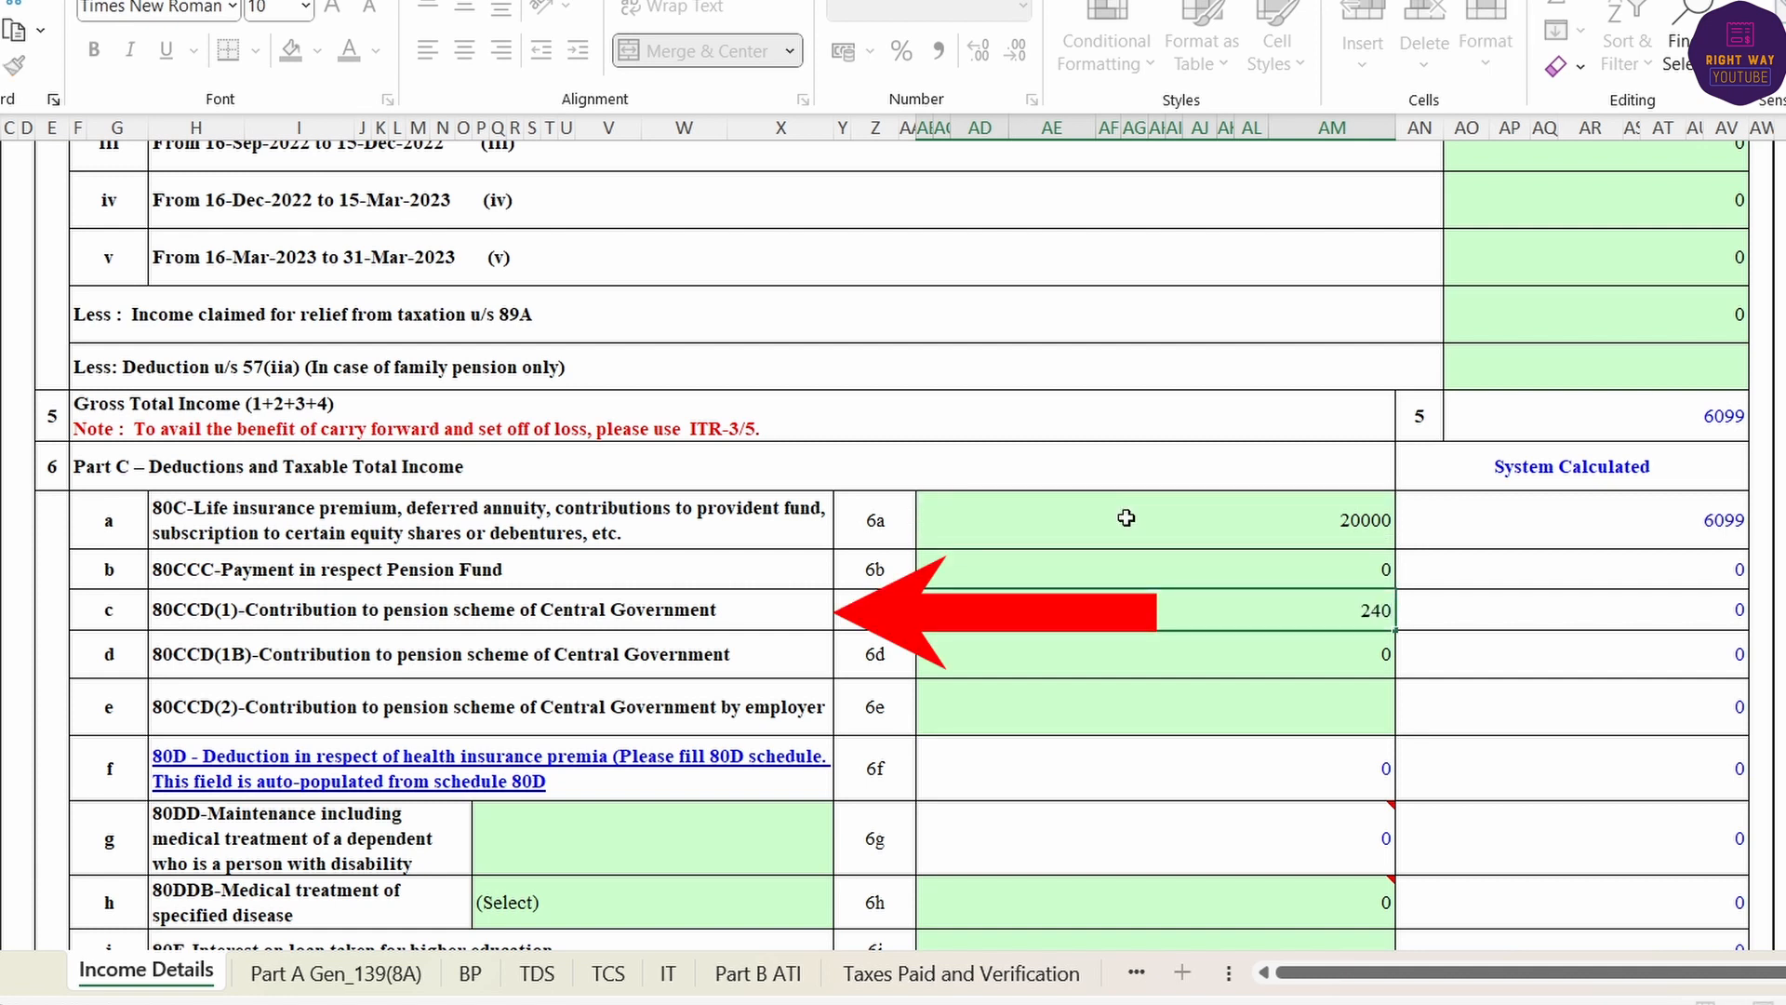
text(00)
key(Return)
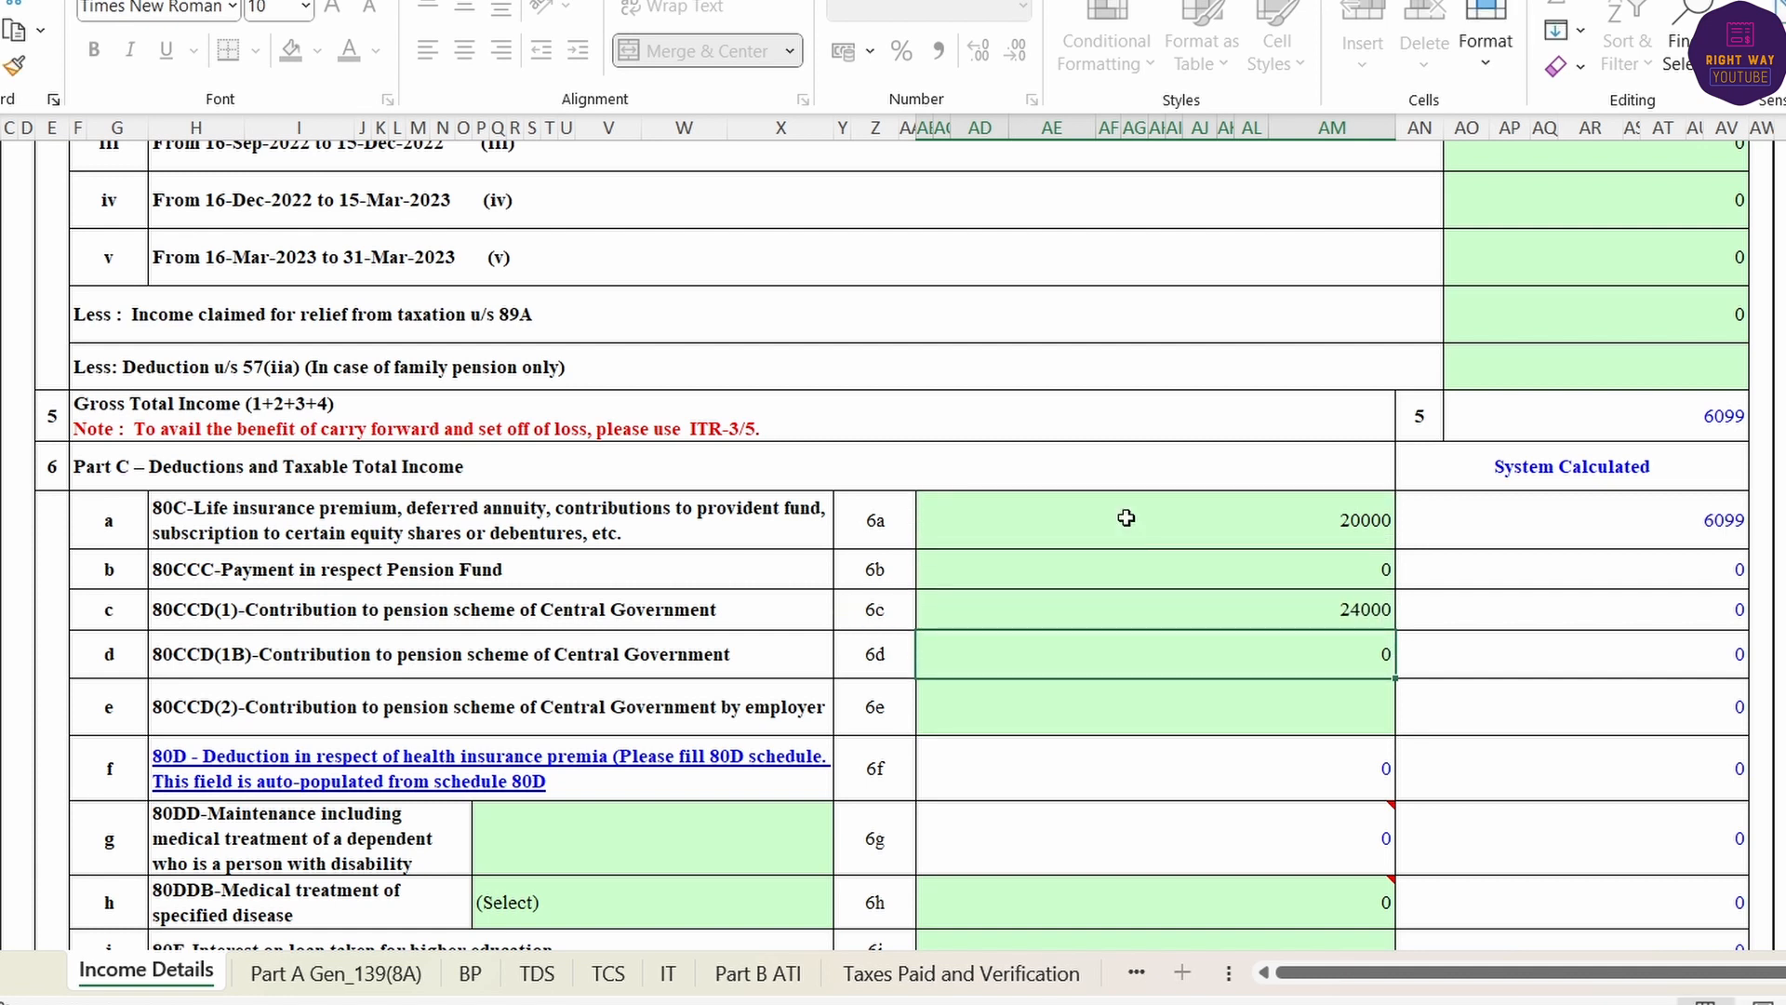
- Claim 6099 under 80TTB in row 6q, bringing total deductions to 50099
scroll(1043, 715, down, 2)
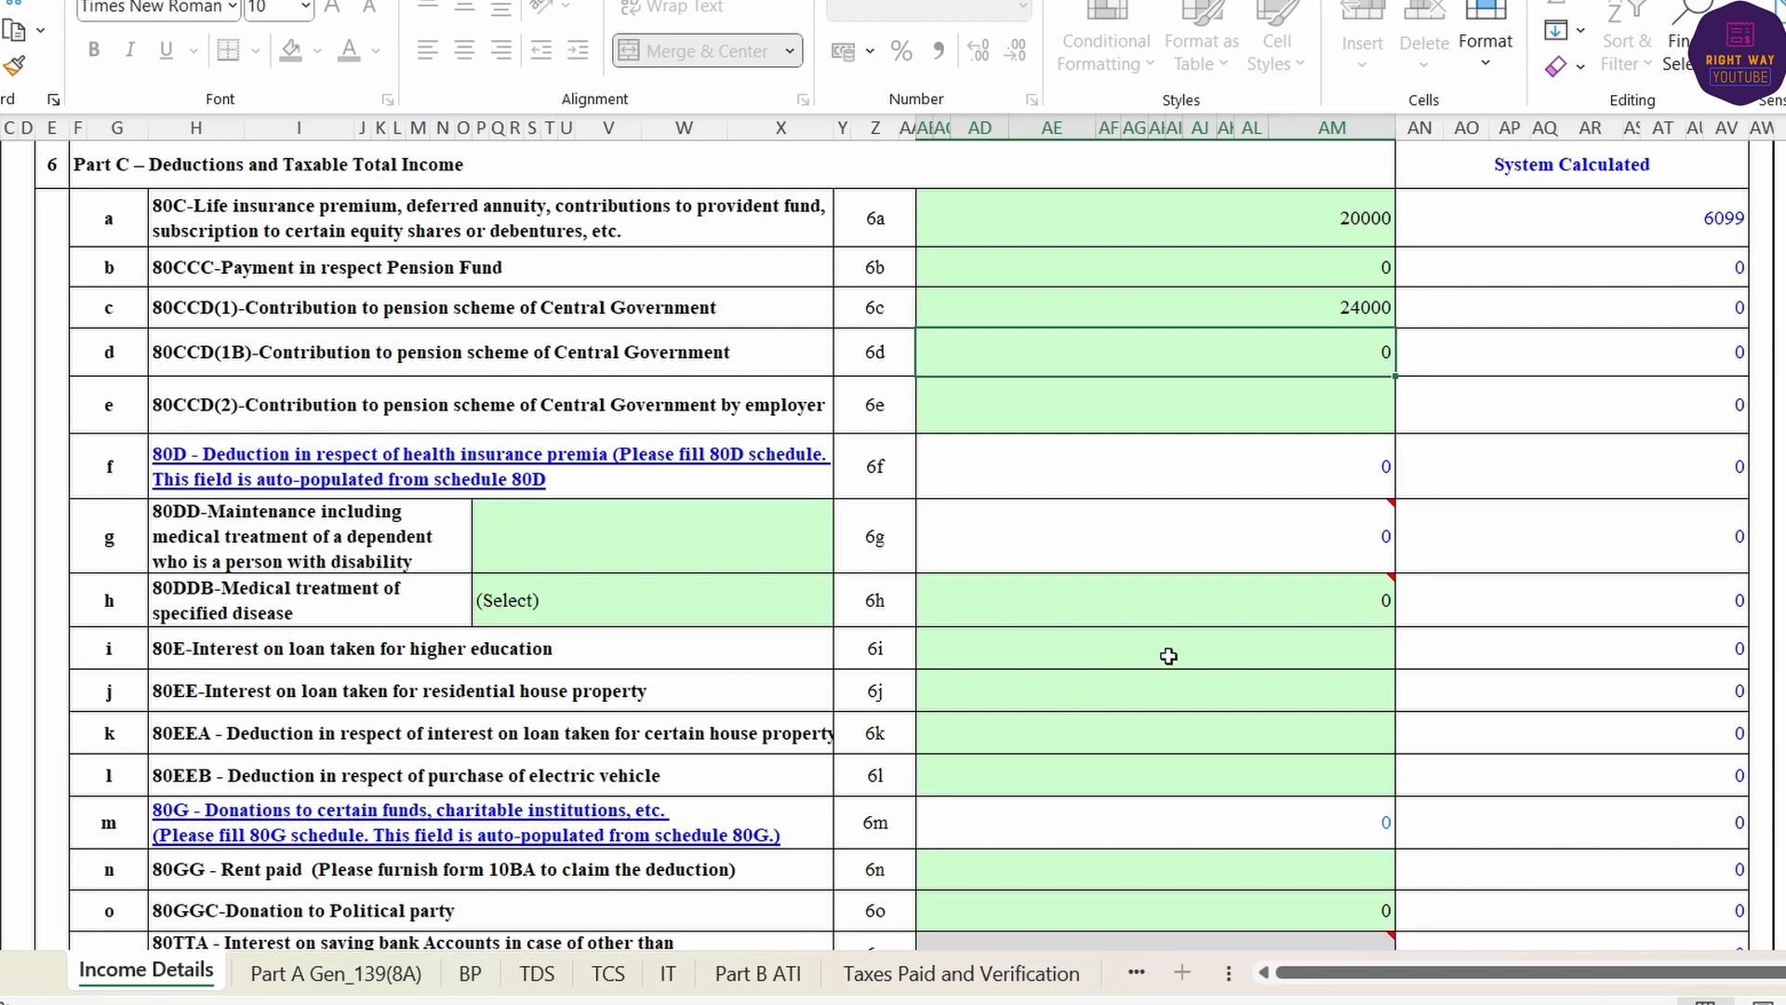
scroll(1206, 637, down, 1)
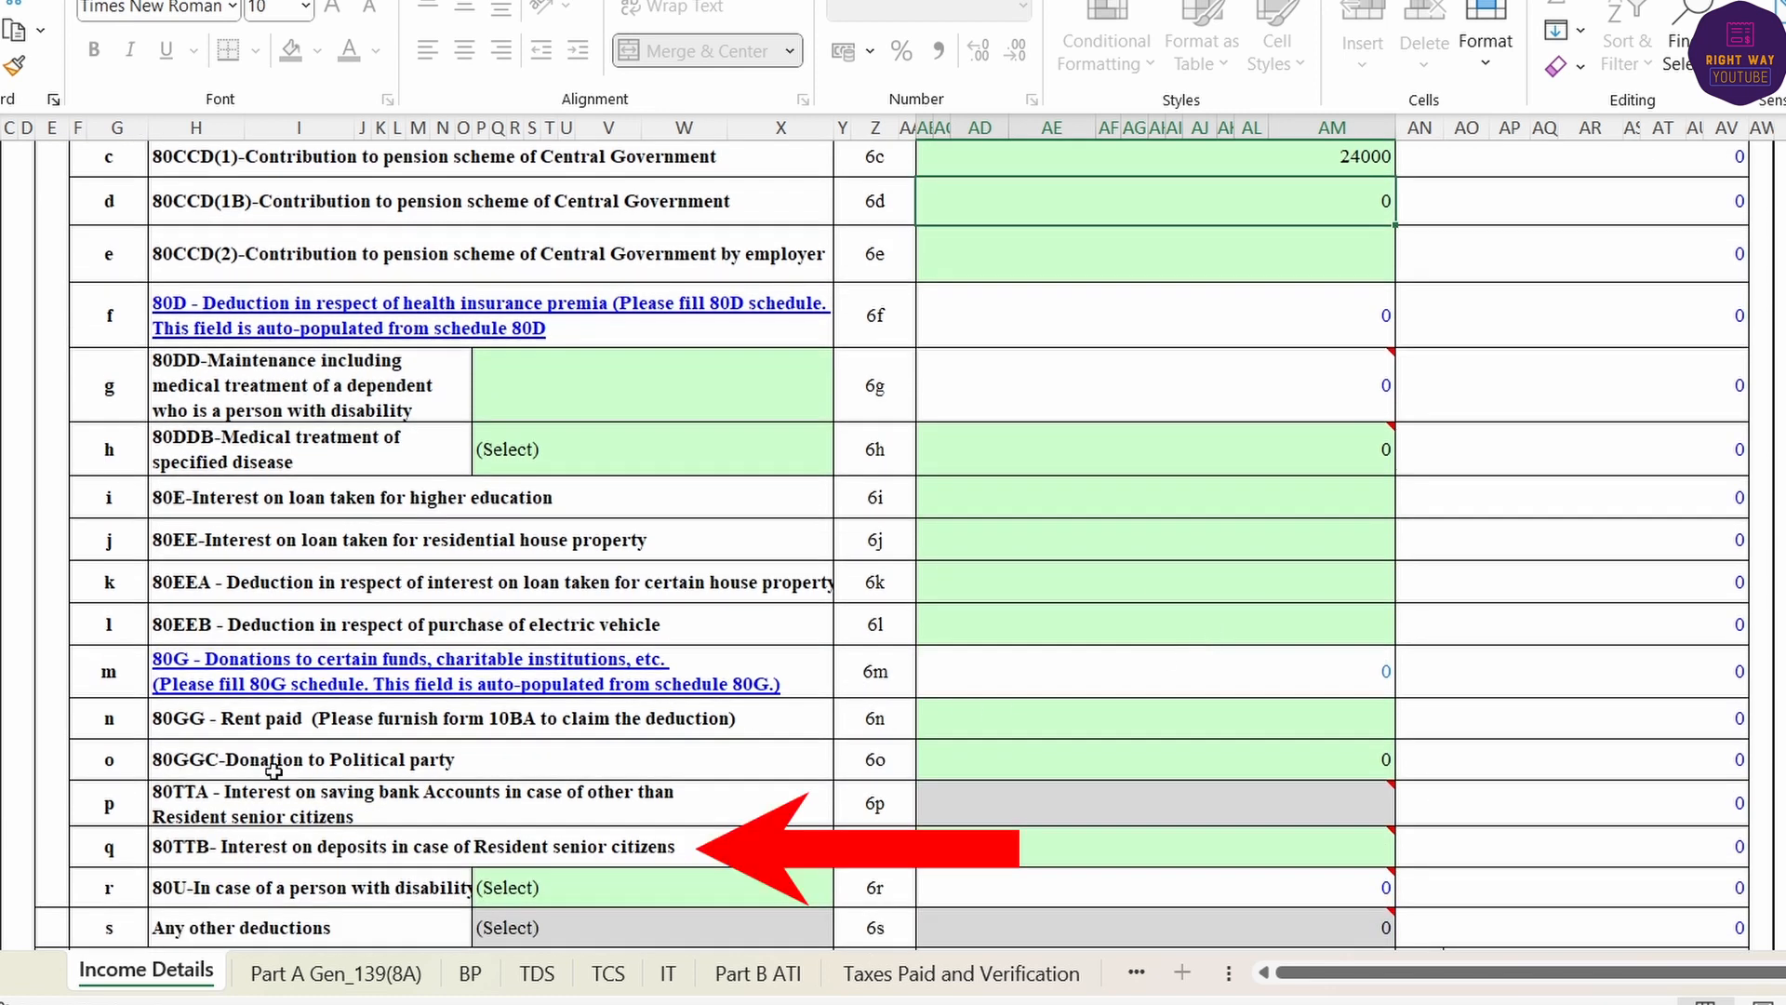
mouse_move(1303, 834)
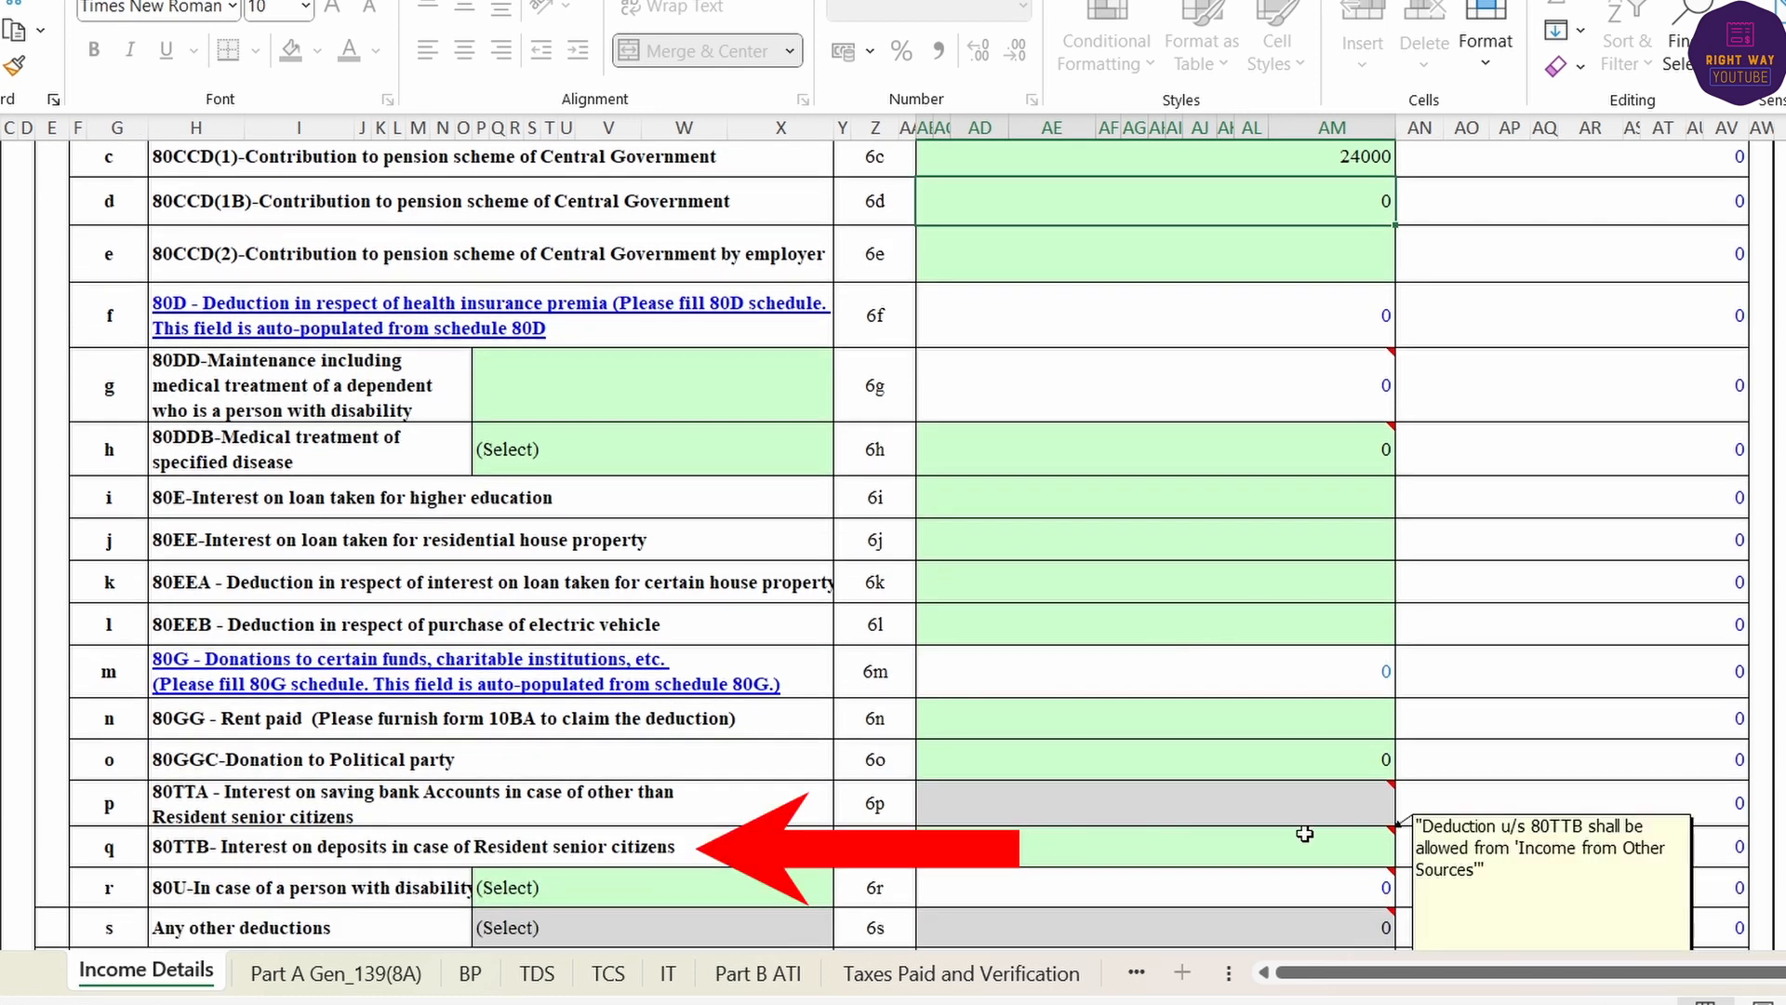
click(1134, 851)
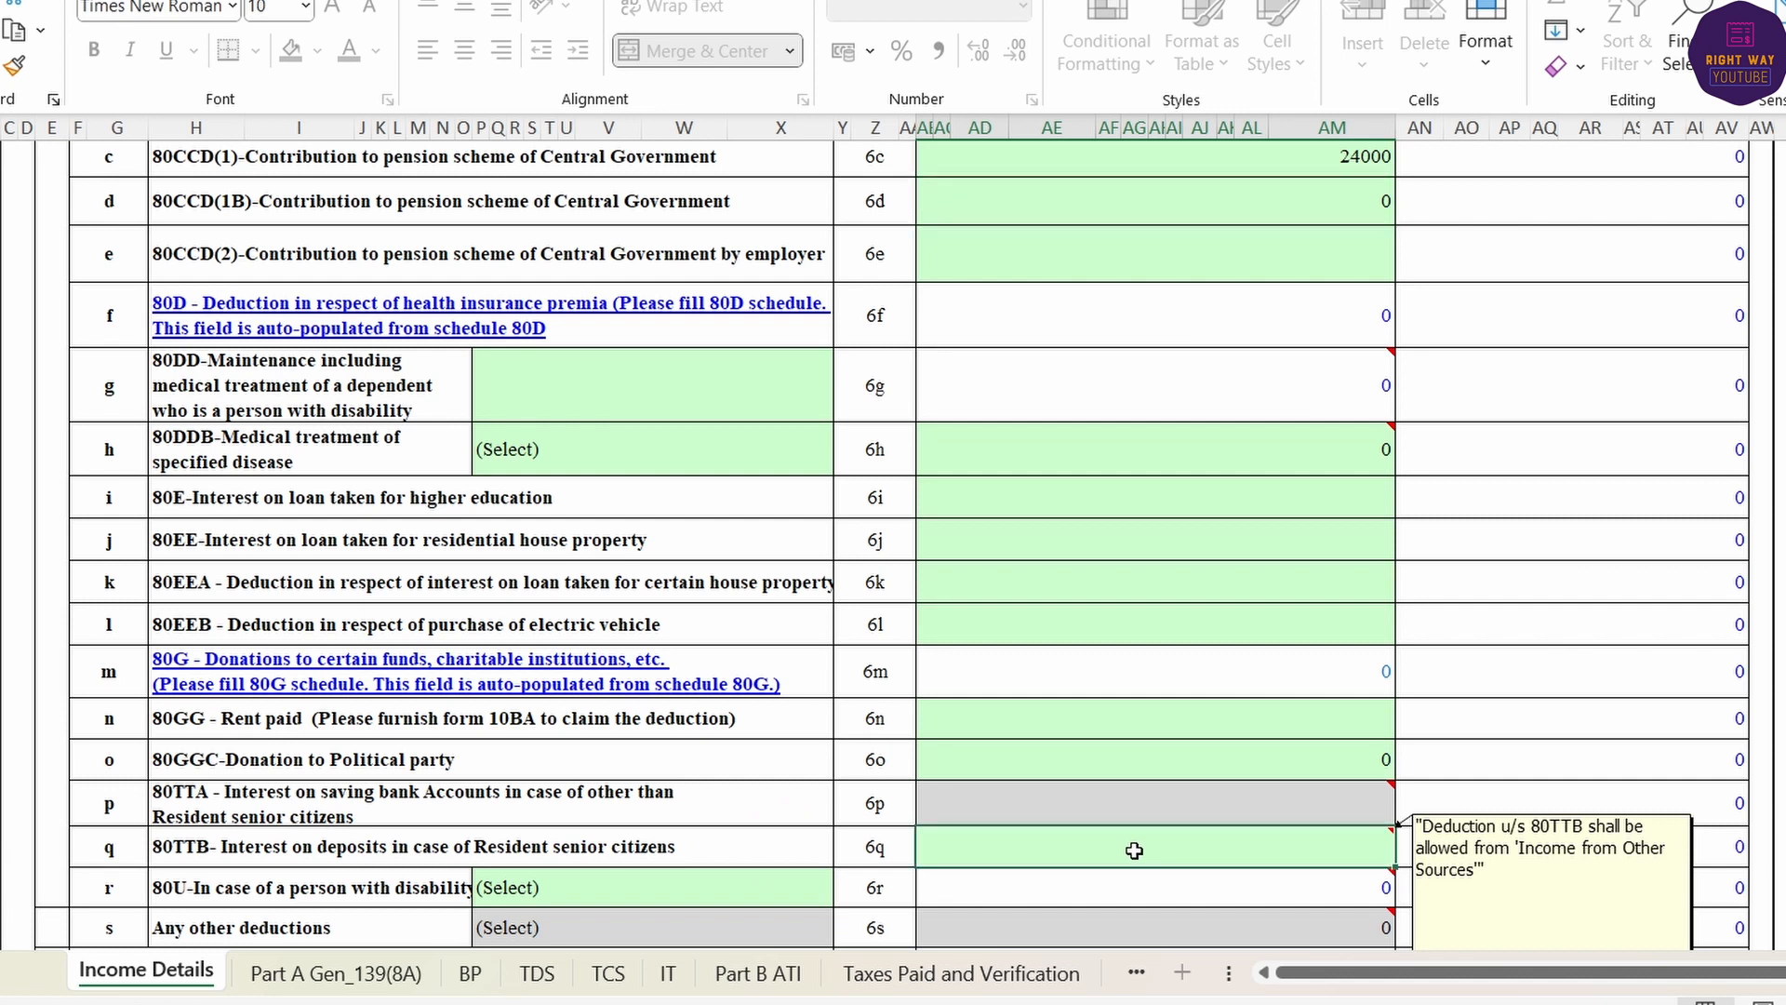
scroll(1472, 397, up, 4)
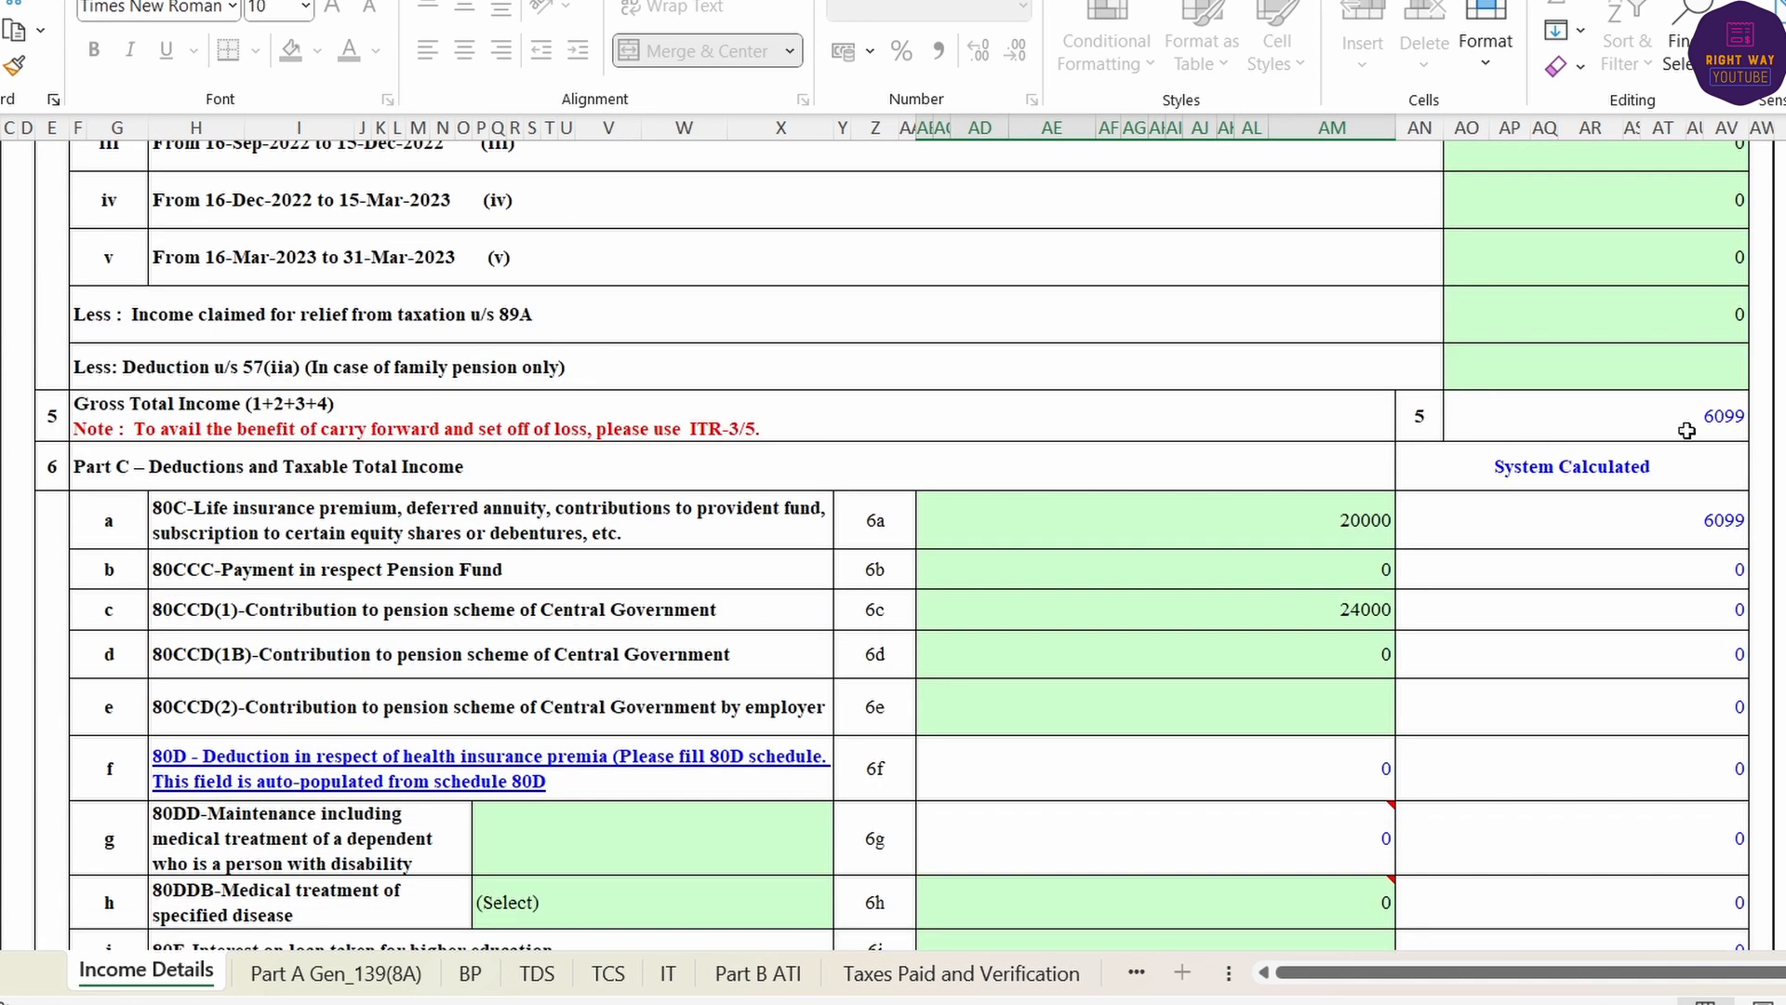
scroll(1626, 462, down, 7)
text(6)
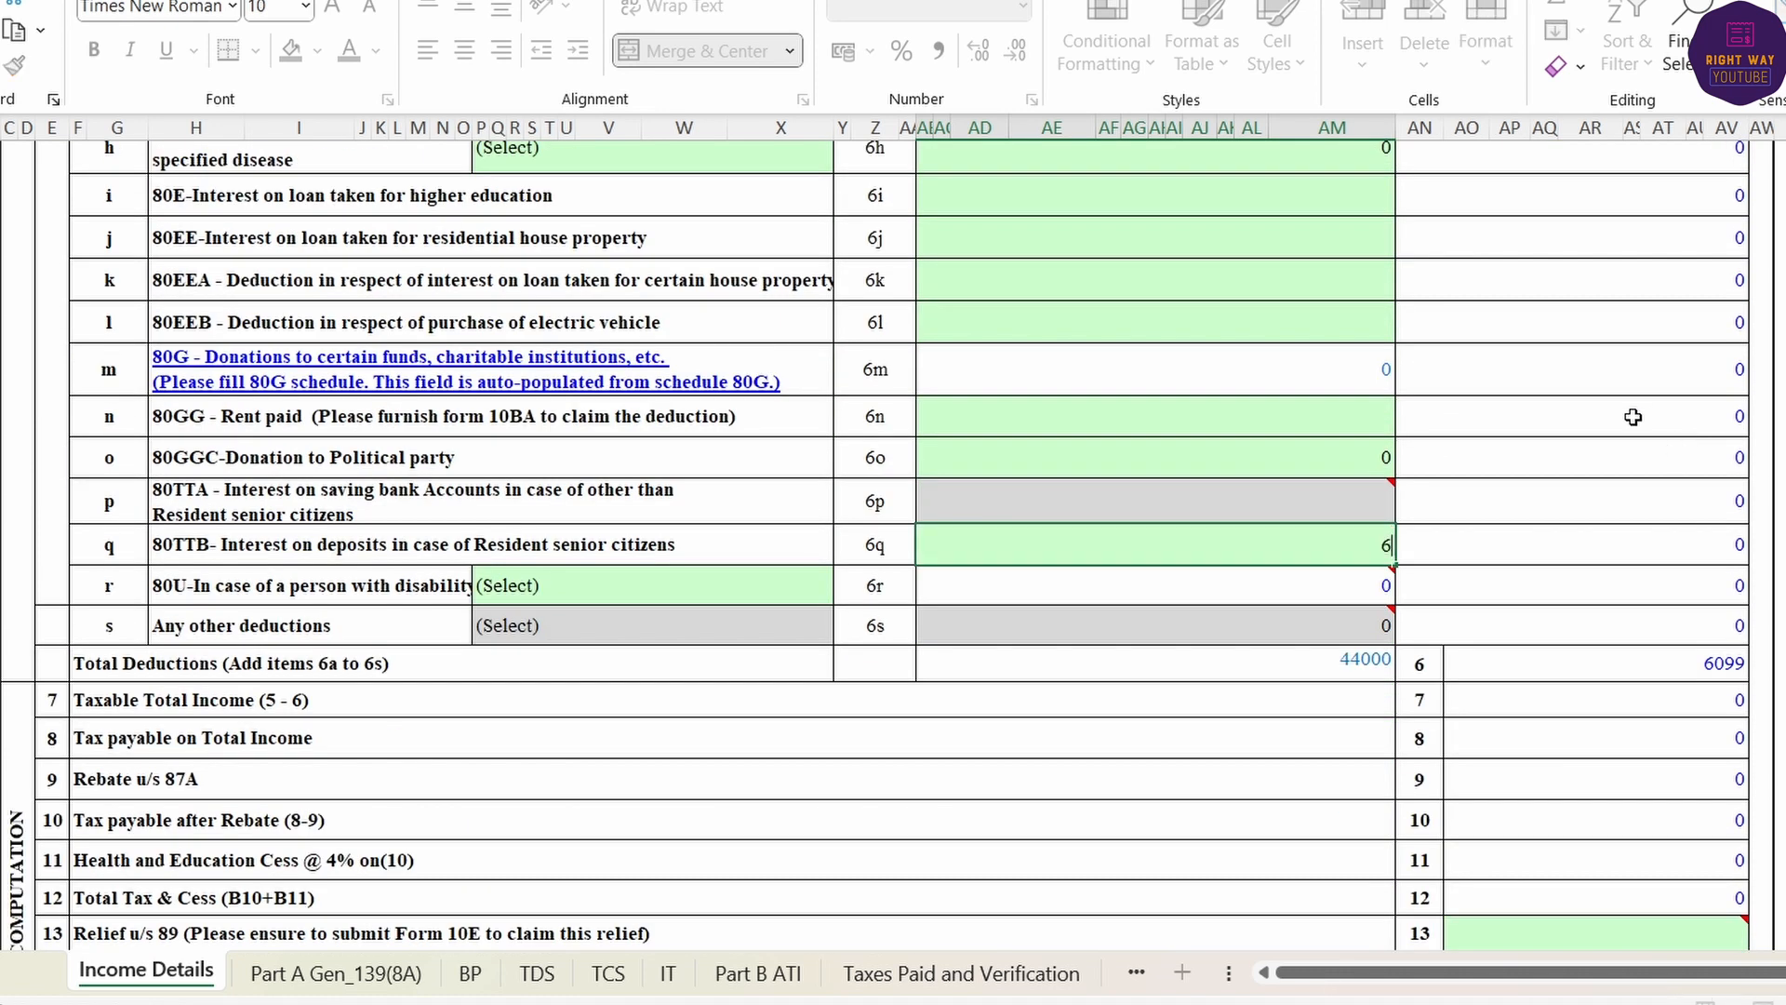
text(099)
key(Return)
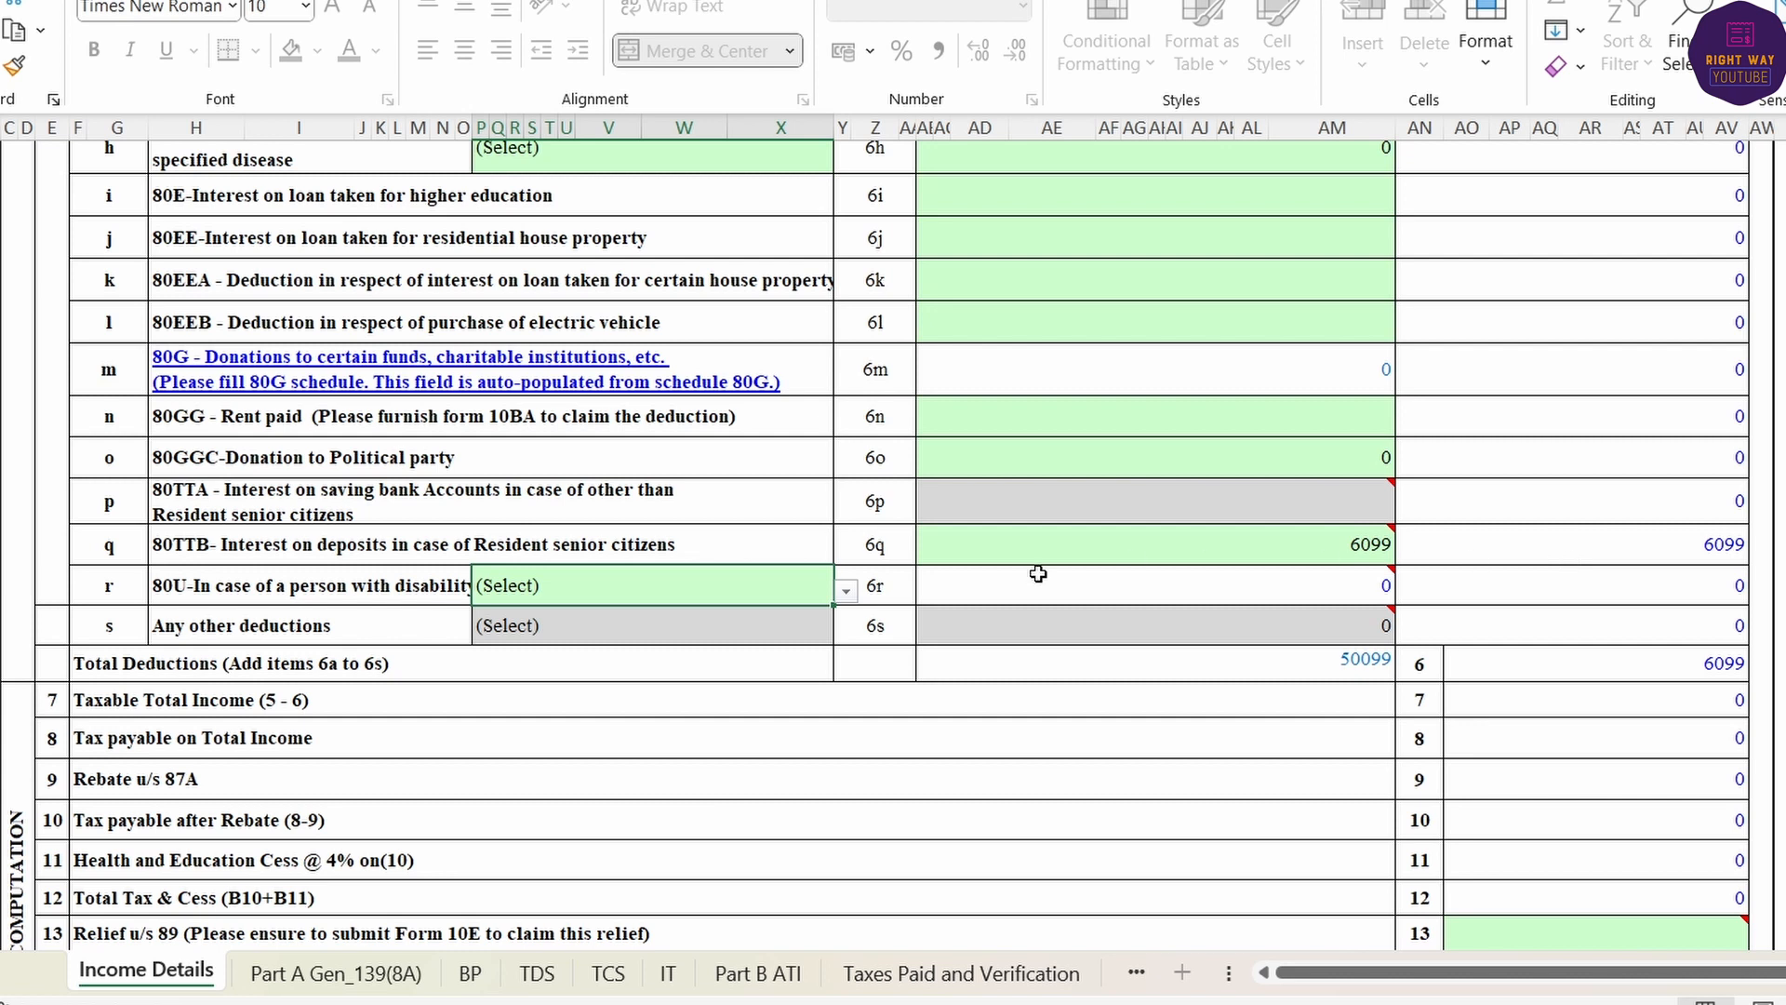
scroll(839, 621, down, 4)
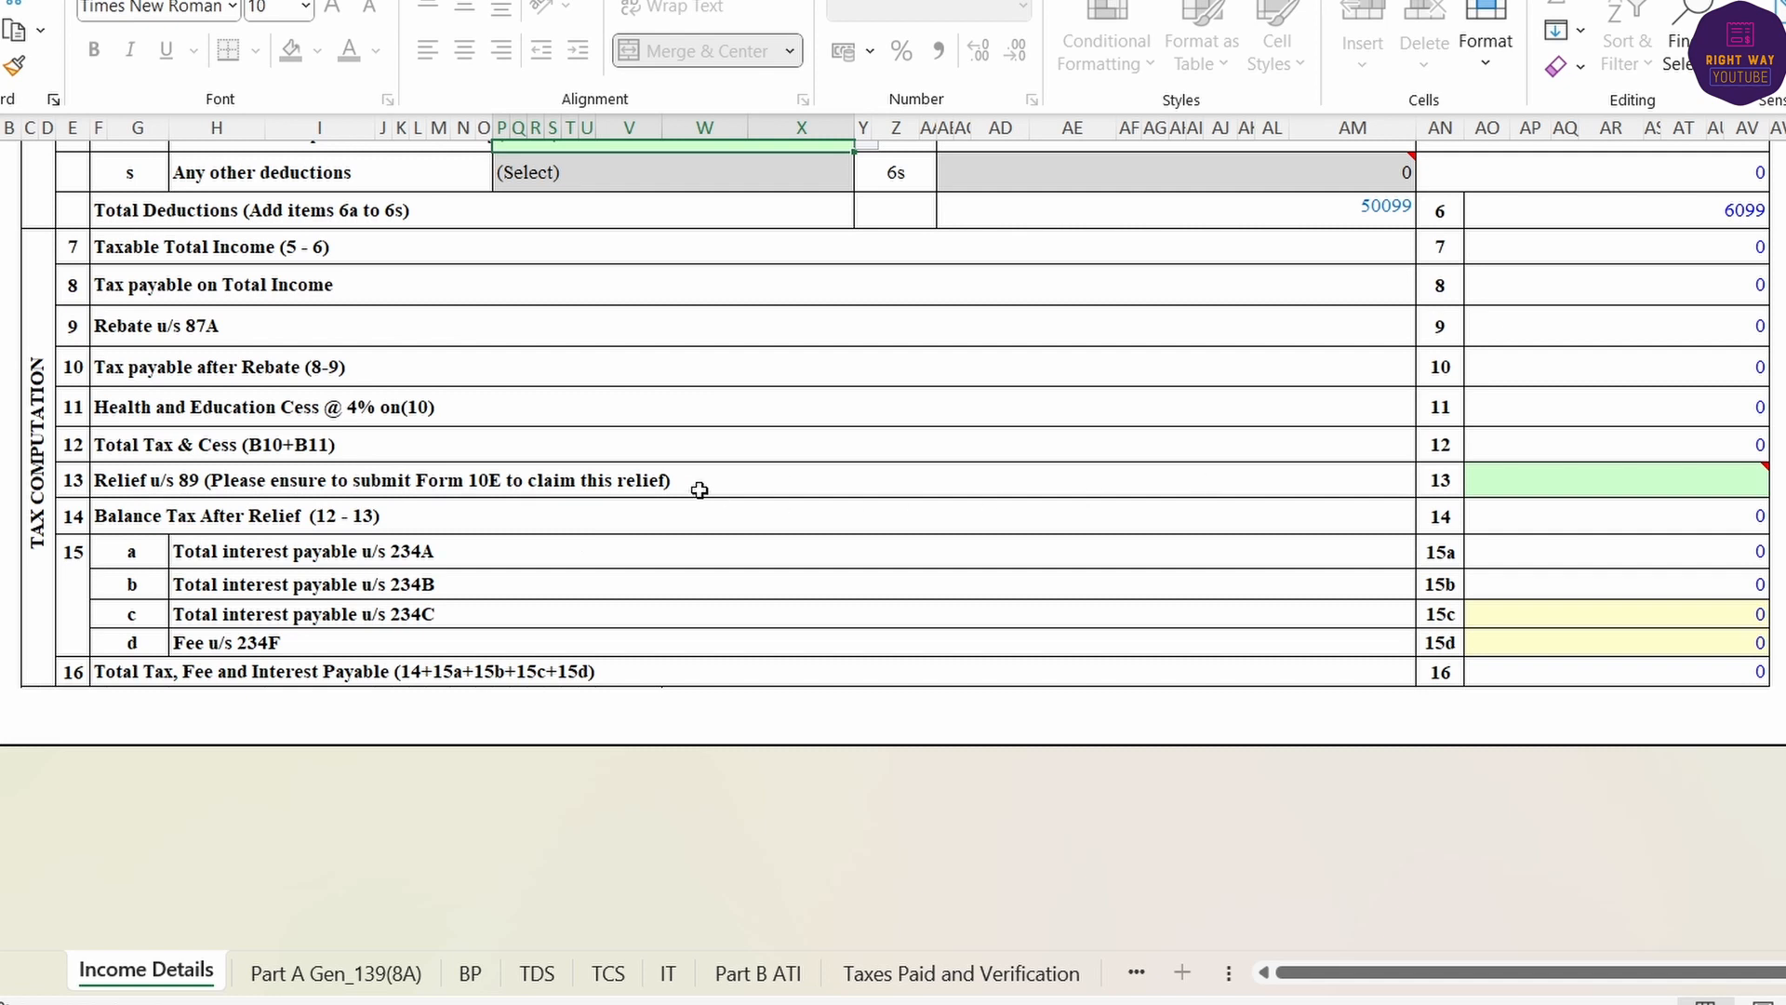
- Run Validate on the Income Details sheet and close the 'Sheet Income Details is Ok' alert
click(1667, 485)
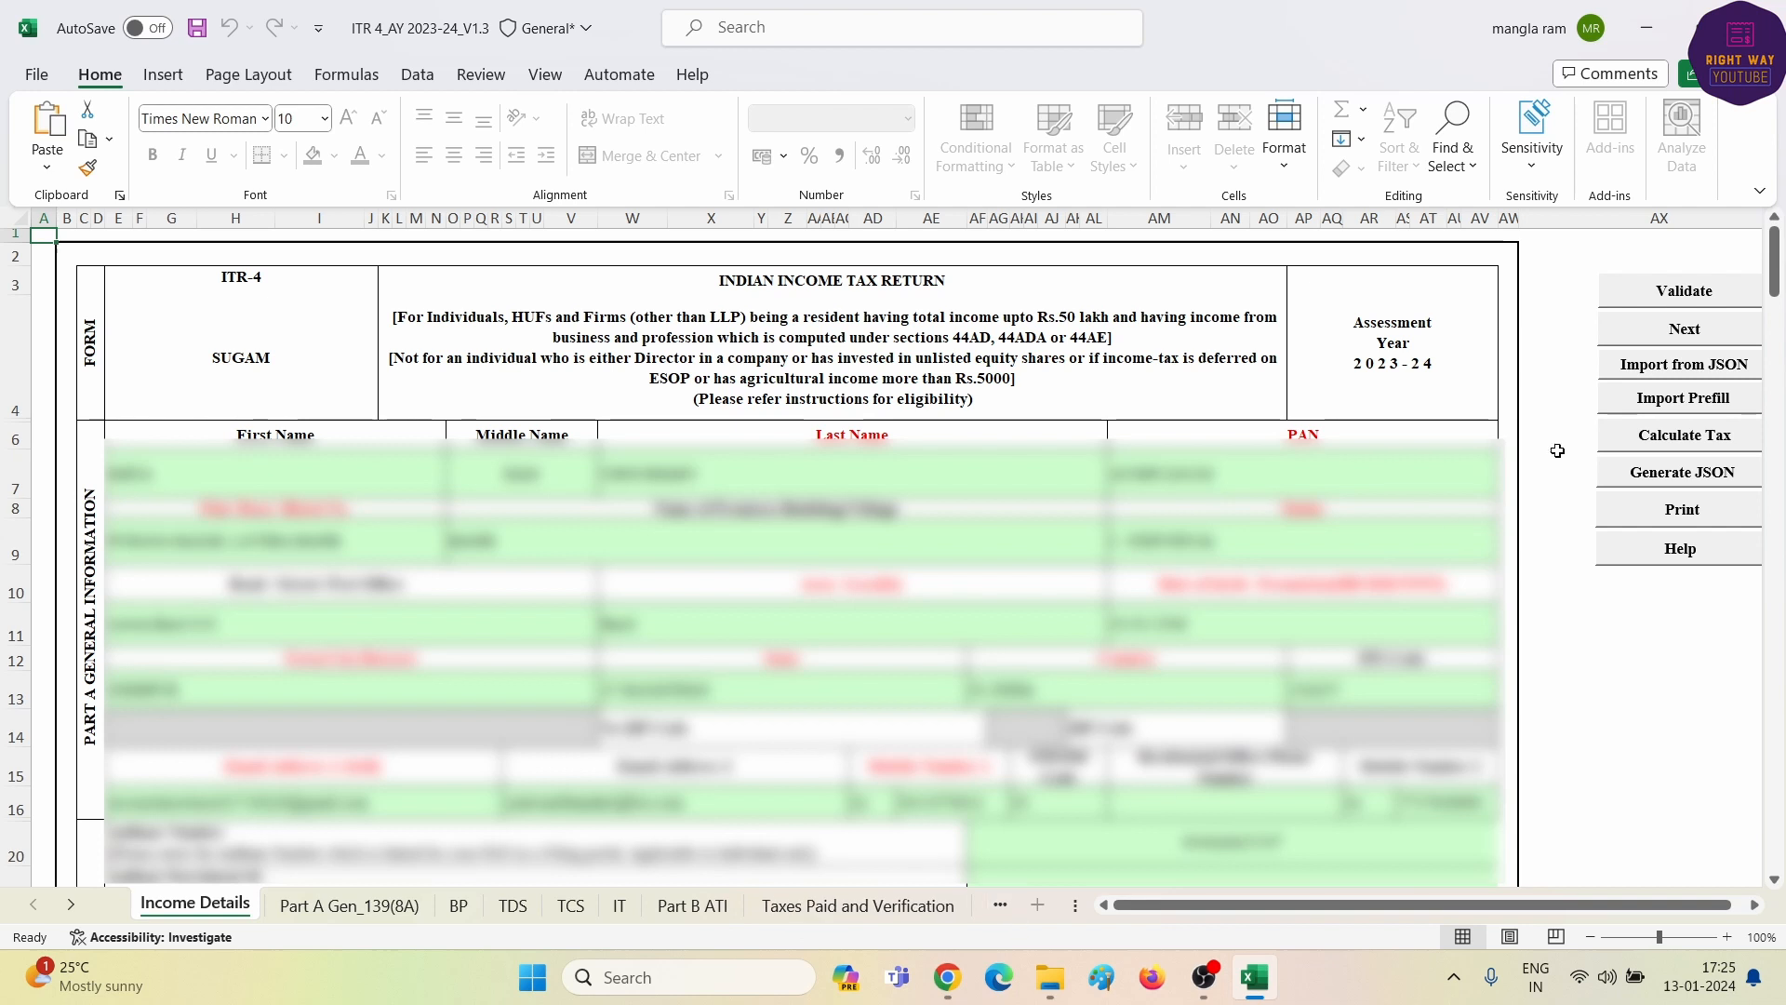
click(1675, 298)
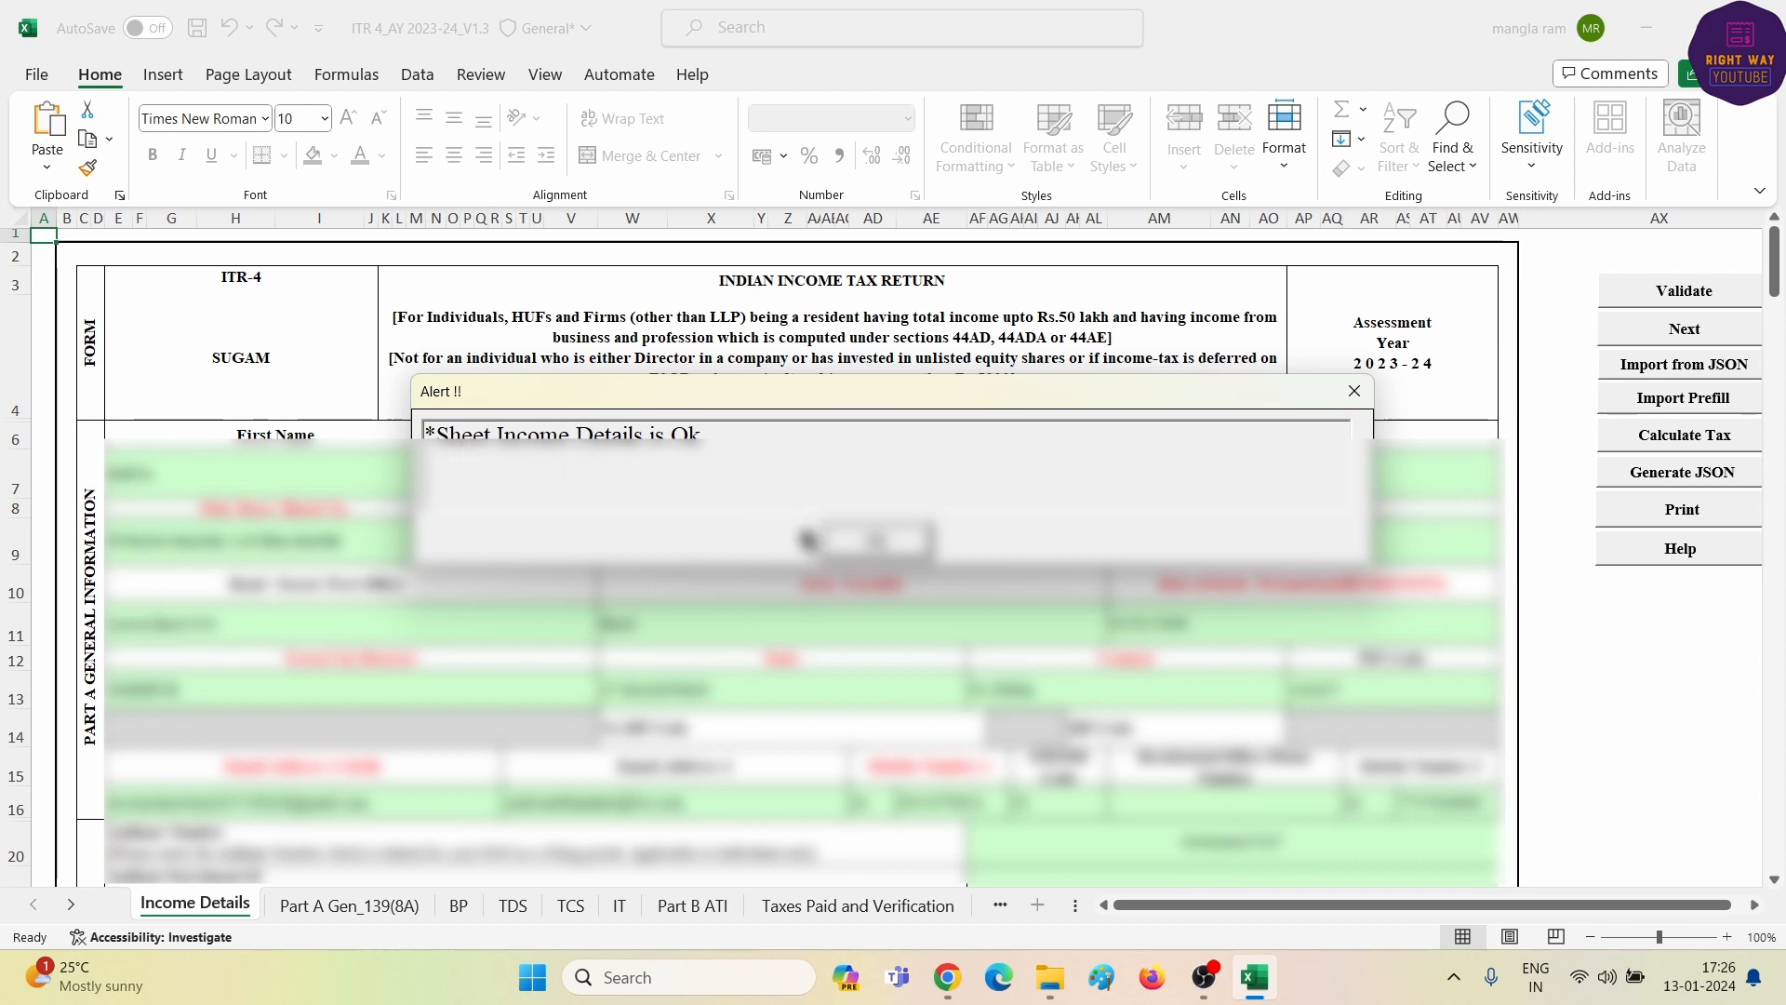
click(875, 544)
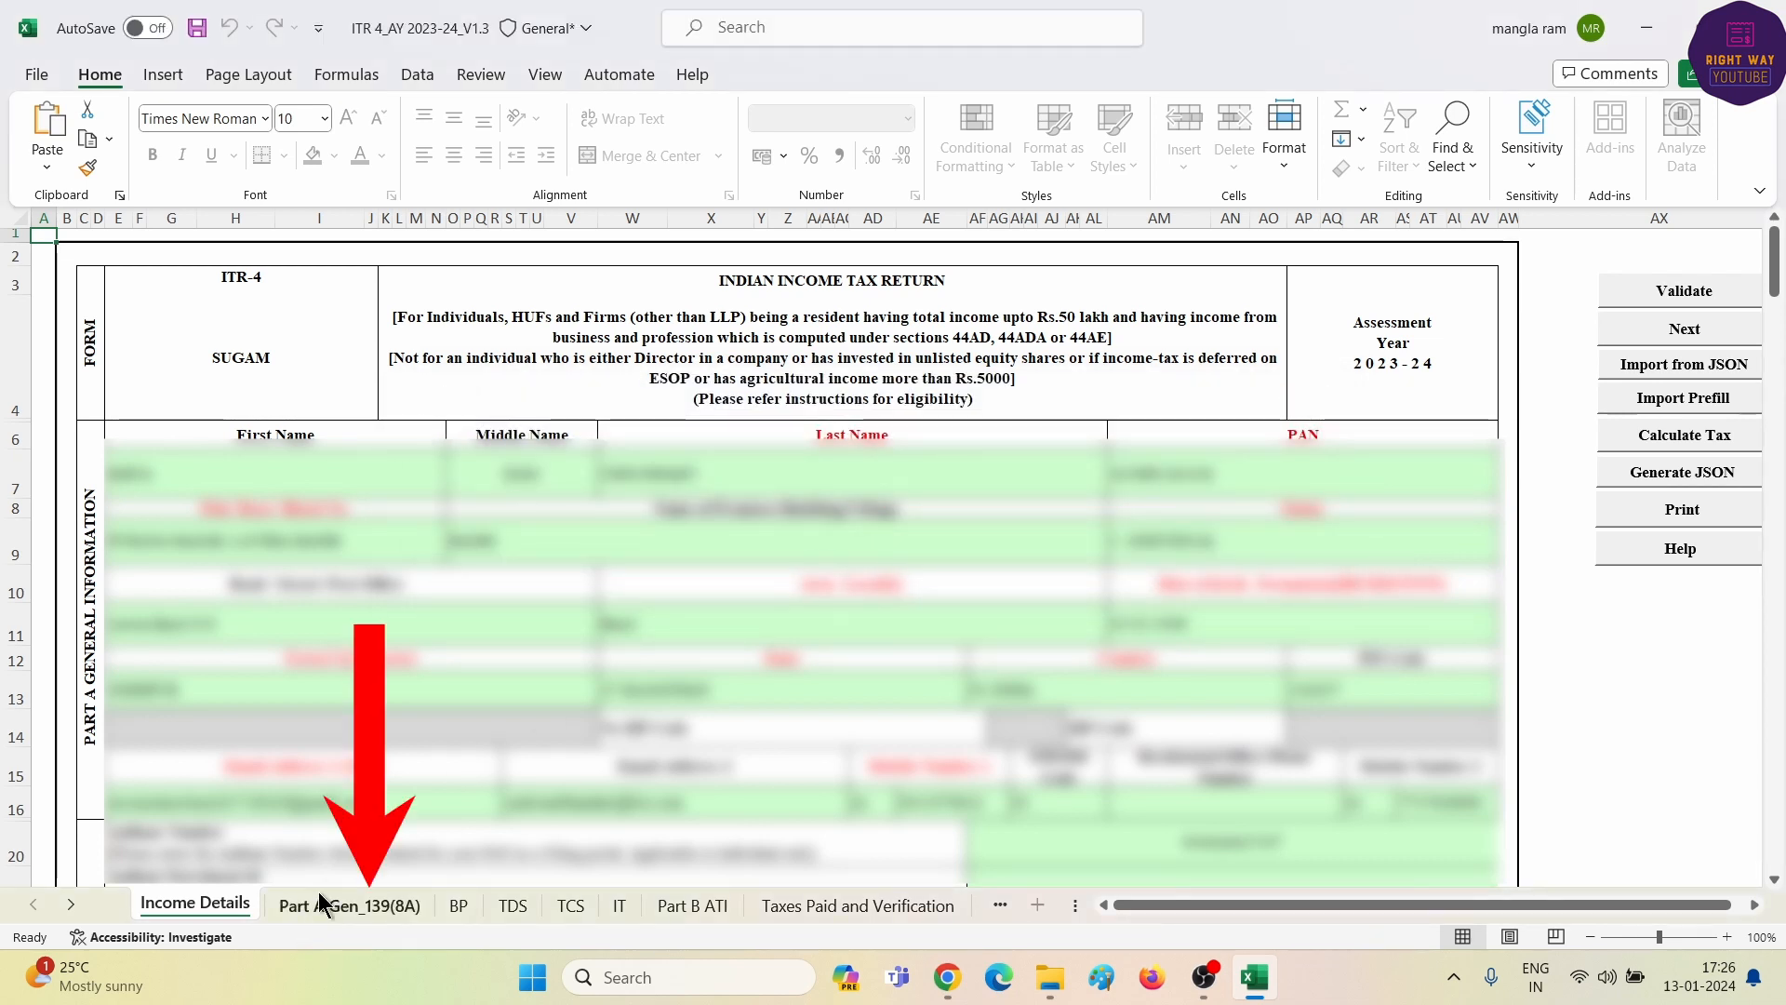
- On Part A Gen_139(8A), answer No to previous filing and pick 'Return previously not filed' as the reason
click(350, 902)
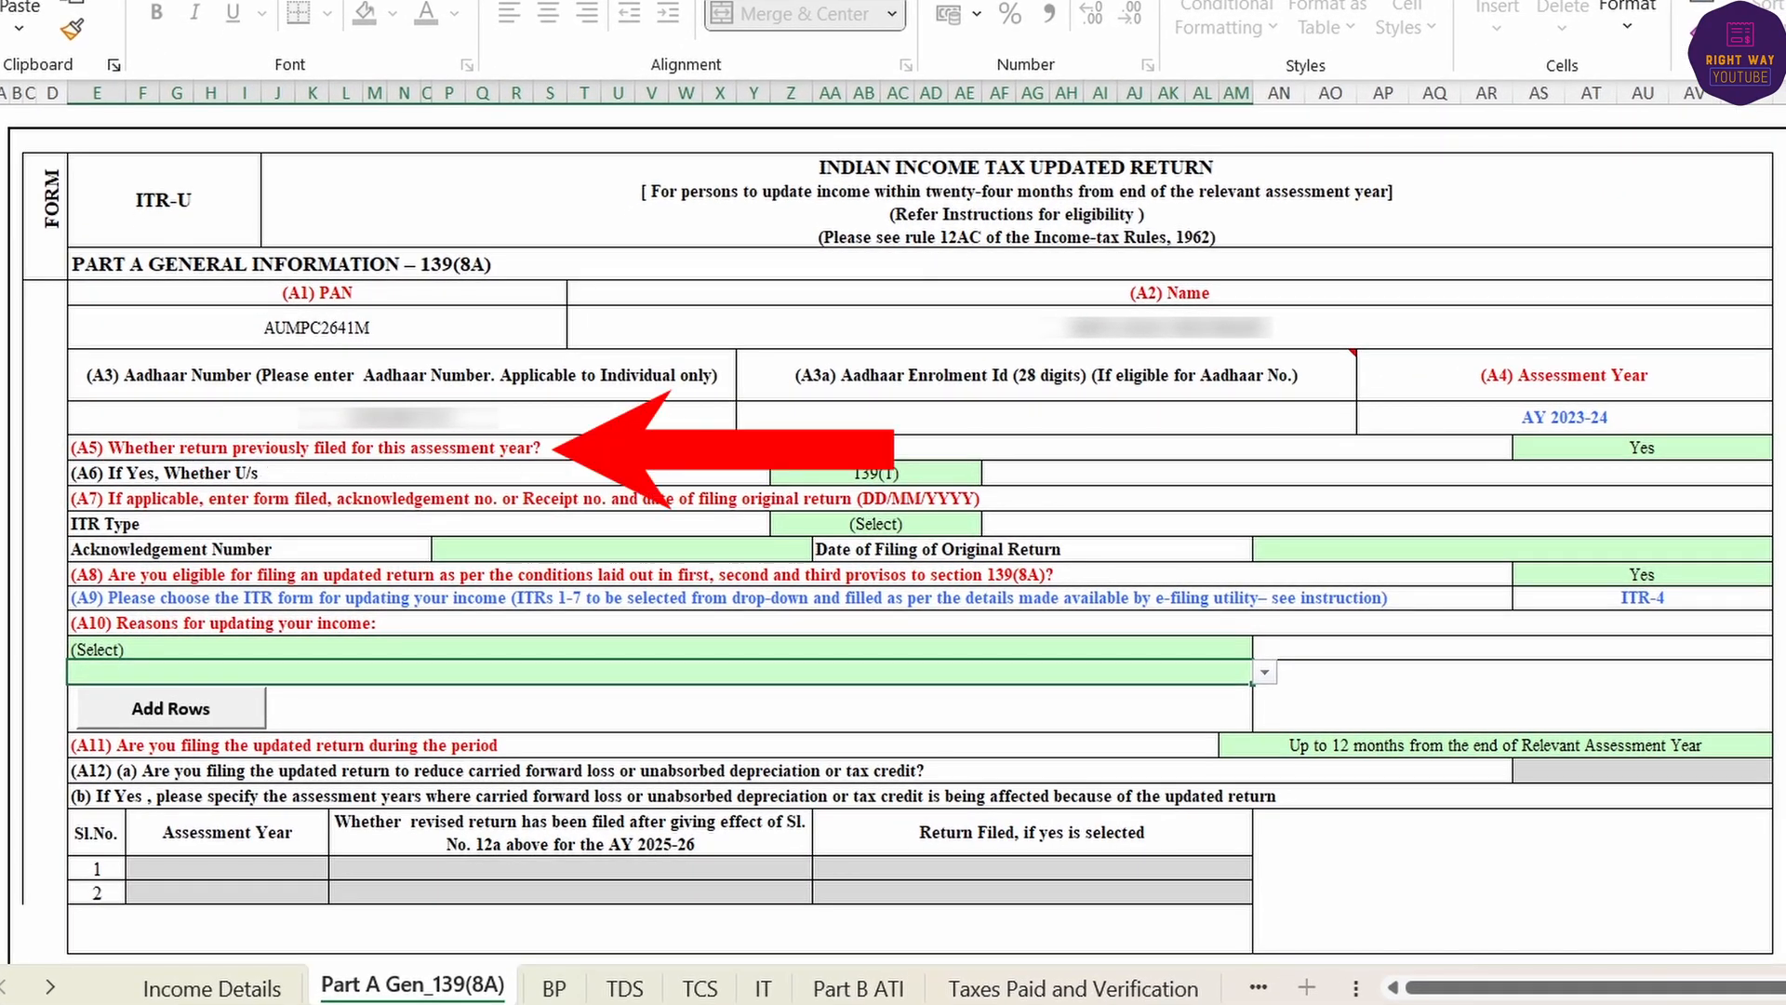
click(1688, 453)
click(1779, 449)
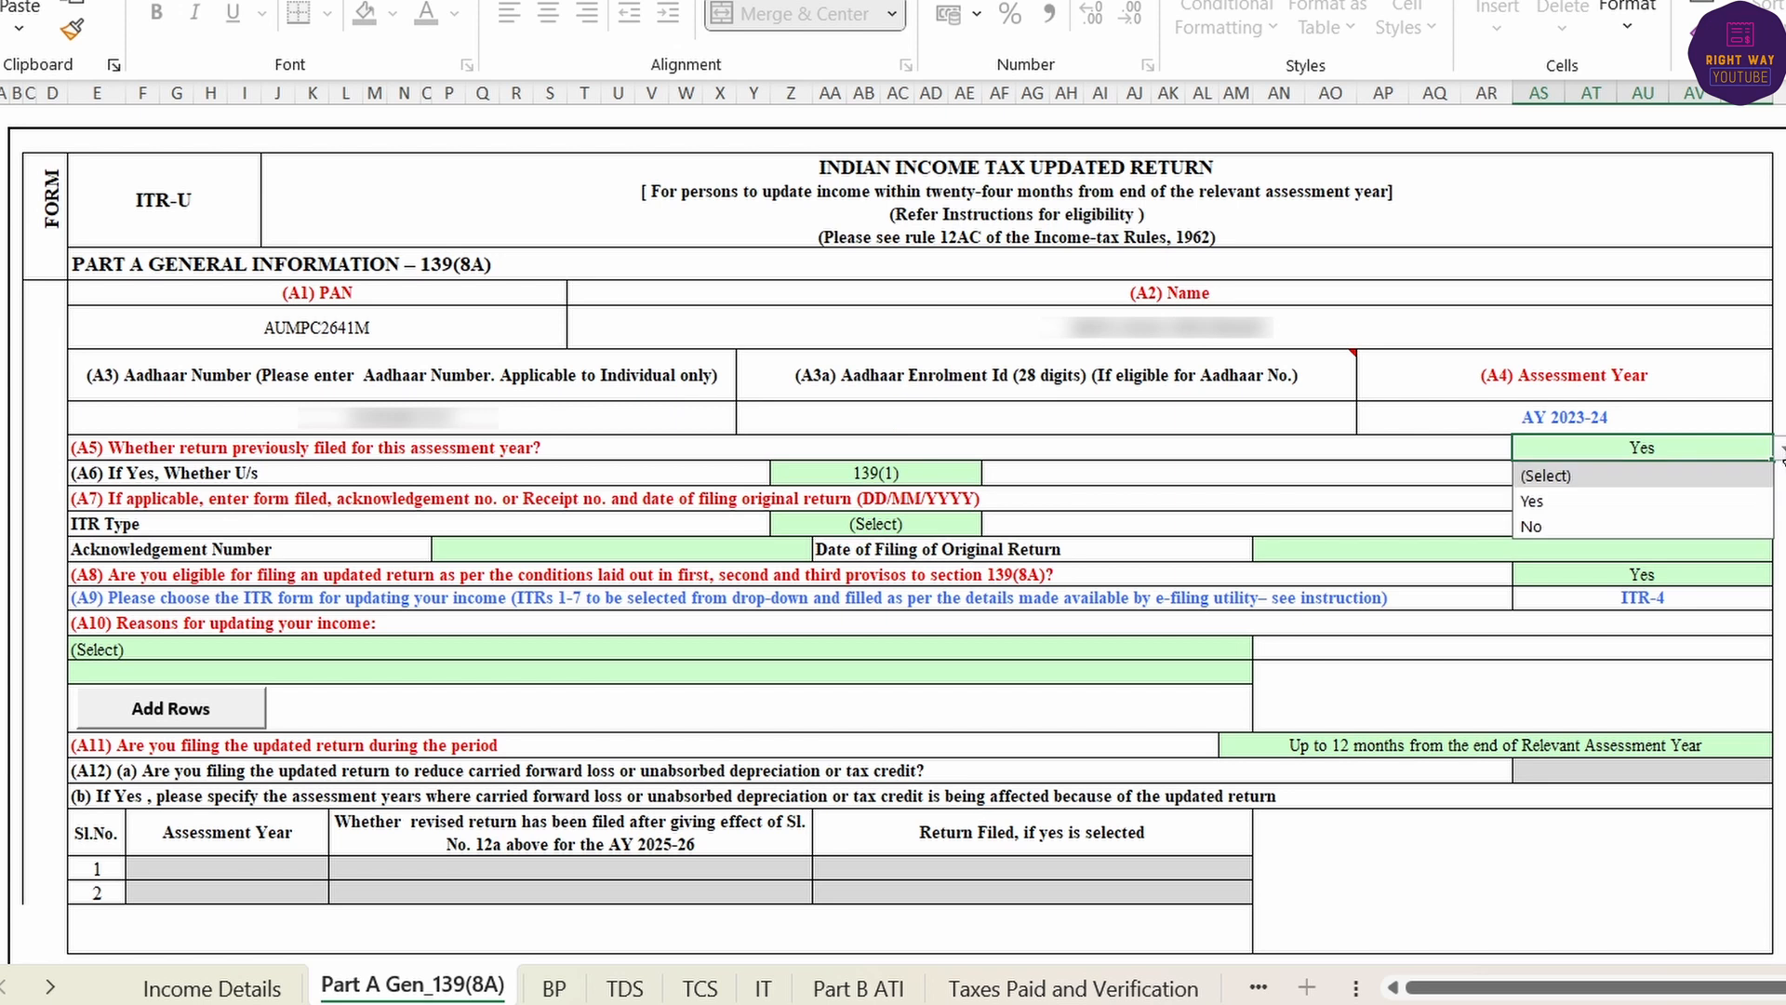
click(1600, 528)
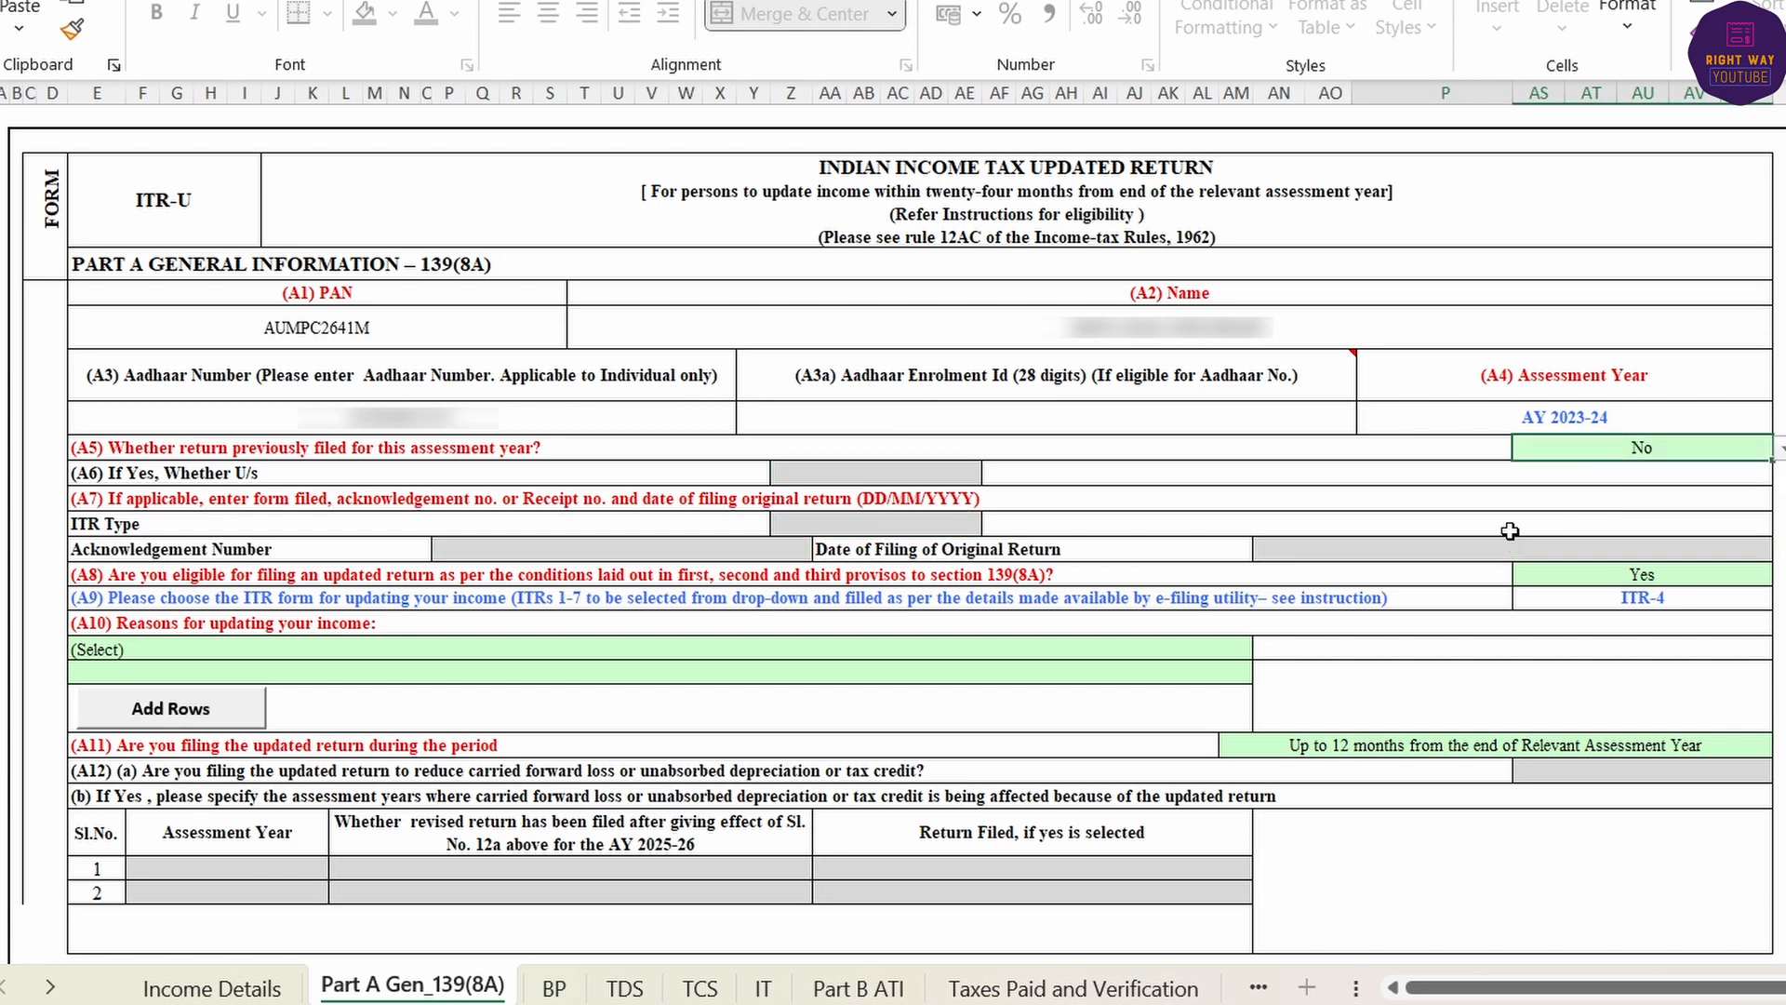
click(1633, 574)
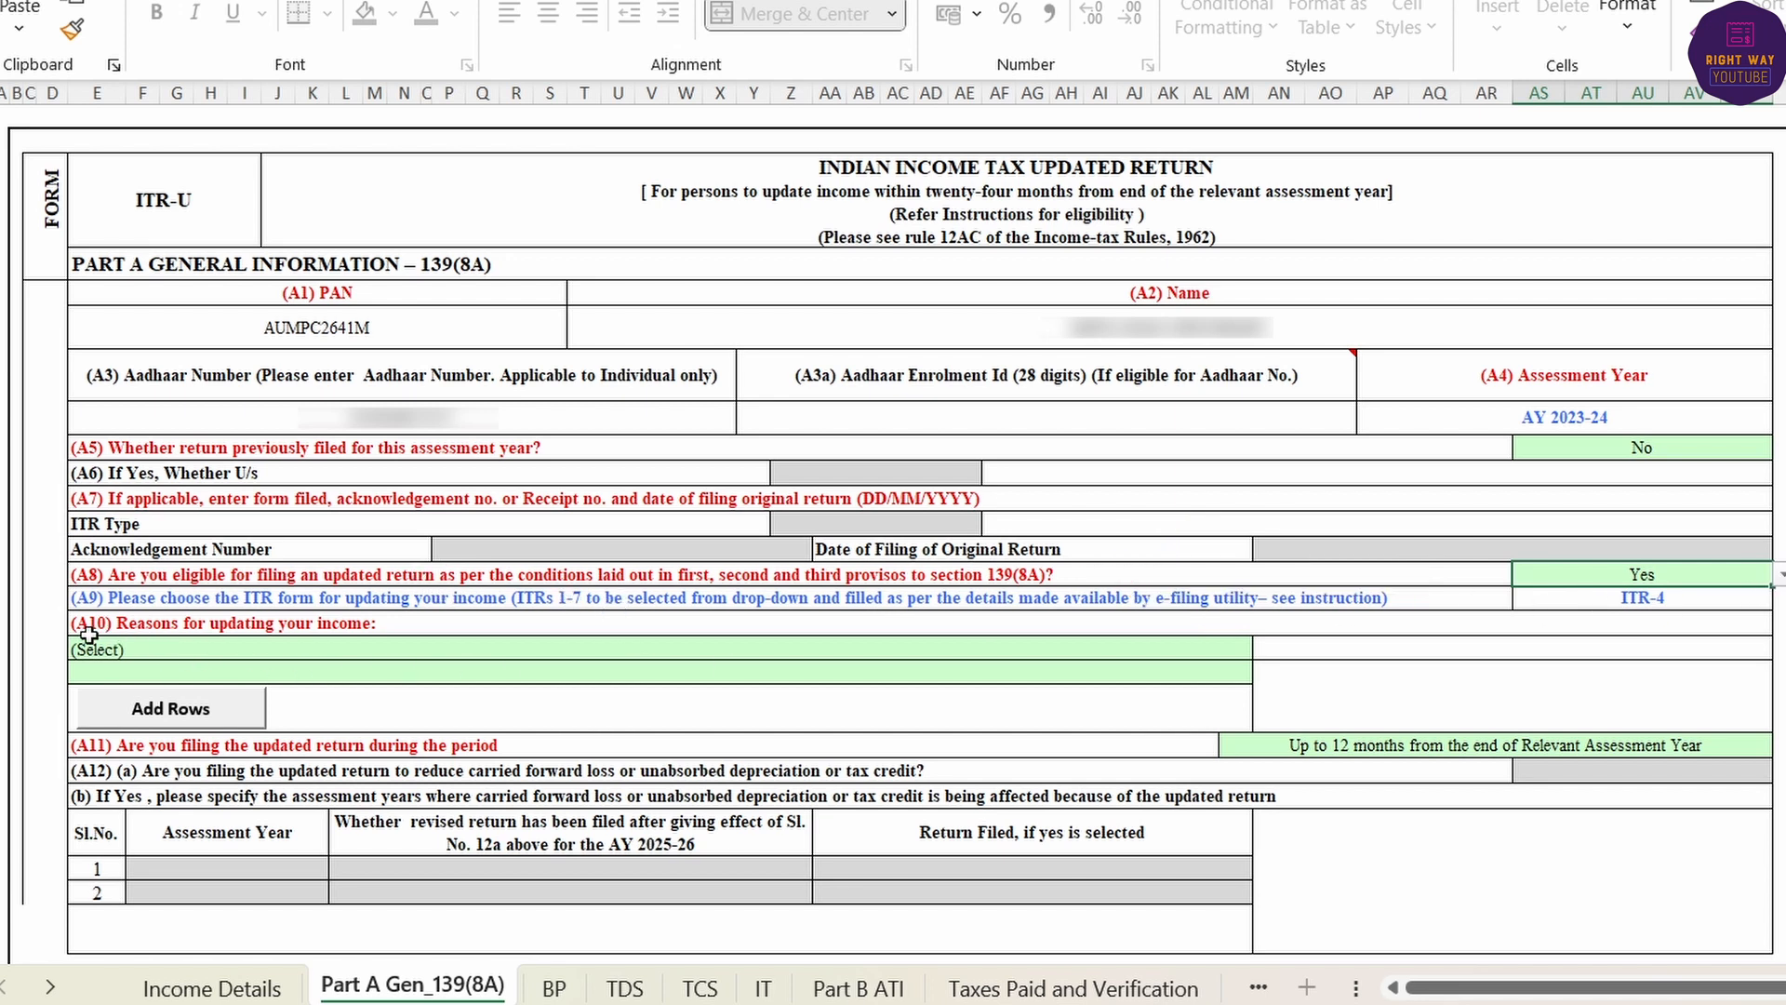
click(199, 652)
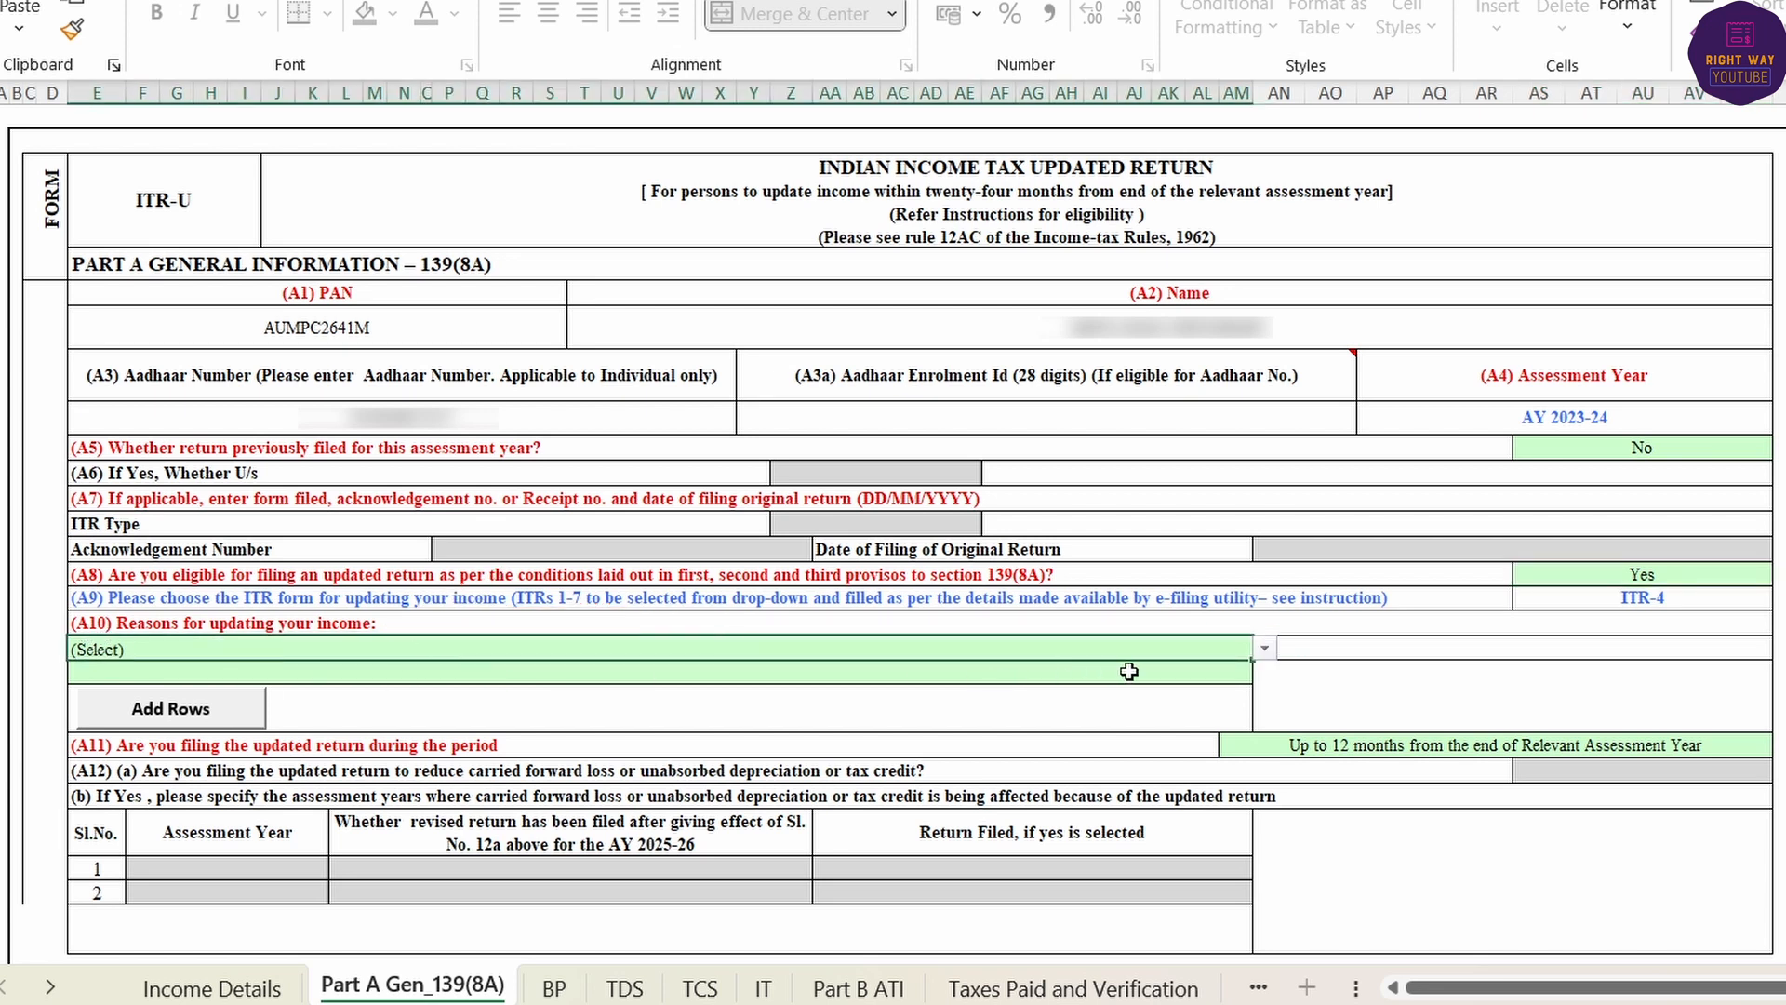
click(1265, 657)
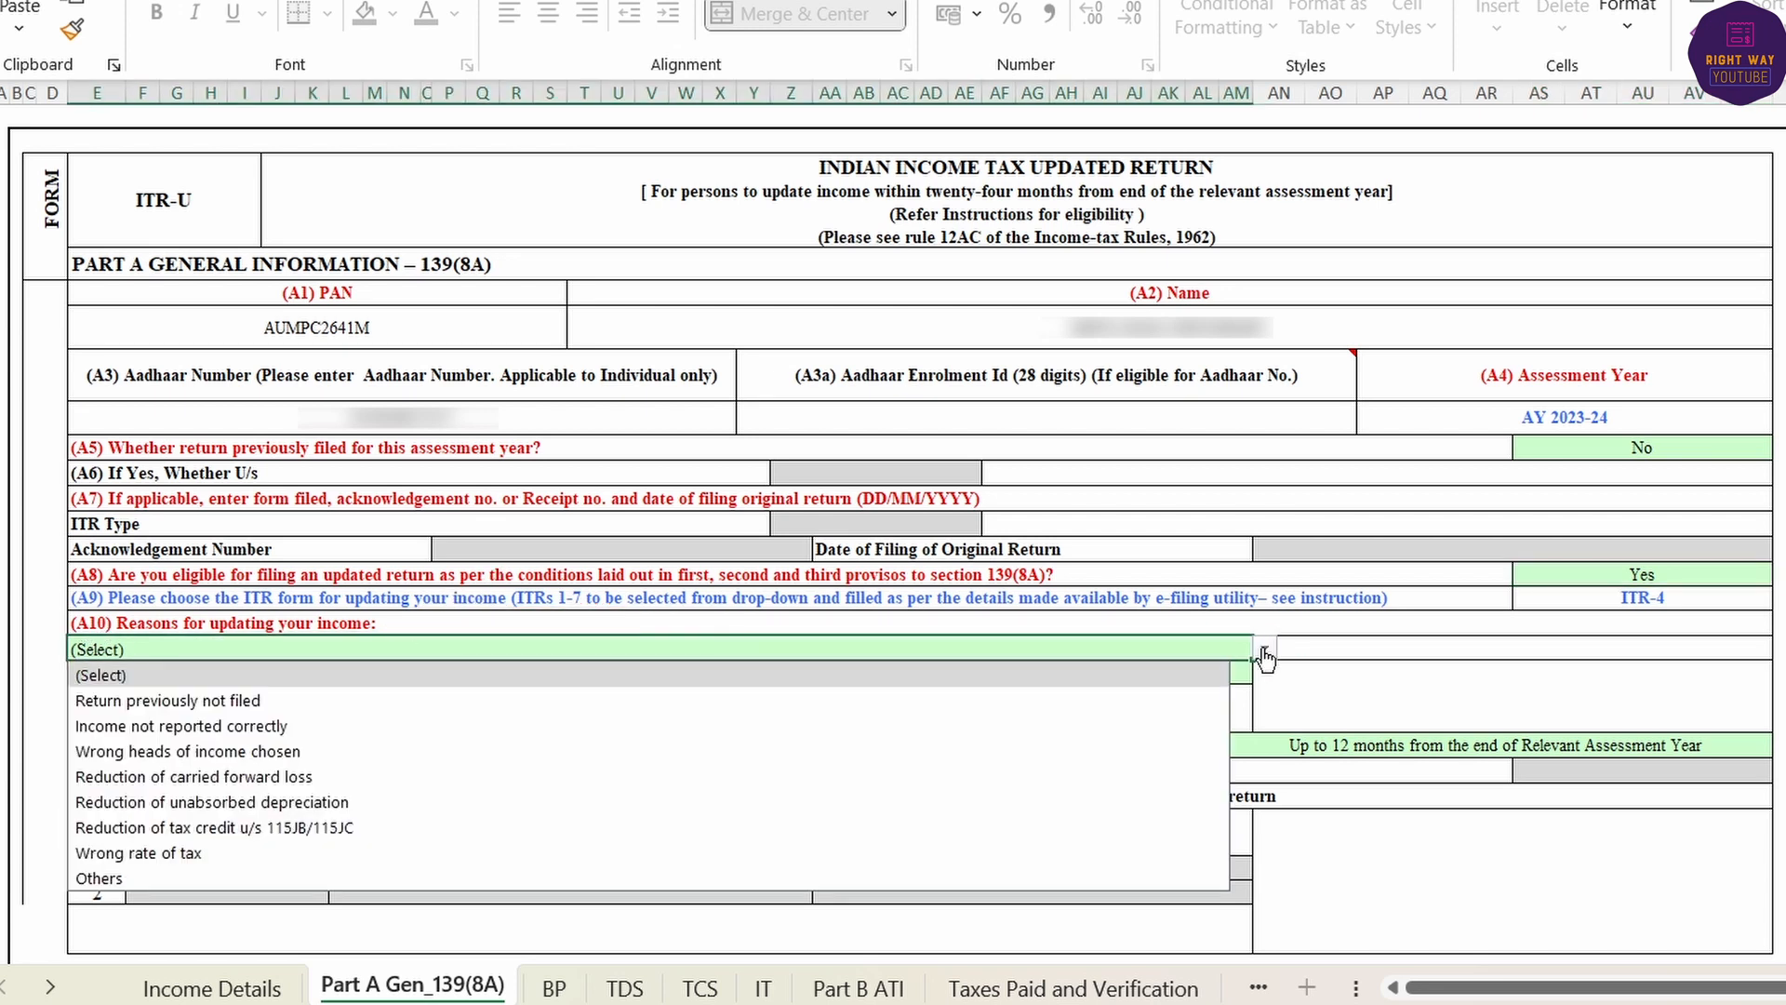
click(1036, 707)
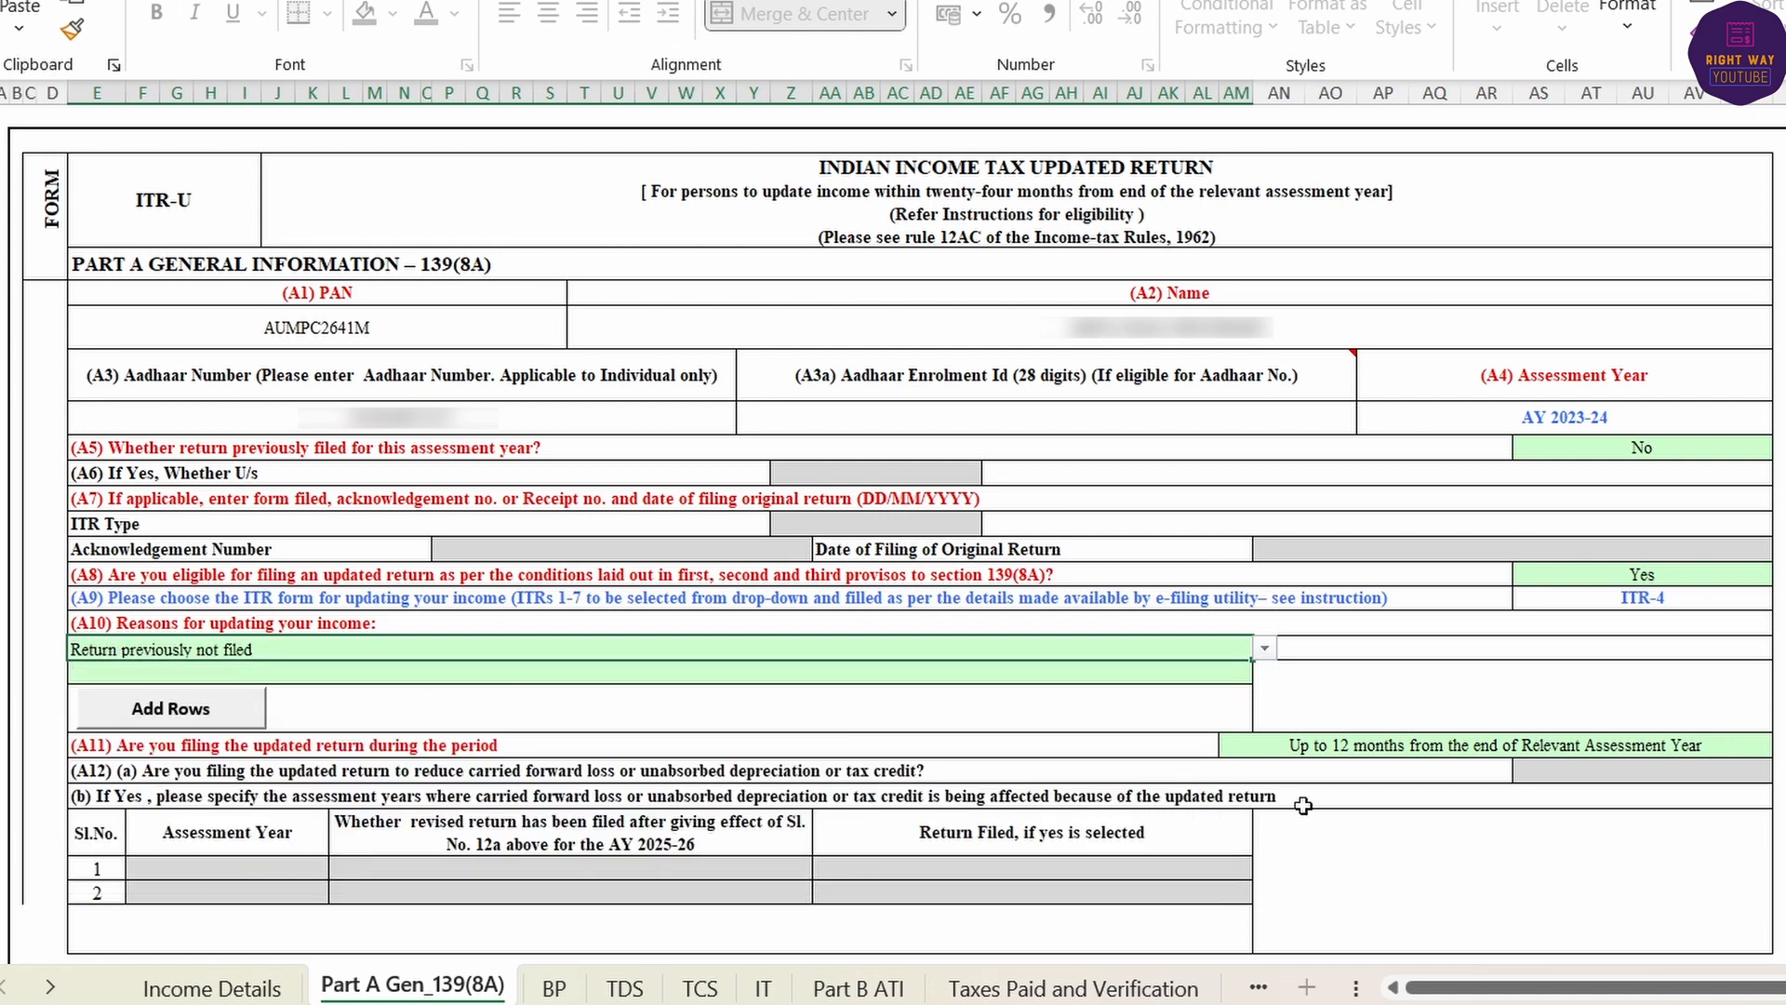
- Keep the A11 filing period at 'Up to 12 months' and validate the sheet successfully
click(1537, 745)
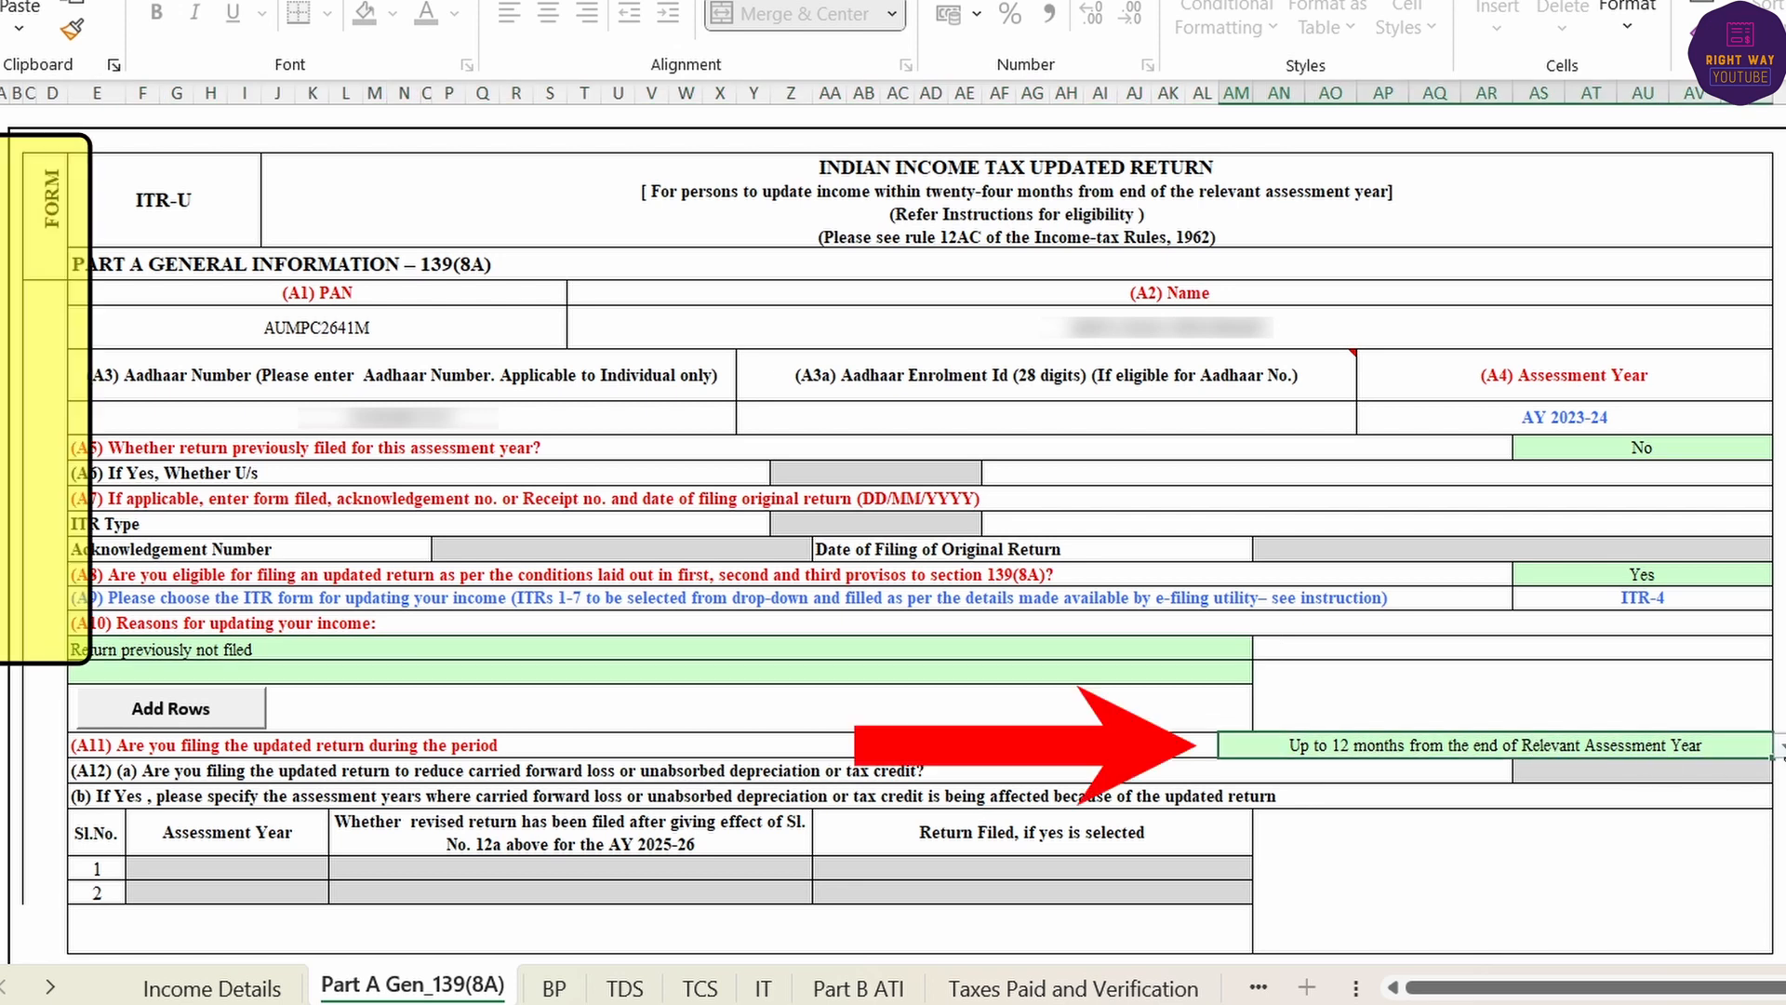
click(1779, 749)
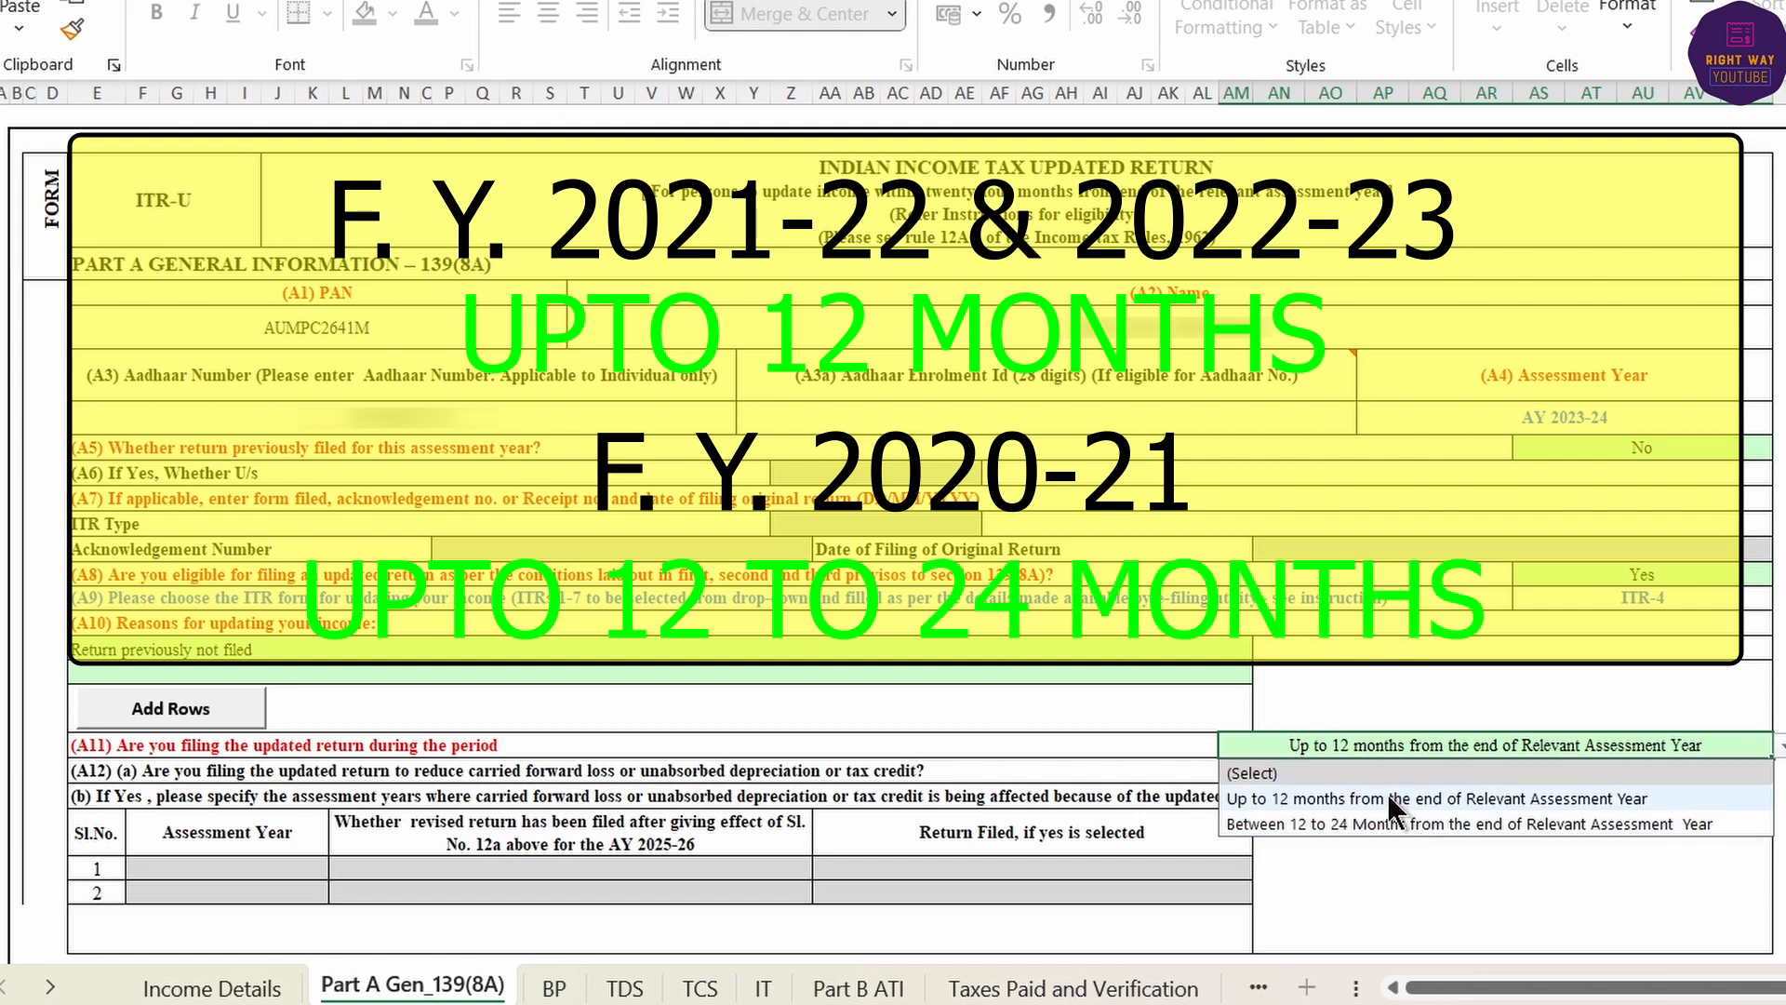
click(1344, 797)
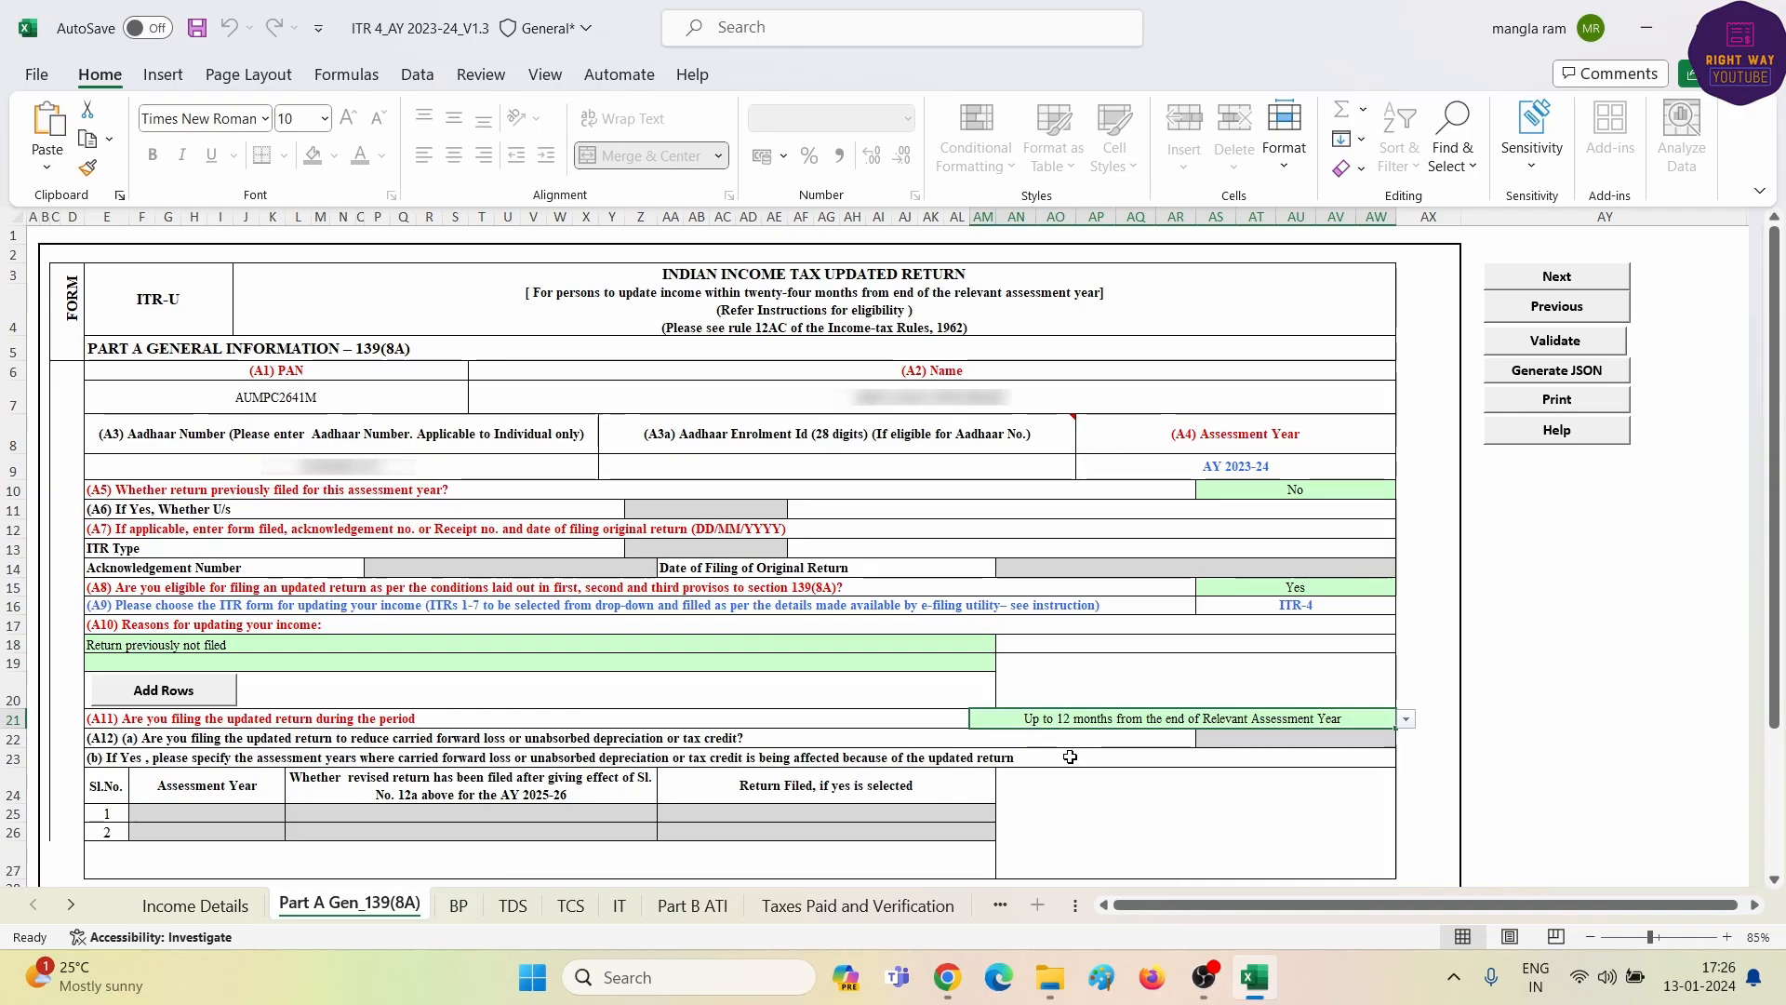
click(1553, 346)
click(938, 566)
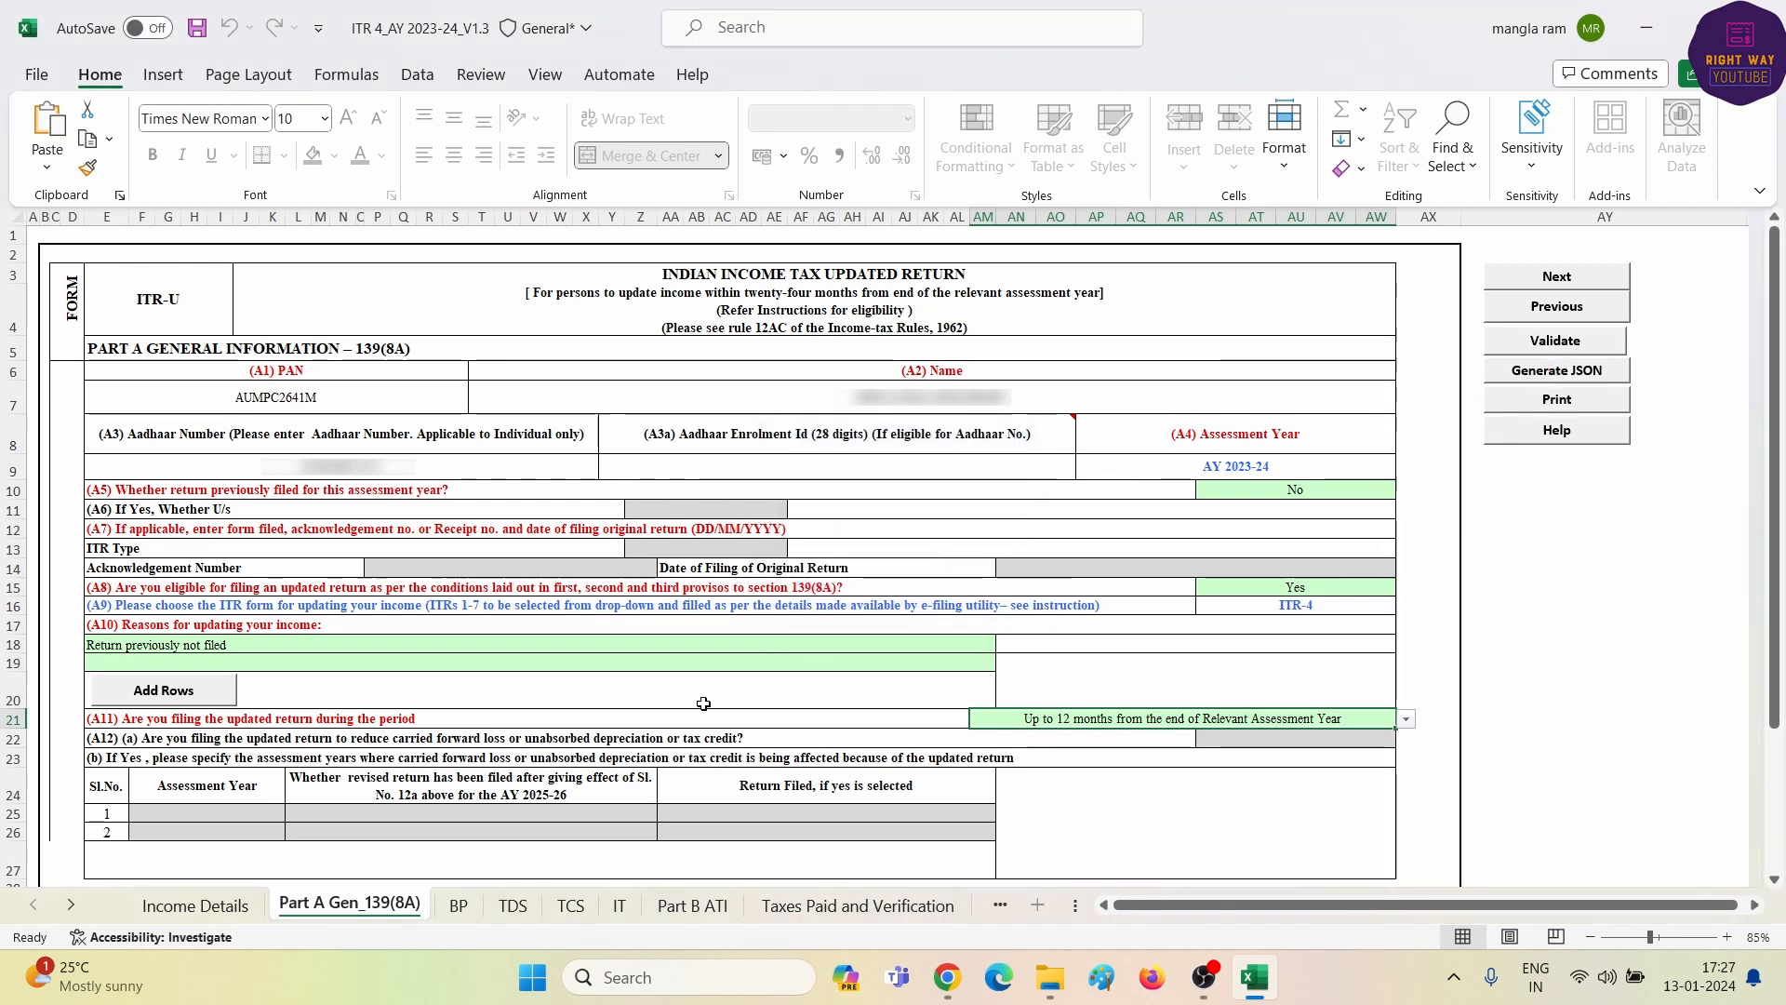
click(458, 904)
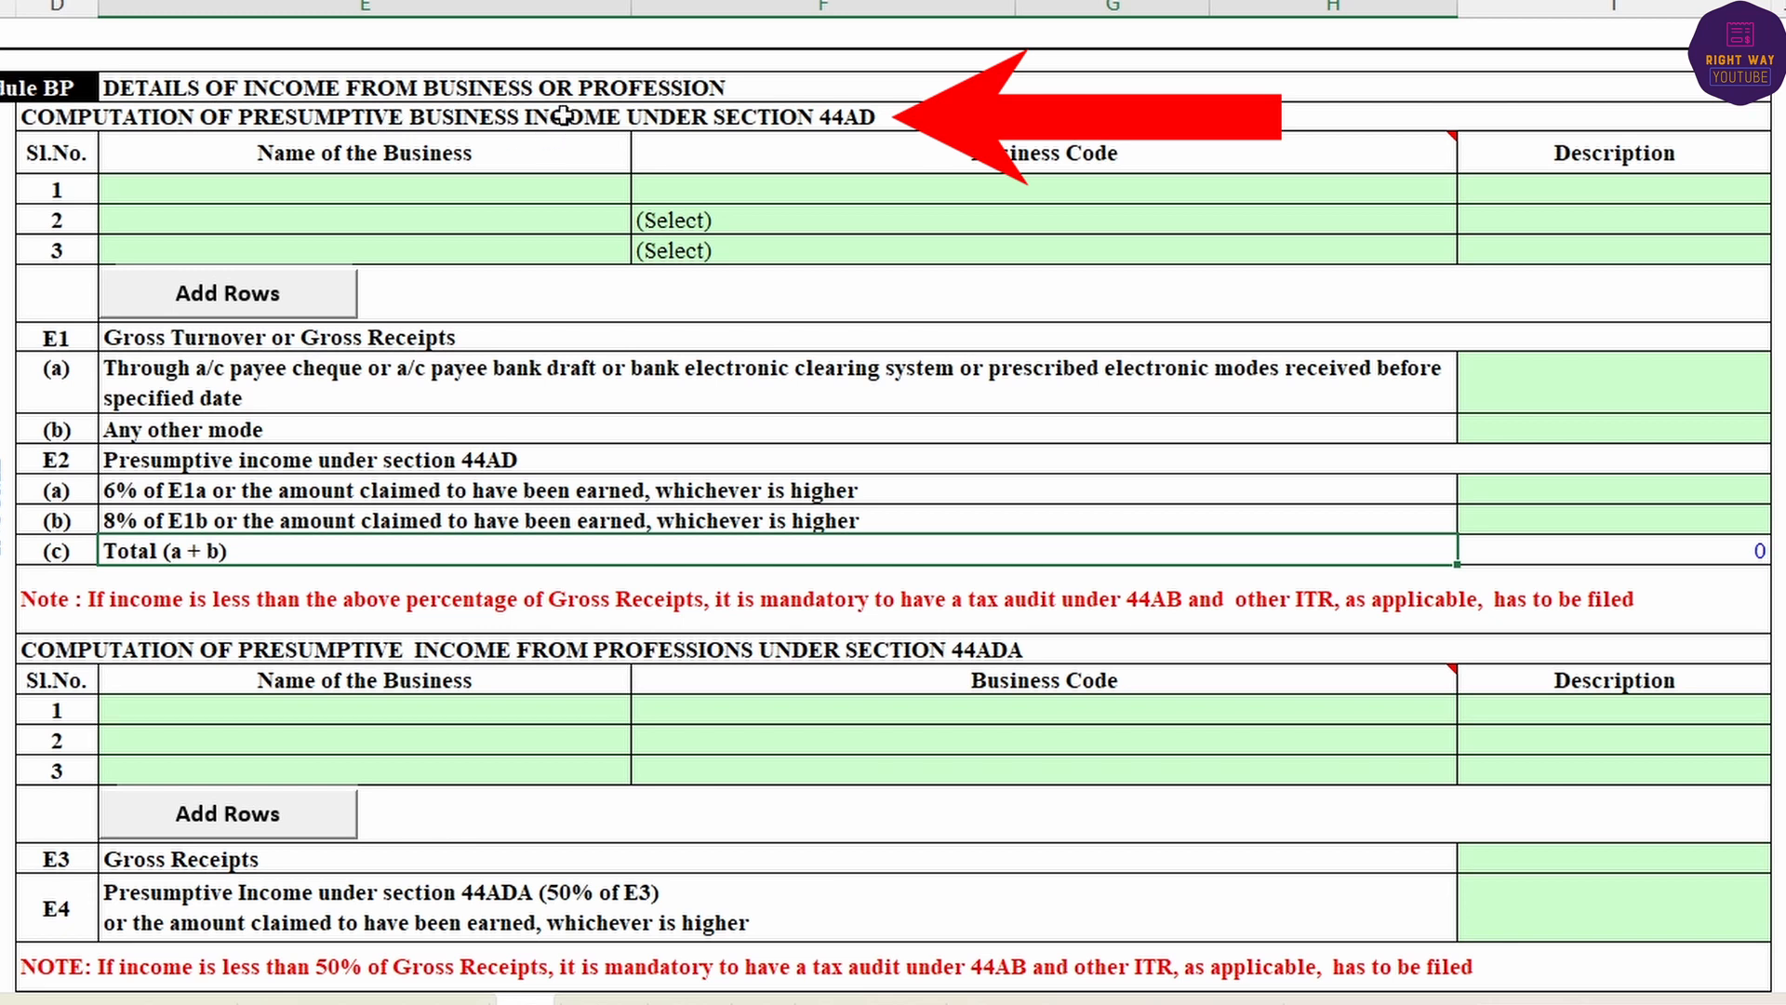
click(561, 124)
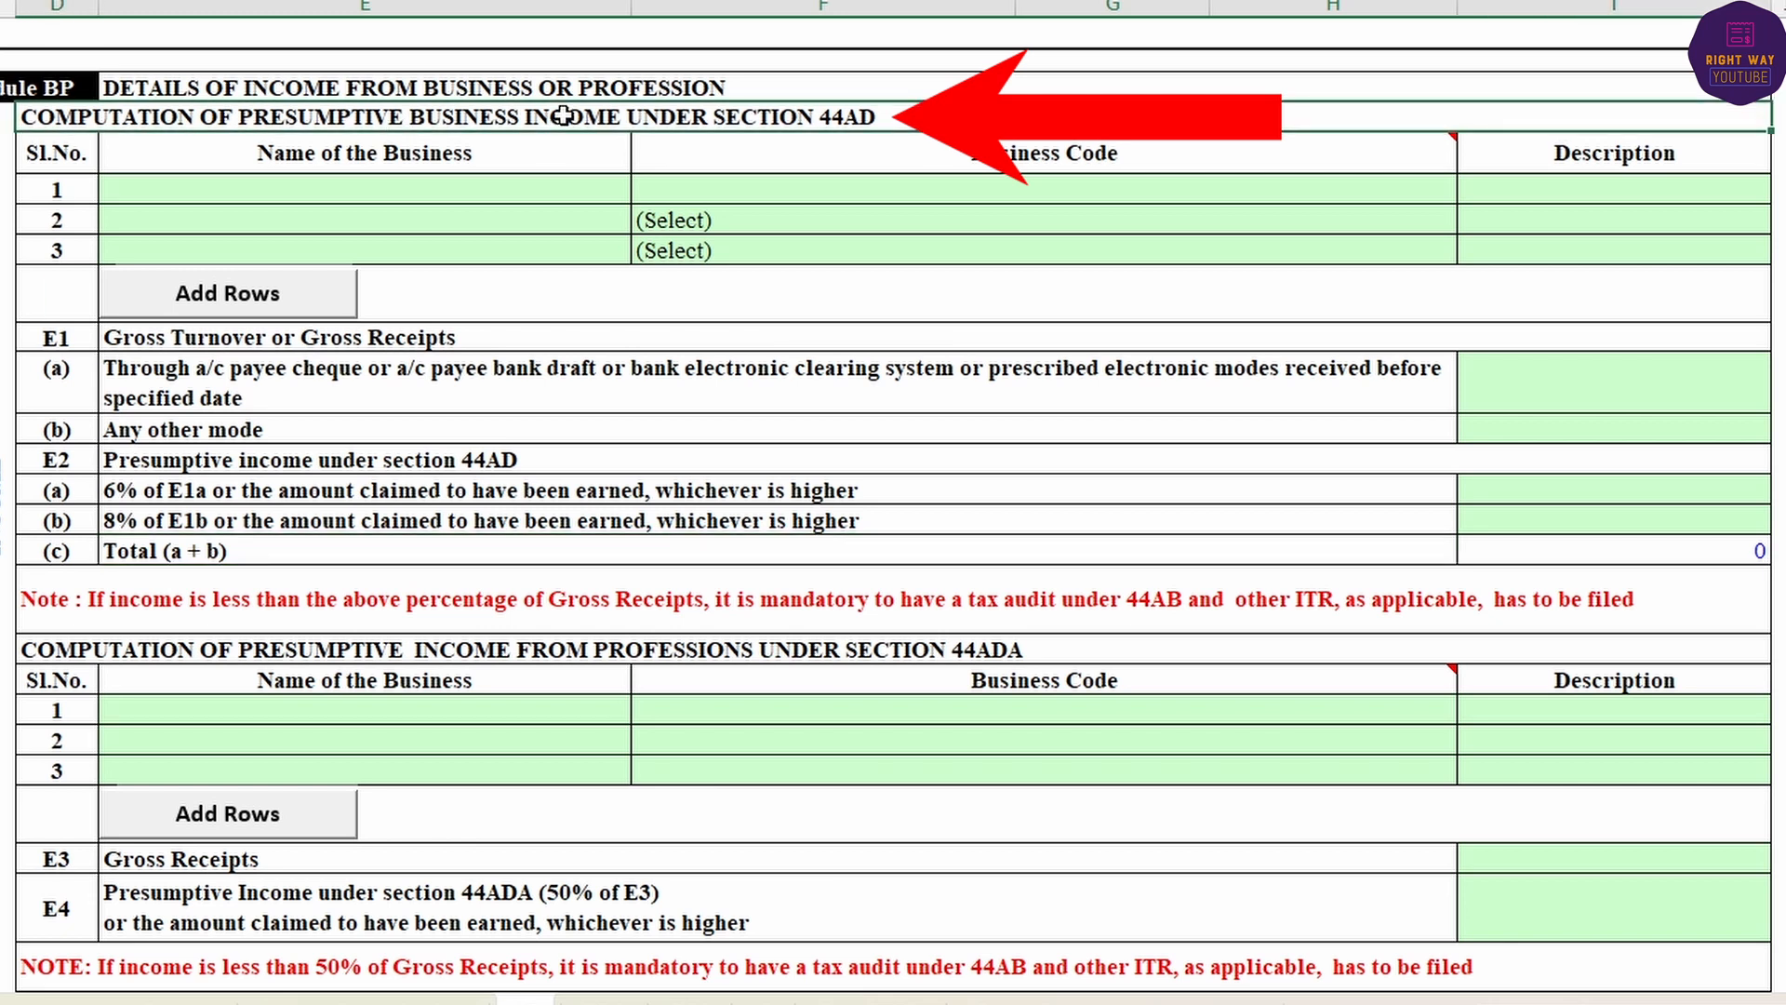
click(478, 658)
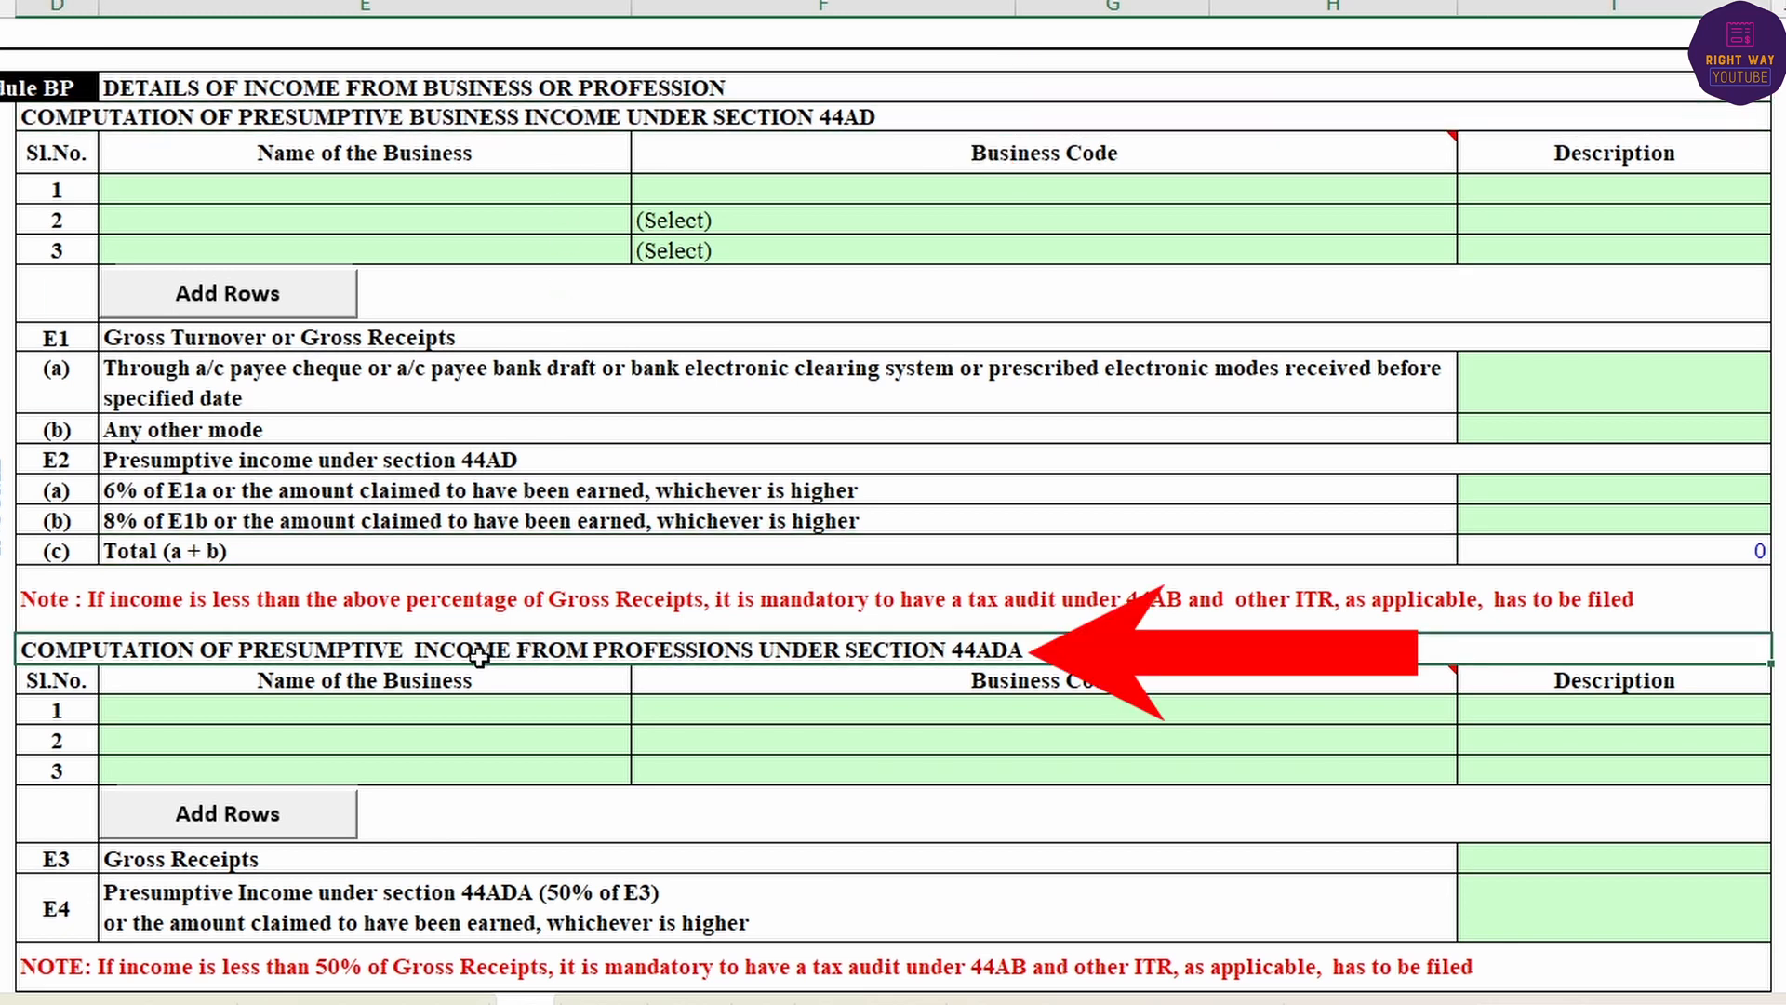
scroll(536, 728, down, 4)
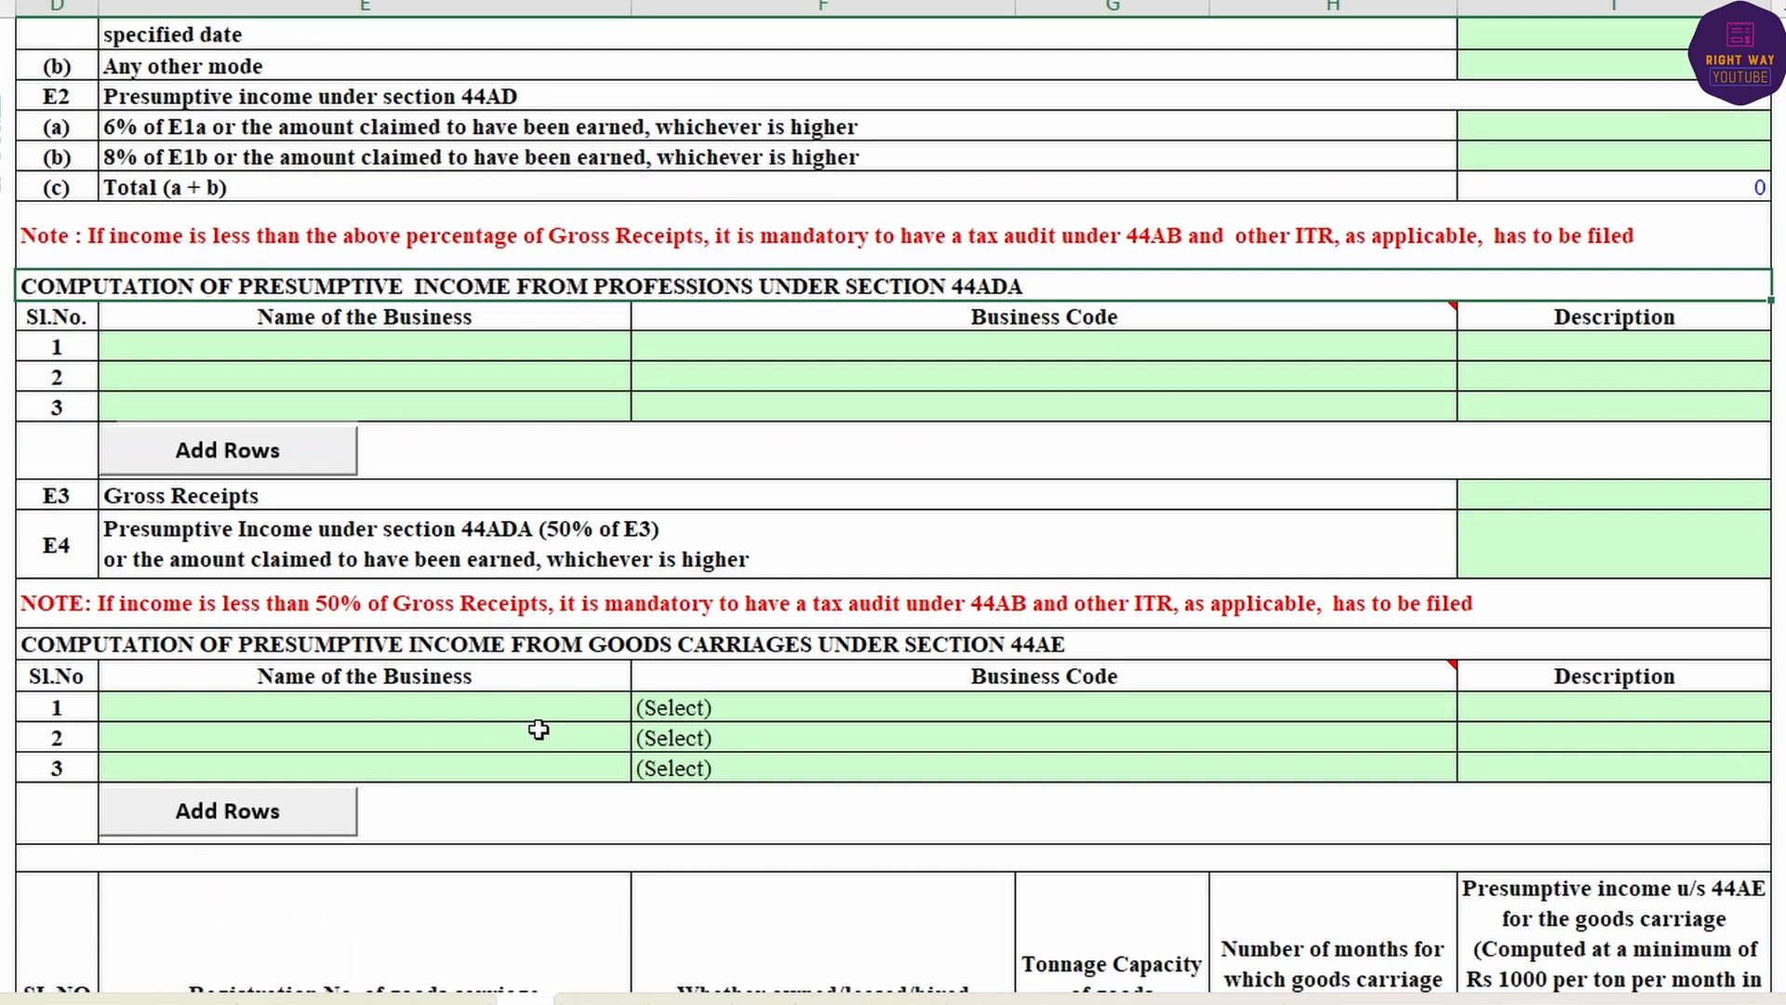
click(620, 642)
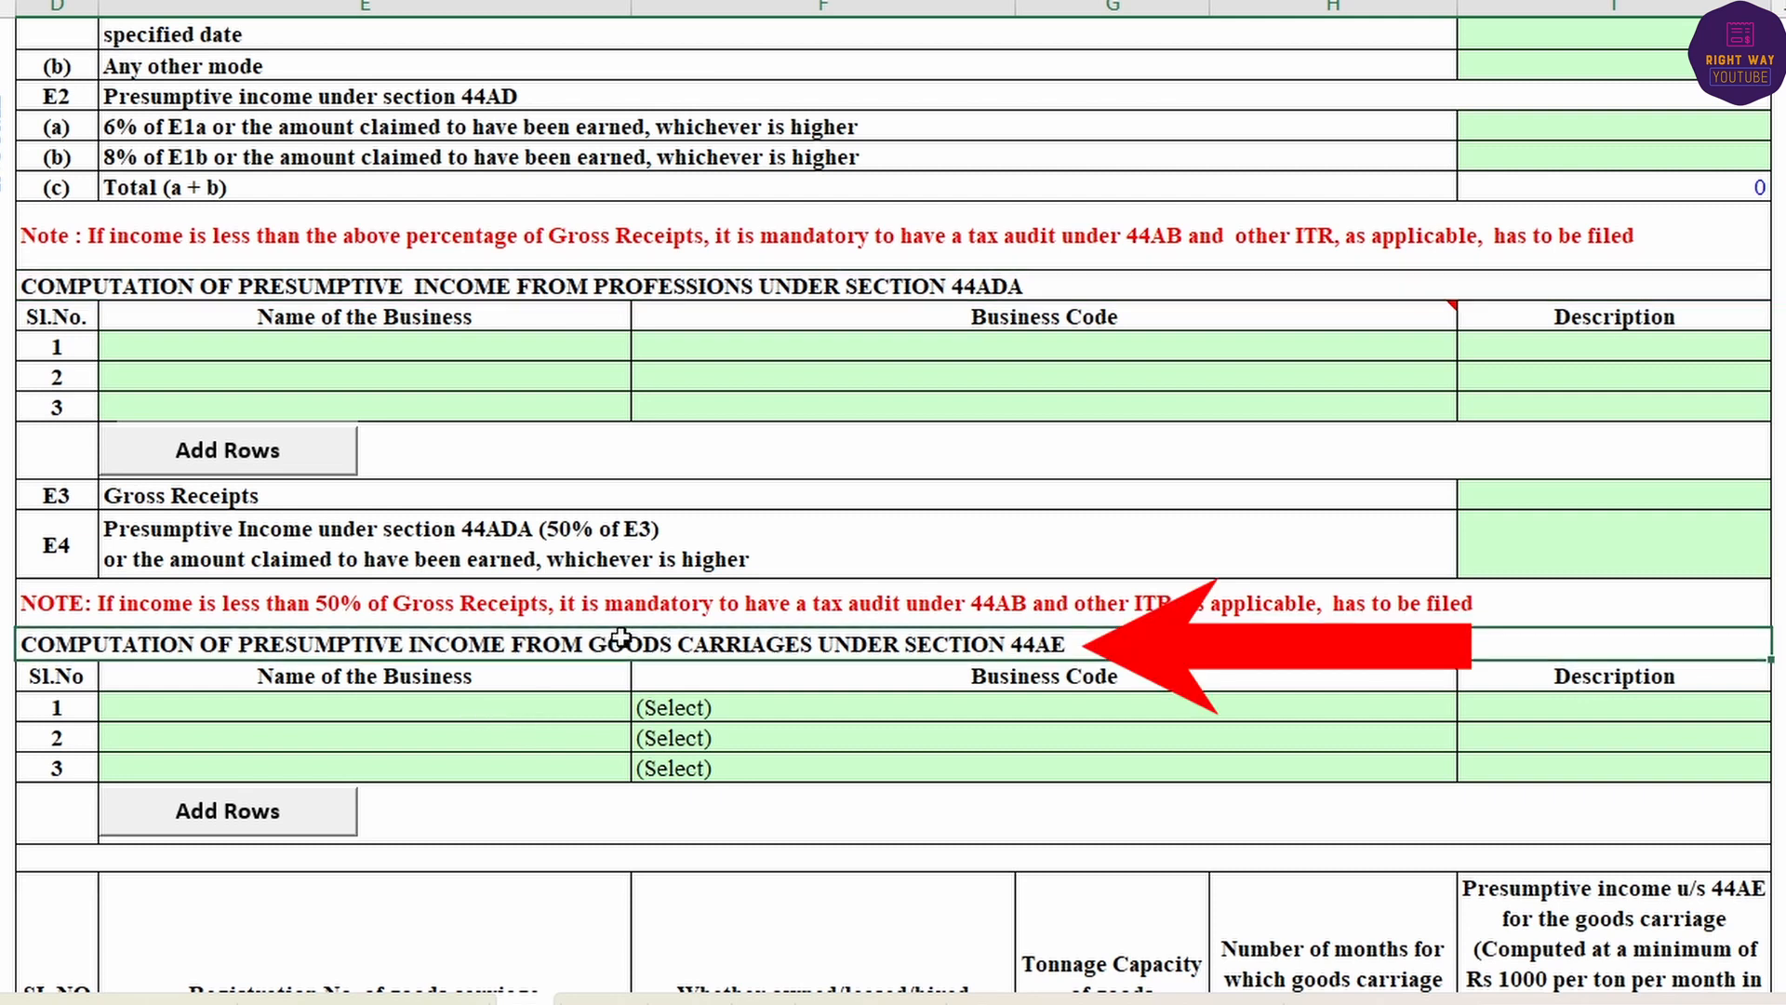
scroll(642, 780, up, 4)
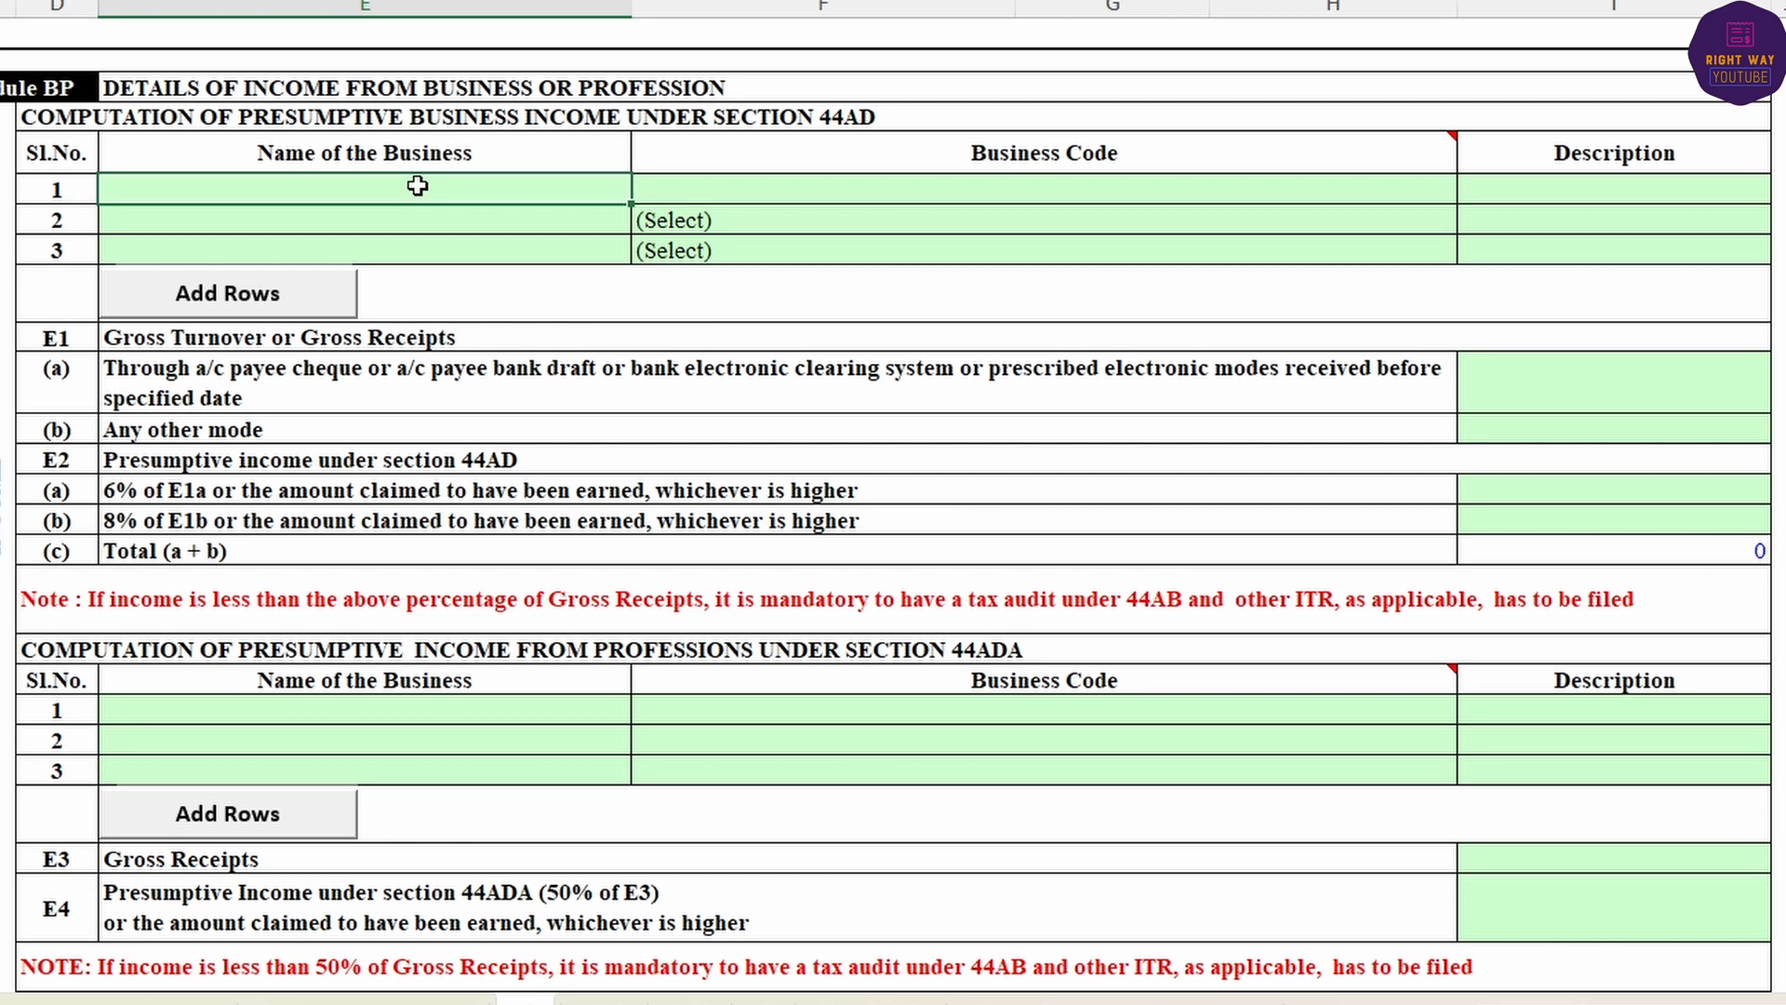
- Enter SHREE YADEE KIRANA STORE, code 09028-Retail sale of other products n.e.c, and description SALE OF KITRANA ITEM
text(SHREE YADEE KIRANA STORE)
key(Tab)
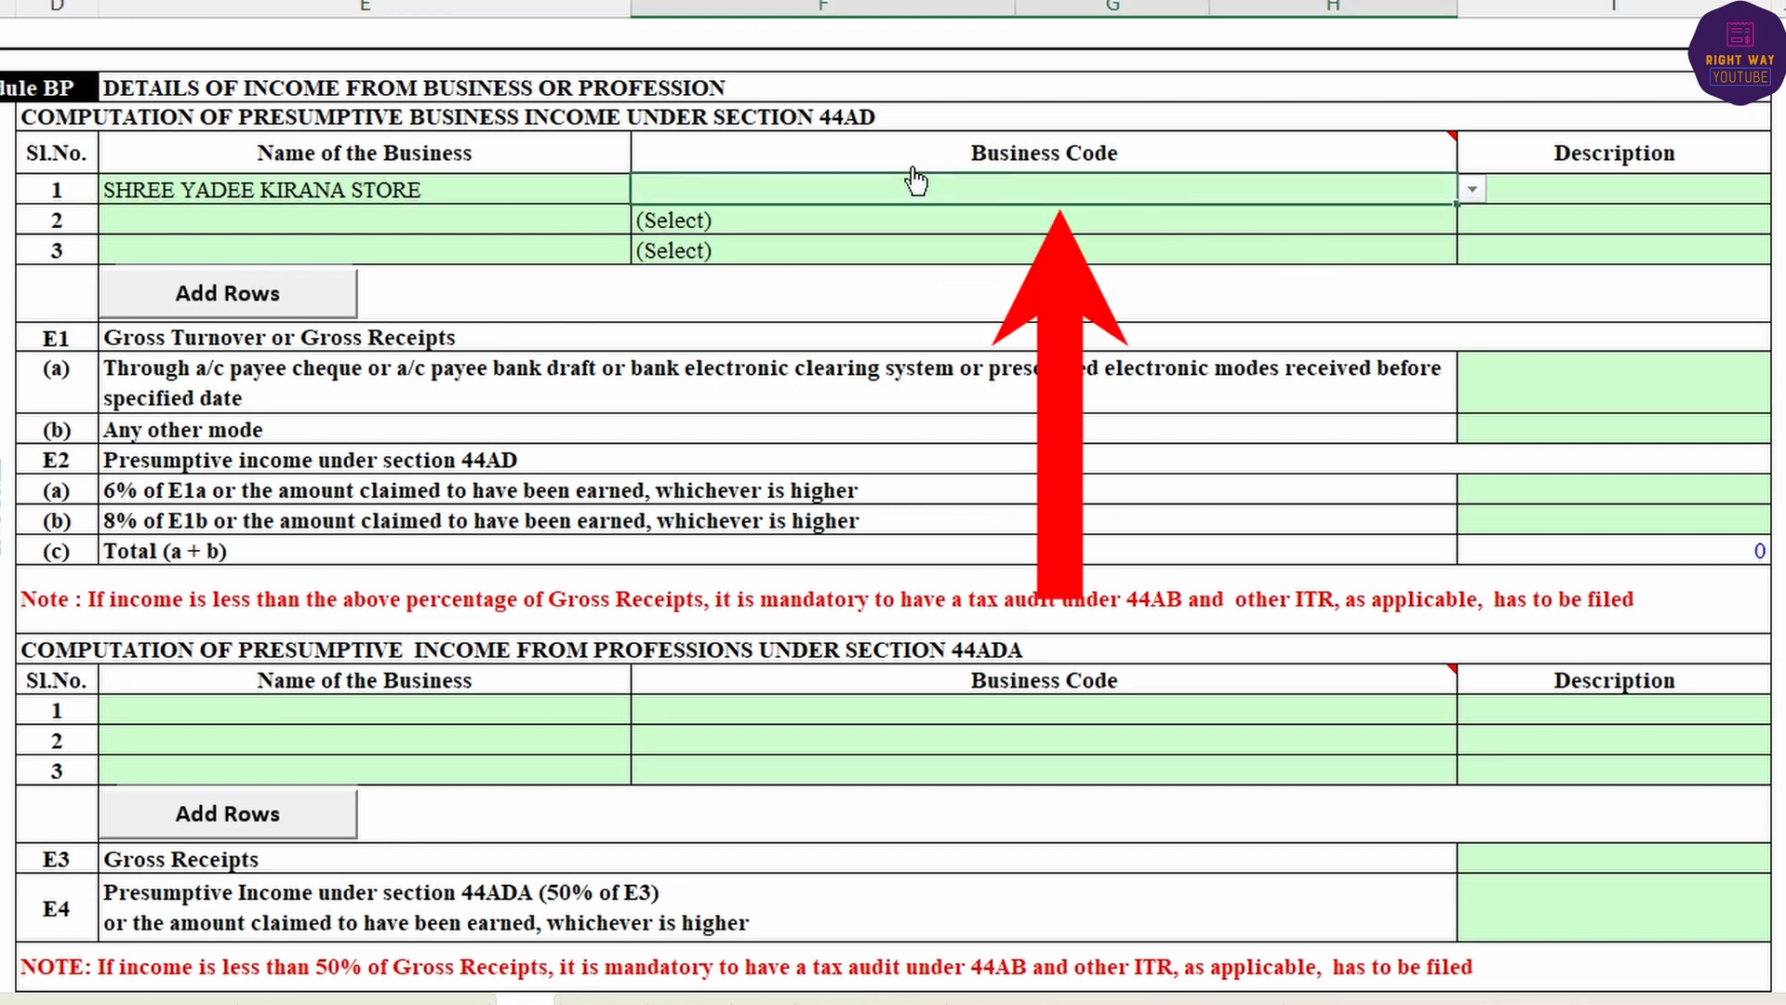
click(1473, 190)
click(1146, 187)
key(alt+Down)
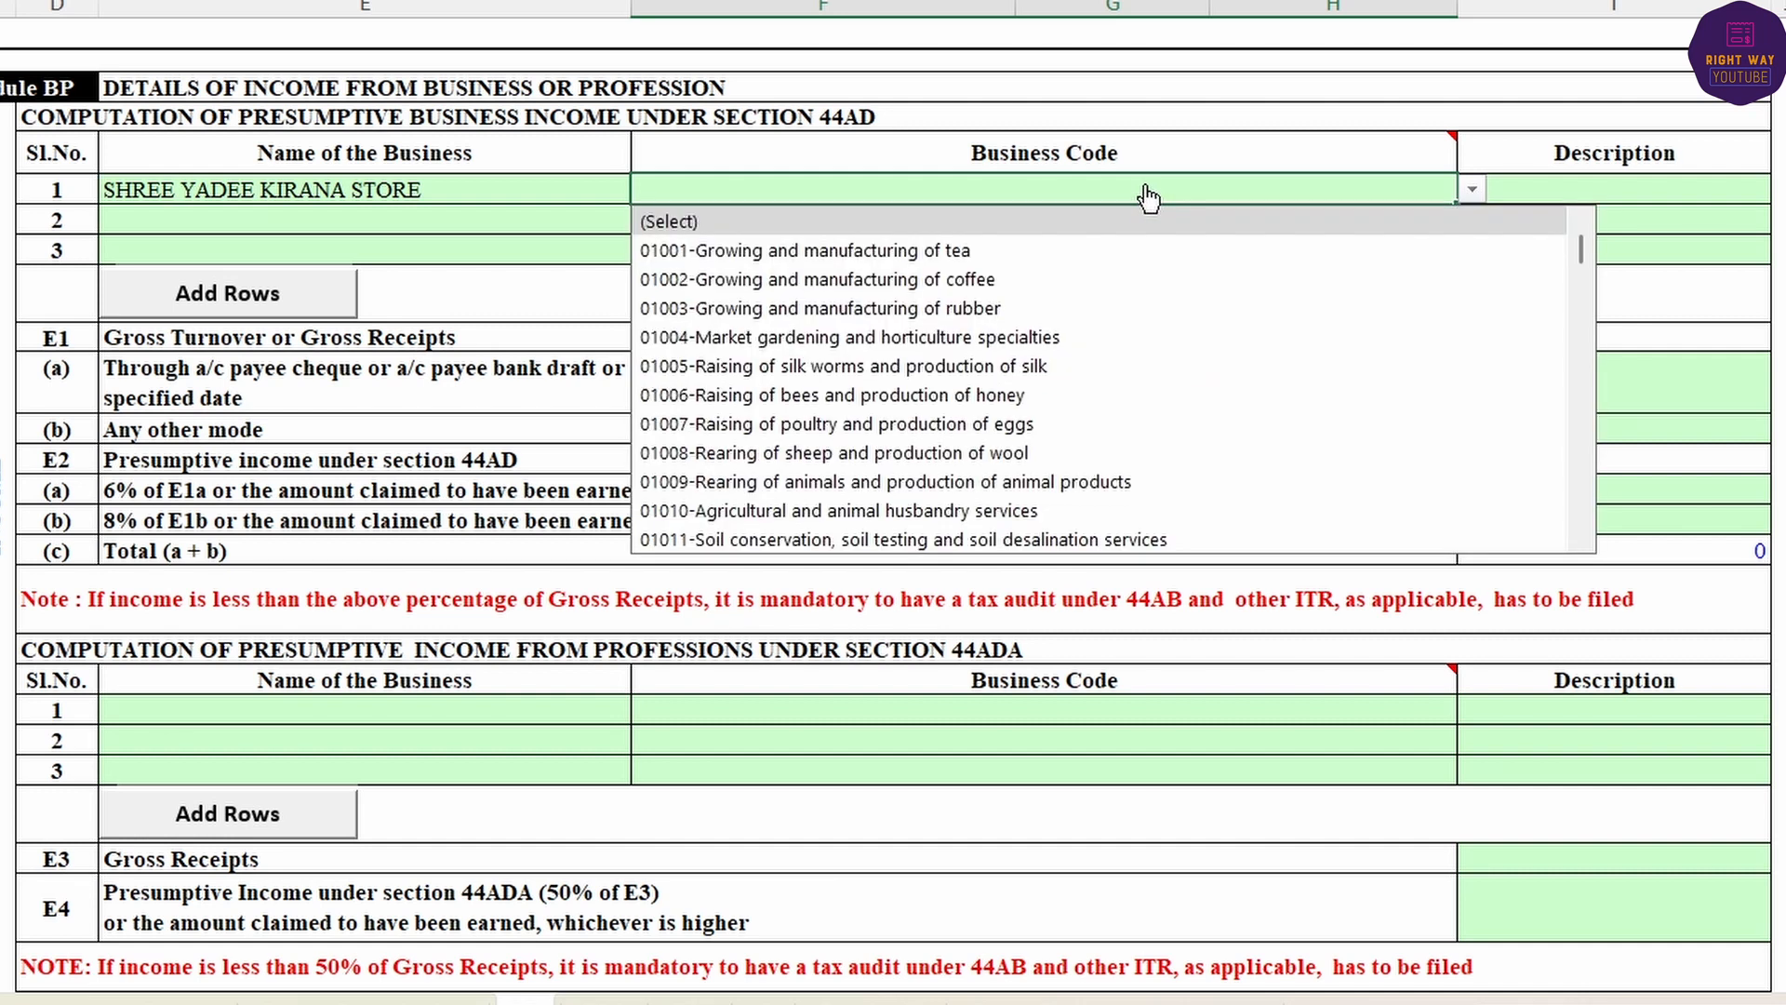
text(S)
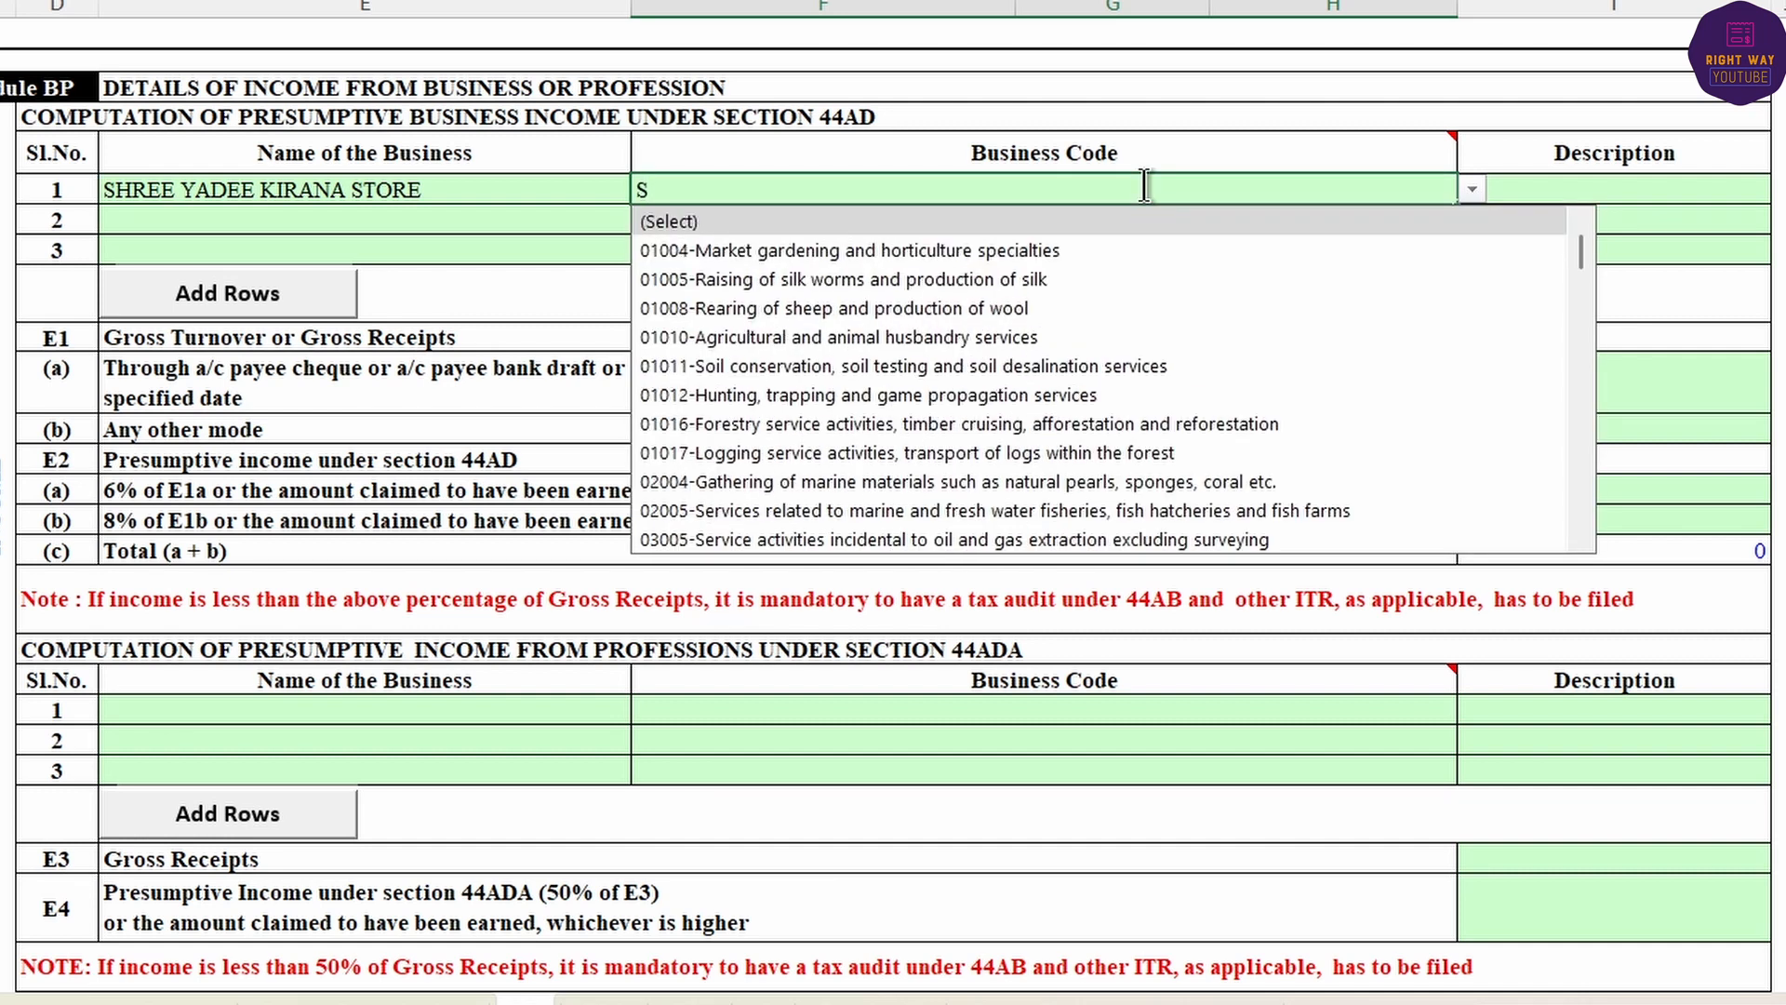
text(ALE)
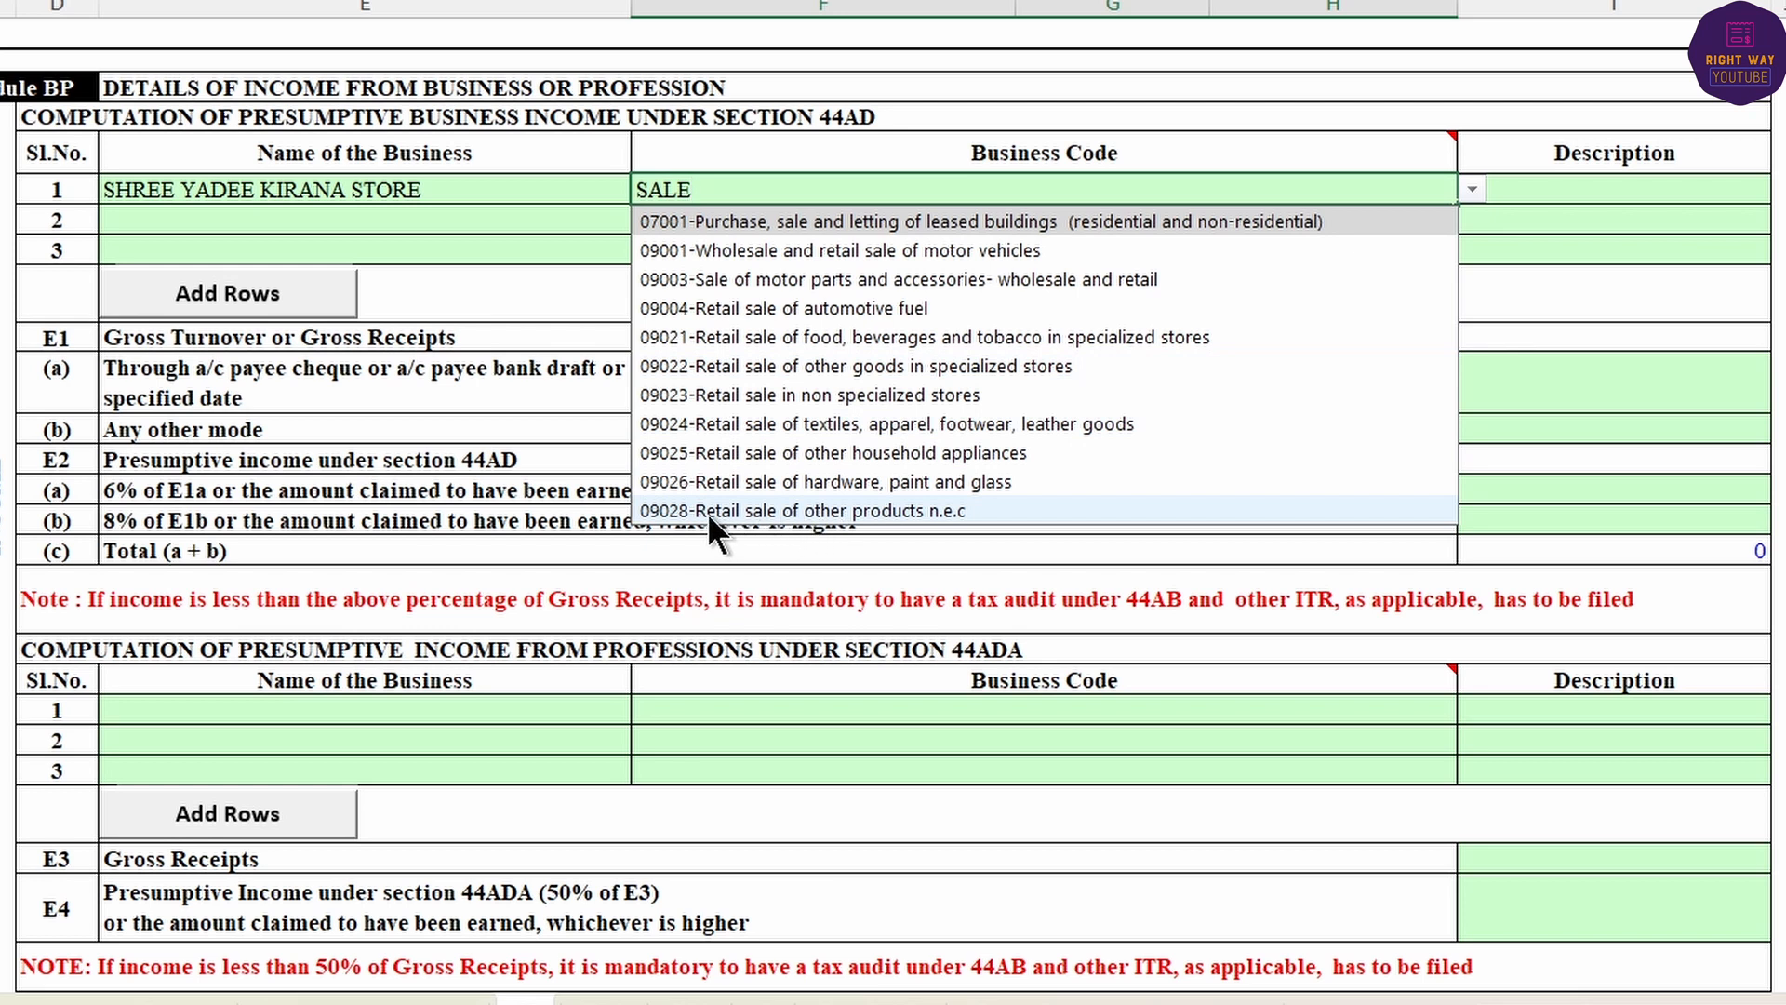
click(906, 508)
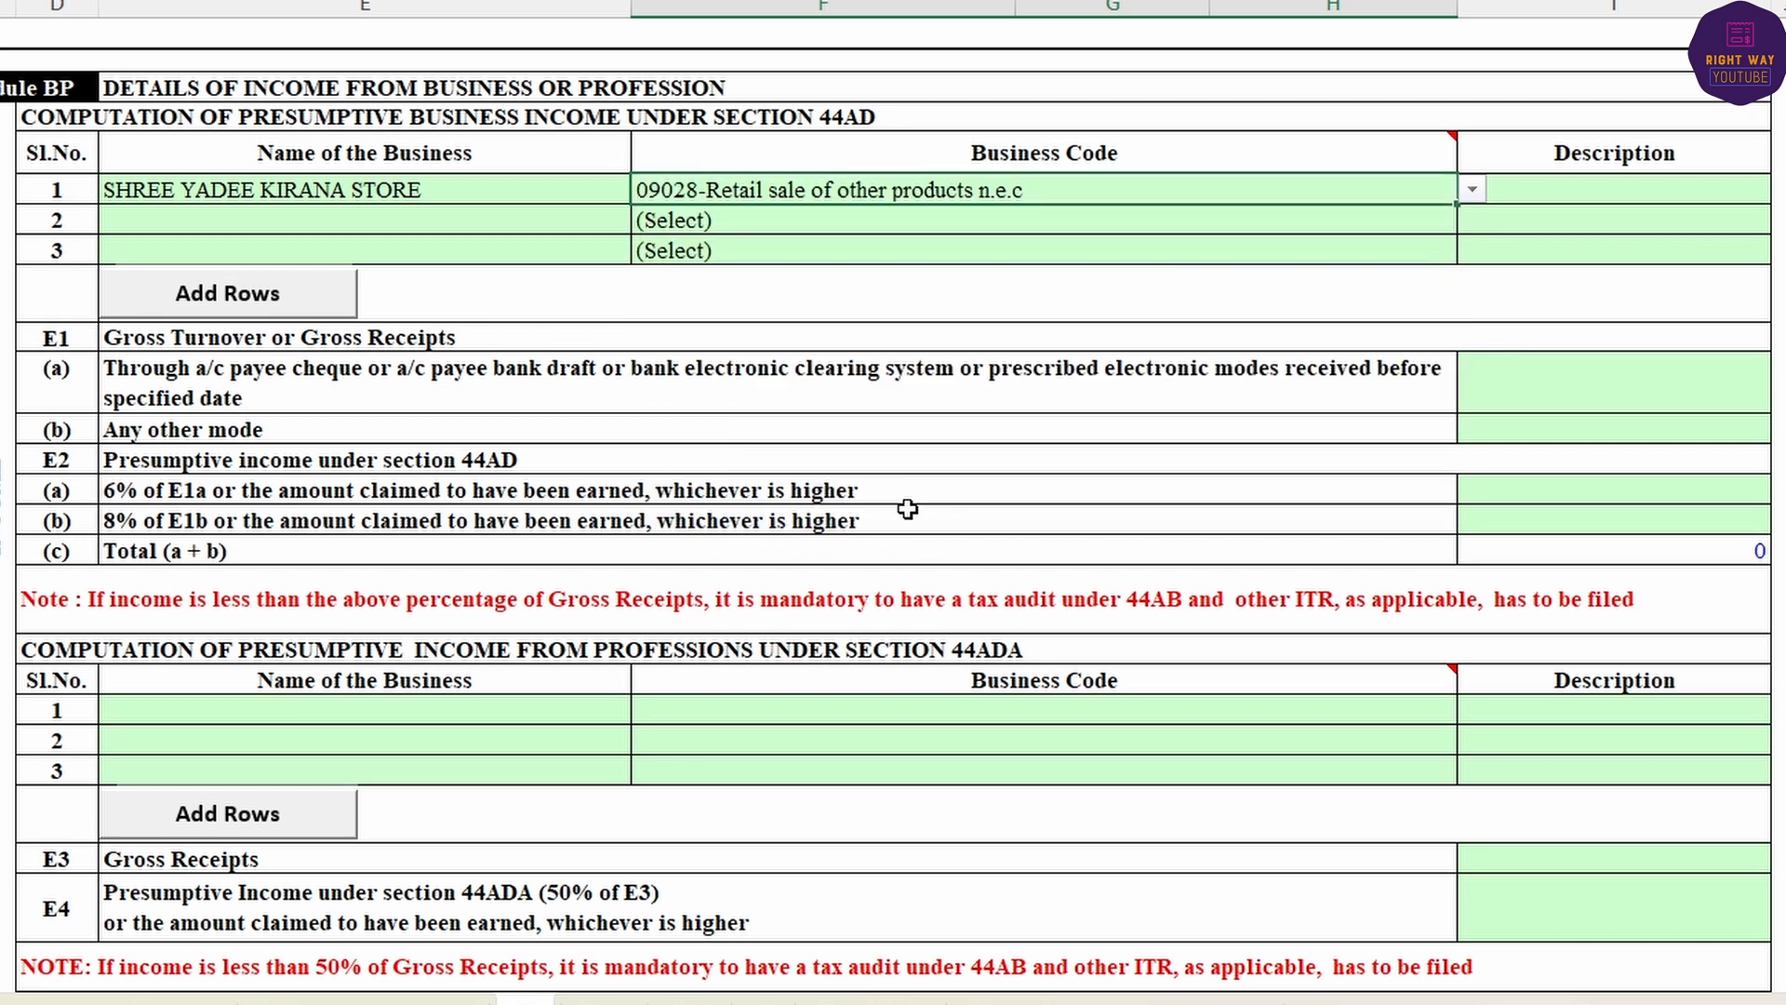
click(1593, 198)
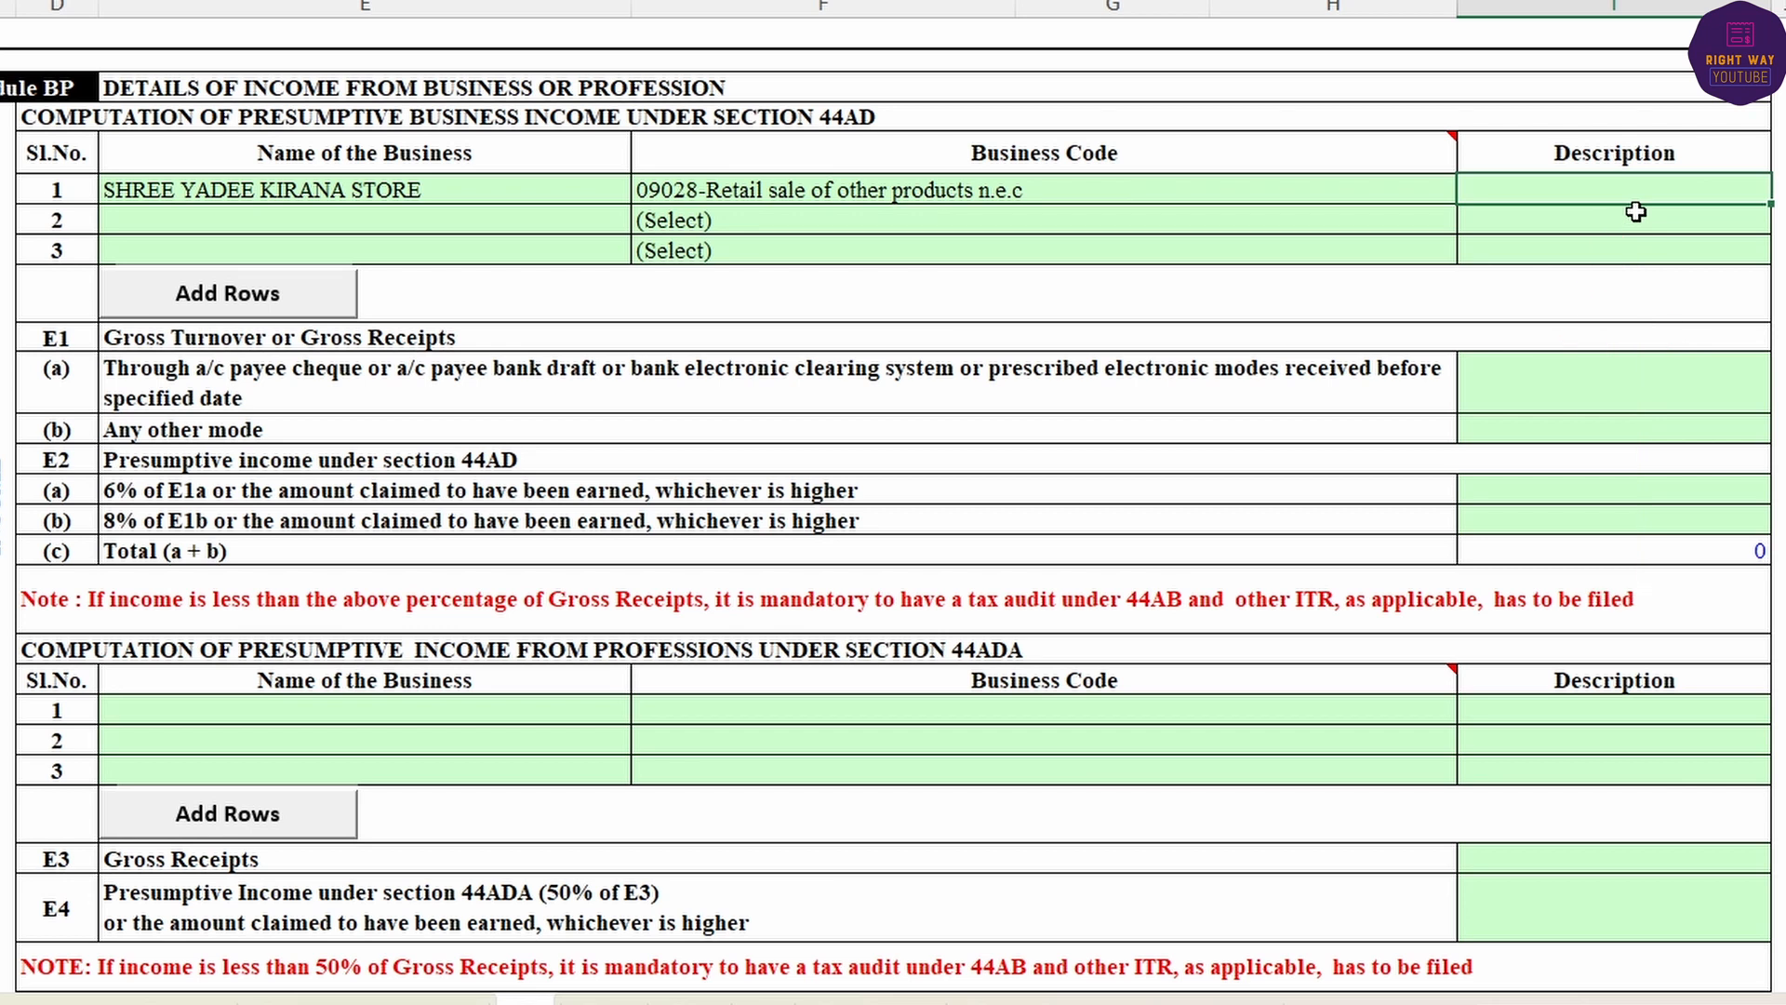
text(SALE OF KITRANA ITEM)
key(Tab)
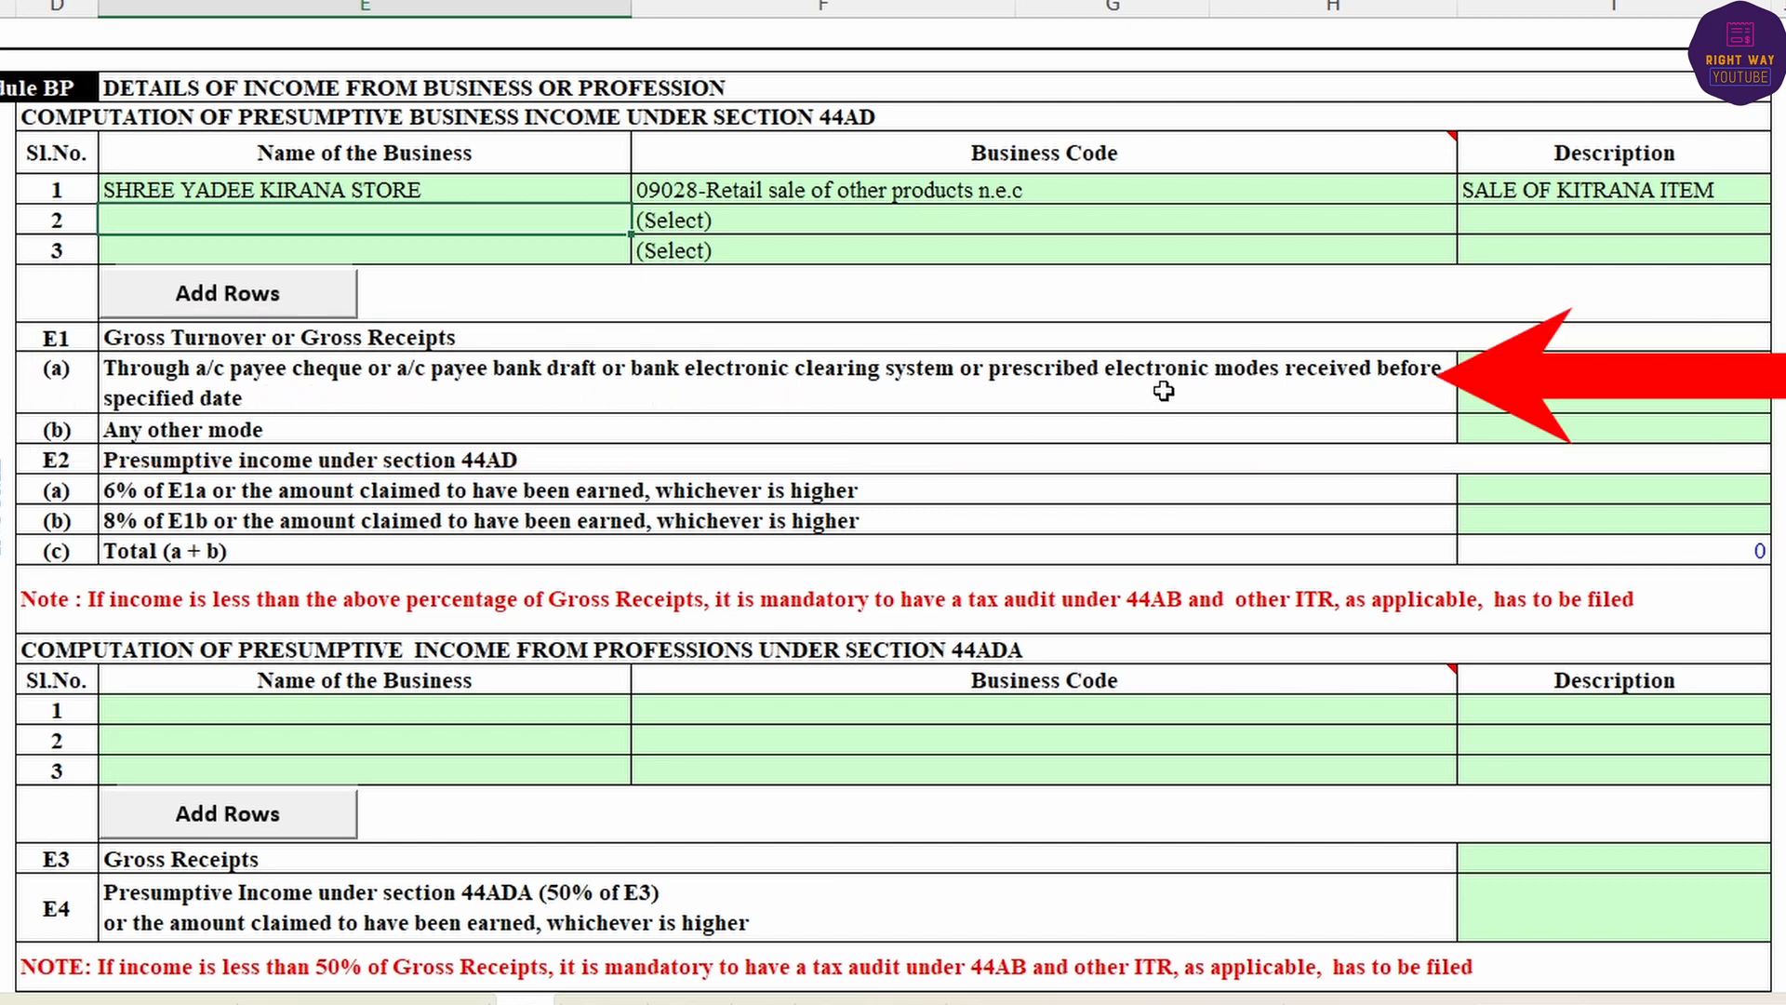
- Enter 3850000 in E1(a), 850000 in E1(b), and 300000 presumptive income in E2(a)
click(1555, 379)
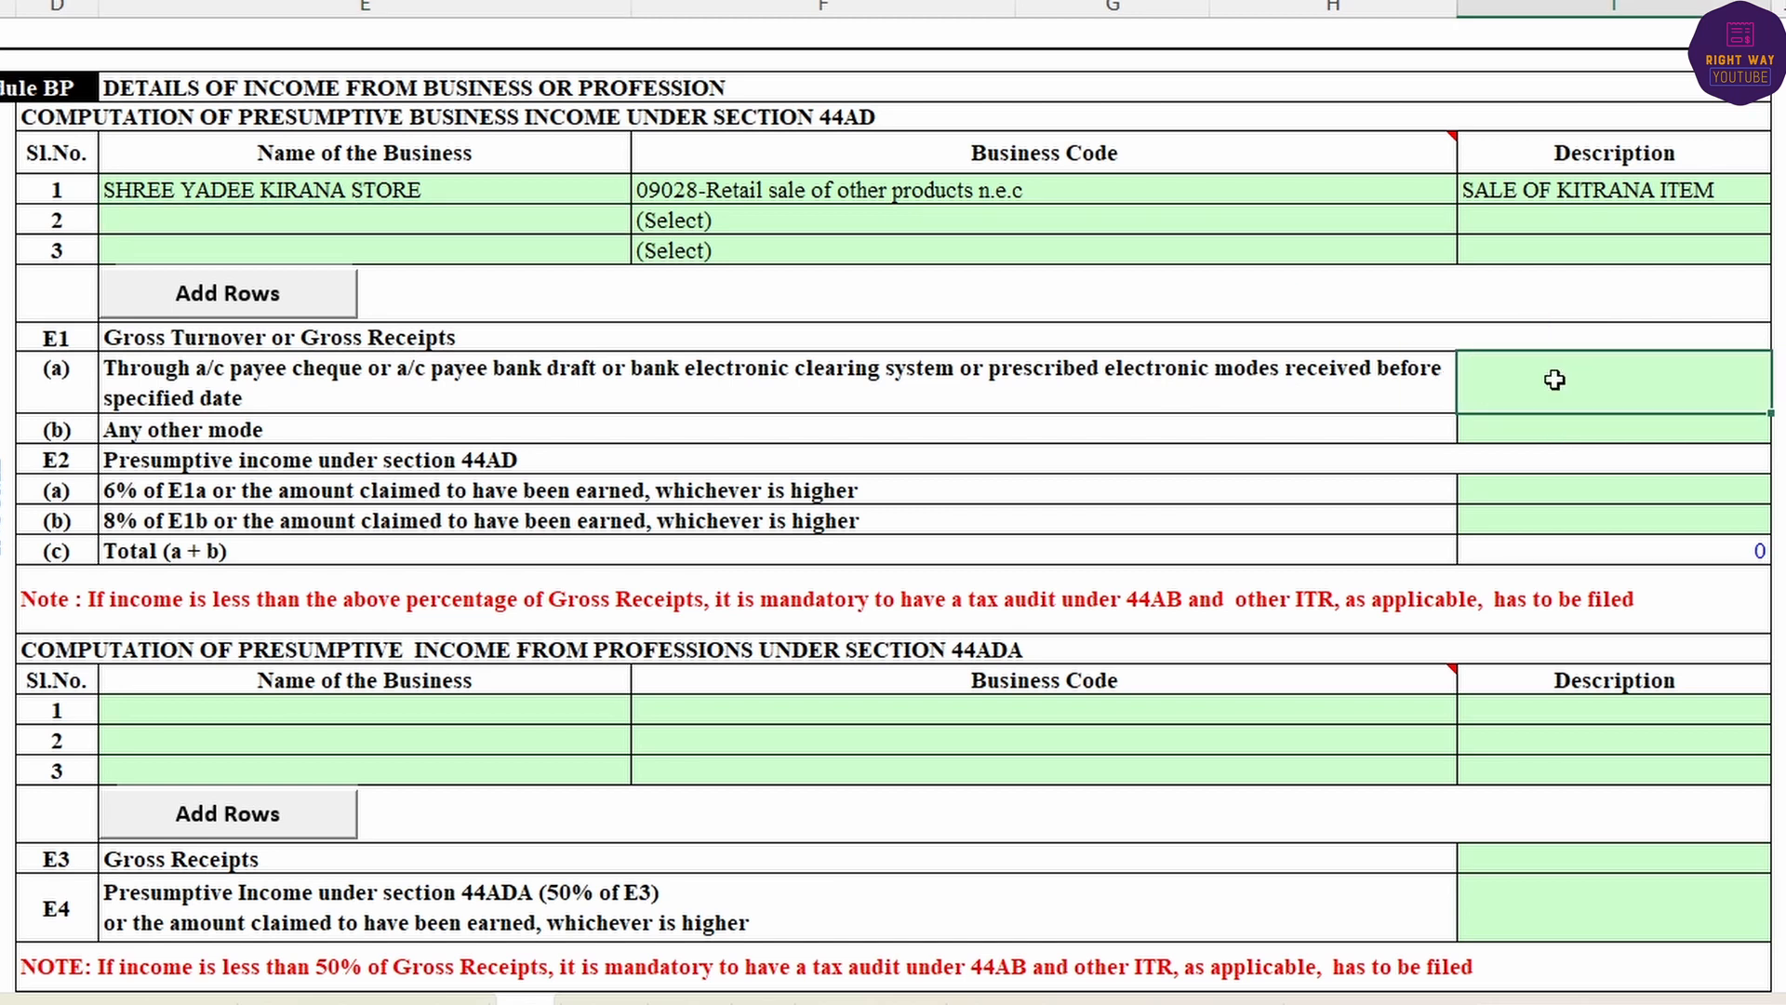
text(3850000)
key(Return)
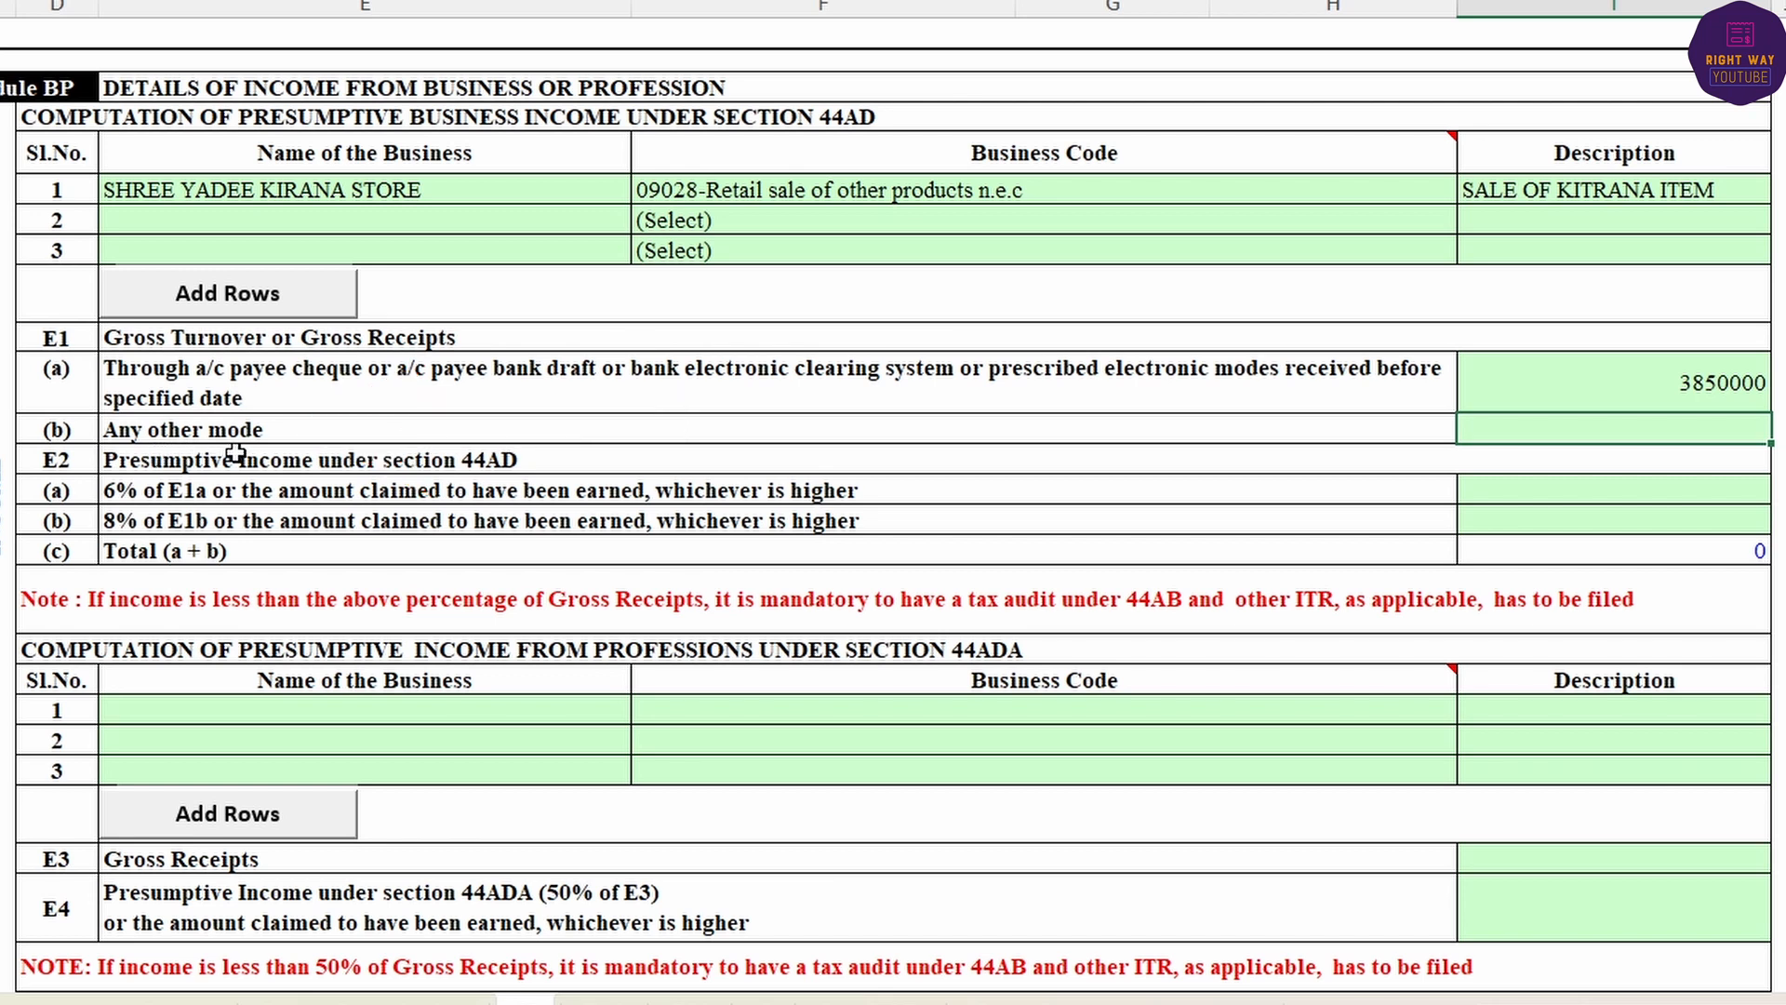
text(850000)
key(Return)
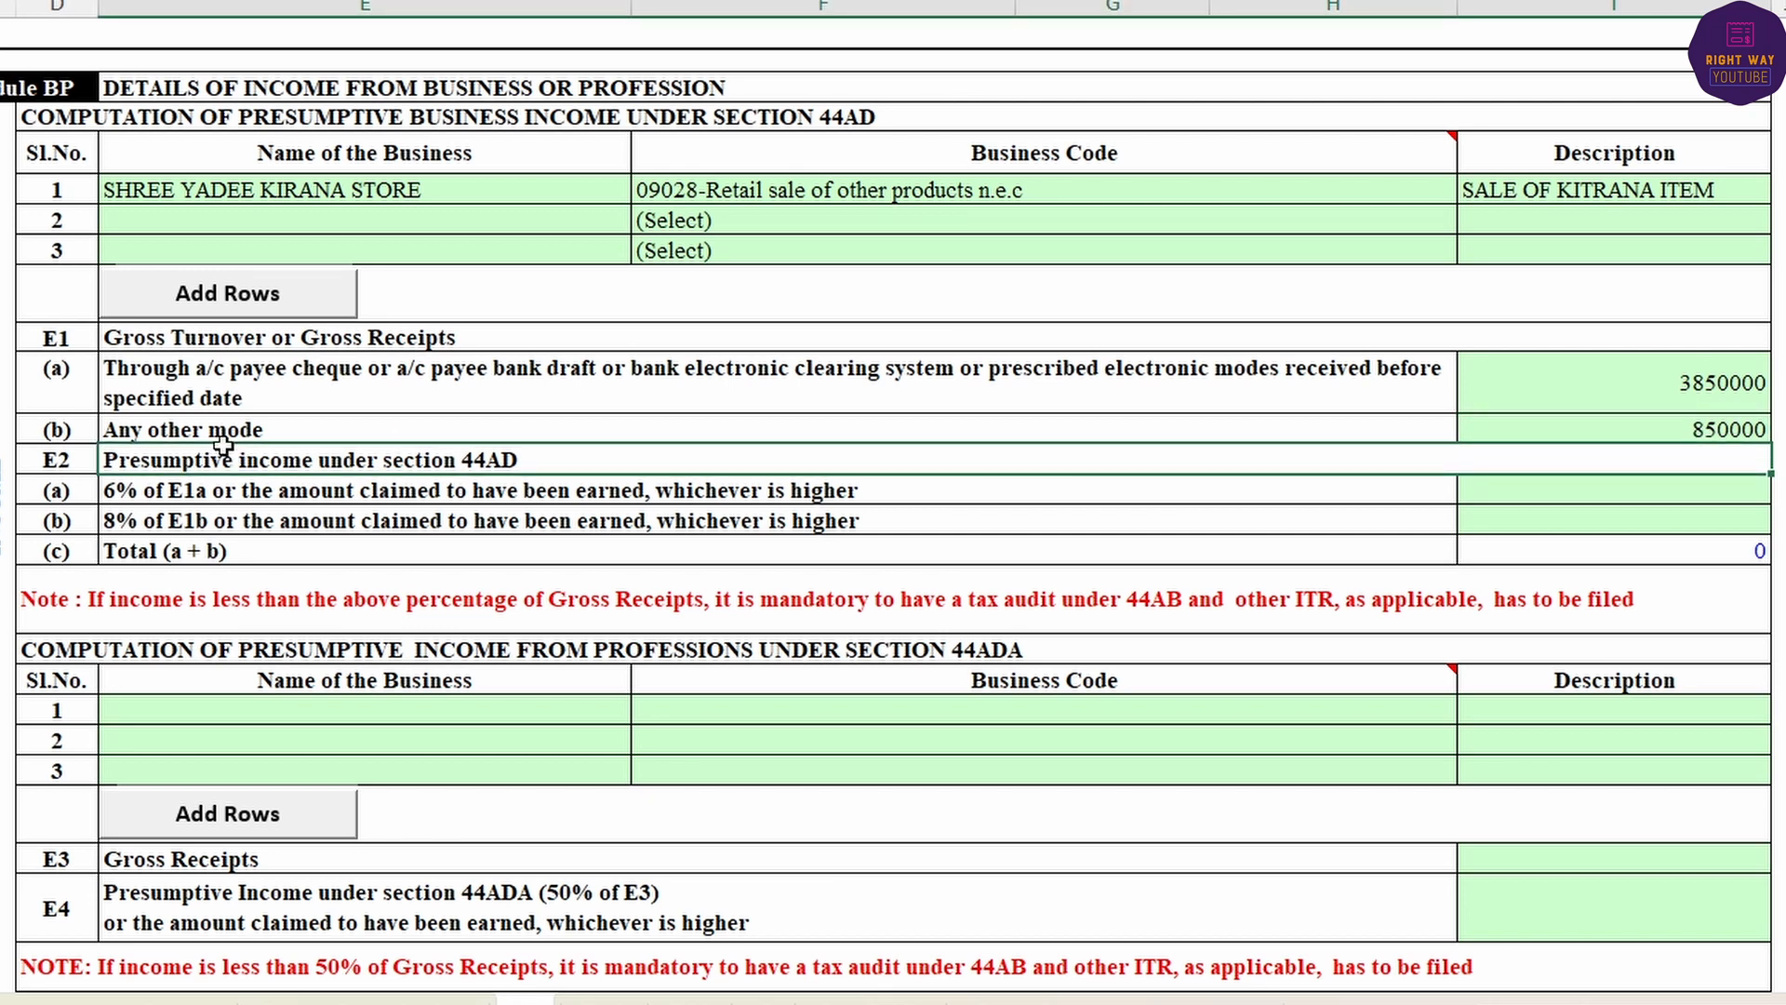
key(Return)
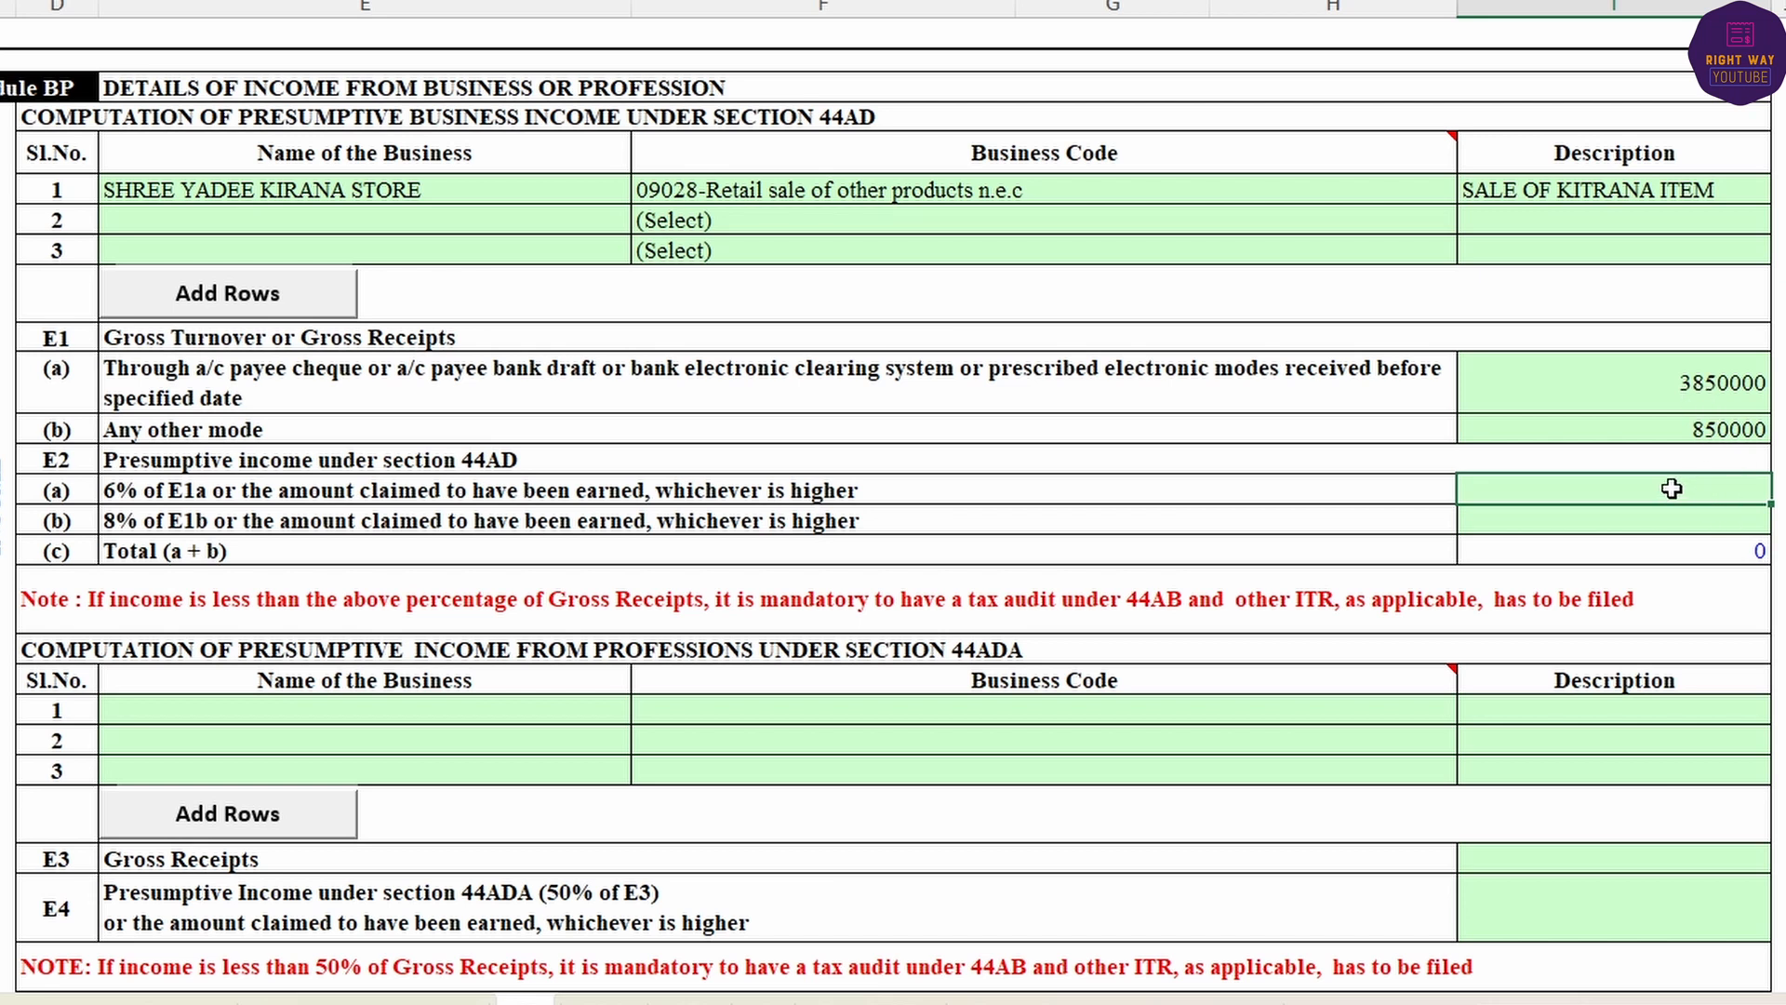
text(300000)
key(Return)
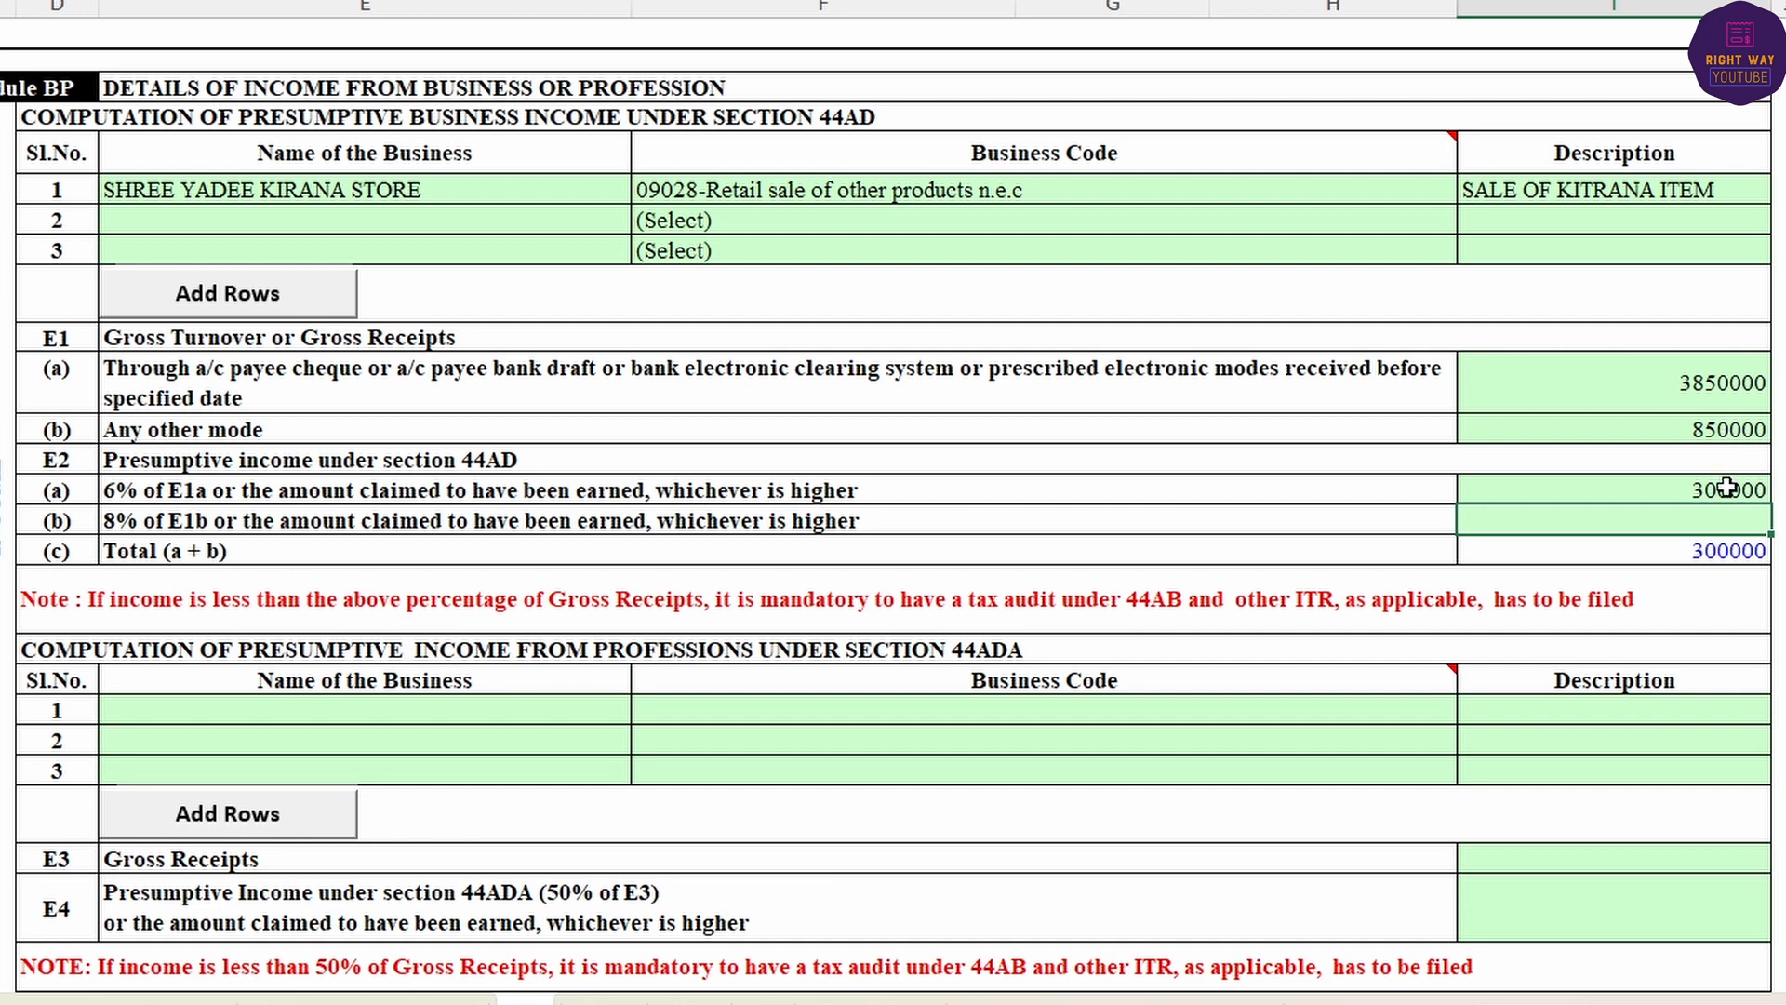
- Enter own capital of 500000 and sundry creditors of 50000 in the financial particulars
text(15000)
scroll(1335, 537, down, 5)
scroll(1334, 537, down, 15)
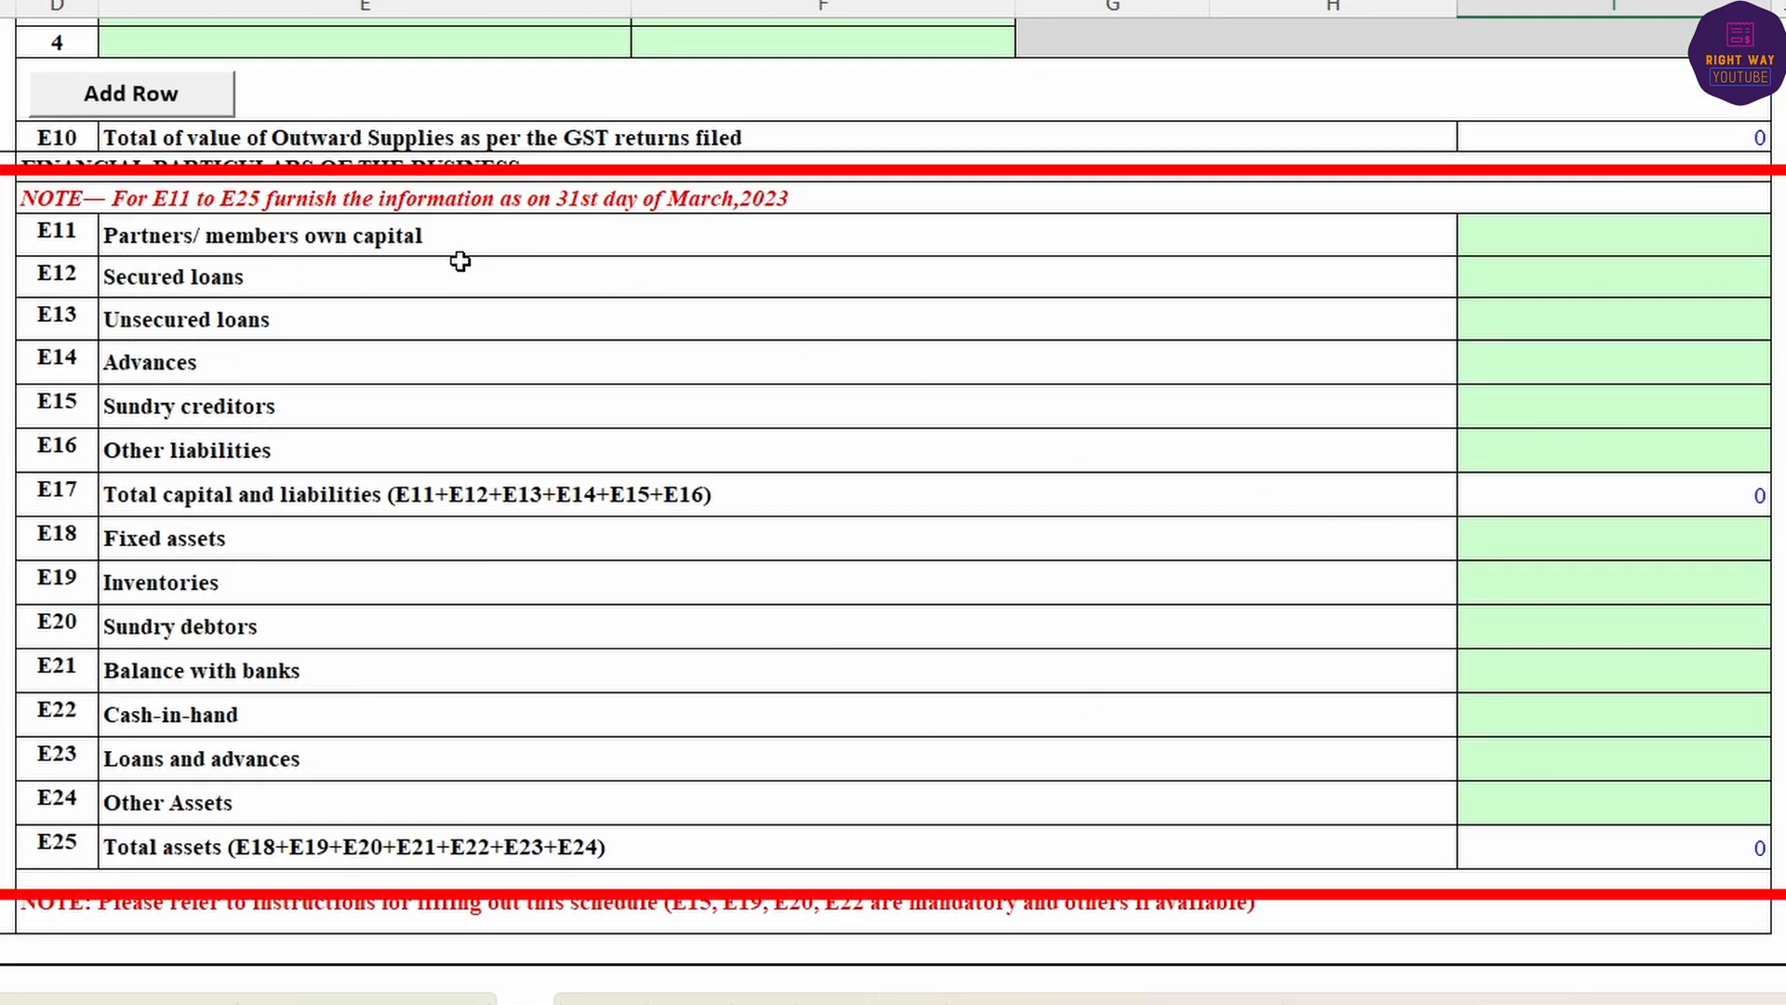
click(1608, 235)
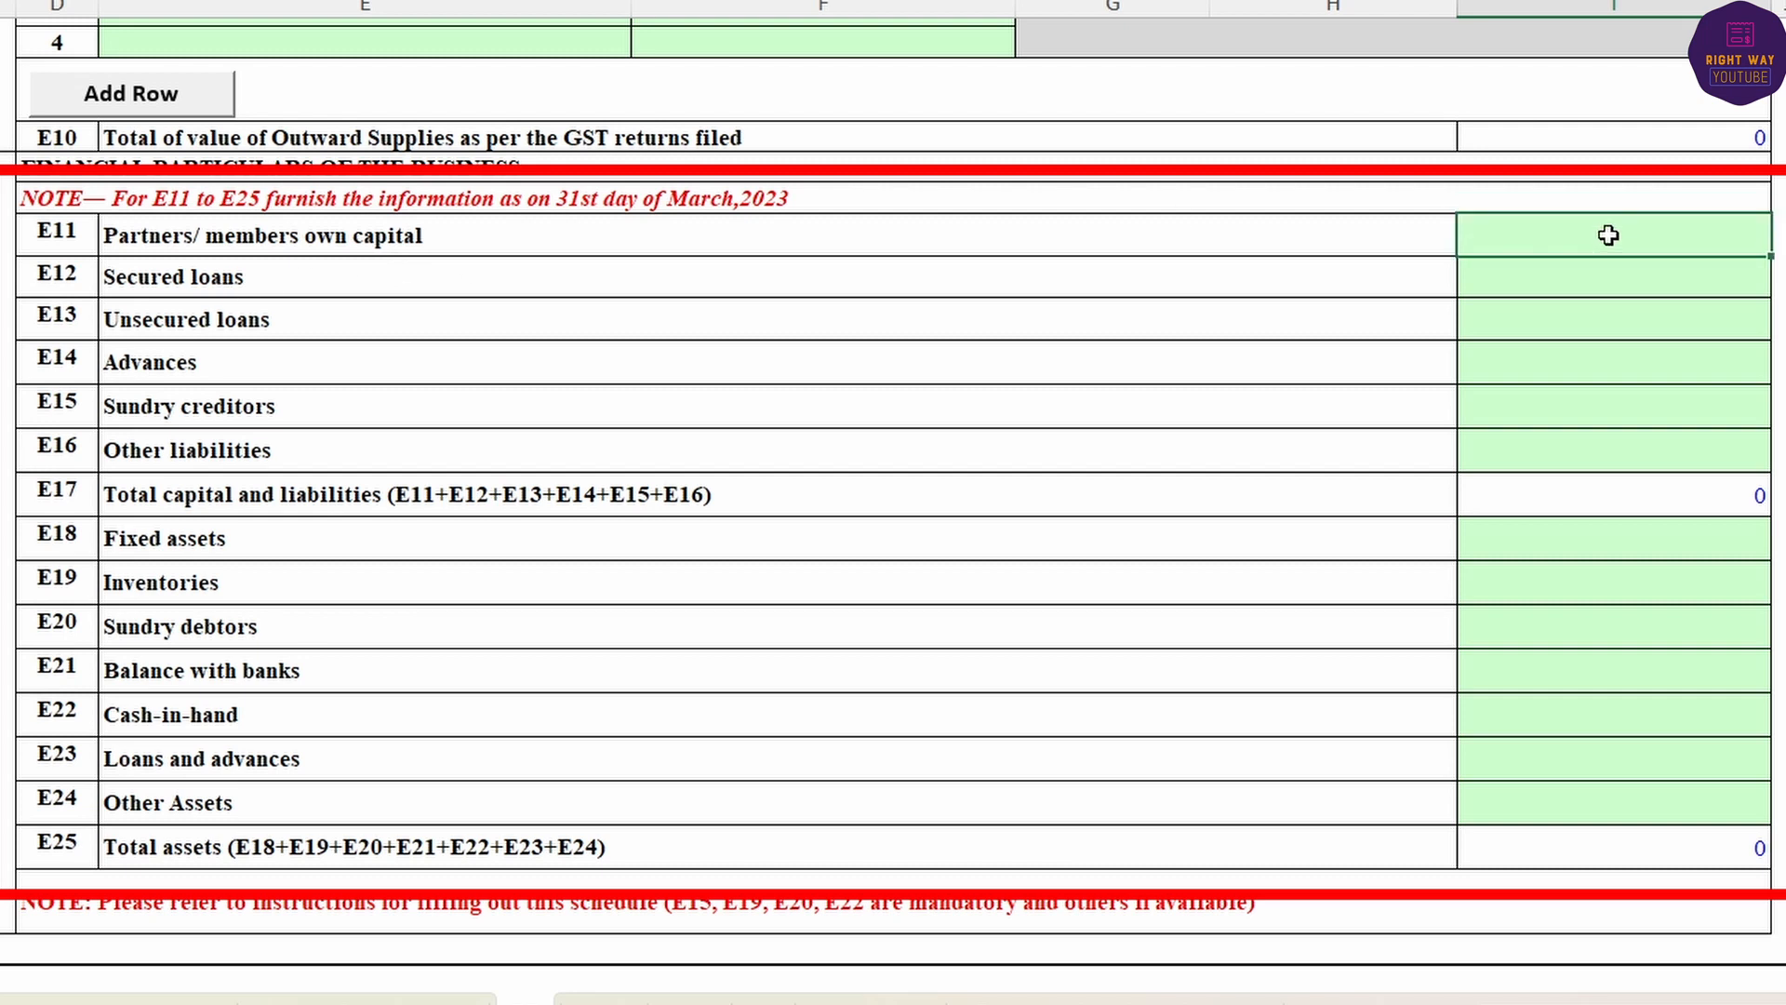
text(5000000)
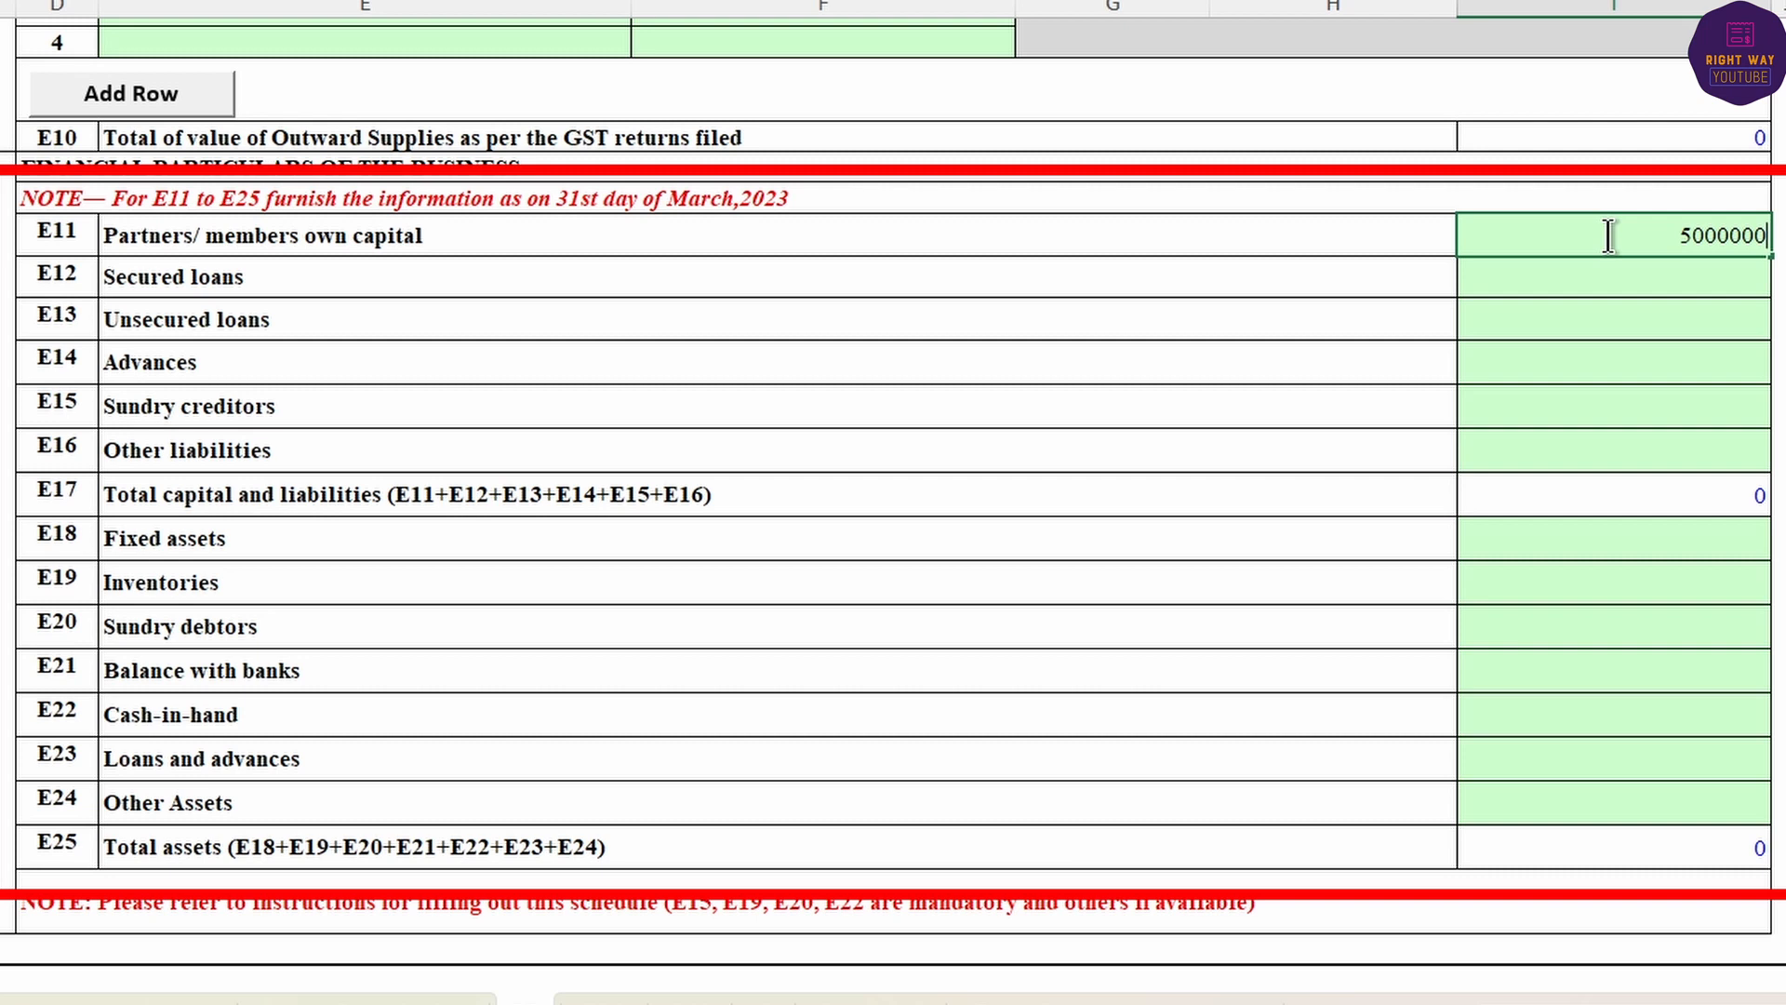
key(BackSpace)
key(Return)
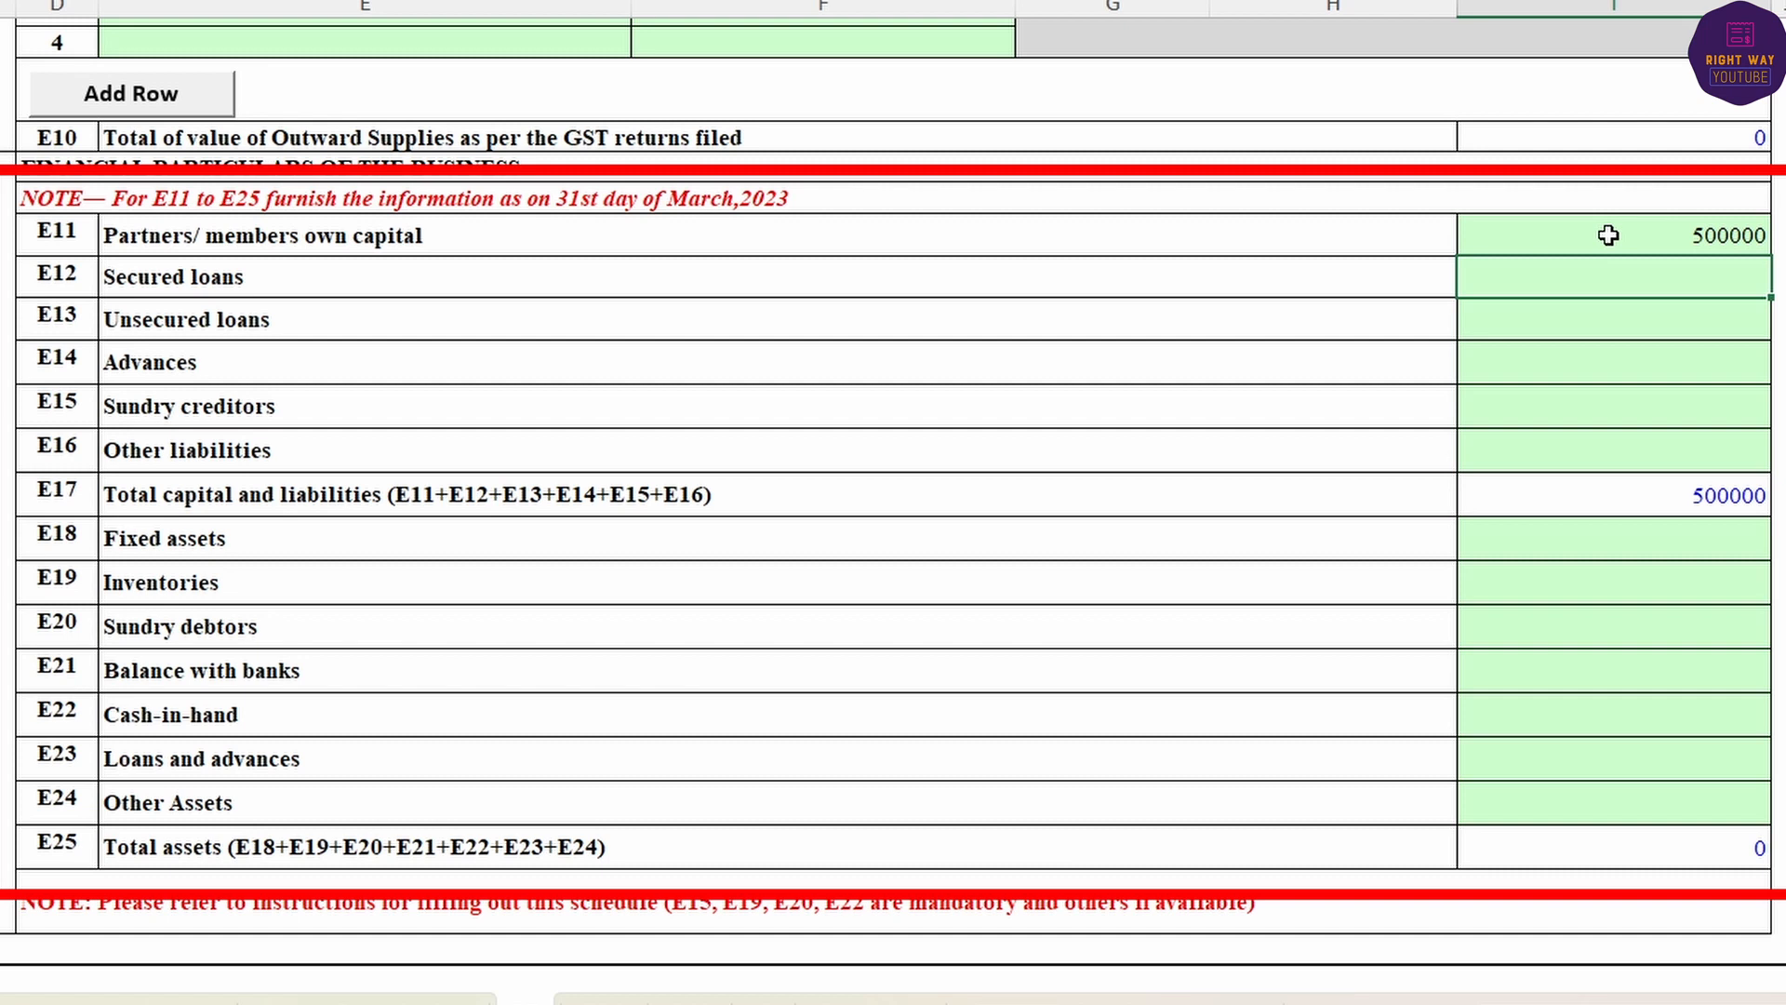
key(Down)
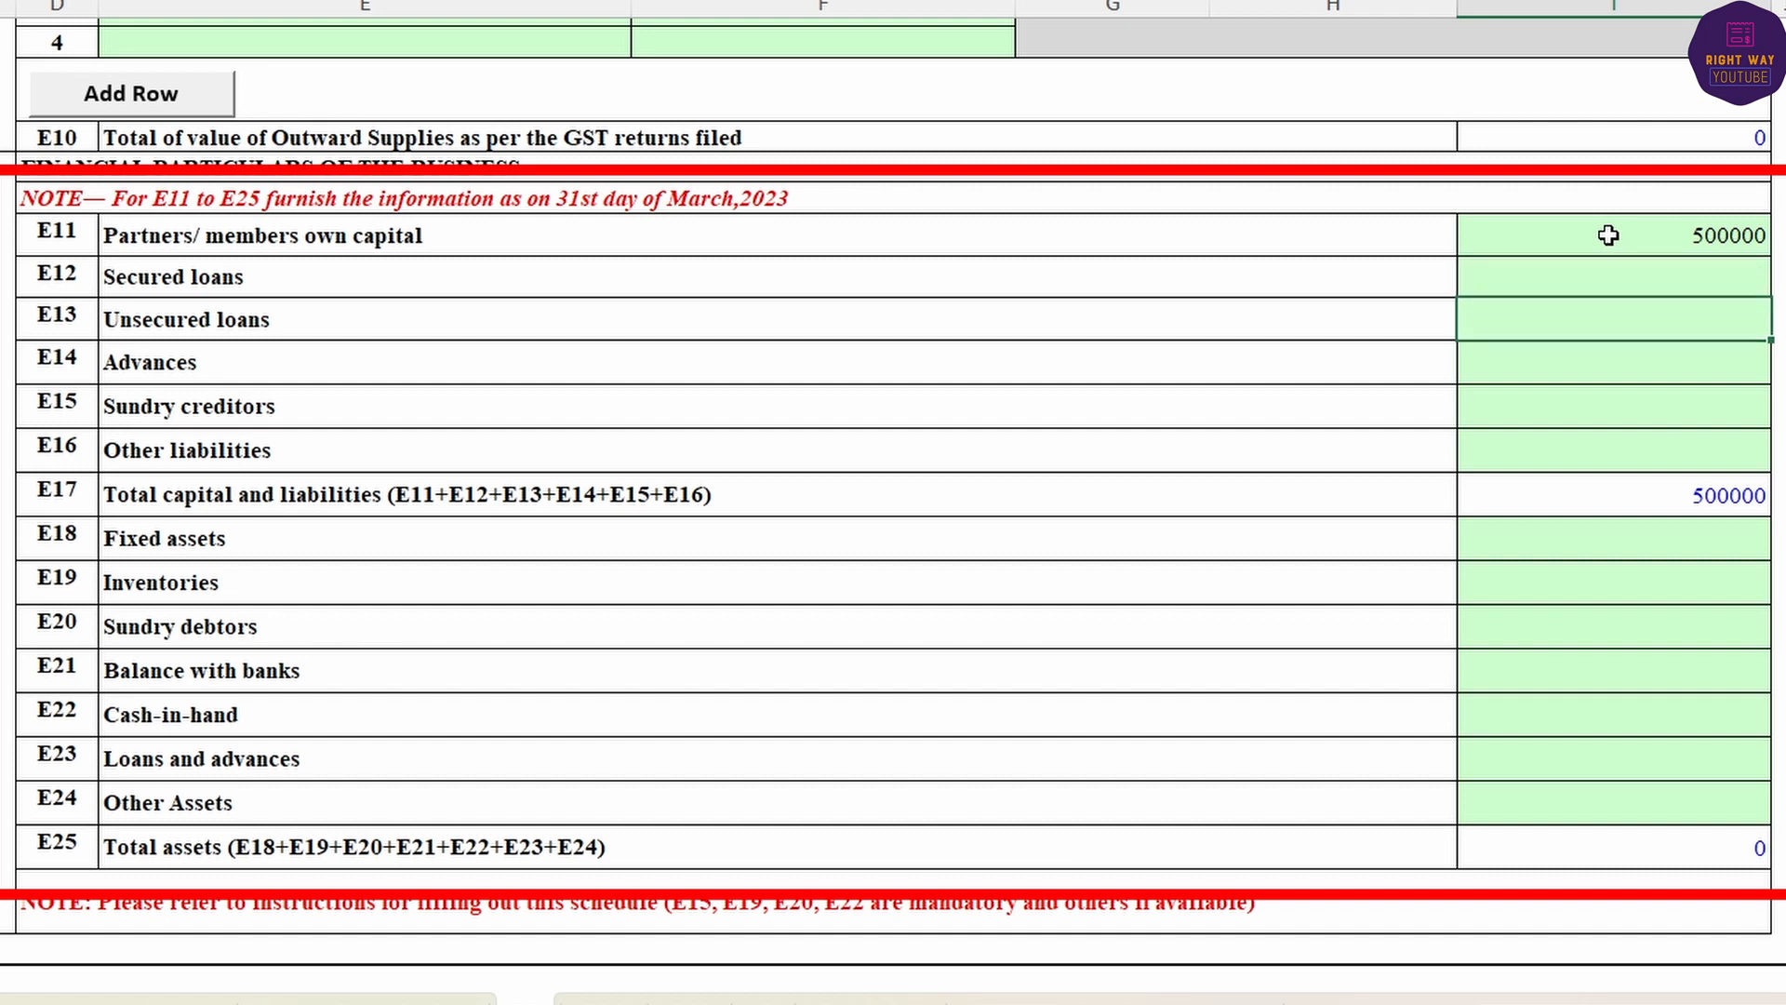
key(Down)
key(Down)
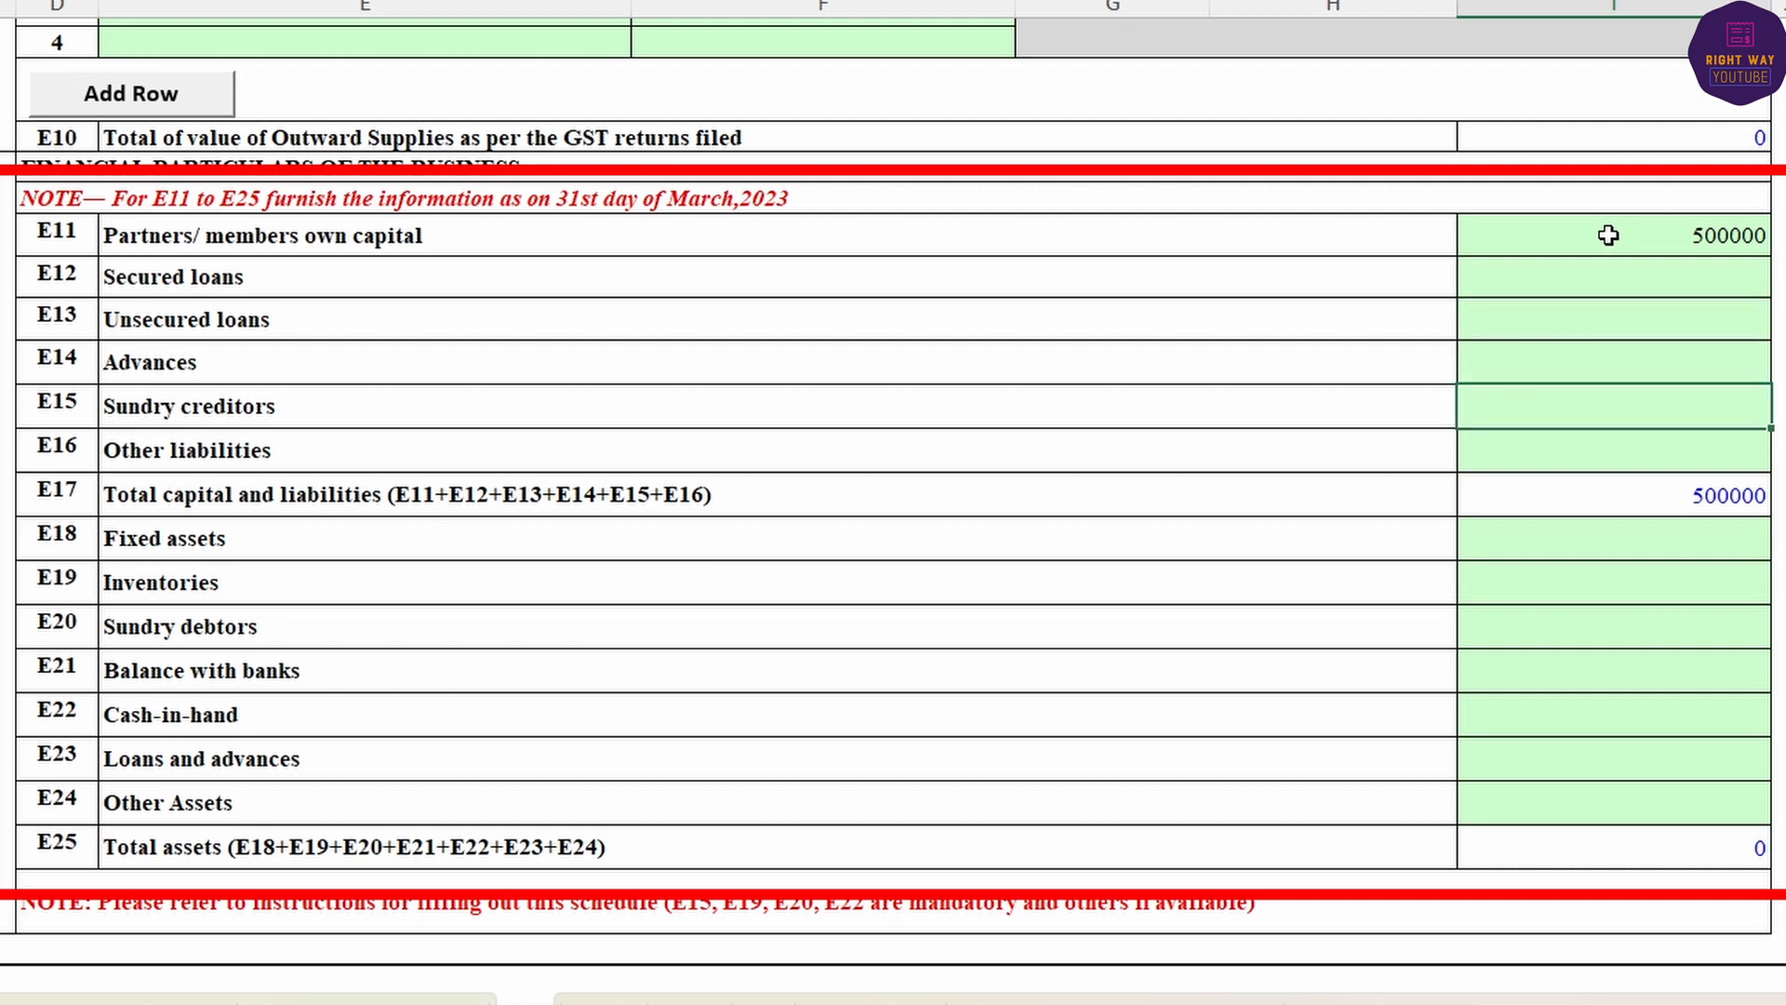
text(50000)
key(Return)
- Enter assets: inventories 450000, sundry debtors 40000, bank balance 5000, and cash-in-hand 15000
key(Down)
key(Down)
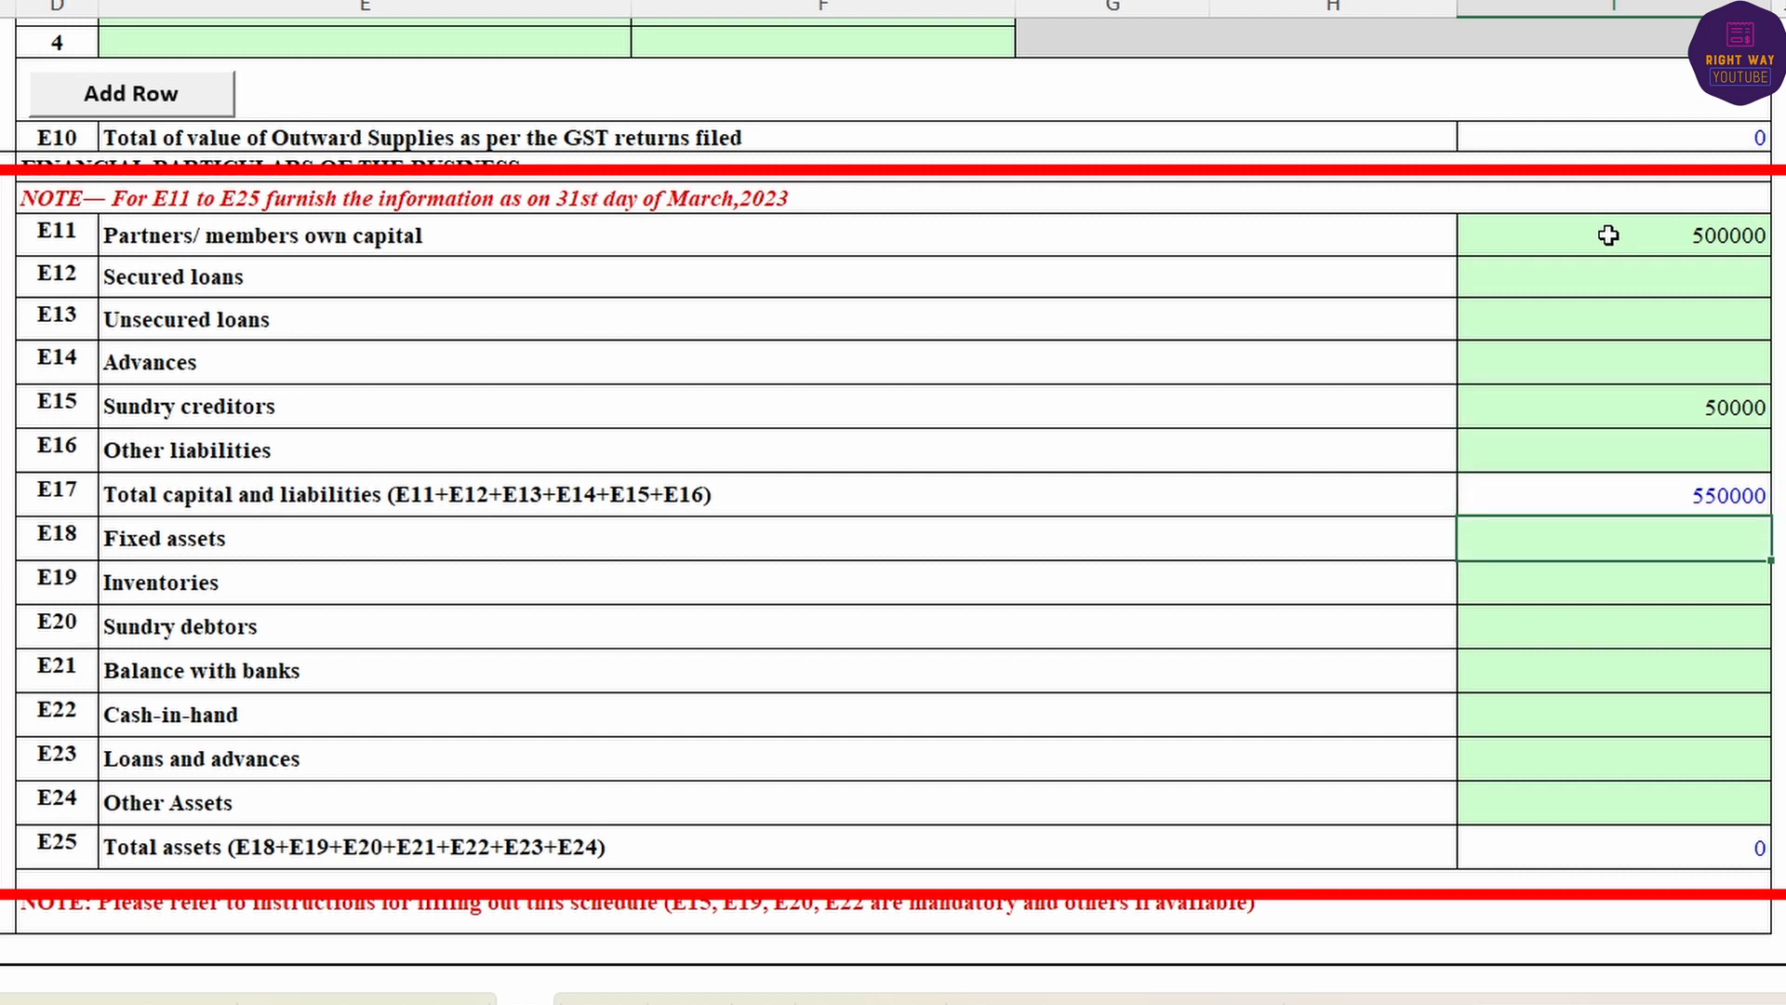
key(Down)
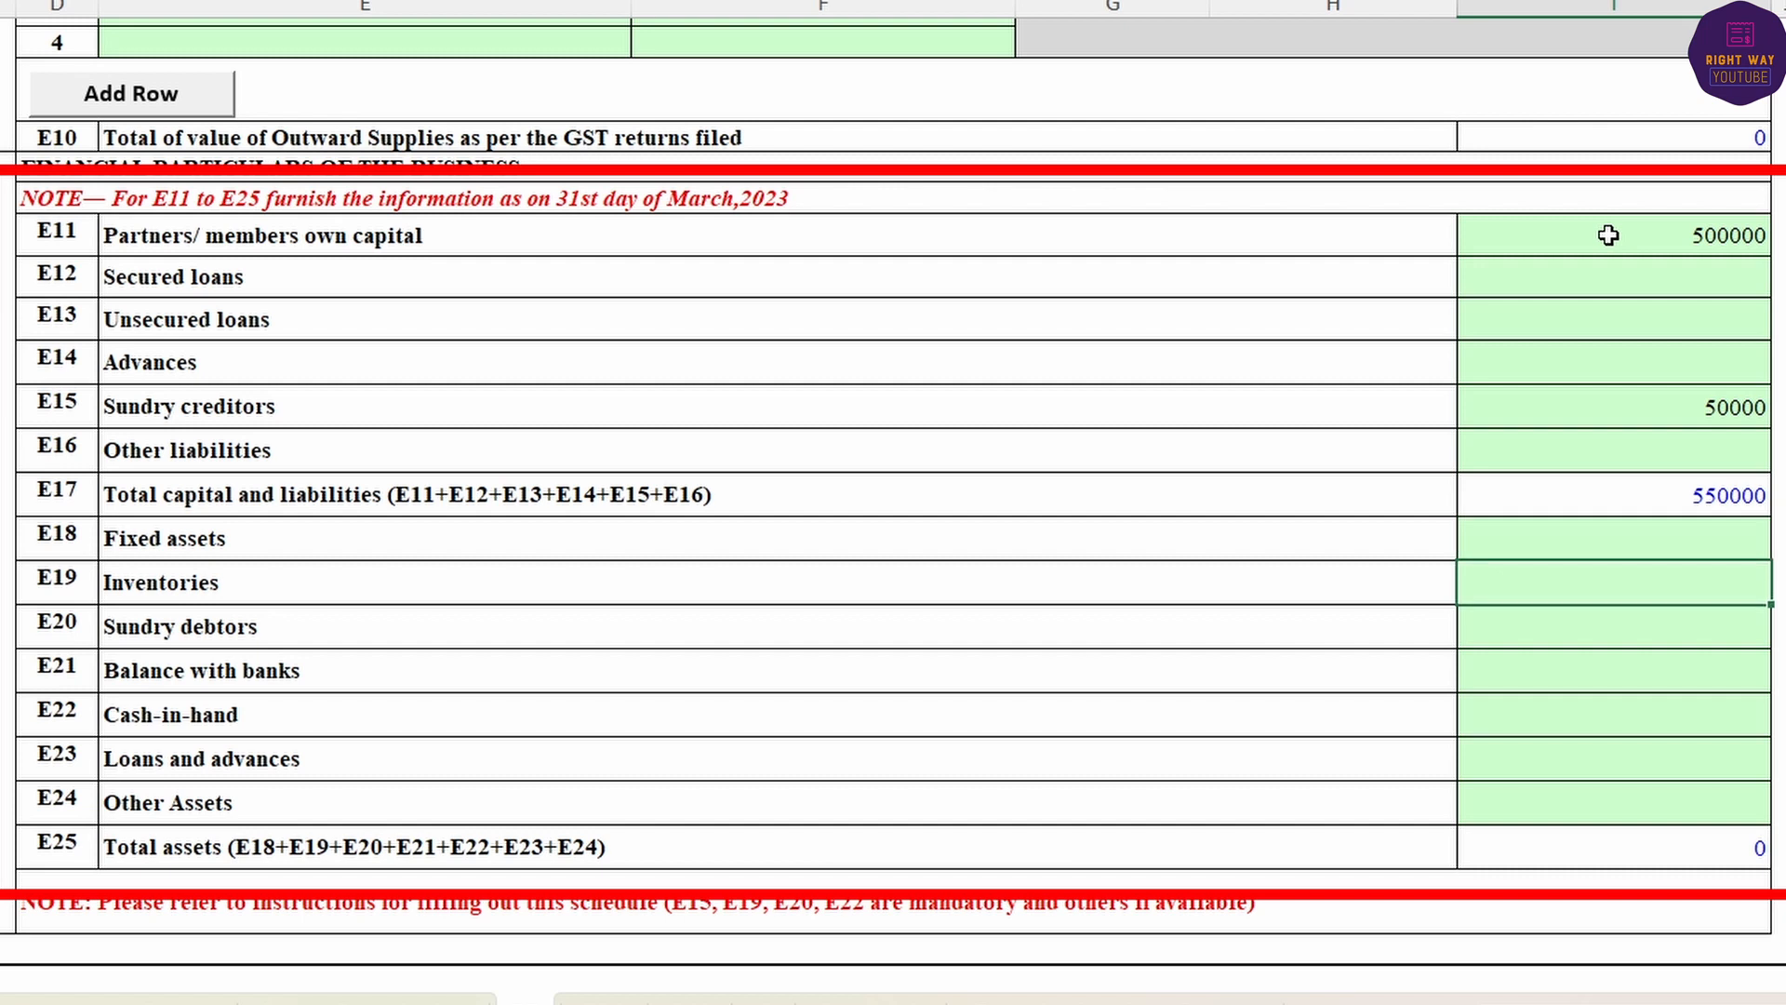
text(450000)
key(Return)
text(400000)
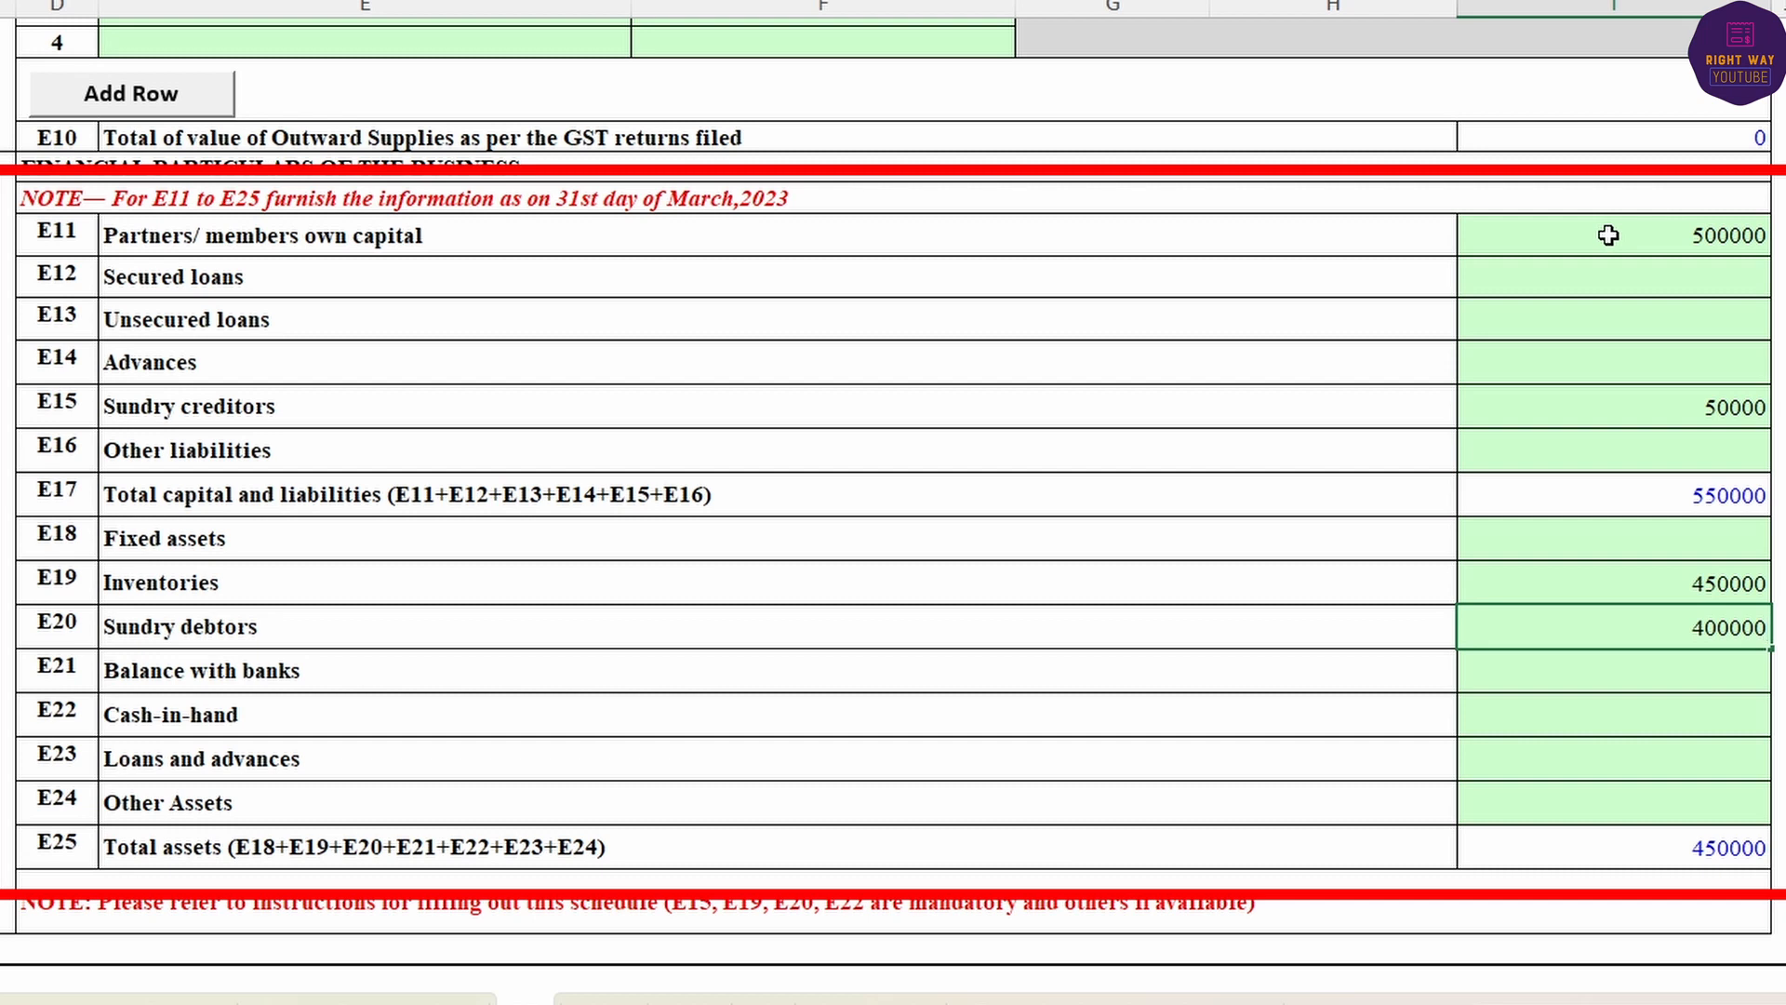
key(BackSpace)
key(Return)
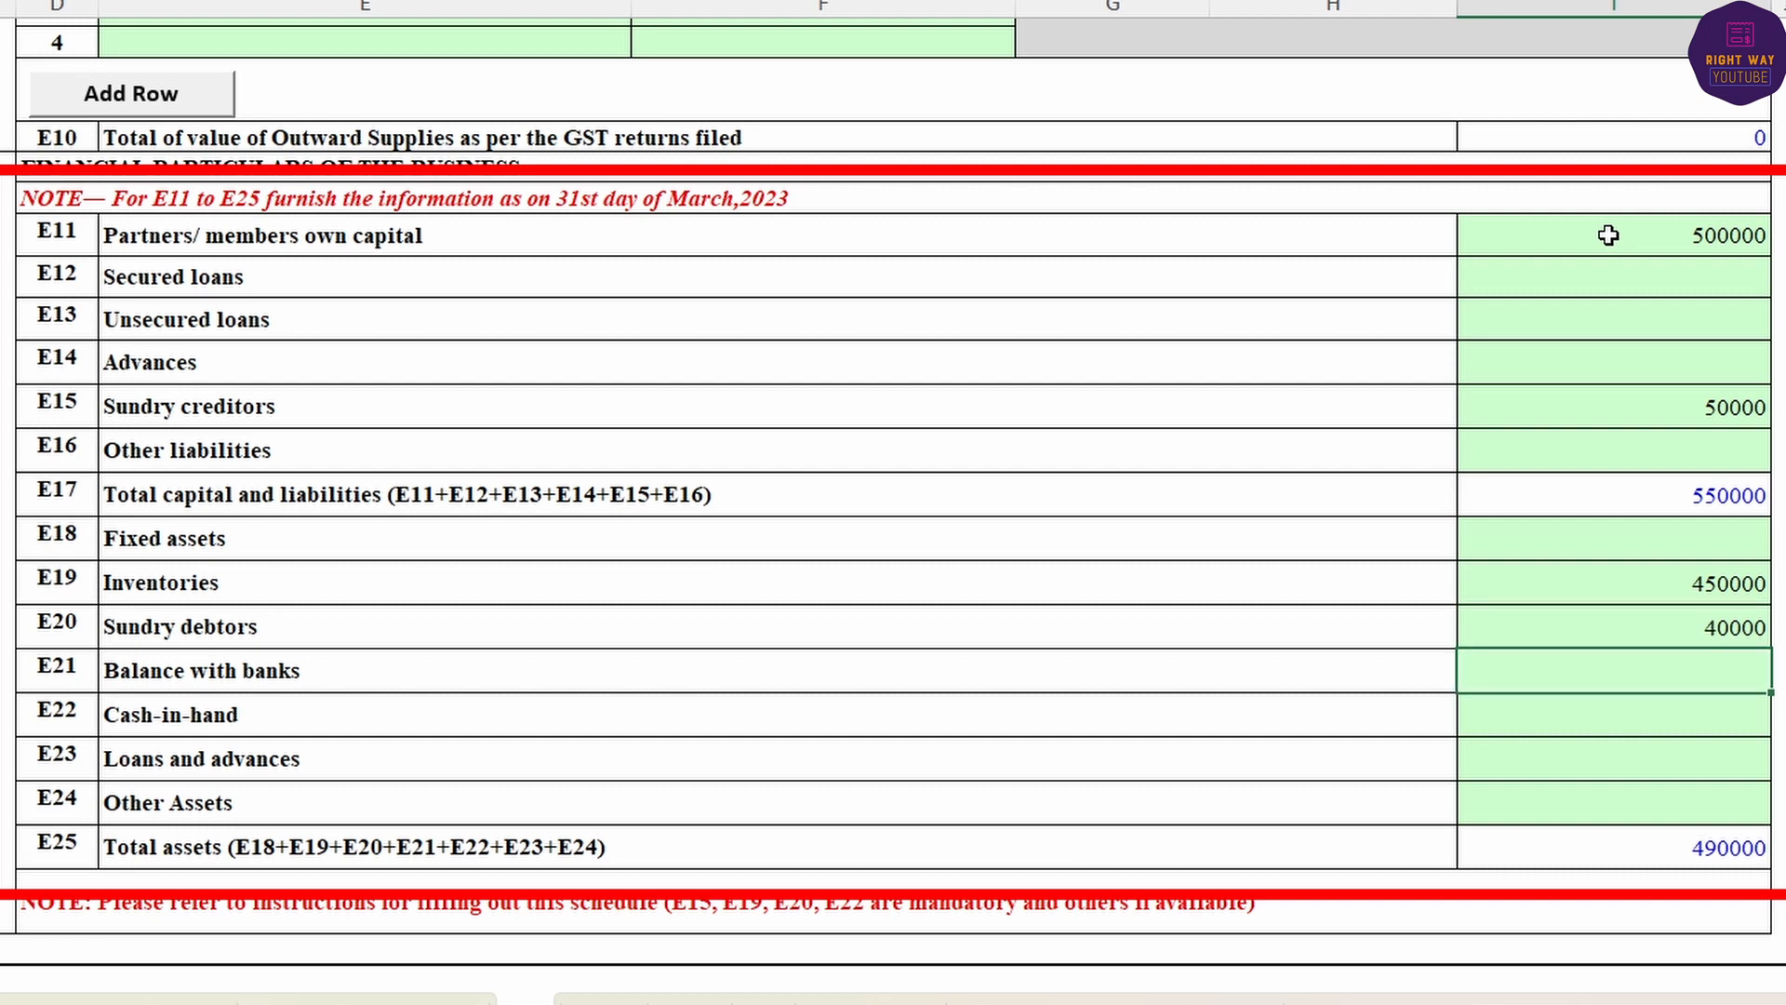
text(5000)
key(Return)
text(15000)
key(Return)
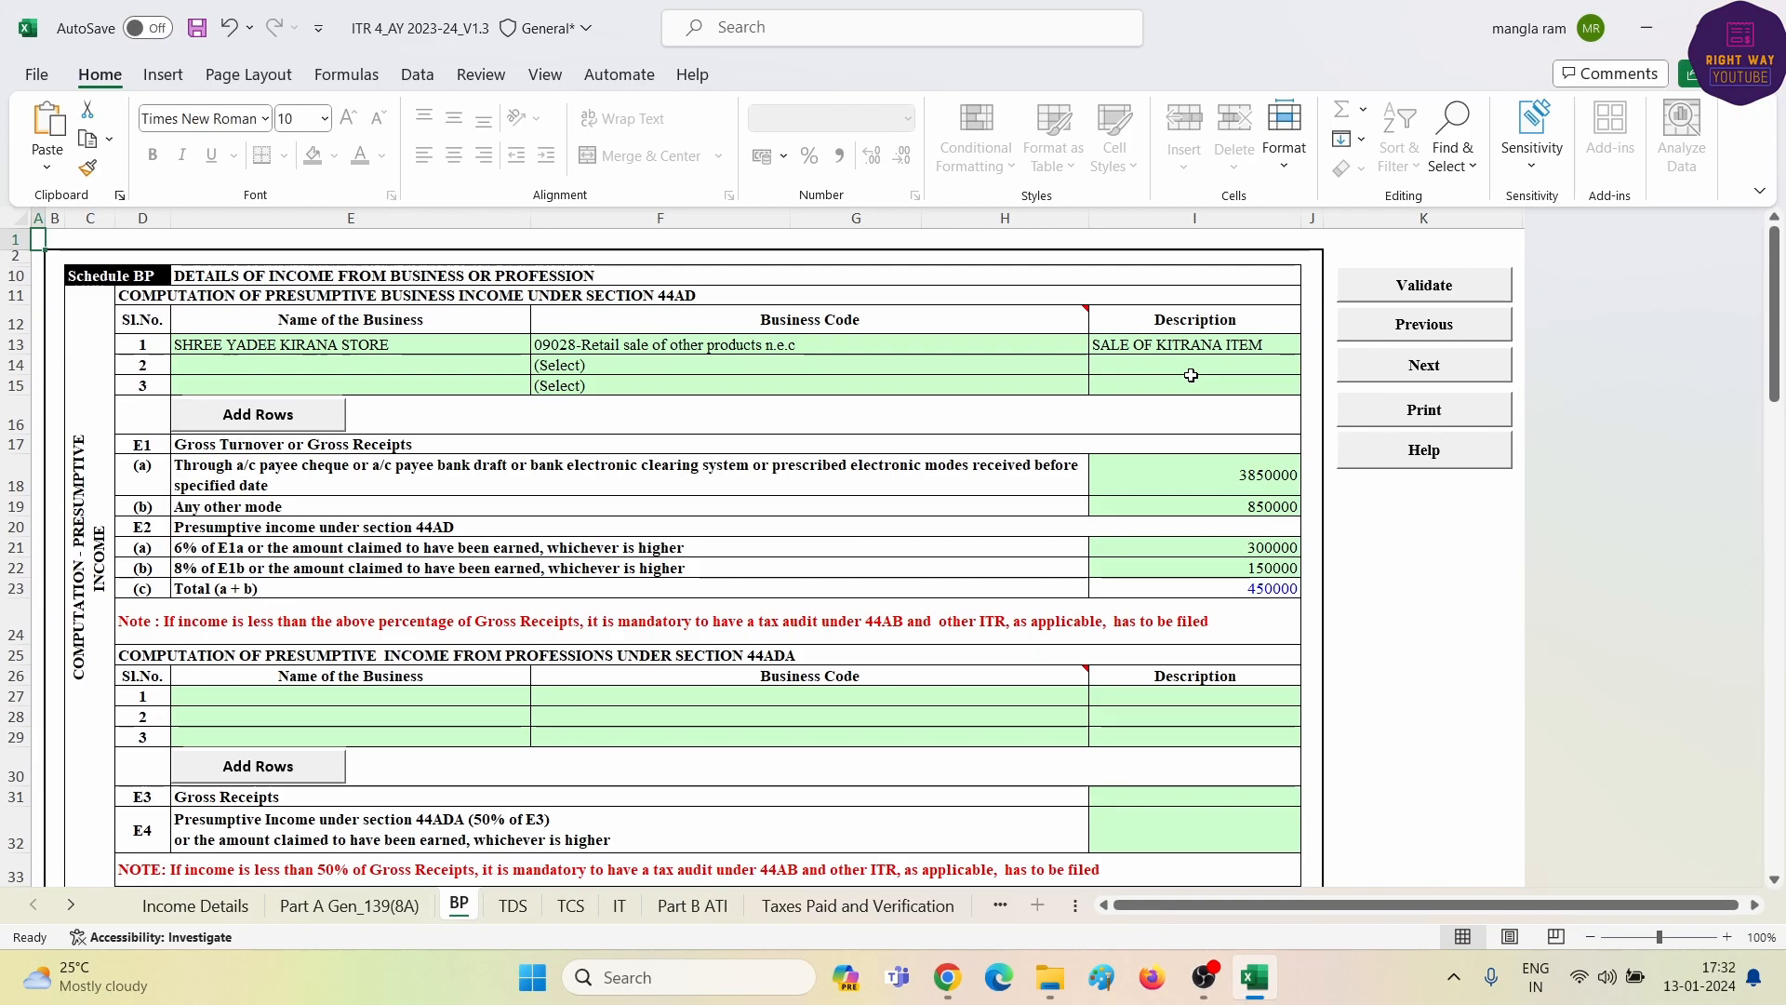
- Validate the BP and TDS sheets, both passing, and bring up the empty Schedule TCS
click(1424, 285)
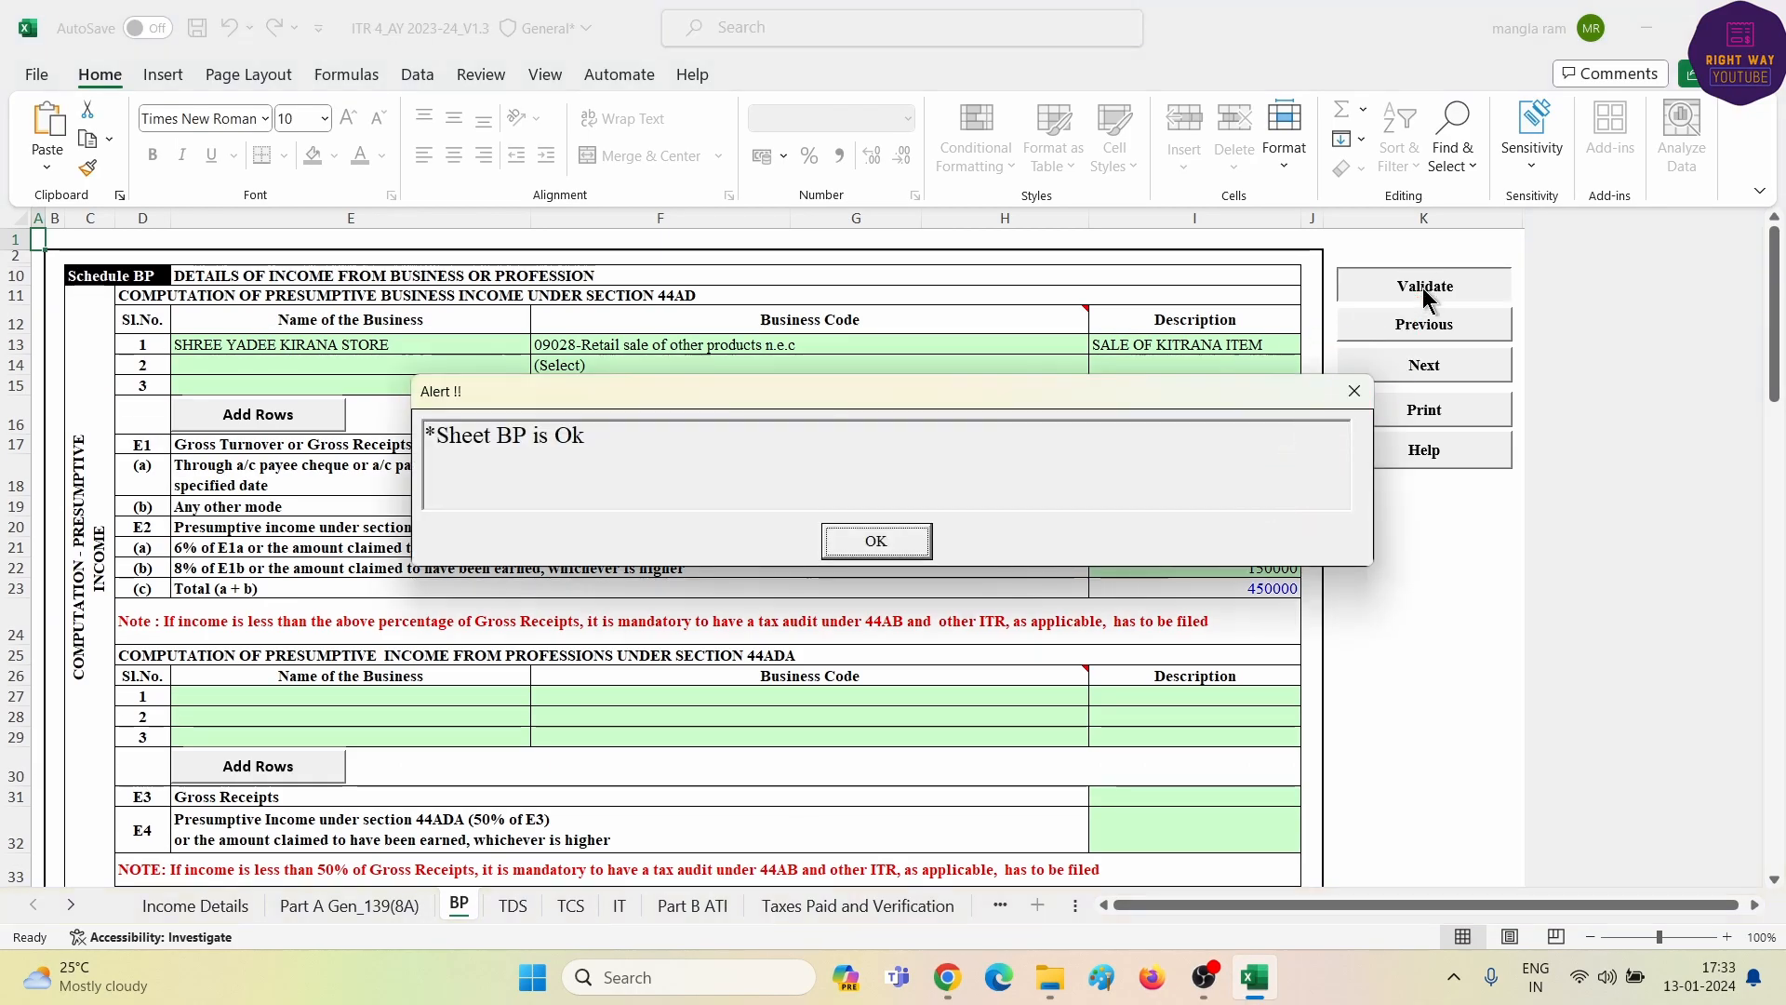
click(888, 549)
click(511, 907)
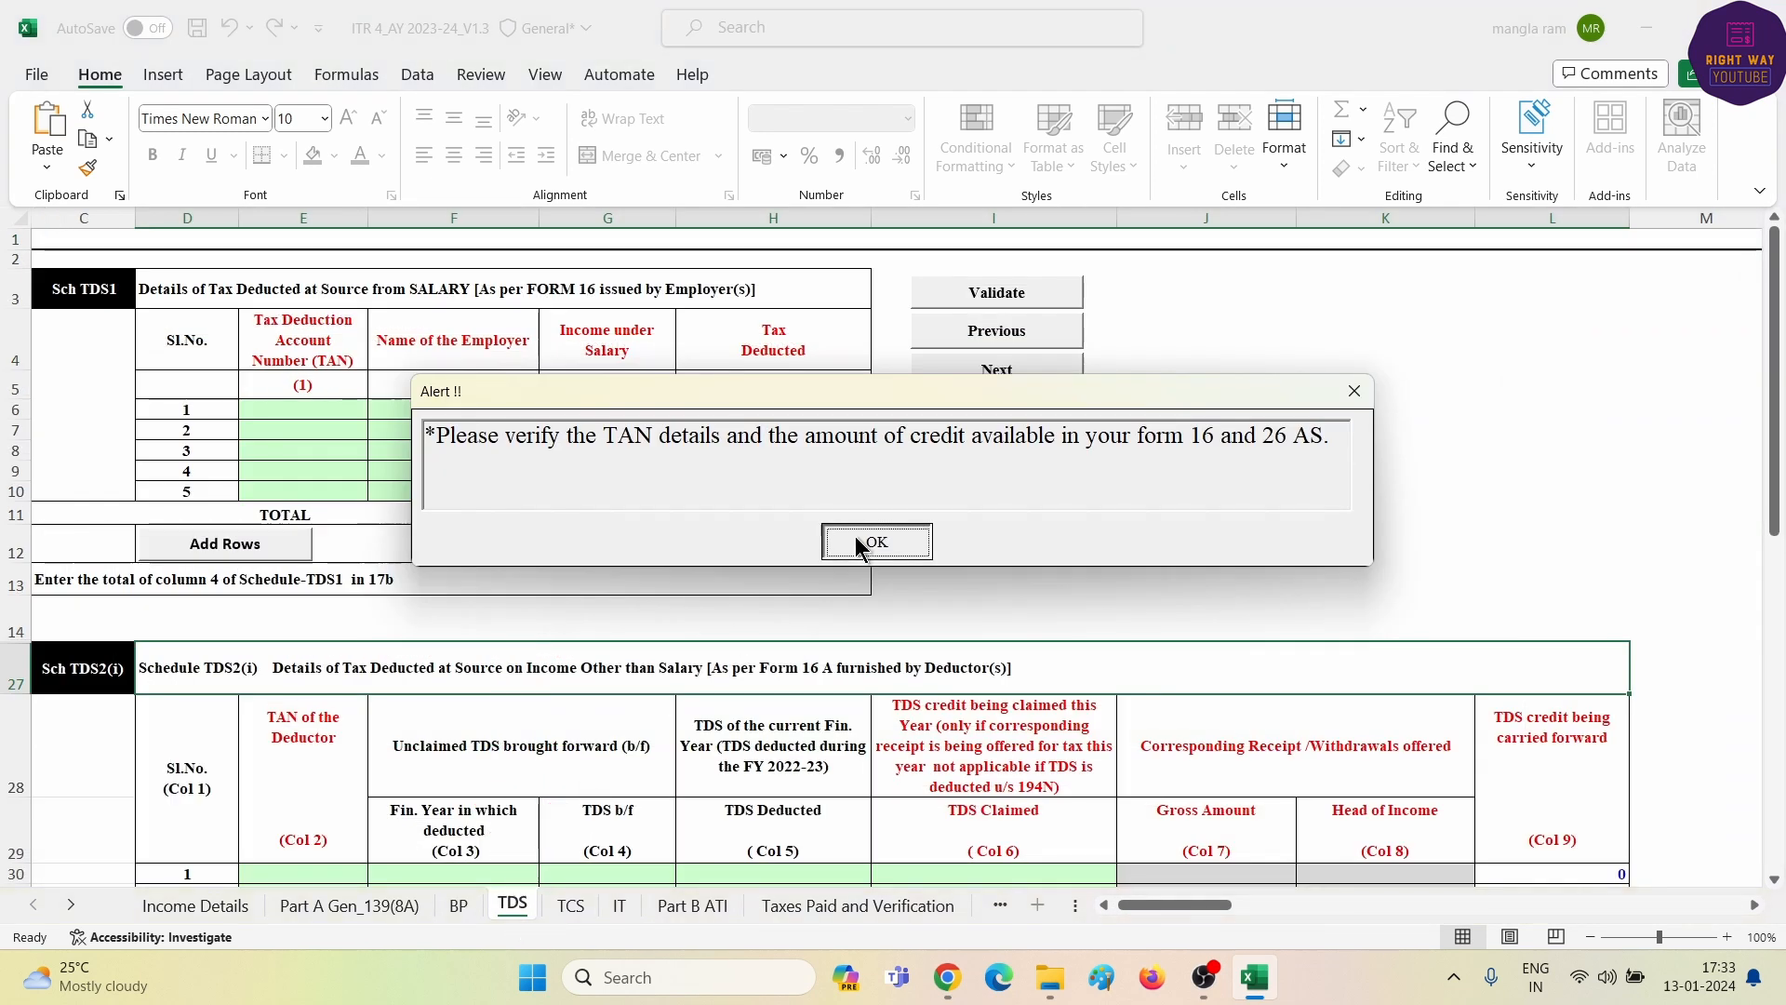
click(856, 545)
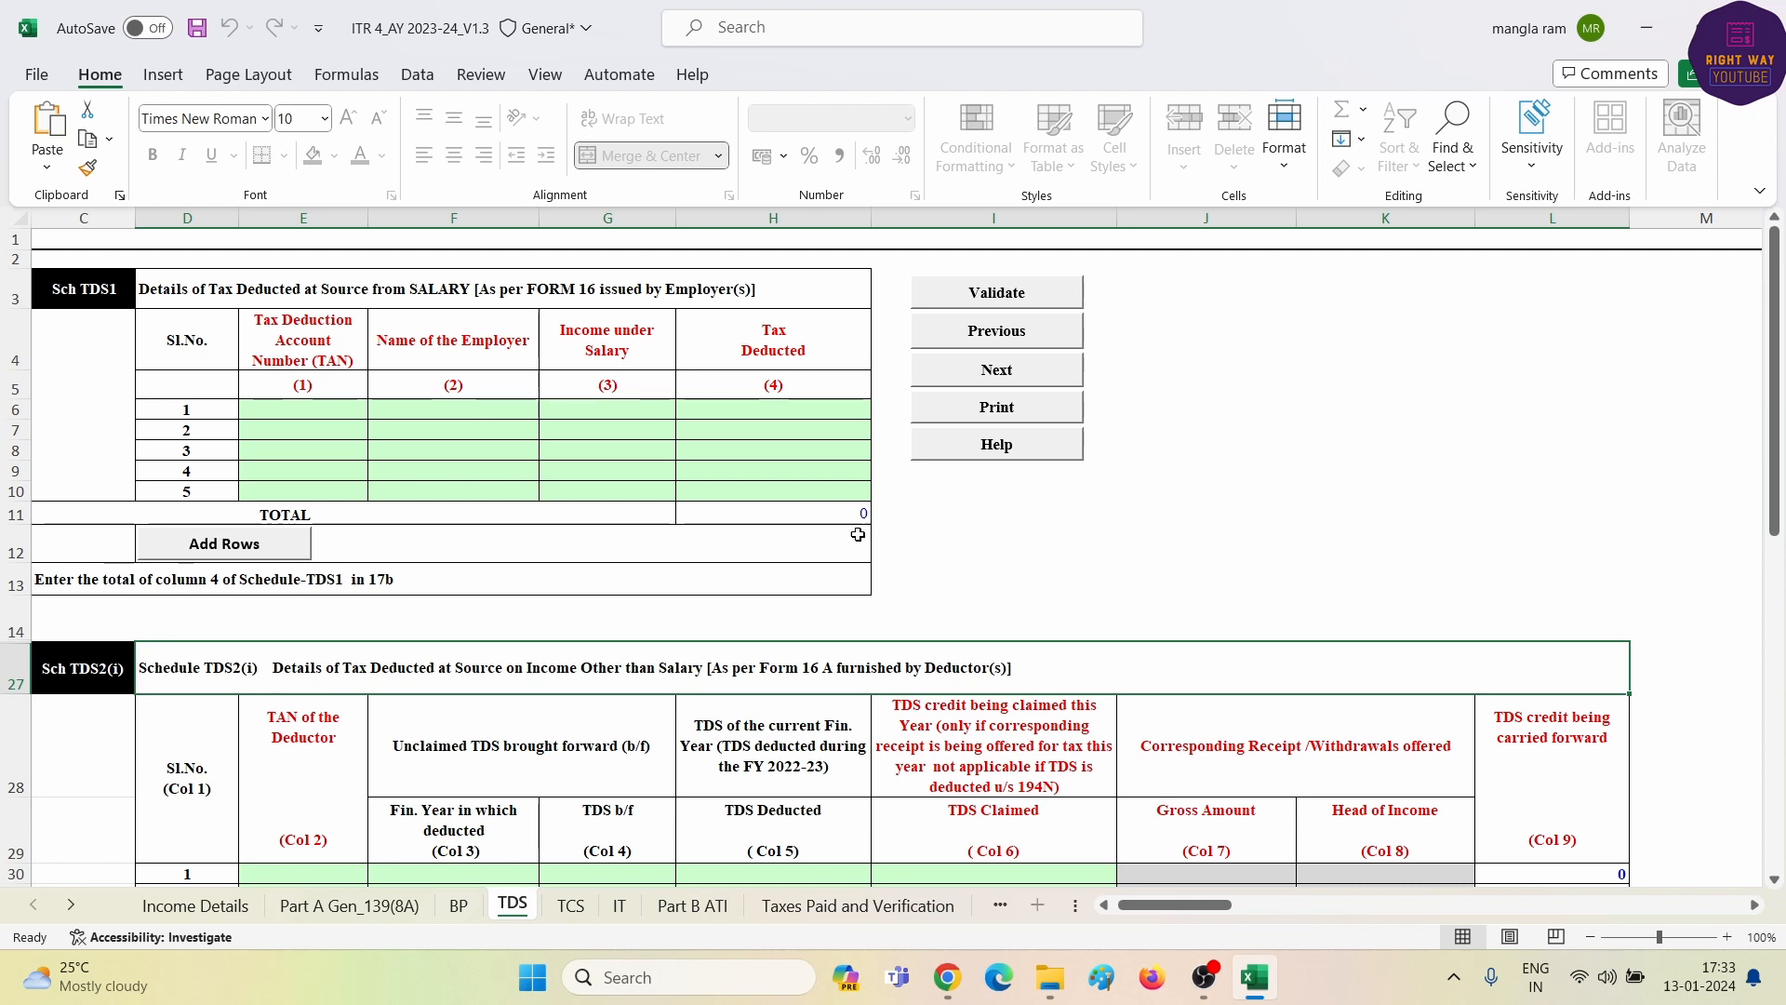
drag(167, 287, 359, 493)
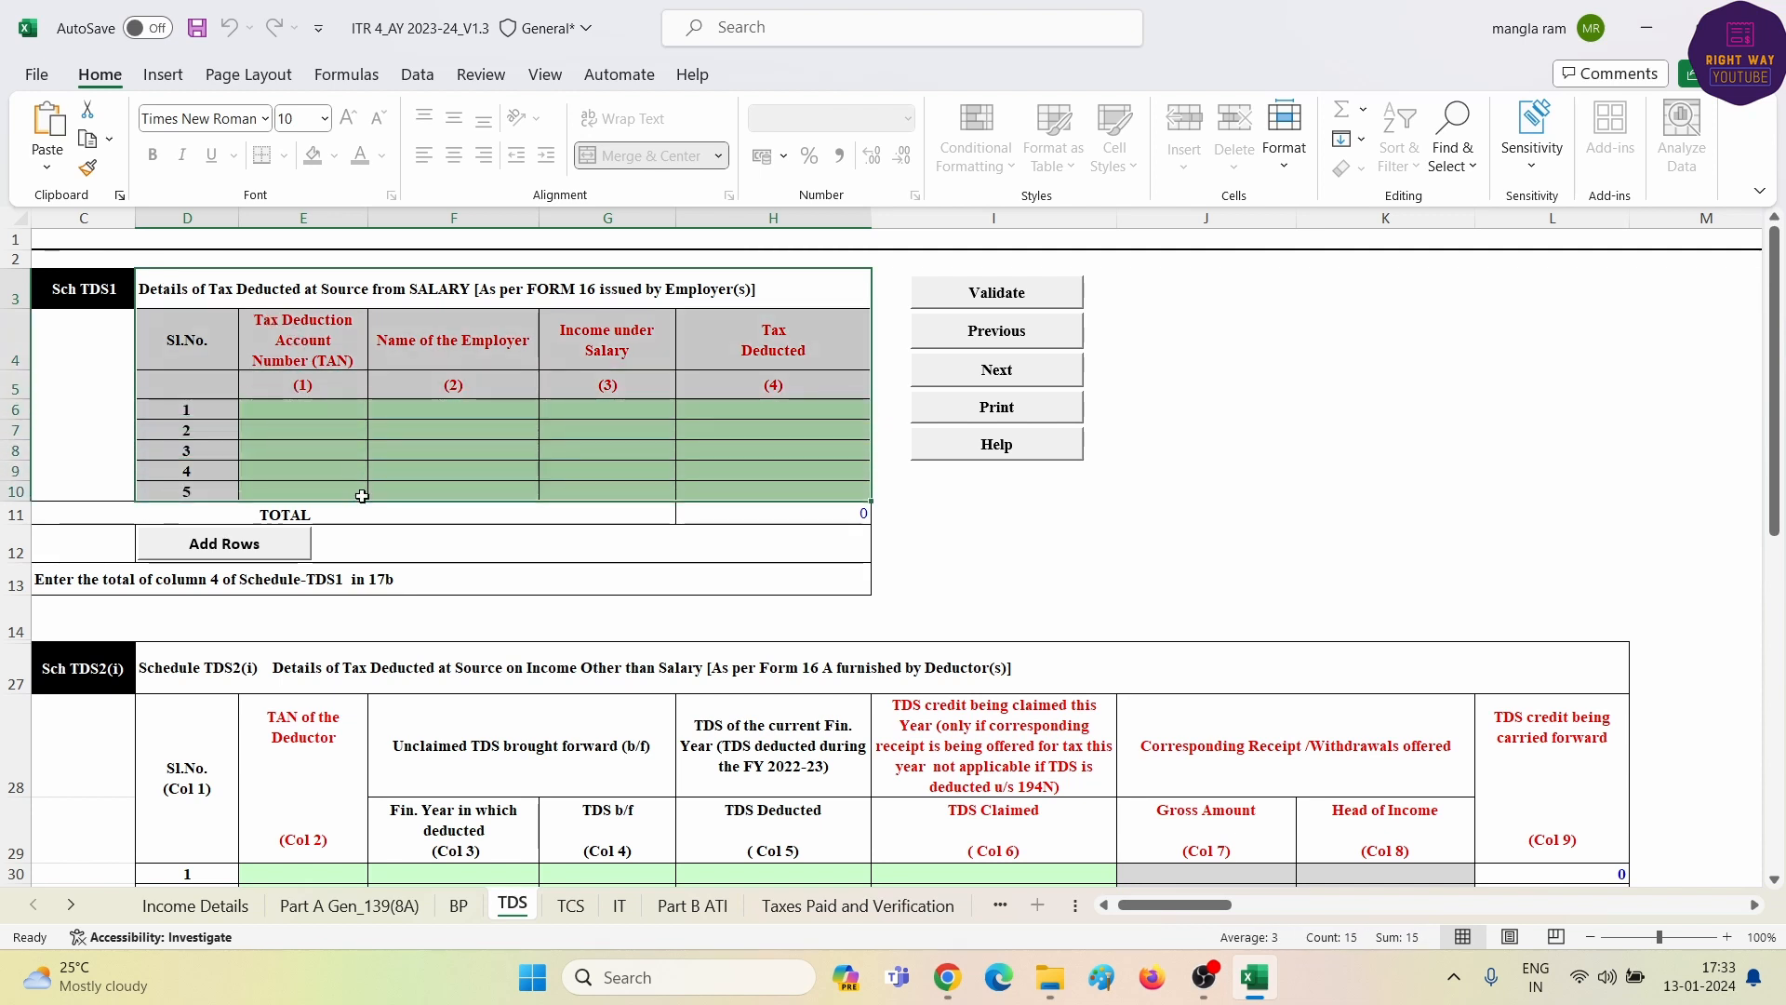
click(294, 425)
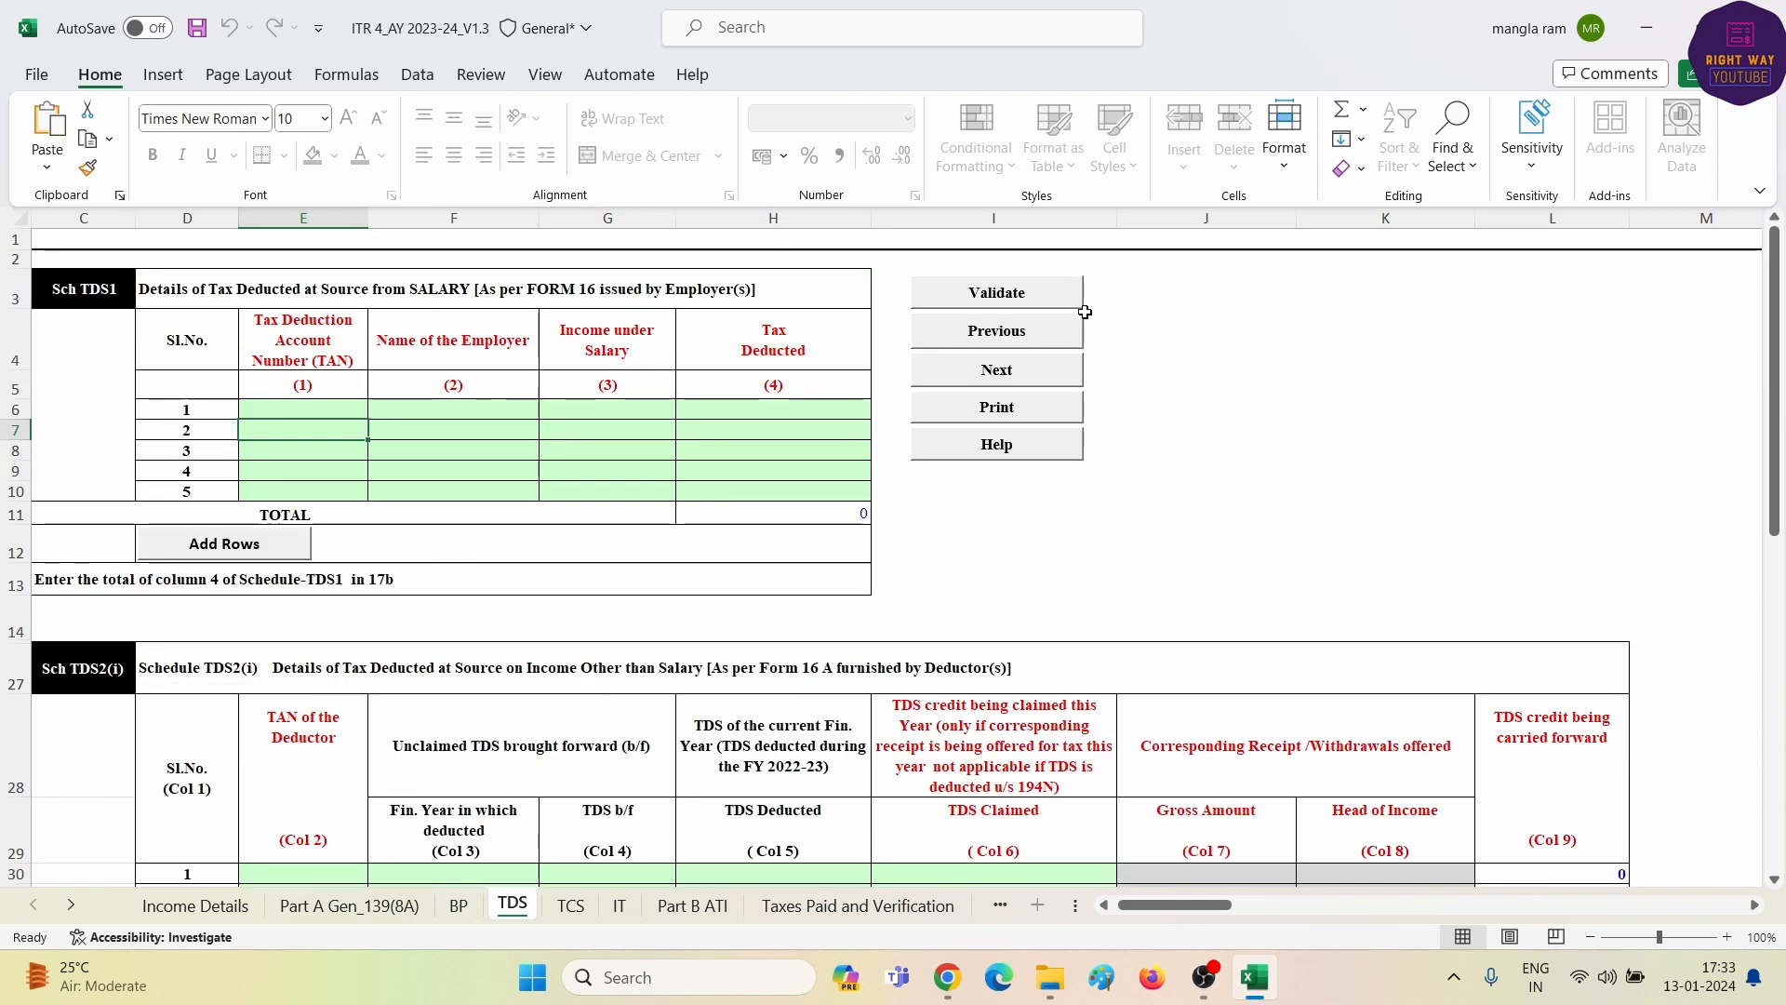
click(994, 294)
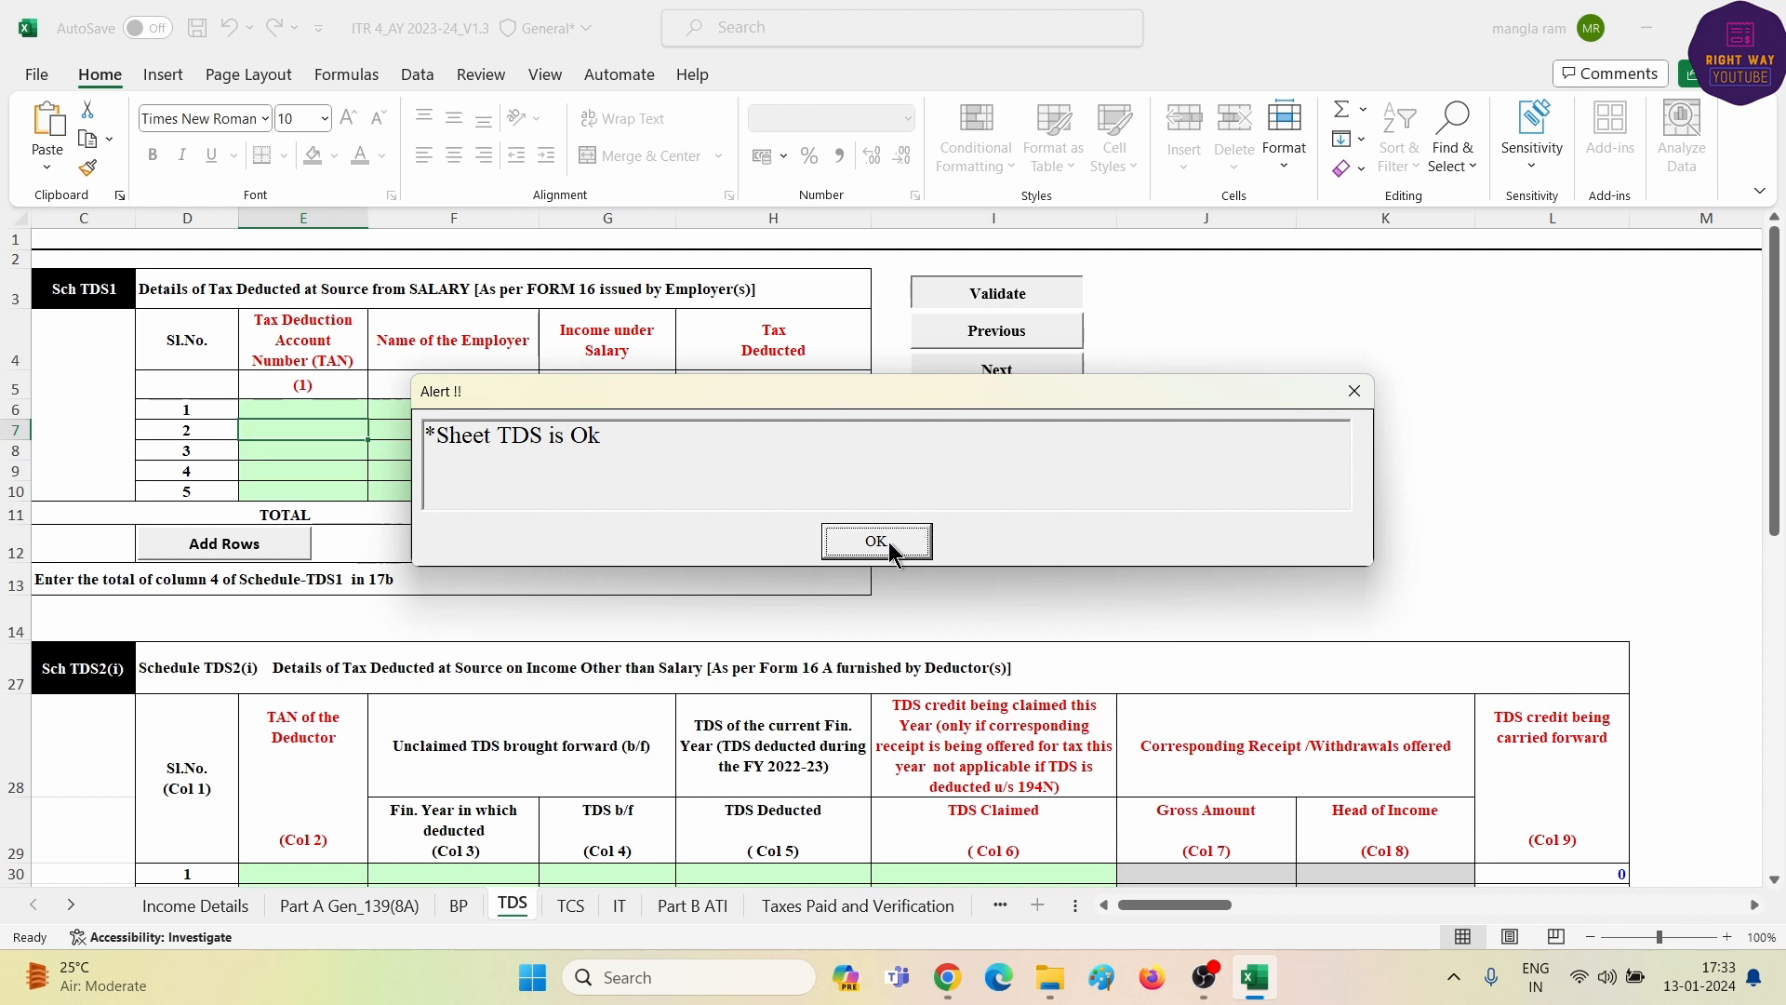
click(890, 541)
click(582, 909)
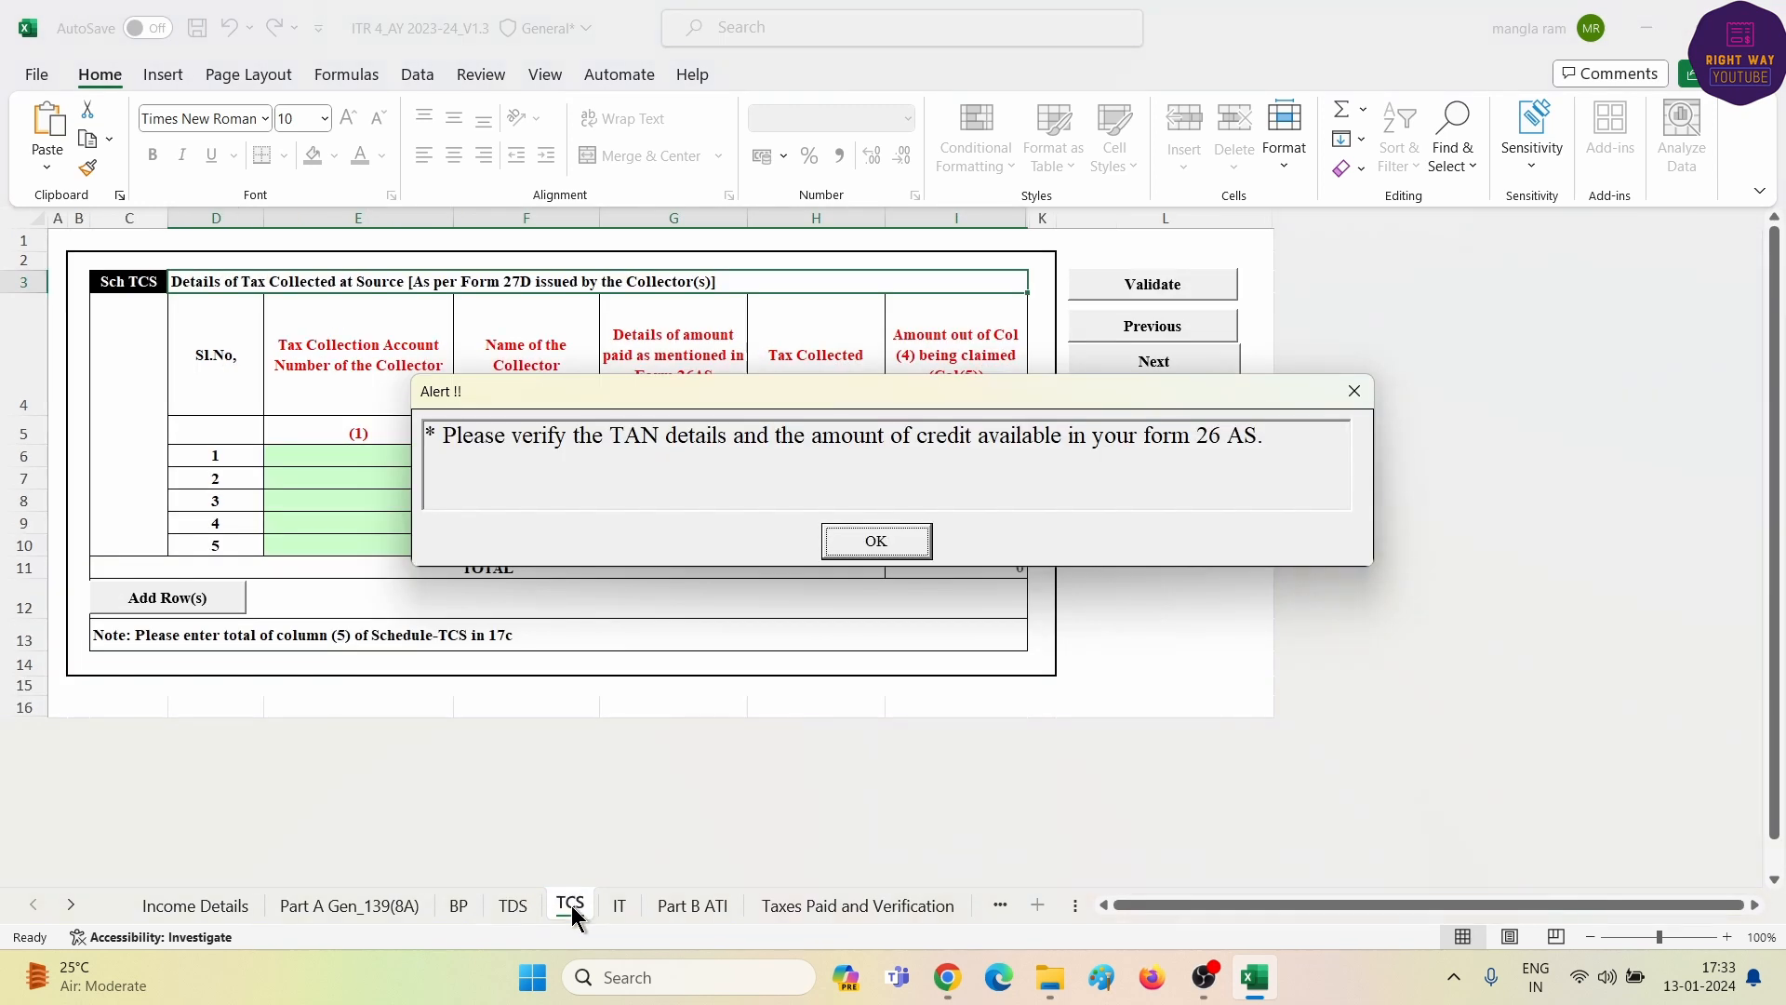
click(892, 536)
- Validate the empty TCS schedule and open Schedule IT, clearing its reminder alerts
click(1154, 286)
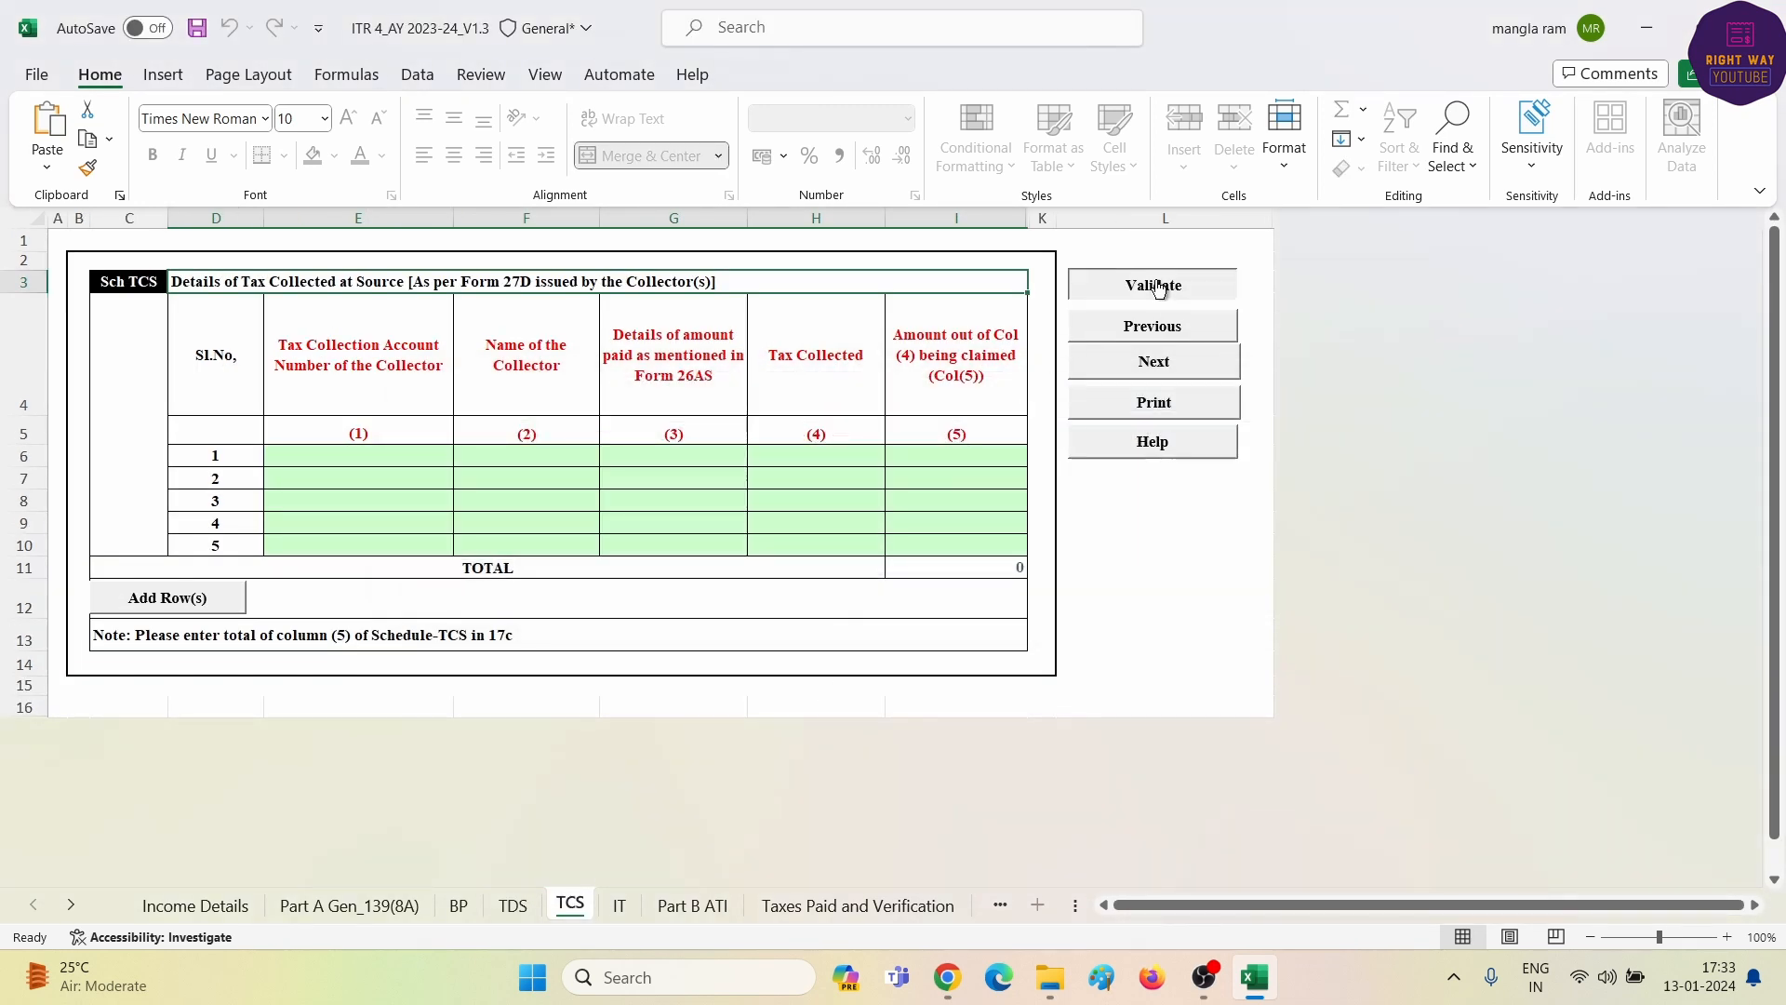
click(875, 541)
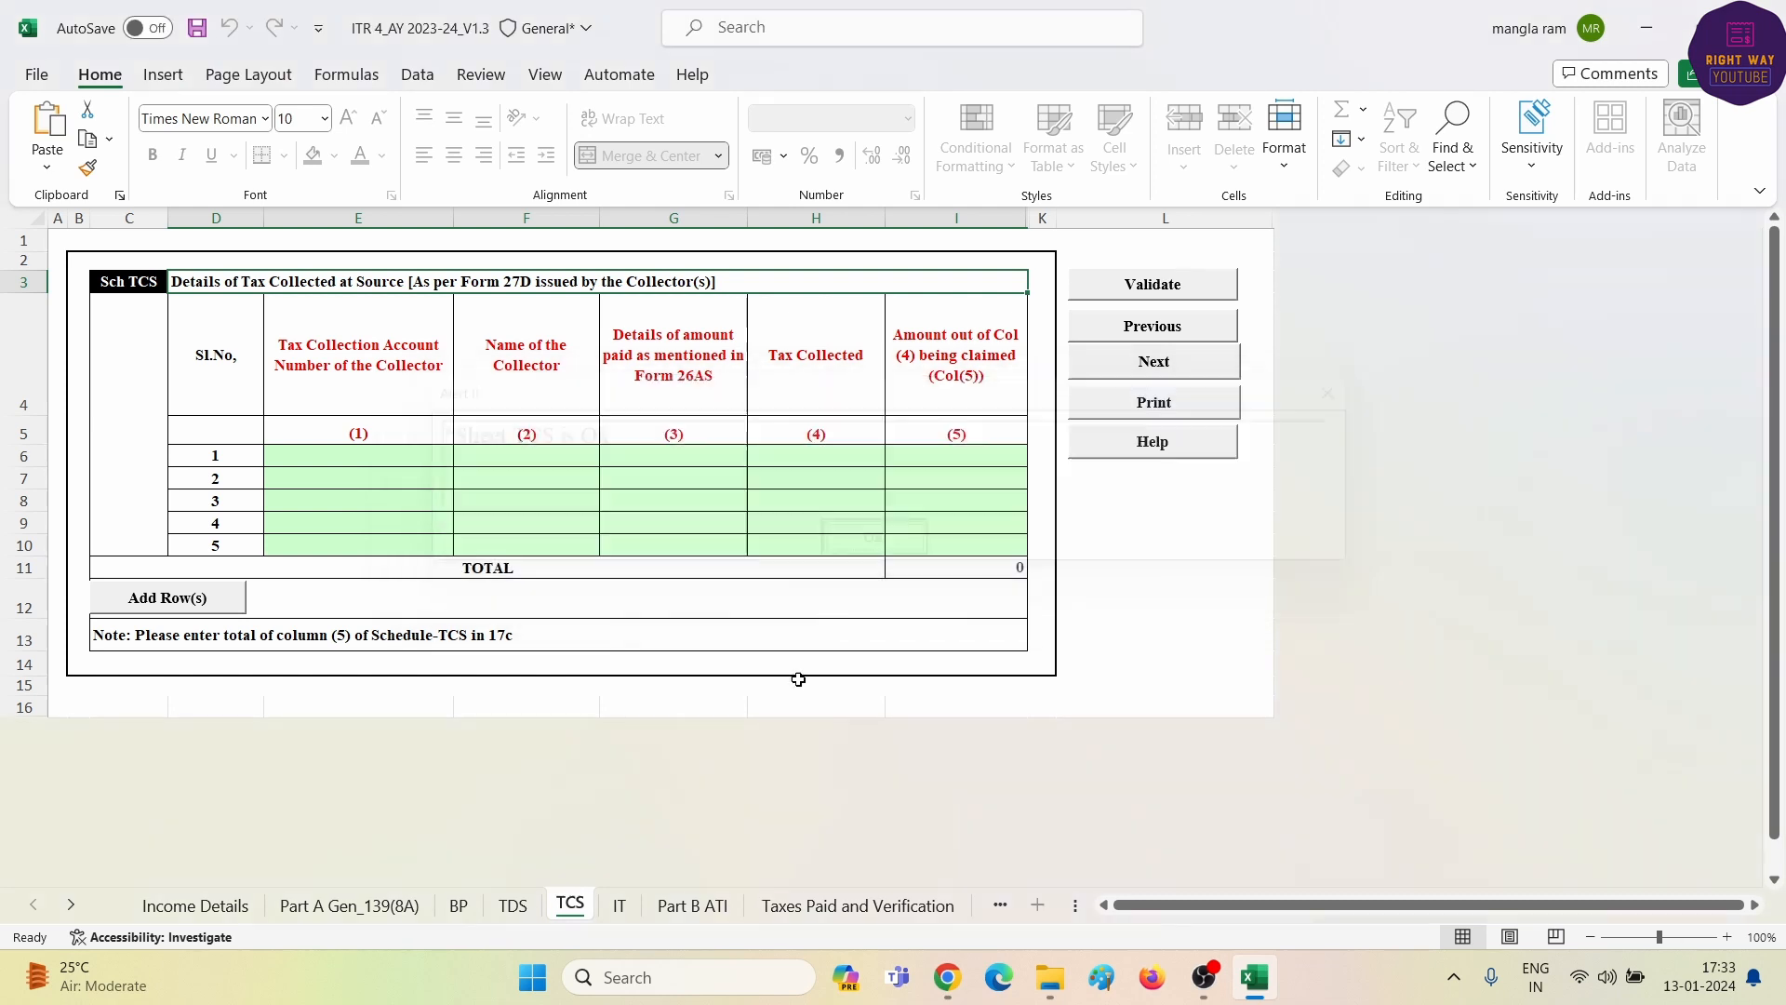
click(620, 907)
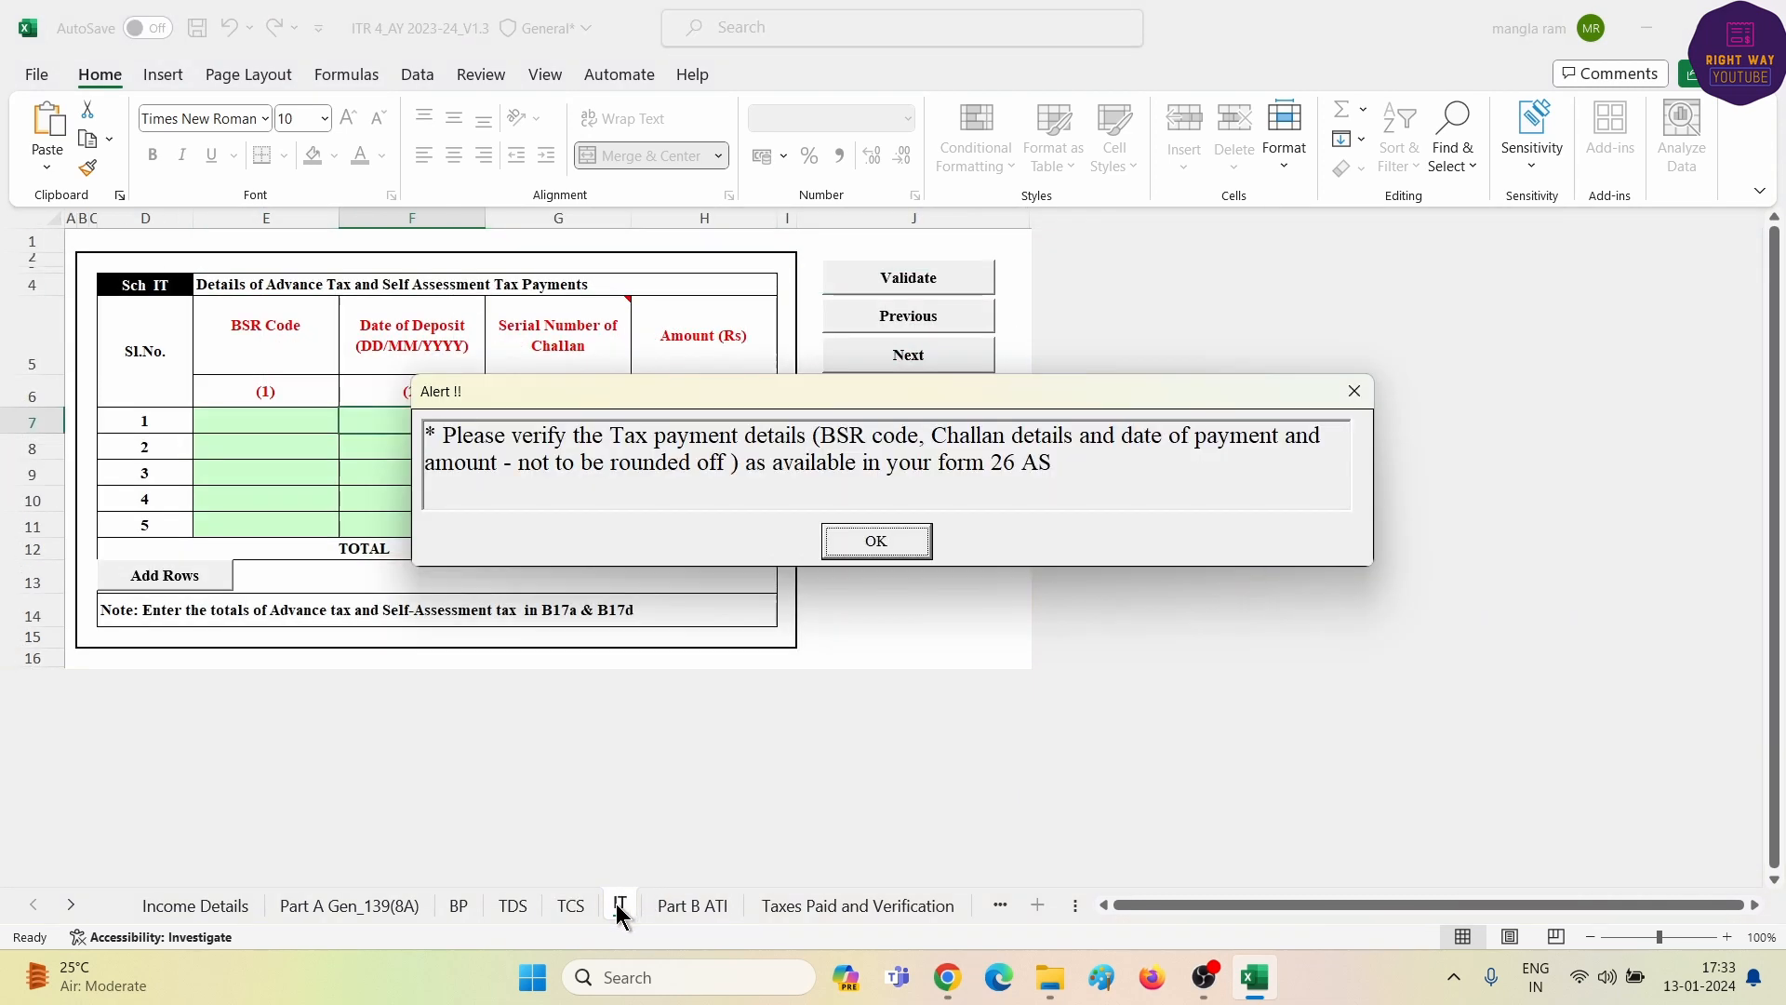
click(878, 543)
click(1090, 618)
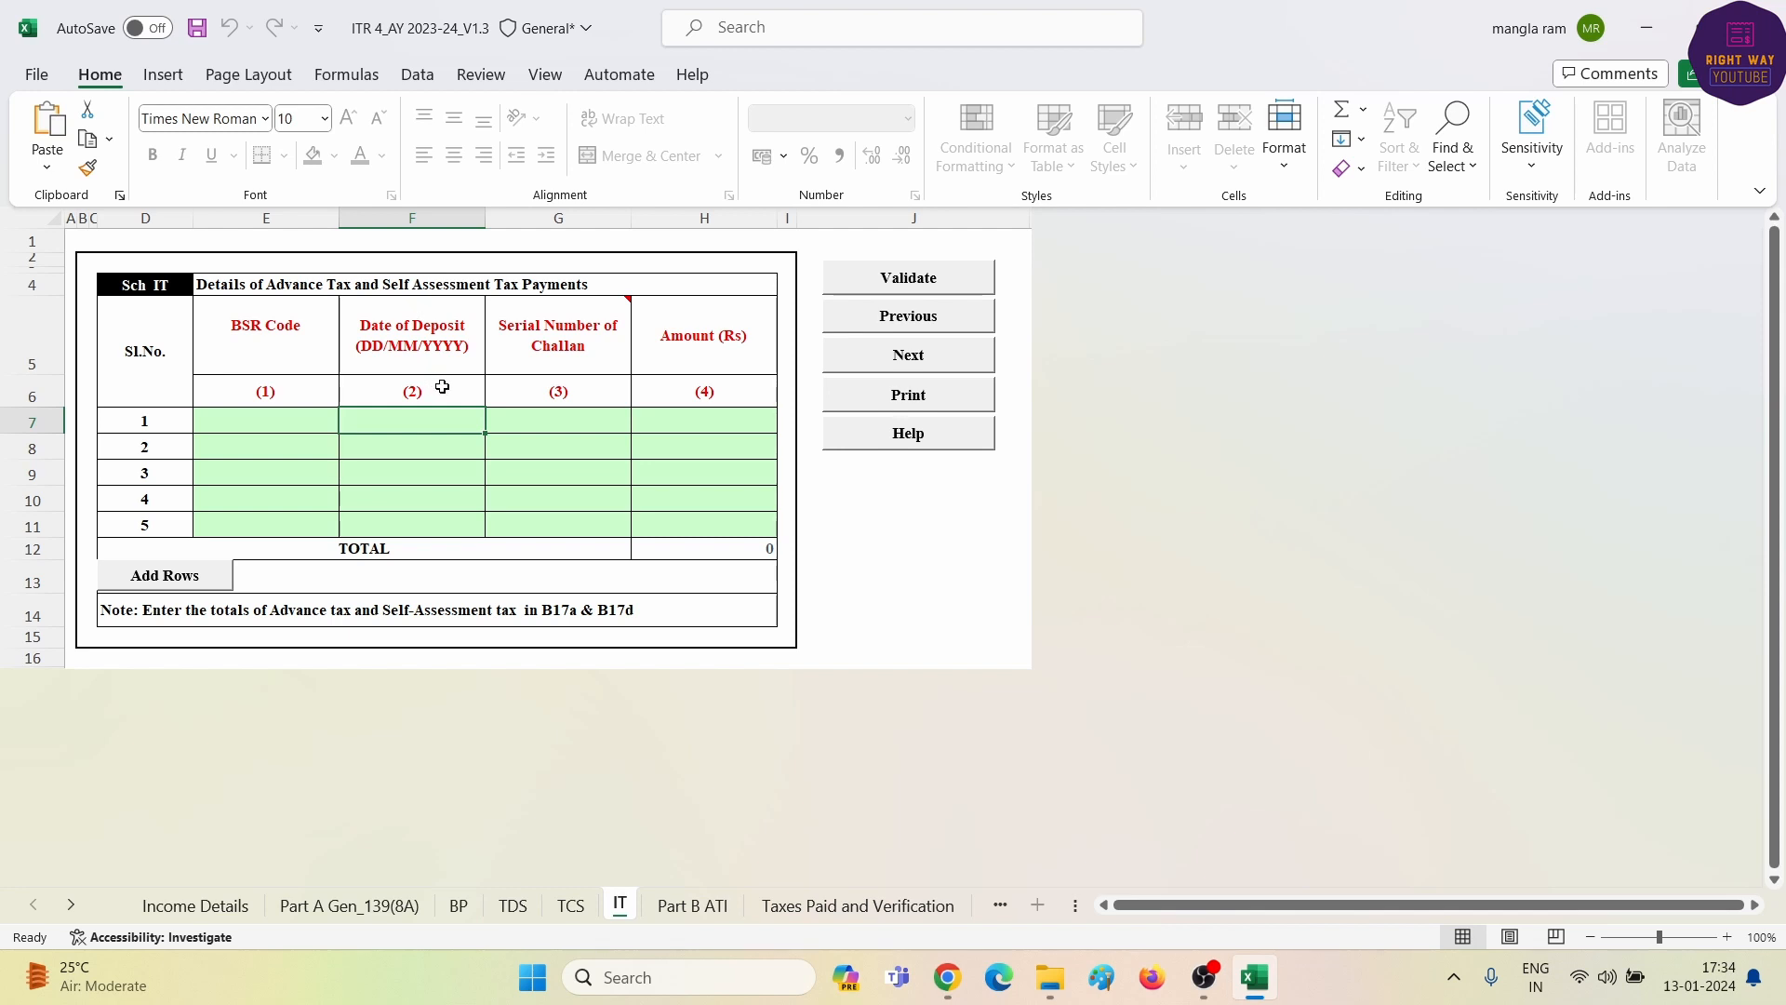
- Validate Schedule IT successfully, then bring up the Part B ATI sheet
click(276, 432)
click(398, 420)
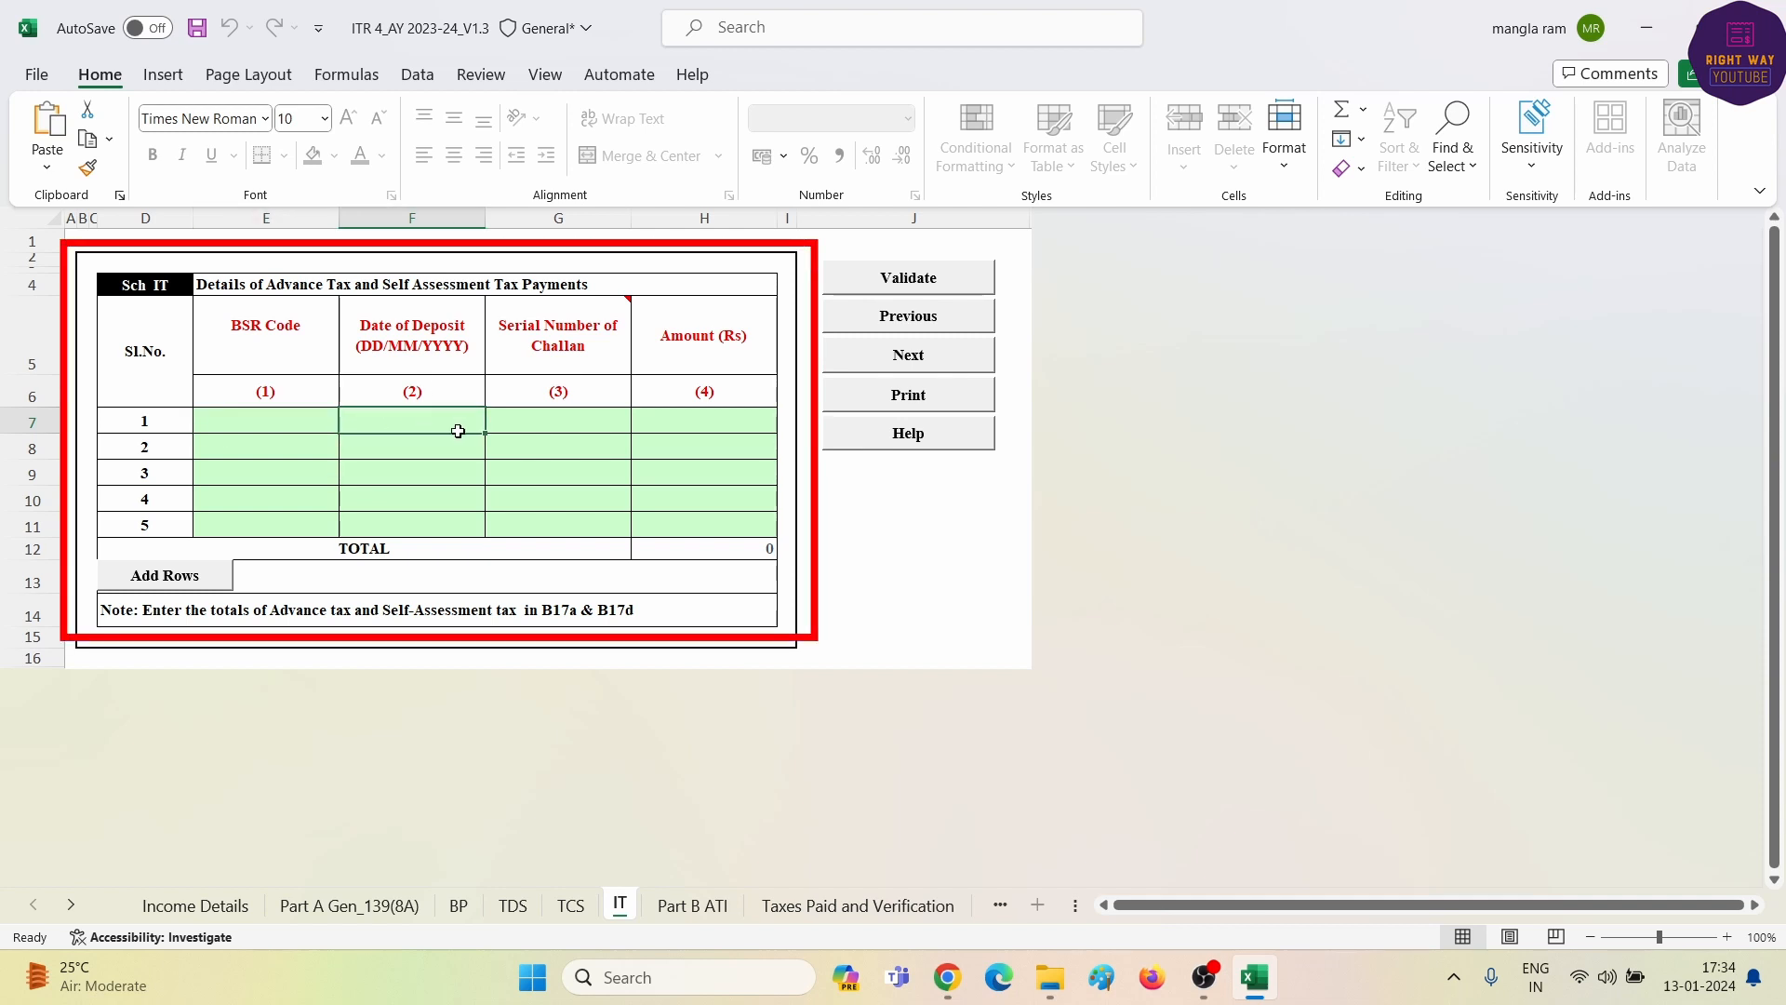
click(562, 421)
click(672, 428)
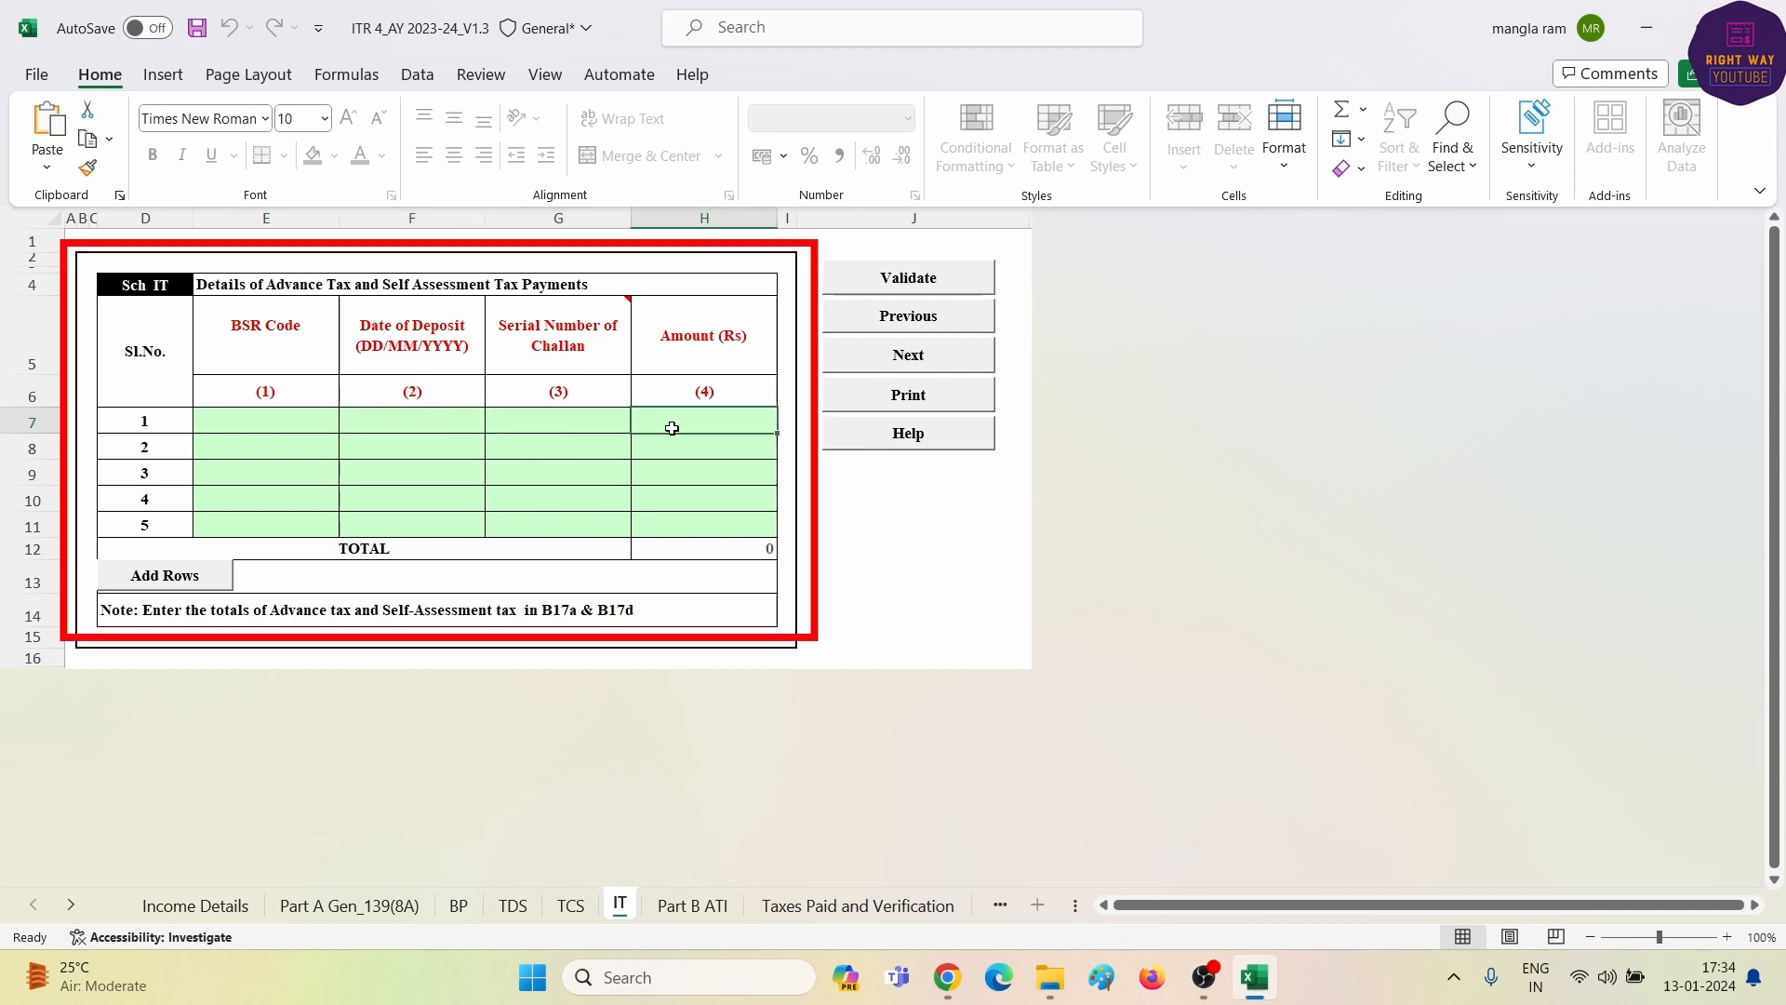
click(903, 285)
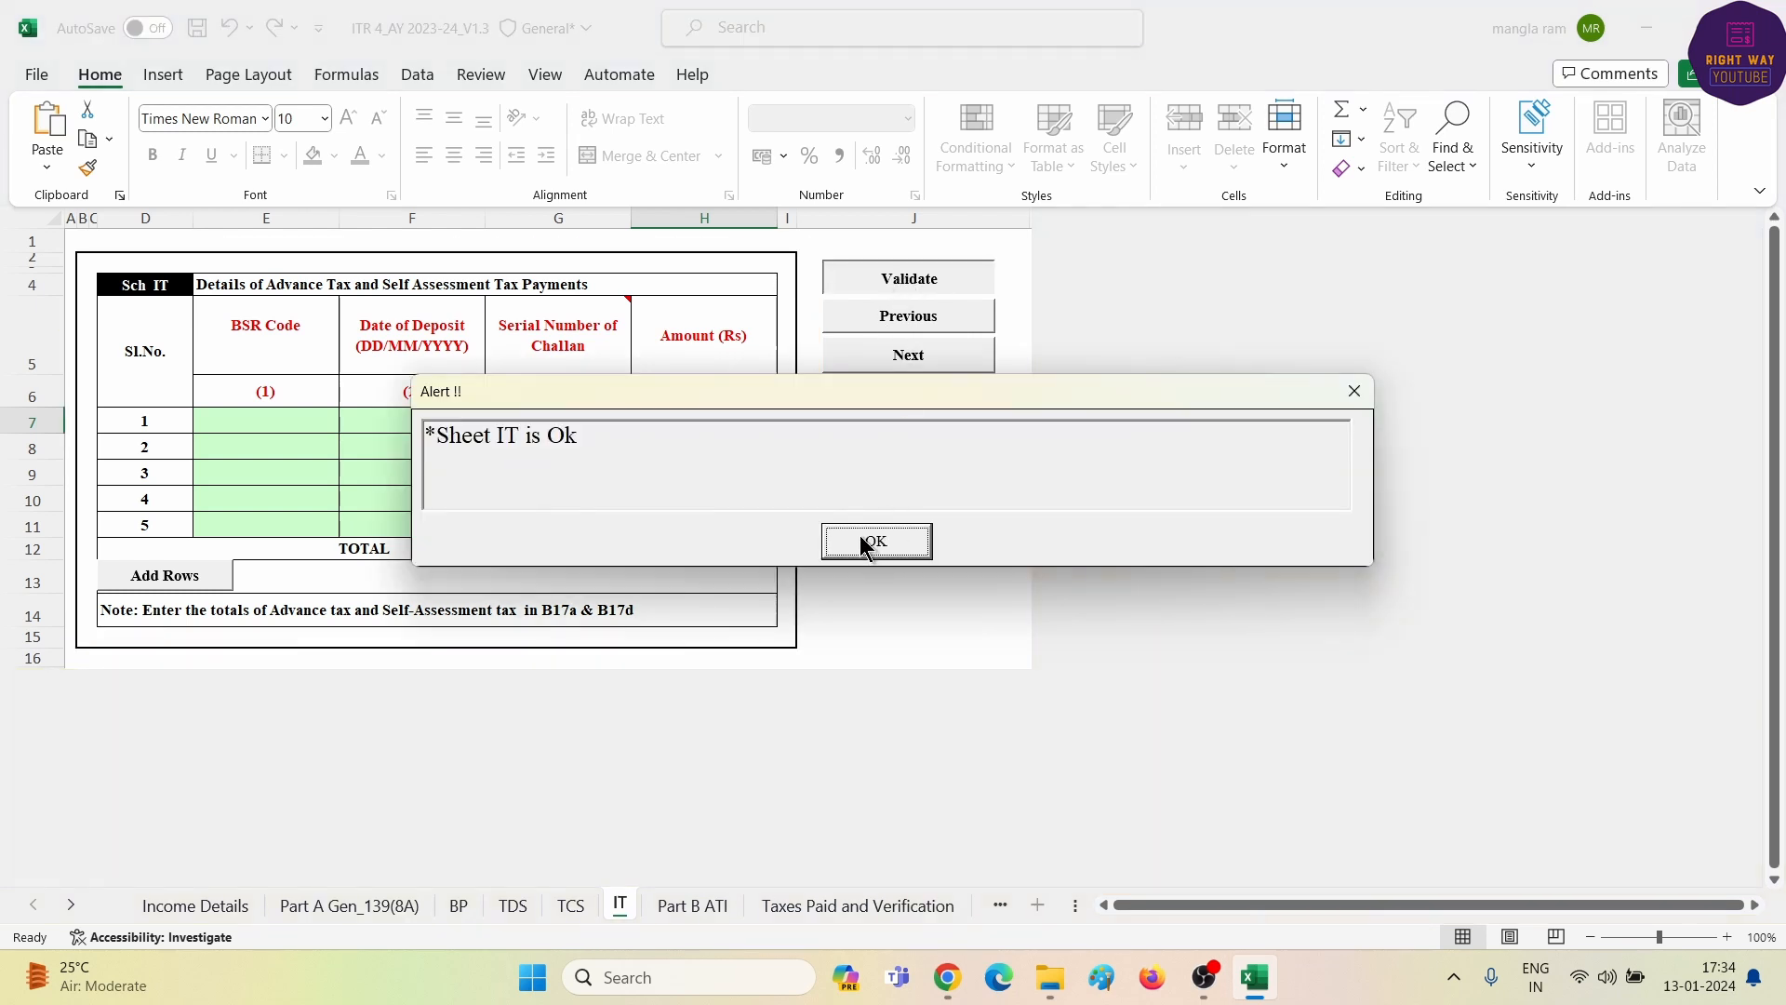
click(861, 537)
click(671, 906)
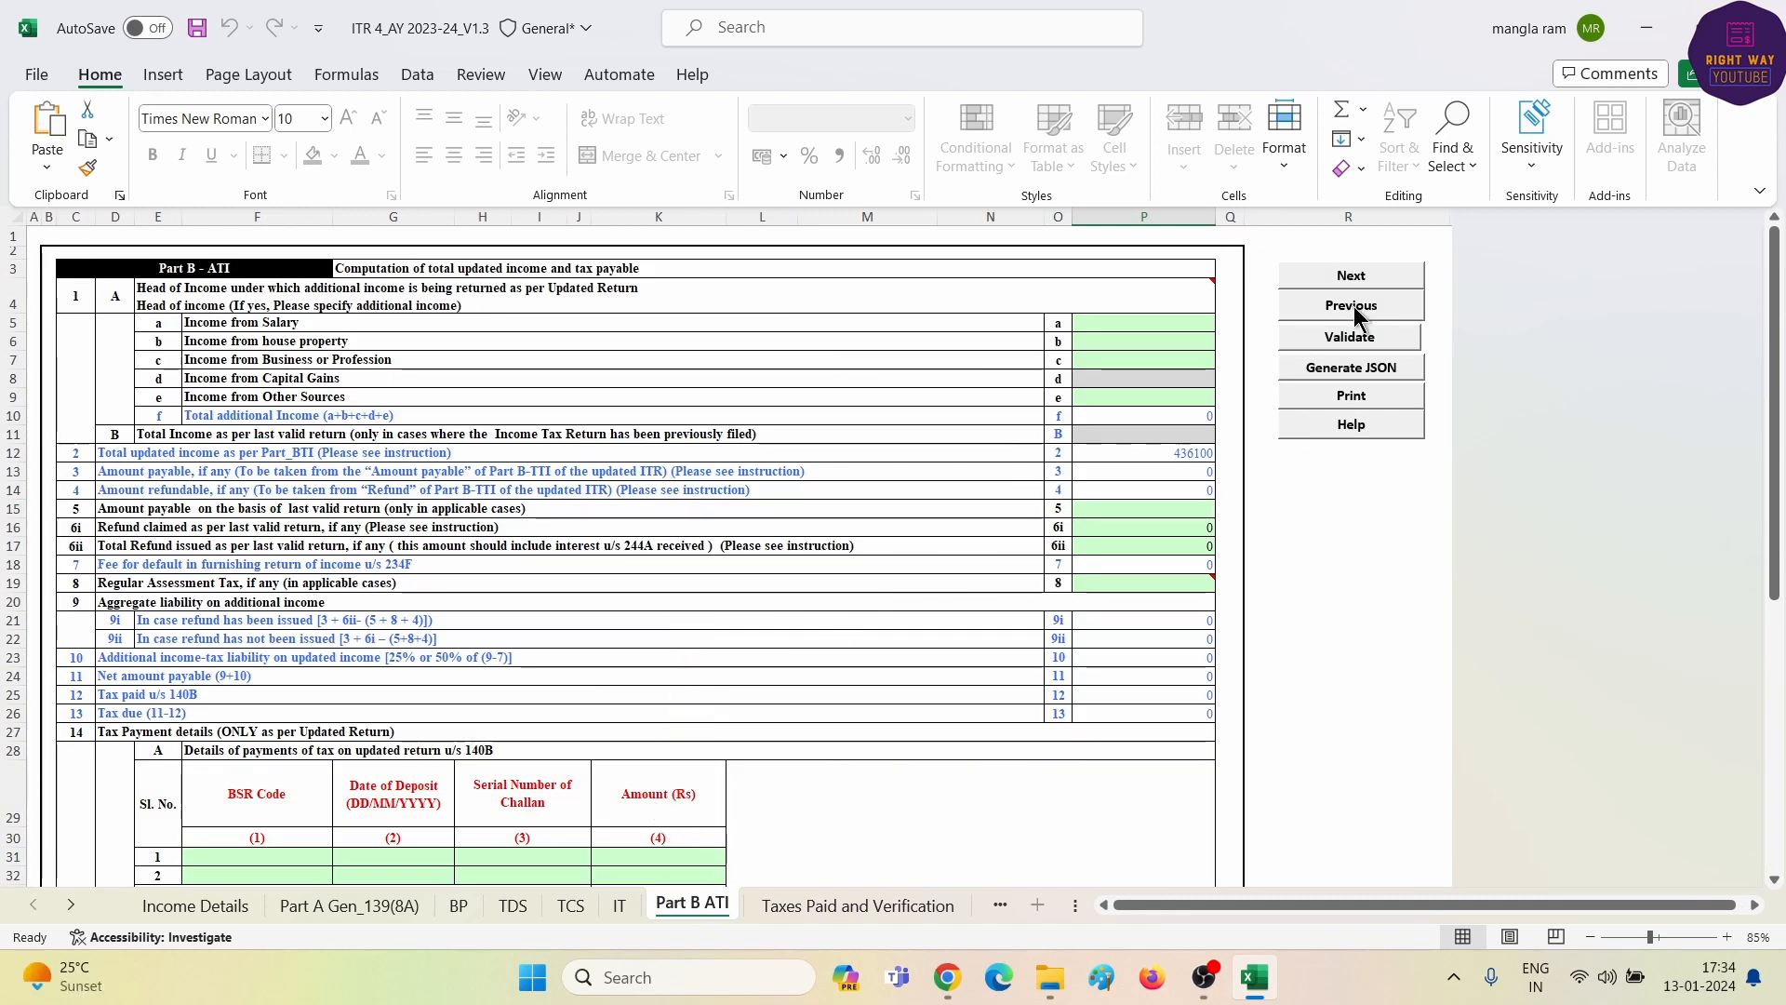
- Validate Part B ATI, then run Calculate Tax on Income Details, which flags missing 80D selections
click(1357, 344)
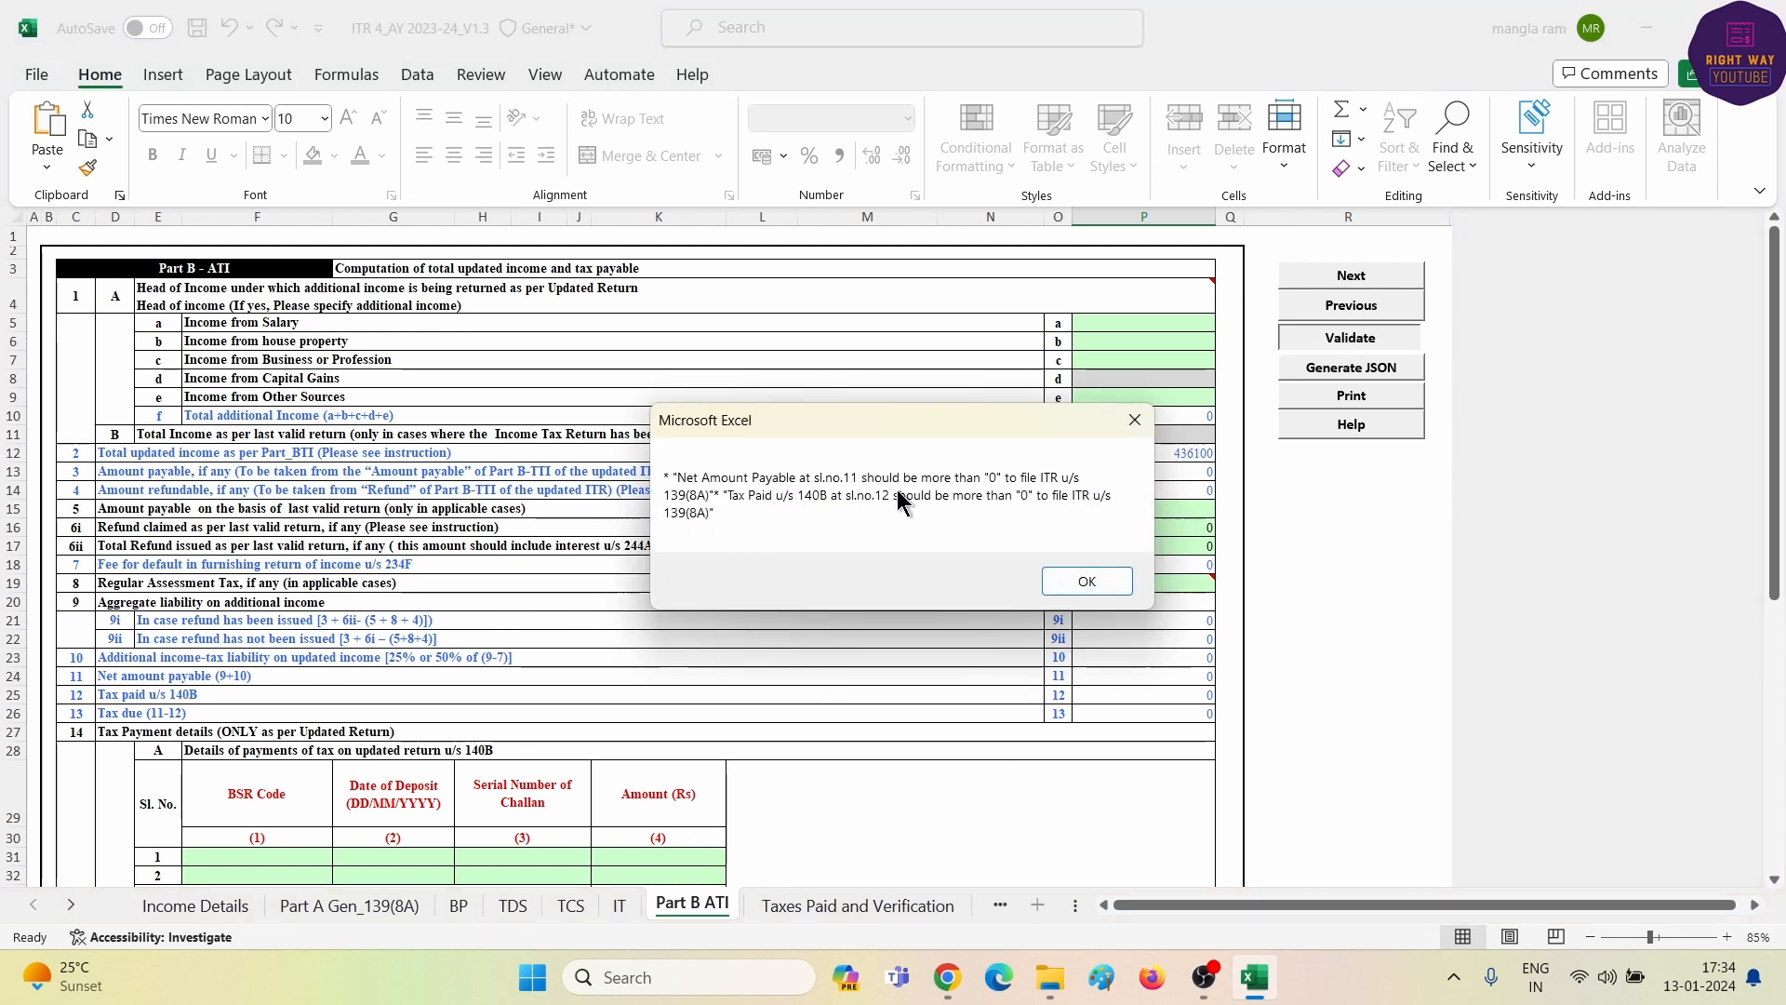
click(1087, 581)
click(158, 911)
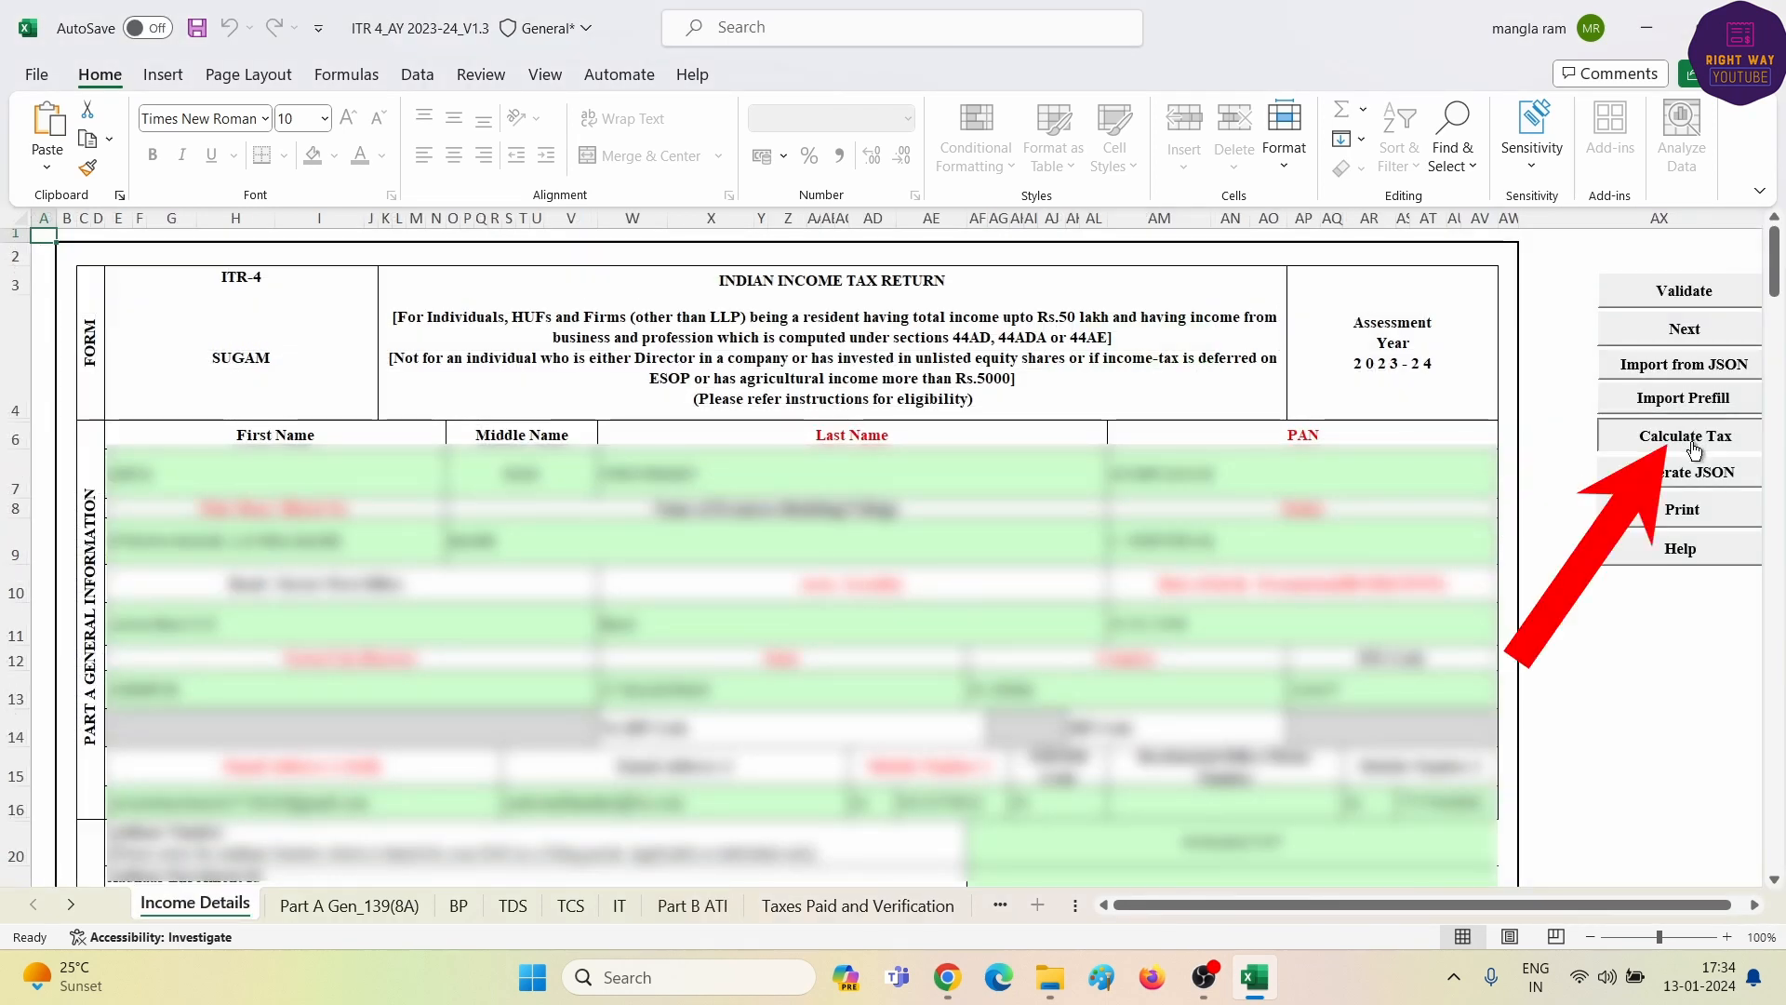
click(1686, 437)
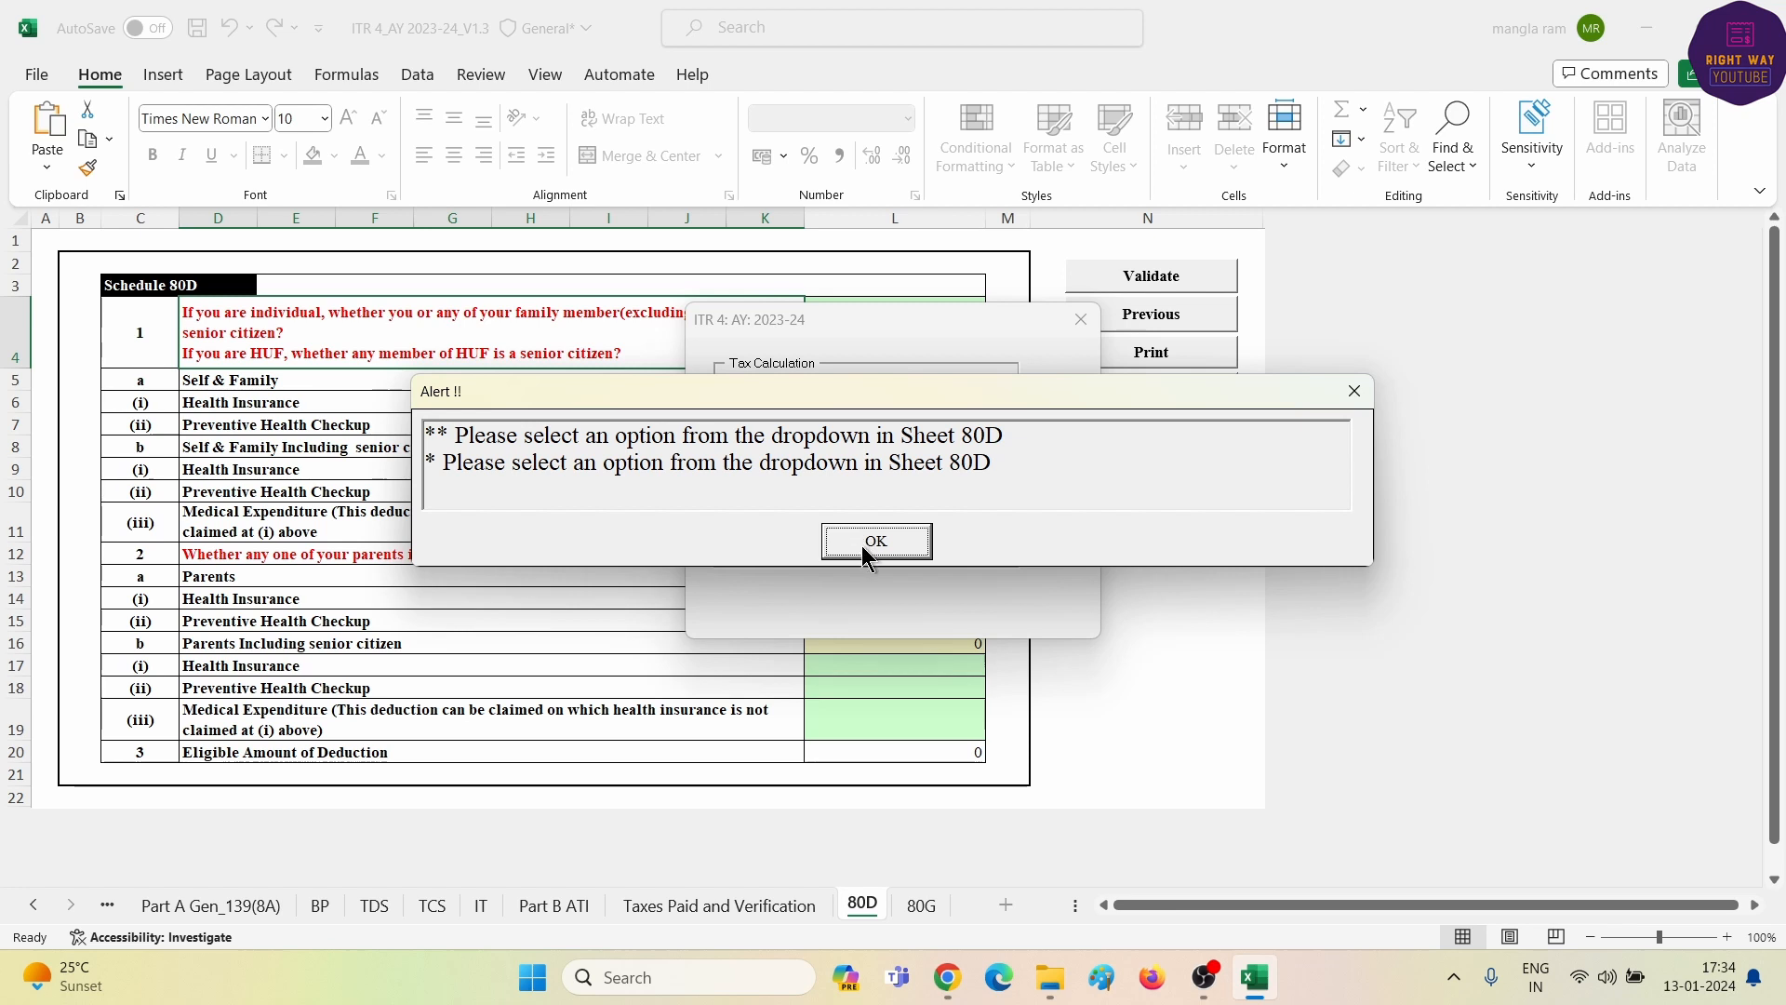
click(870, 543)
- Set Schedule 80D self/family and parents to Not Claiming, validate it, and return to Income Details
click(935, 329)
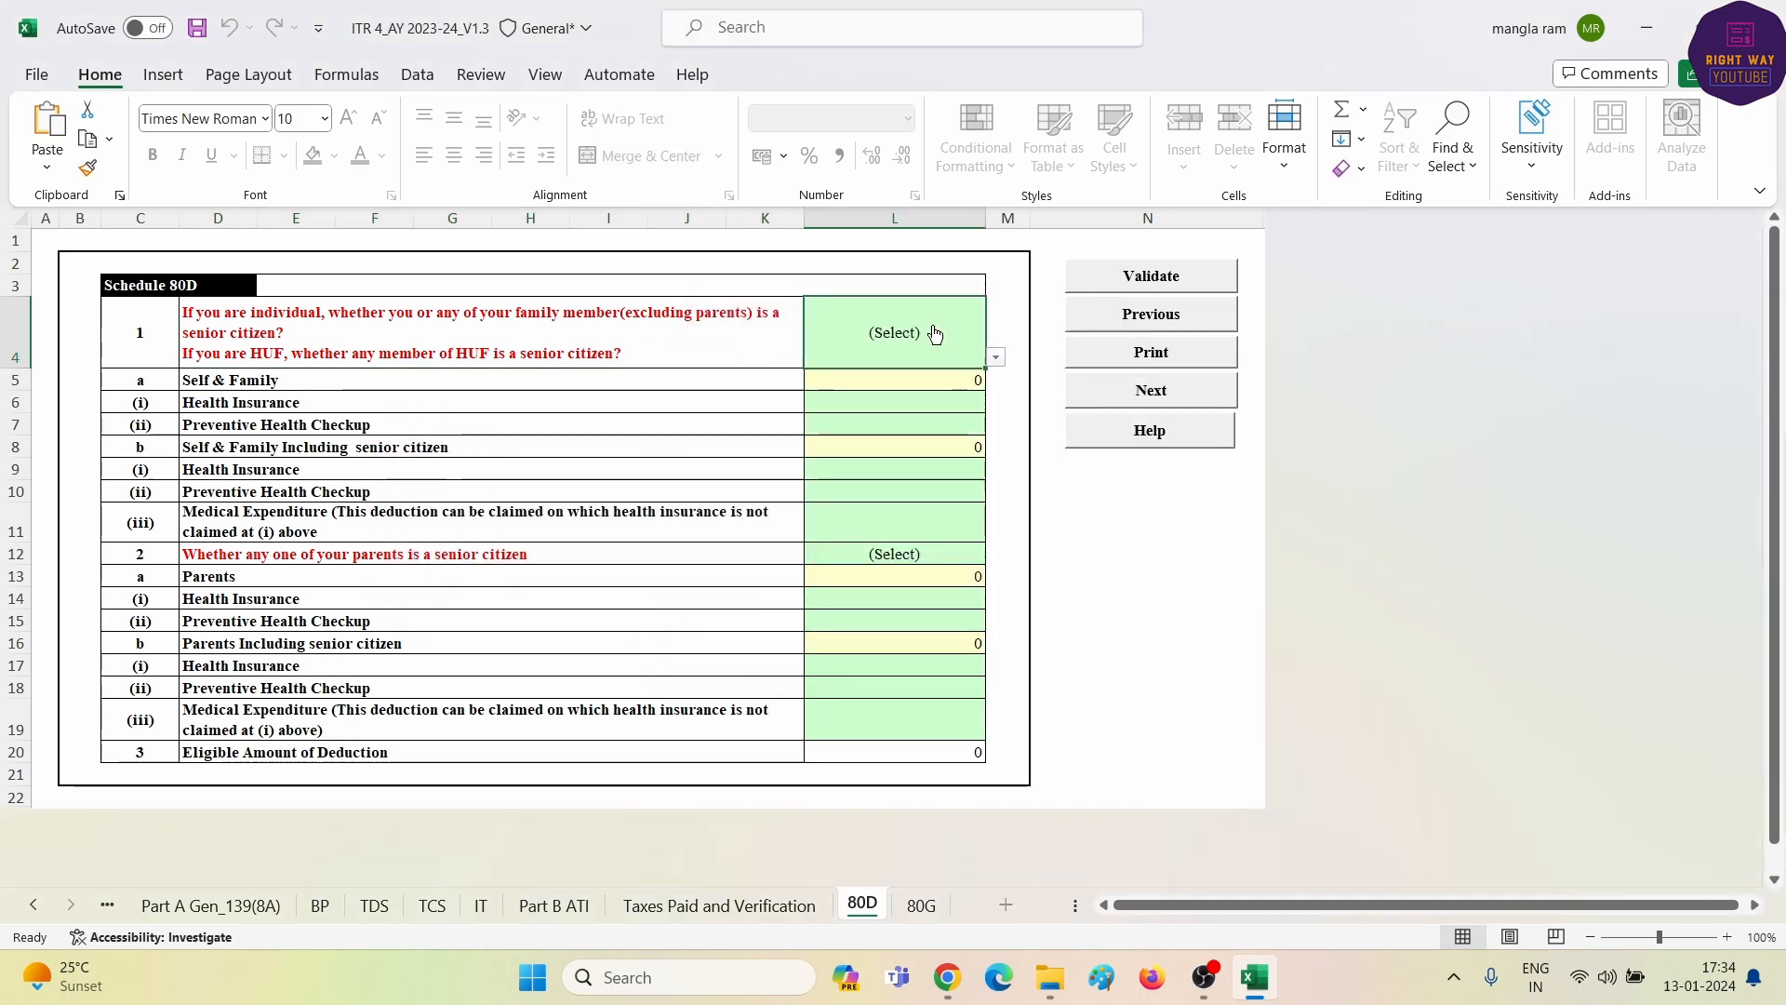
click(996, 359)
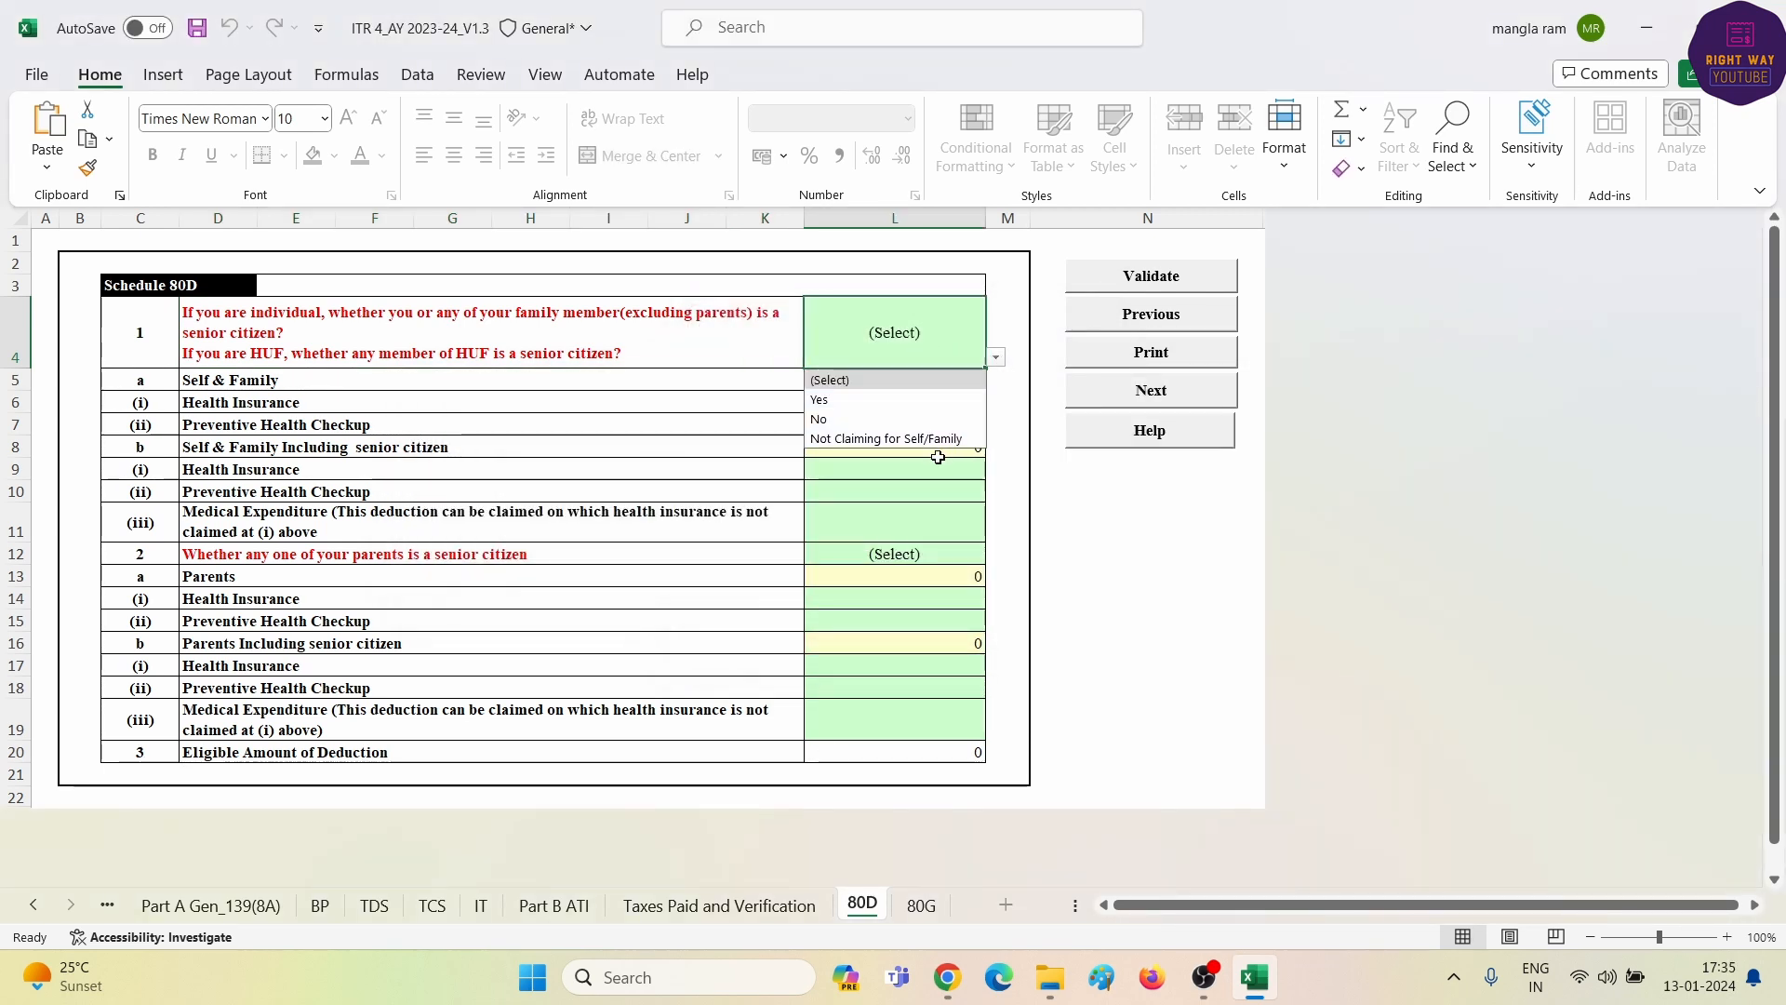
click(923, 439)
click(907, 553)
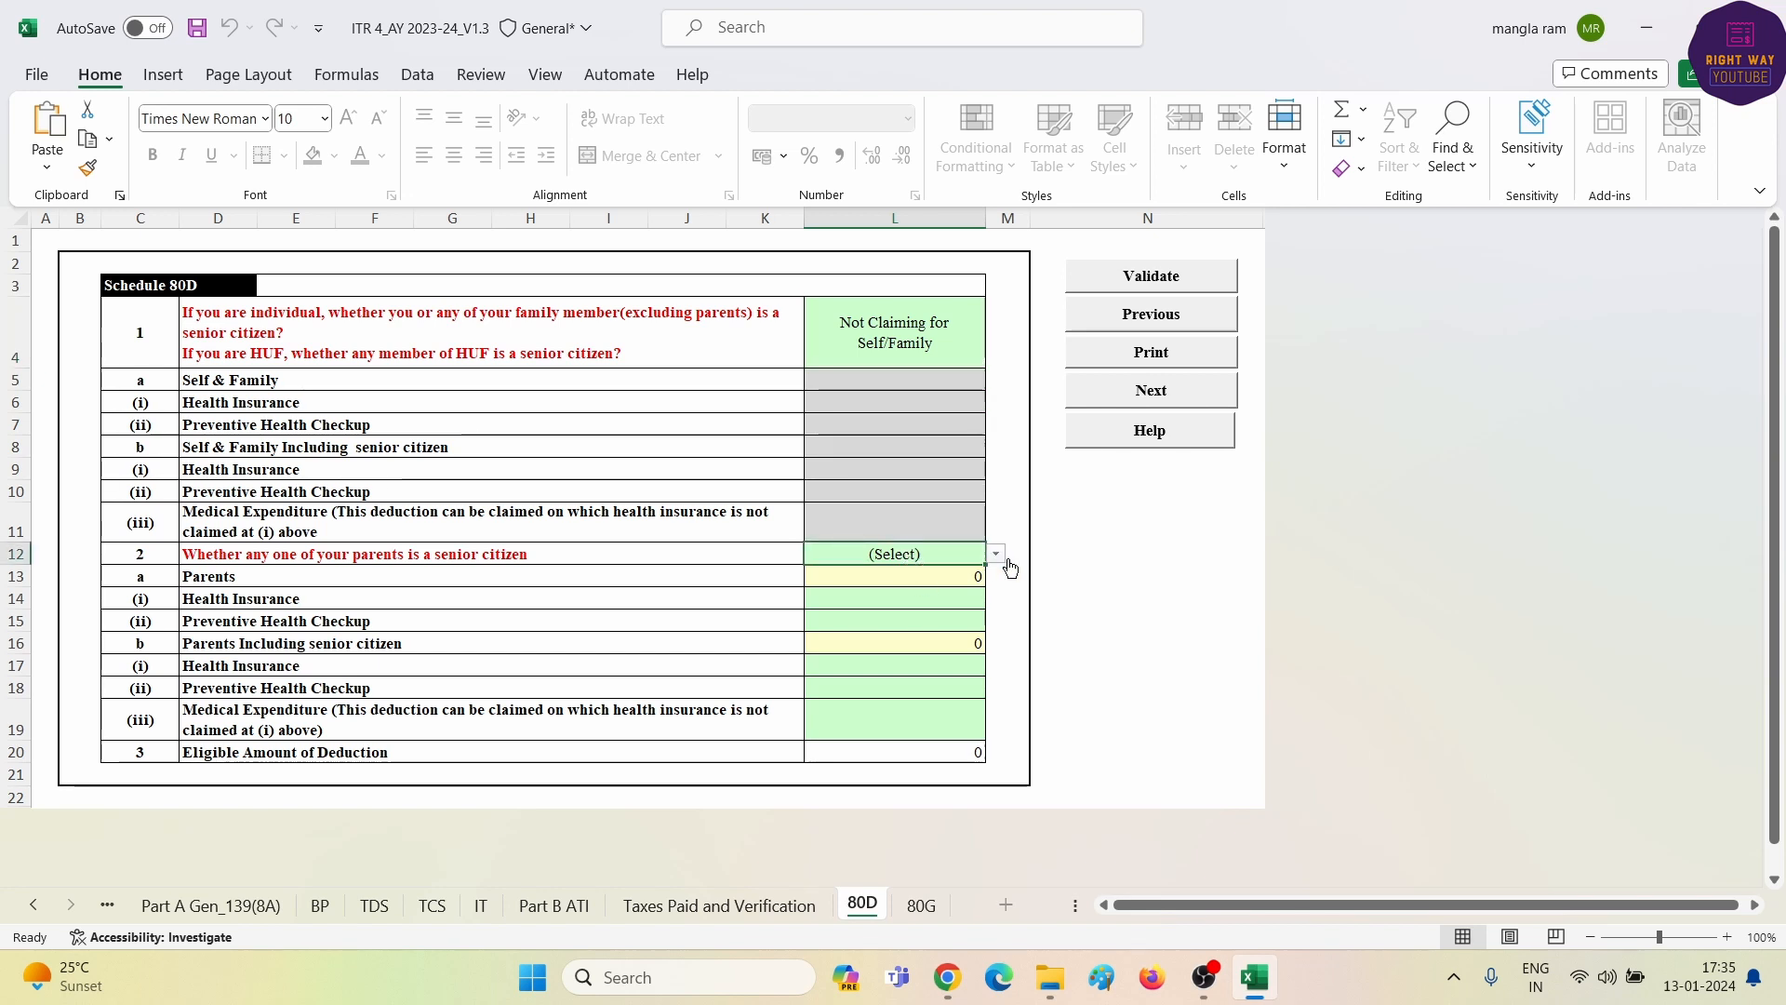
click(997, 559)
click(877, 634)
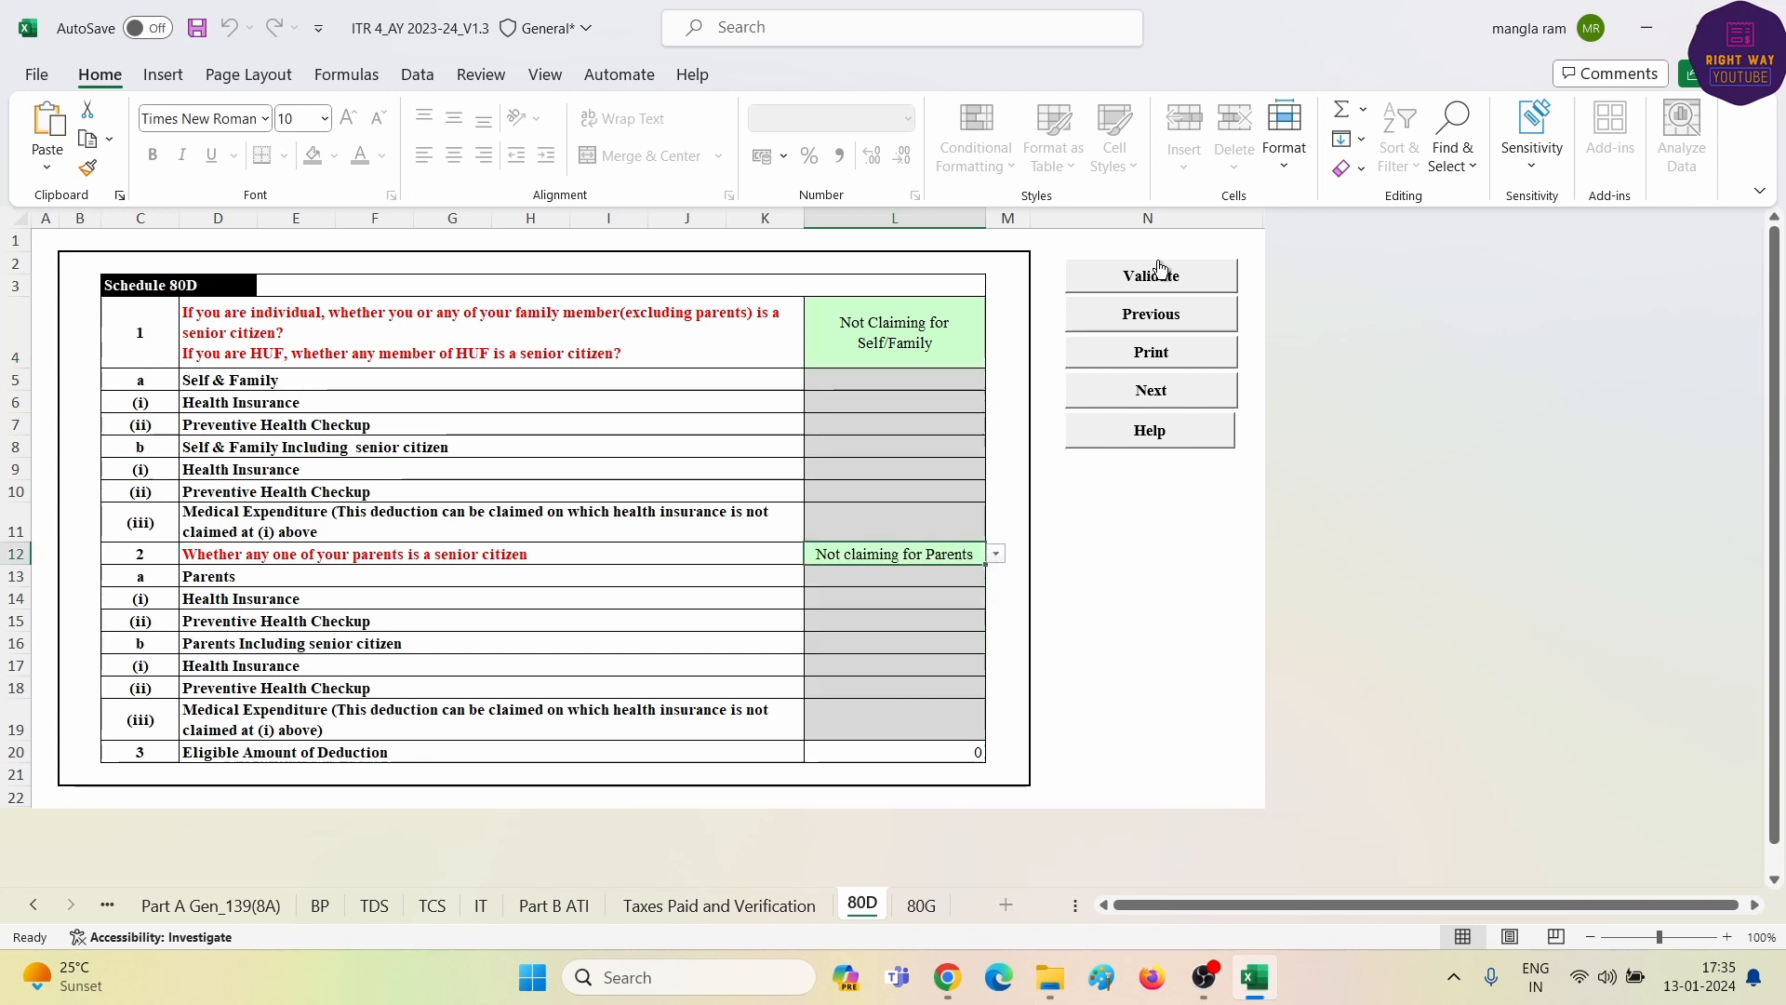
click(1158, 274)
click(862, 544)
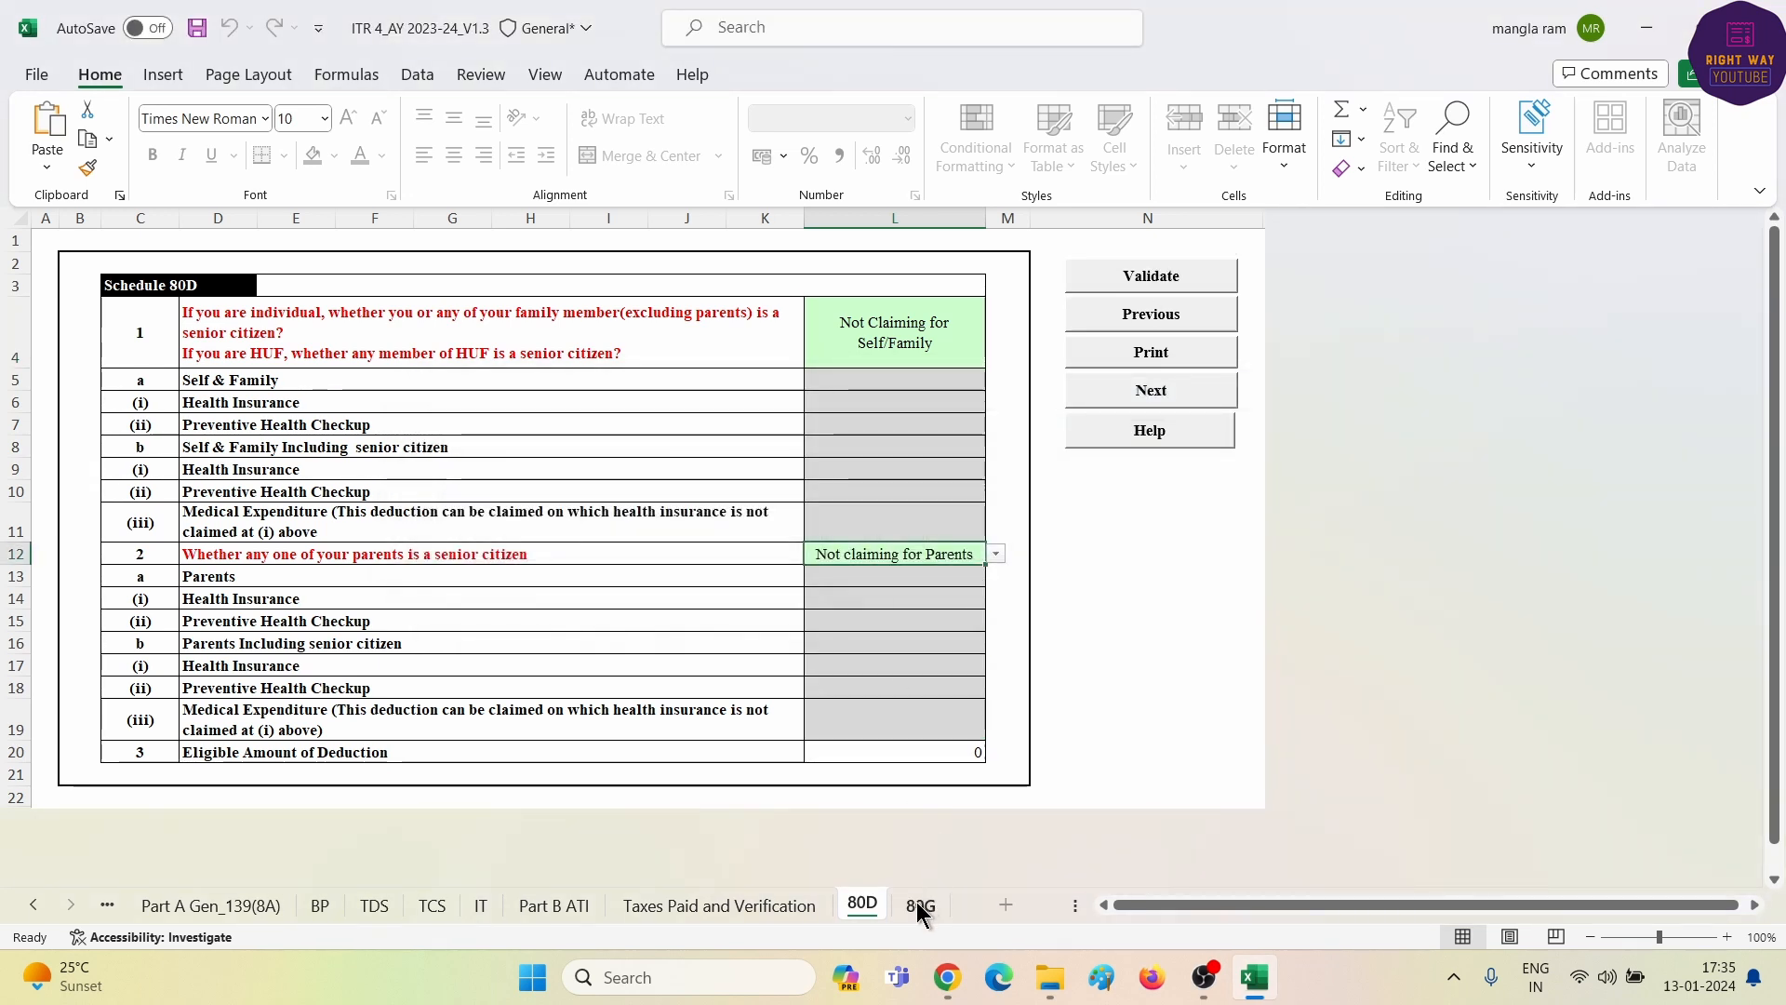
click(921, 906)
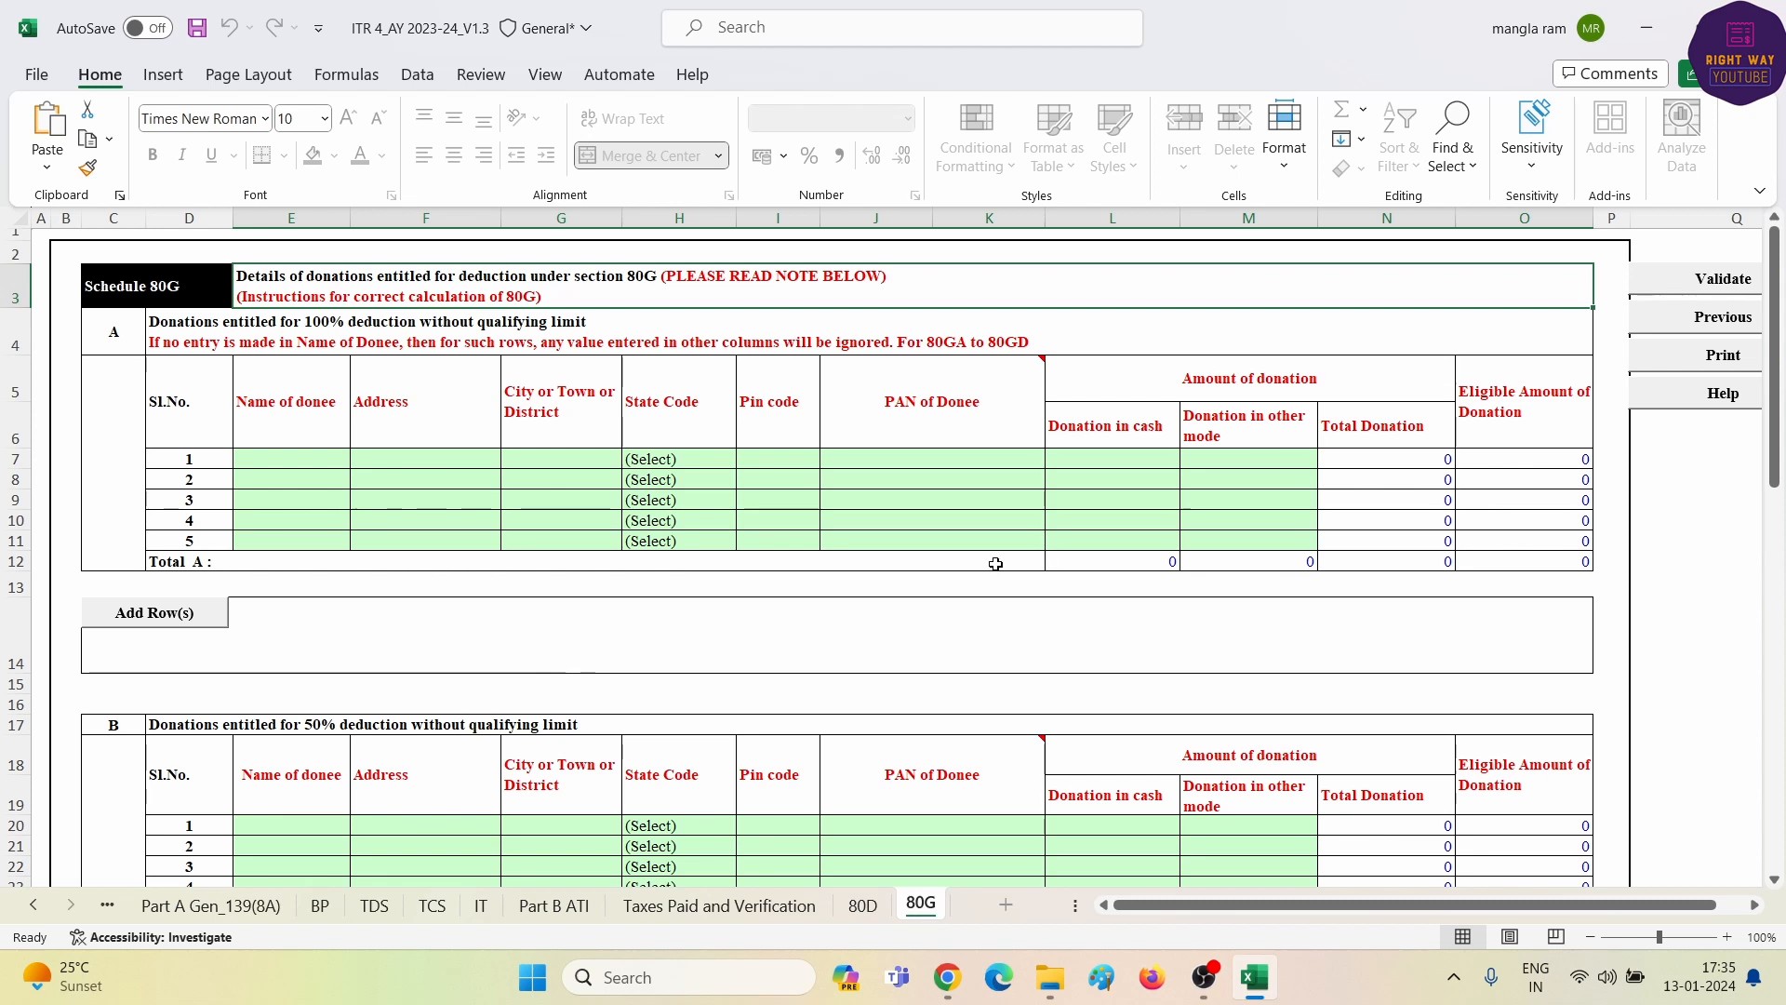
click(34, 905)
click(183, 910)
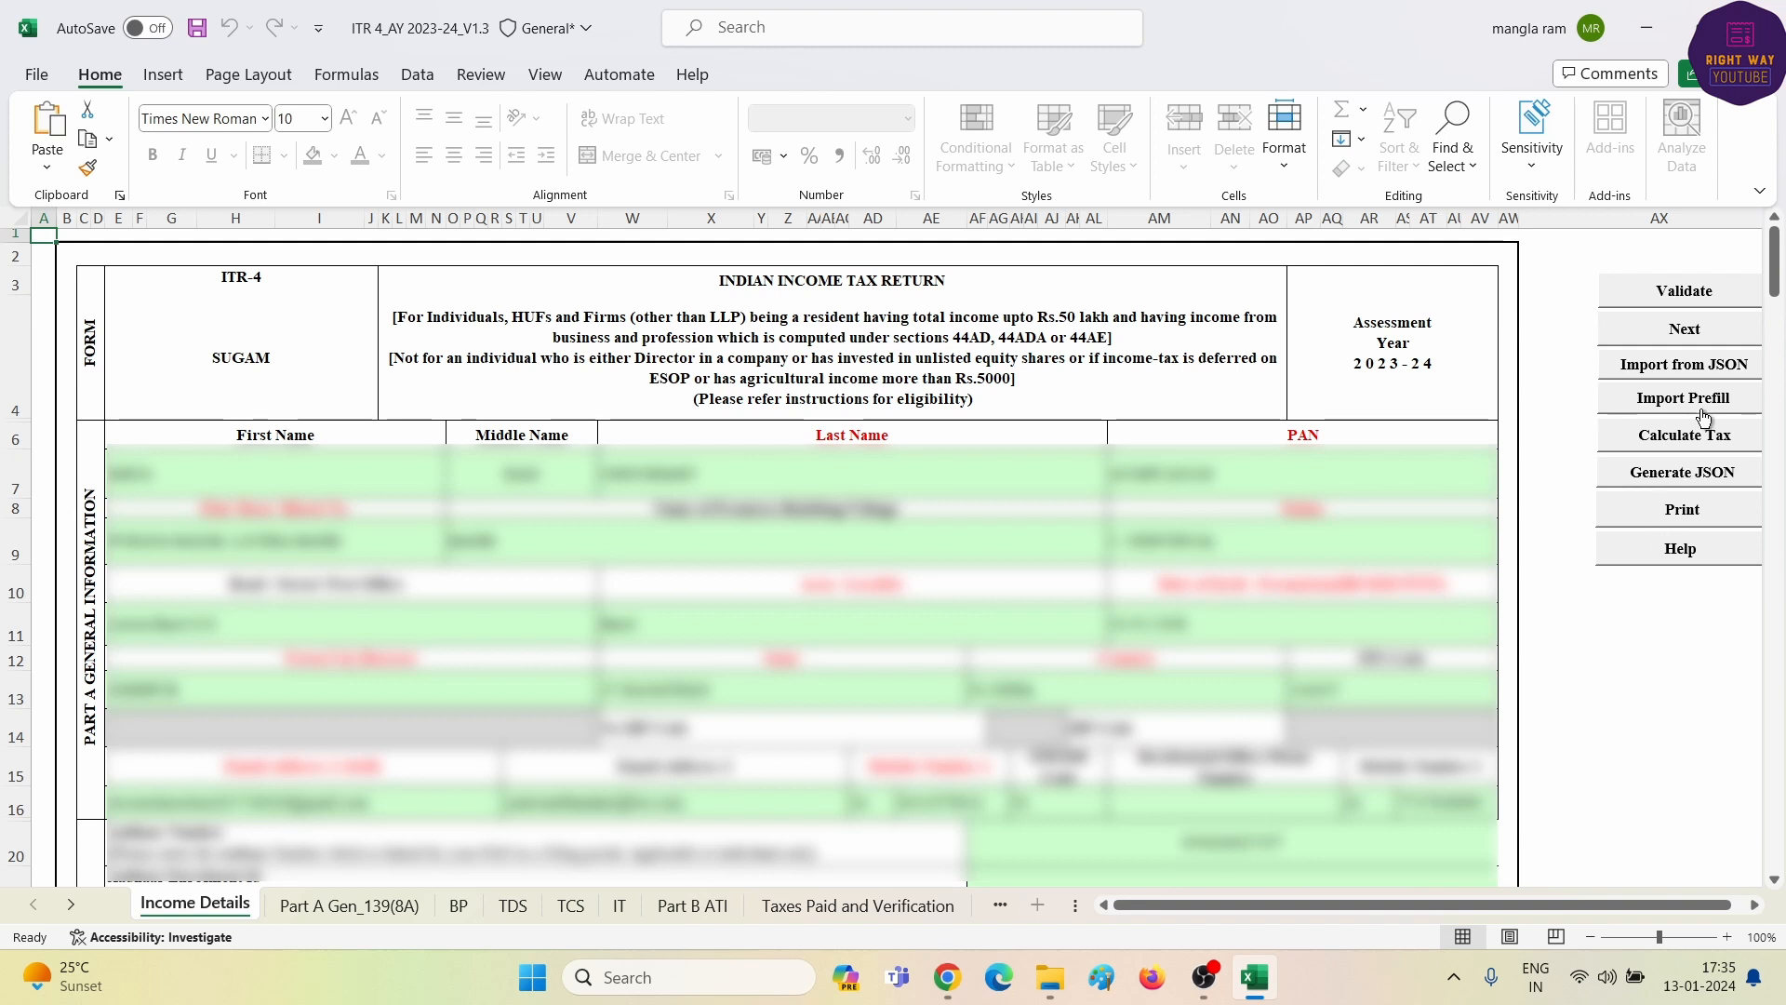
- Enter JODHPUR as the verification Place after Calculate Tax reports it missing
click(1684, 434)
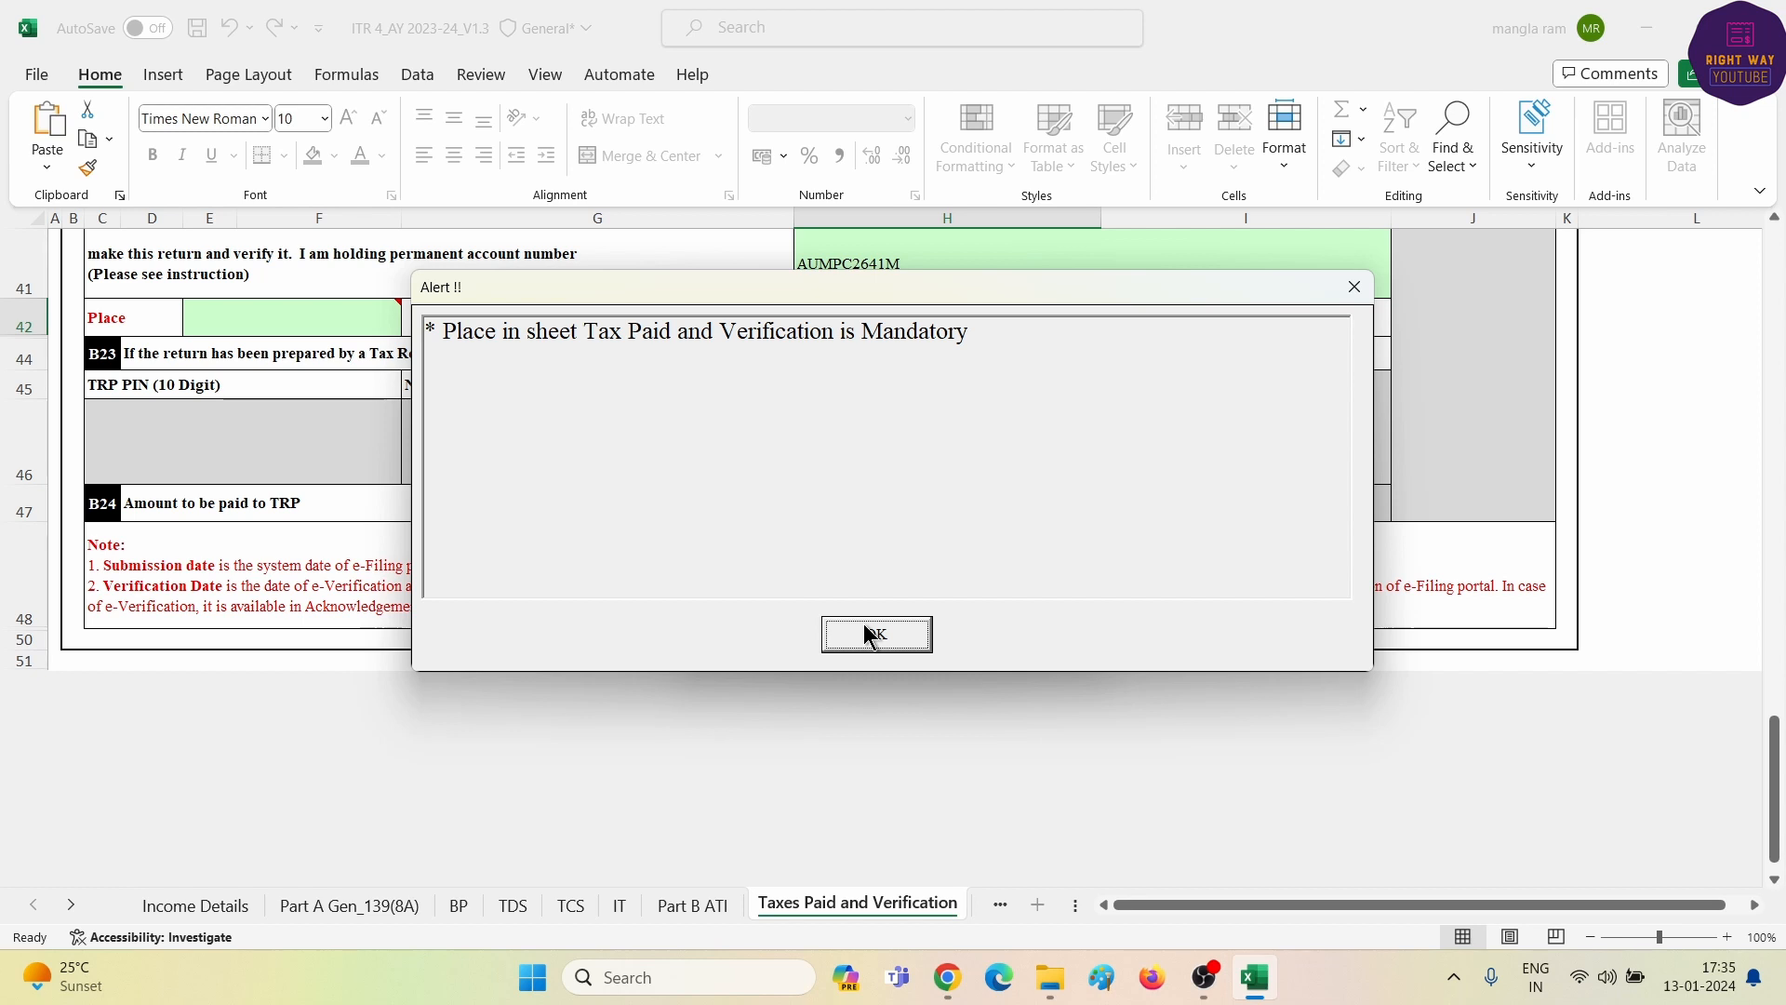
click(870, 637)
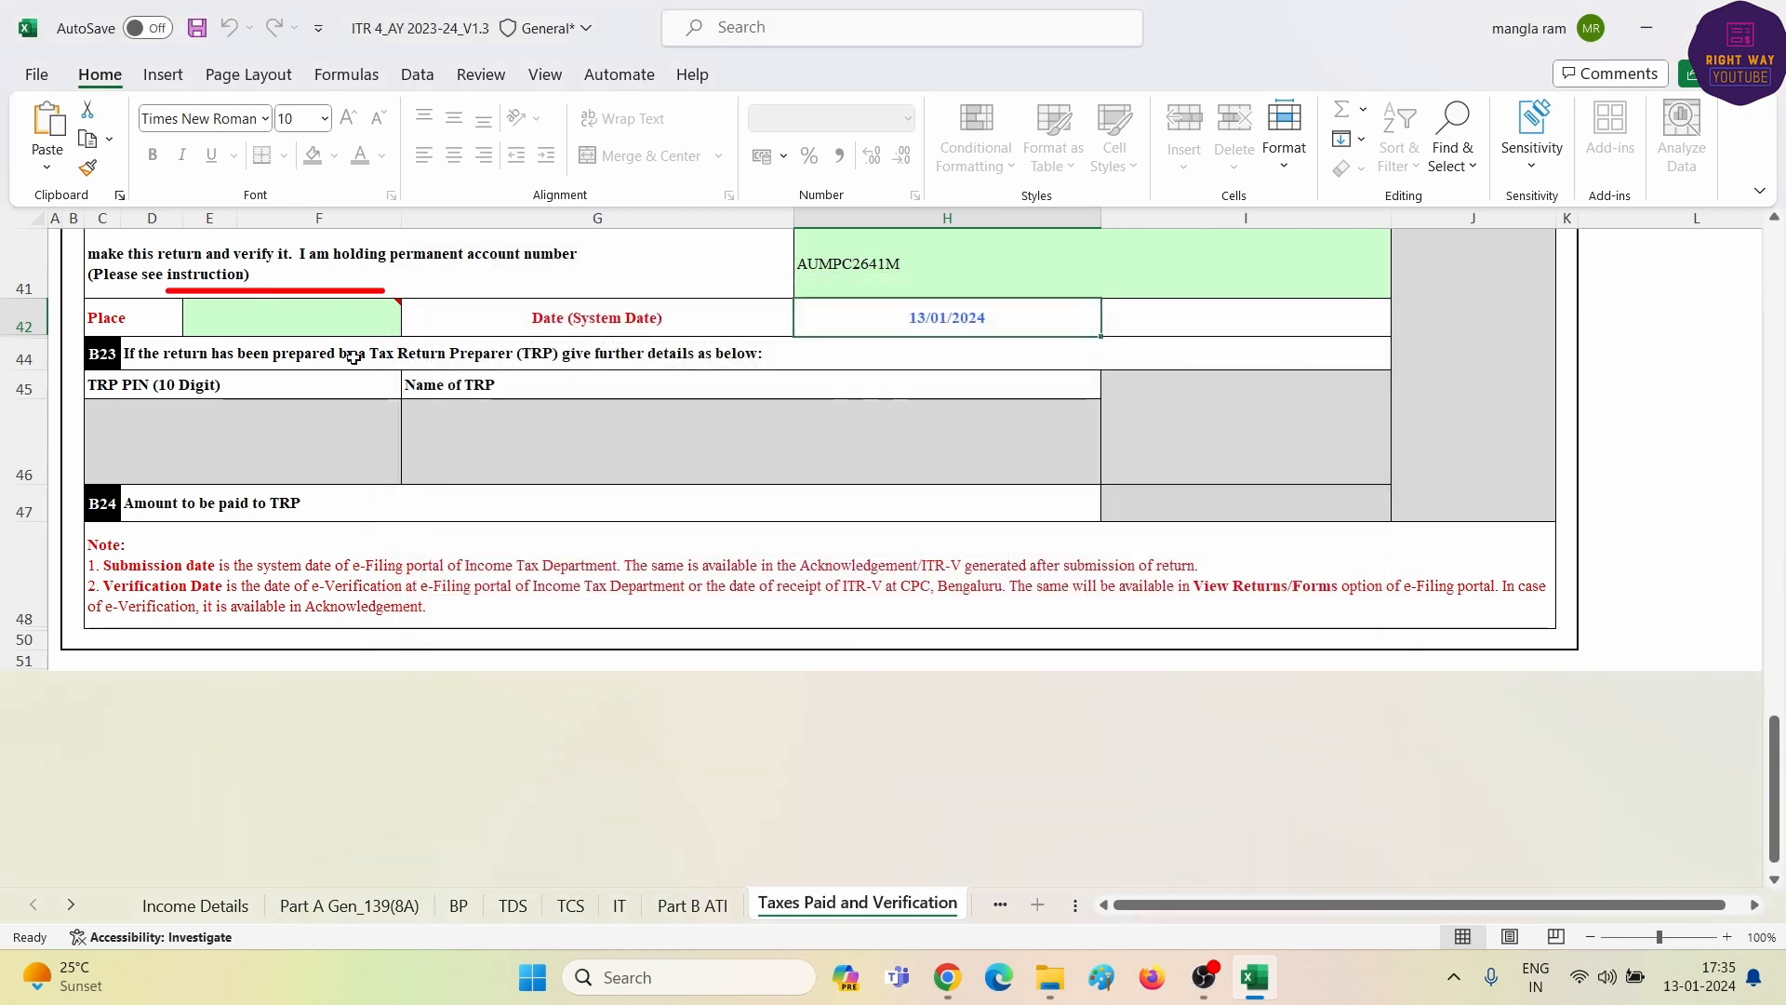
click(301, 317)
text(JODHPUR)
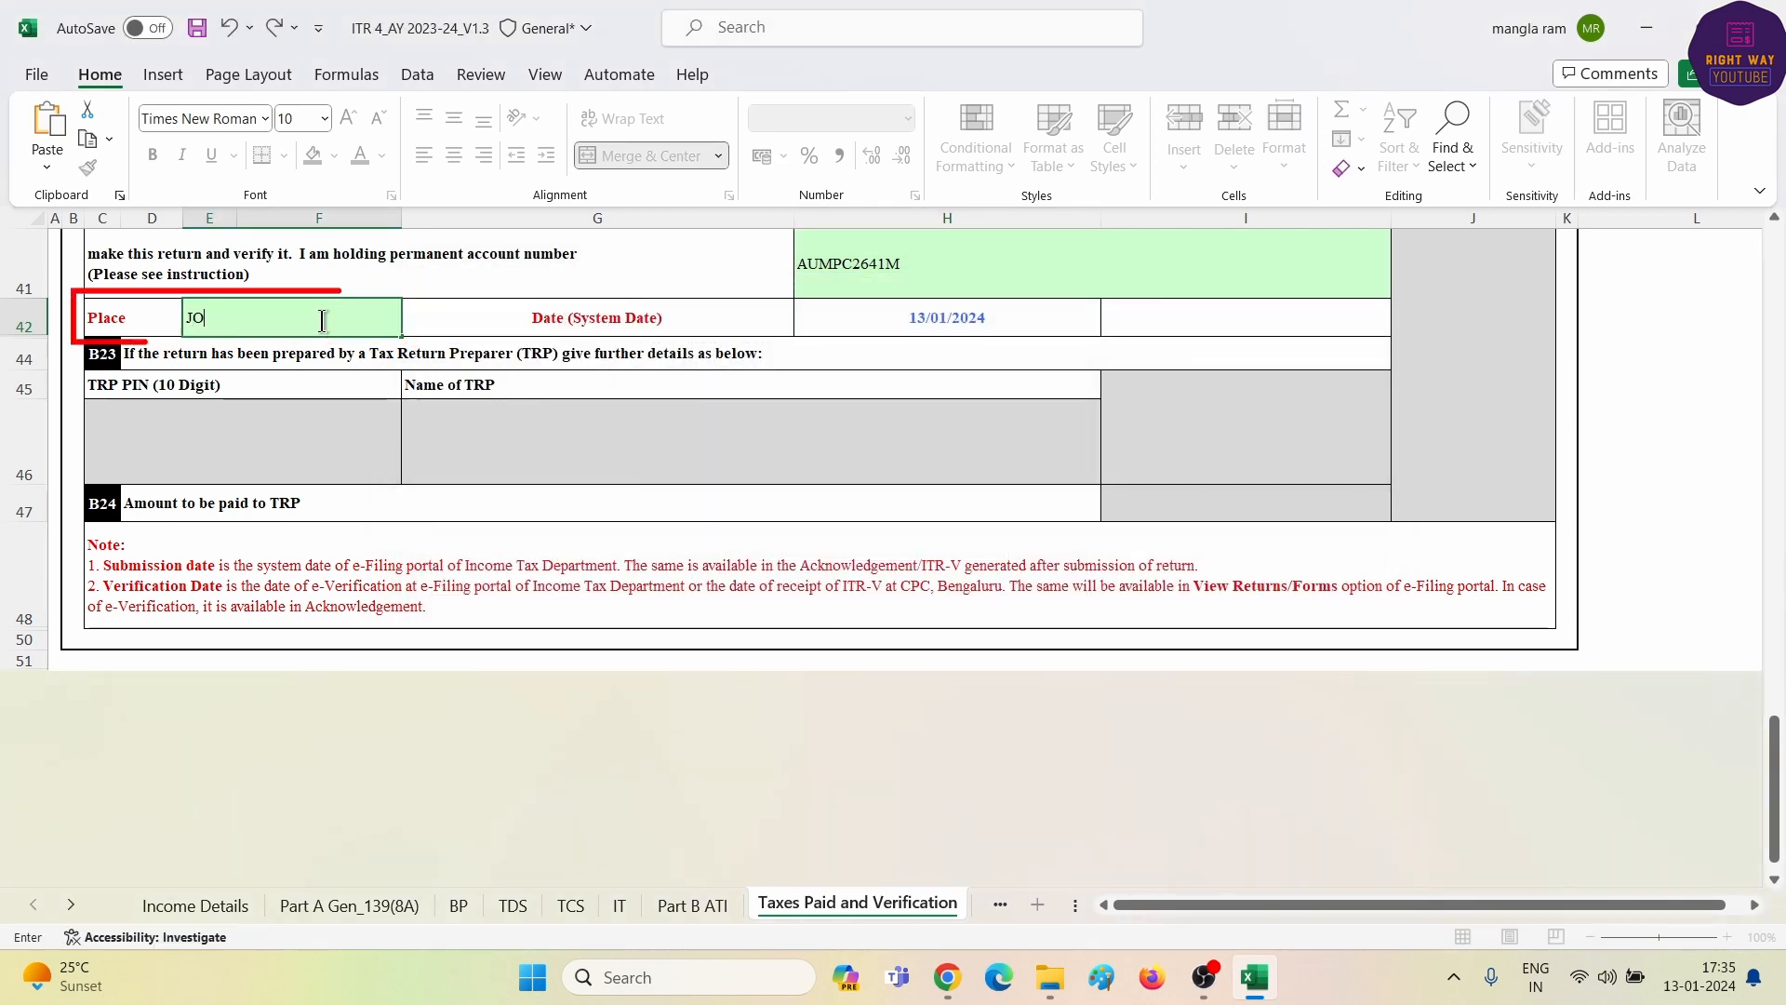
key(Return)
scroll(322, 321, up, 10)
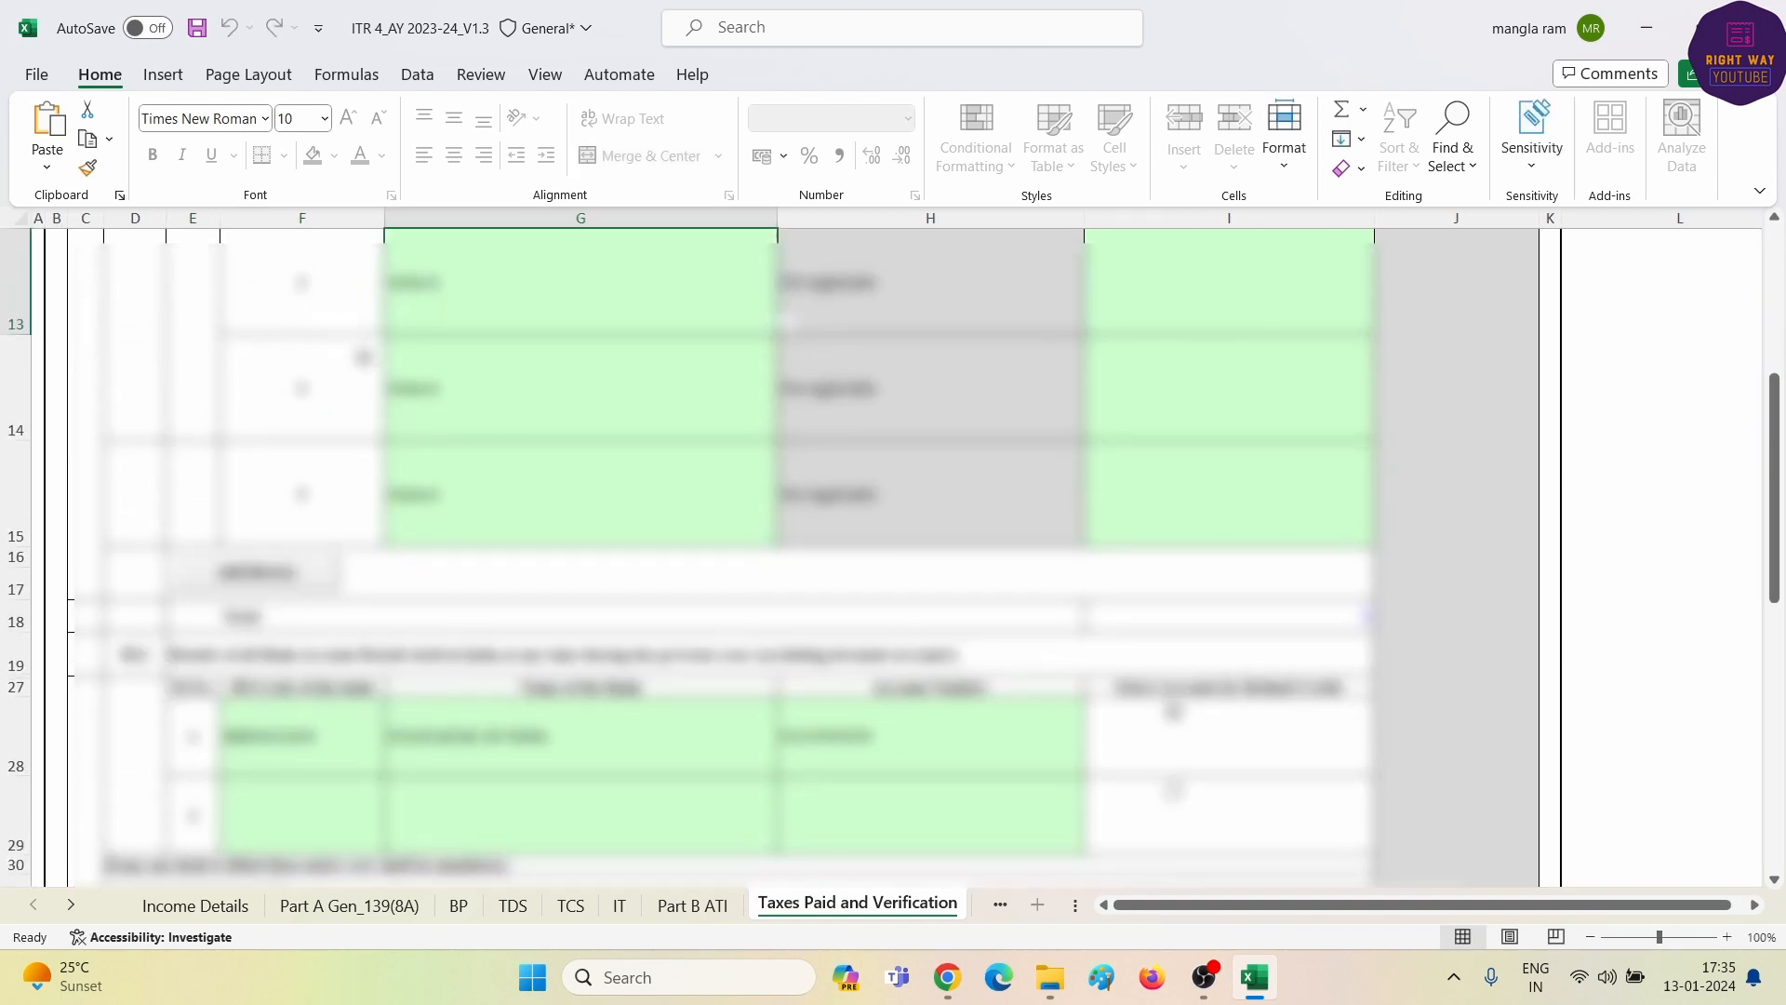
scroll(787, 321, up, 4)
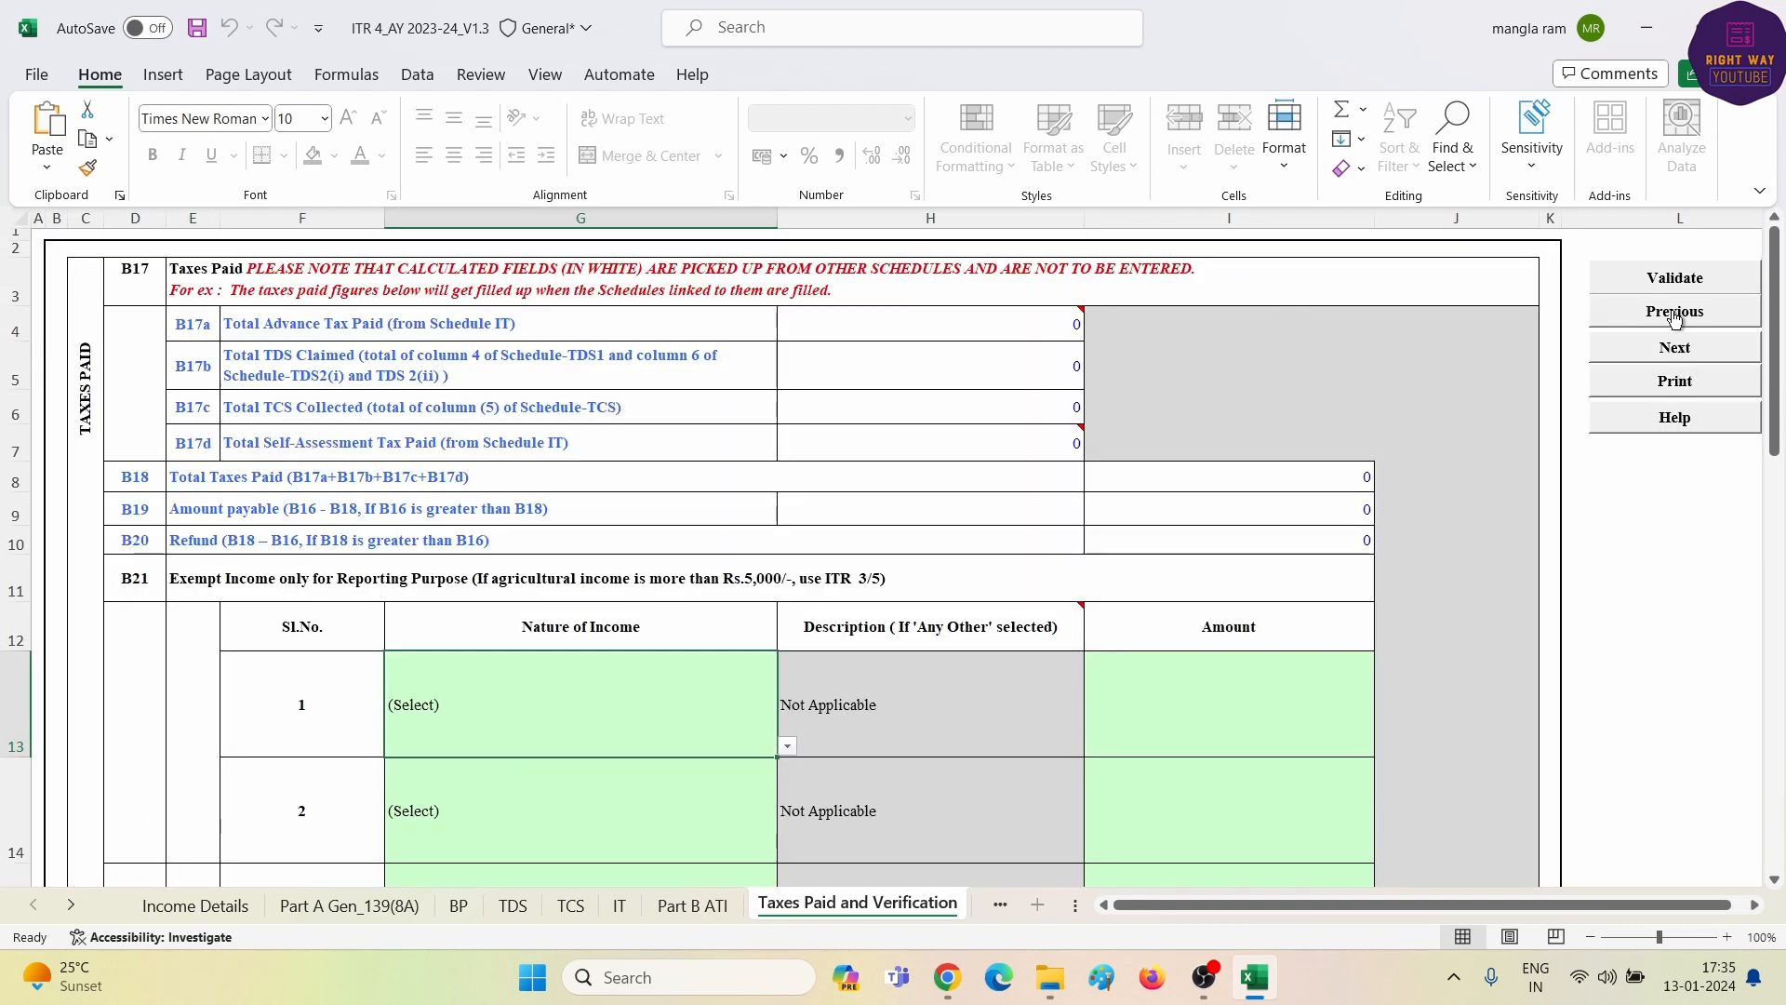
- Validate Taxes Paid and Verification, then rerun Calculate Tax from Income Details
click(1662, 281)
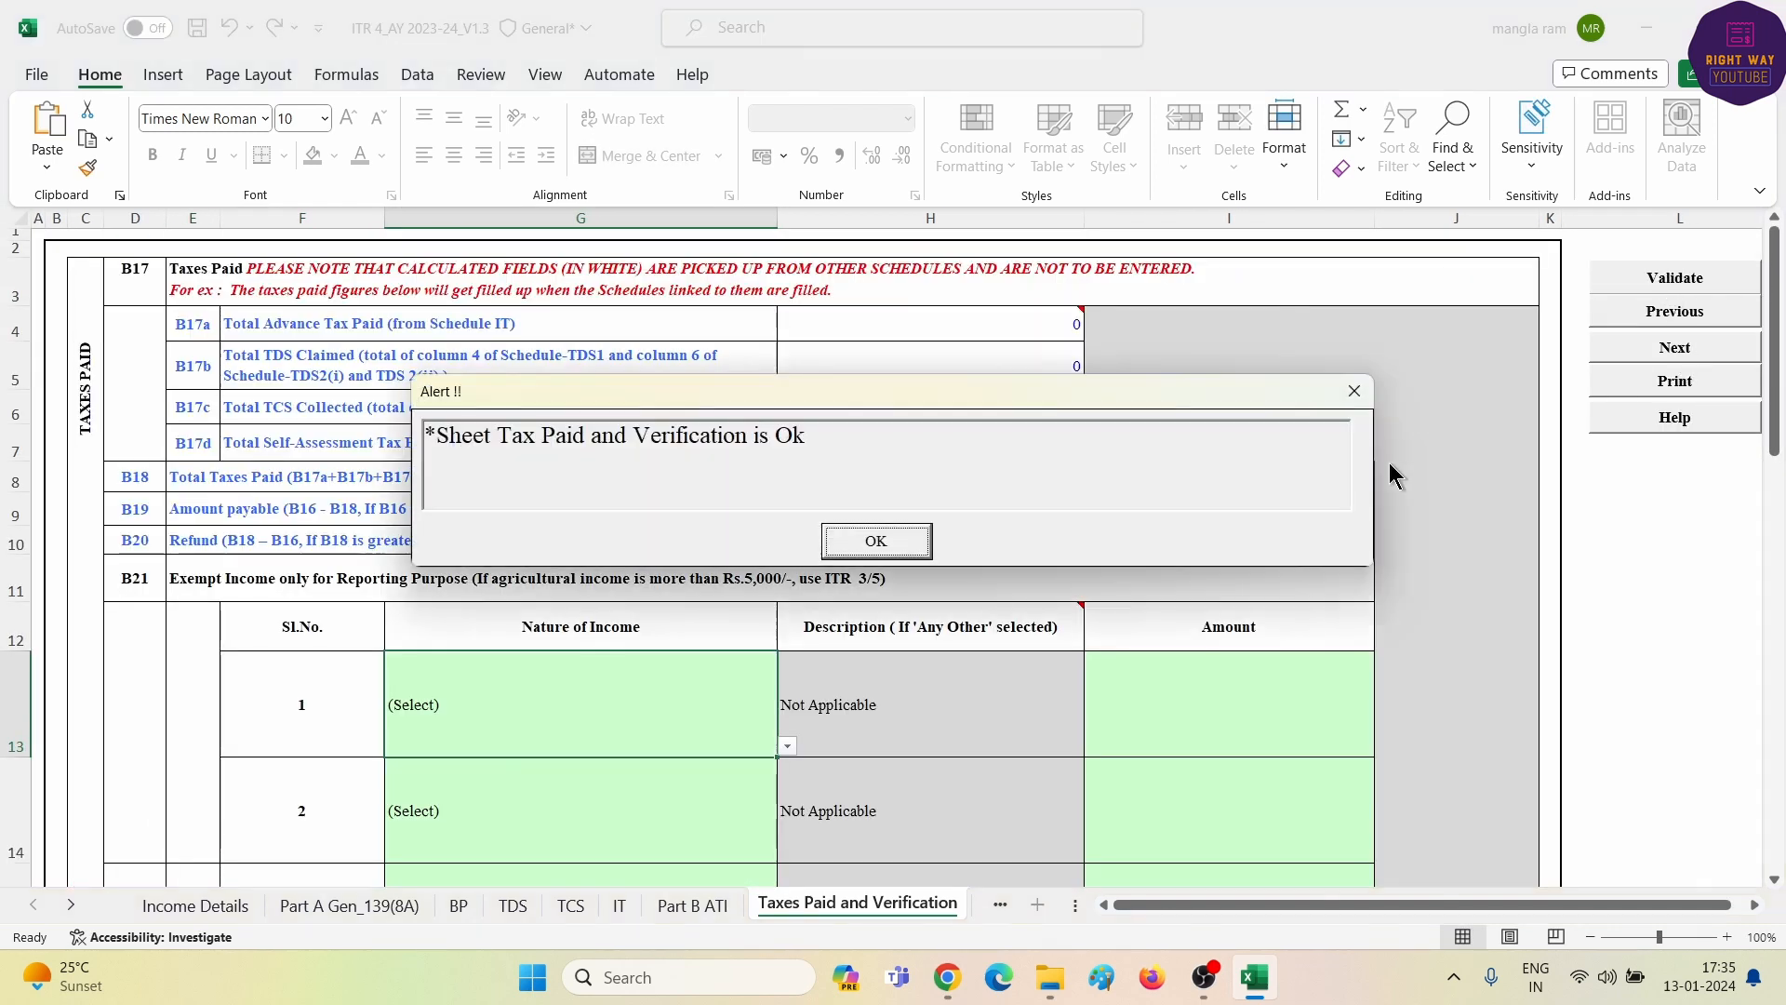
click(879, 543)
click(171, 908)
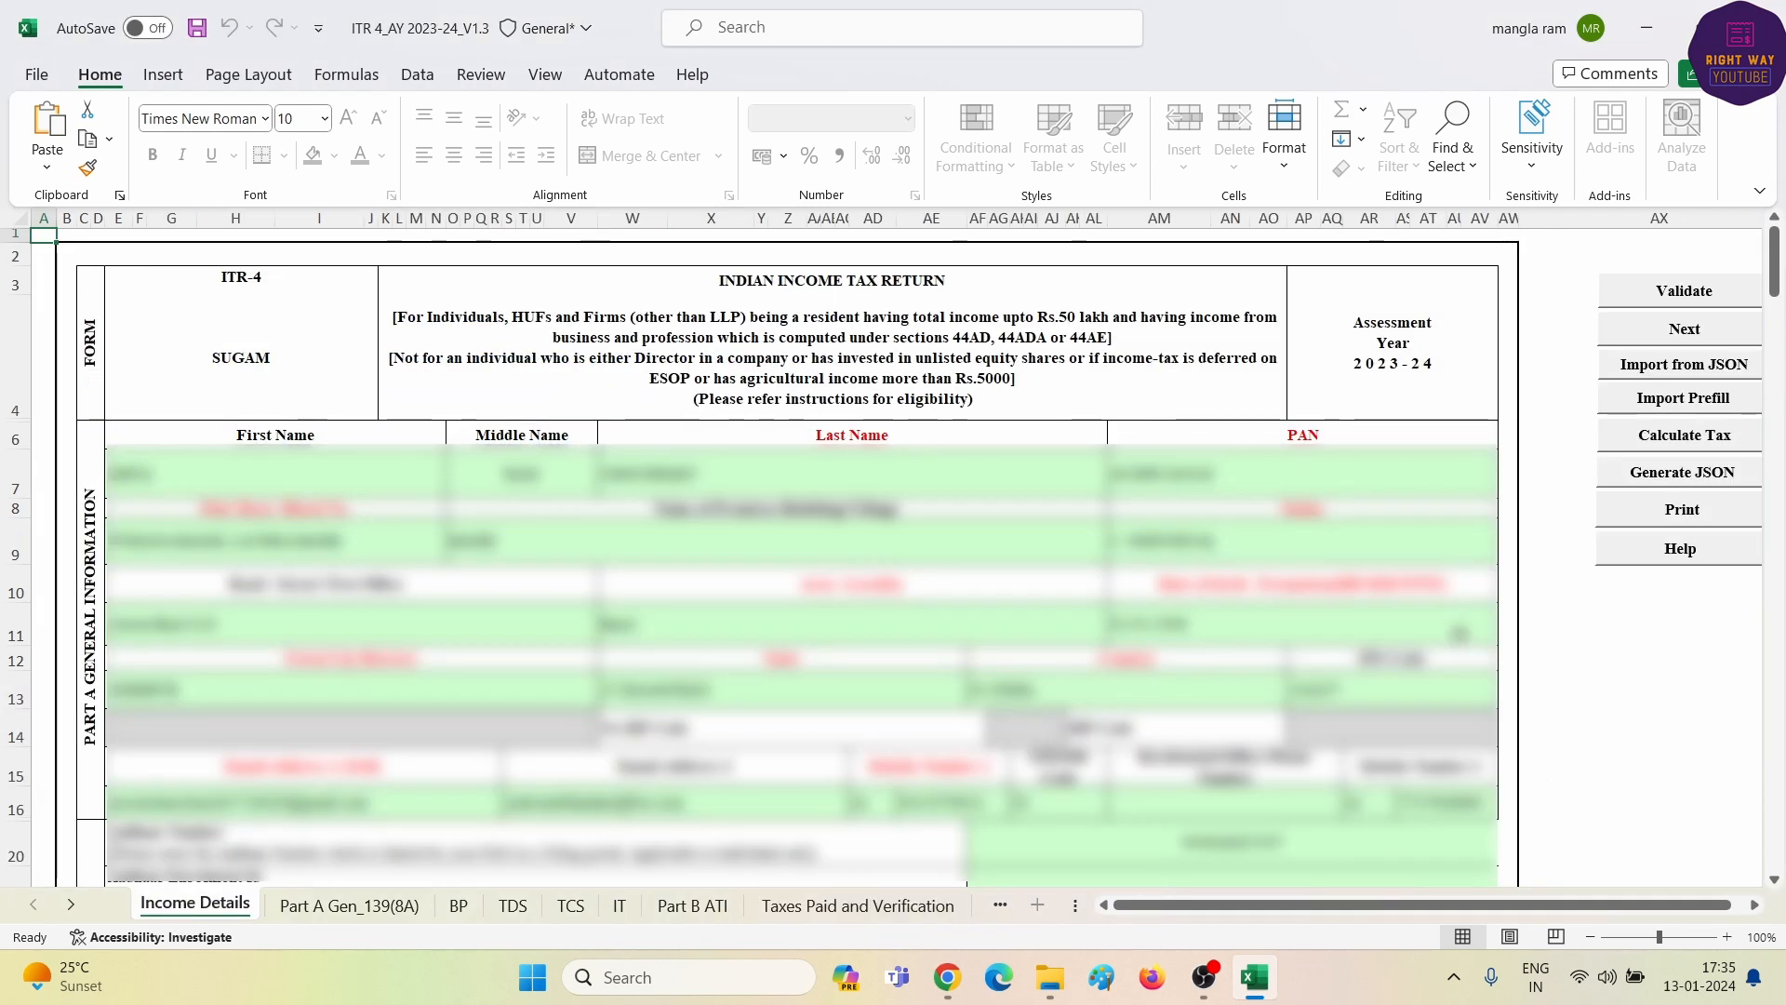
click(1672, 438)
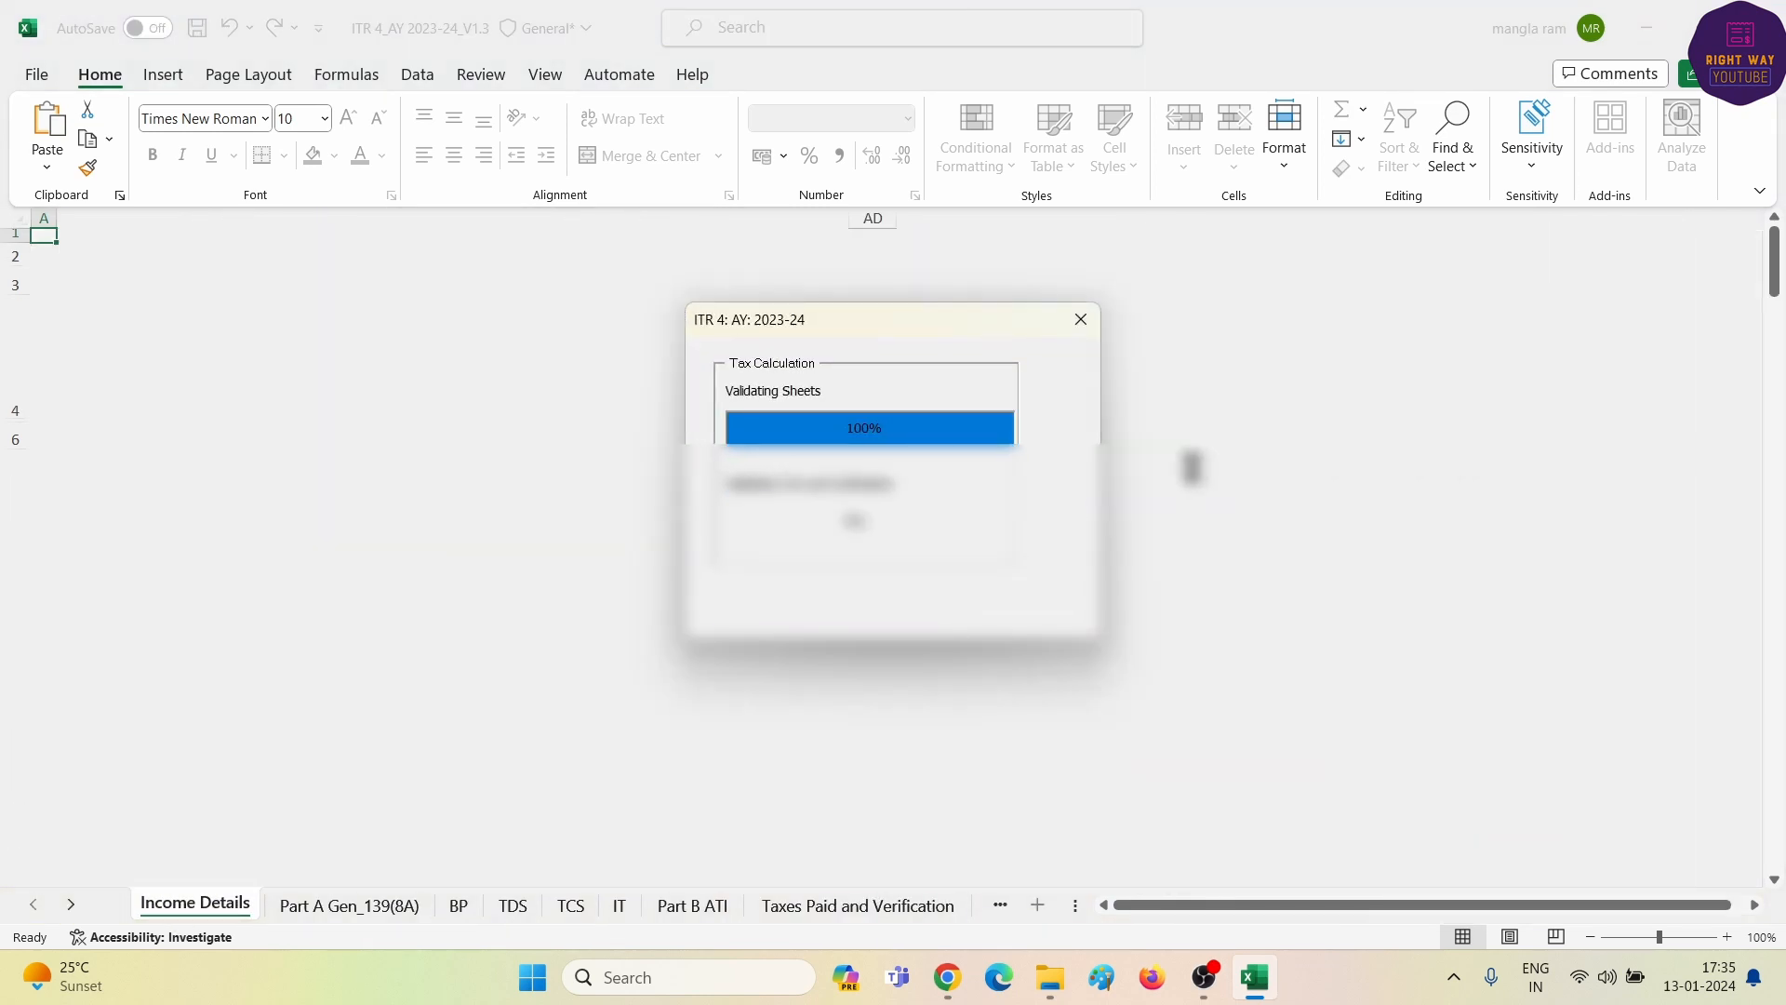
- Check the taxable total income of 436100 and the 234F fee of 1000
scroll(1105, 614, down, 10)
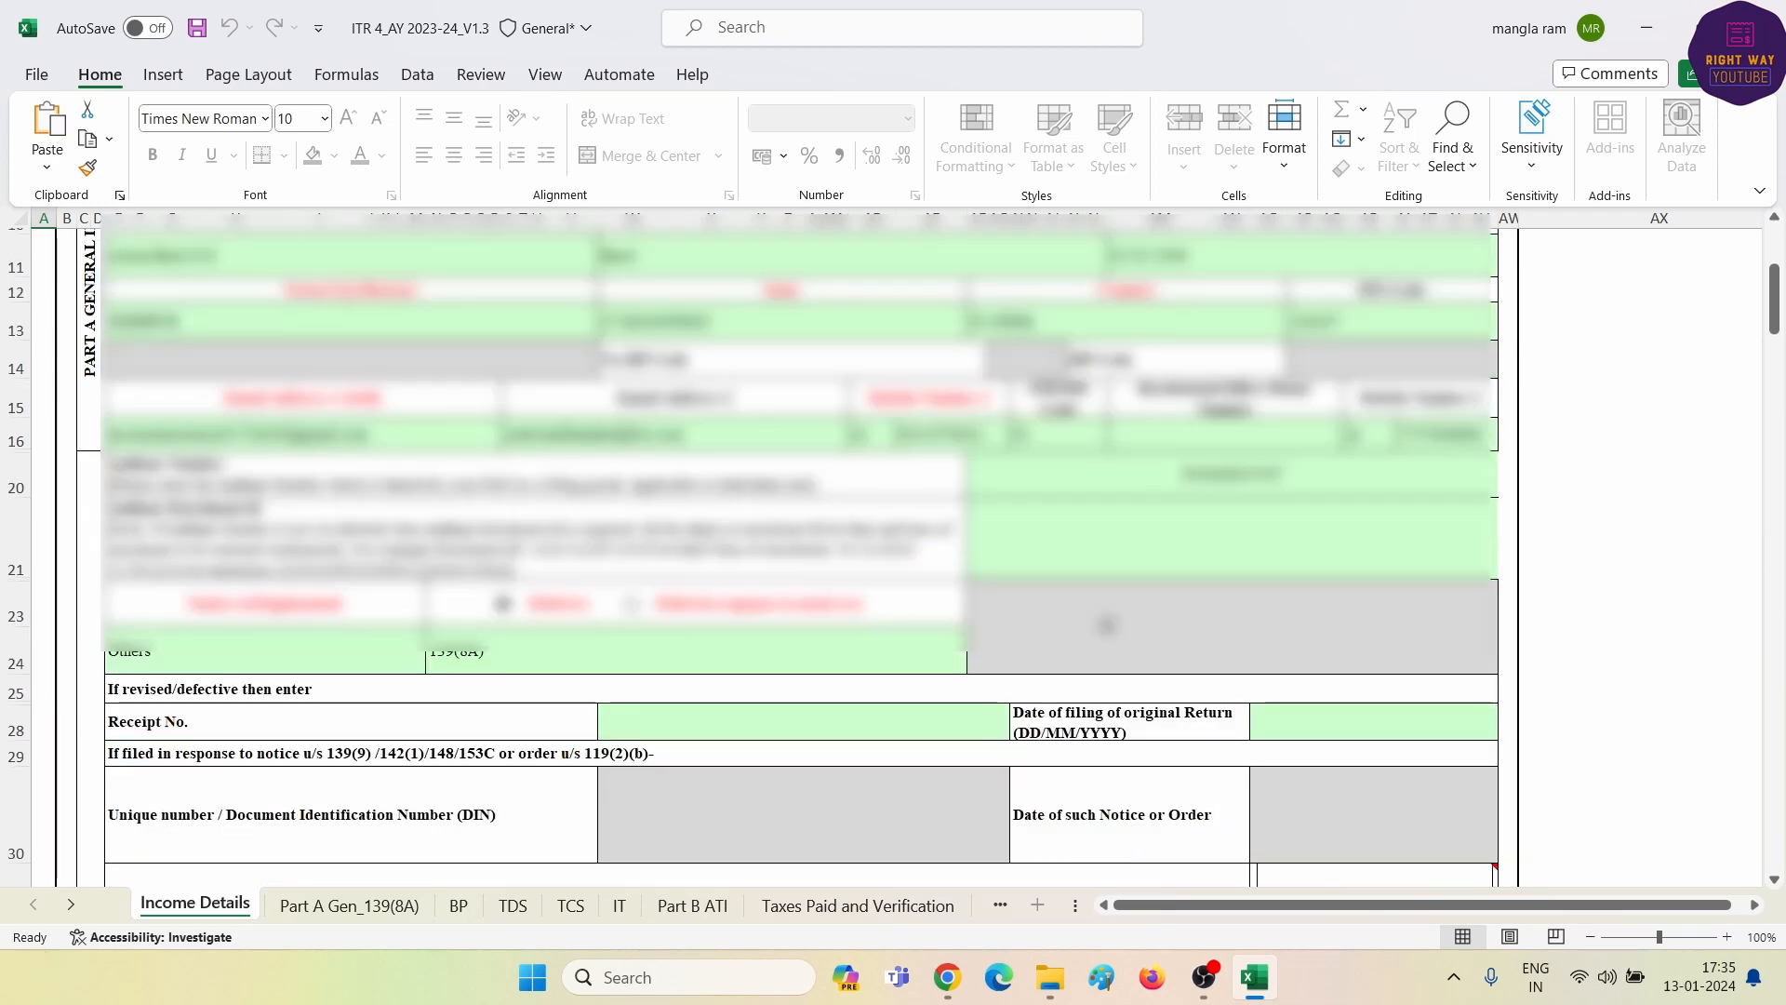
scroll(1105, 614, down, 20)
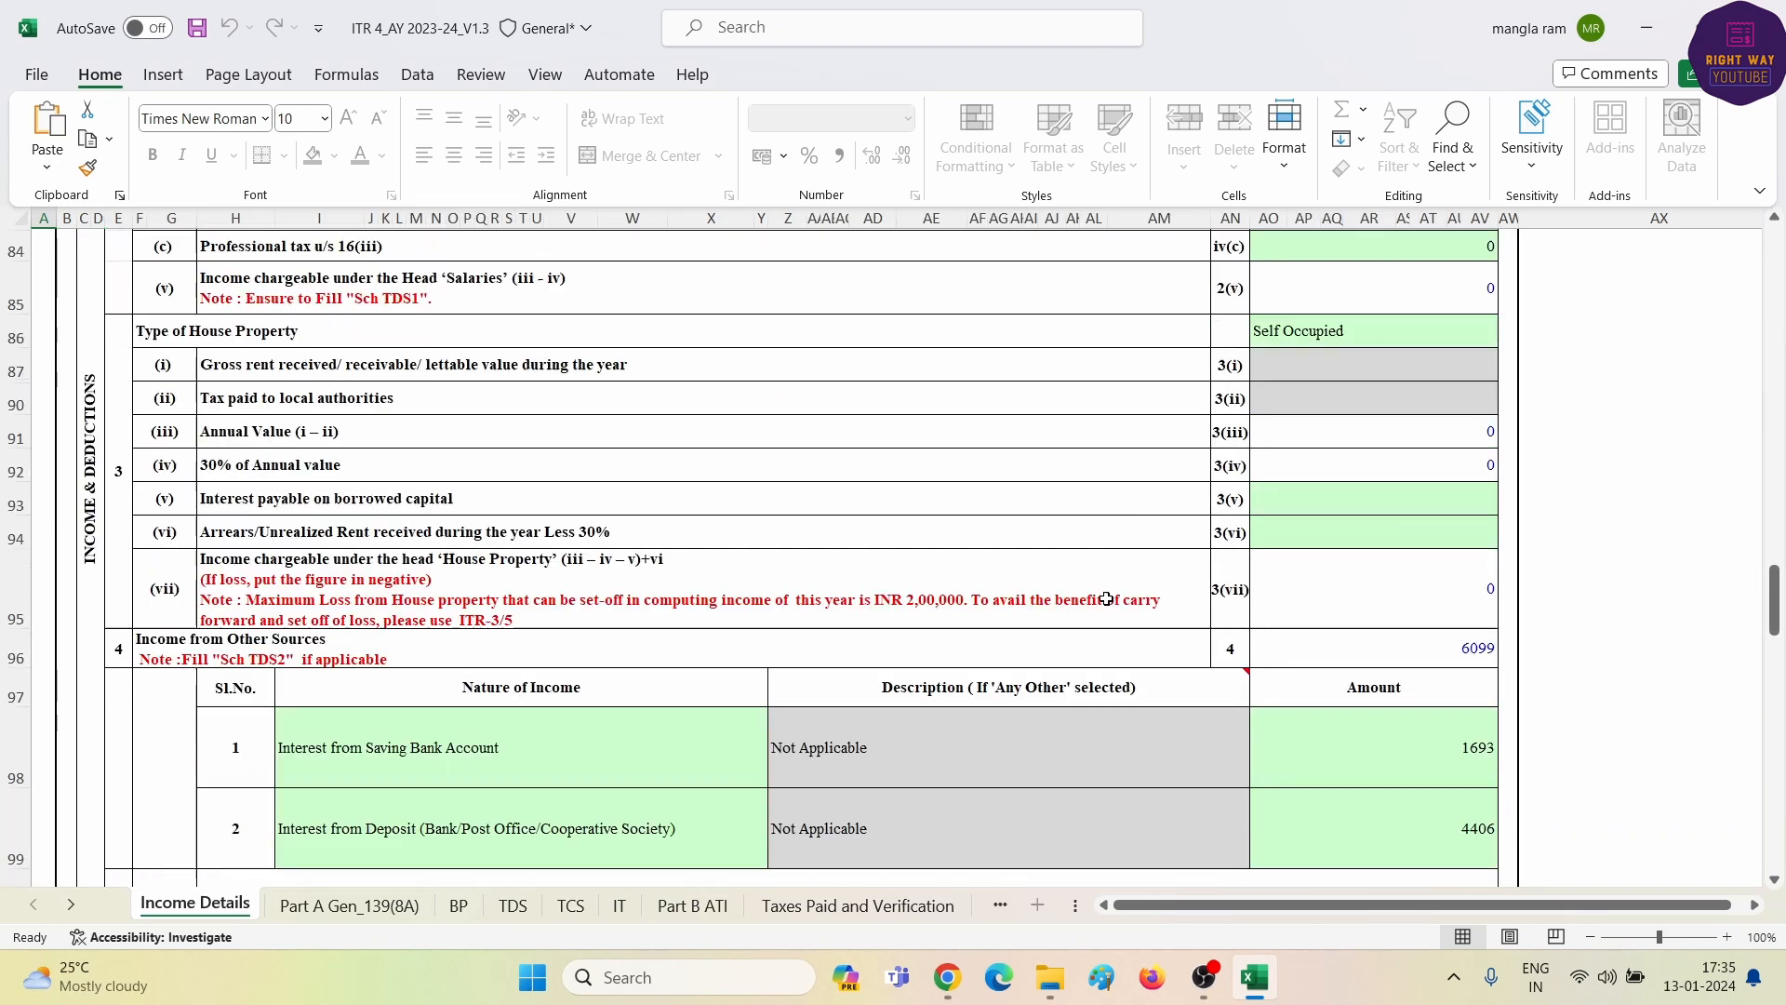
scroll(1105, 594, down, 15)
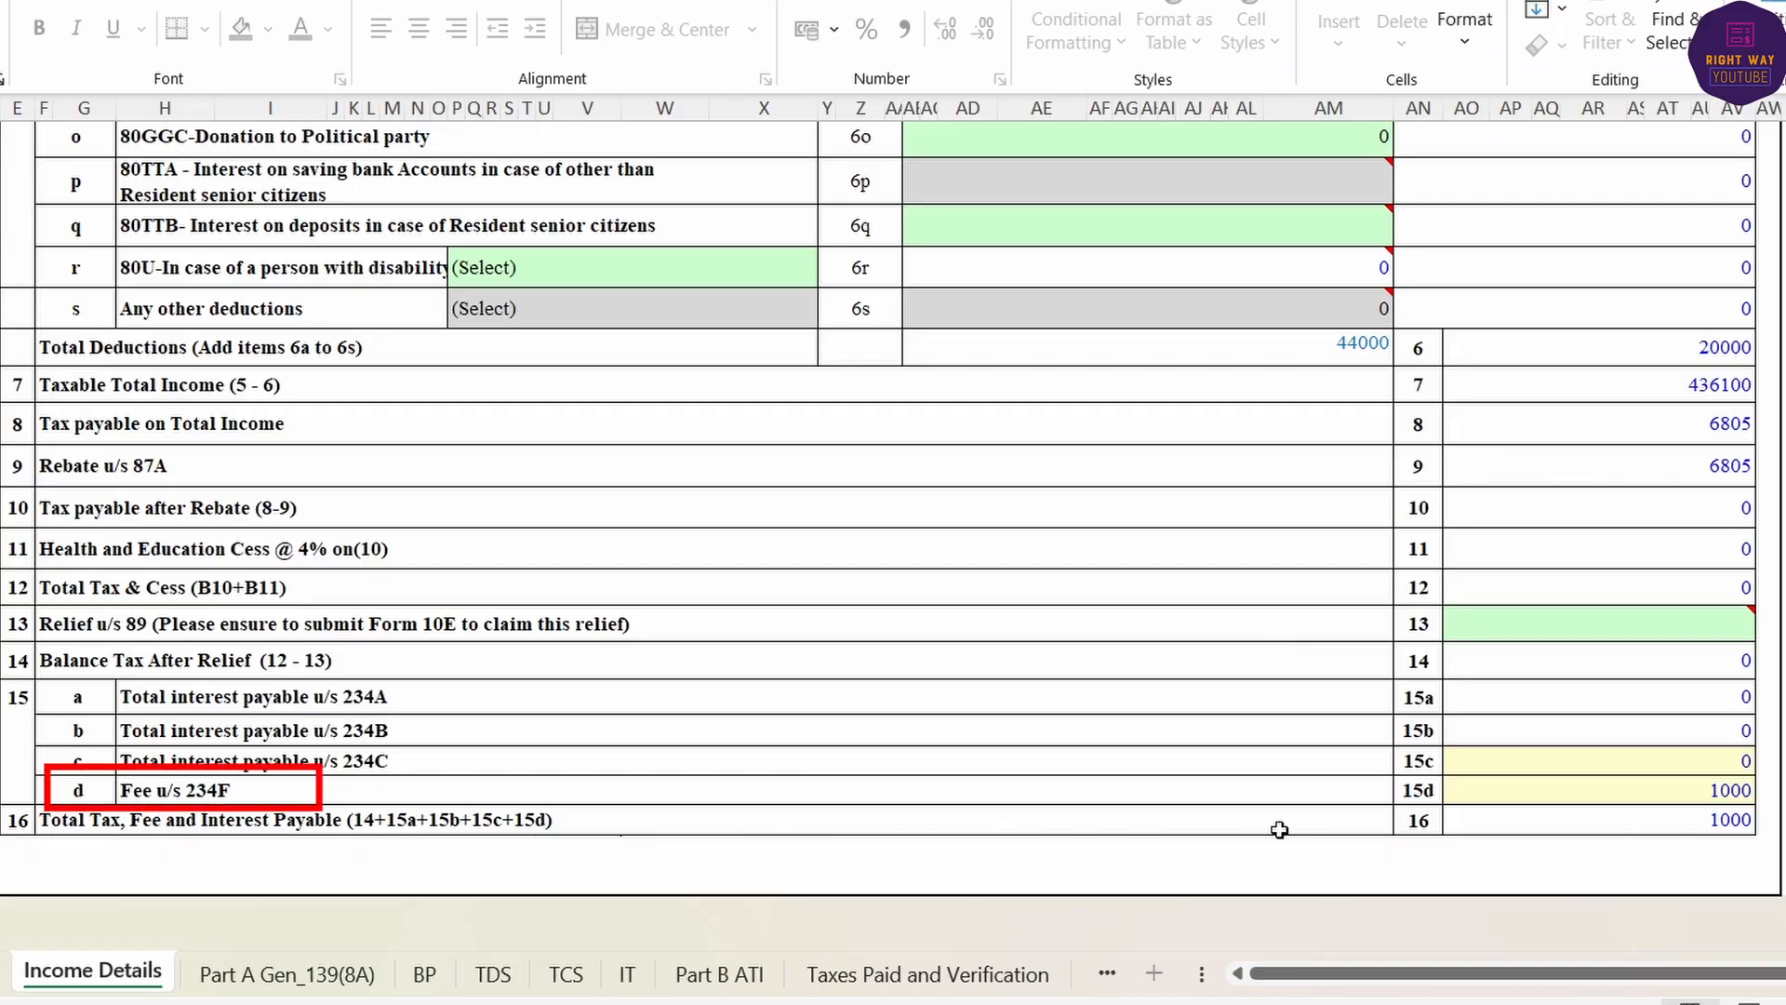
click(1674, 792)
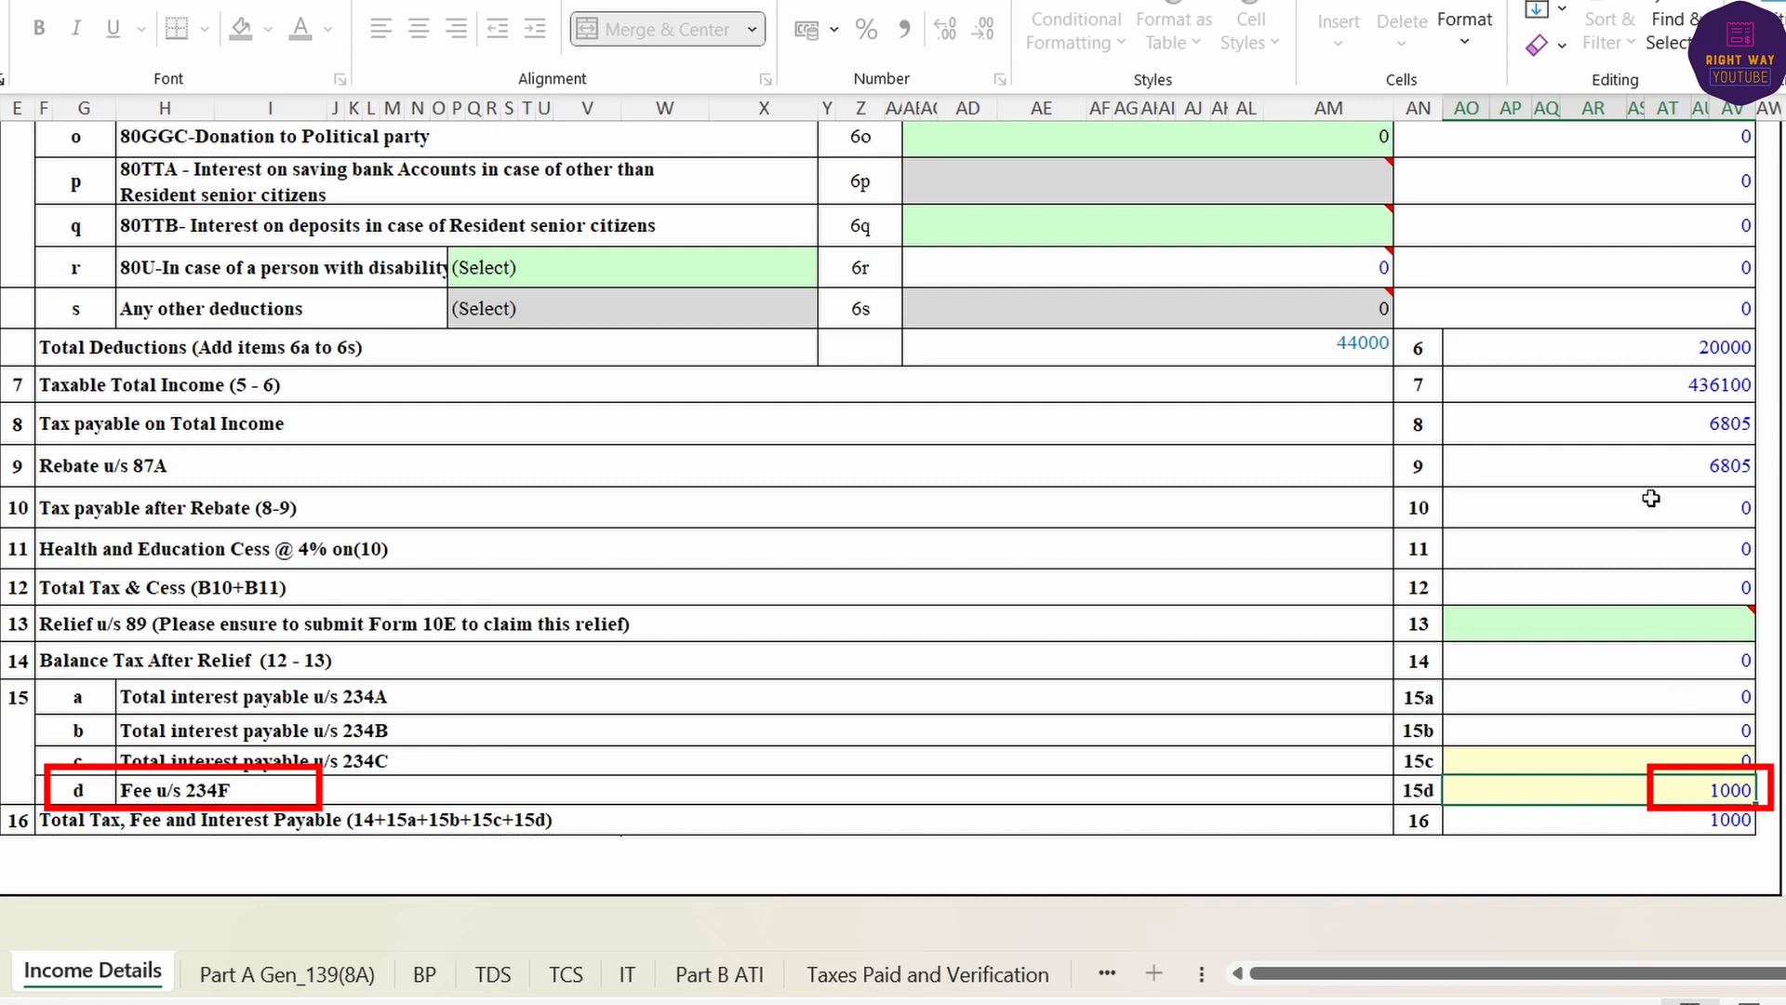
click(1606, 379)
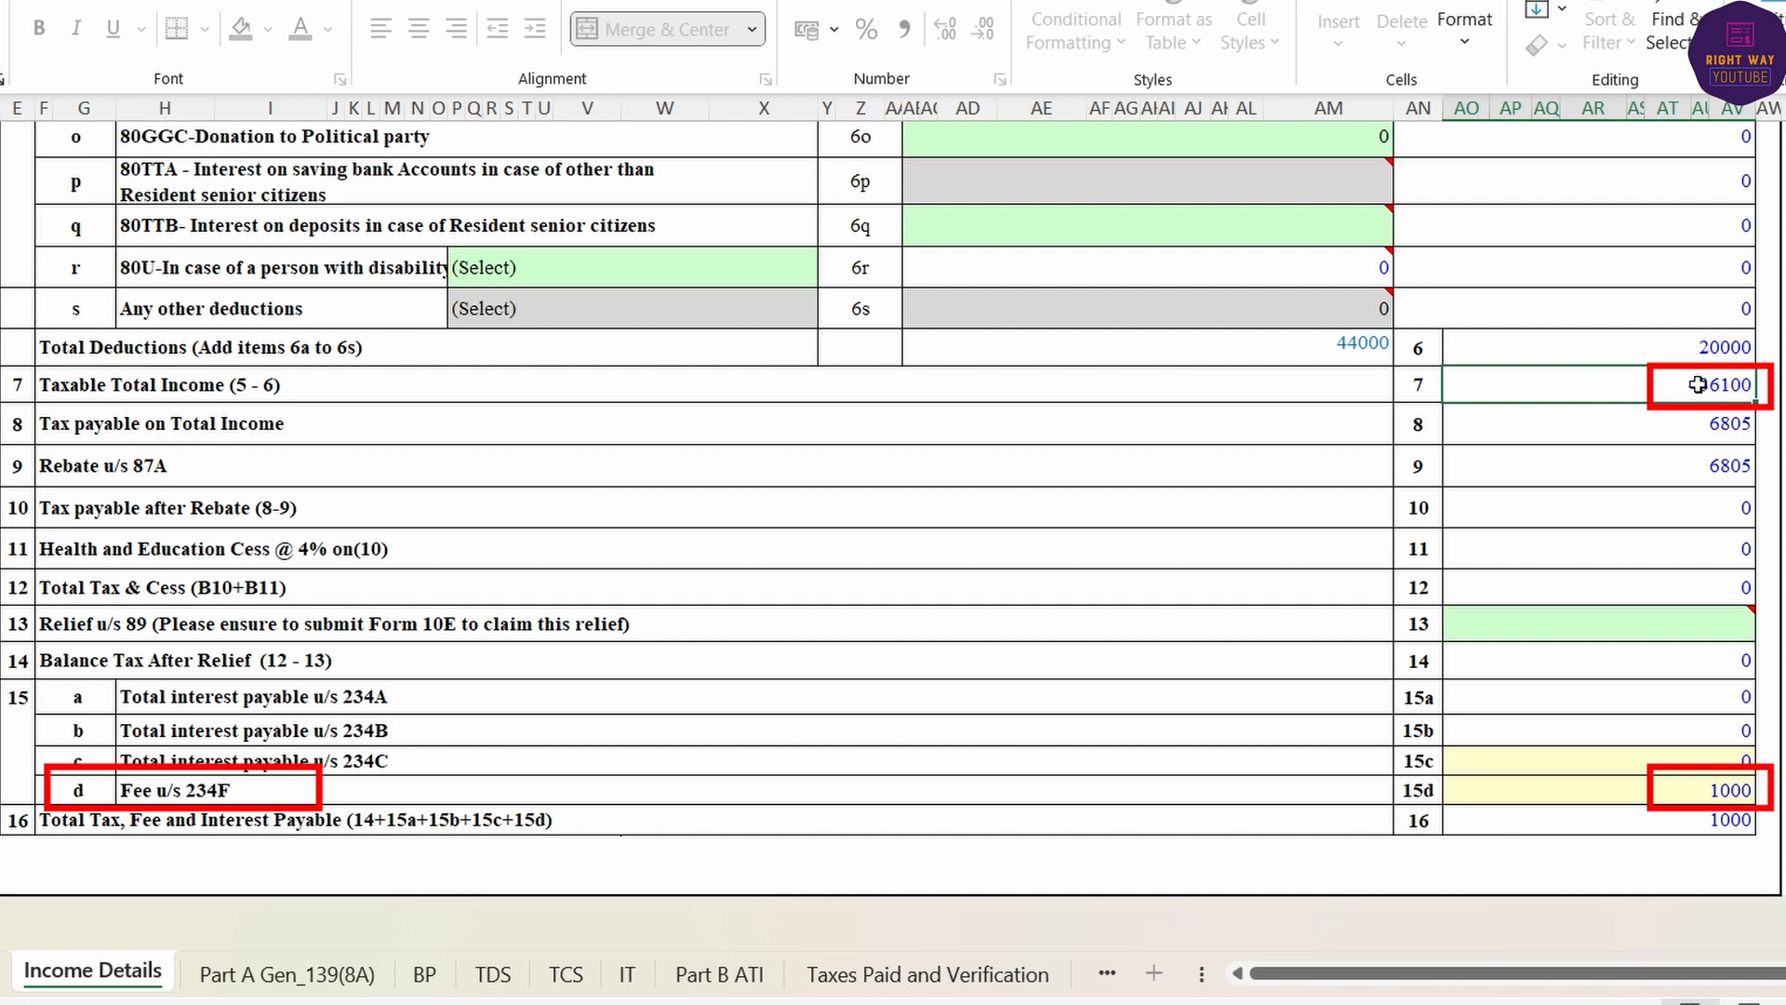
click(1699, 792)
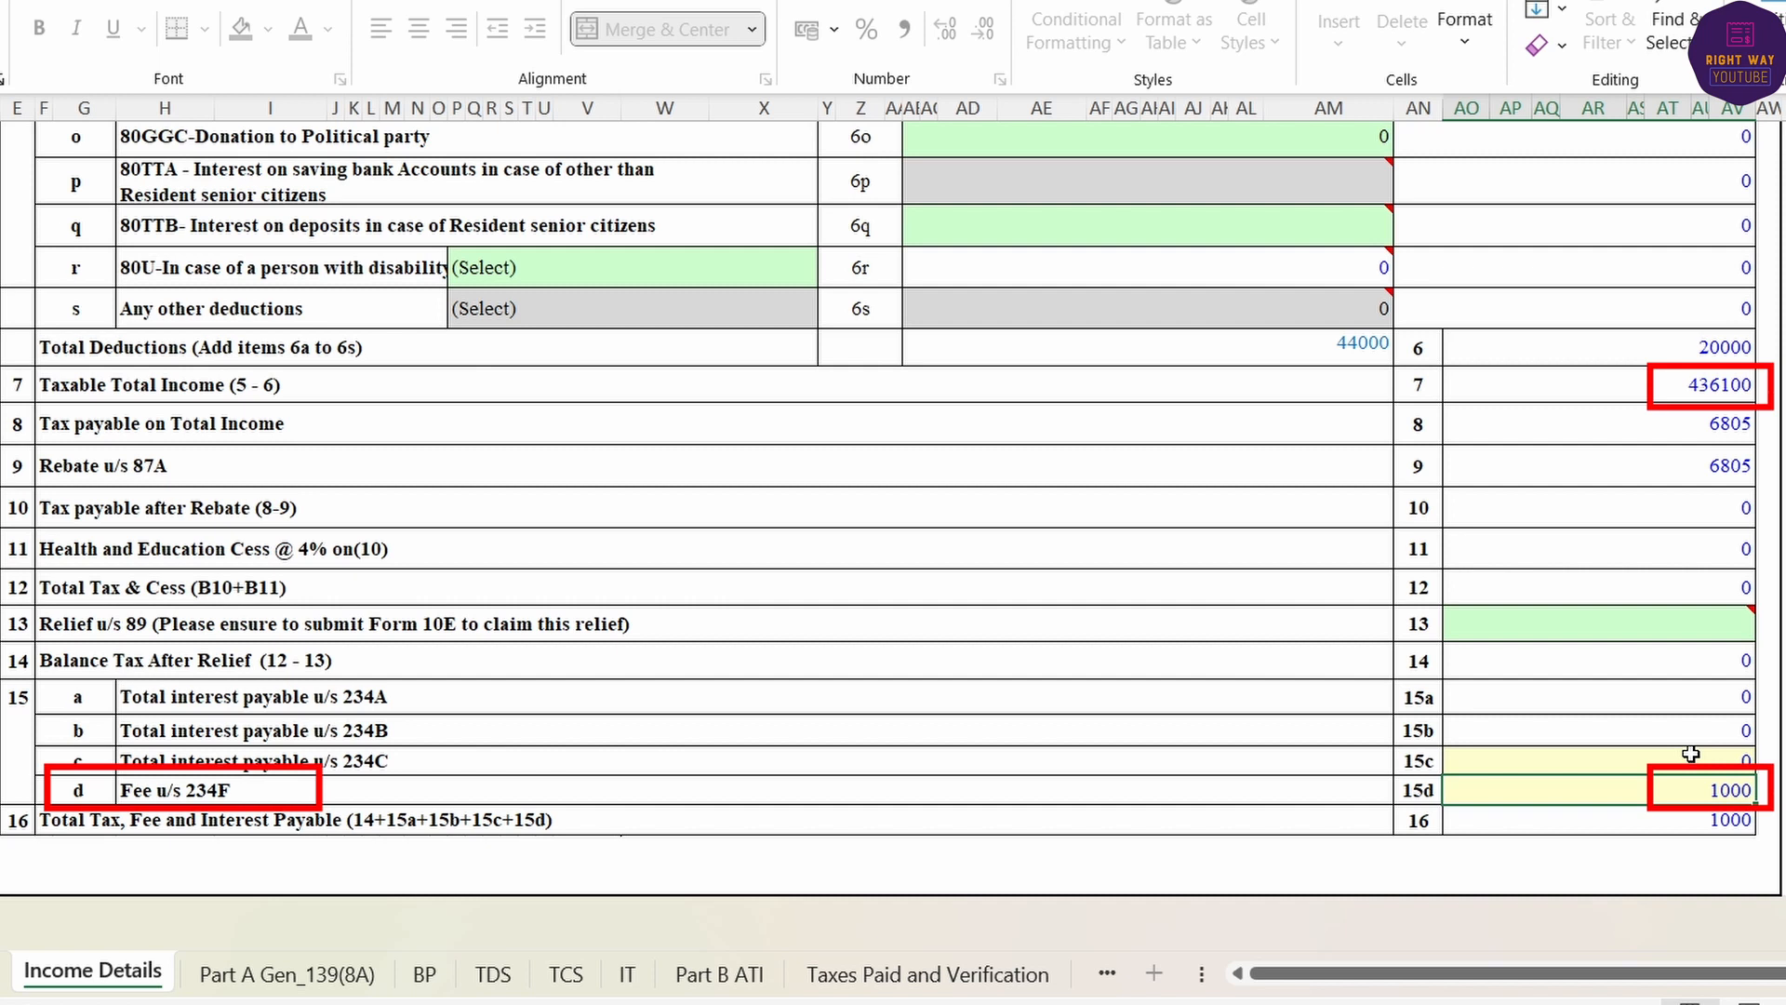
click(1645, 377)
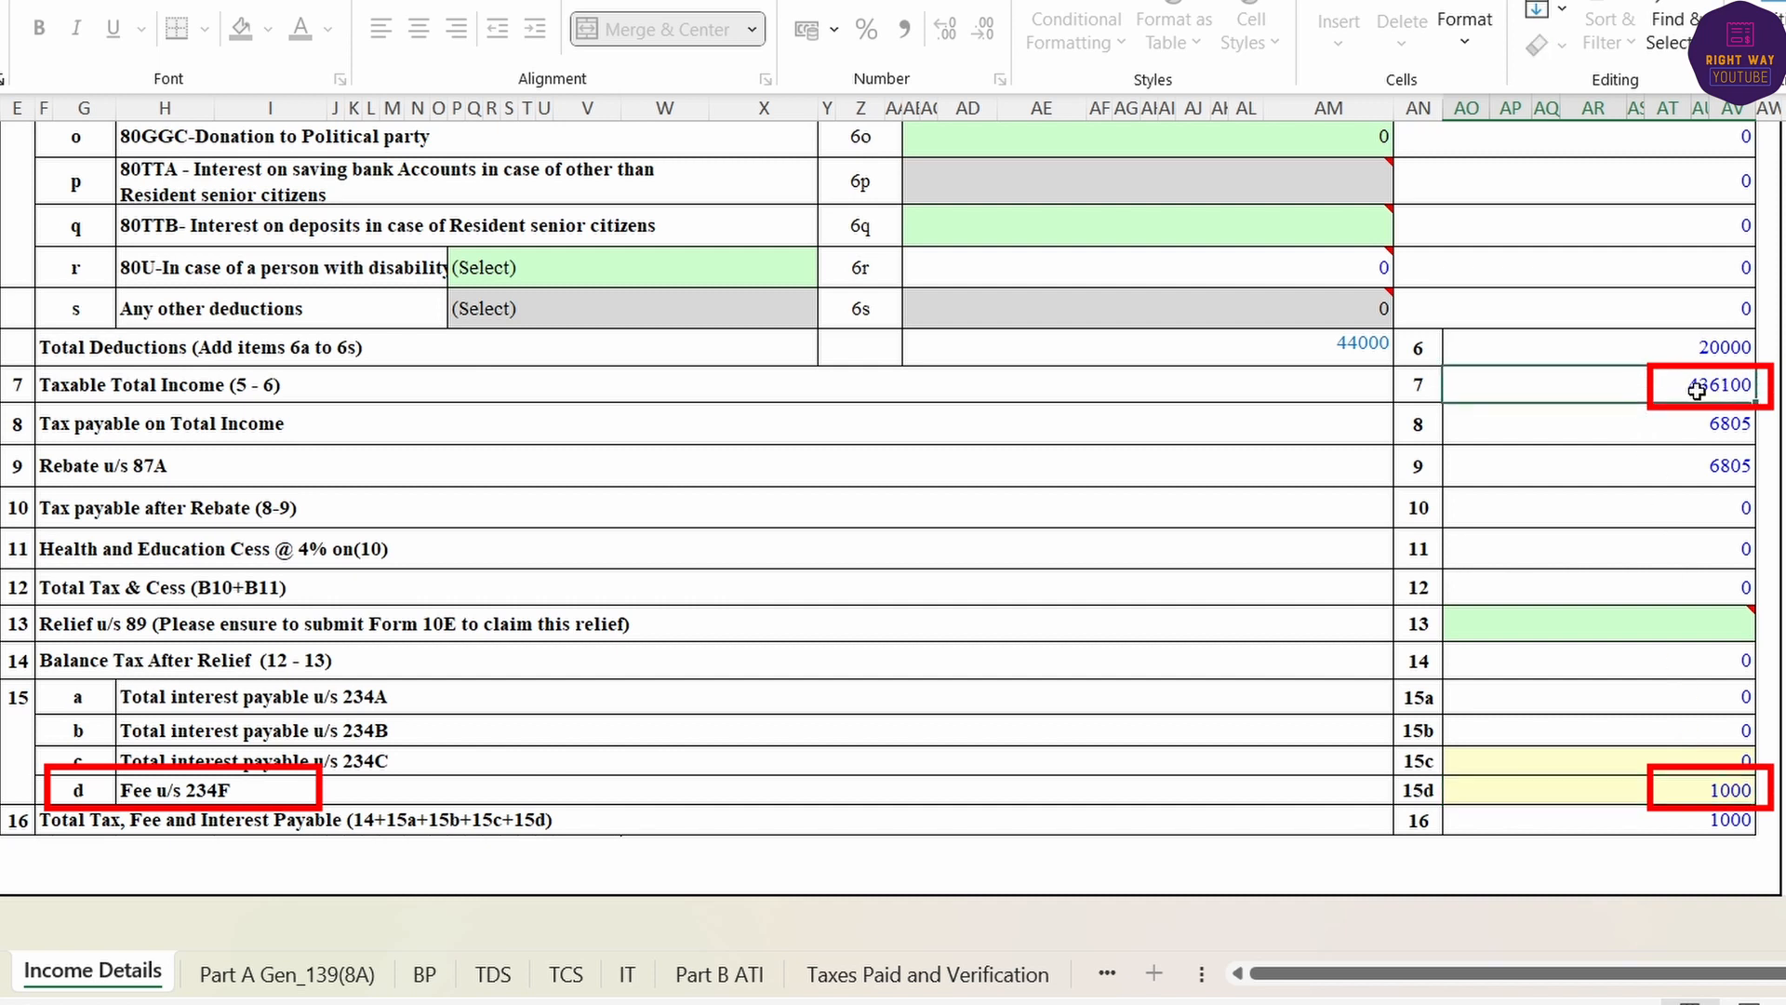
click(1702, 799)
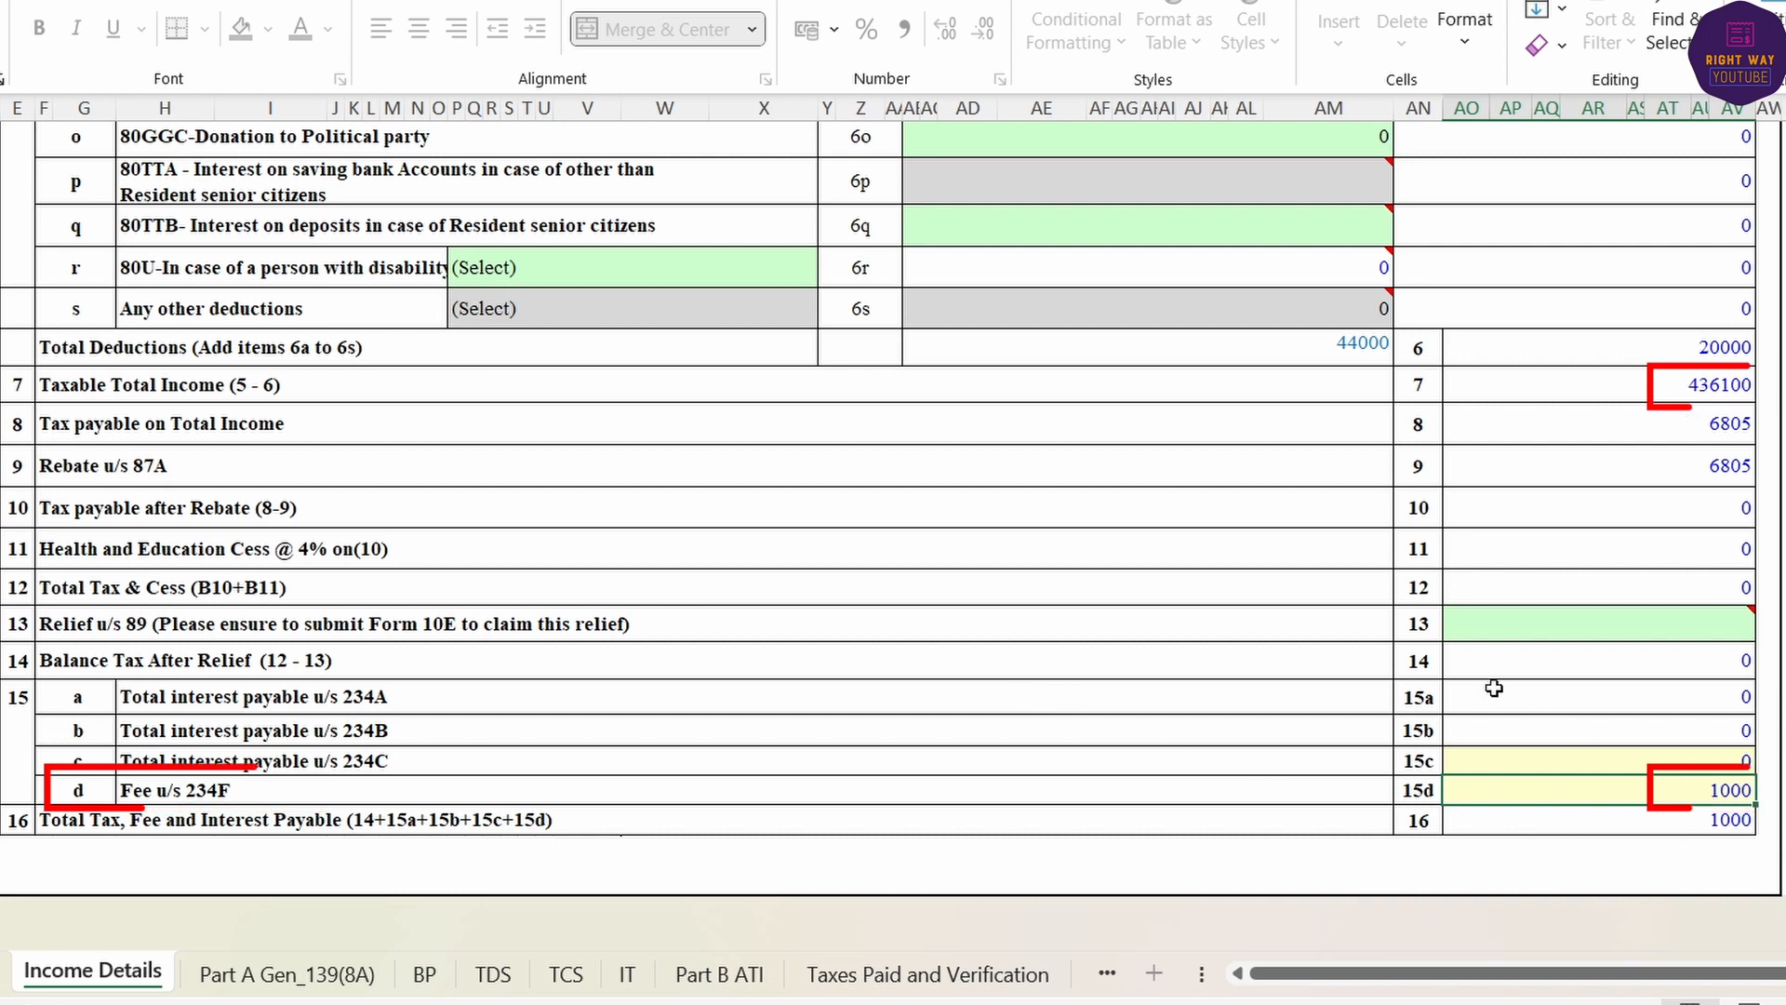
- Validate Part B ATI, acknowledge the 140B tax-due warning, and switch to the e-Filing dashboard
click(711, 977)
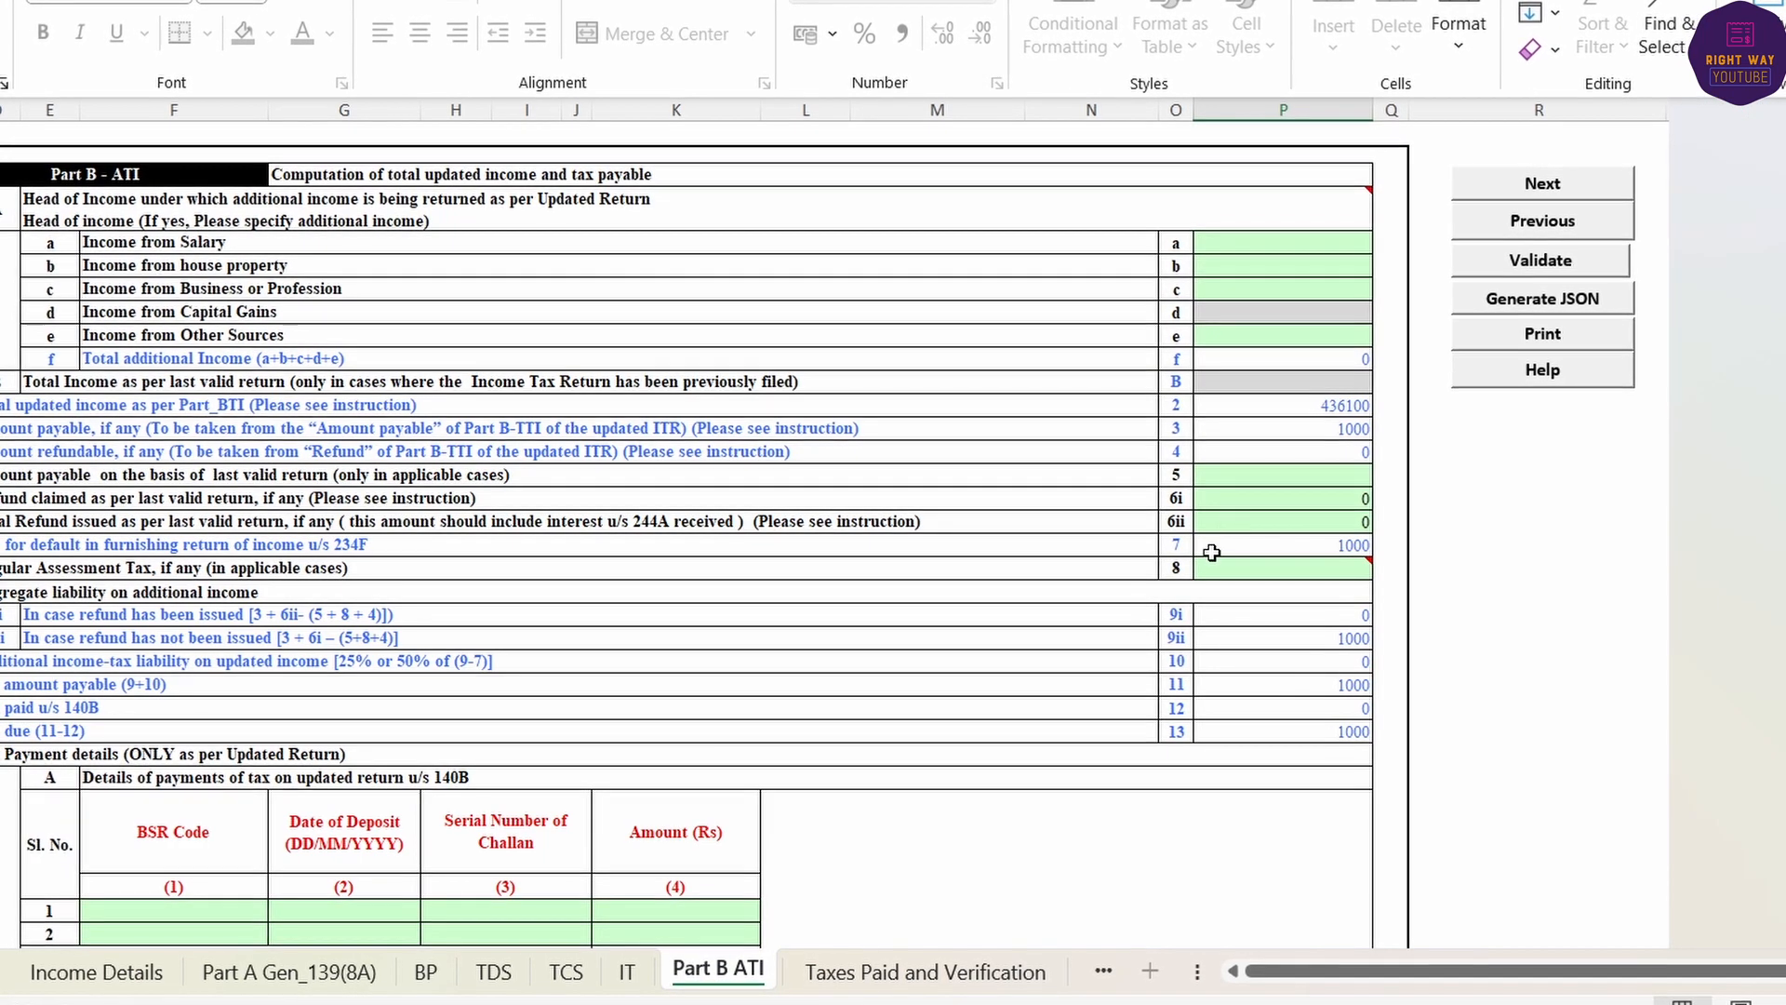
click(1523, 261)
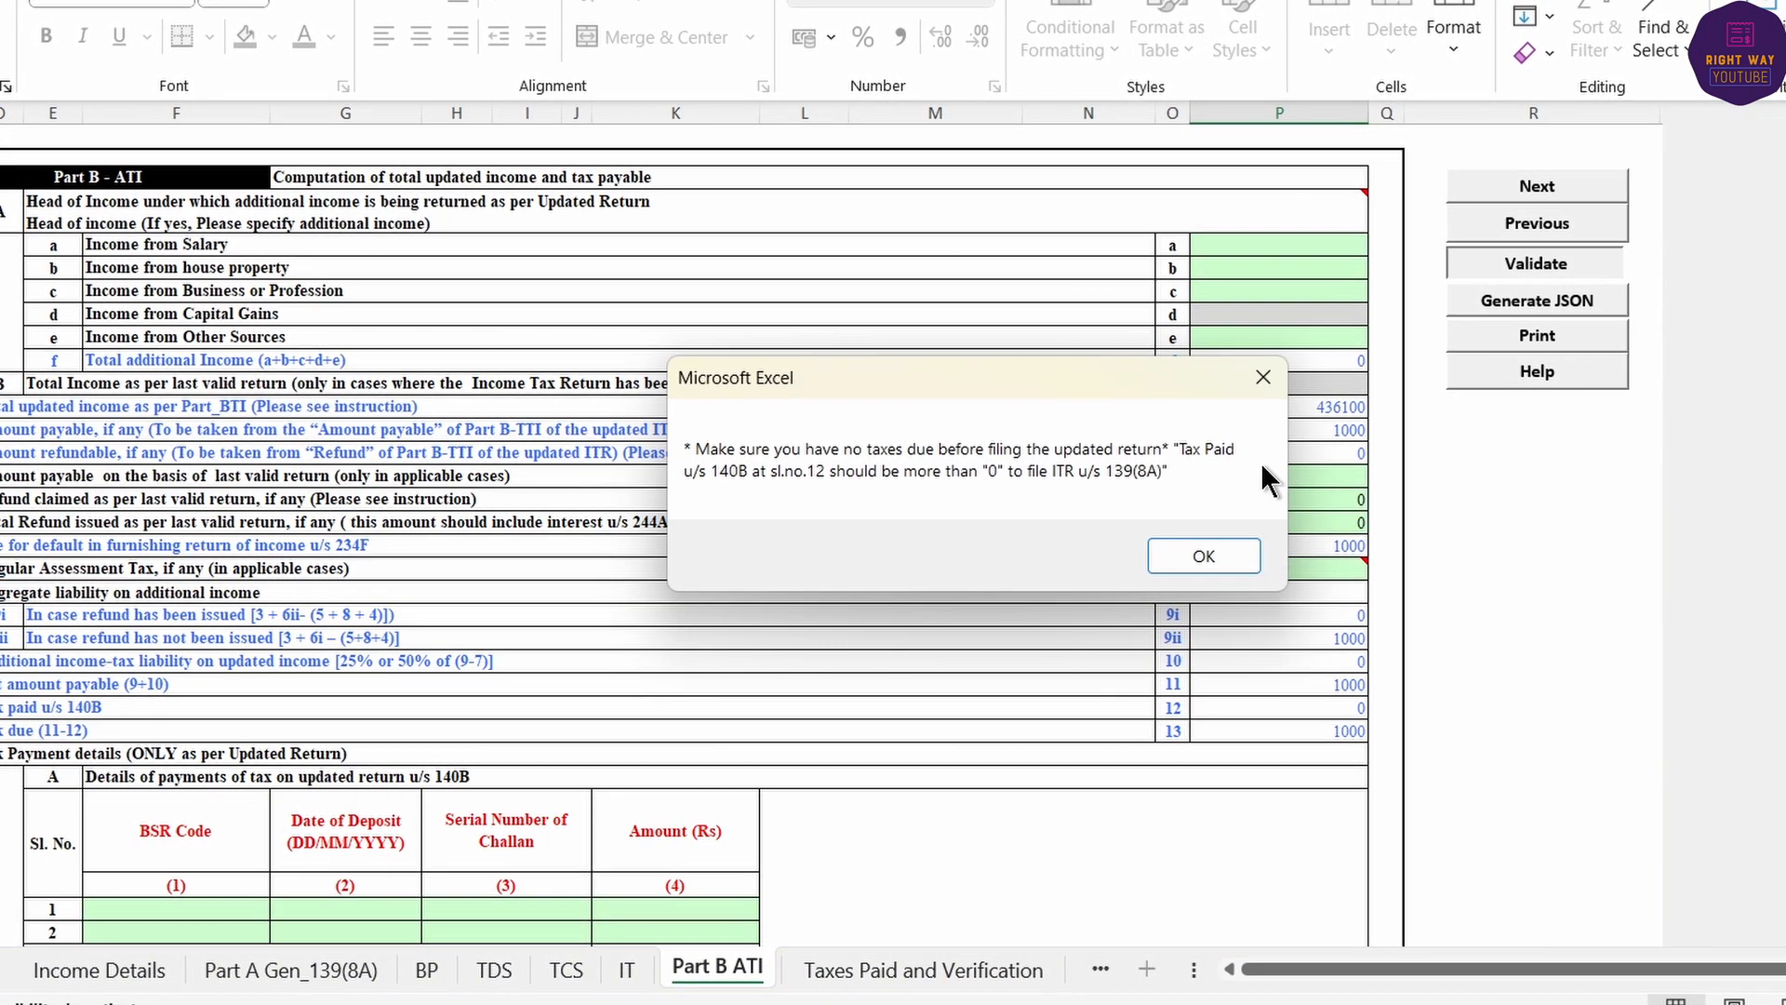
click(1200, 554)
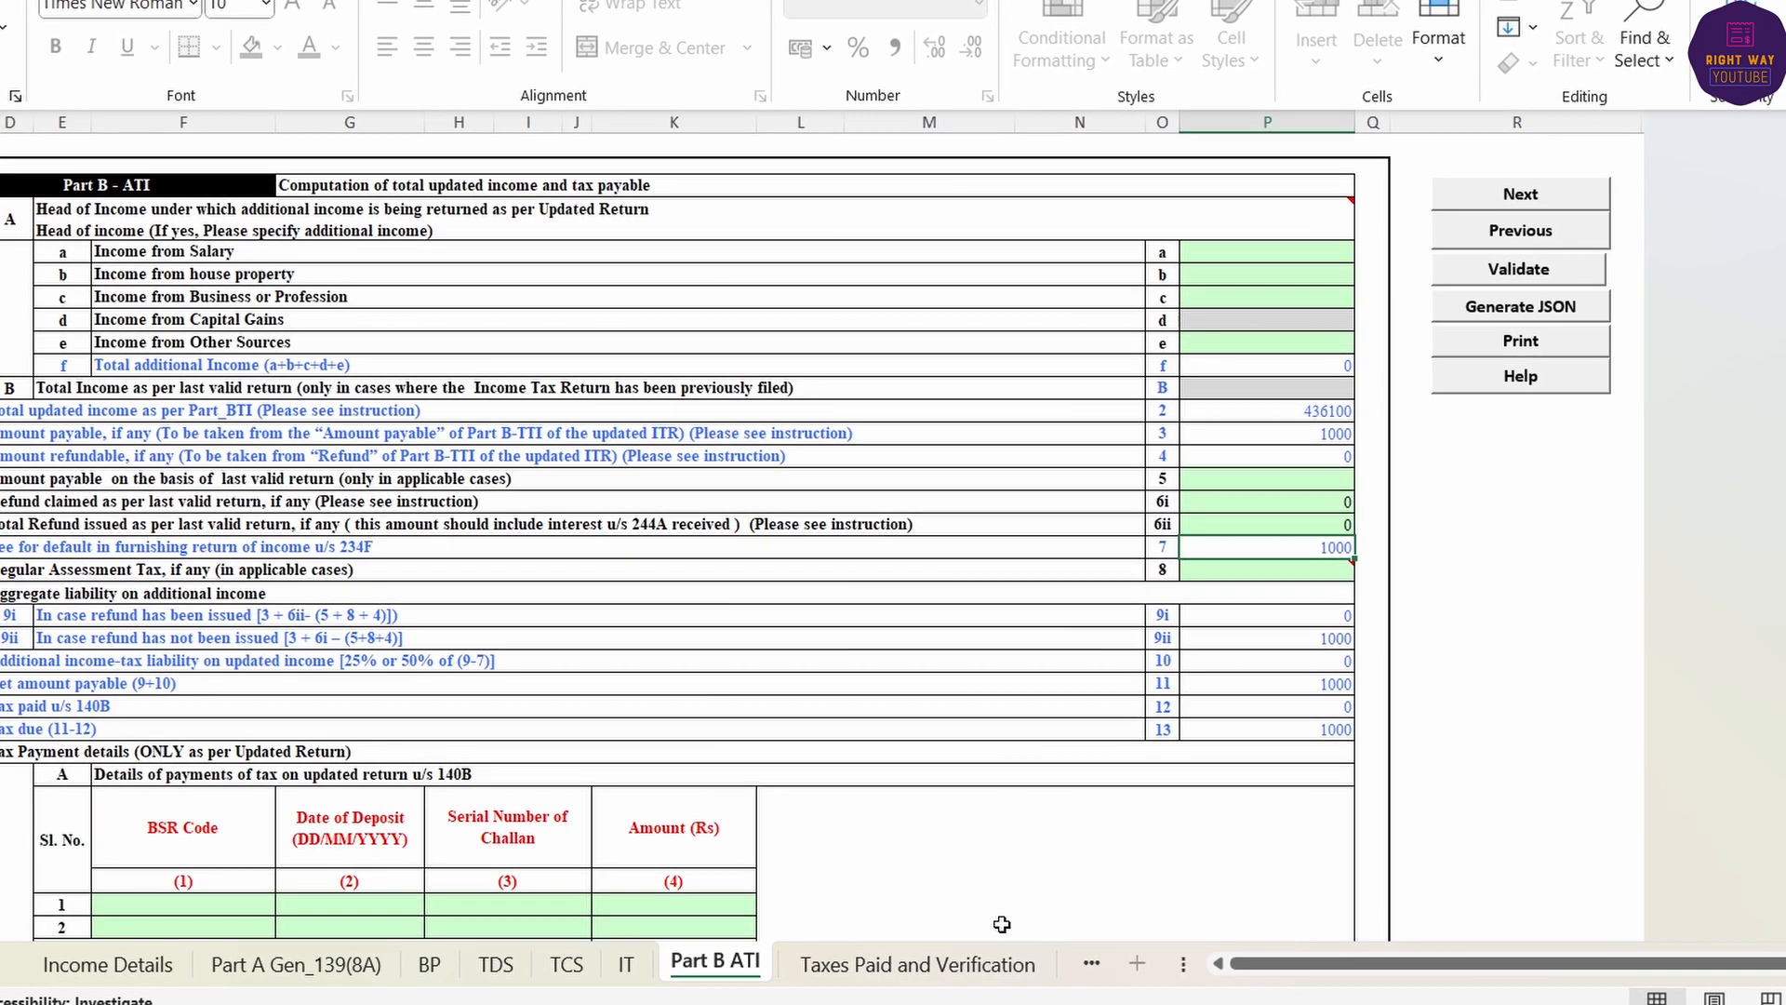
click(1023, 1004)
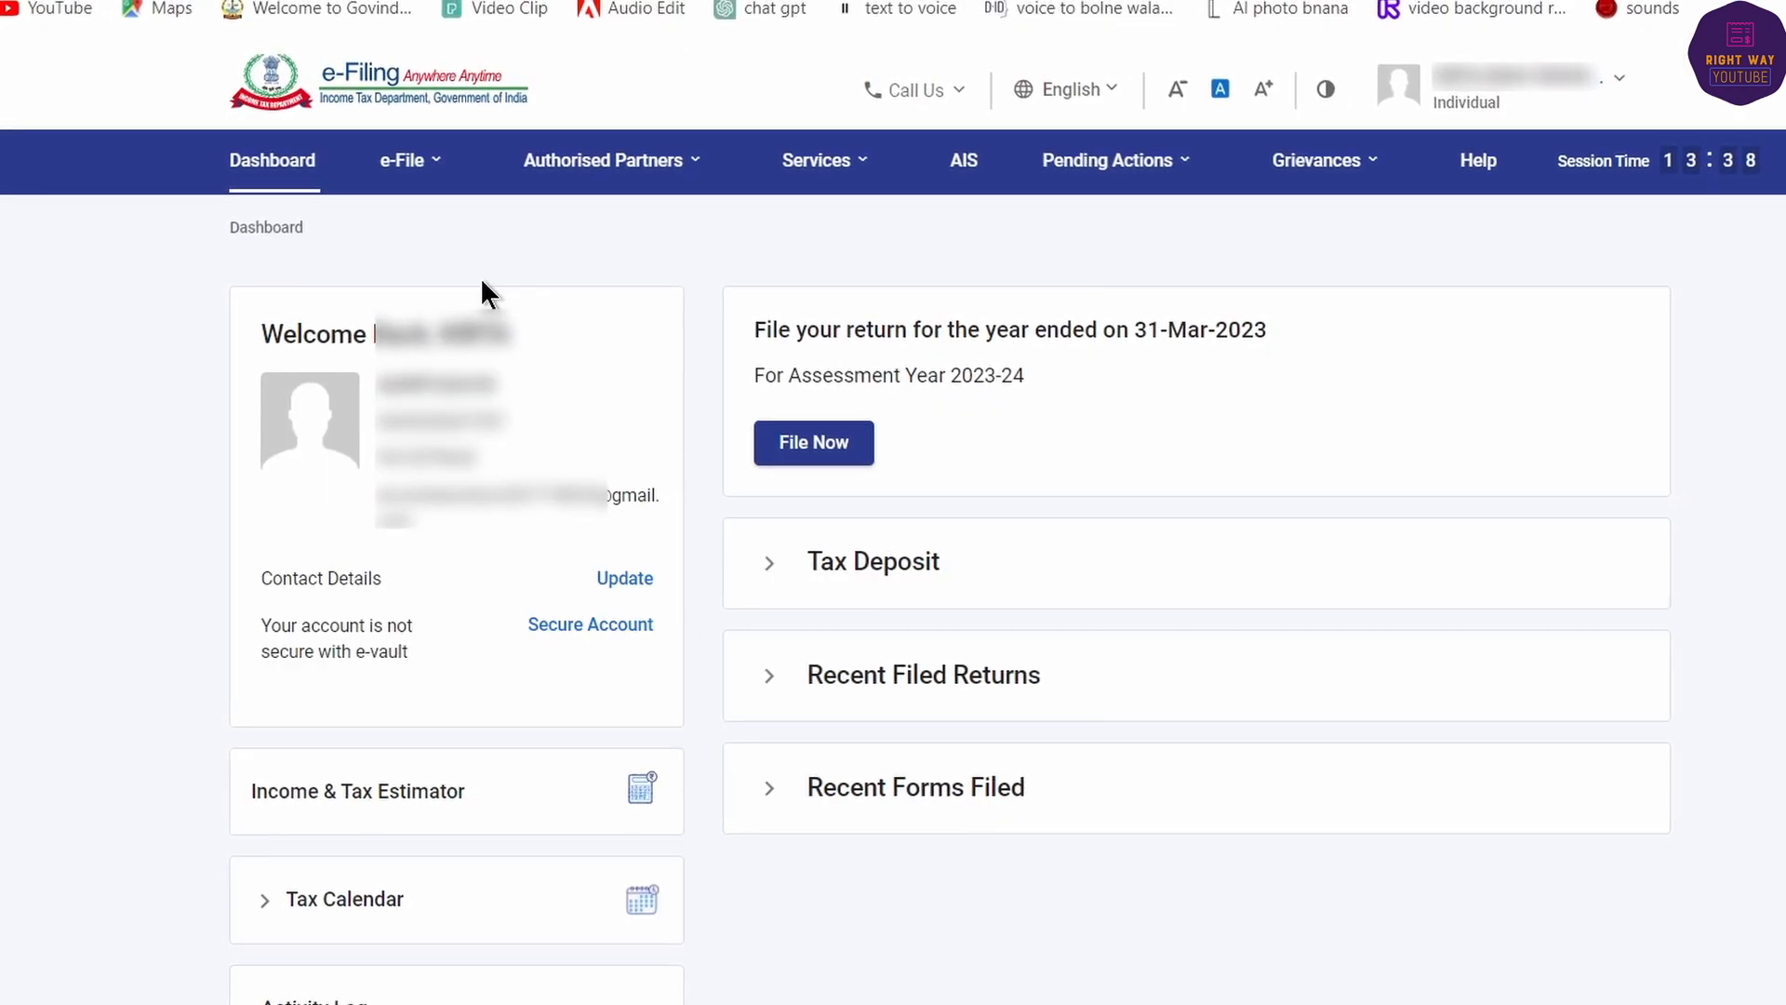
- Start a new Income Tax payment from e-File > e-Pay Tax
click(403, 159)
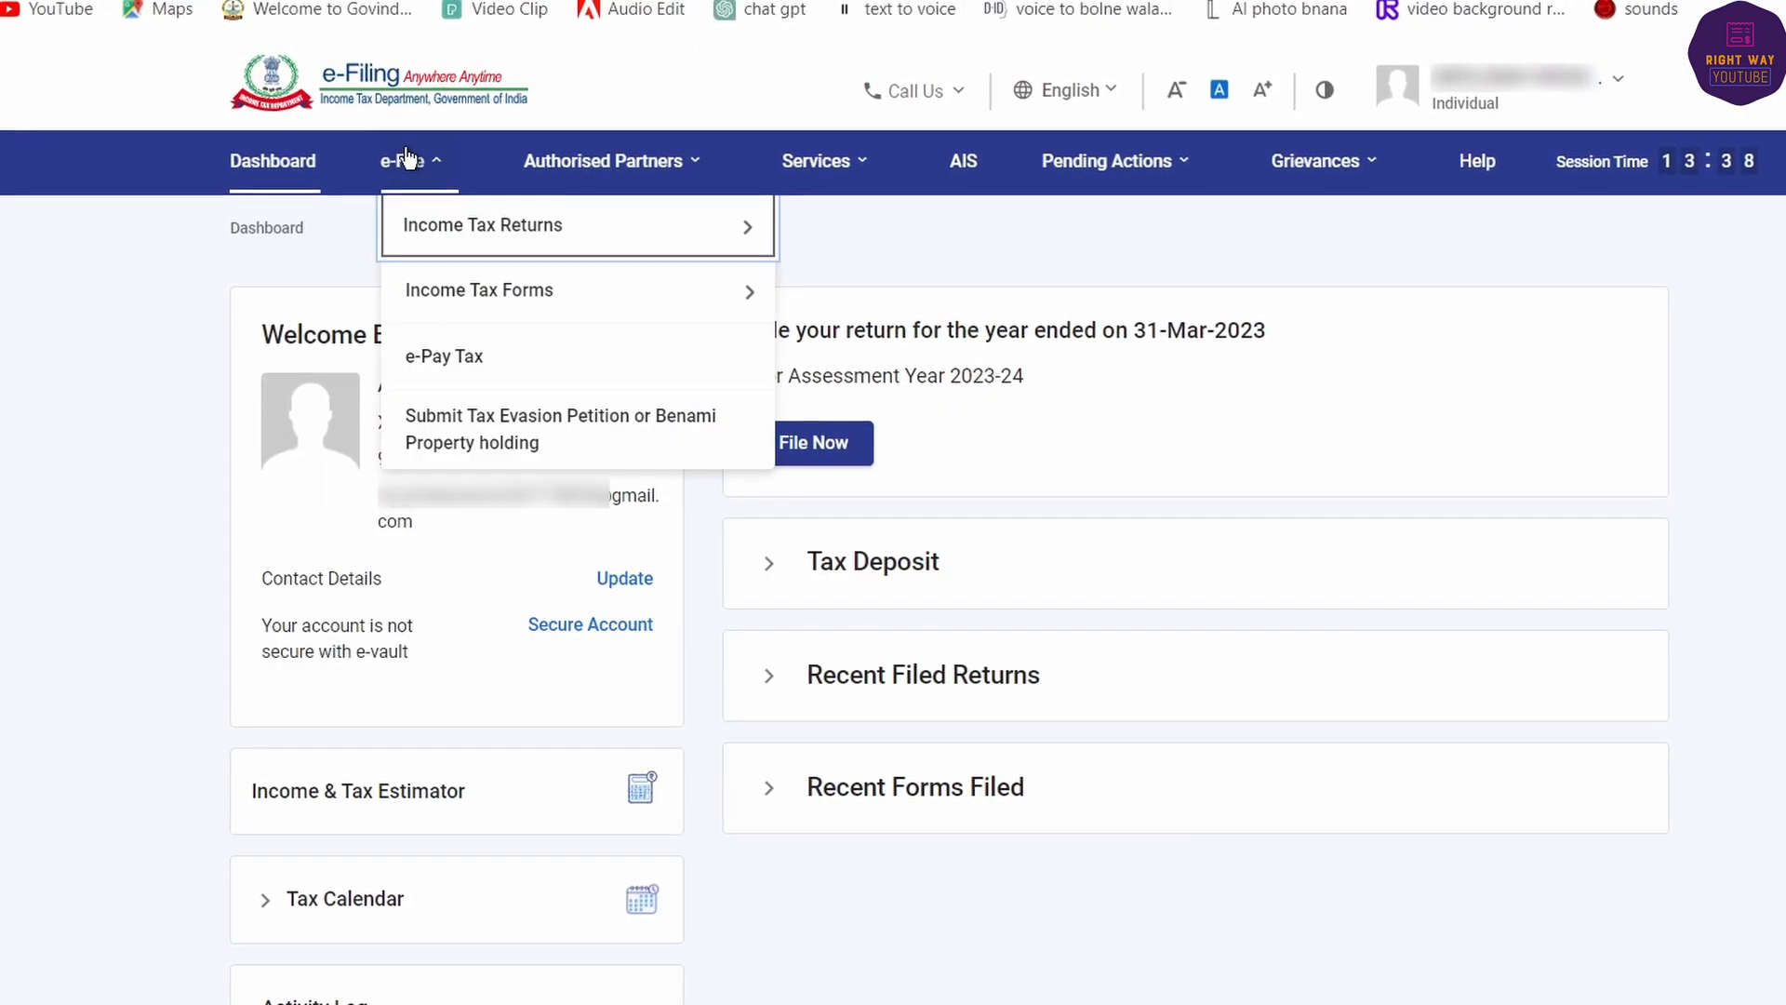
click(442, 369)
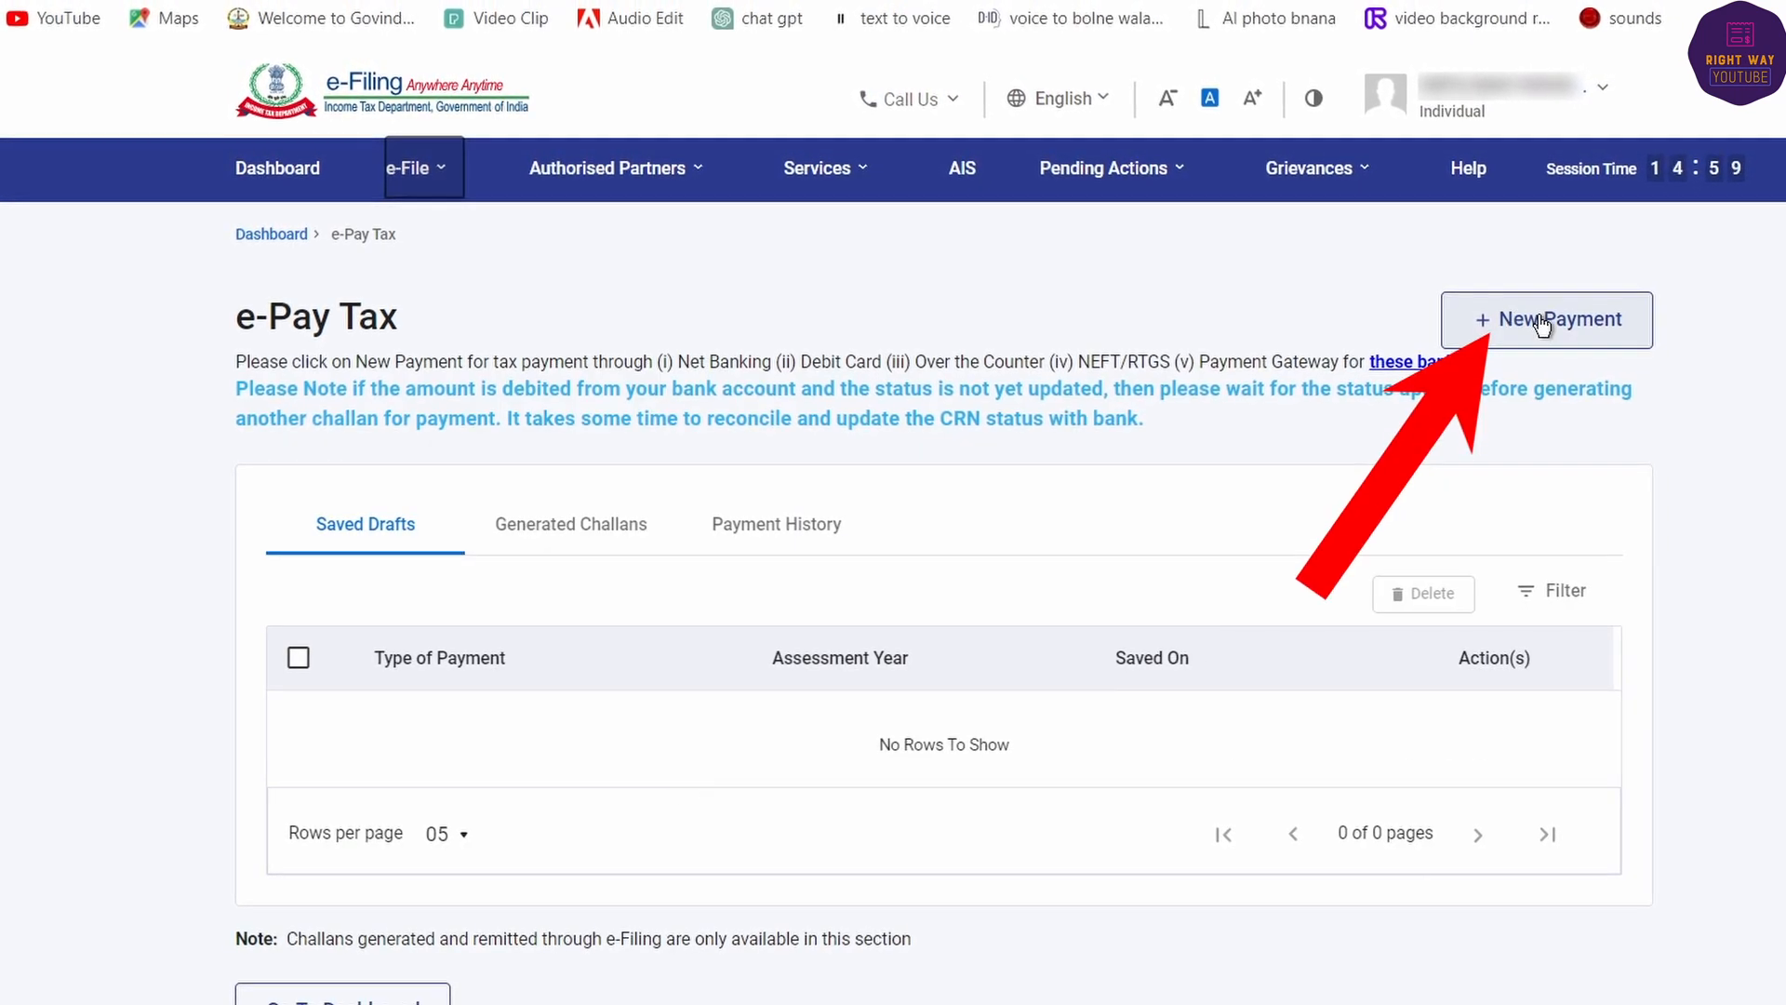
click(1541, 325)
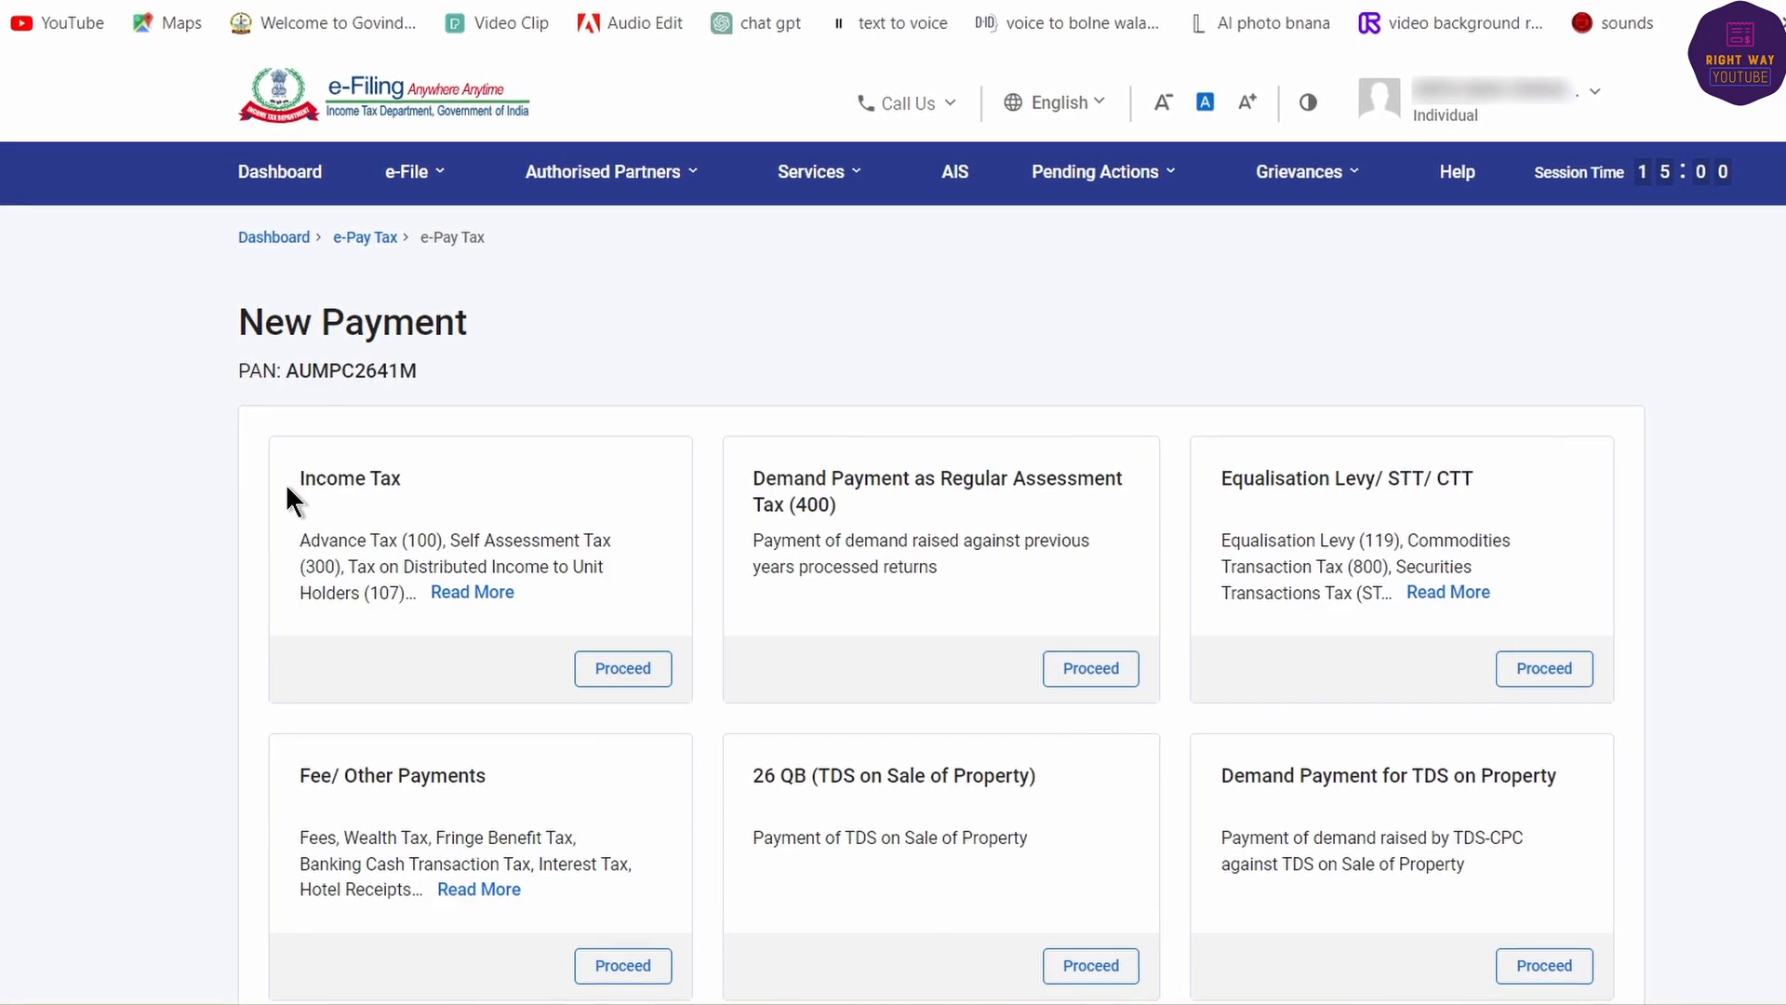
click(473, 591)
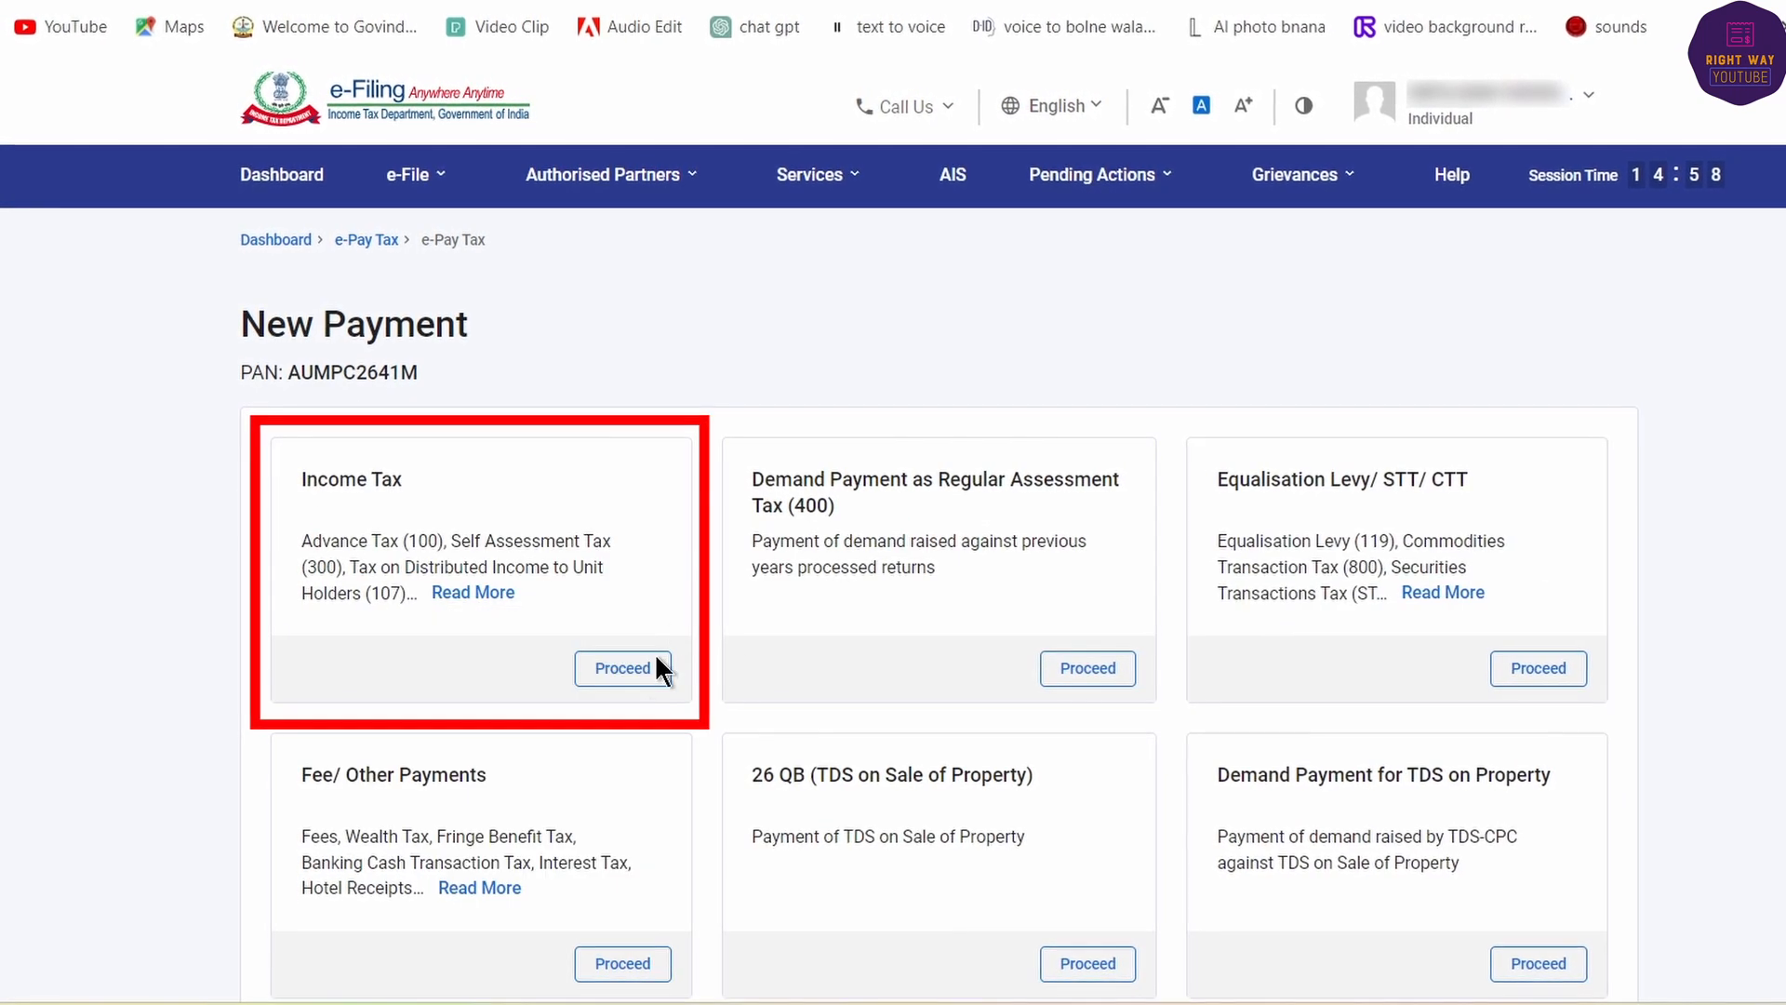
click(611, 677)
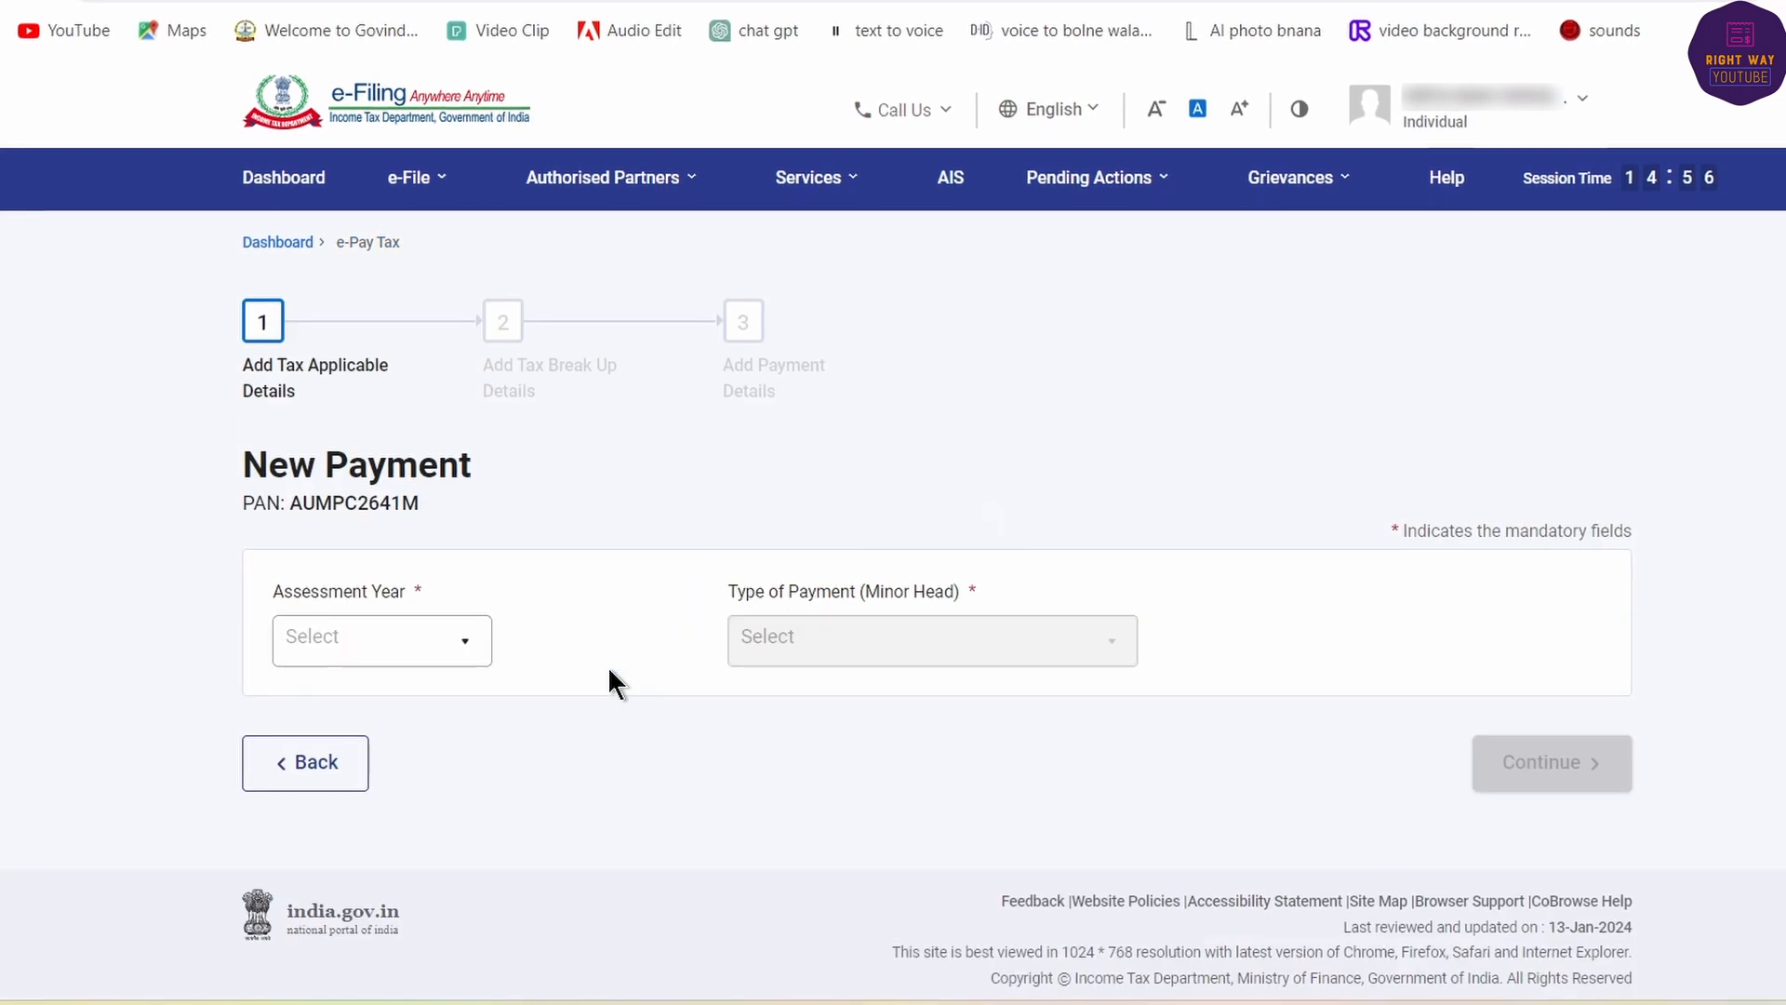
- Choose assessment year 2023-24 and Self-Assessment Tax (300) as the payment type
click(380, 642)
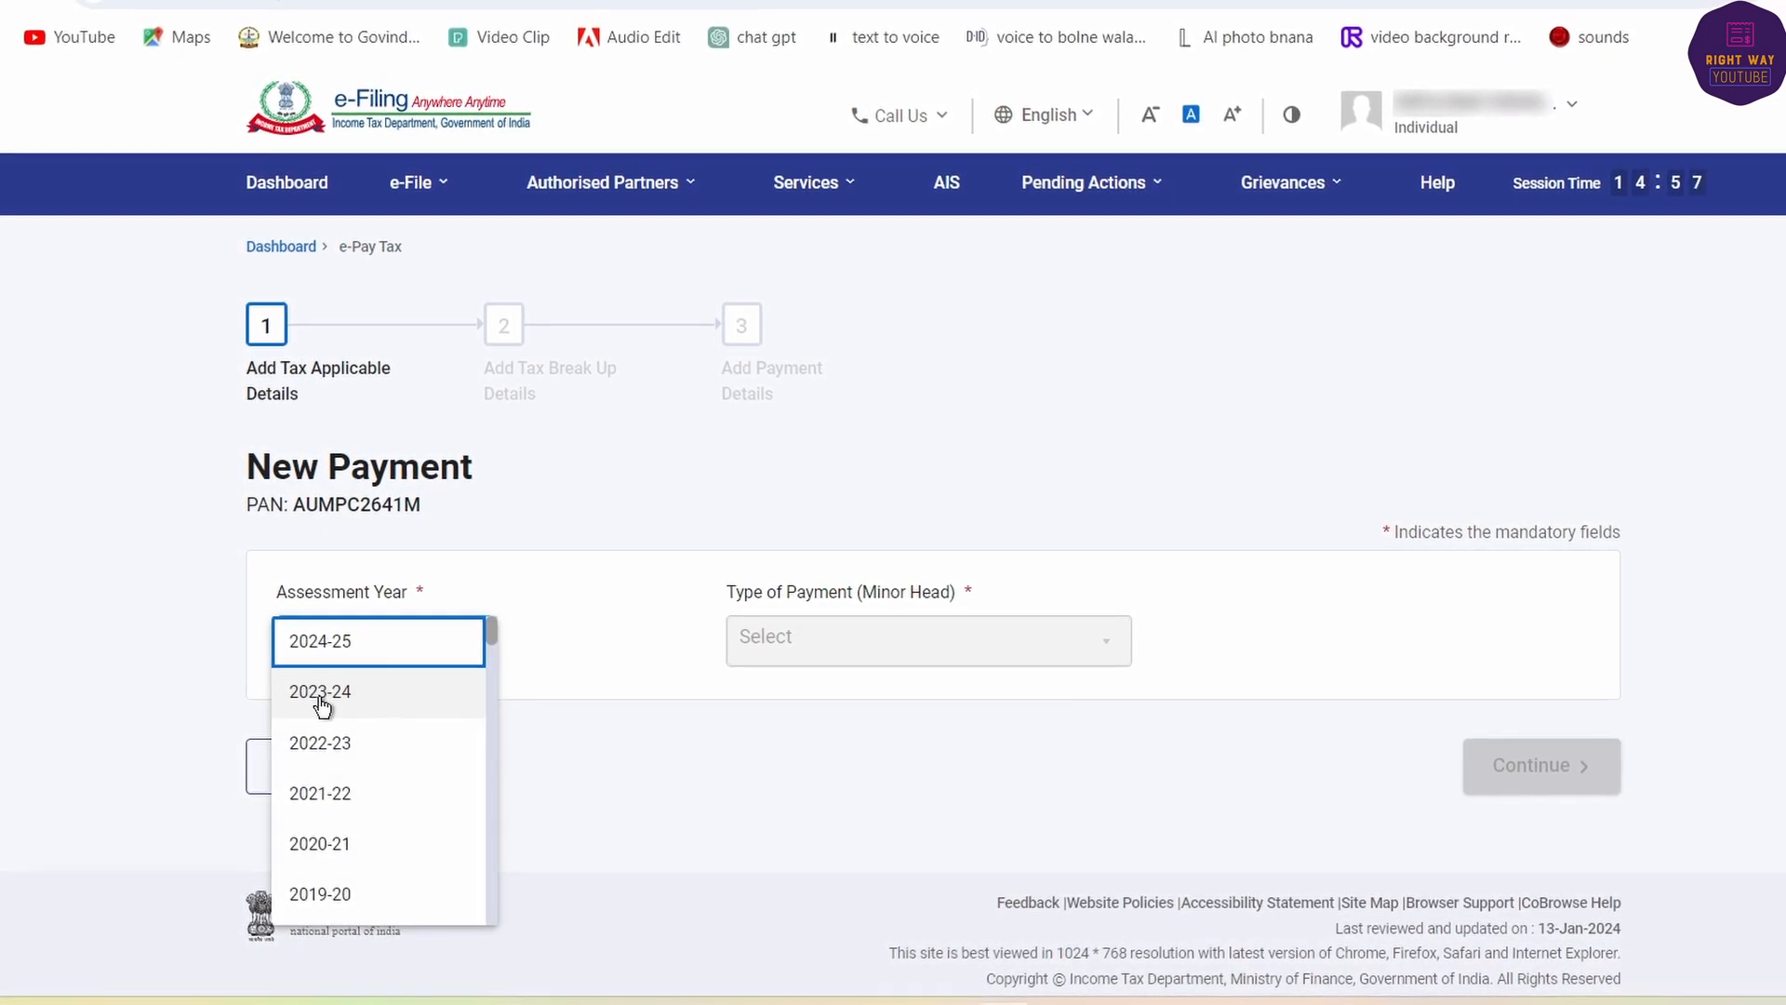
click(321, 693)
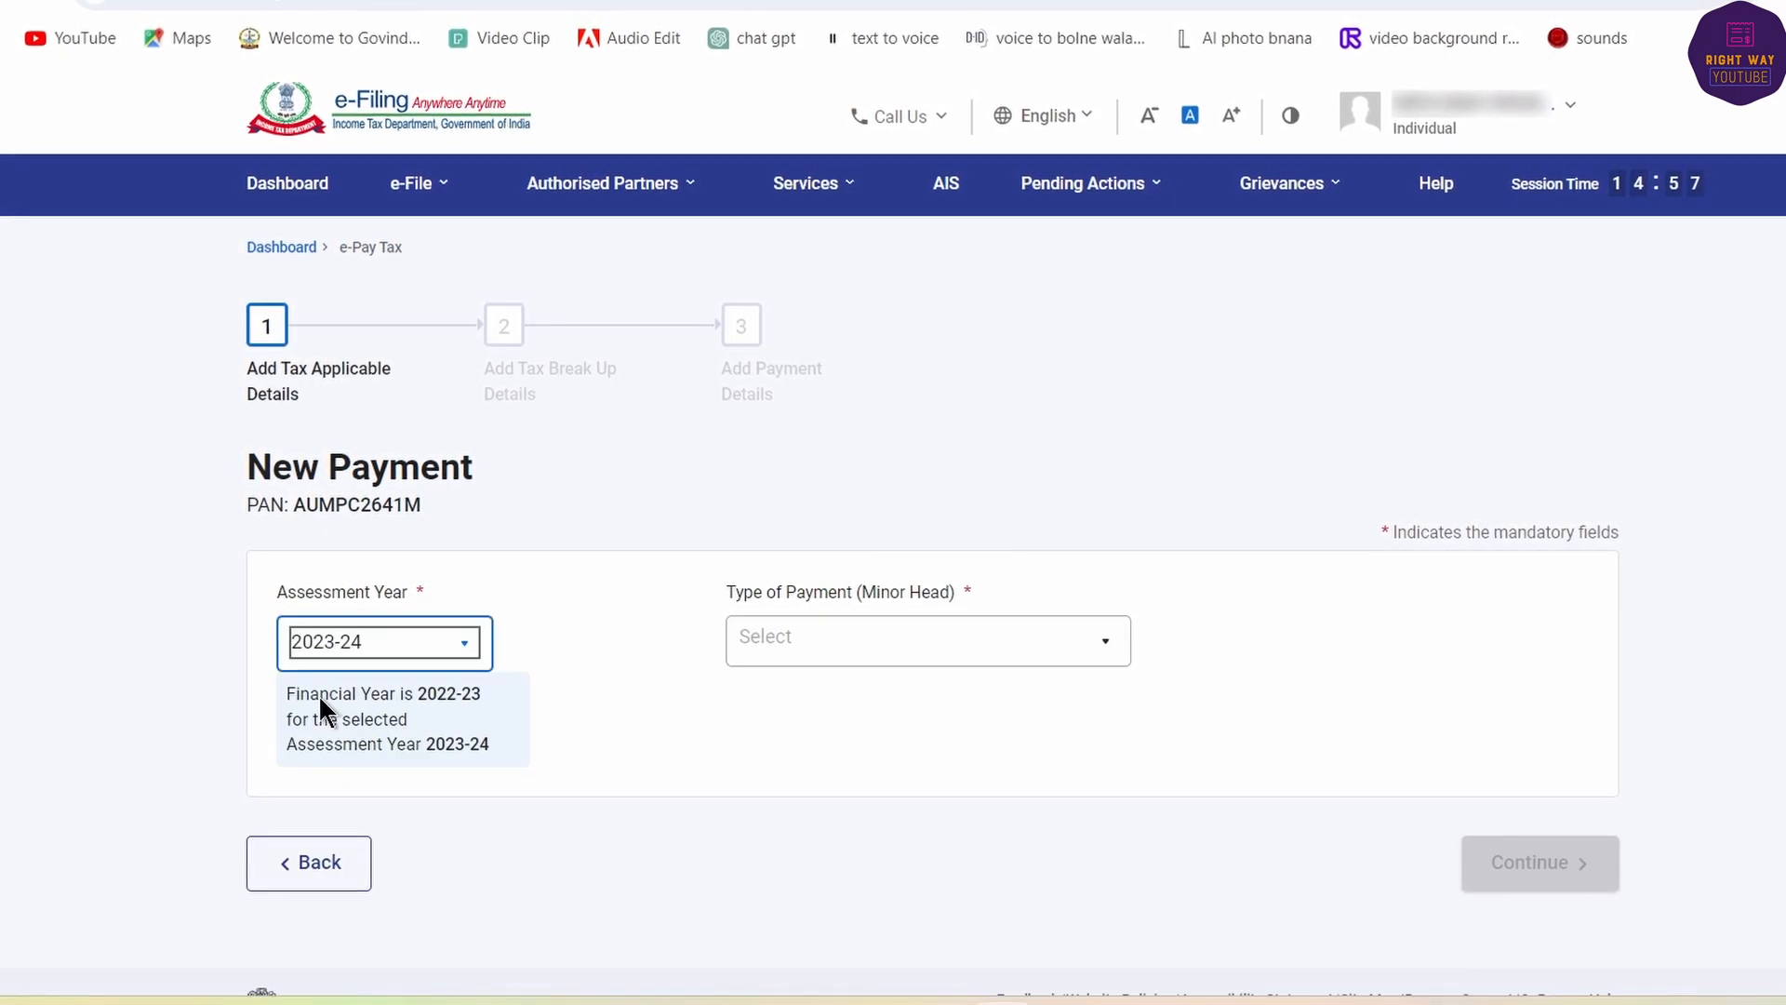
click(931, 656)
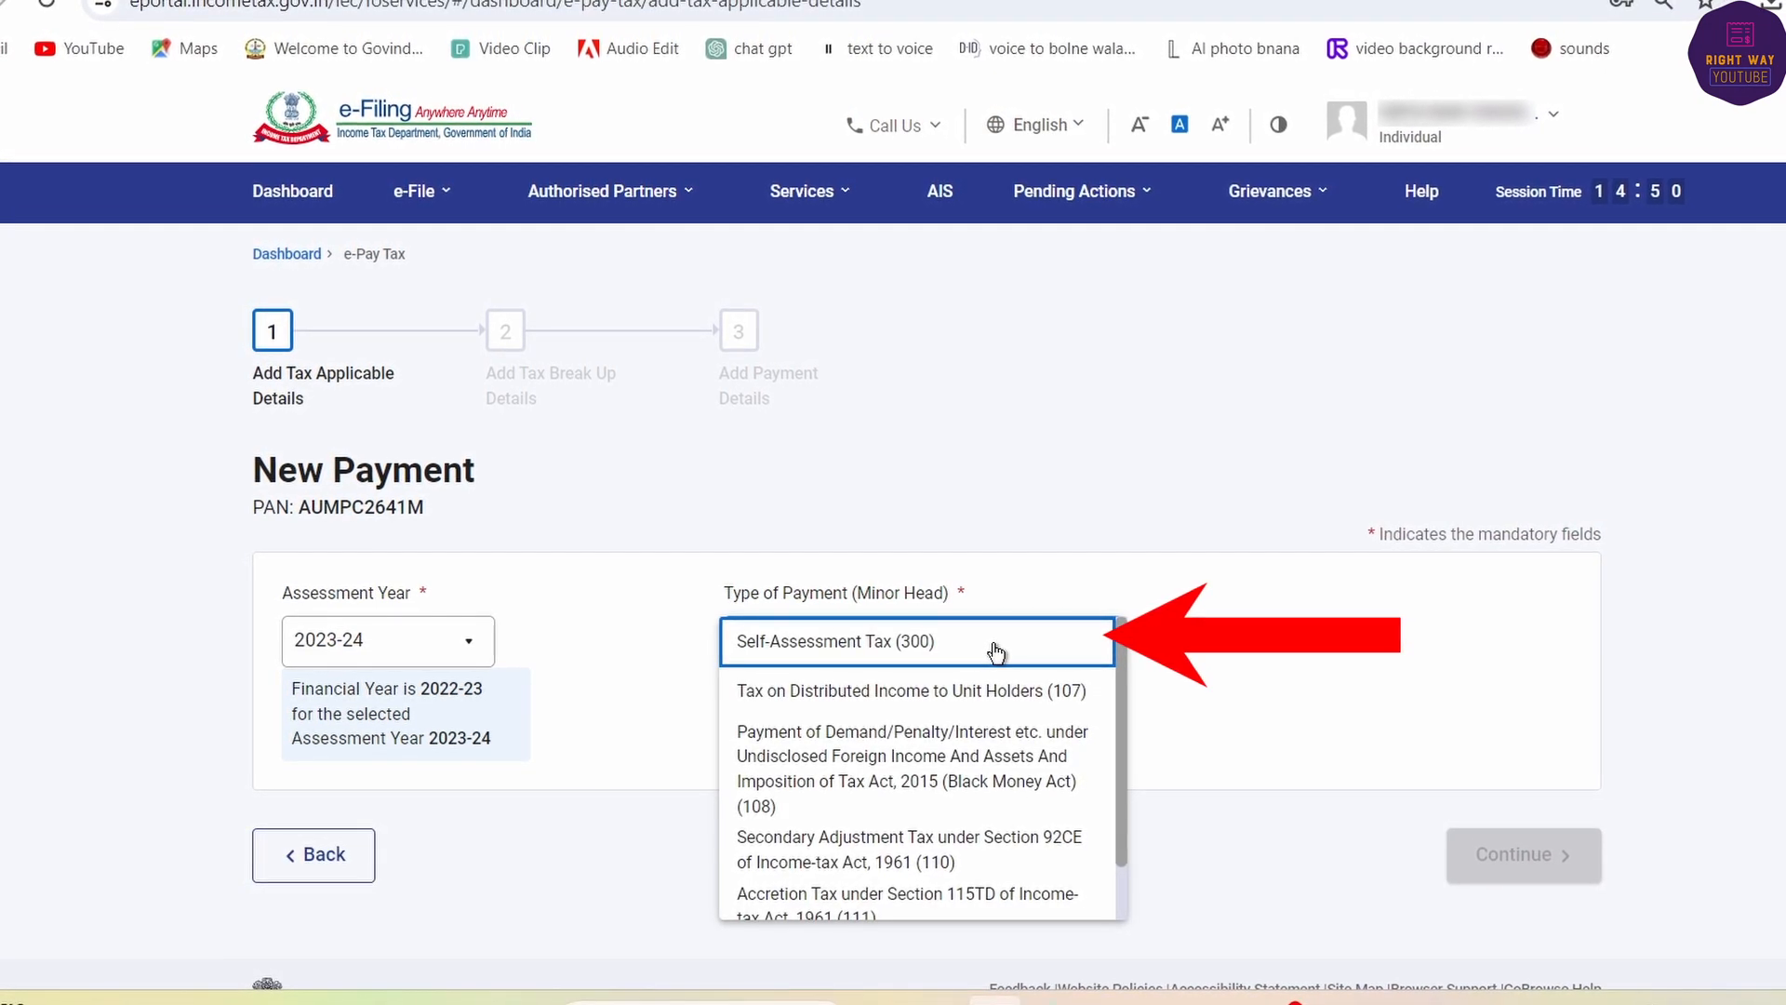
click(995, 652)
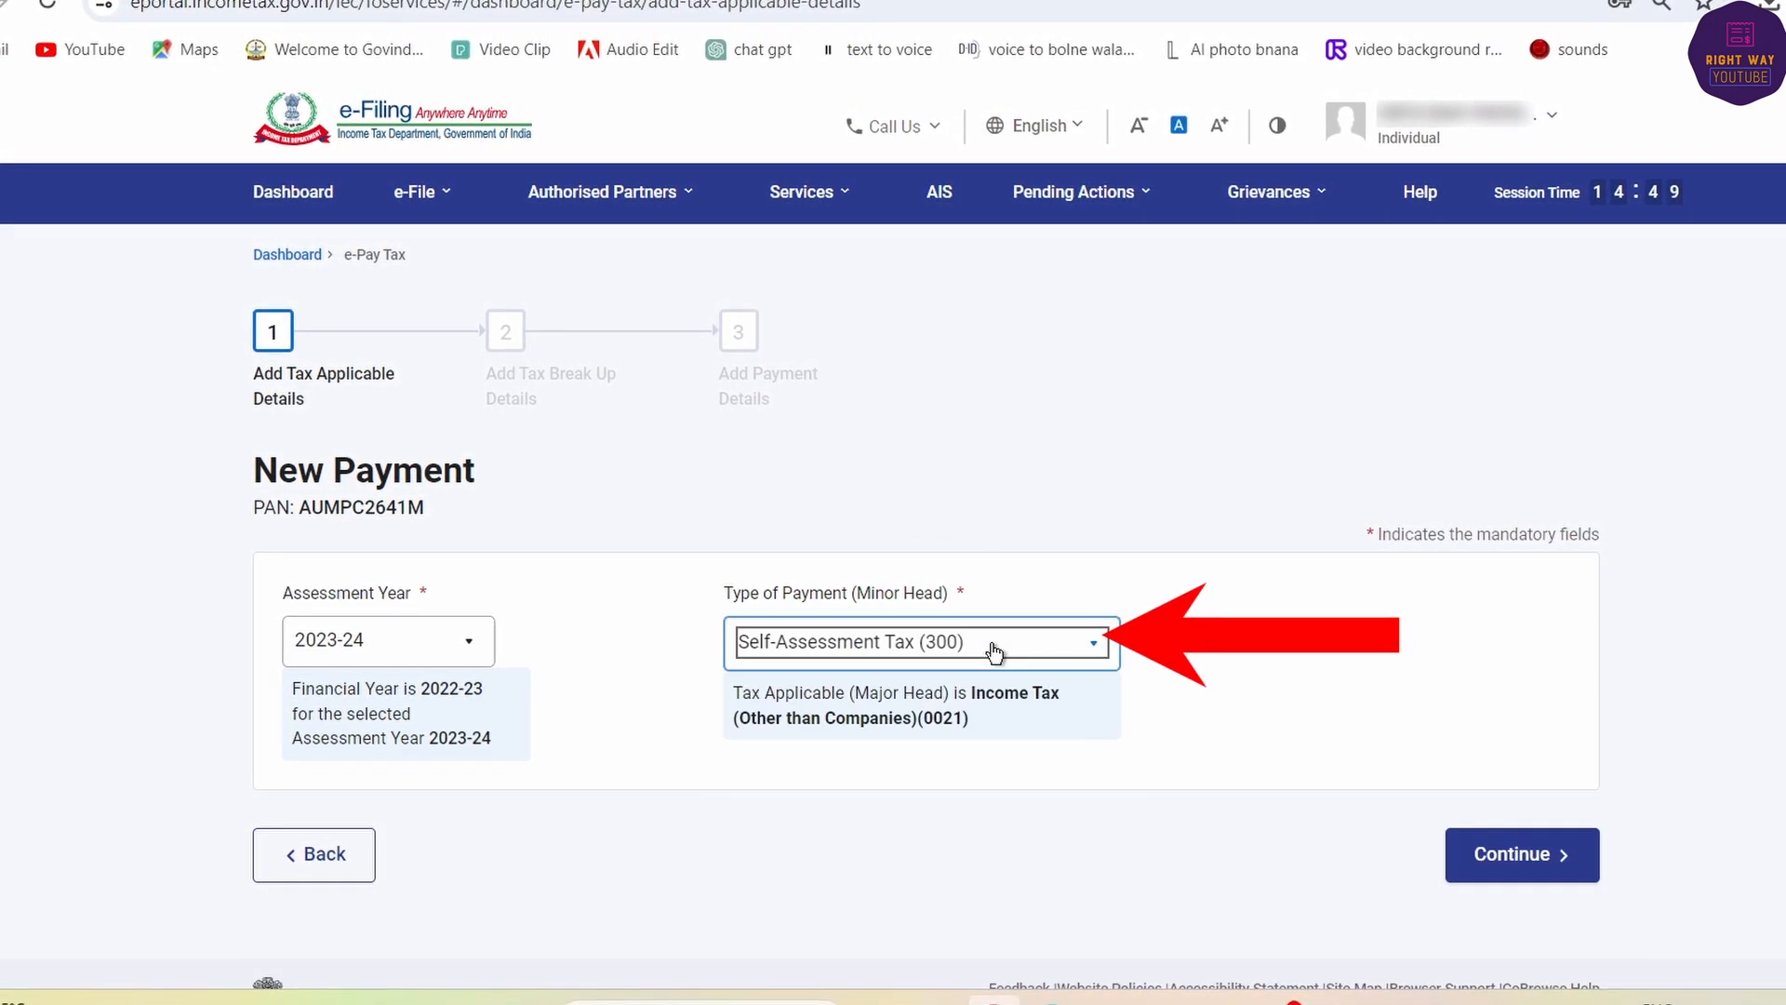
click(1493, 856)
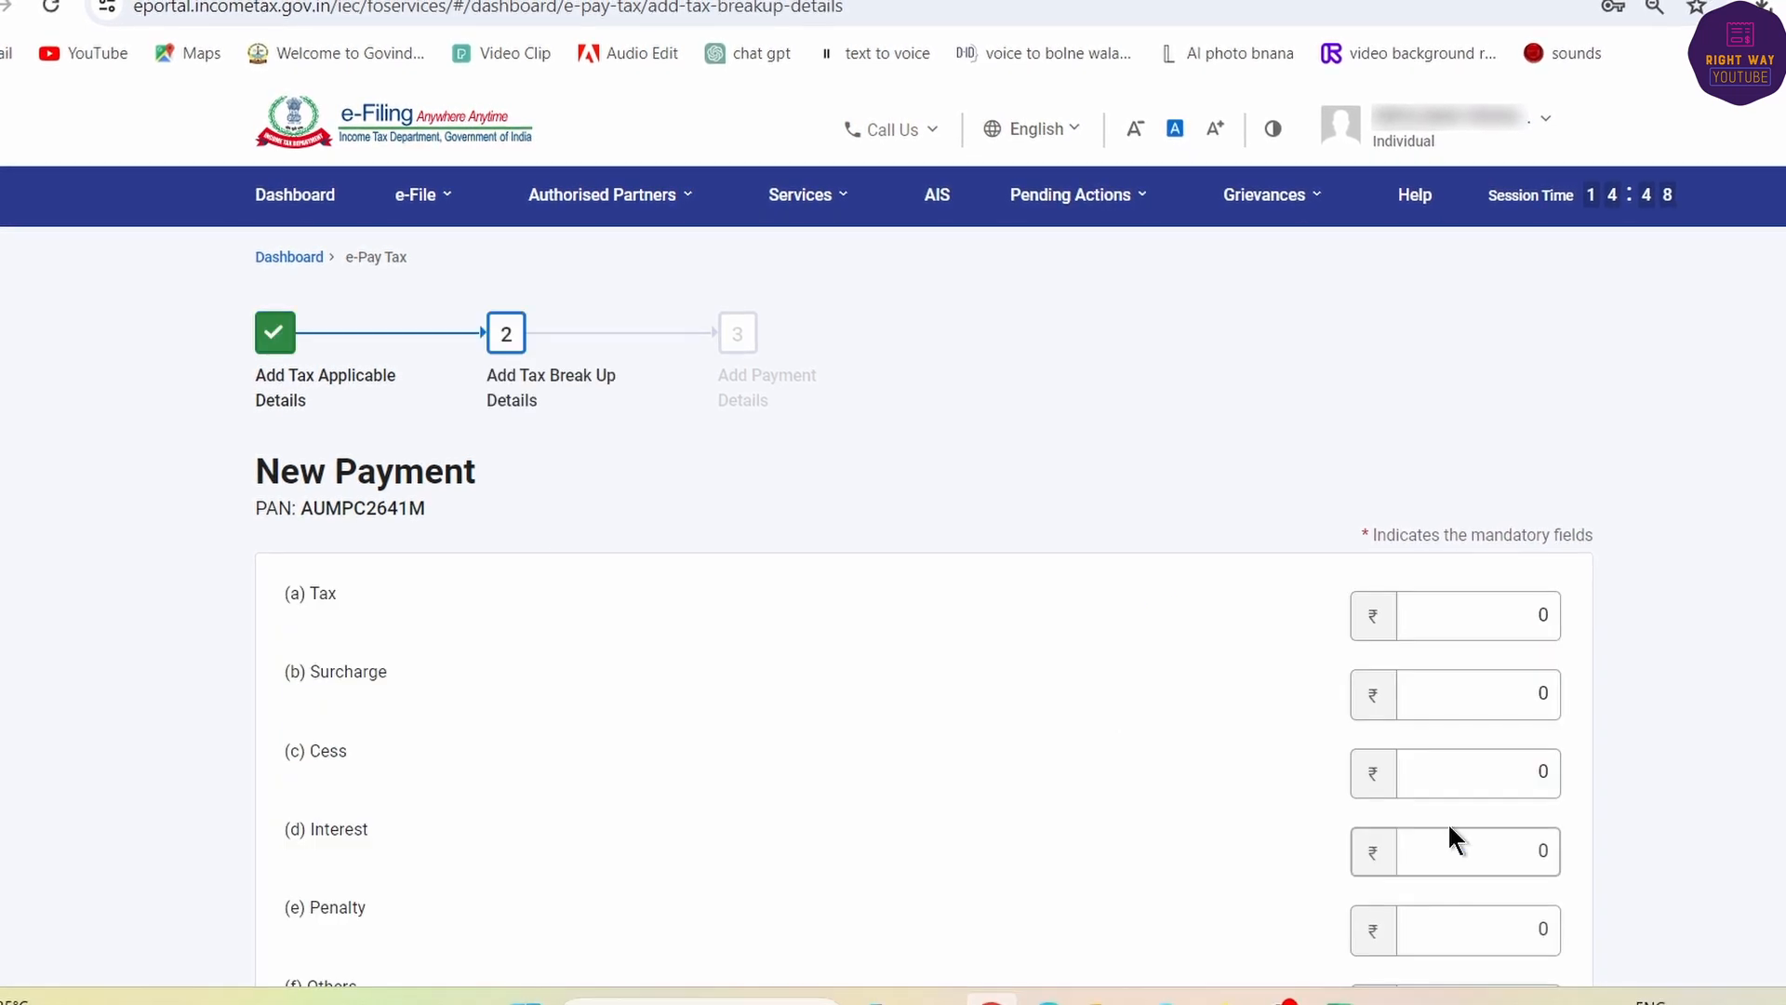
- Enter a penalty of 1,000 in the tax breakup and continue to payment details
scroll(953, 761, down, 3)
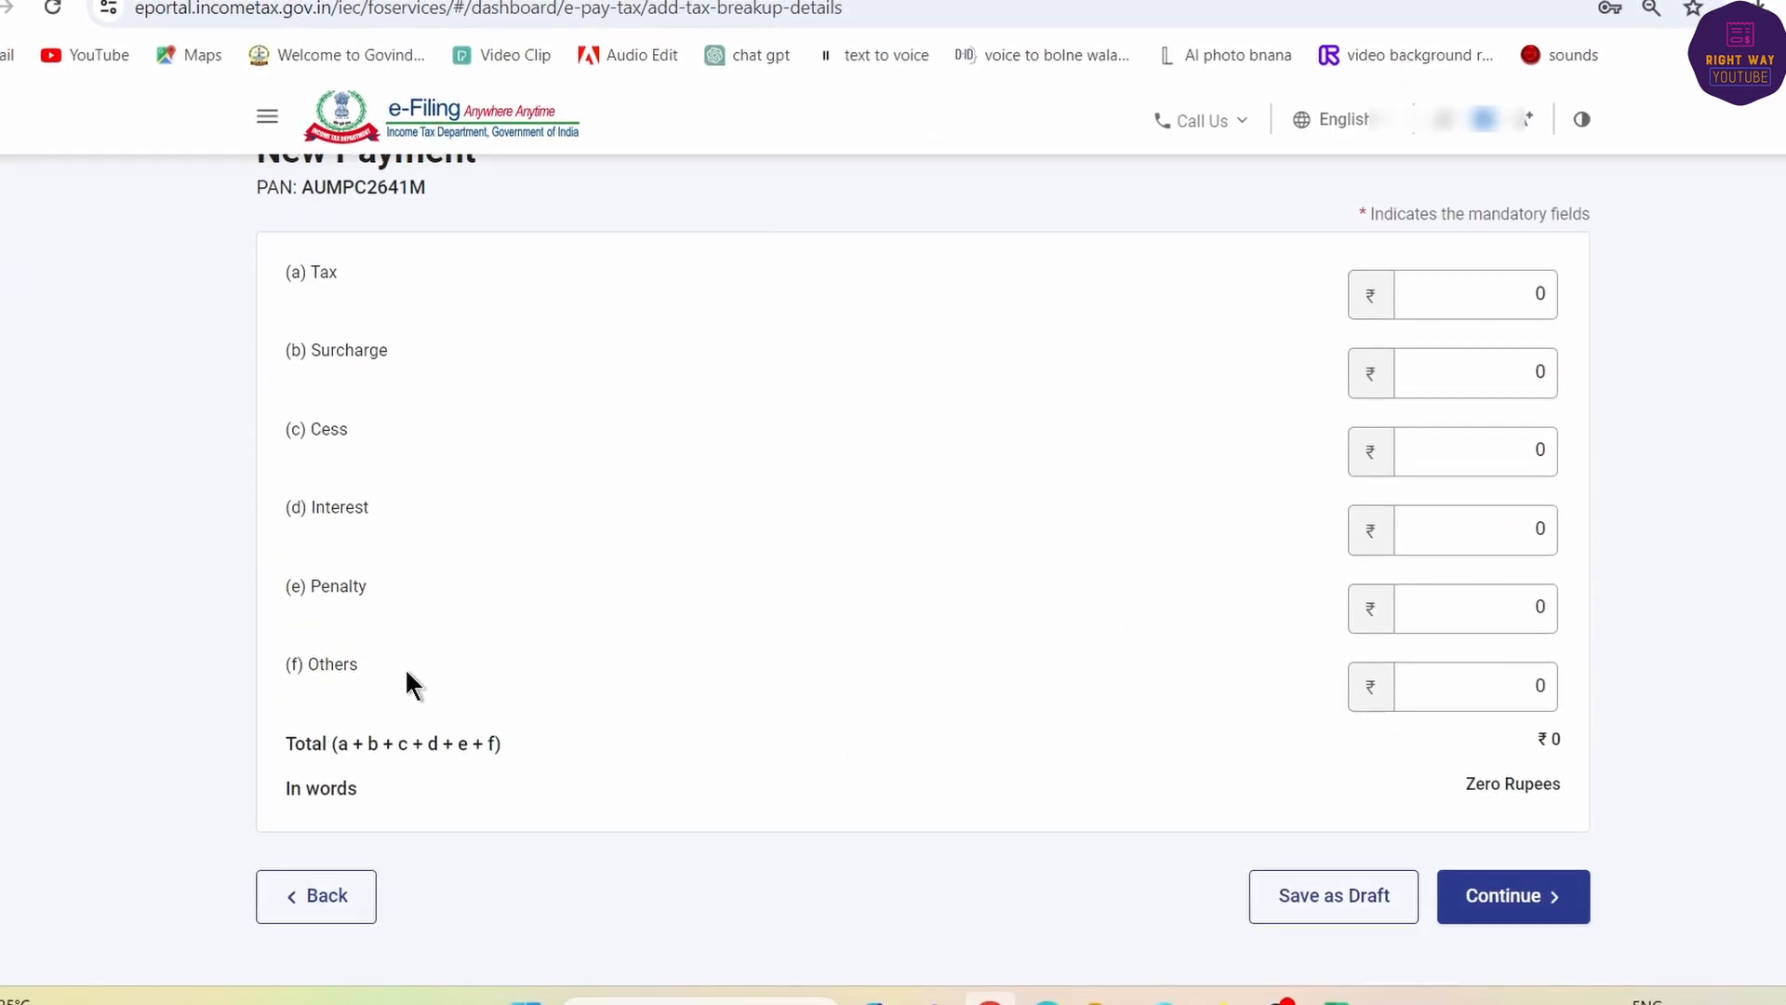
click(1451, 600)
text(1,000)
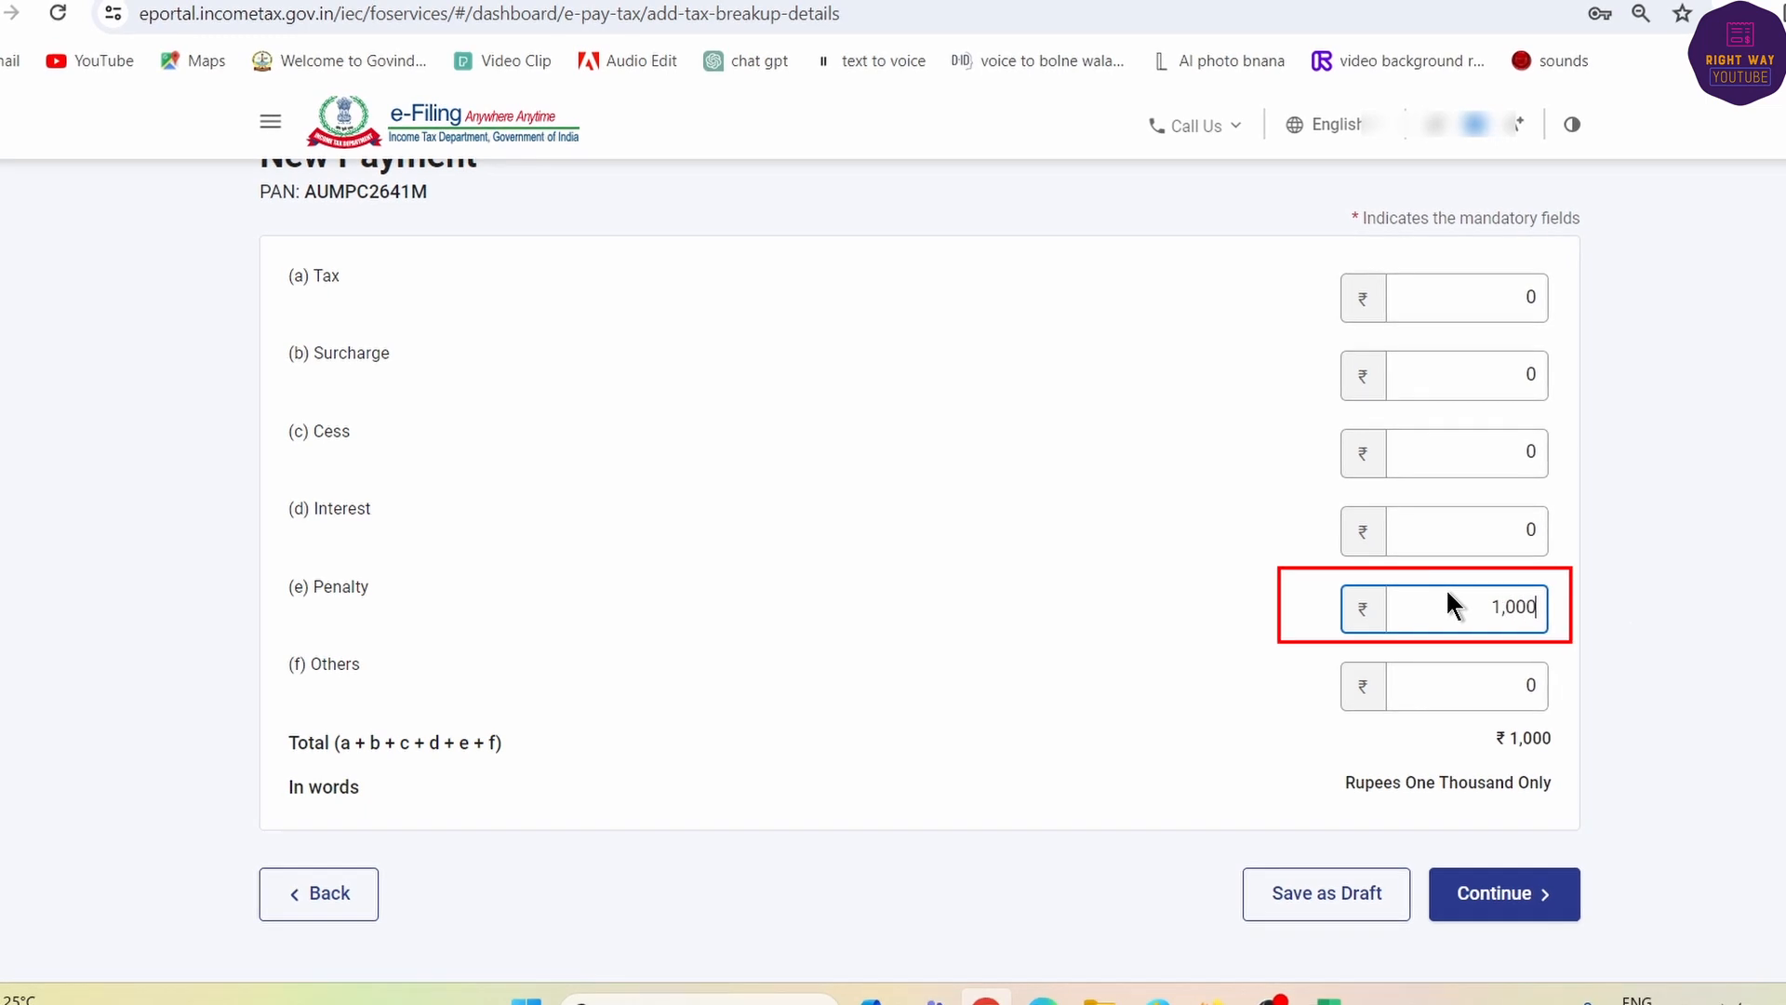
key(Tab)
click(1526, 894)
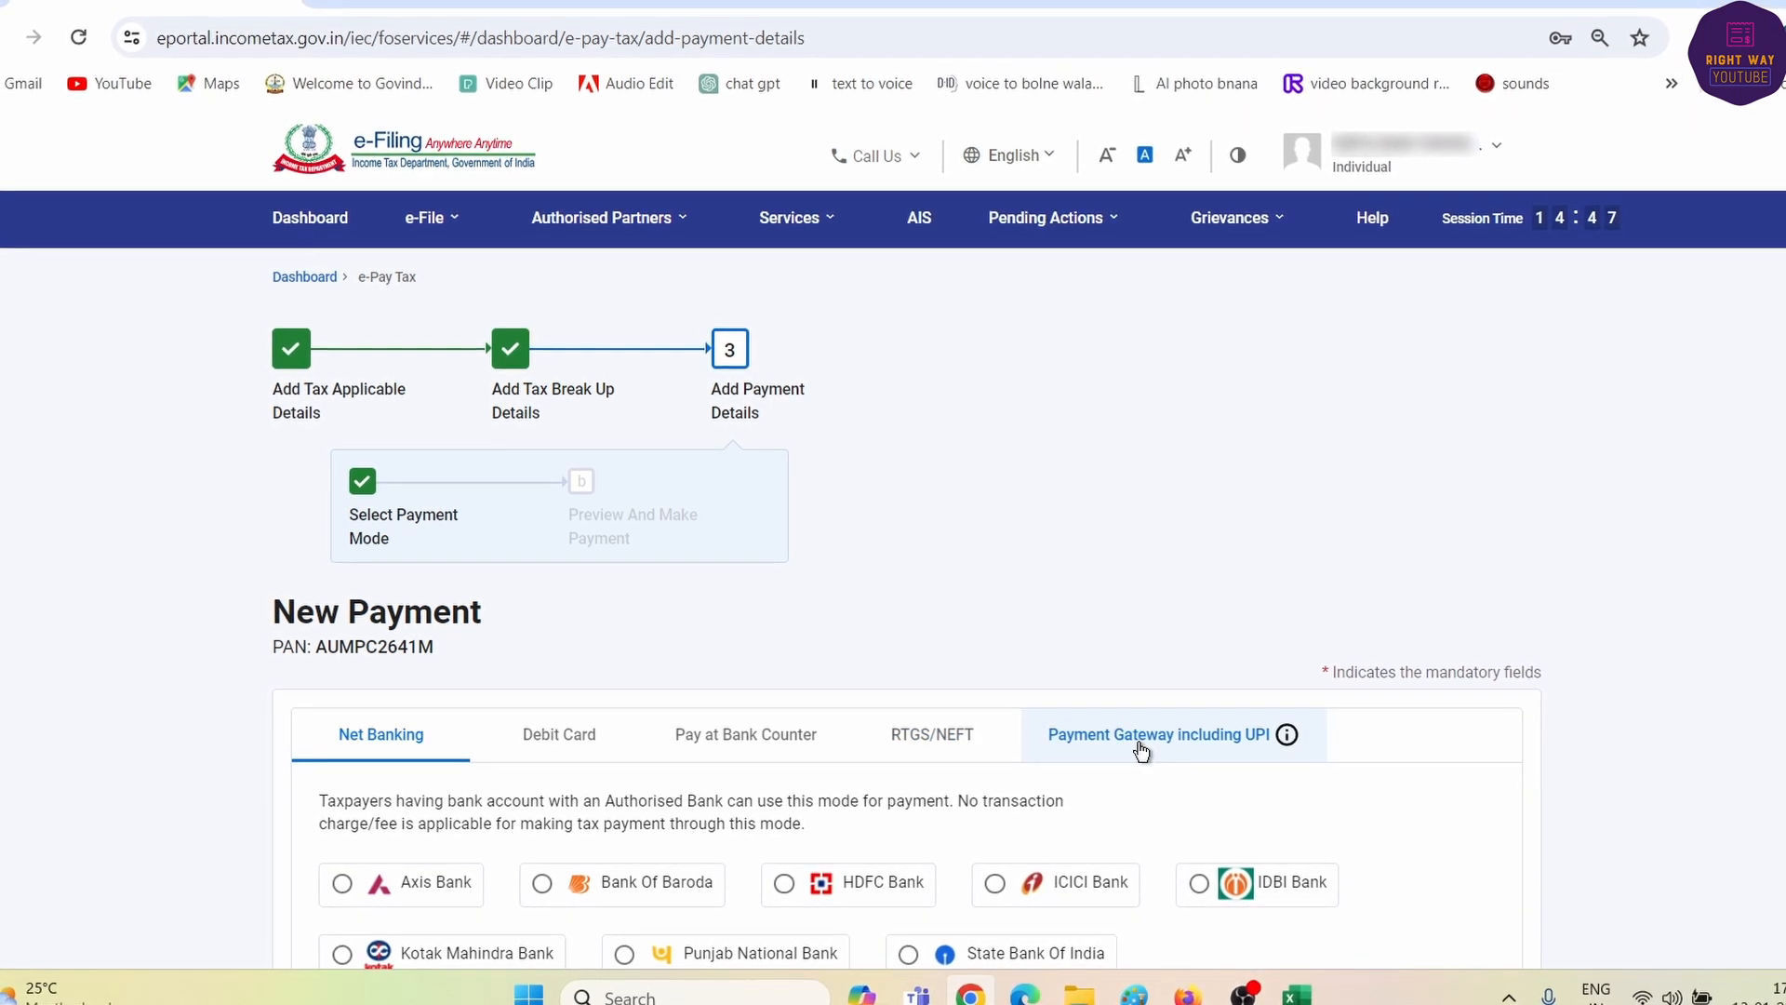
- Choose State Bank Of India as the payment gateway and continue to the payment preview
click(1109, 740)
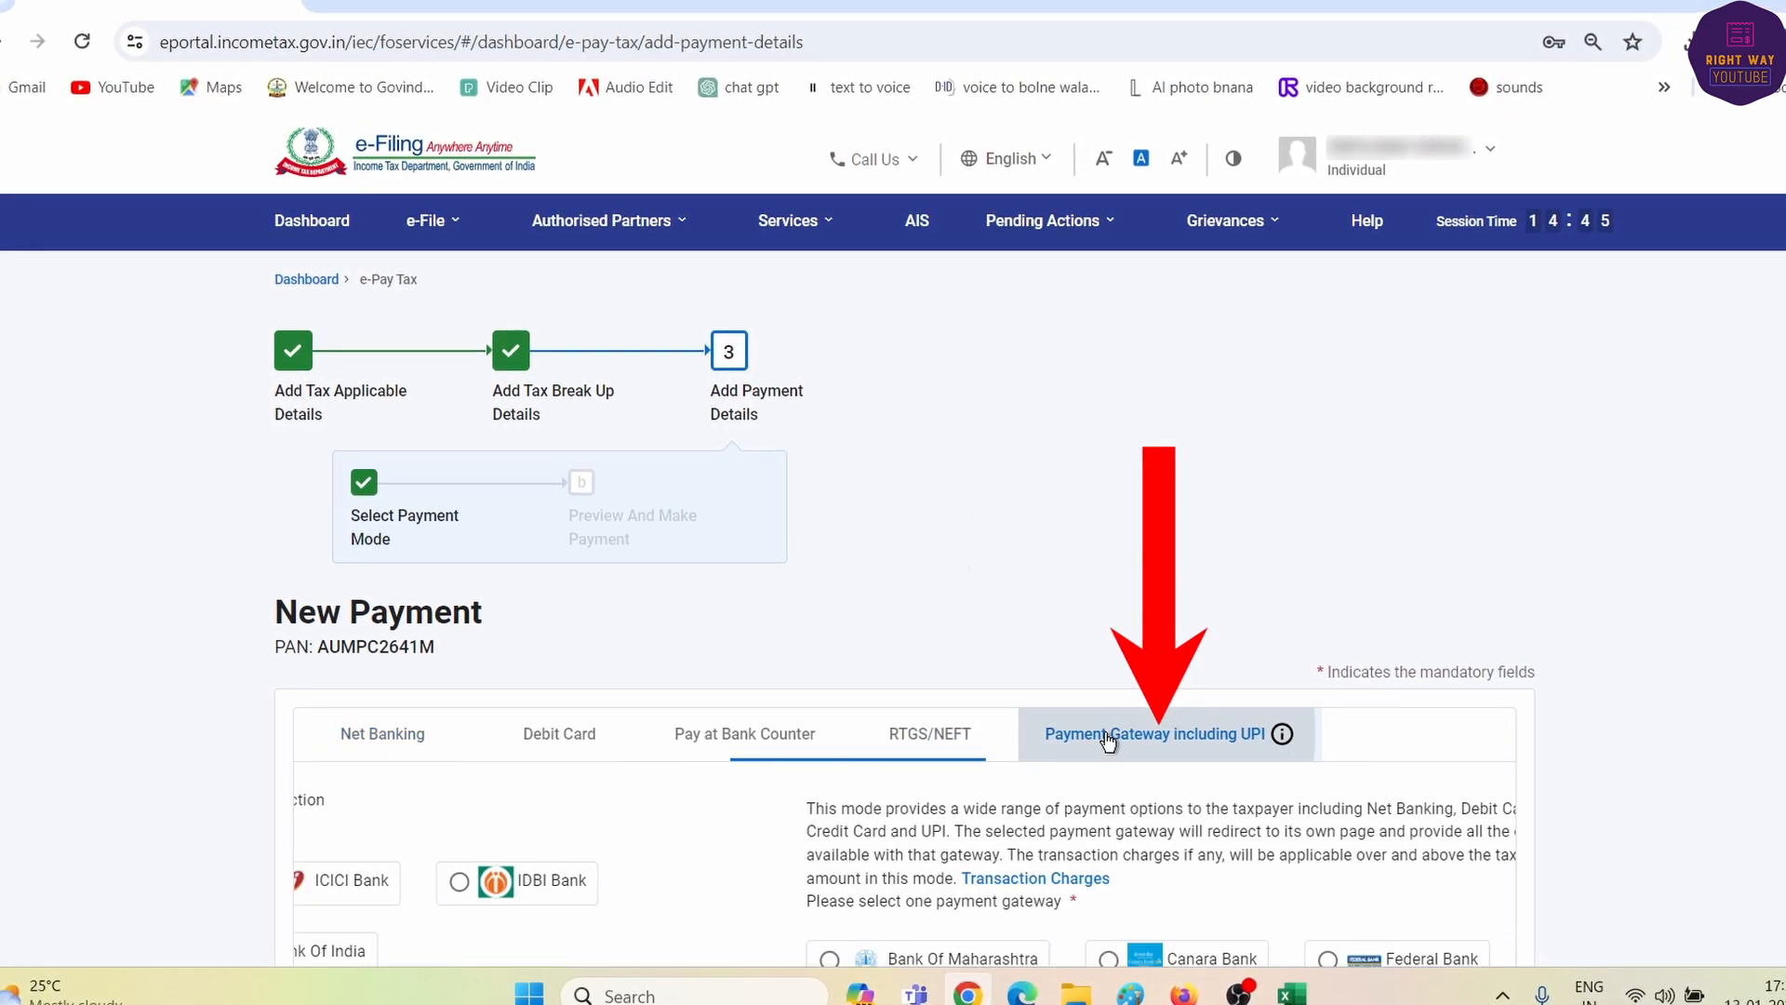
scroll(1092, 741, down, 3)
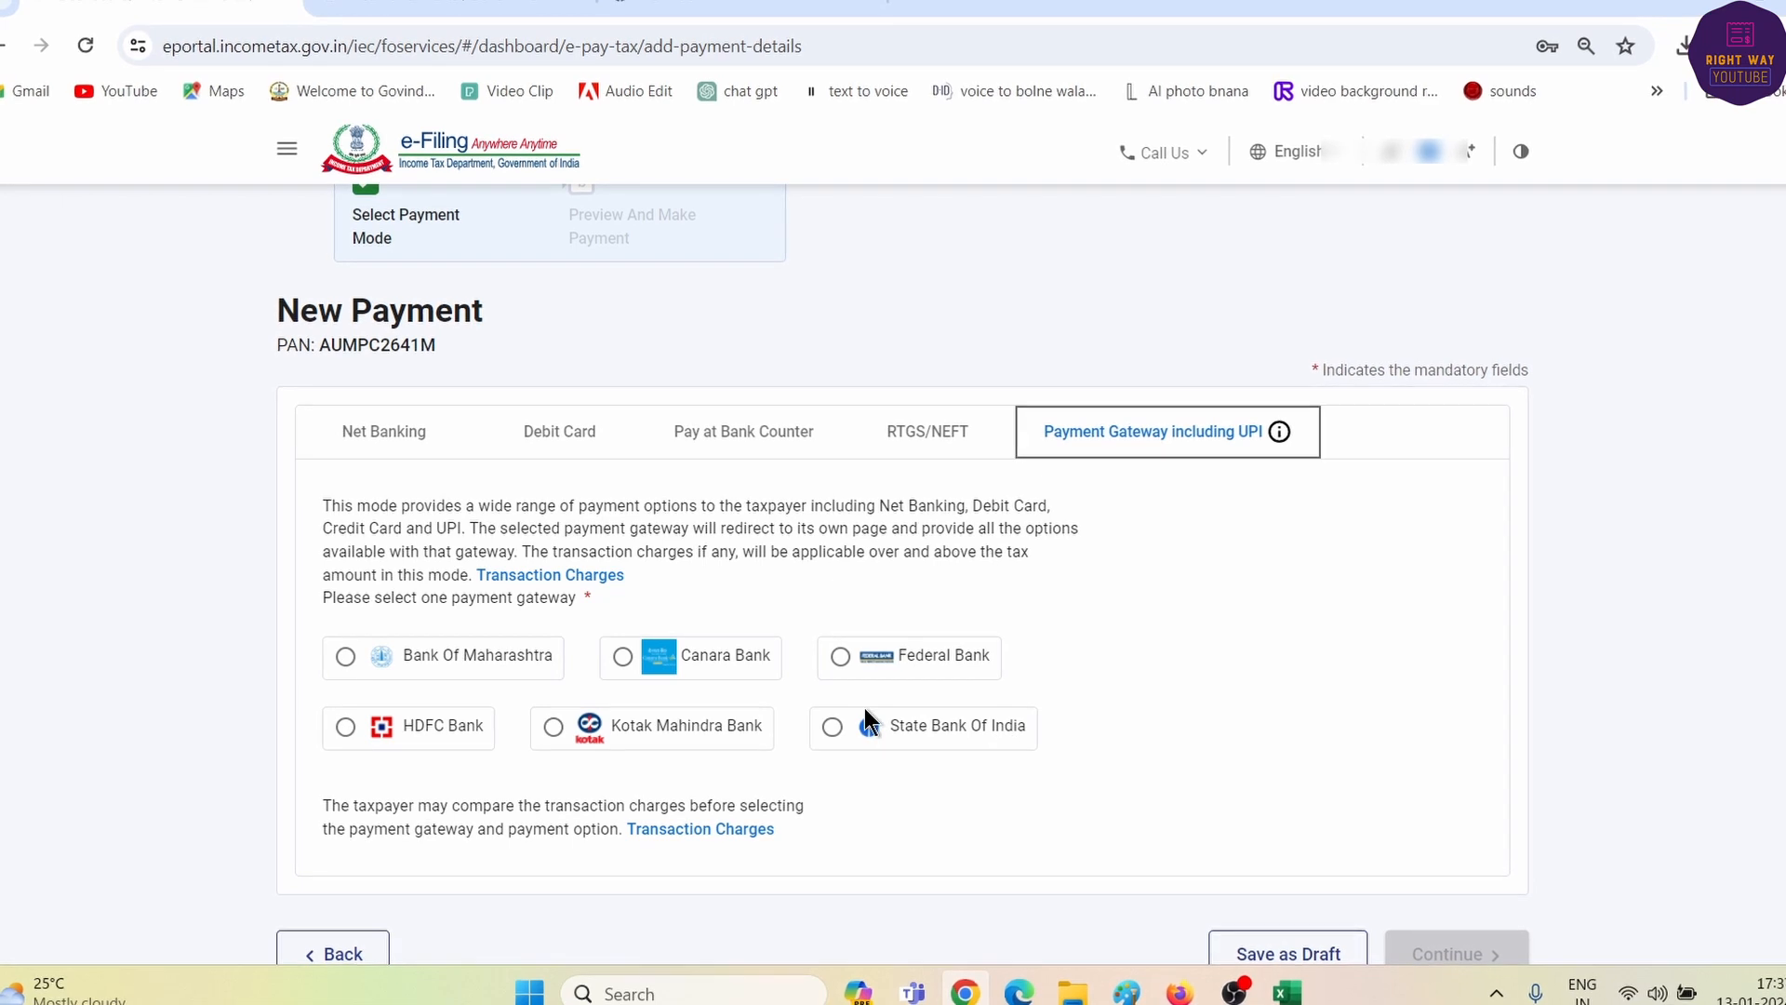
click(830, 726)
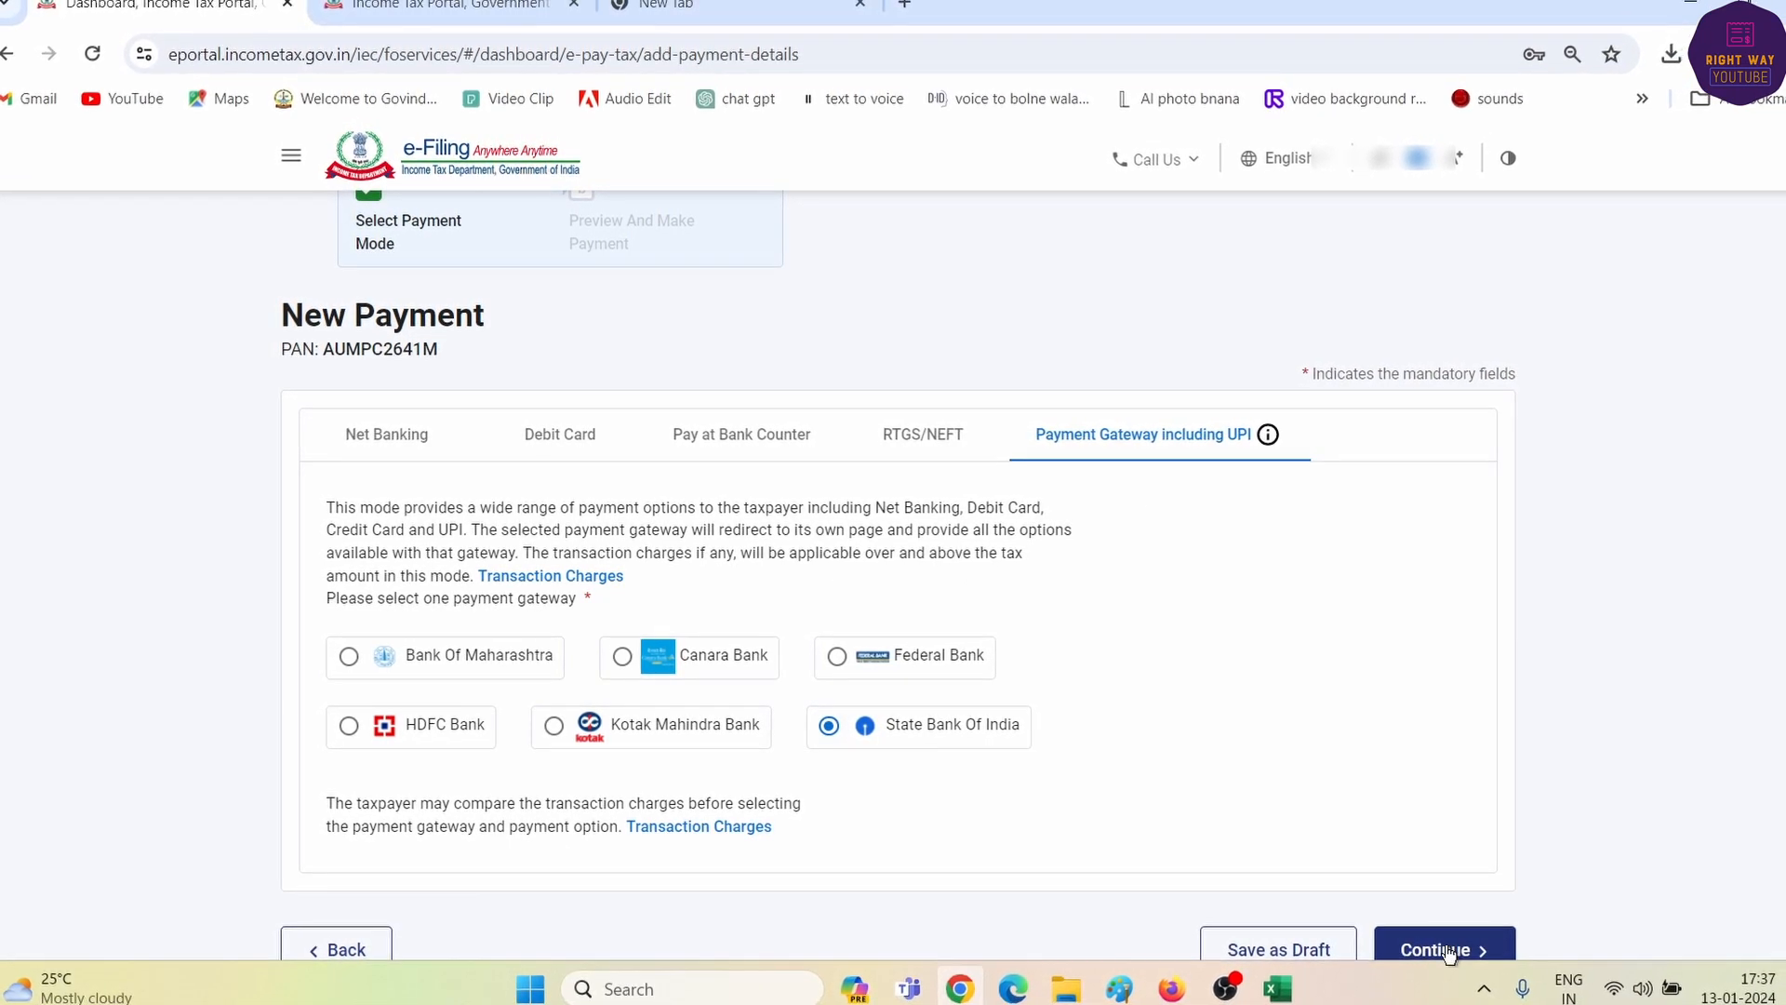
click(1433, 950)
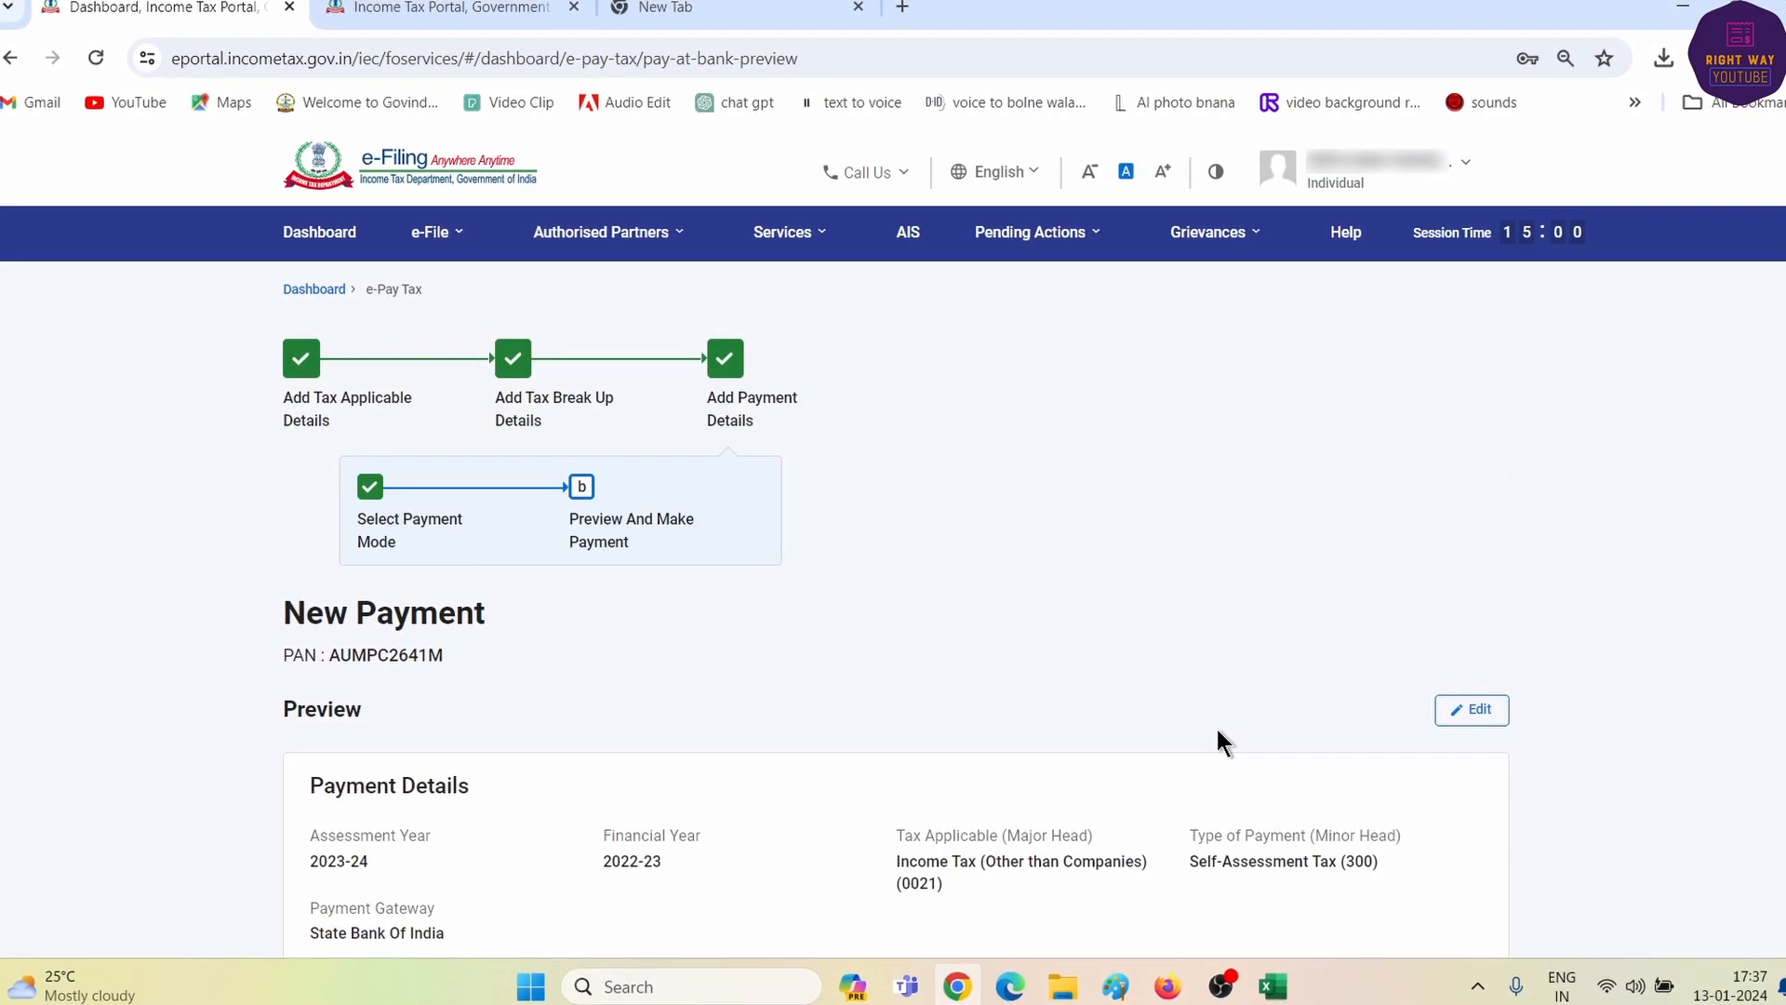
- Pay the ₹1,000 now, accept the terms and conditions, and submit to the bank
scroll(1216, 730, down, 10)
click(1447, 679)
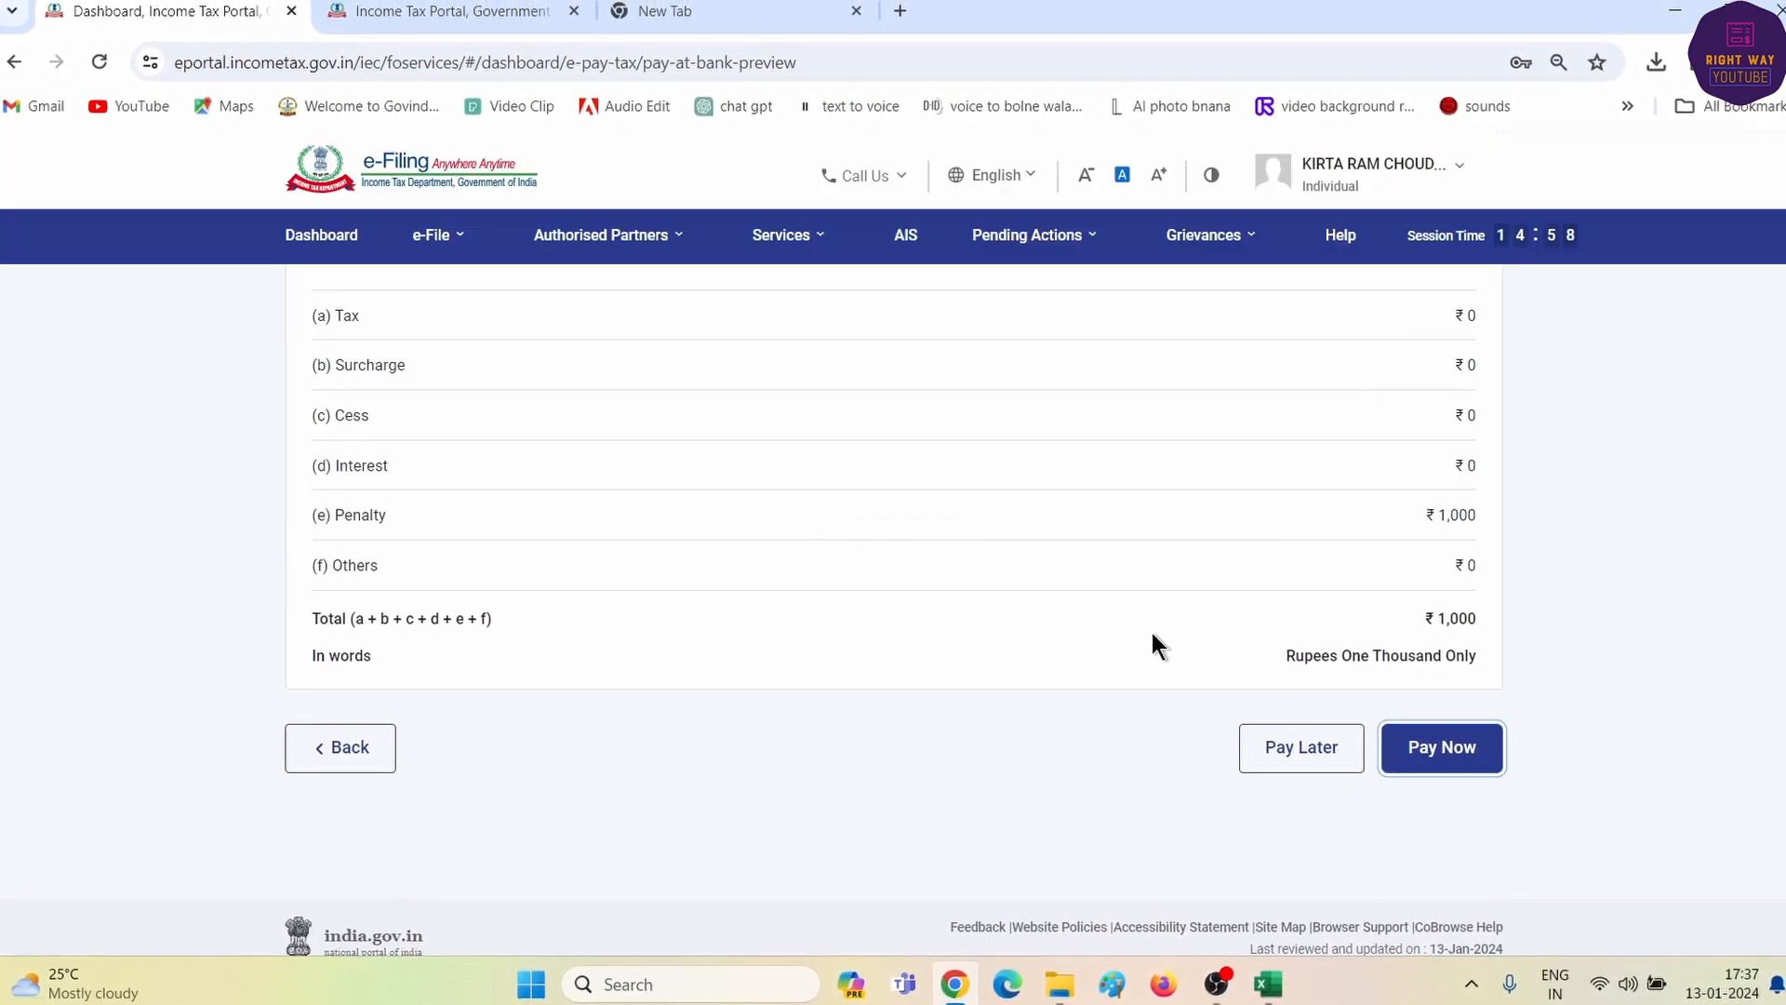
scroll(930, 650, down, 6)
scroll(819, 651, down, 5)
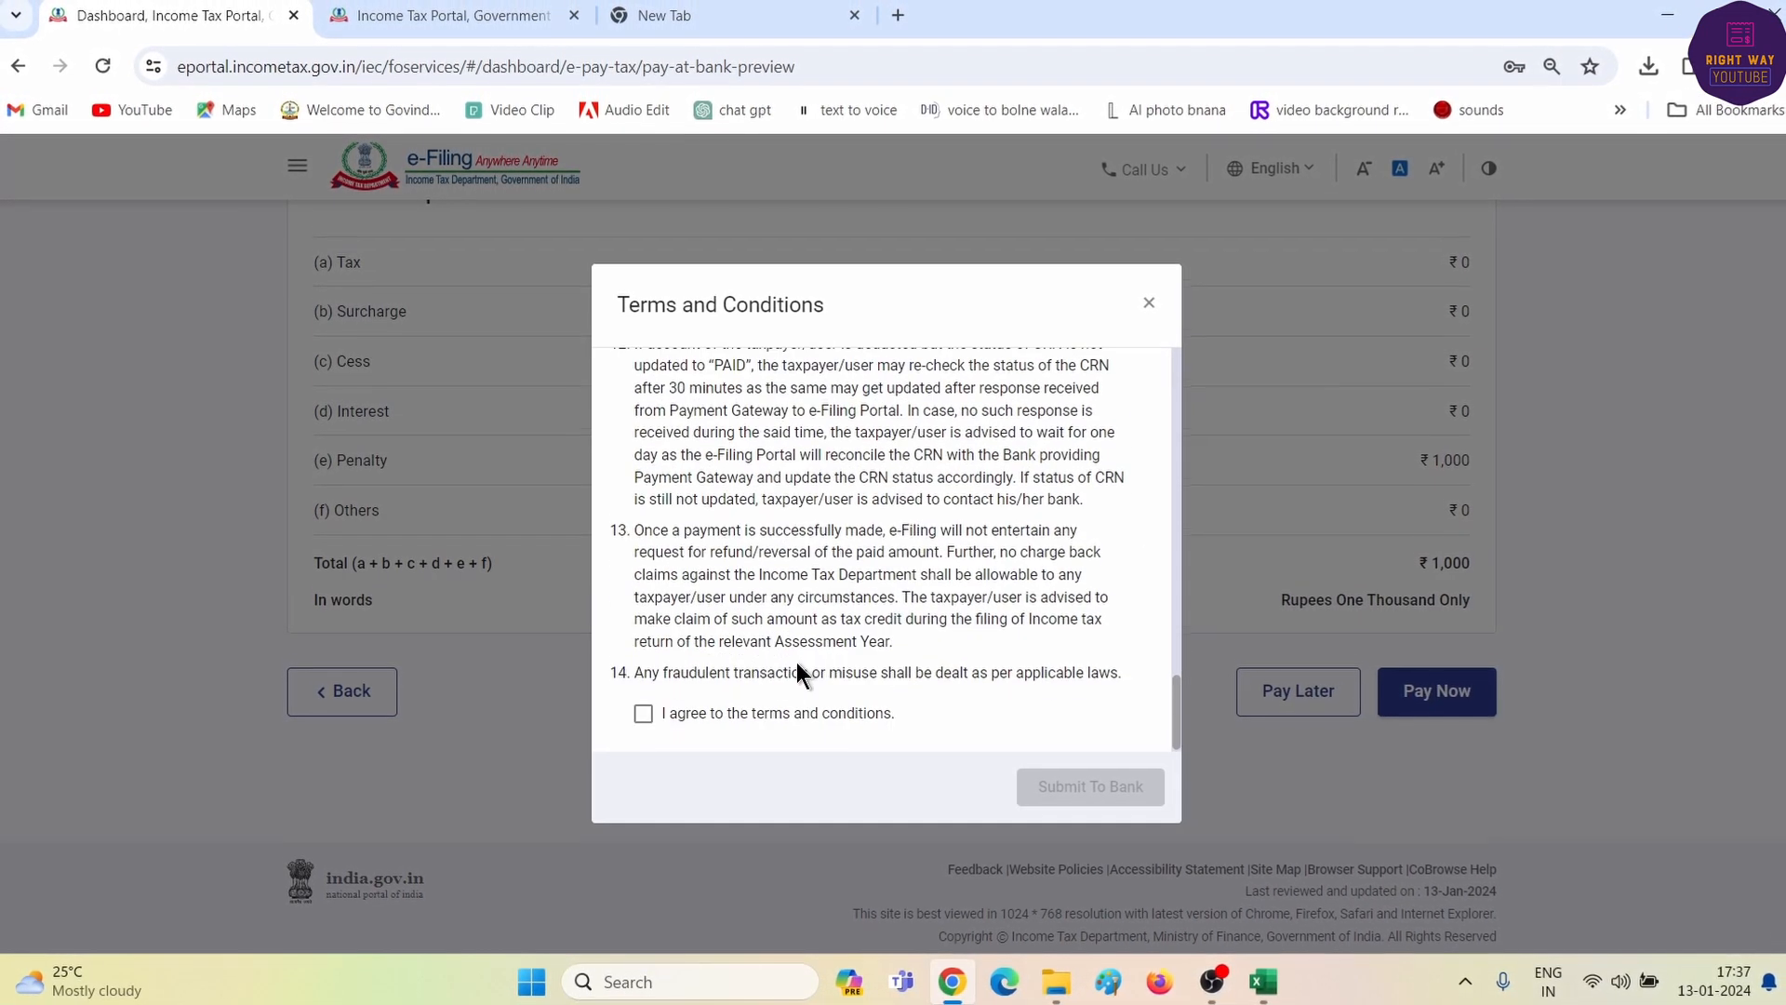
click(642, 714)
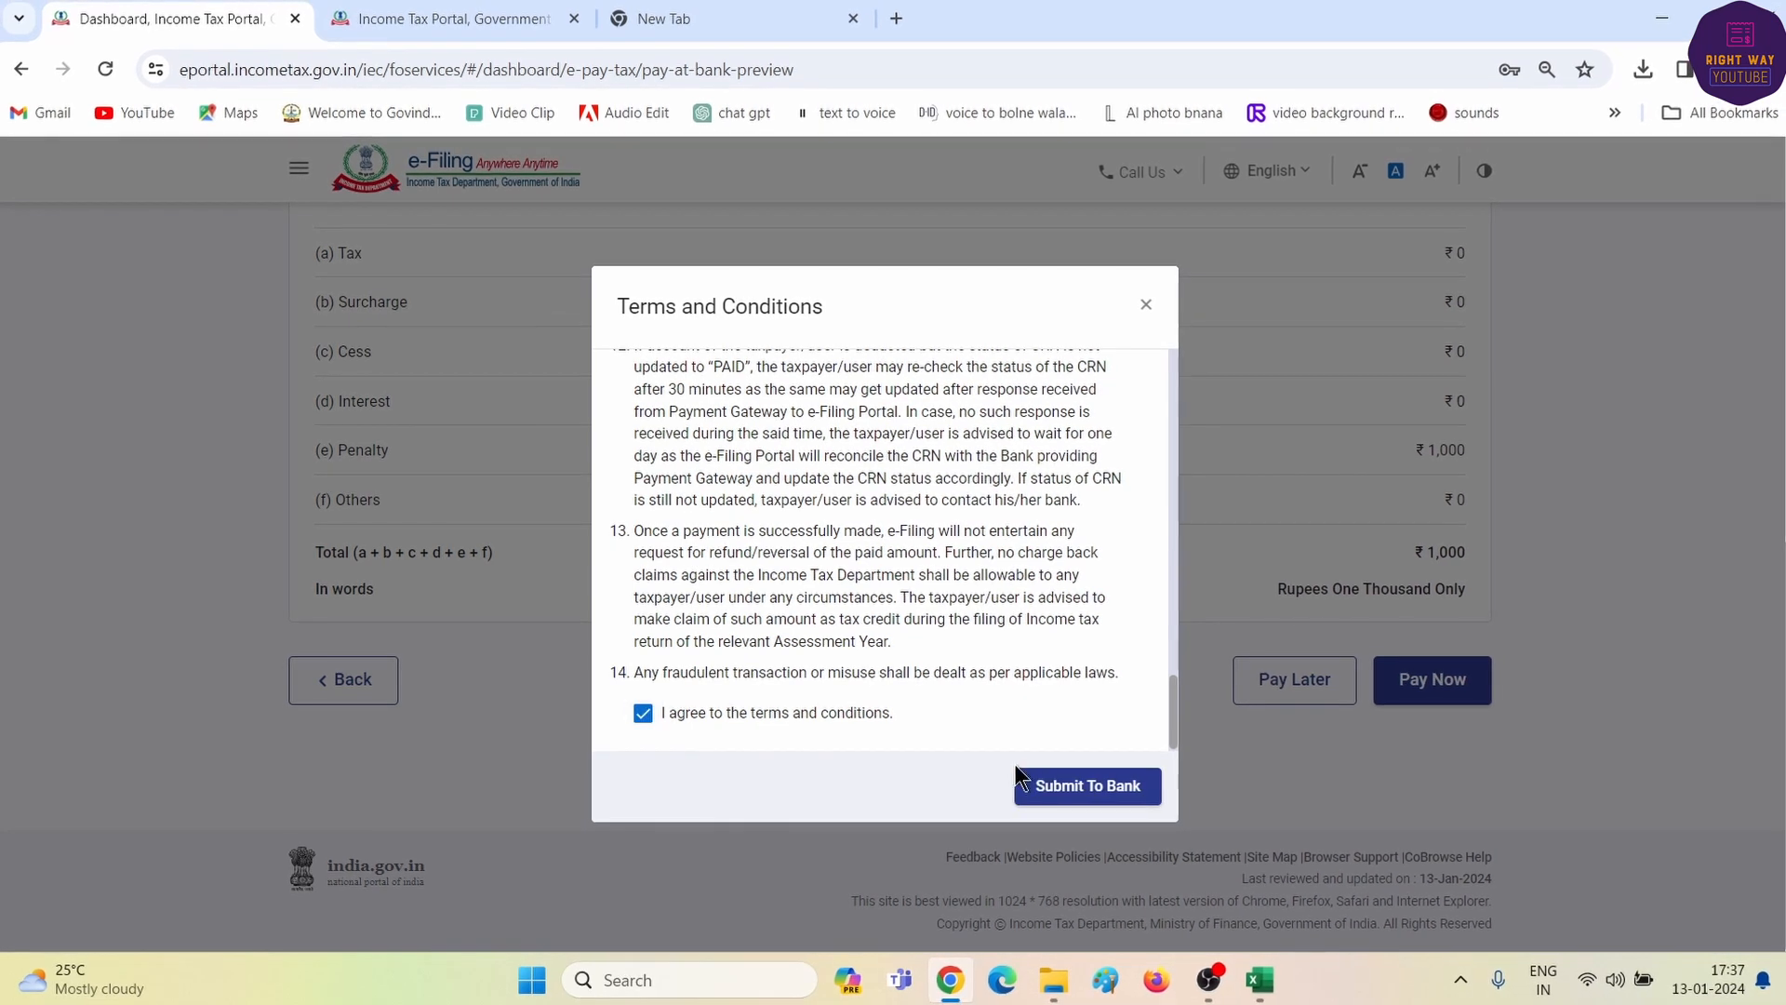
click(1033, 784)
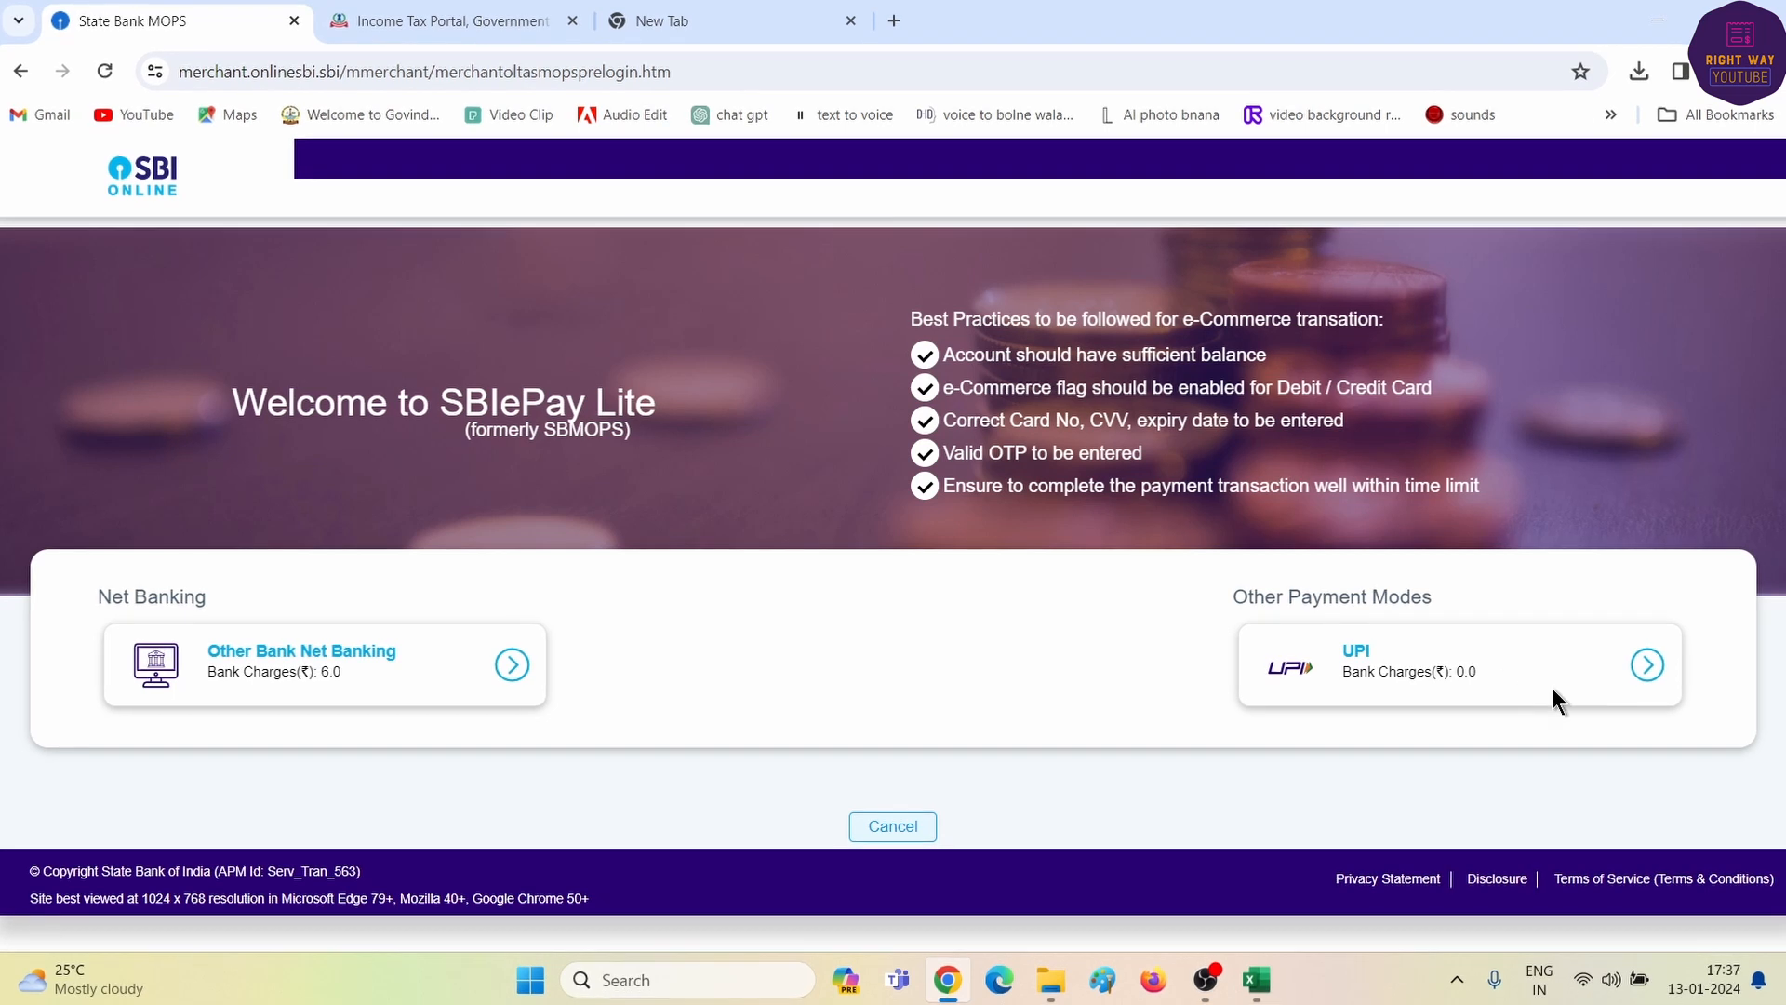
- Choose UPI on SBIePay Lite and pay with a QR code
click(1646, 664)
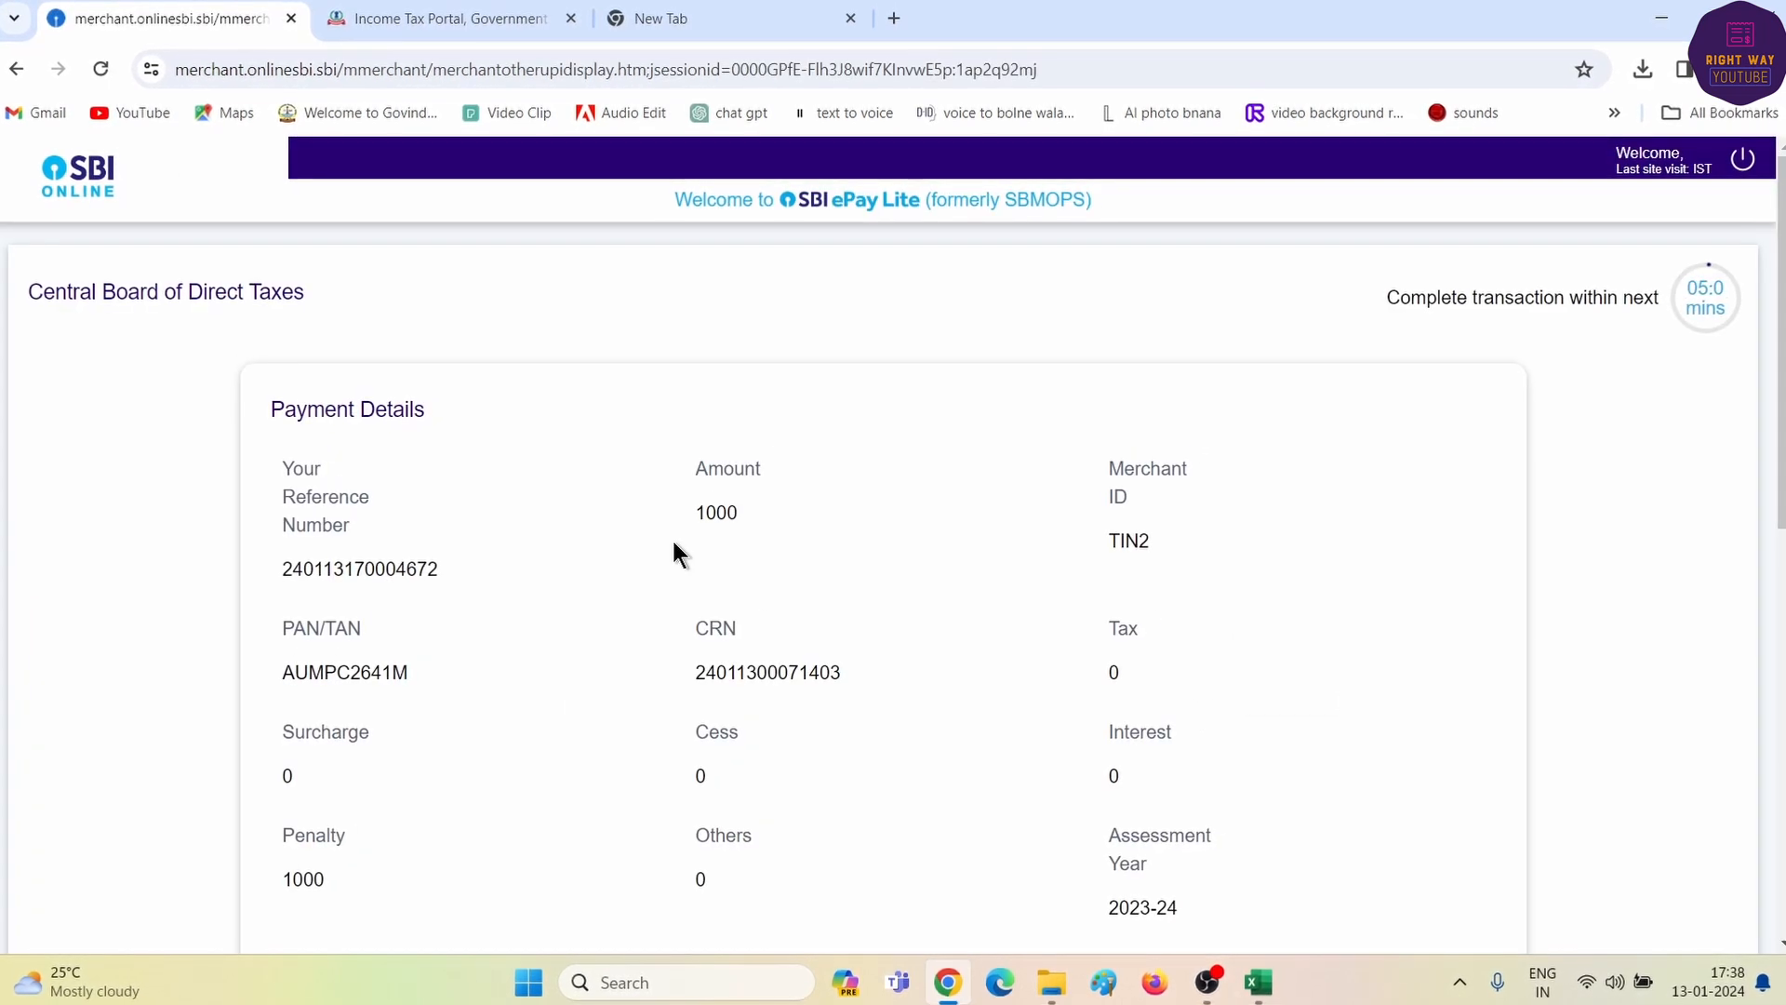
scroll(672, 540, down, 10)
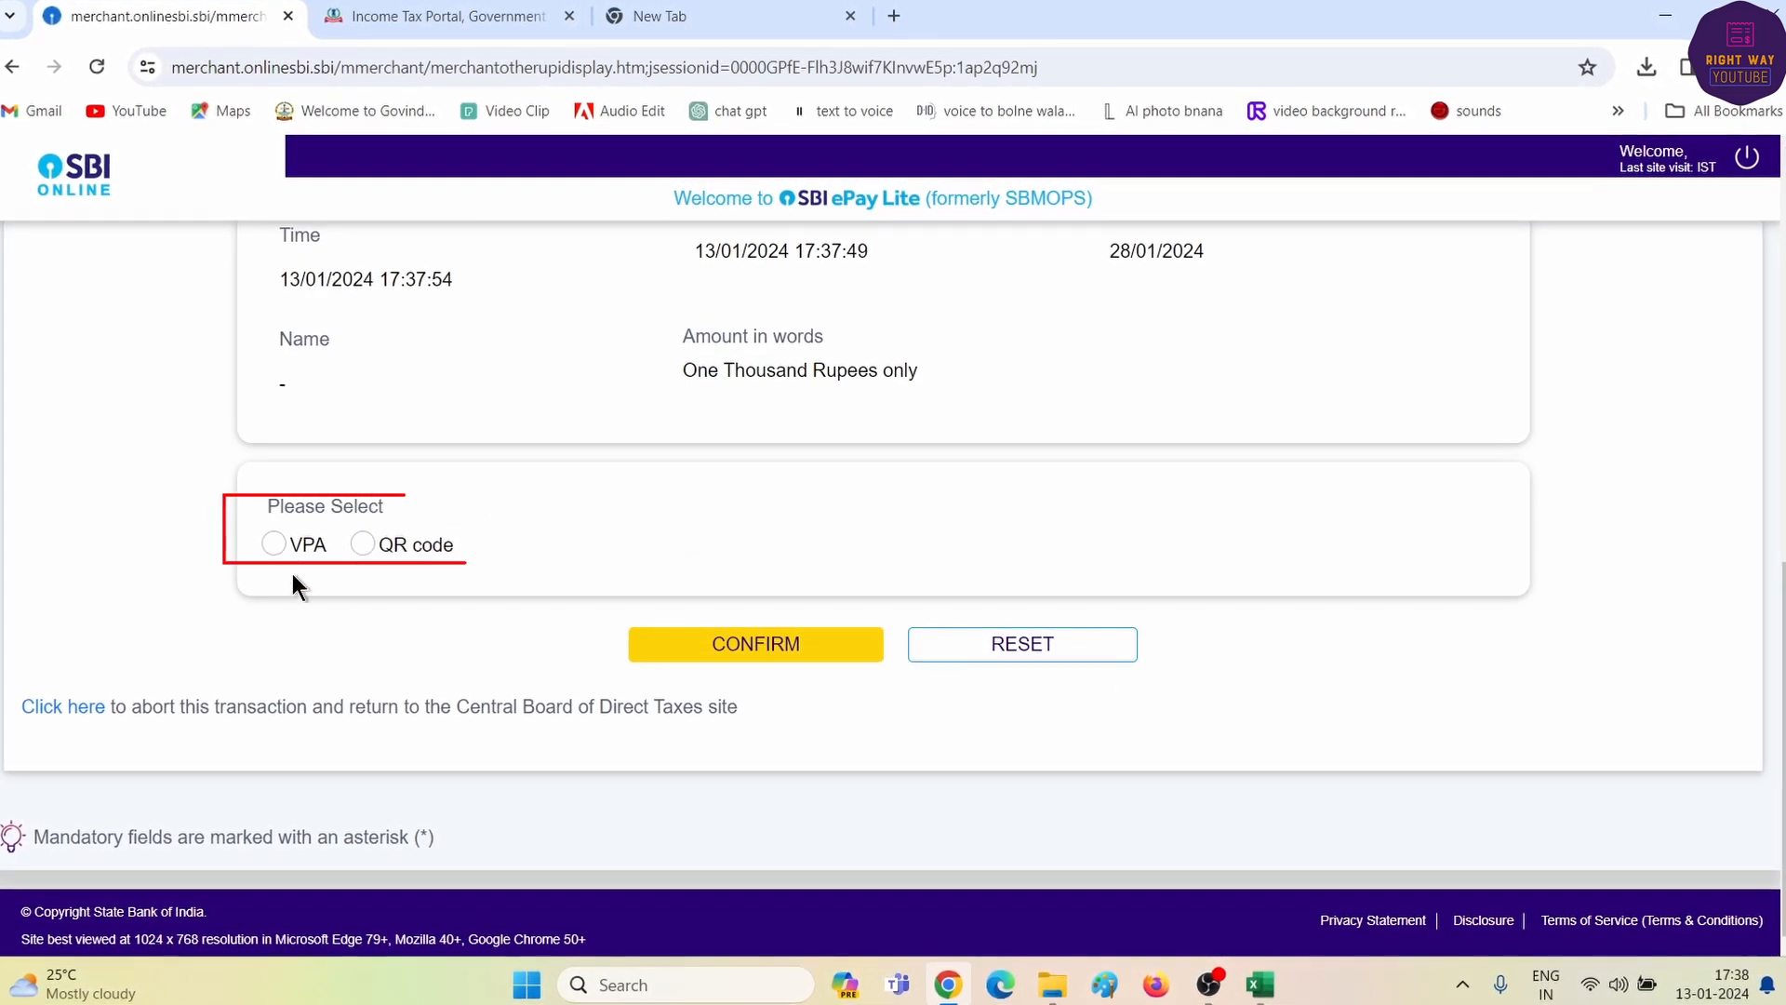
click(357, 545)
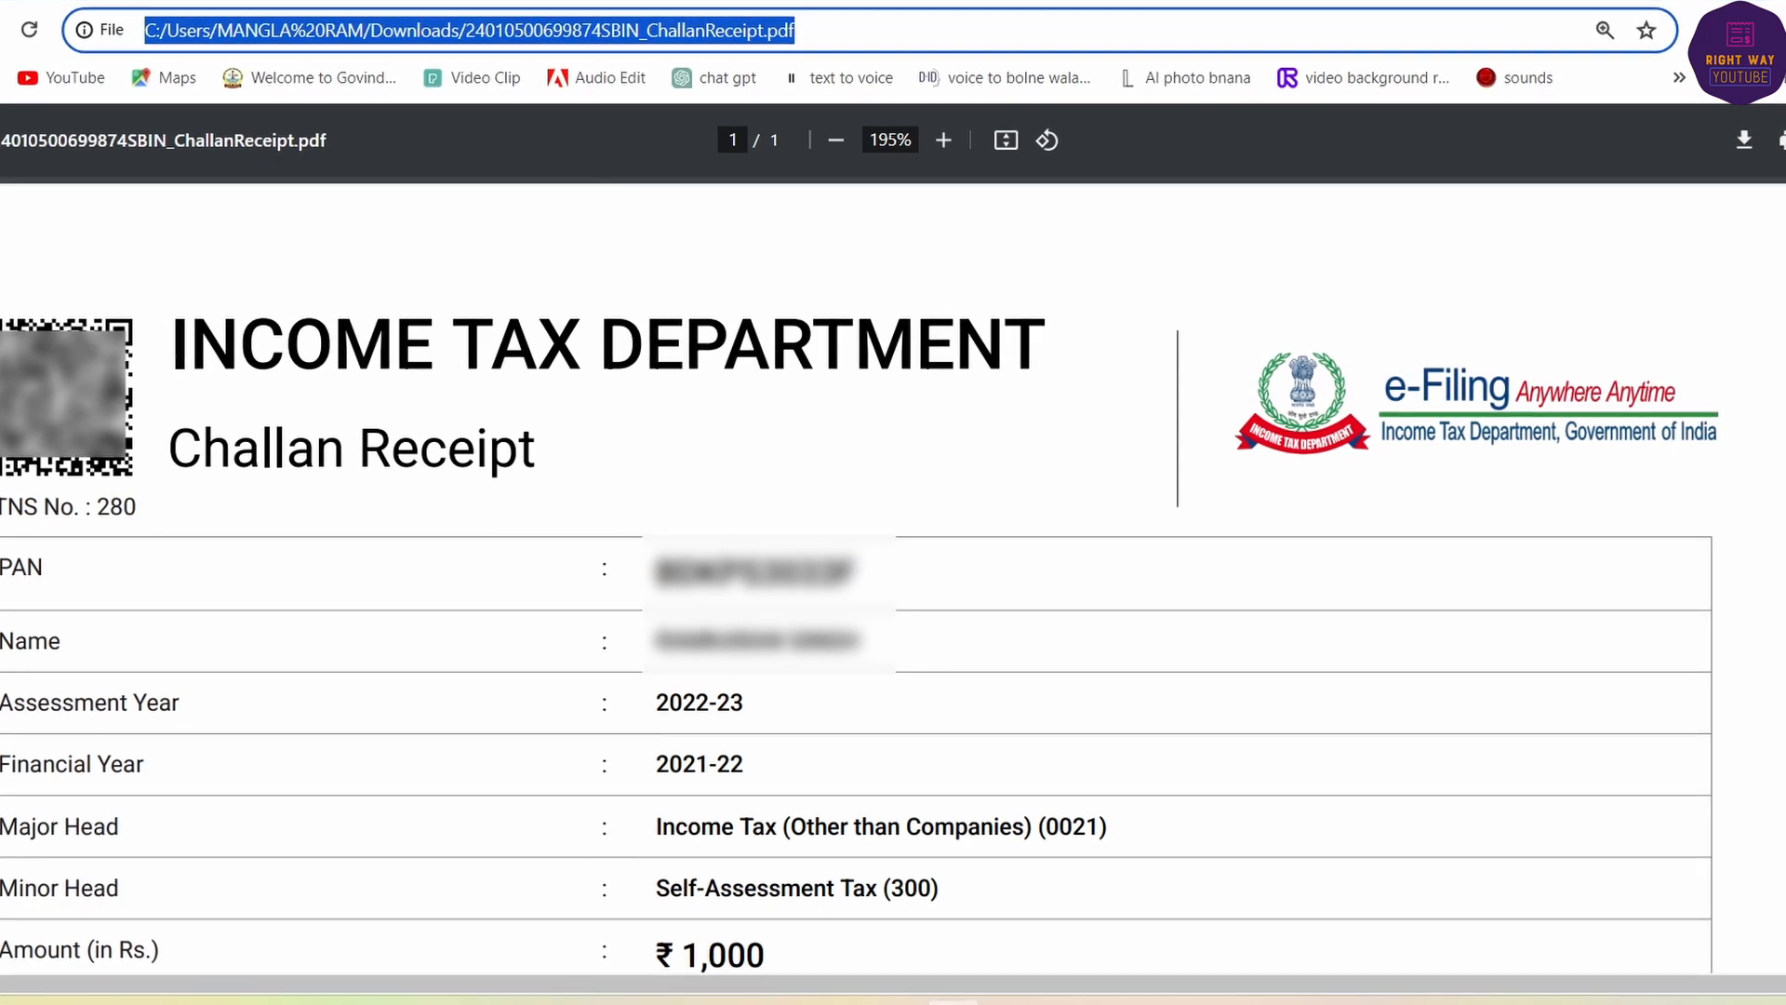
- Scroll through the challan receipt PDF to read its payment details
click(497, 502)
scroll(498, 503, down, 10)
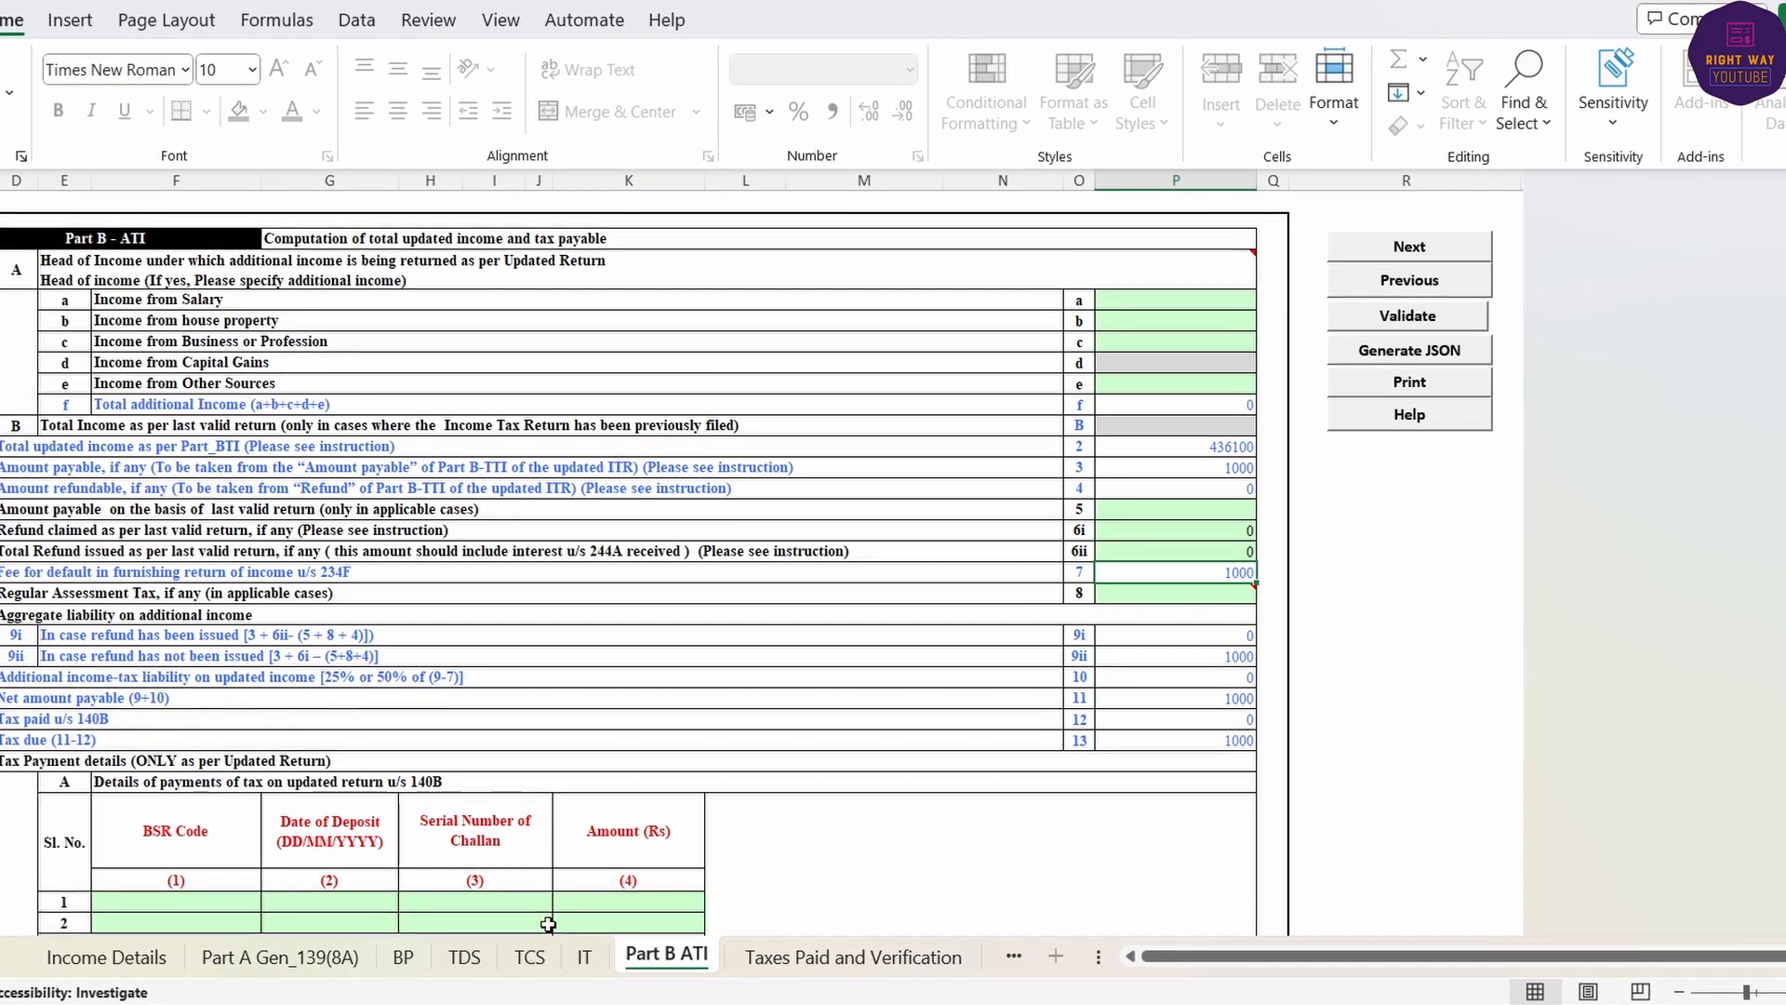
- Dismiss the alerts and go to the BSR Code cell of the Part B ATI tax payment table
click(581, 959)
click(865, 551)
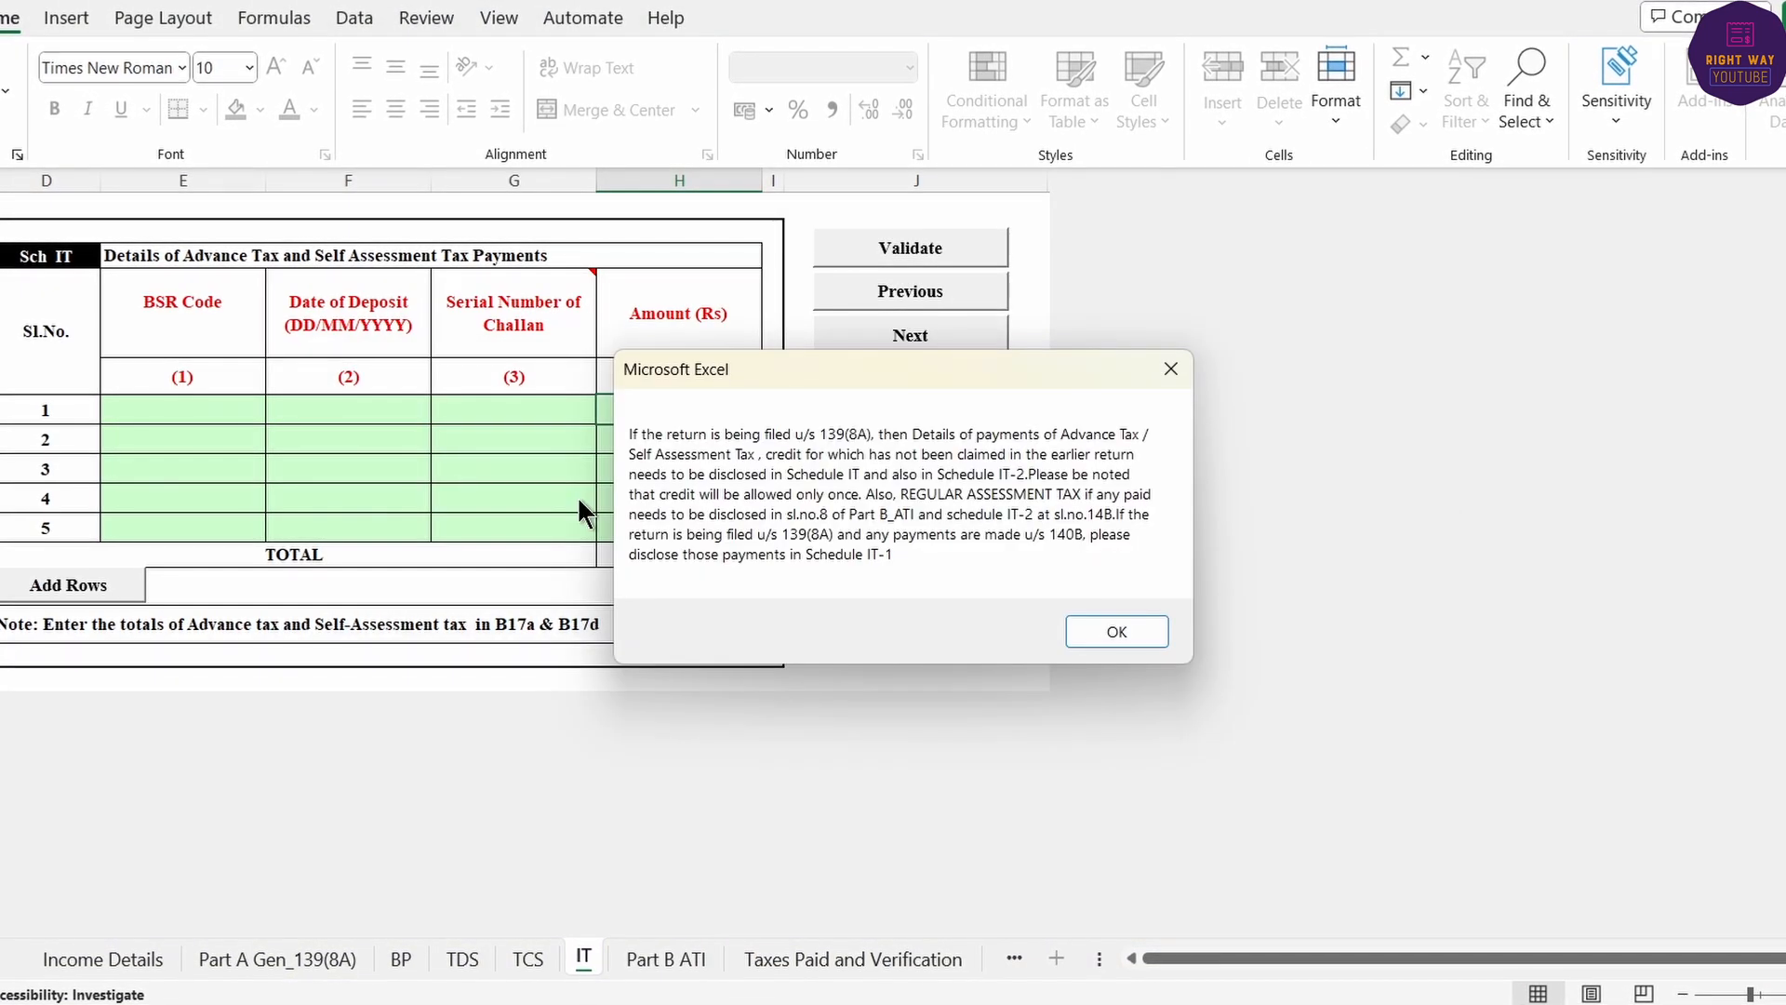
click(1119, 646)
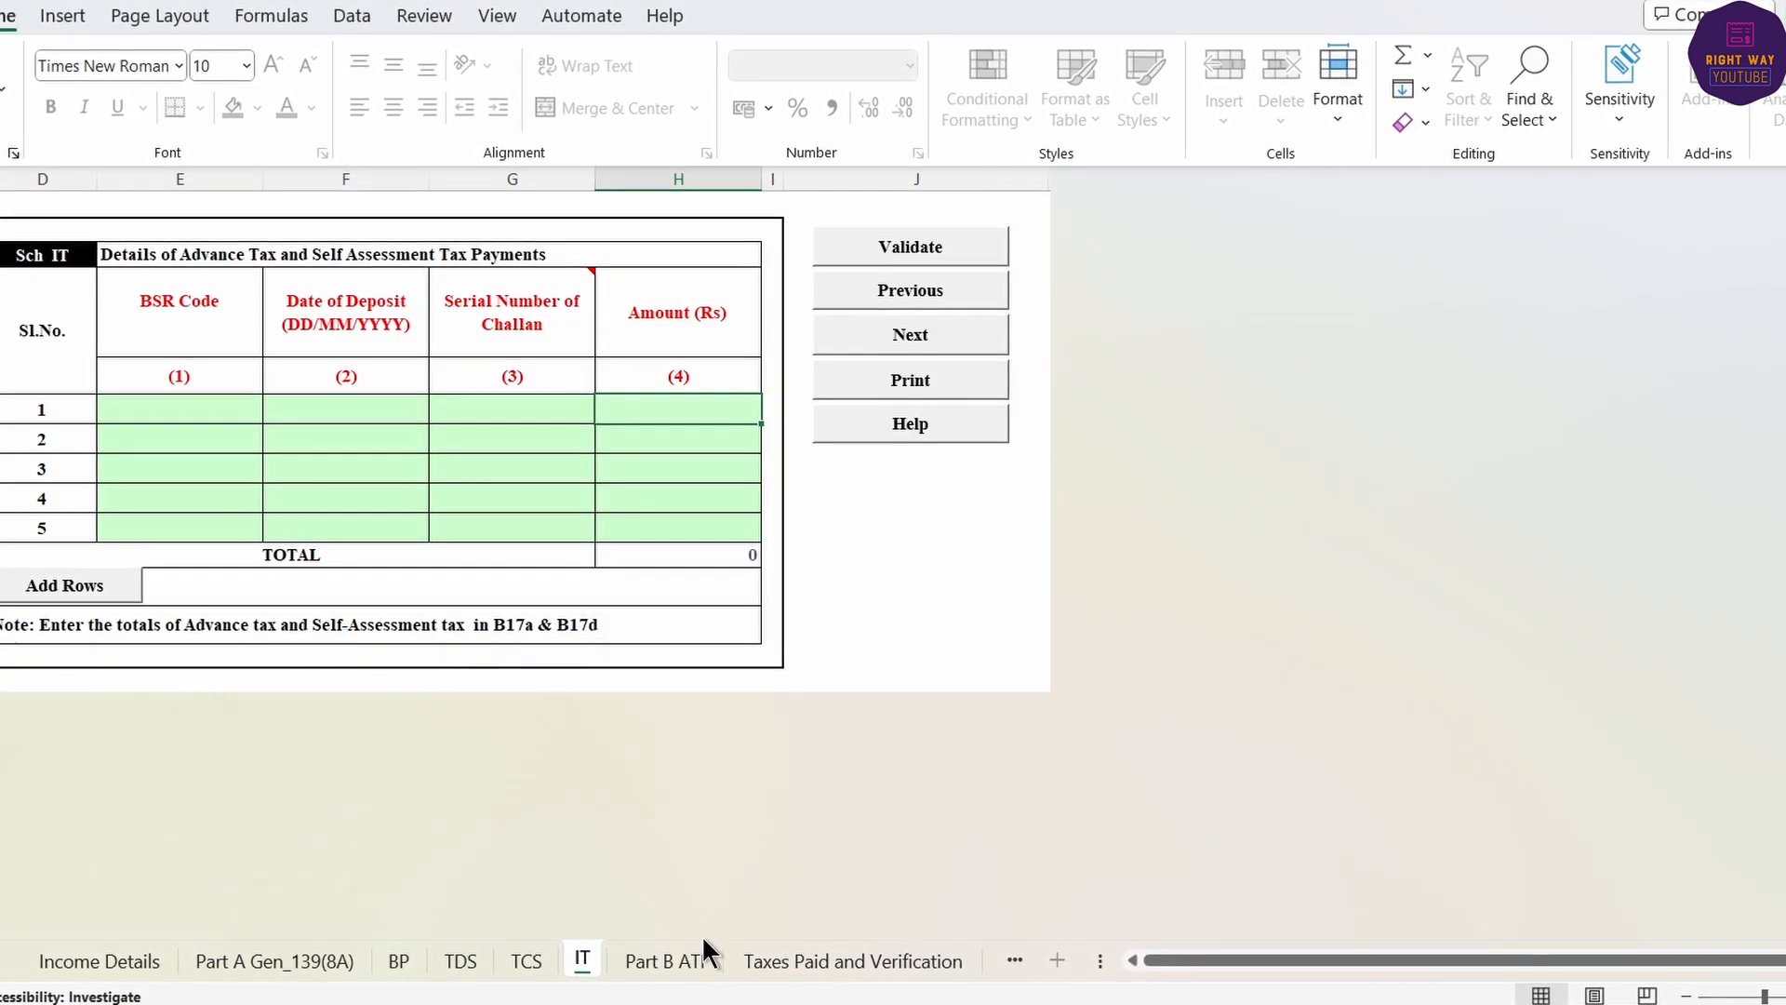
click(650, 958)
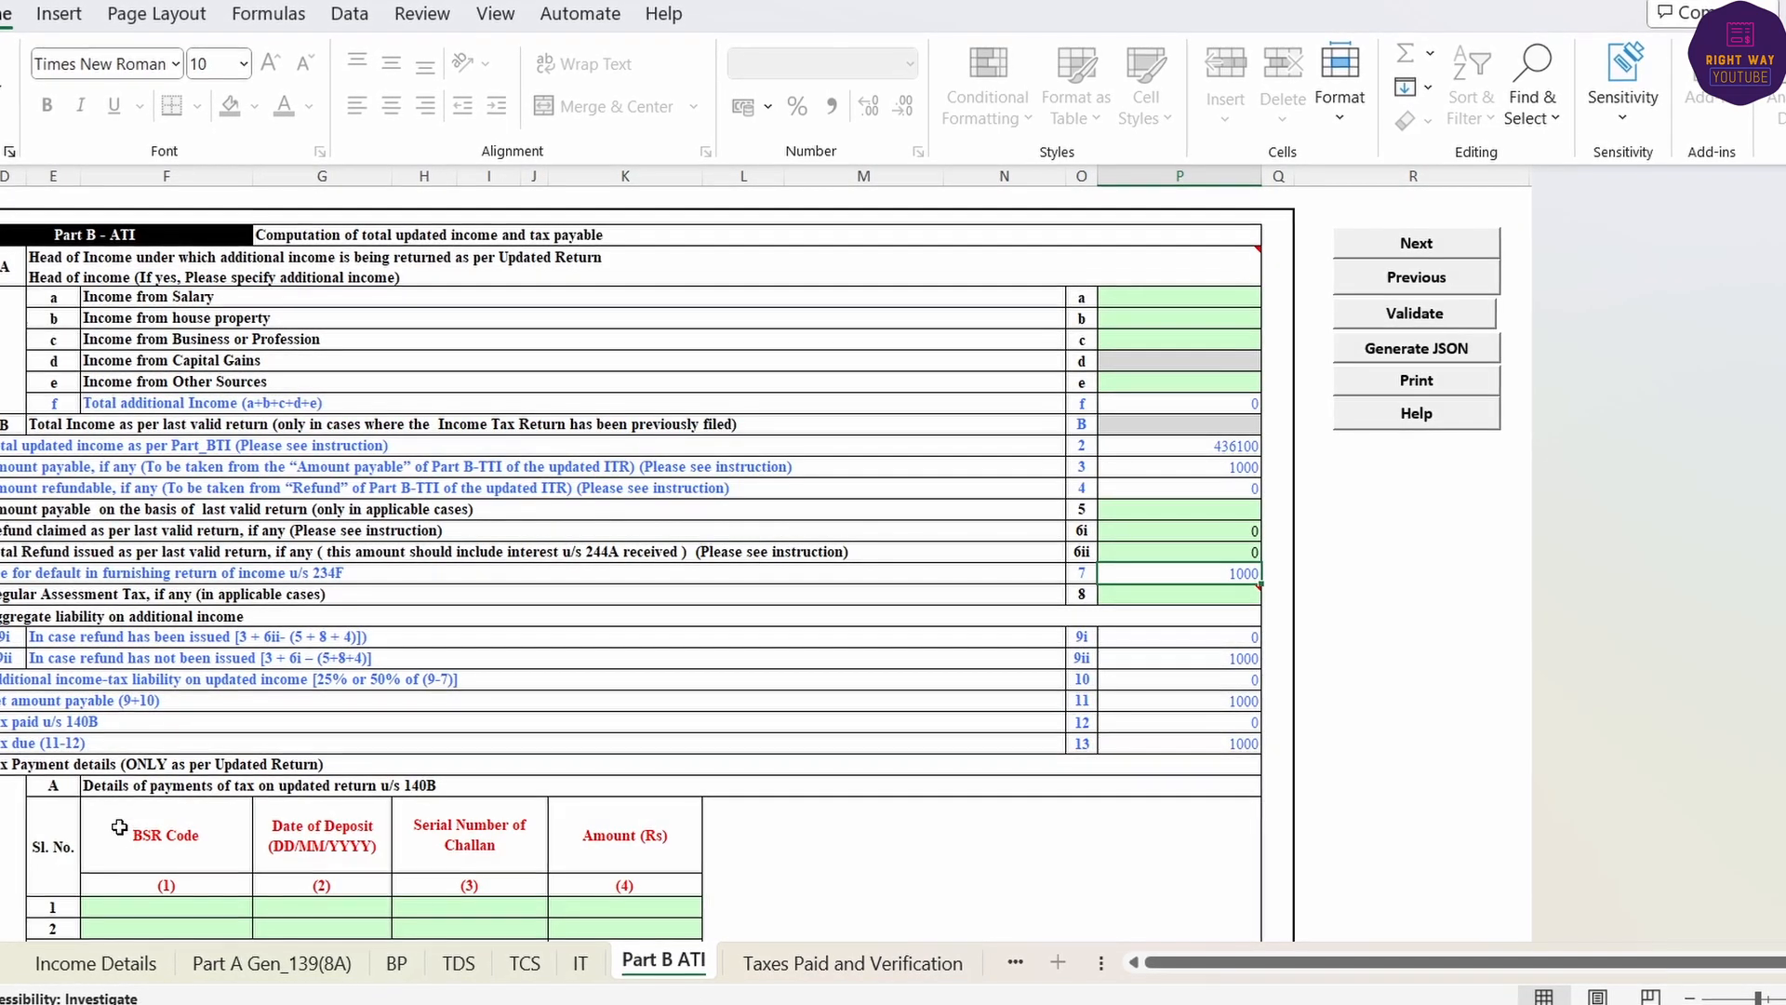
click(416, 788)
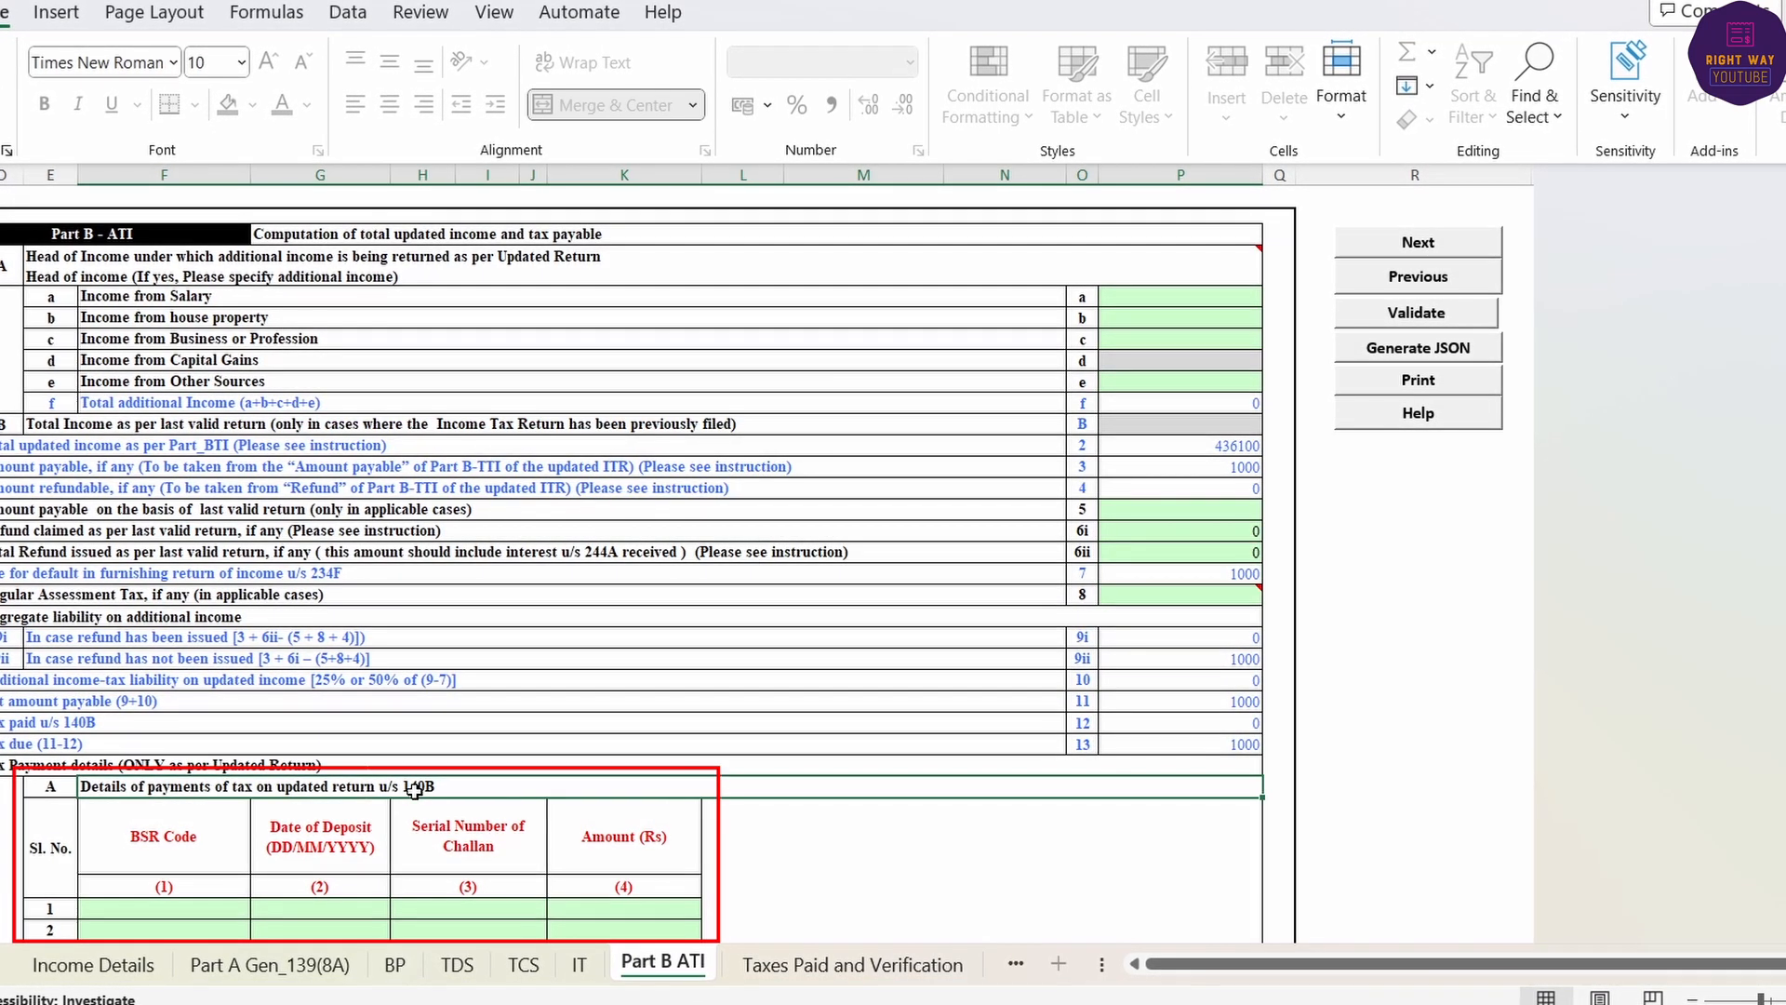
click(135, 909)
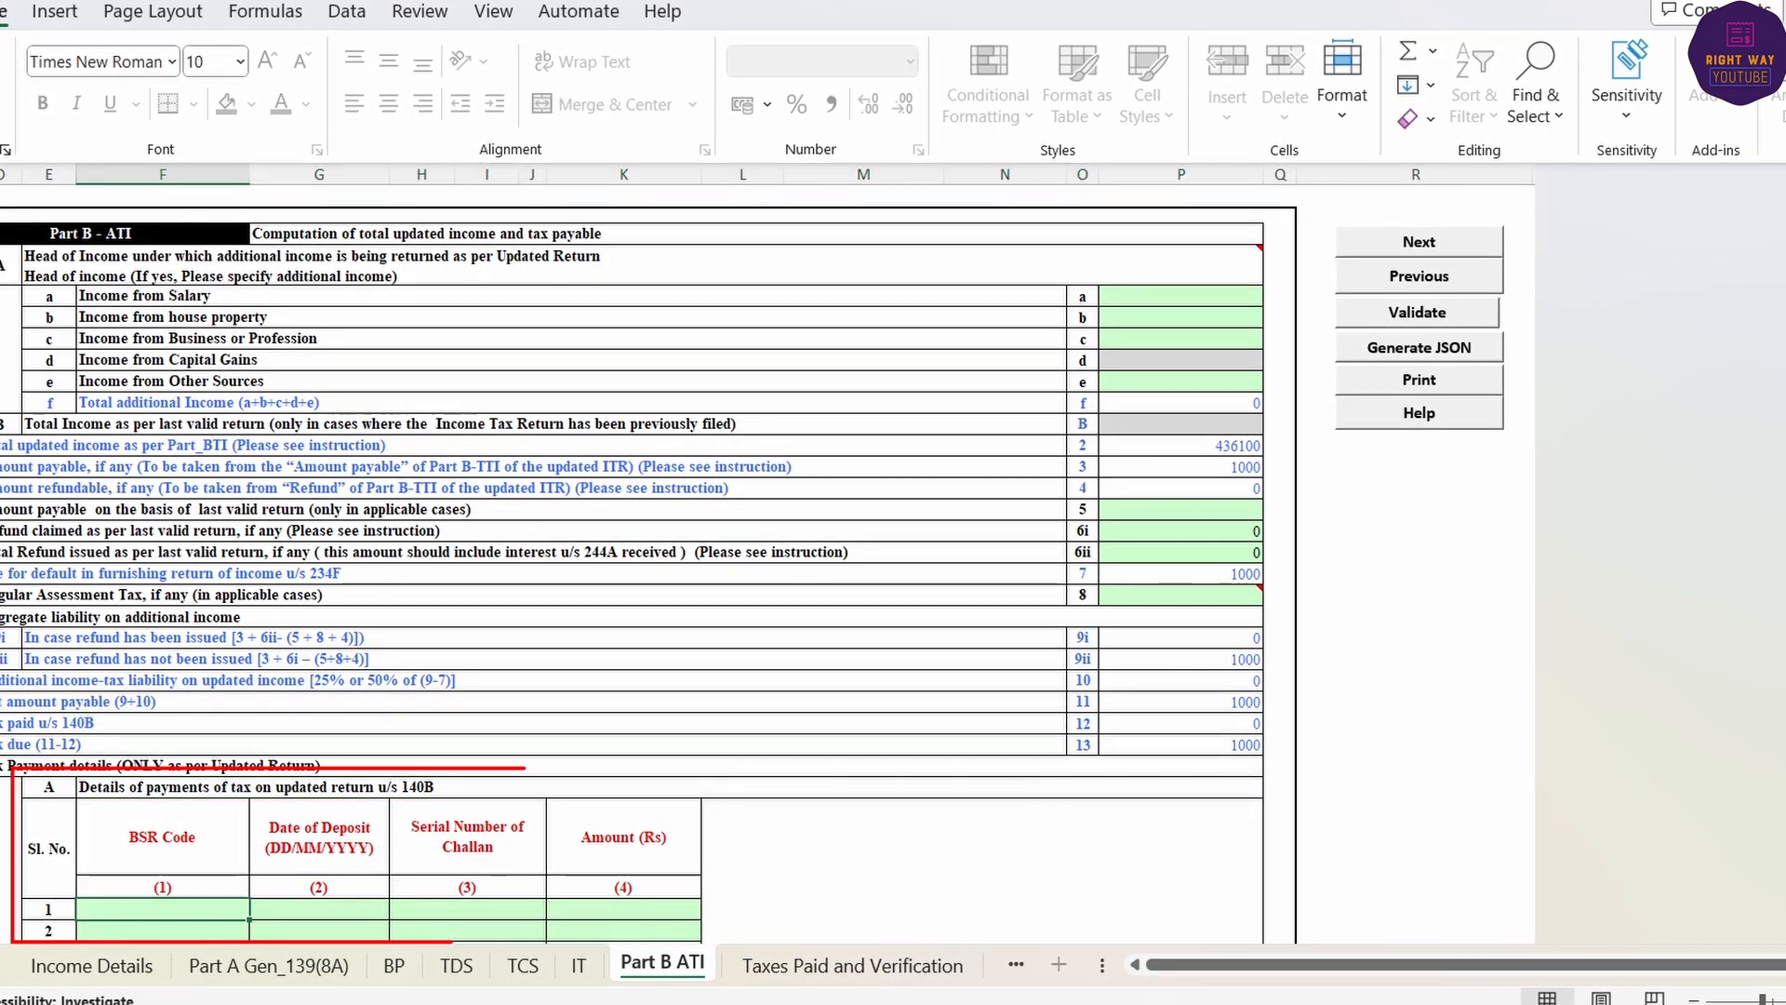
click(984, 916)
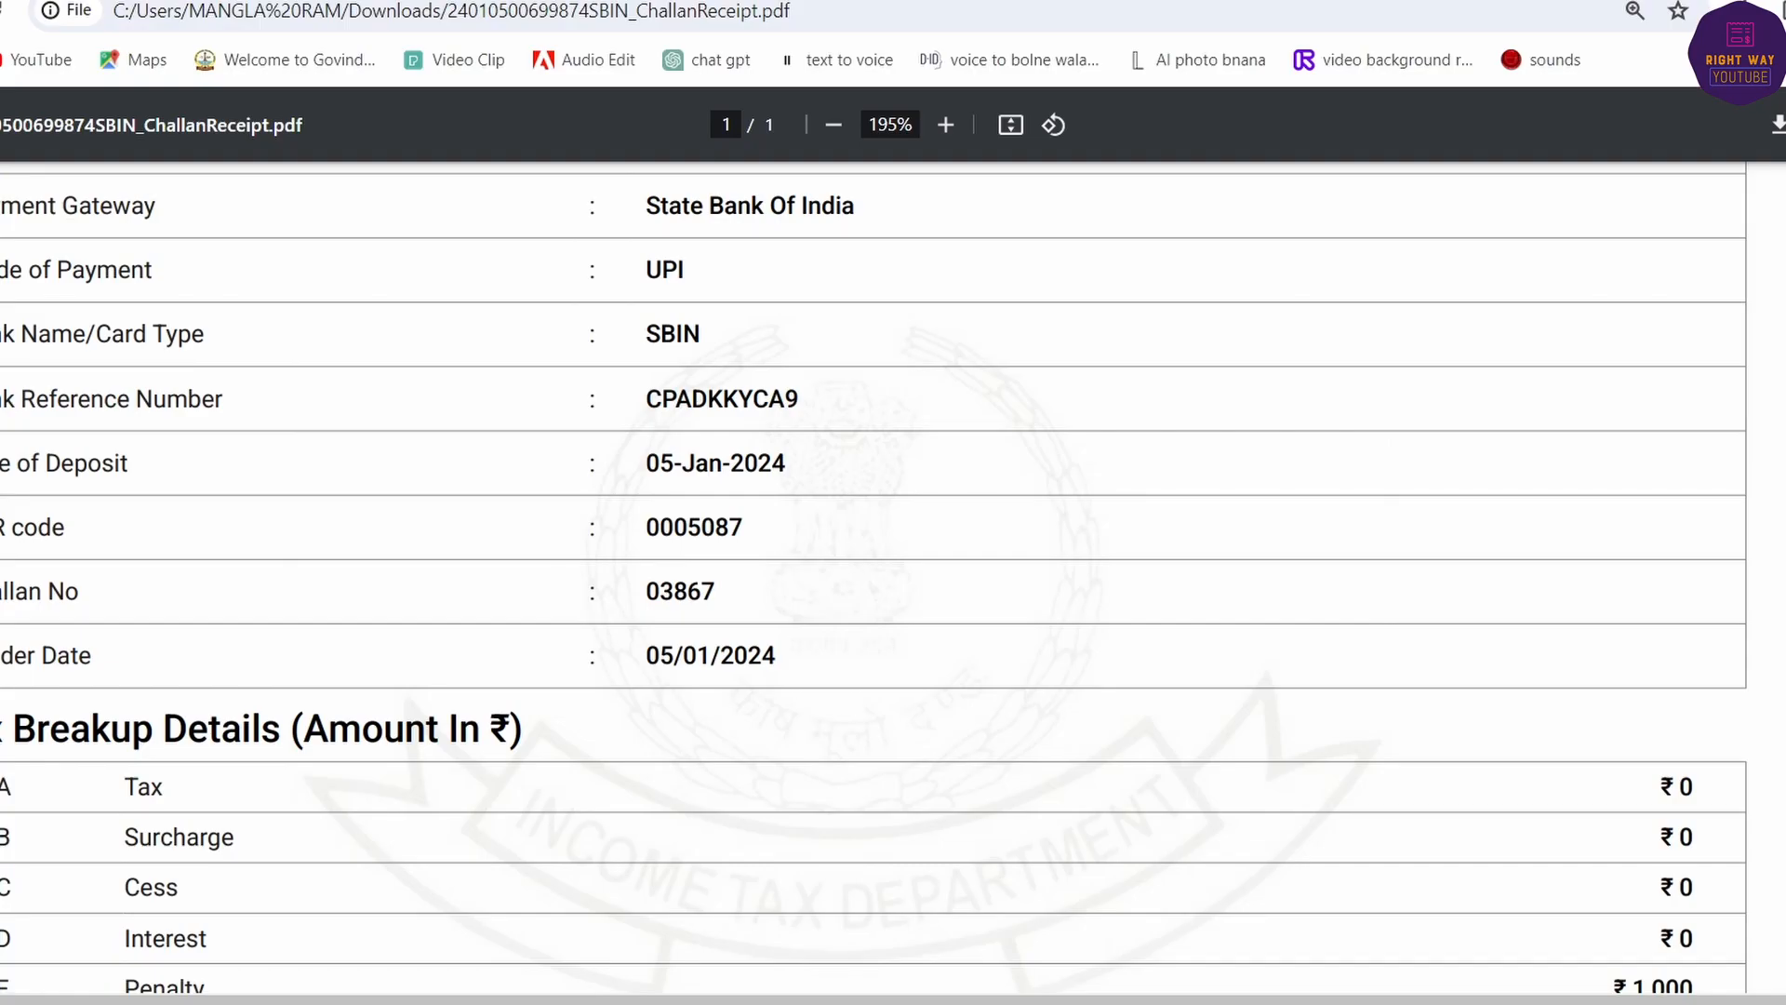
key(alt+Tab)
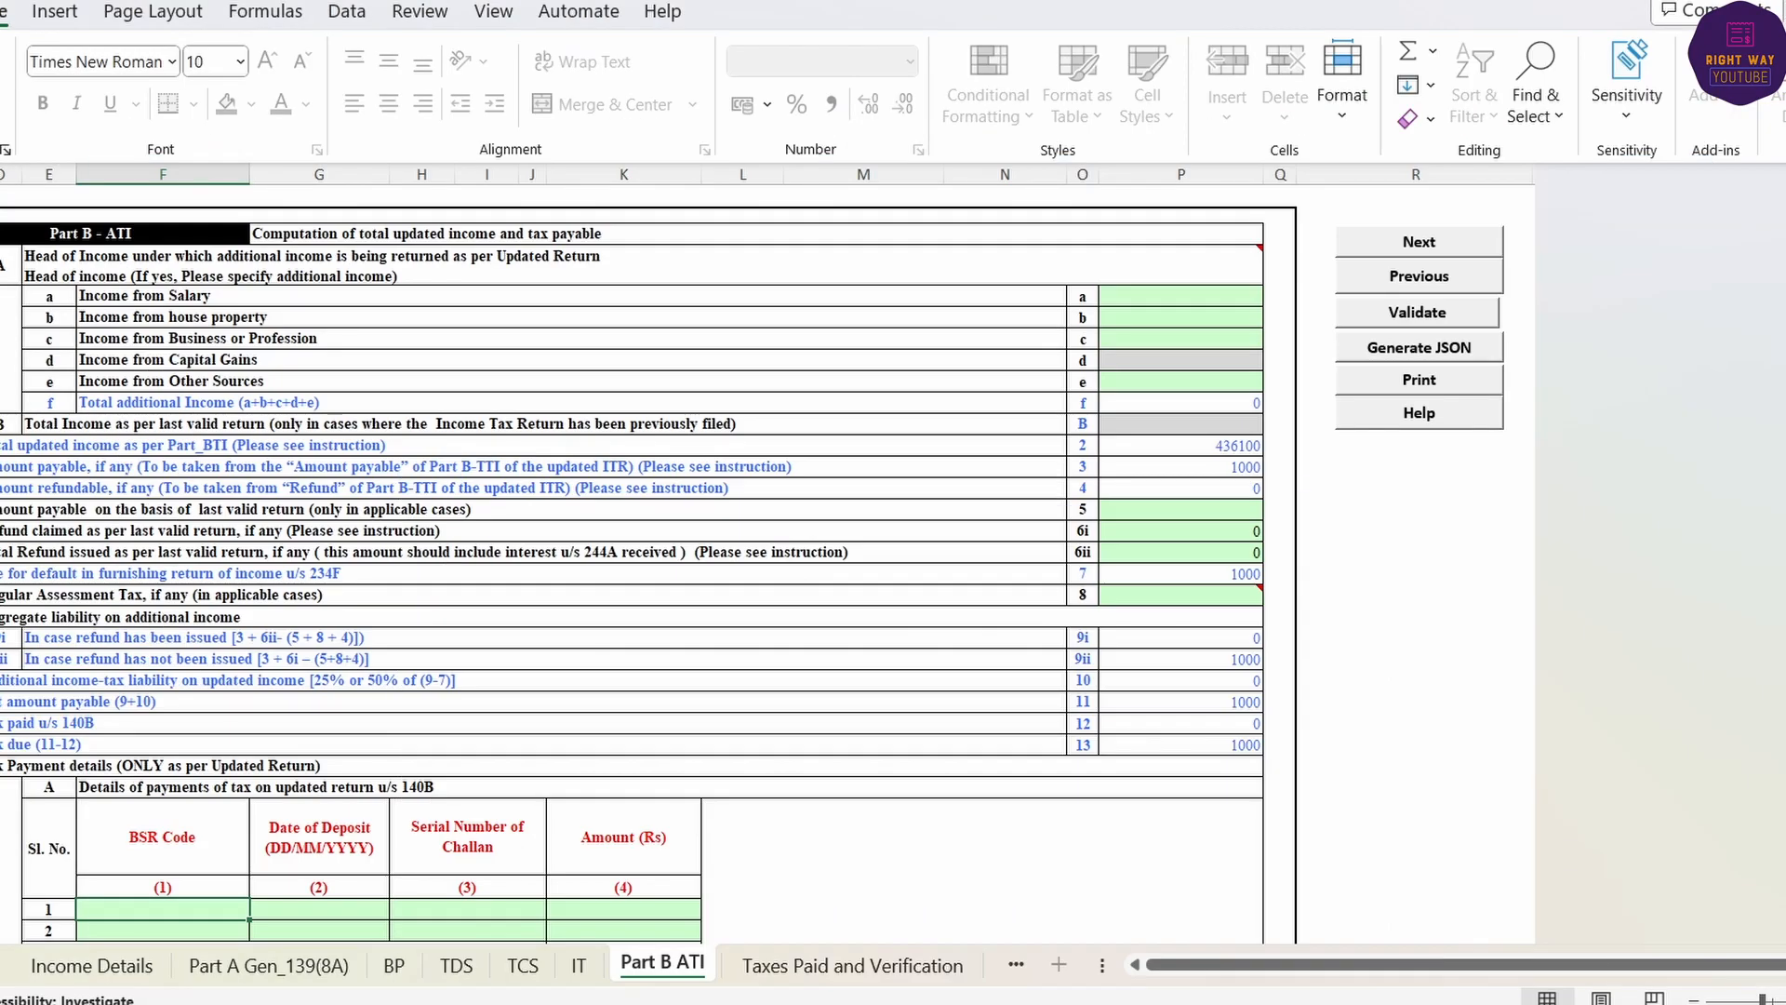
text(0005087)
key(Tab)
scroll(462, 830, down, 1)
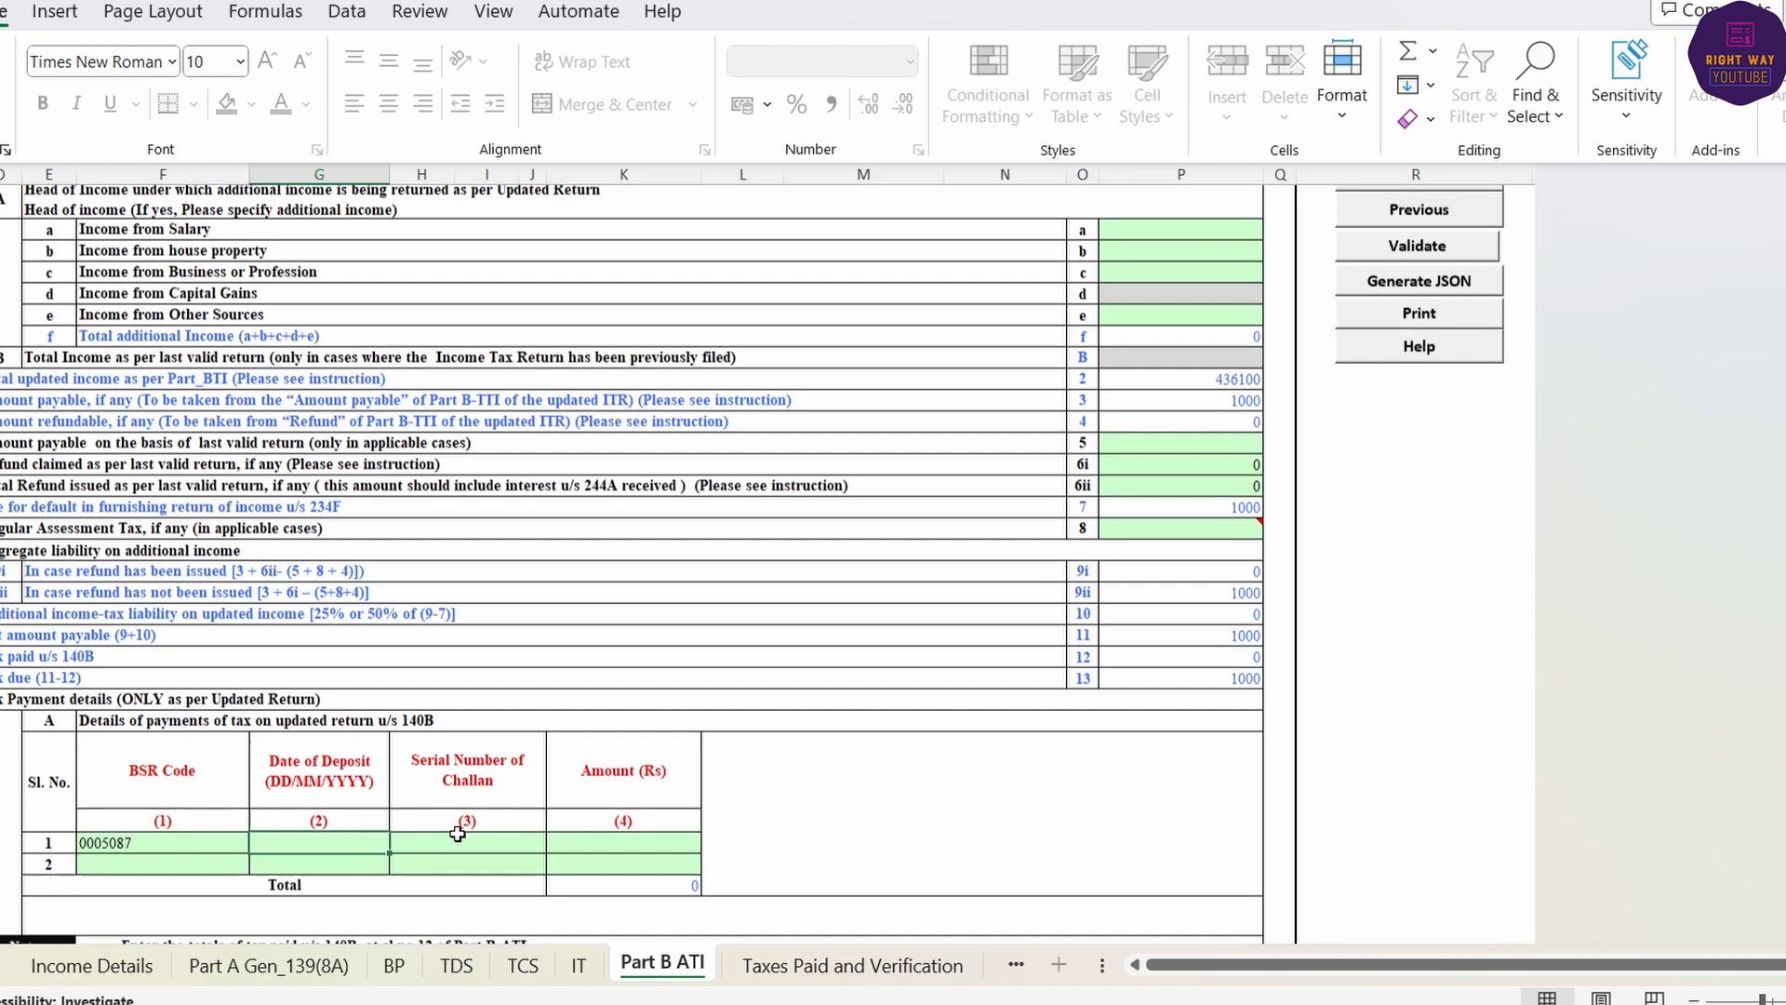
text(13)
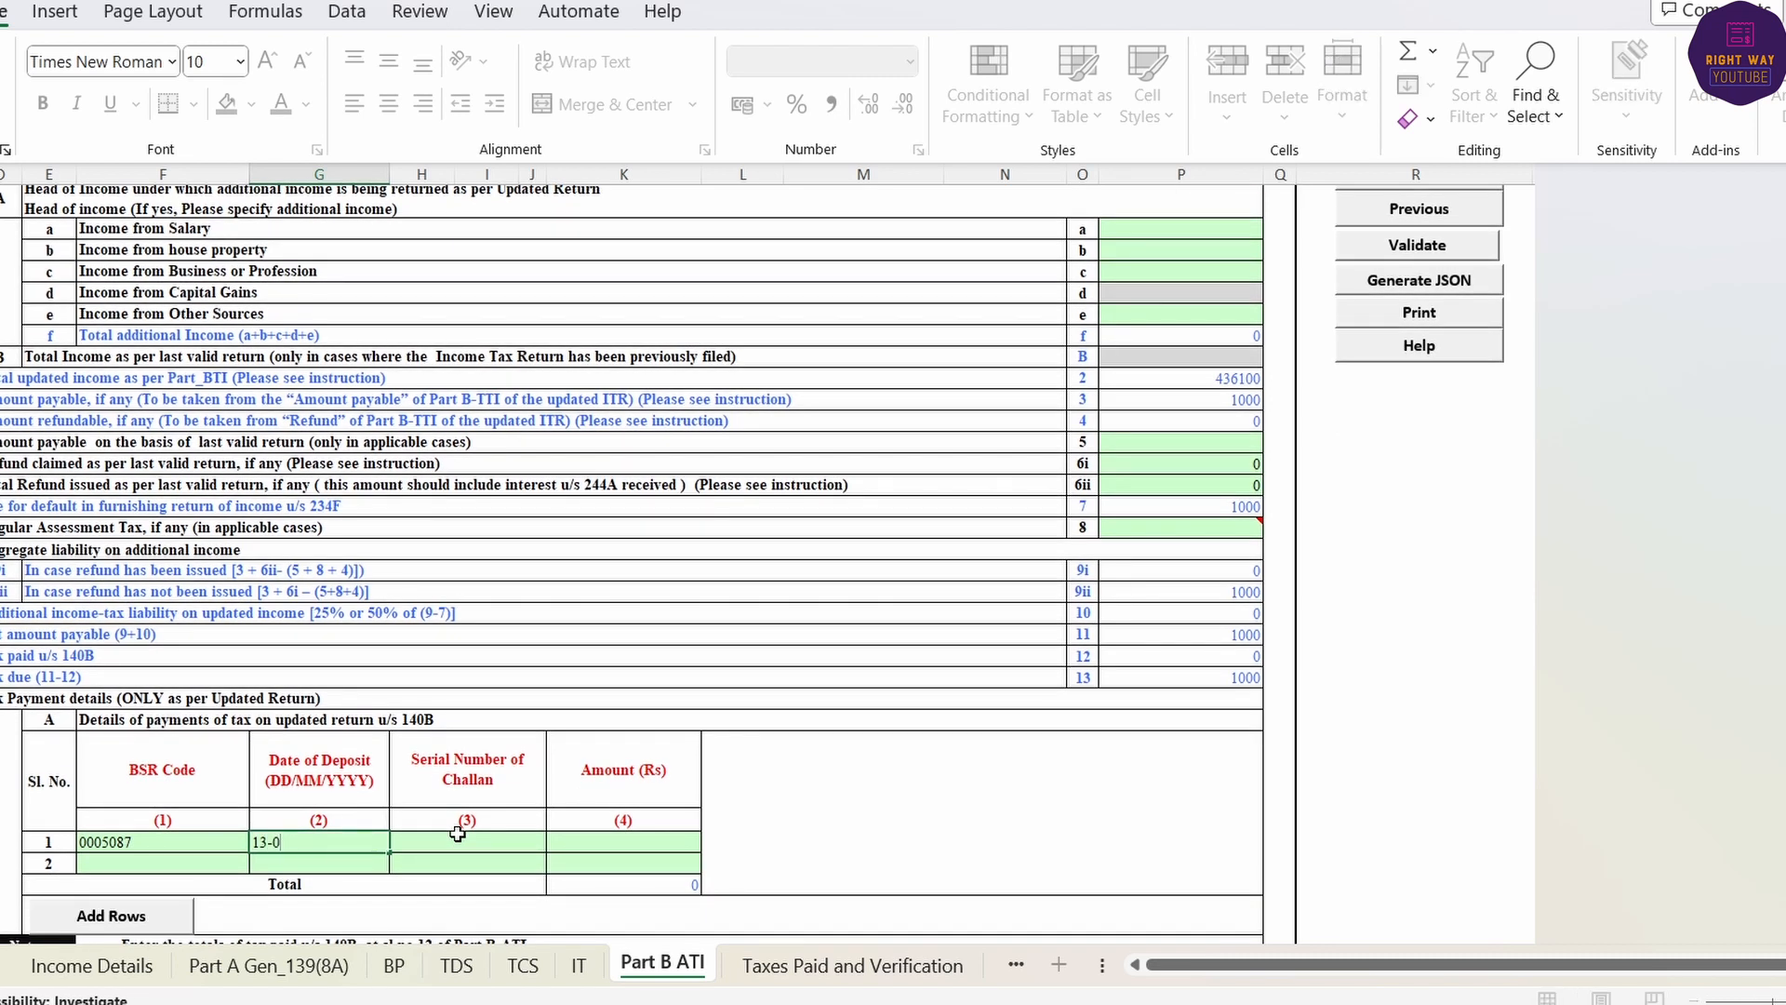
text(/01/2024)
key(Tab)
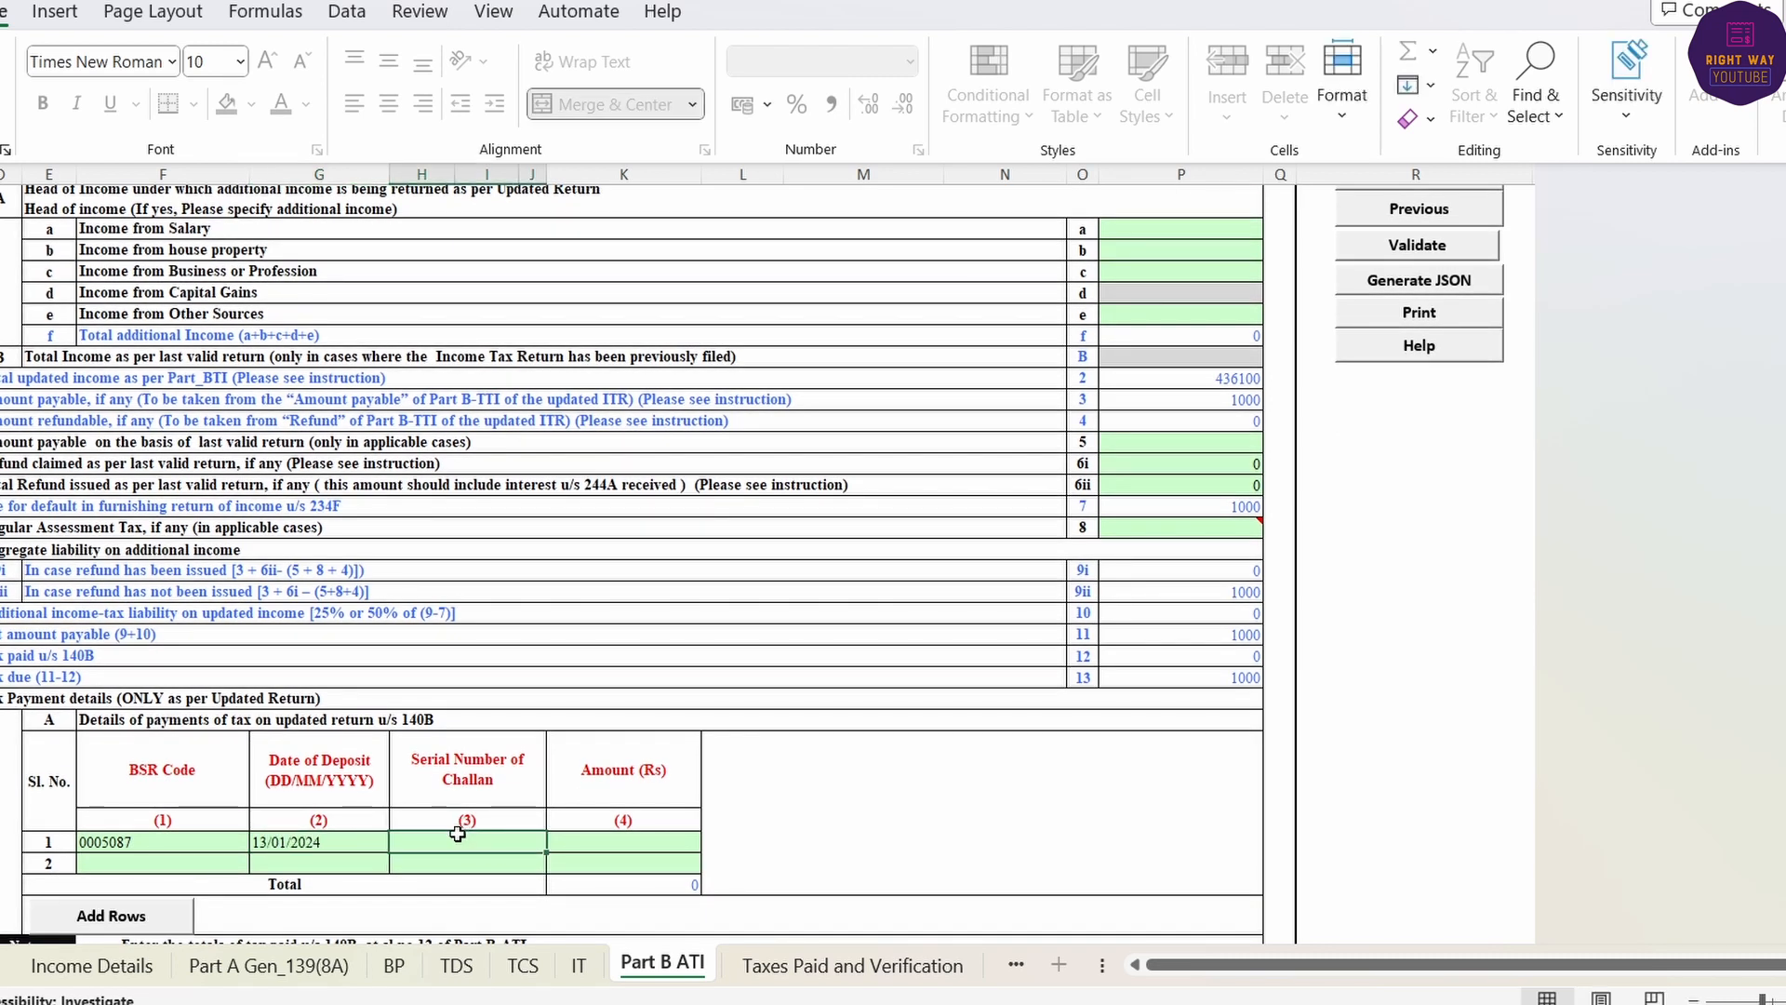
- Enter challan serial number 03 and amount 1000 from the receipt
key(alt+Tab)
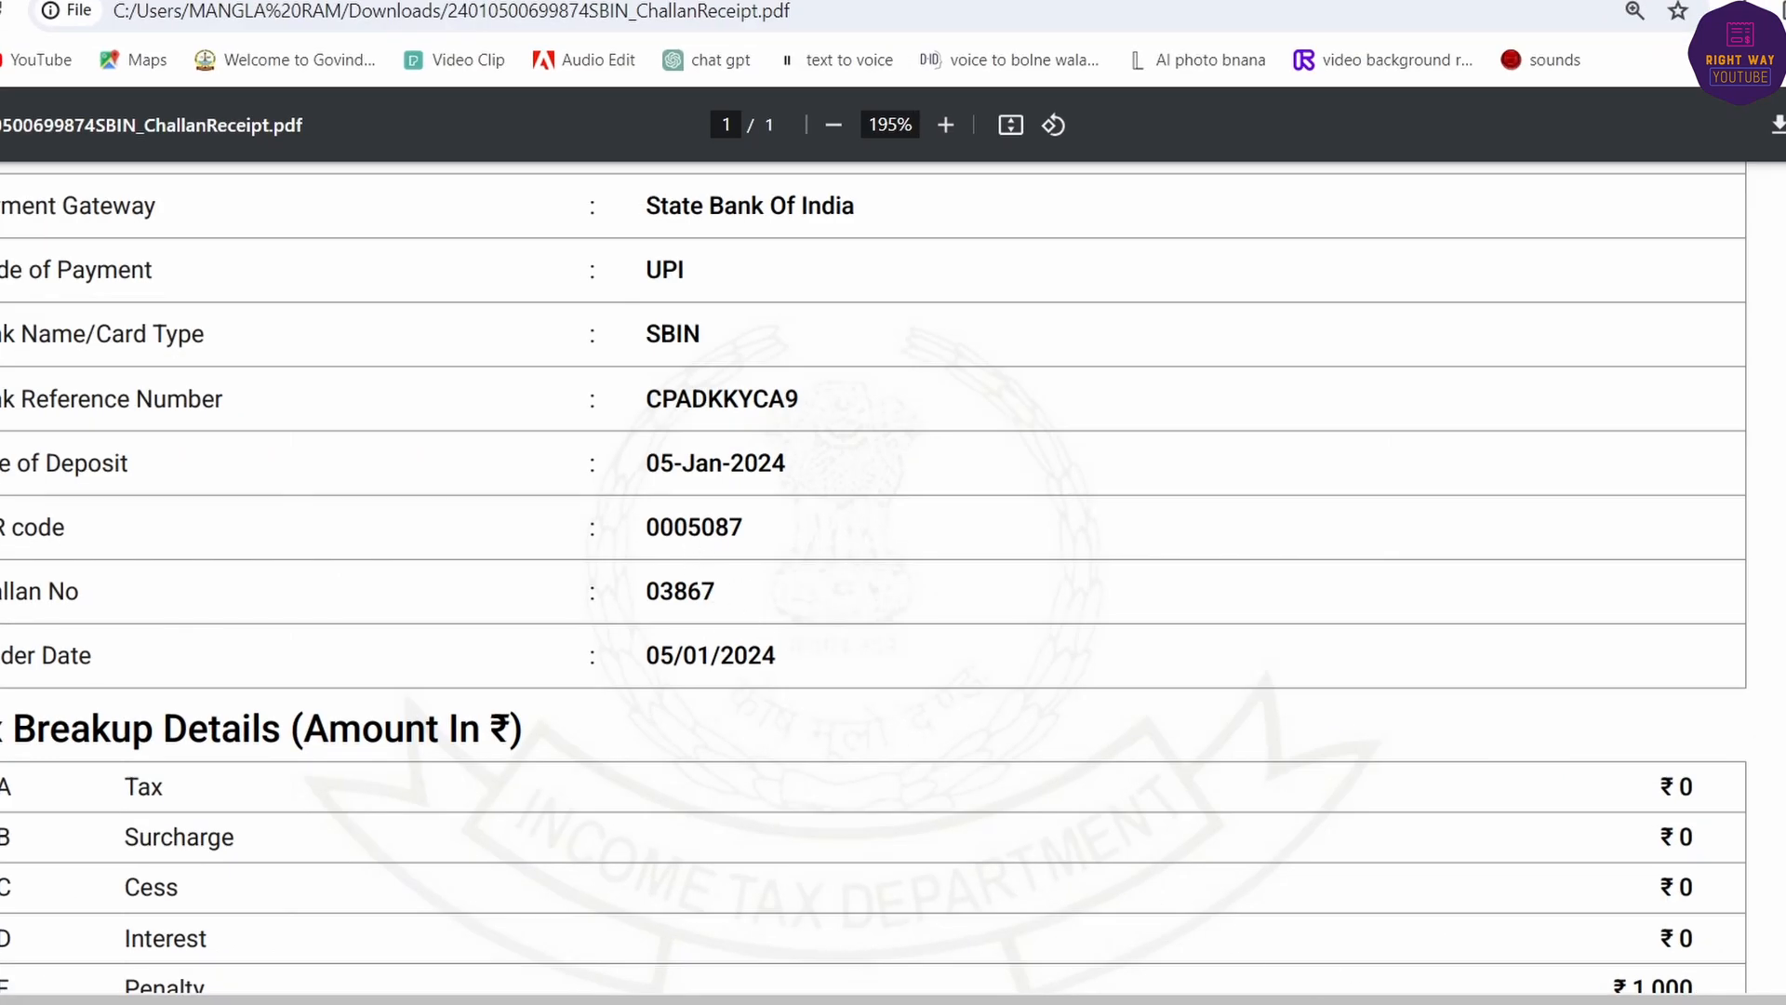
key(alt+Tab)
text(03)
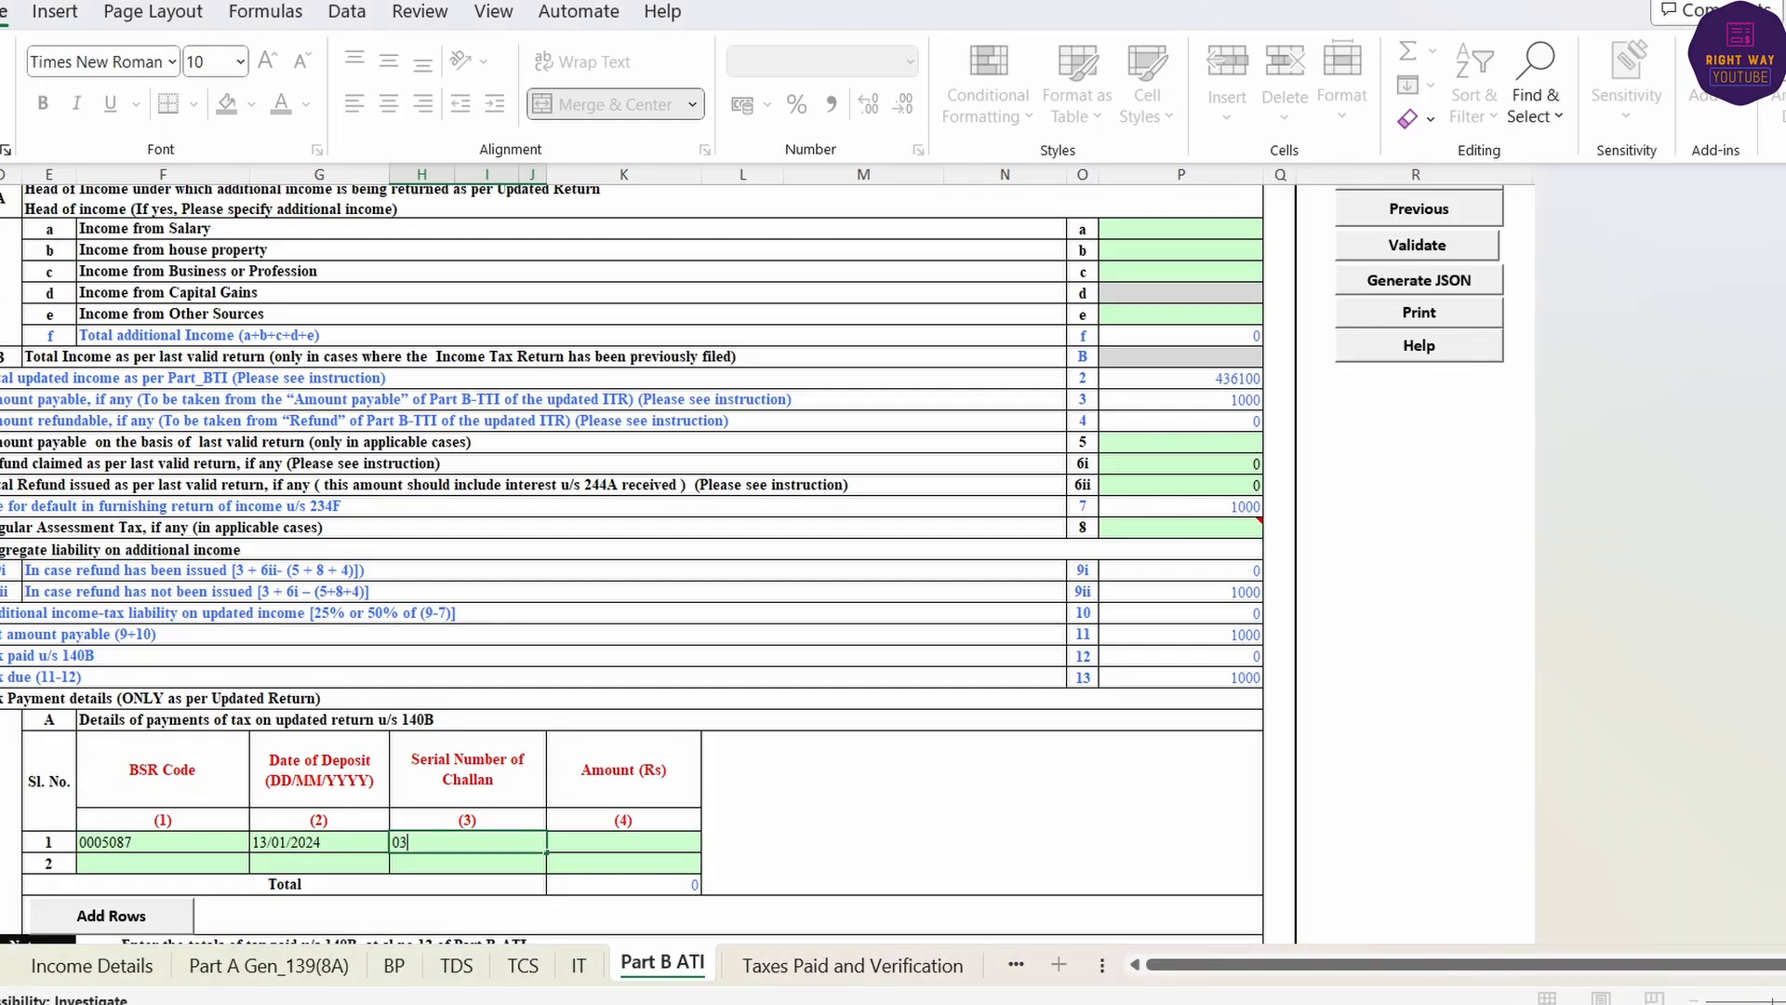
key(Tab)
text(100)
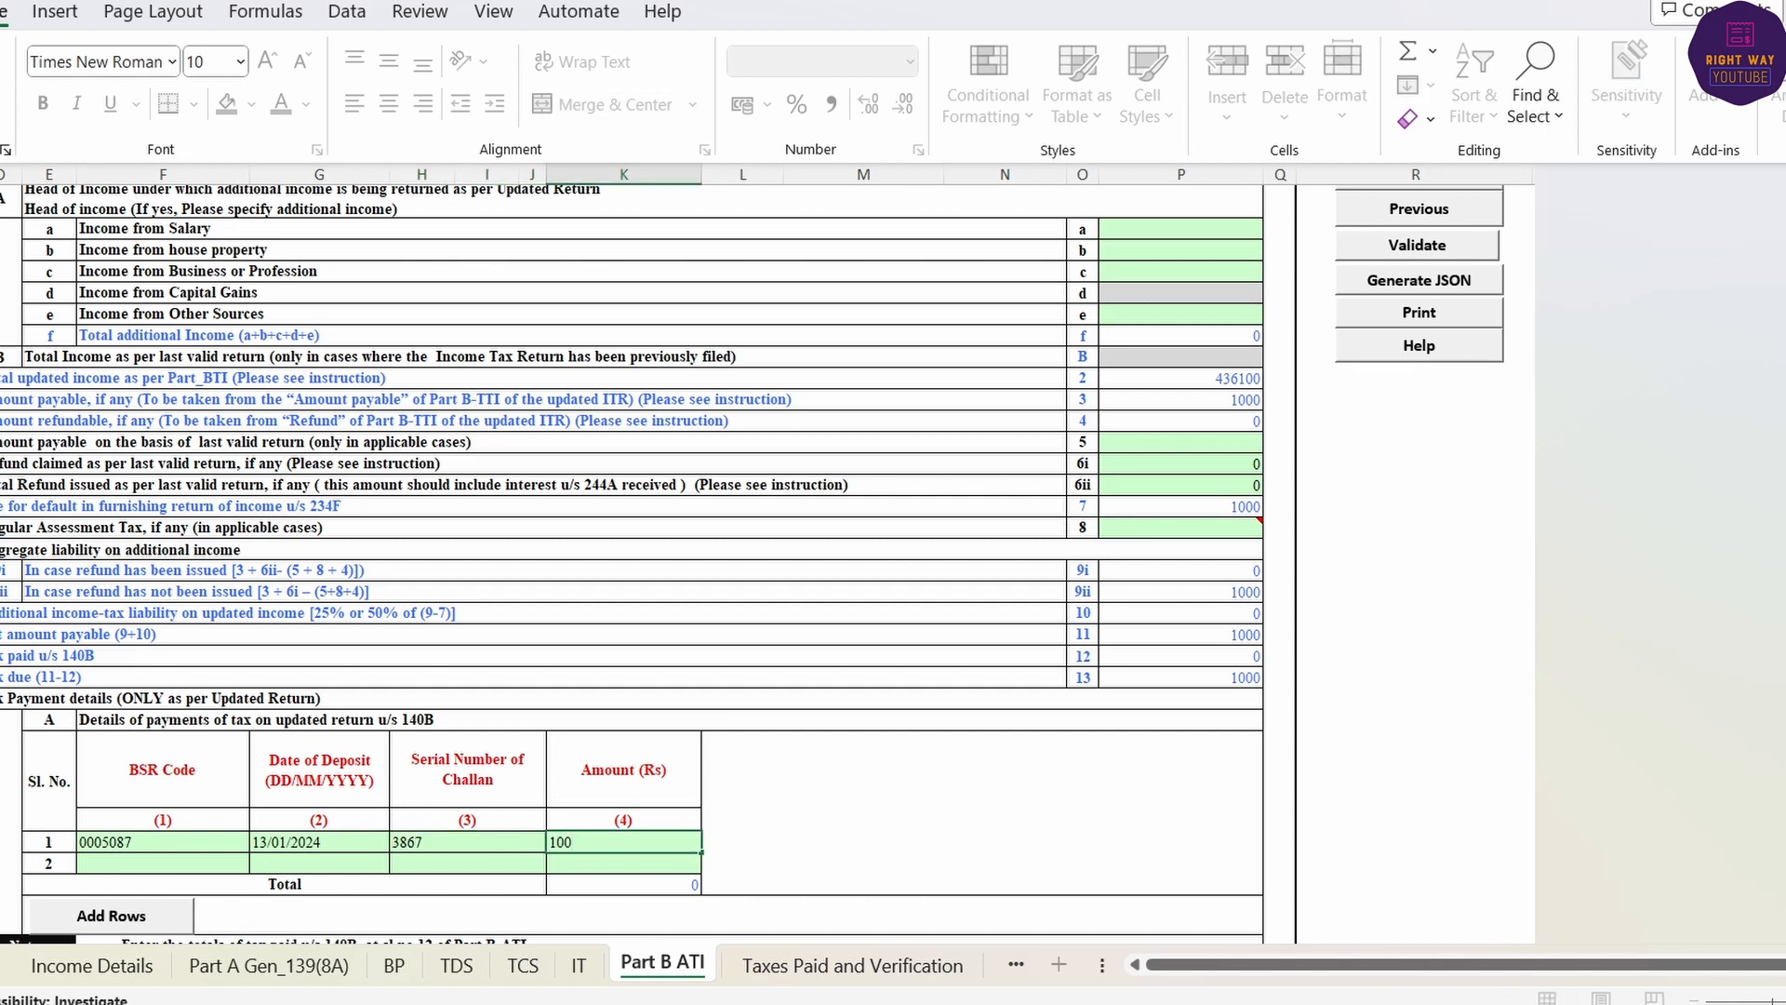
text(0)
key(Return)
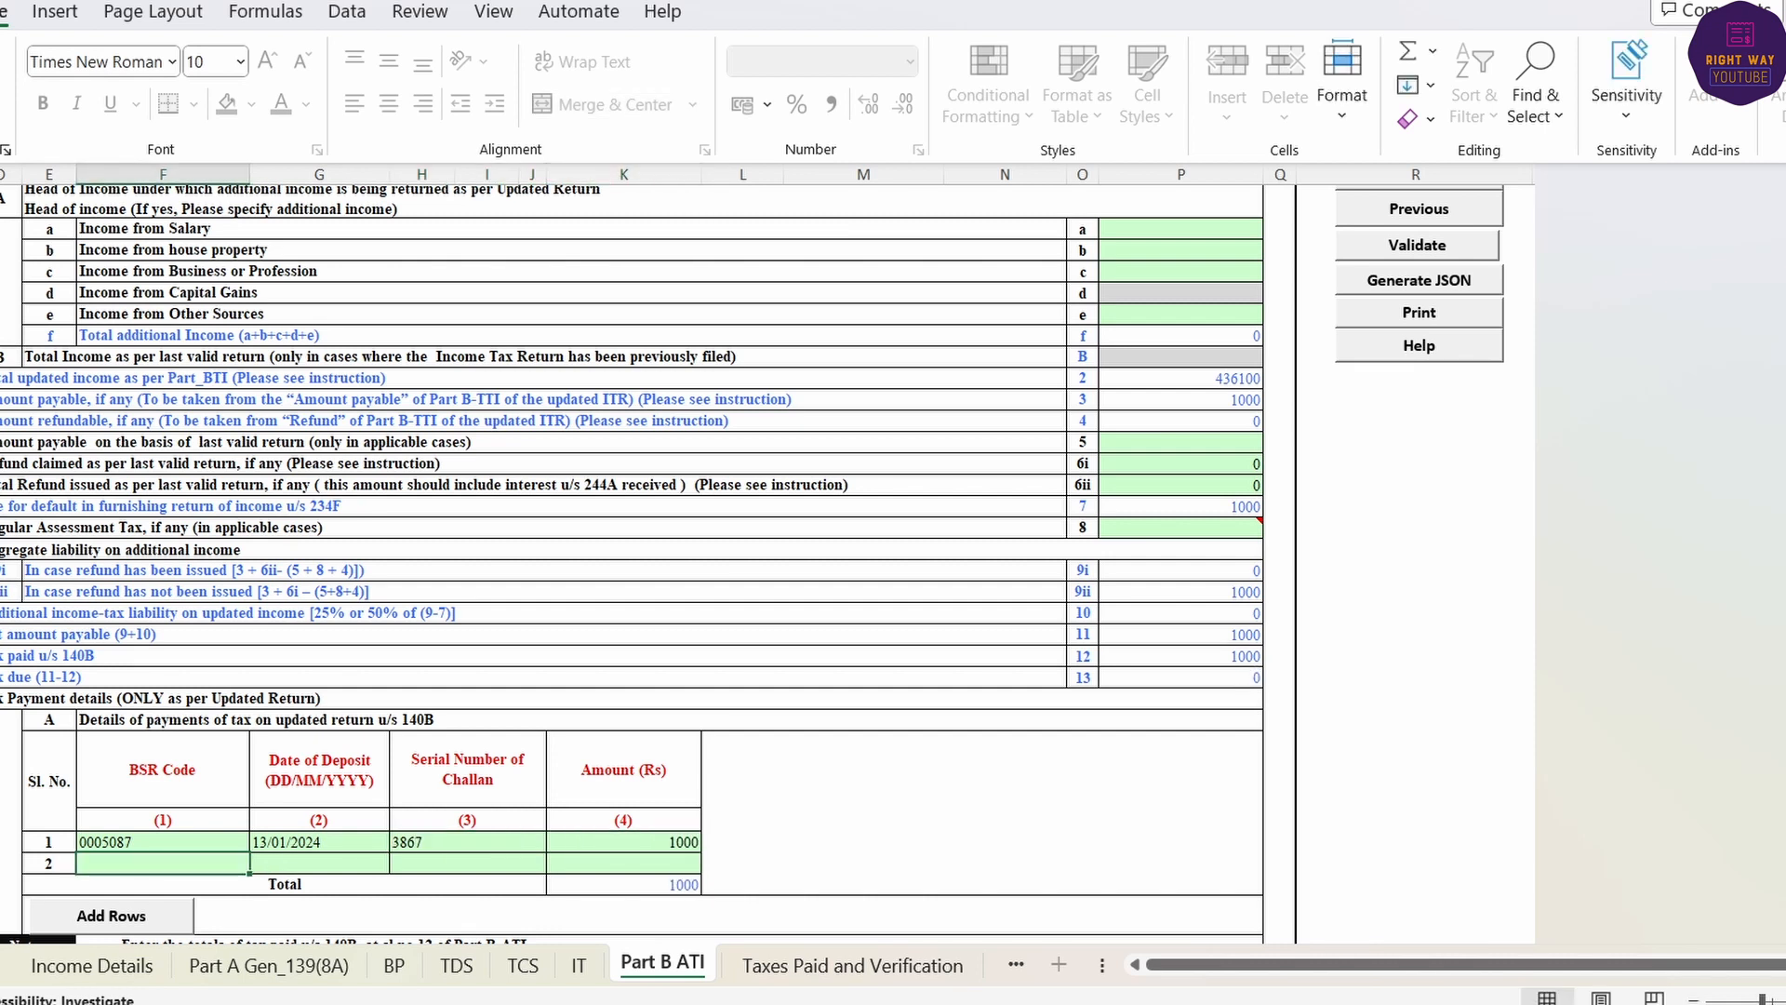
- Validate the Part B ATI sheet and return to Income Details
scroll(1600, 666, up, 1)
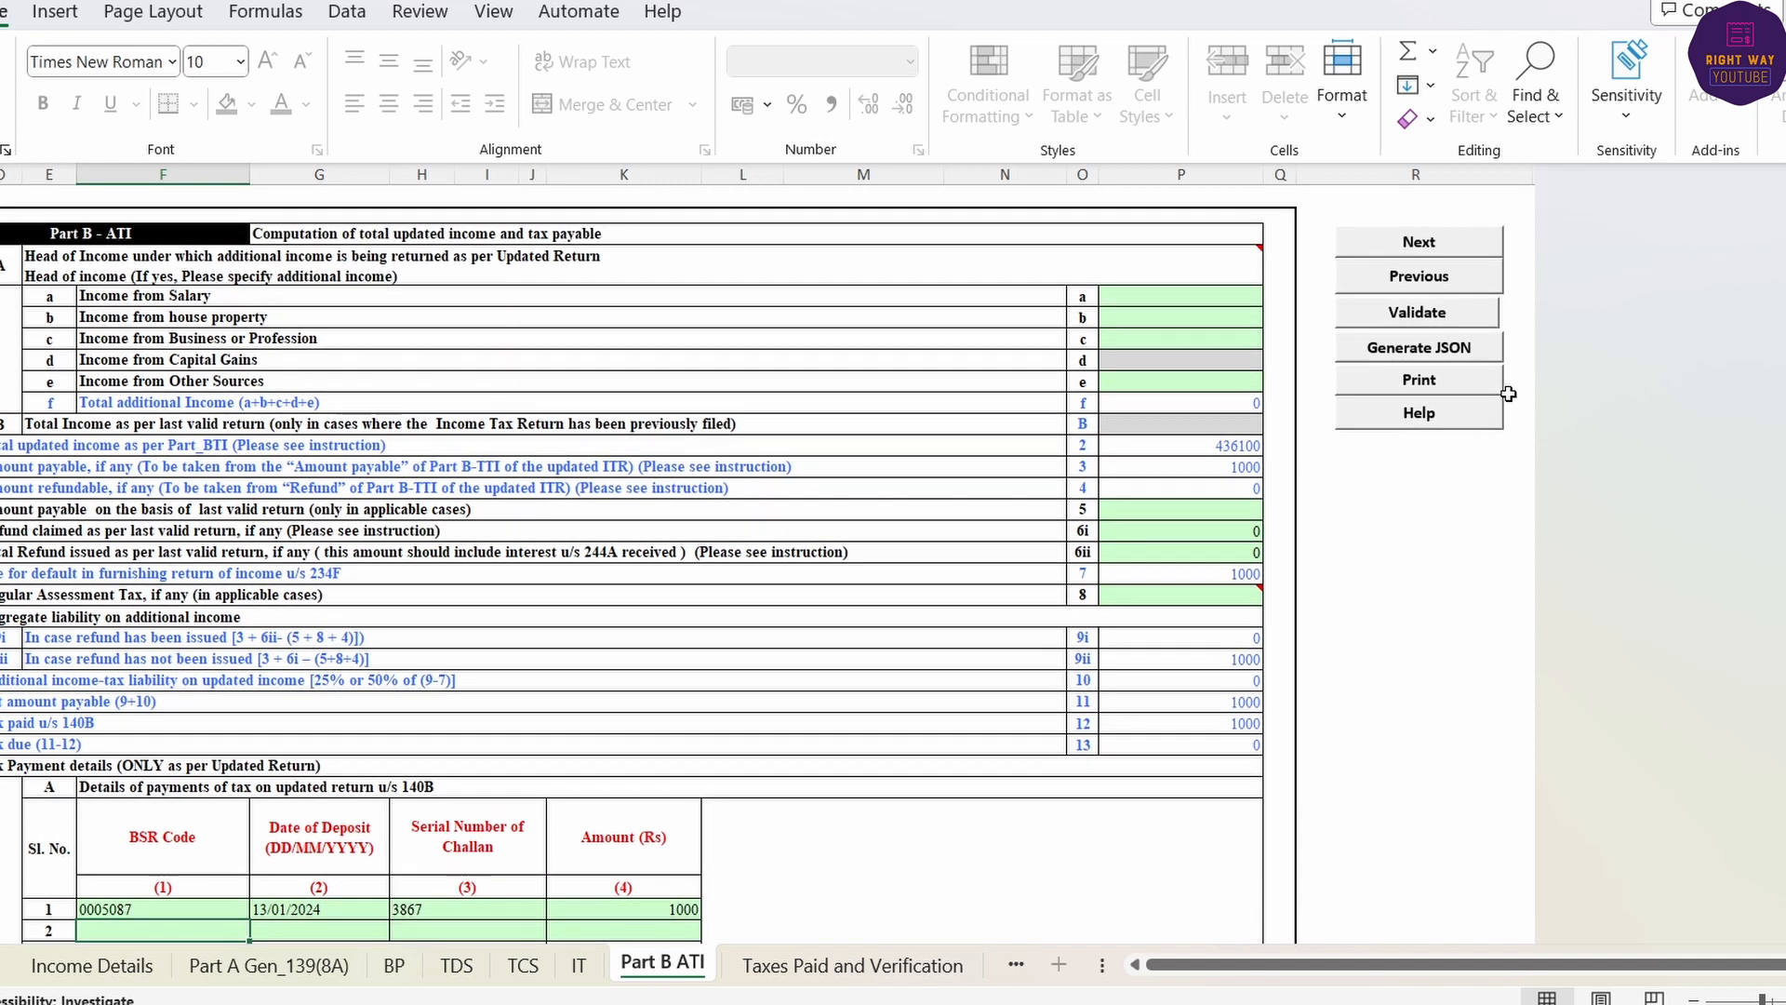
click(1429, 317)
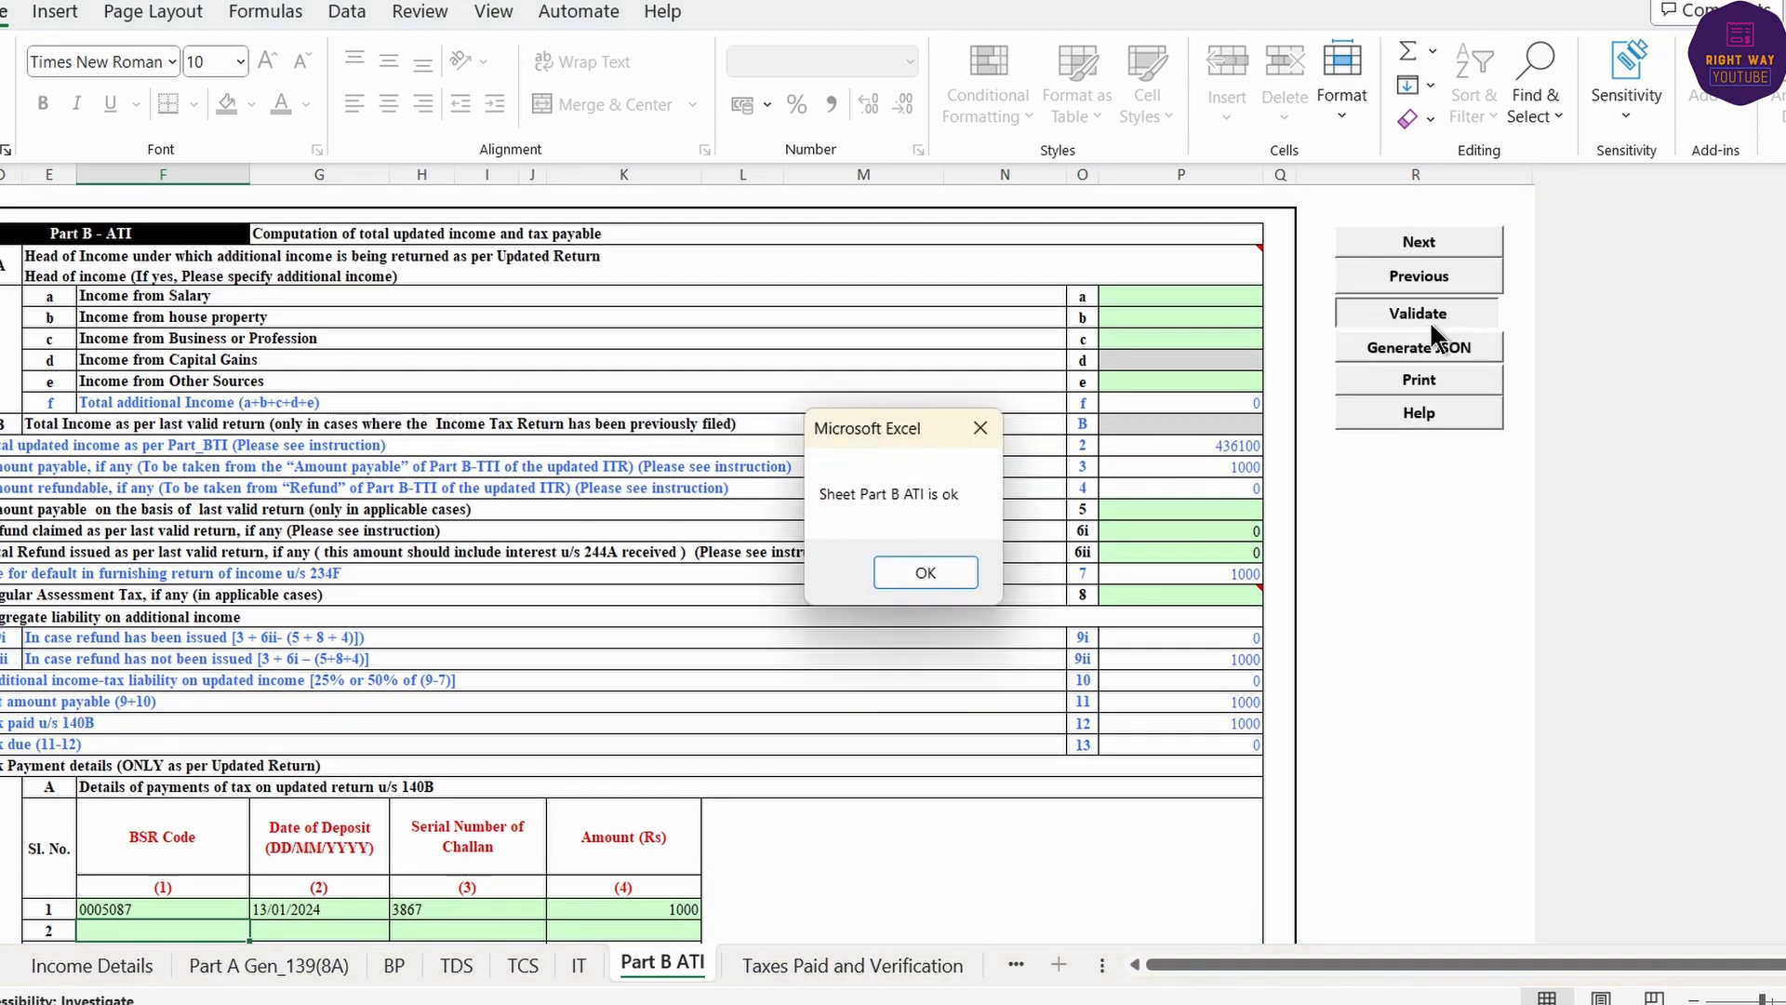
click(926, 573)
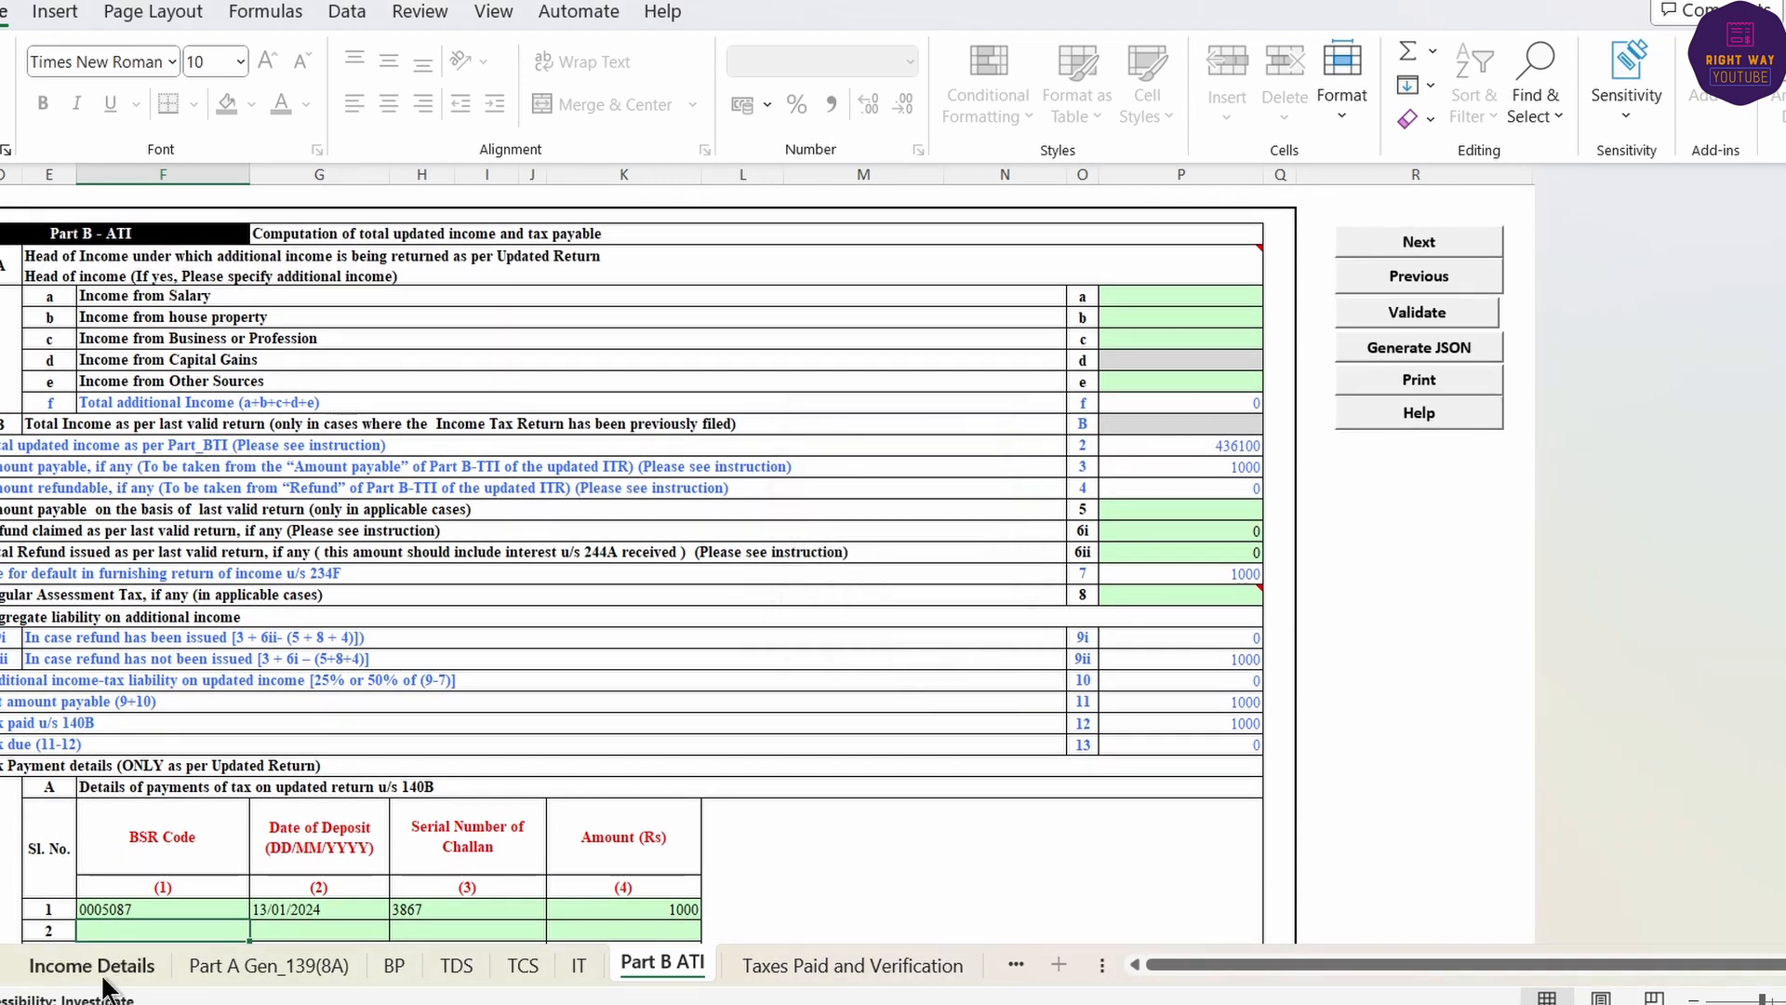
click(93, 967)
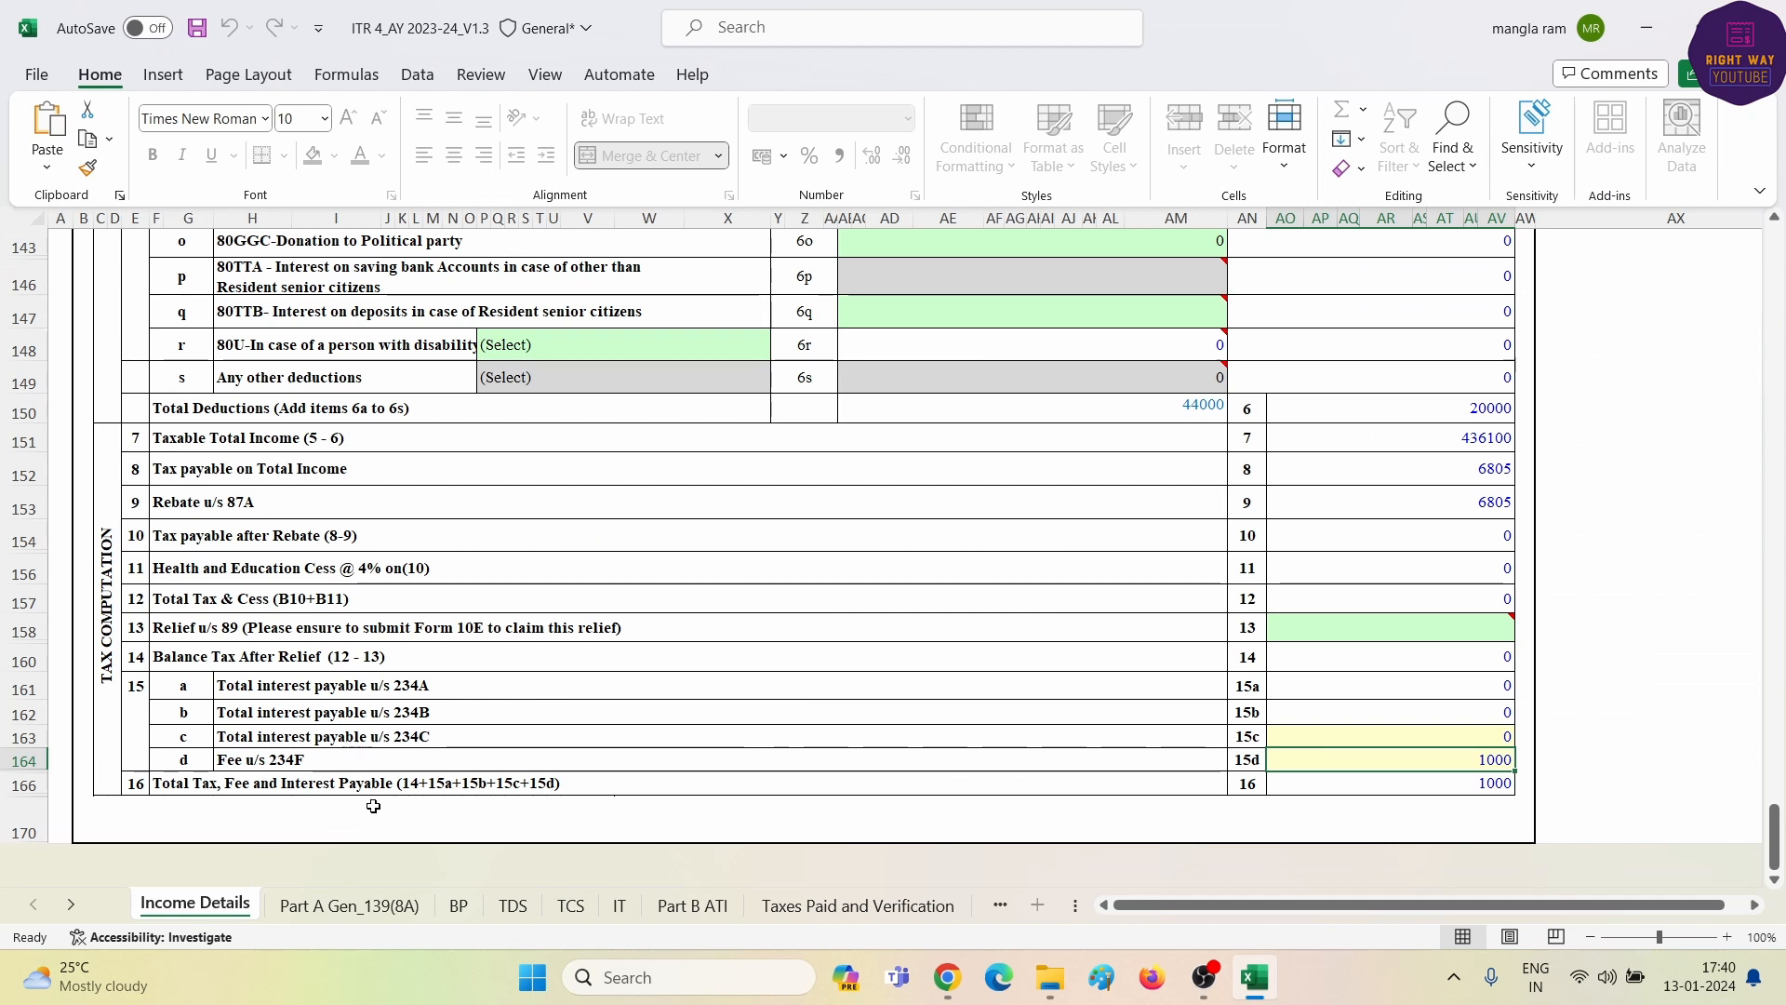
- Calculate tax on Income Details and generate the ITR-4 JSON file
key(ctrl+Home)
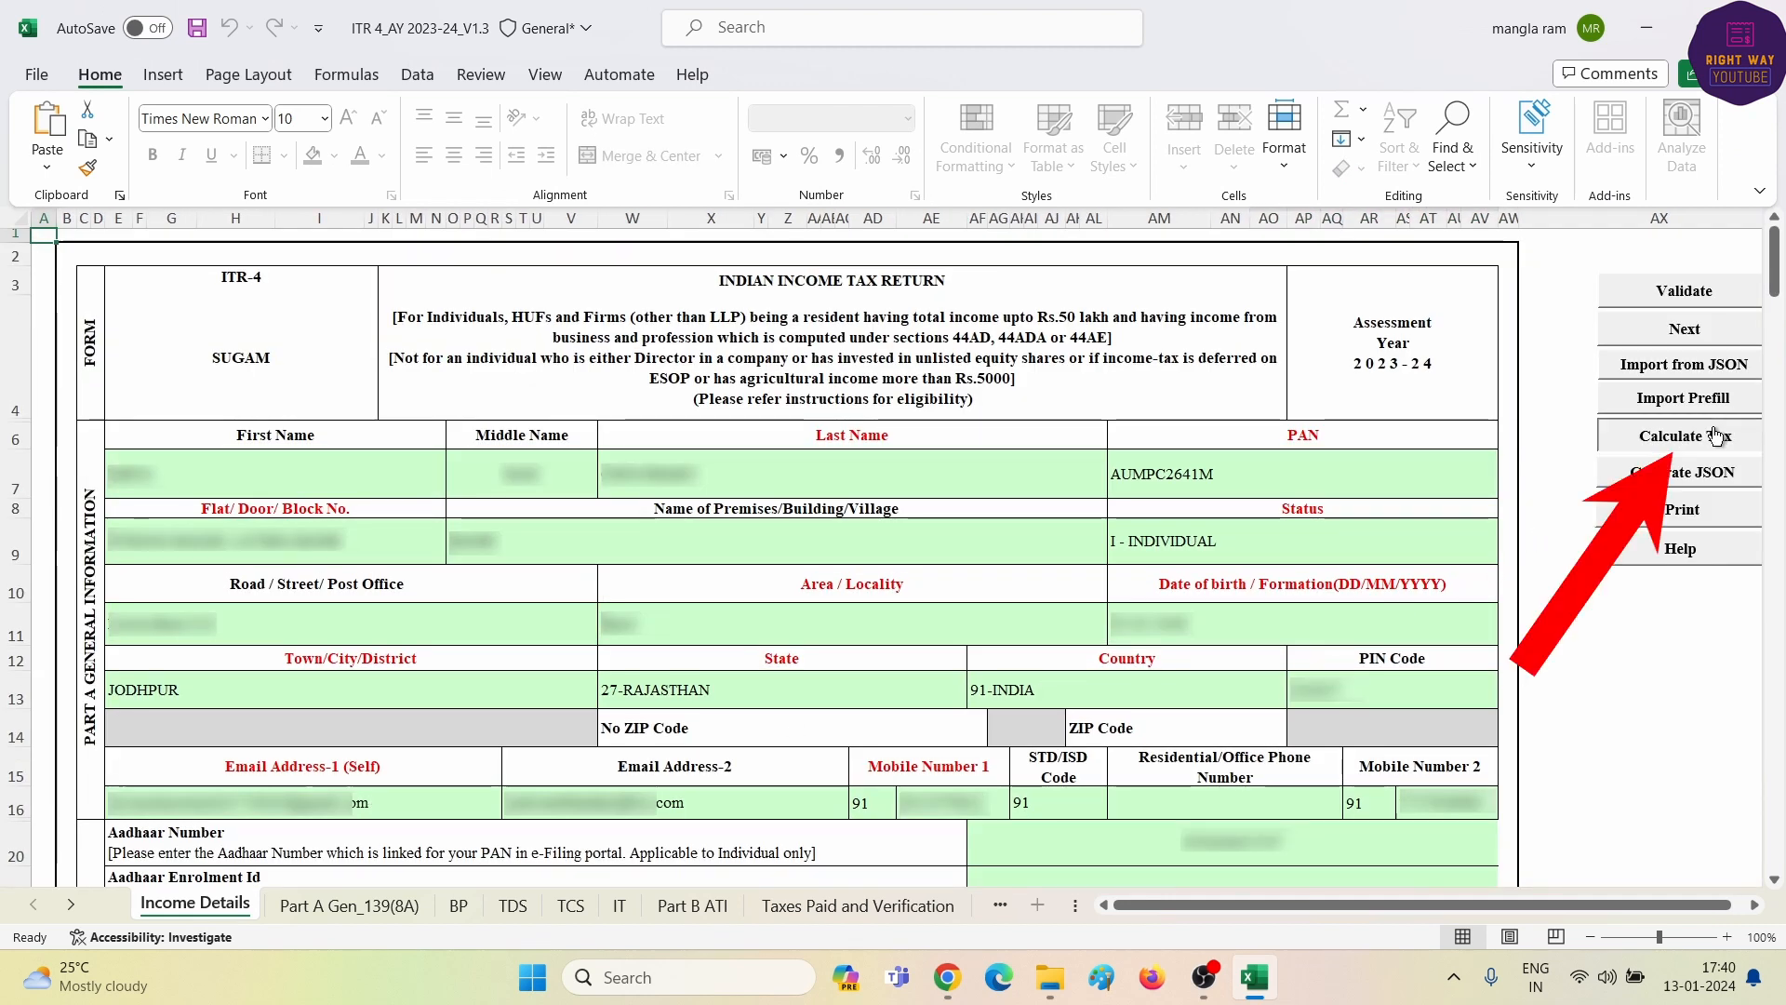
click(1684, 435)
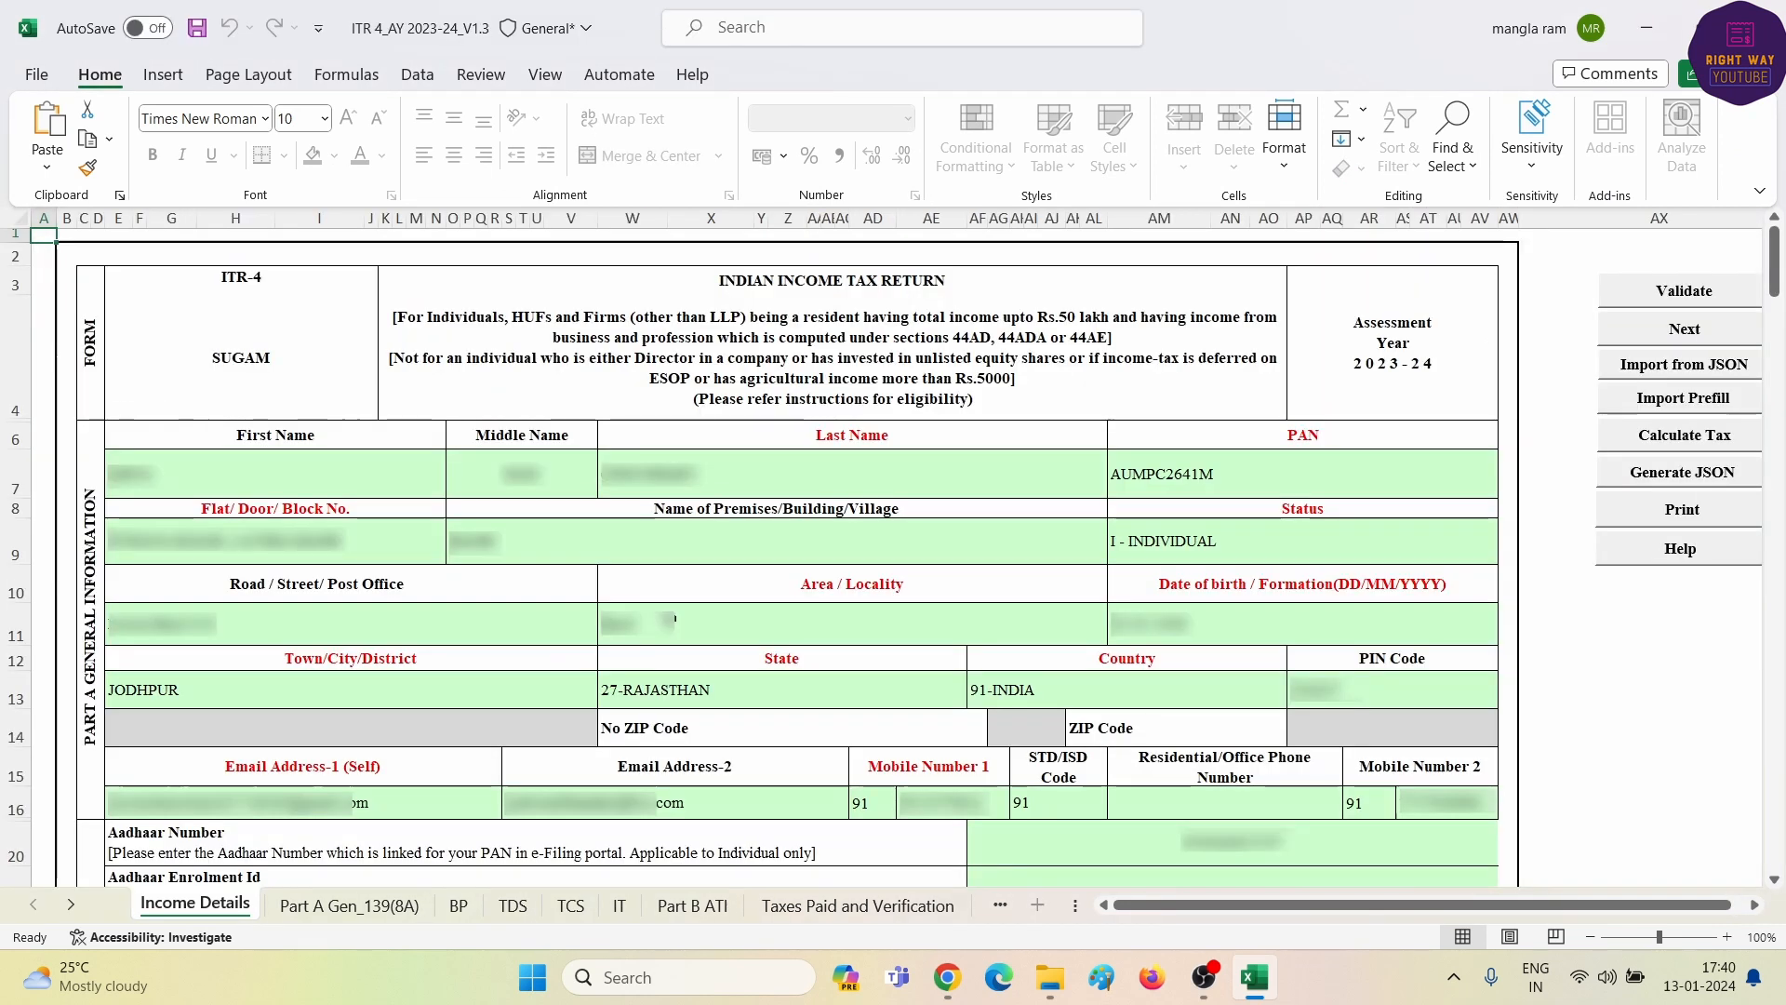
click(1691, 476)
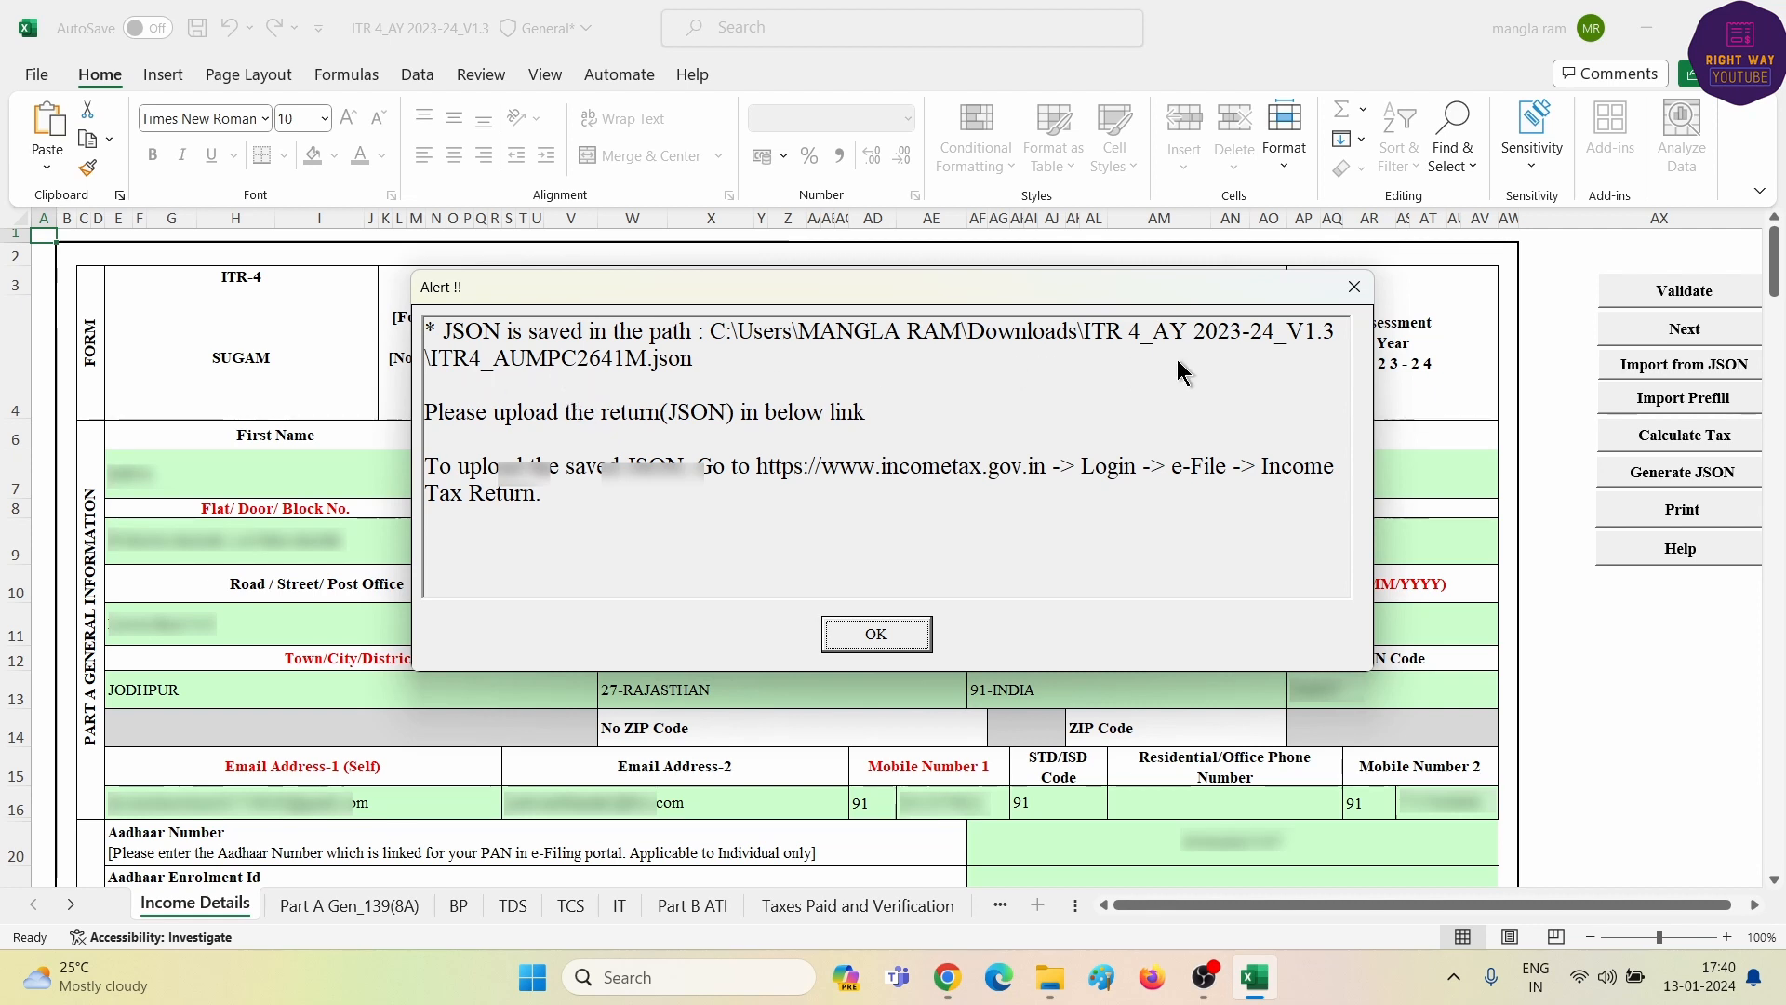
click(879, 634)
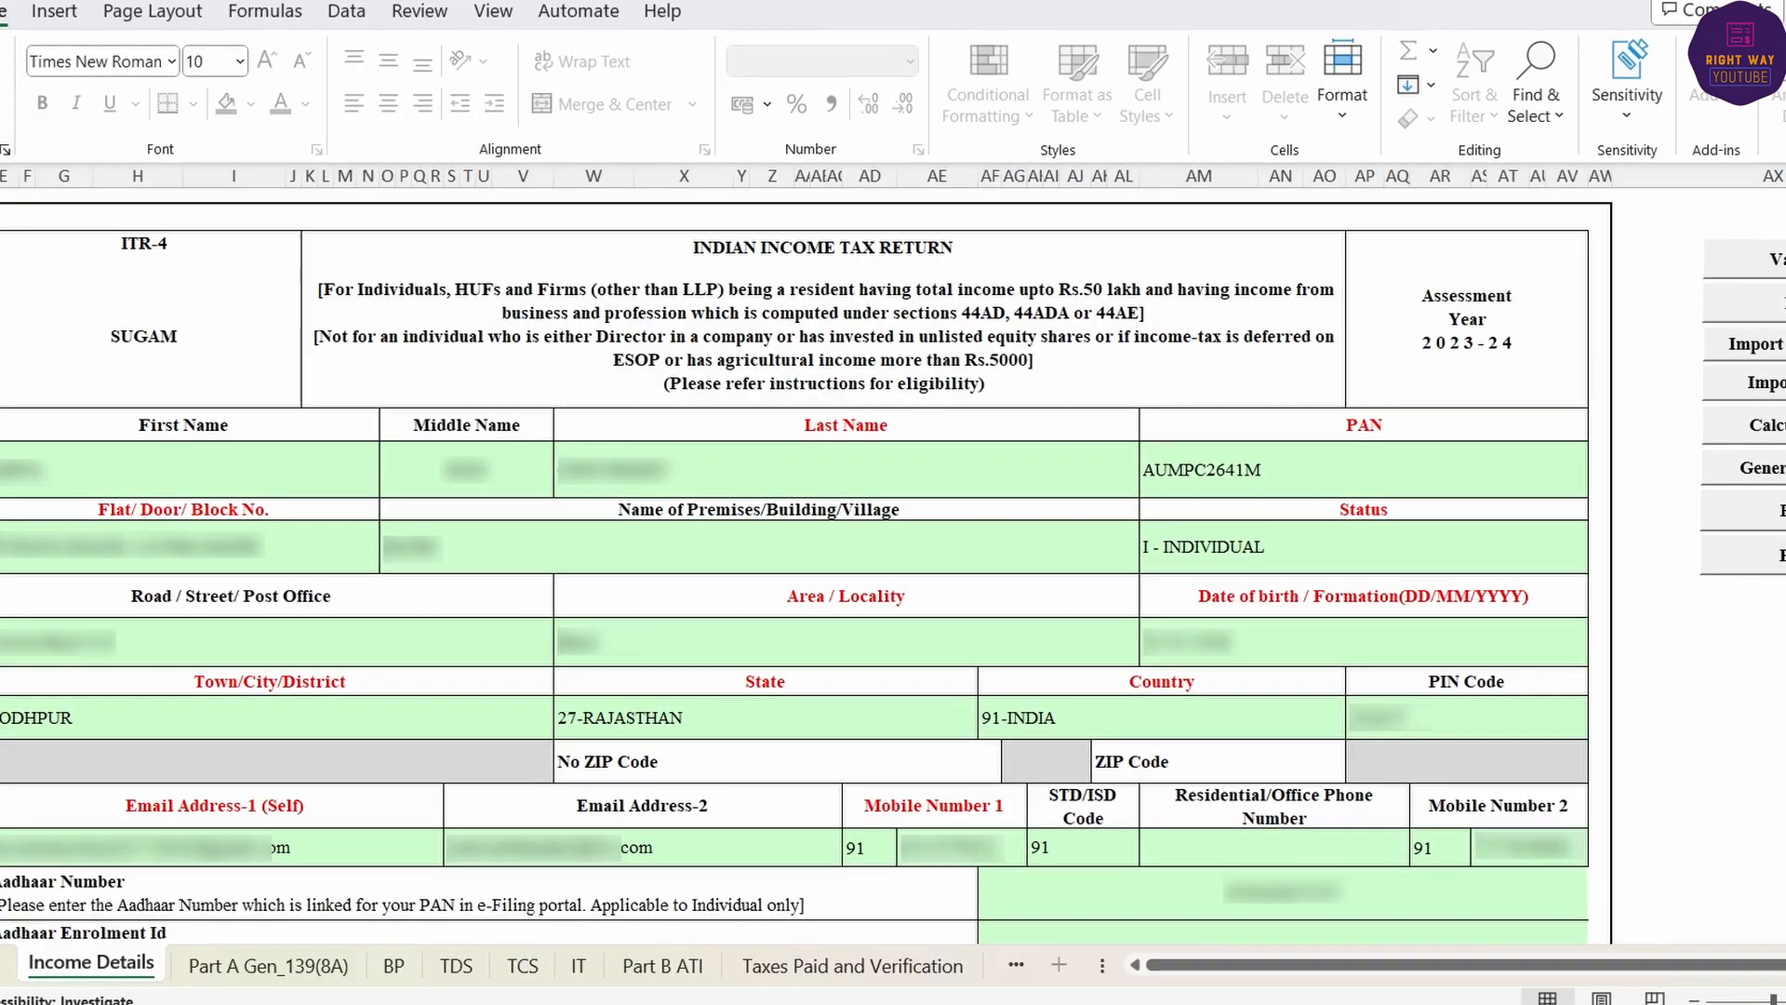
- Start filing an income tax return for assessment year 2023-24
click(947, 977)
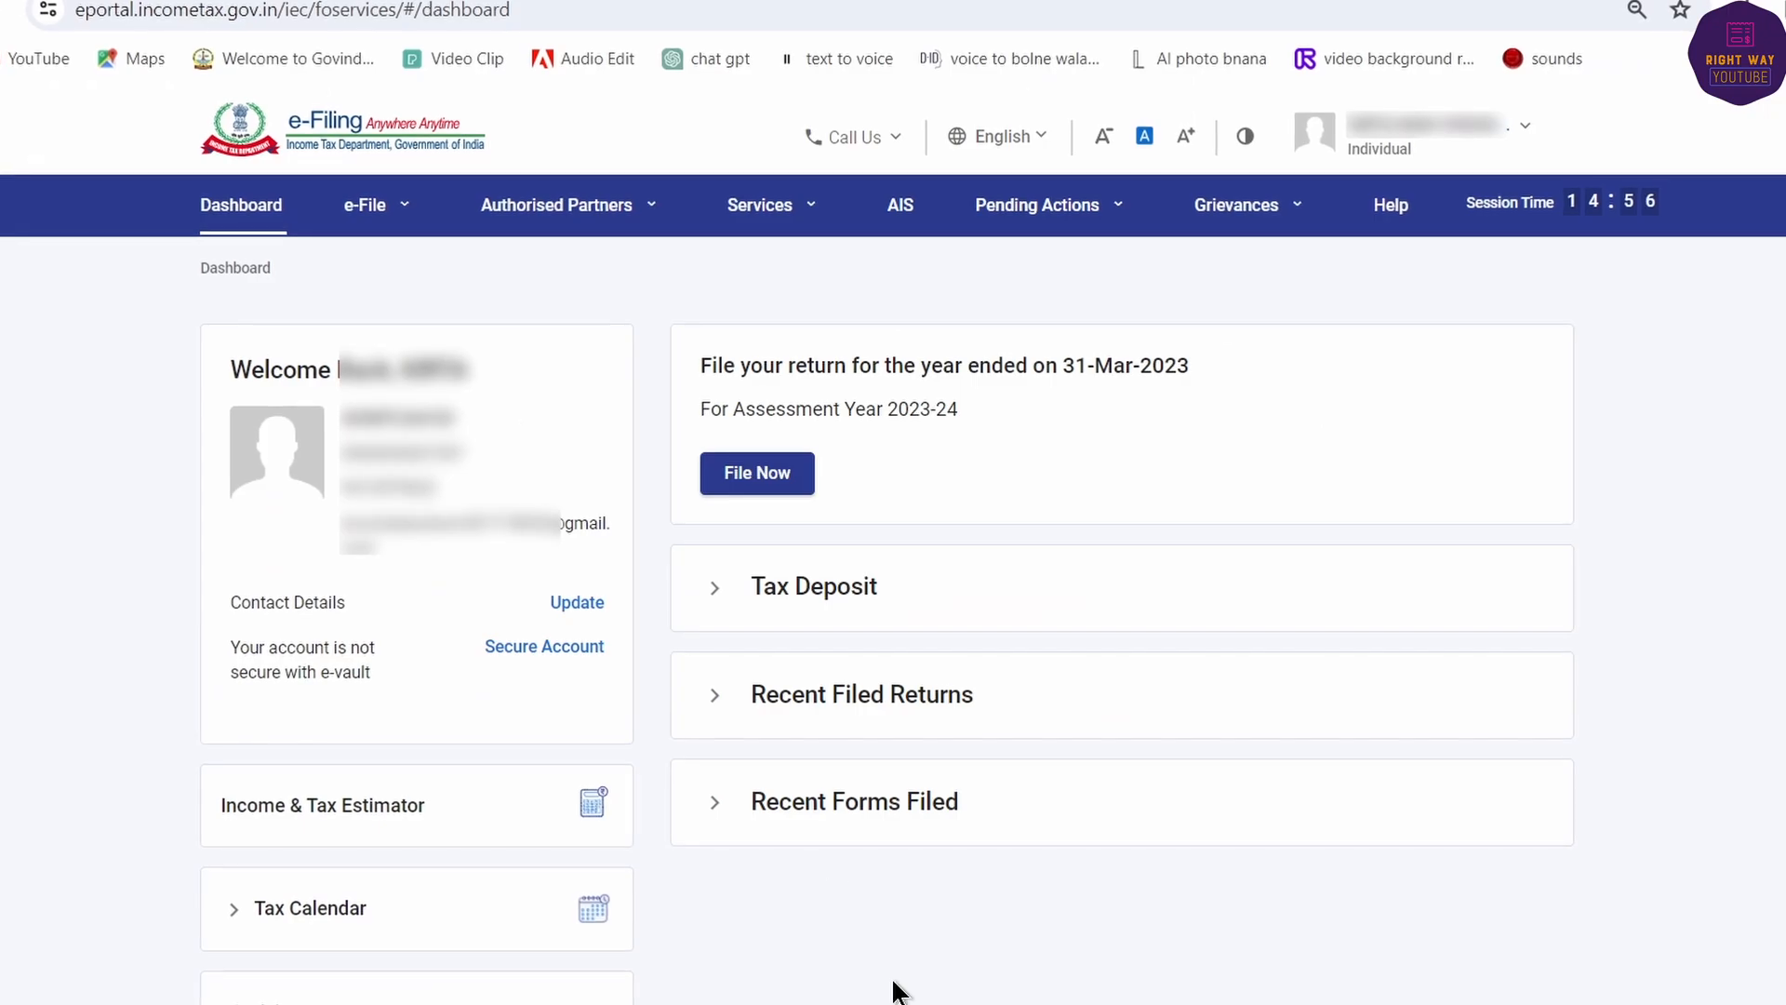
click(363, 203)
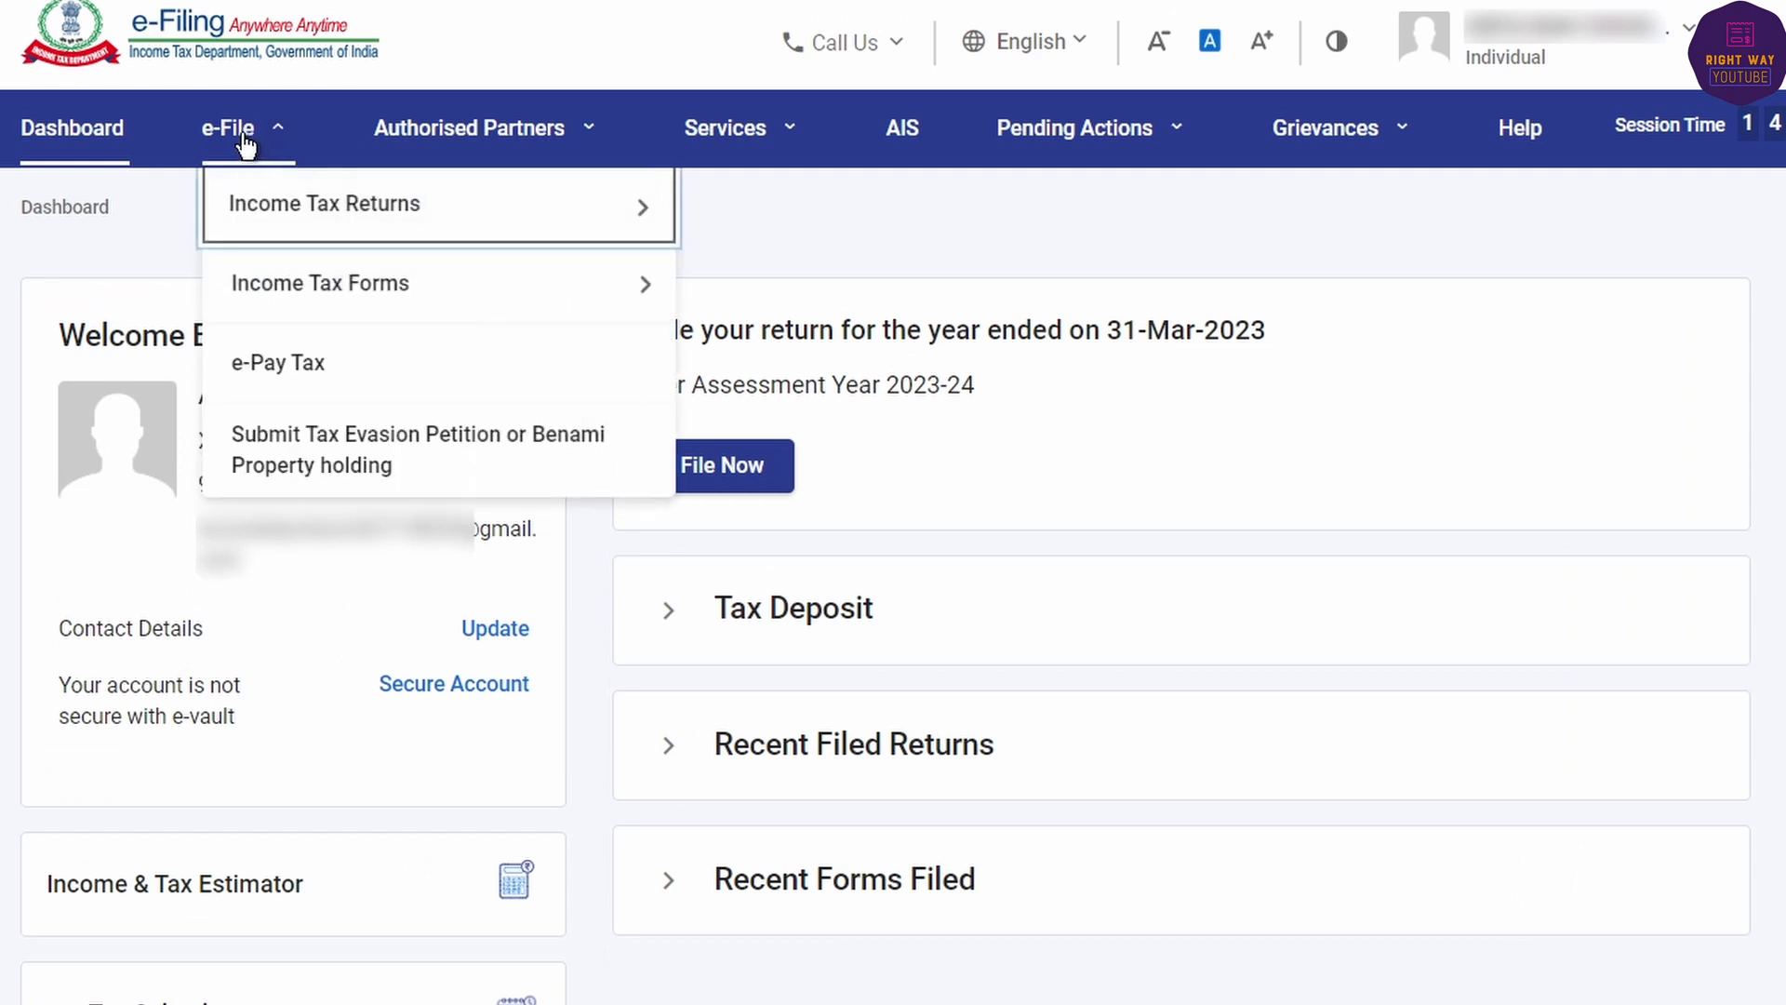
mouse_move(351, 199)
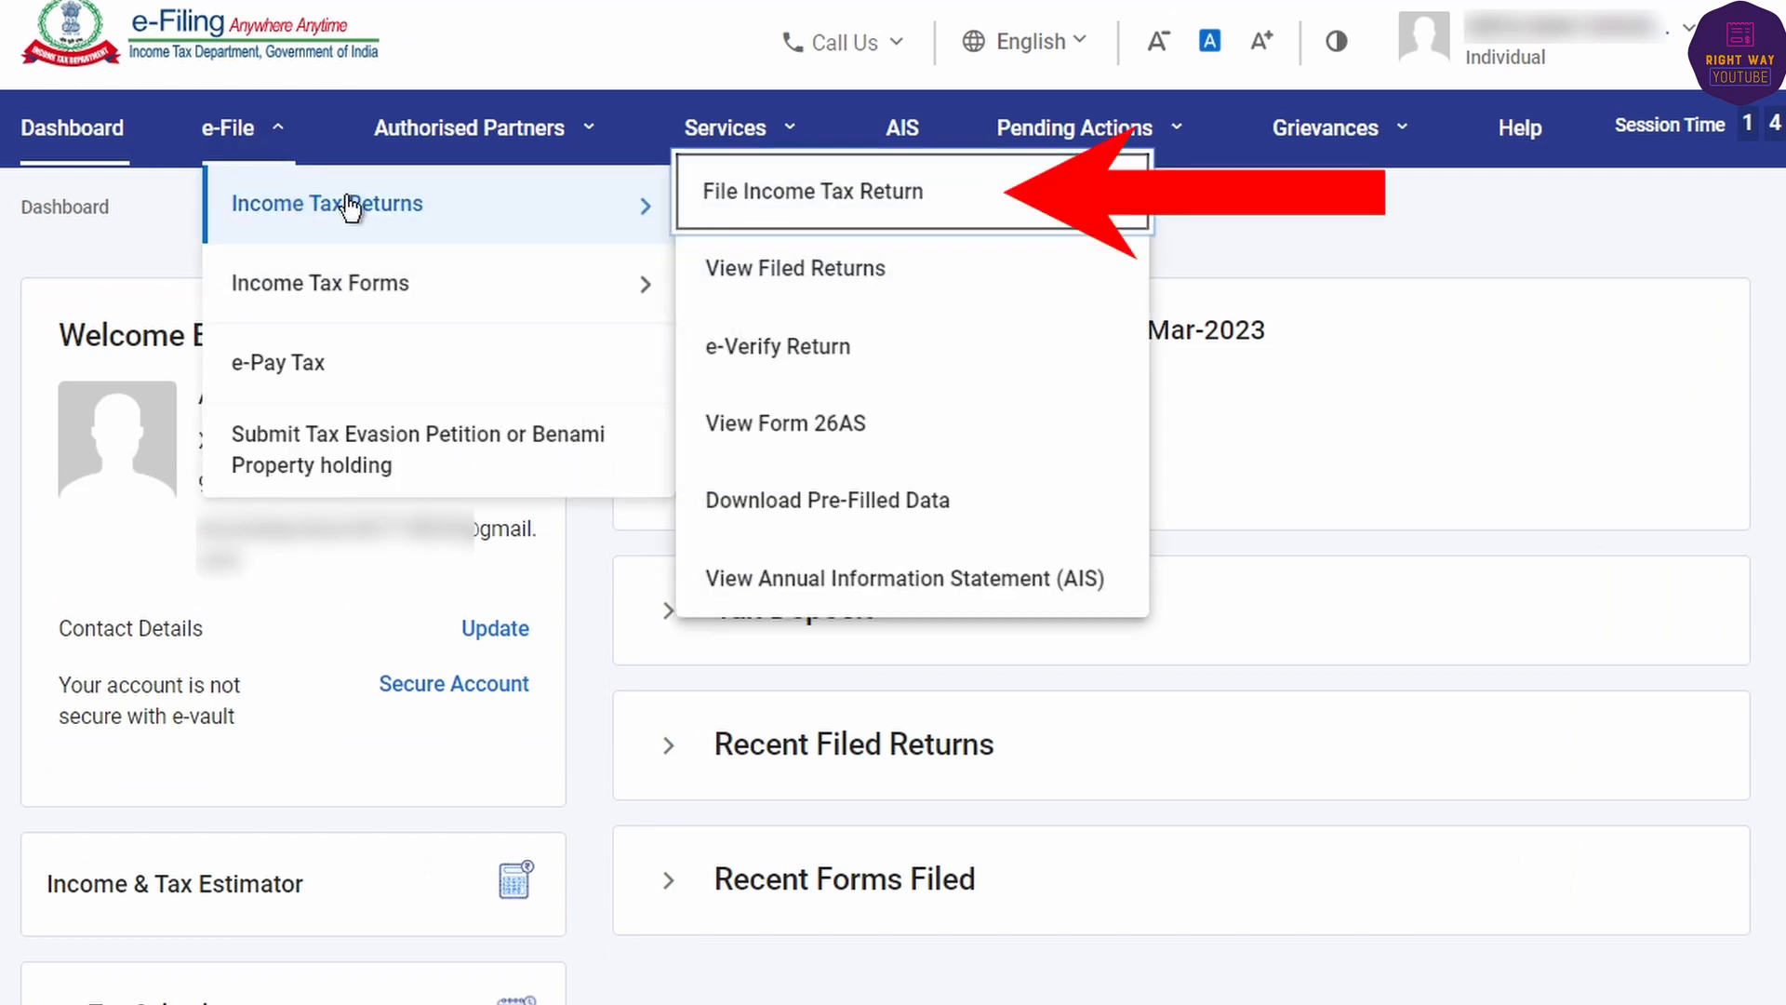
click(837, 219)
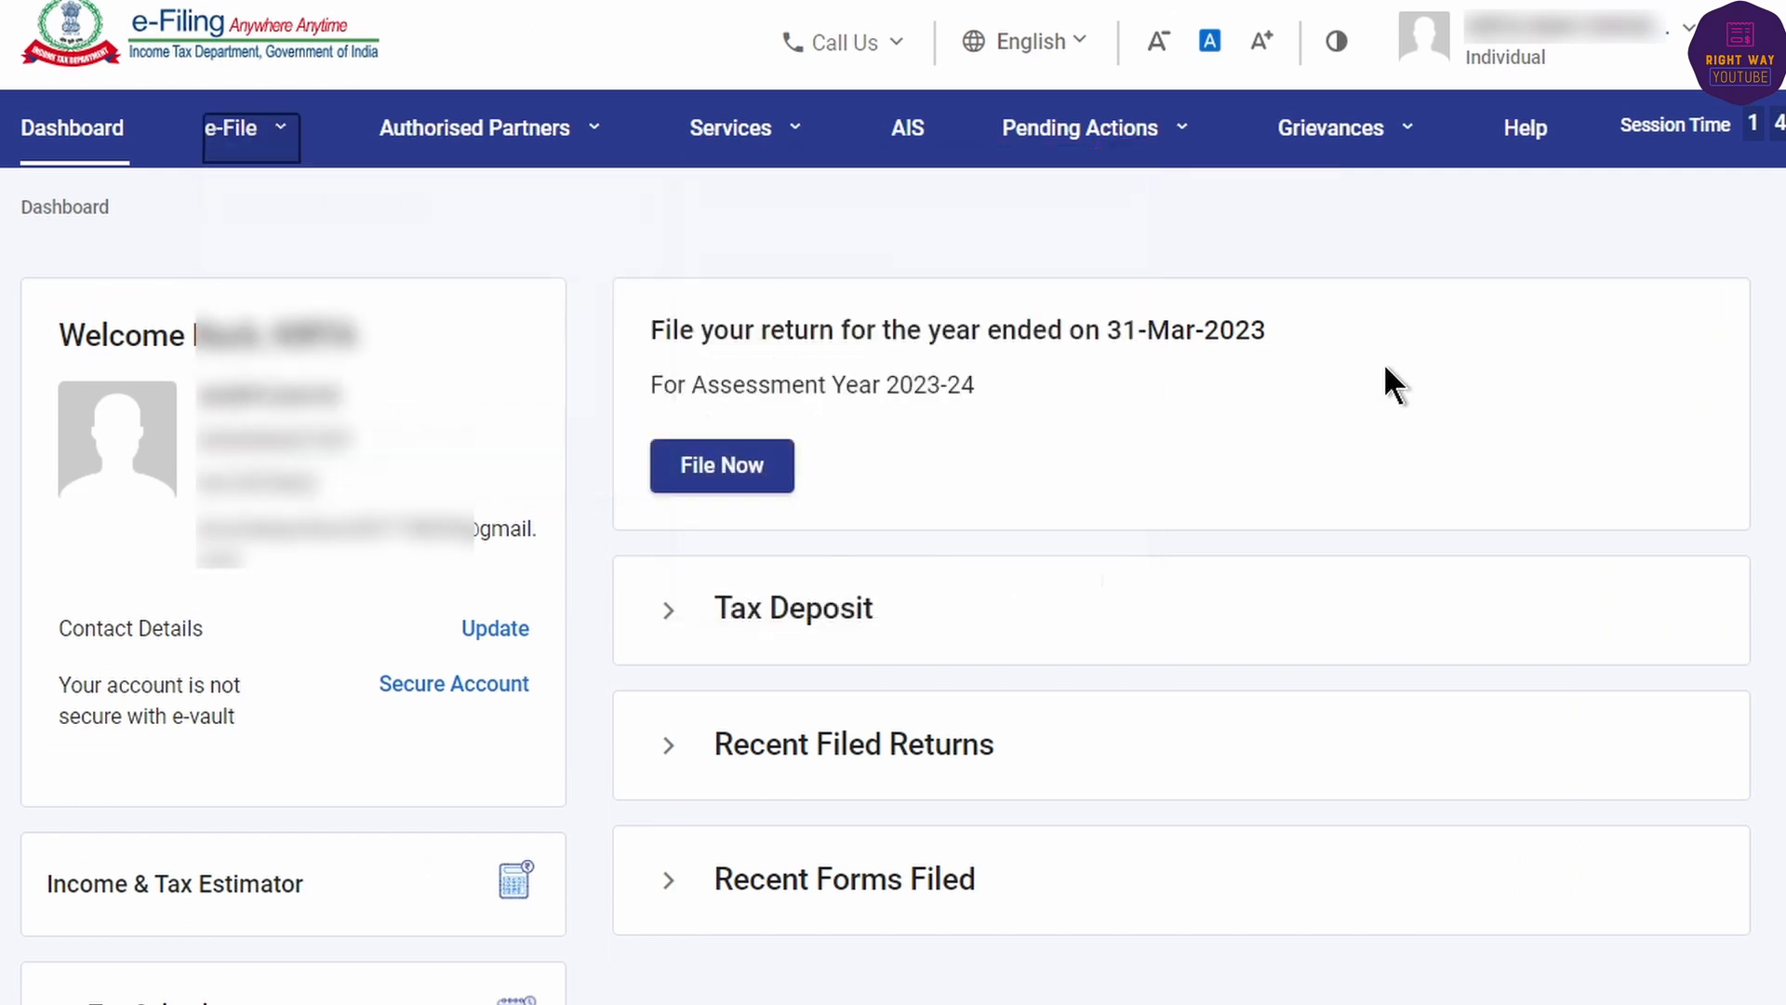
click(686, 463)
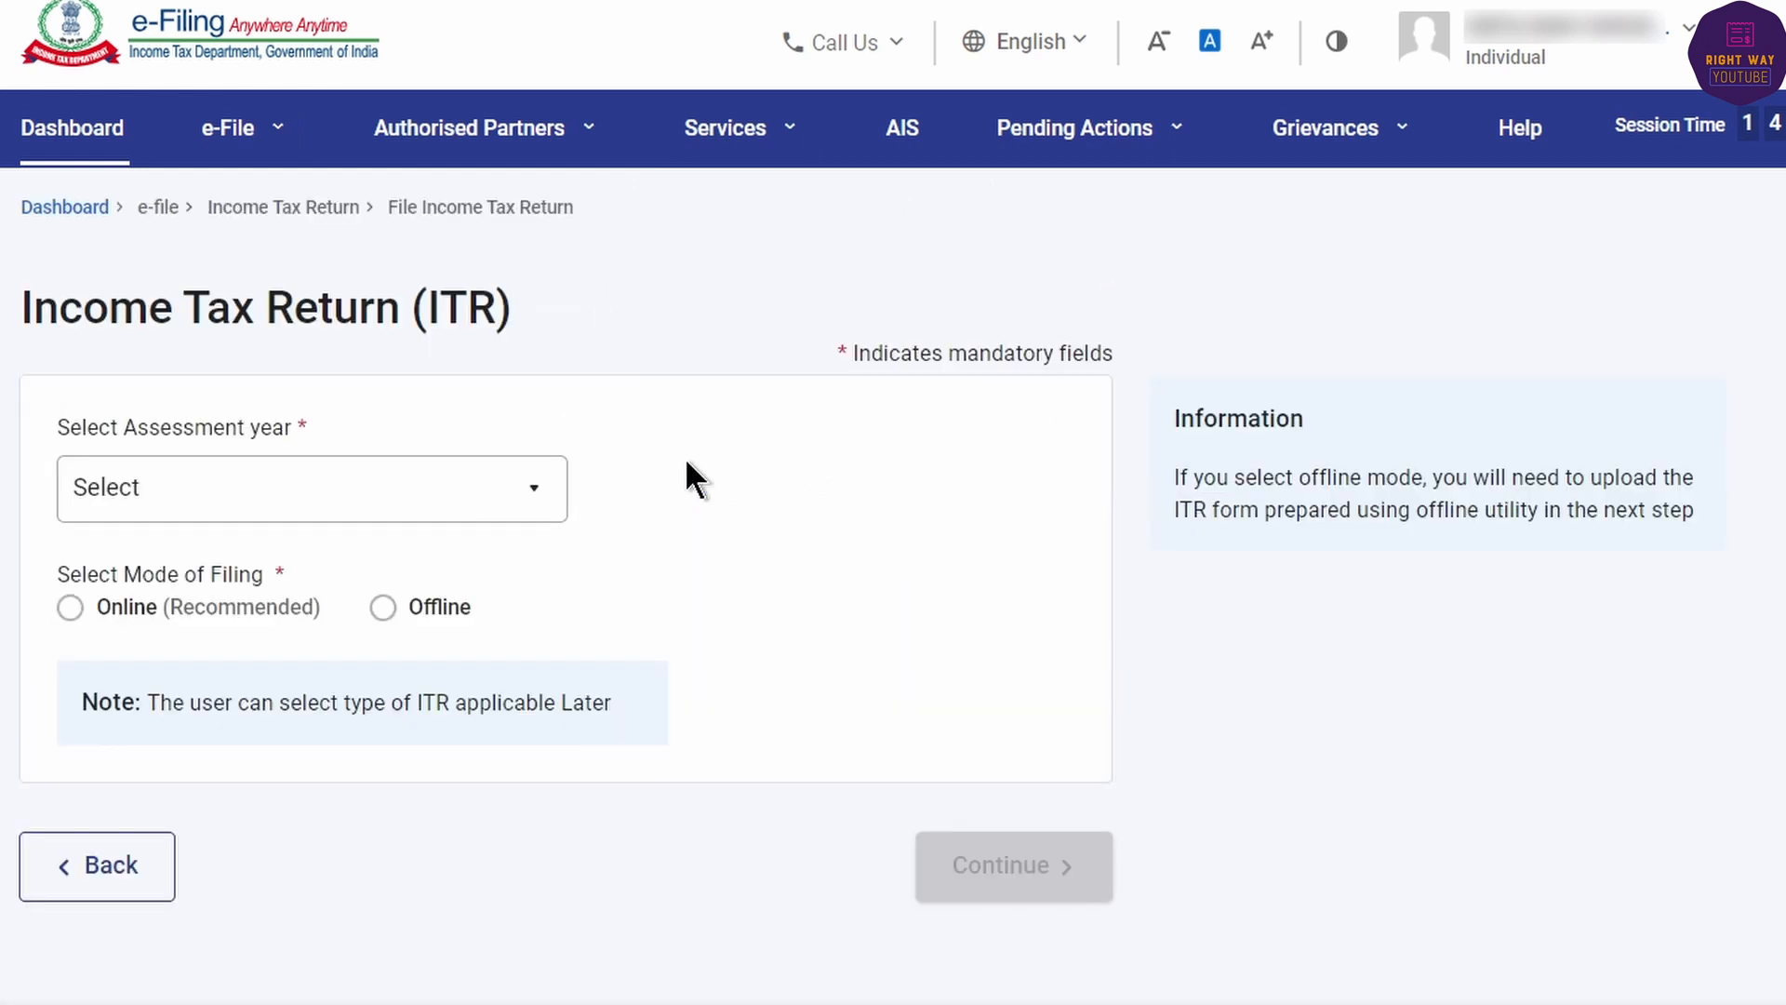
click(216, 493)
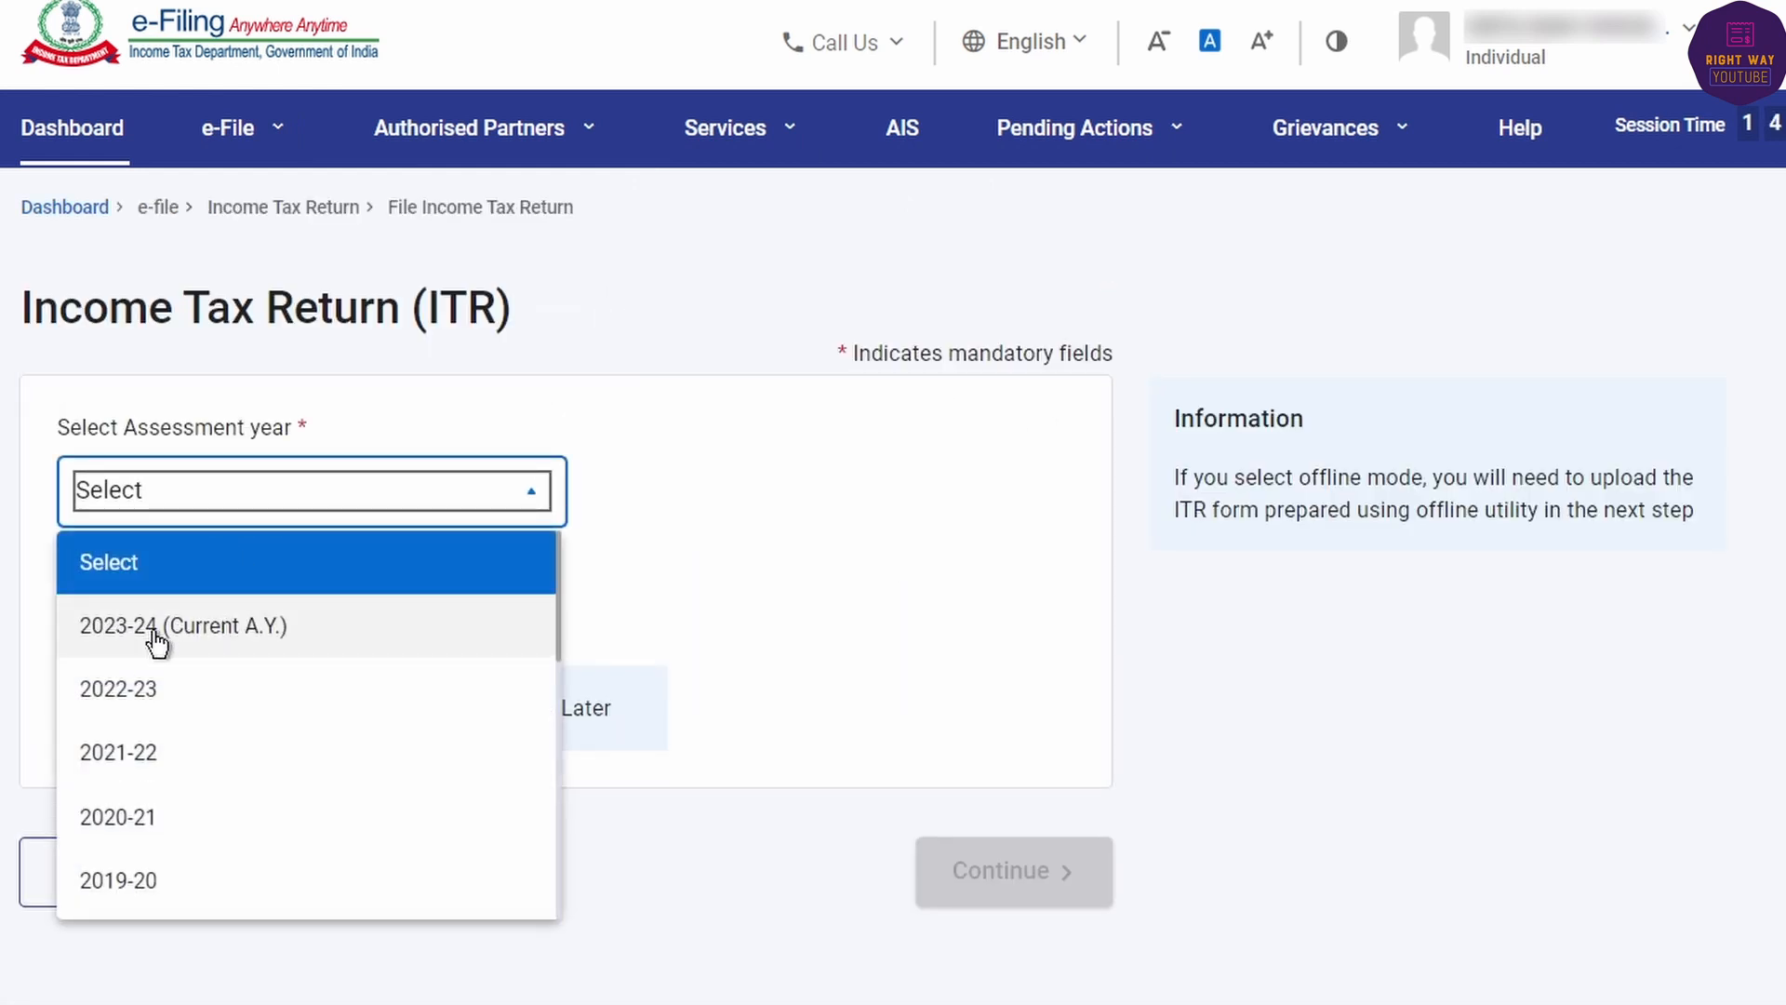
click(161, 642)
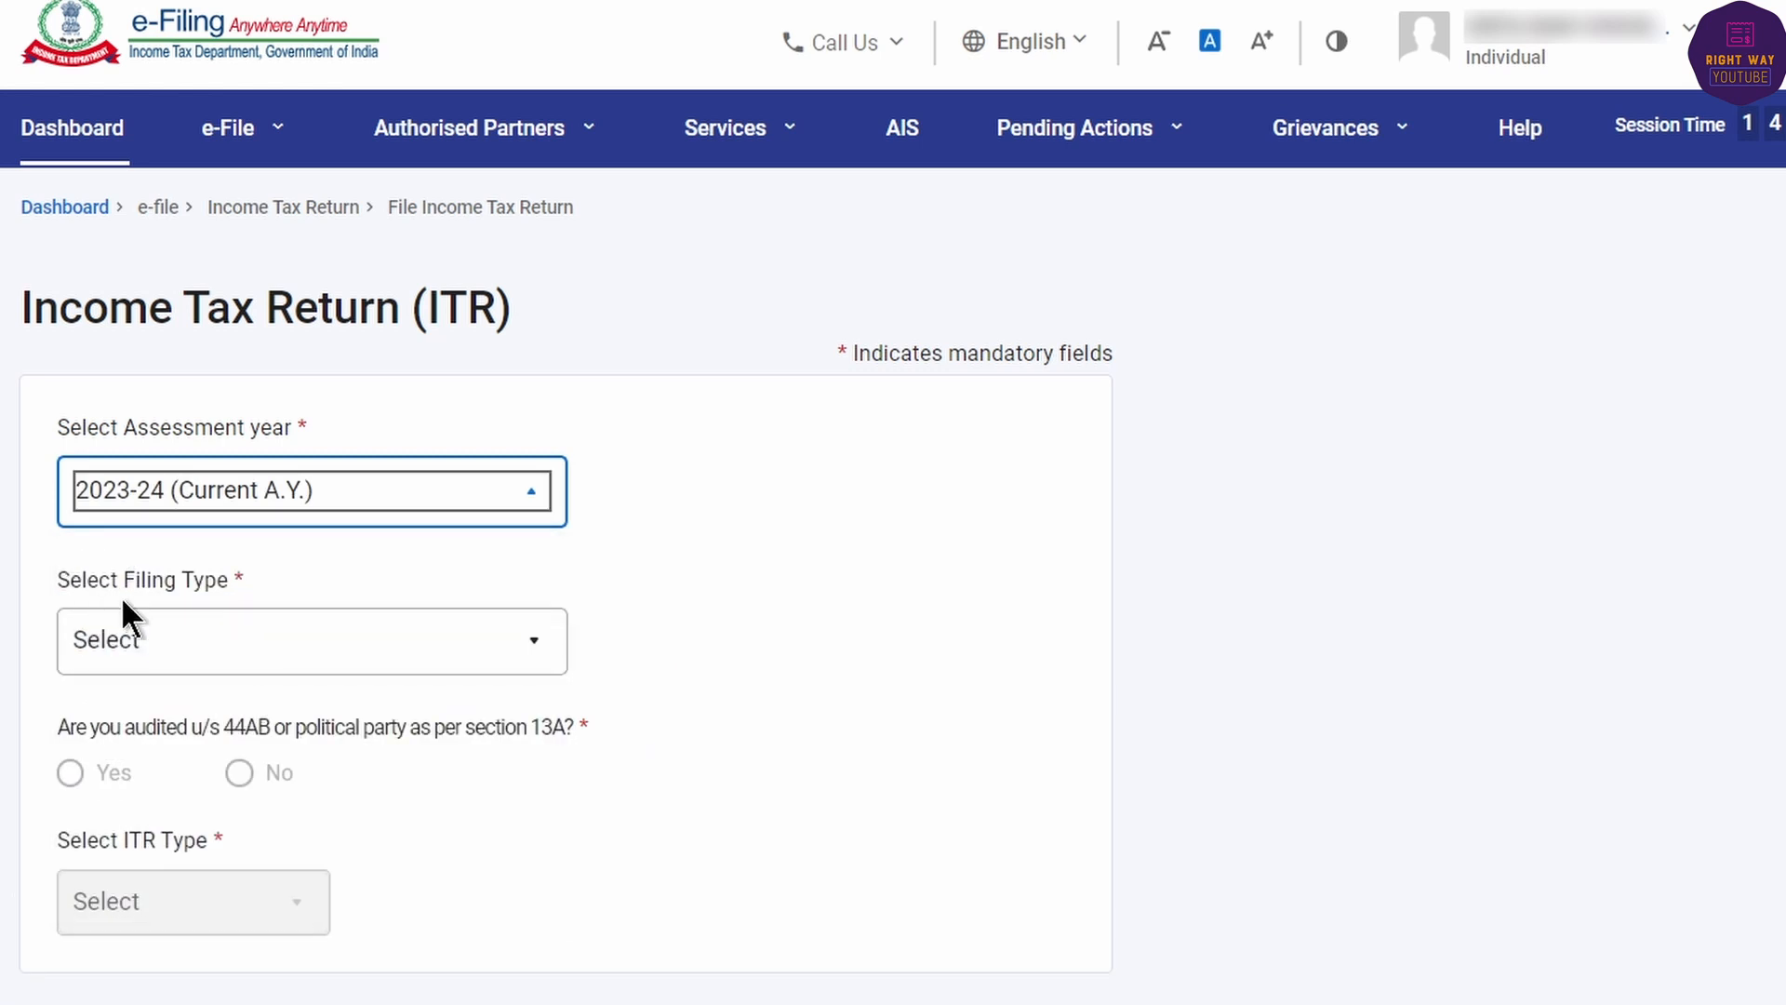
- Choose 139(8A) Updated Return, answer No to the audit question, and select ITR-4
click(230, 645)
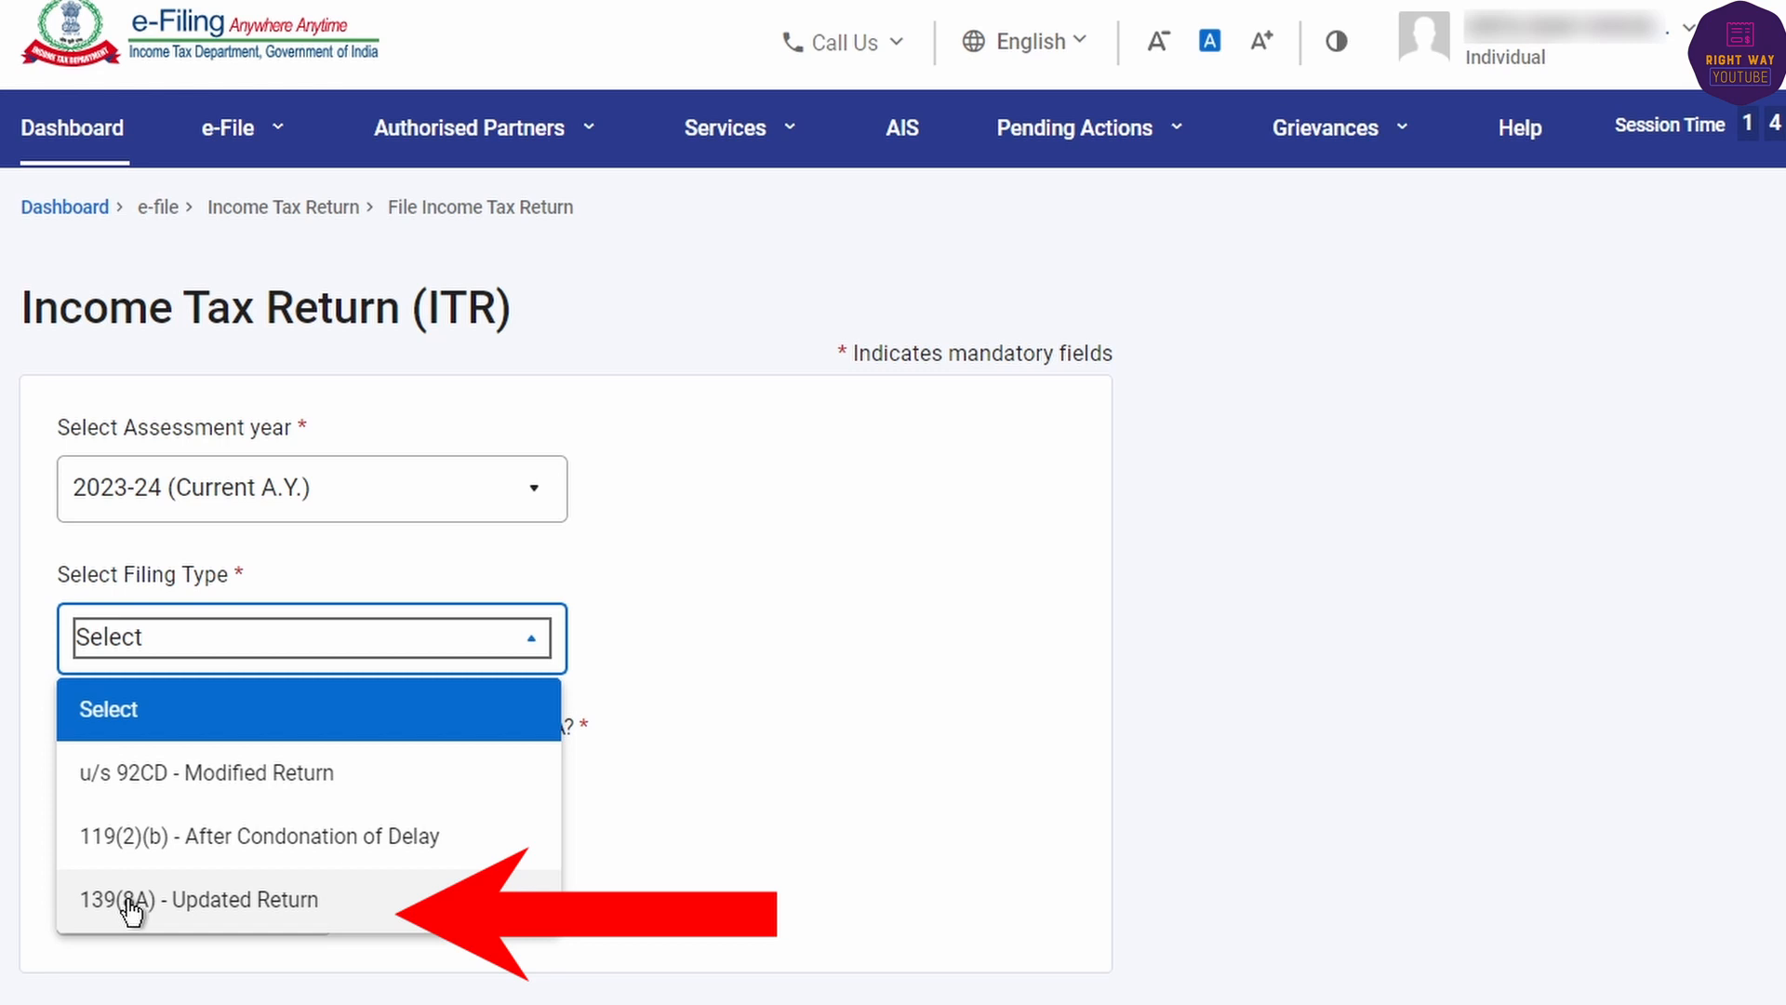
click(235, 912)
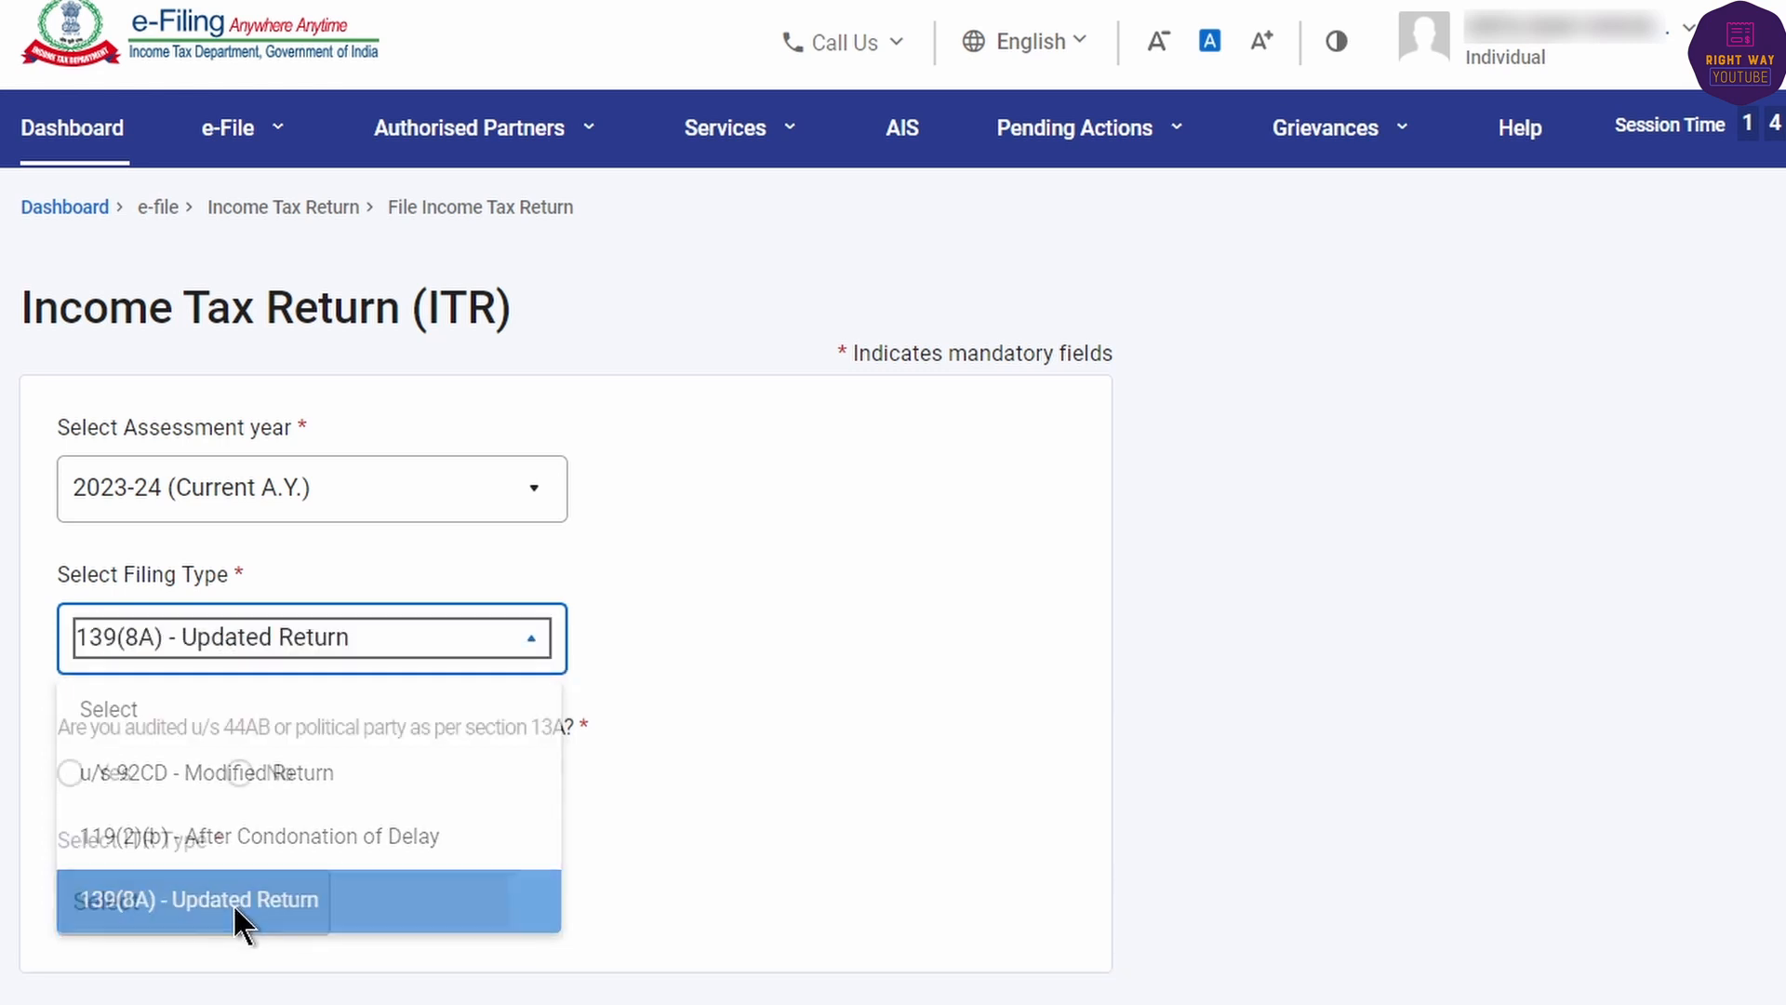
drag(74, 728, 577, 750)
click(649, 750)
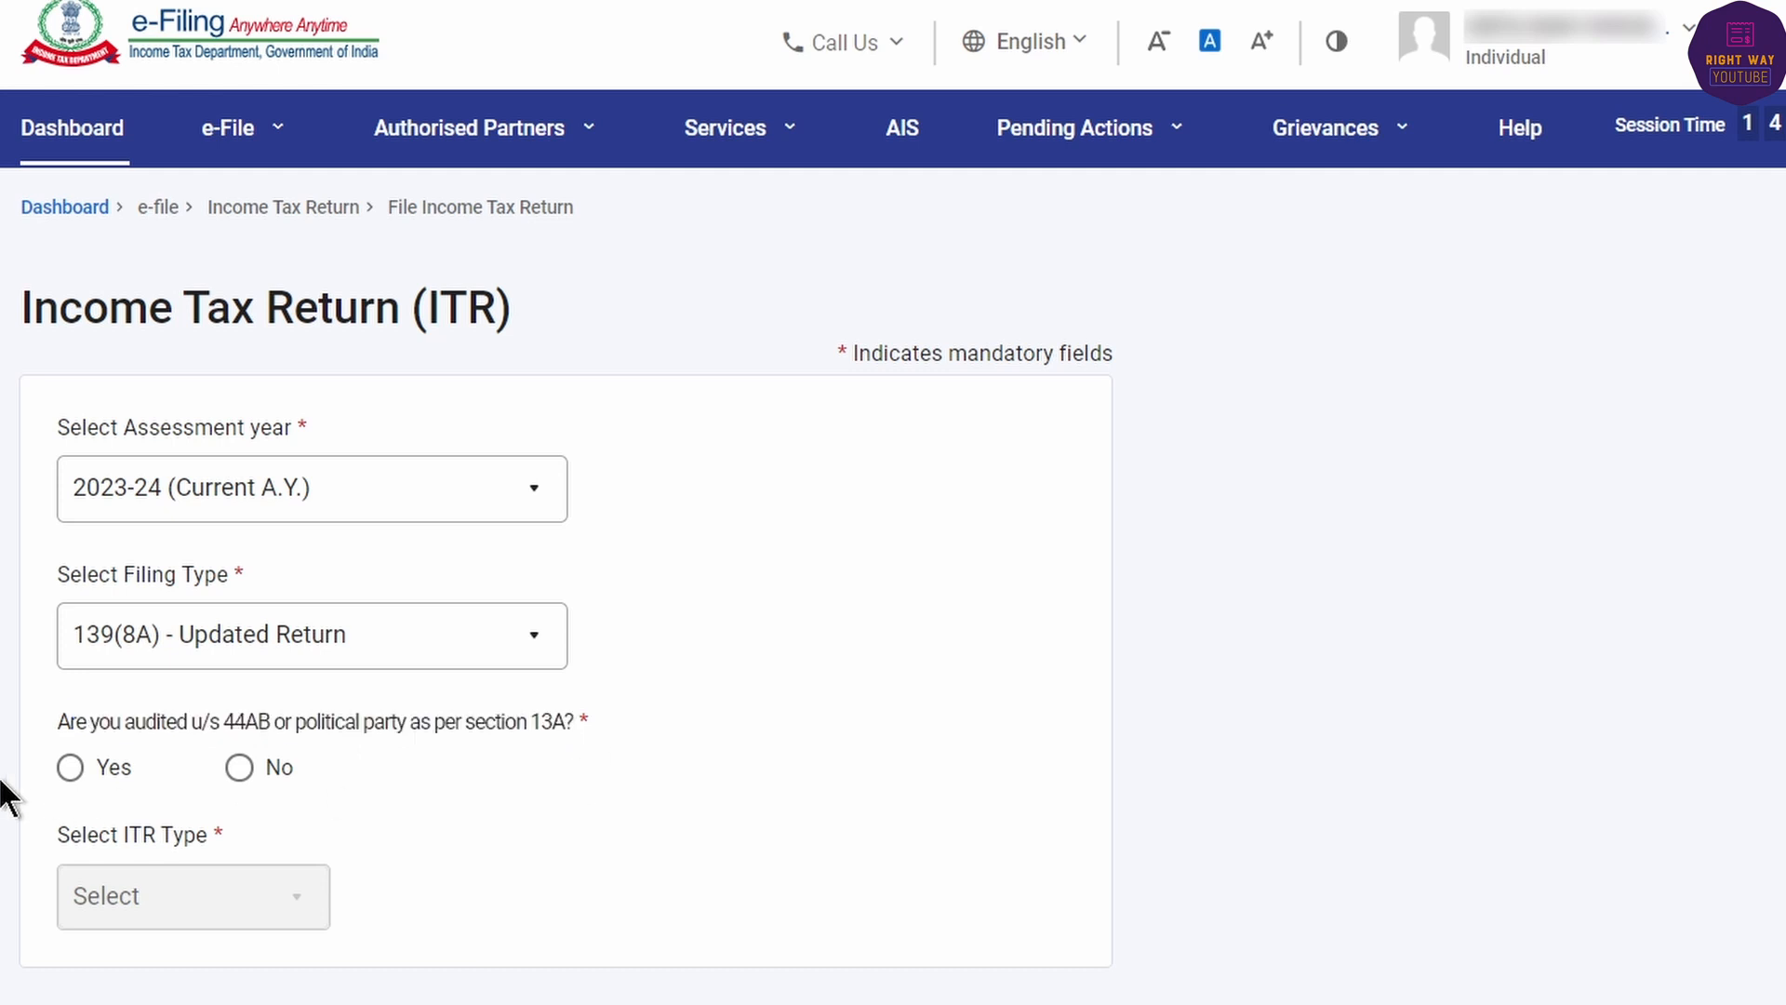
click(239, 772)
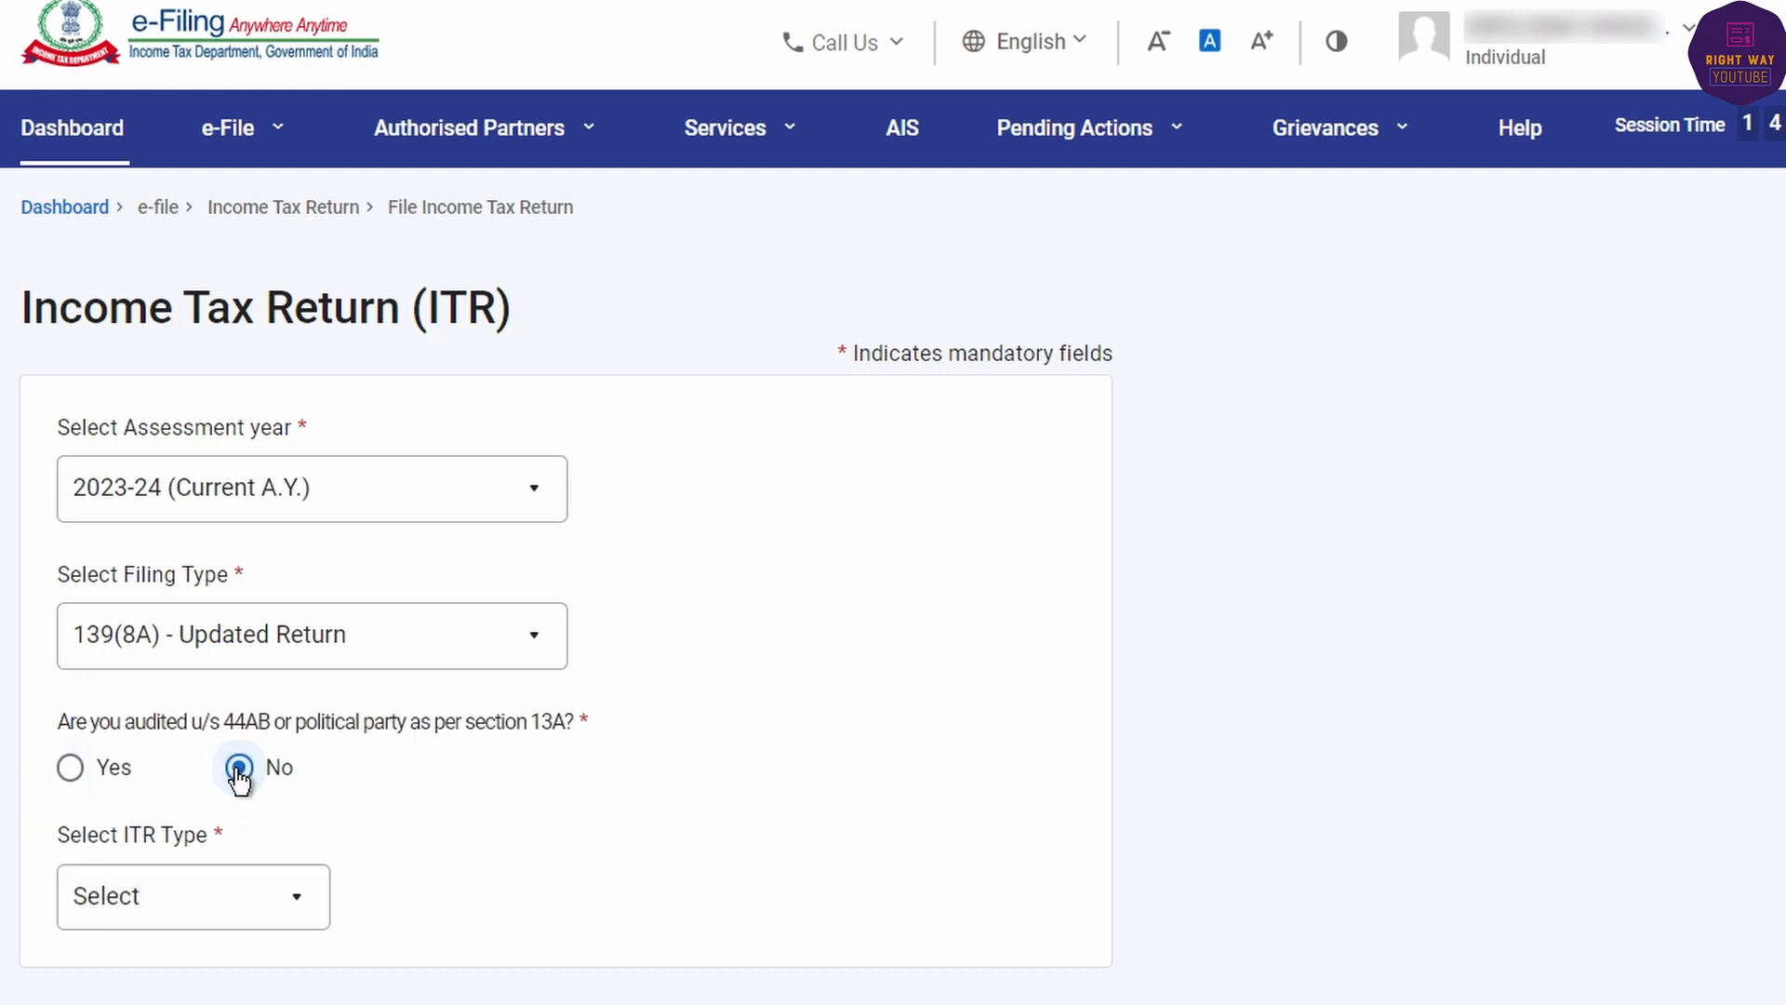
click(147, 905)
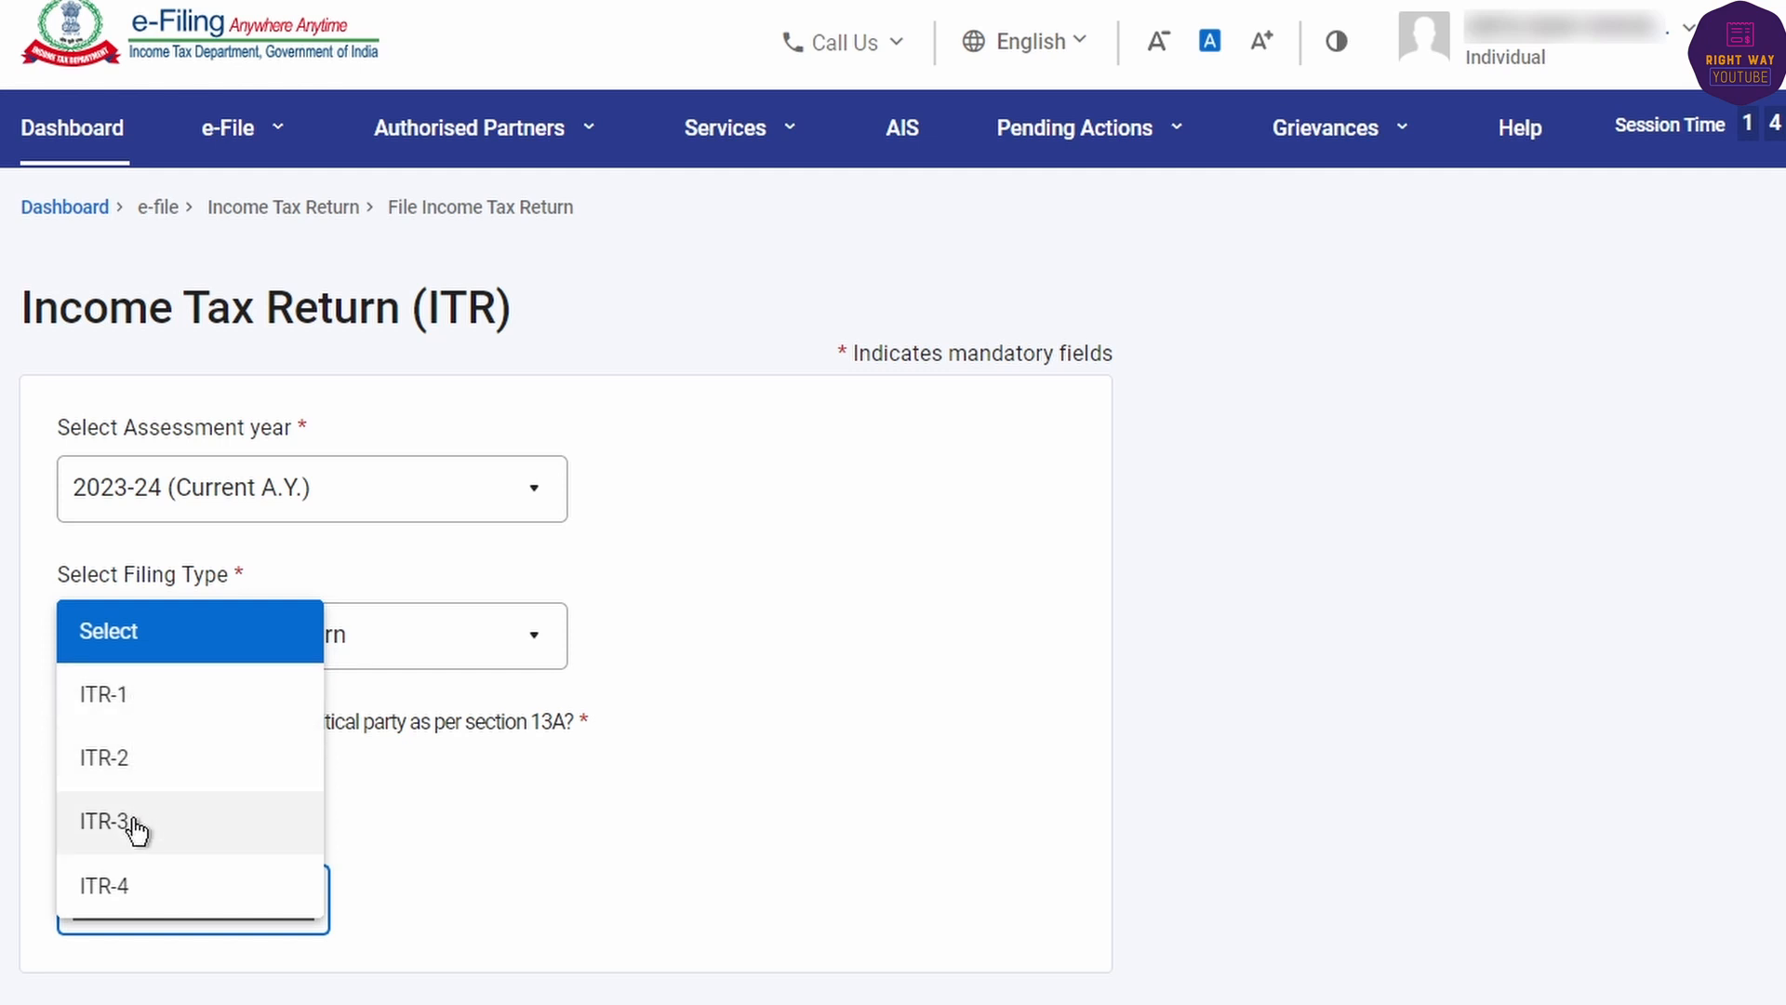
click(138, 889)
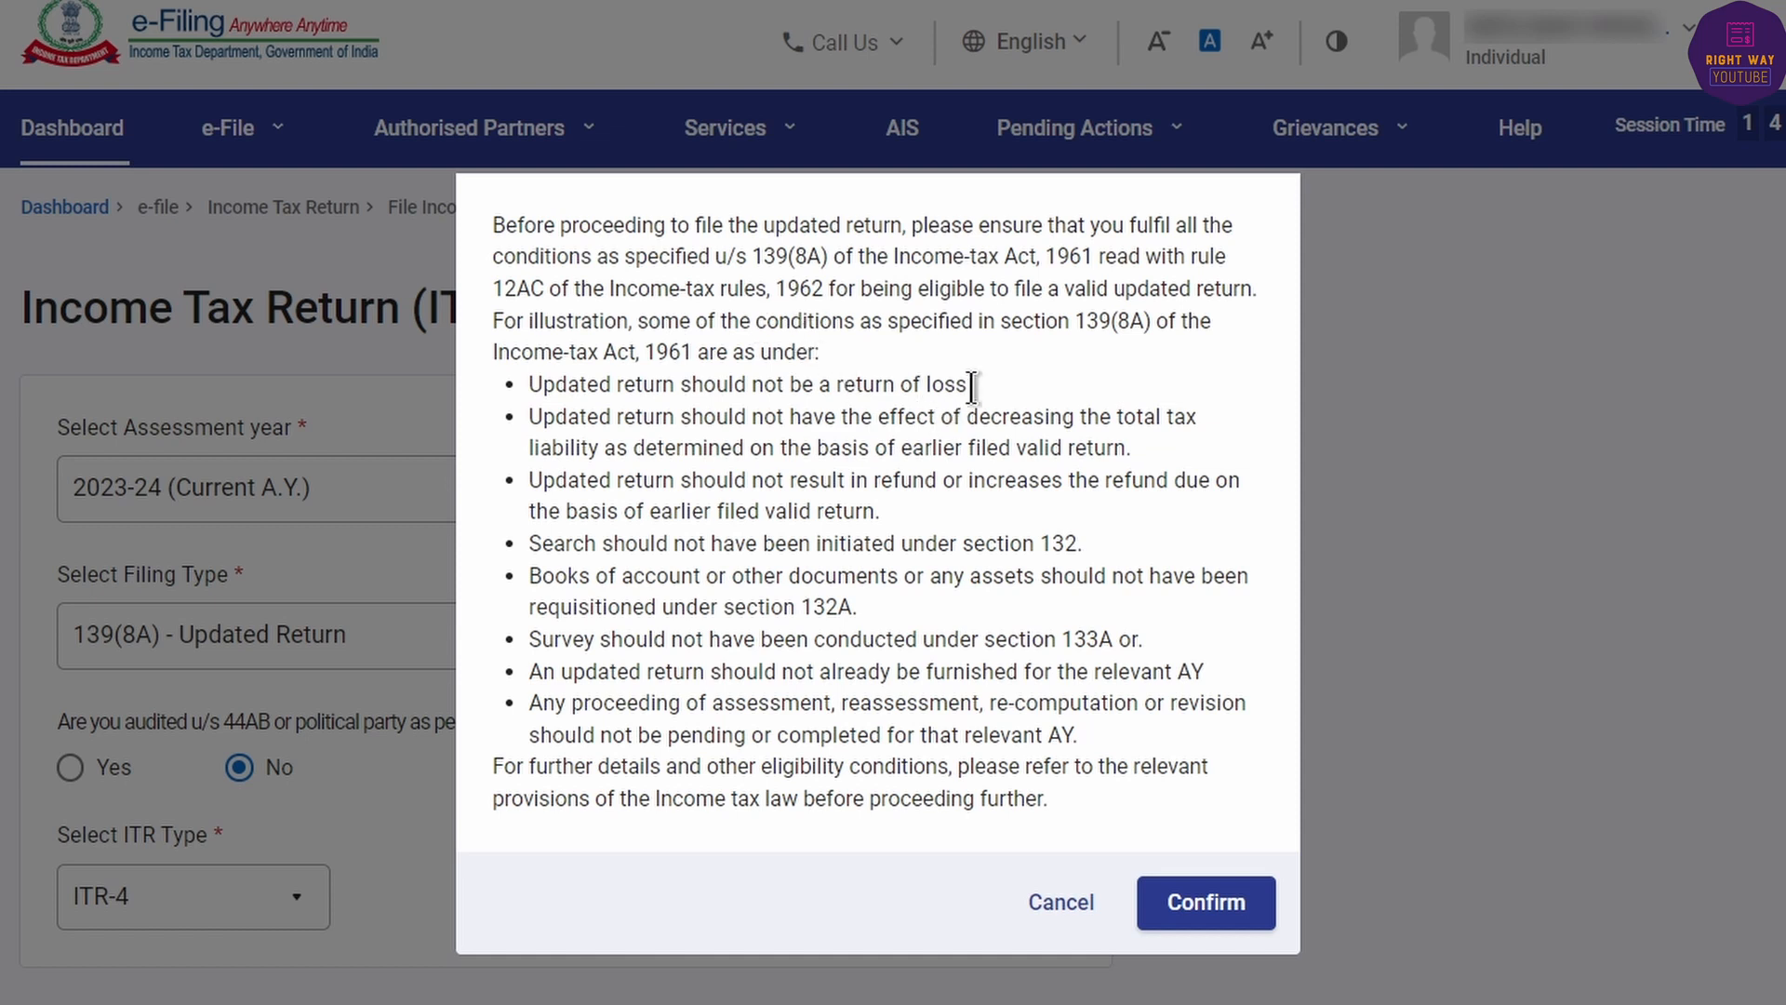
- Read the section 139(8A) eligibility conditions and confirm them
drag(974, 385, 808, 379)
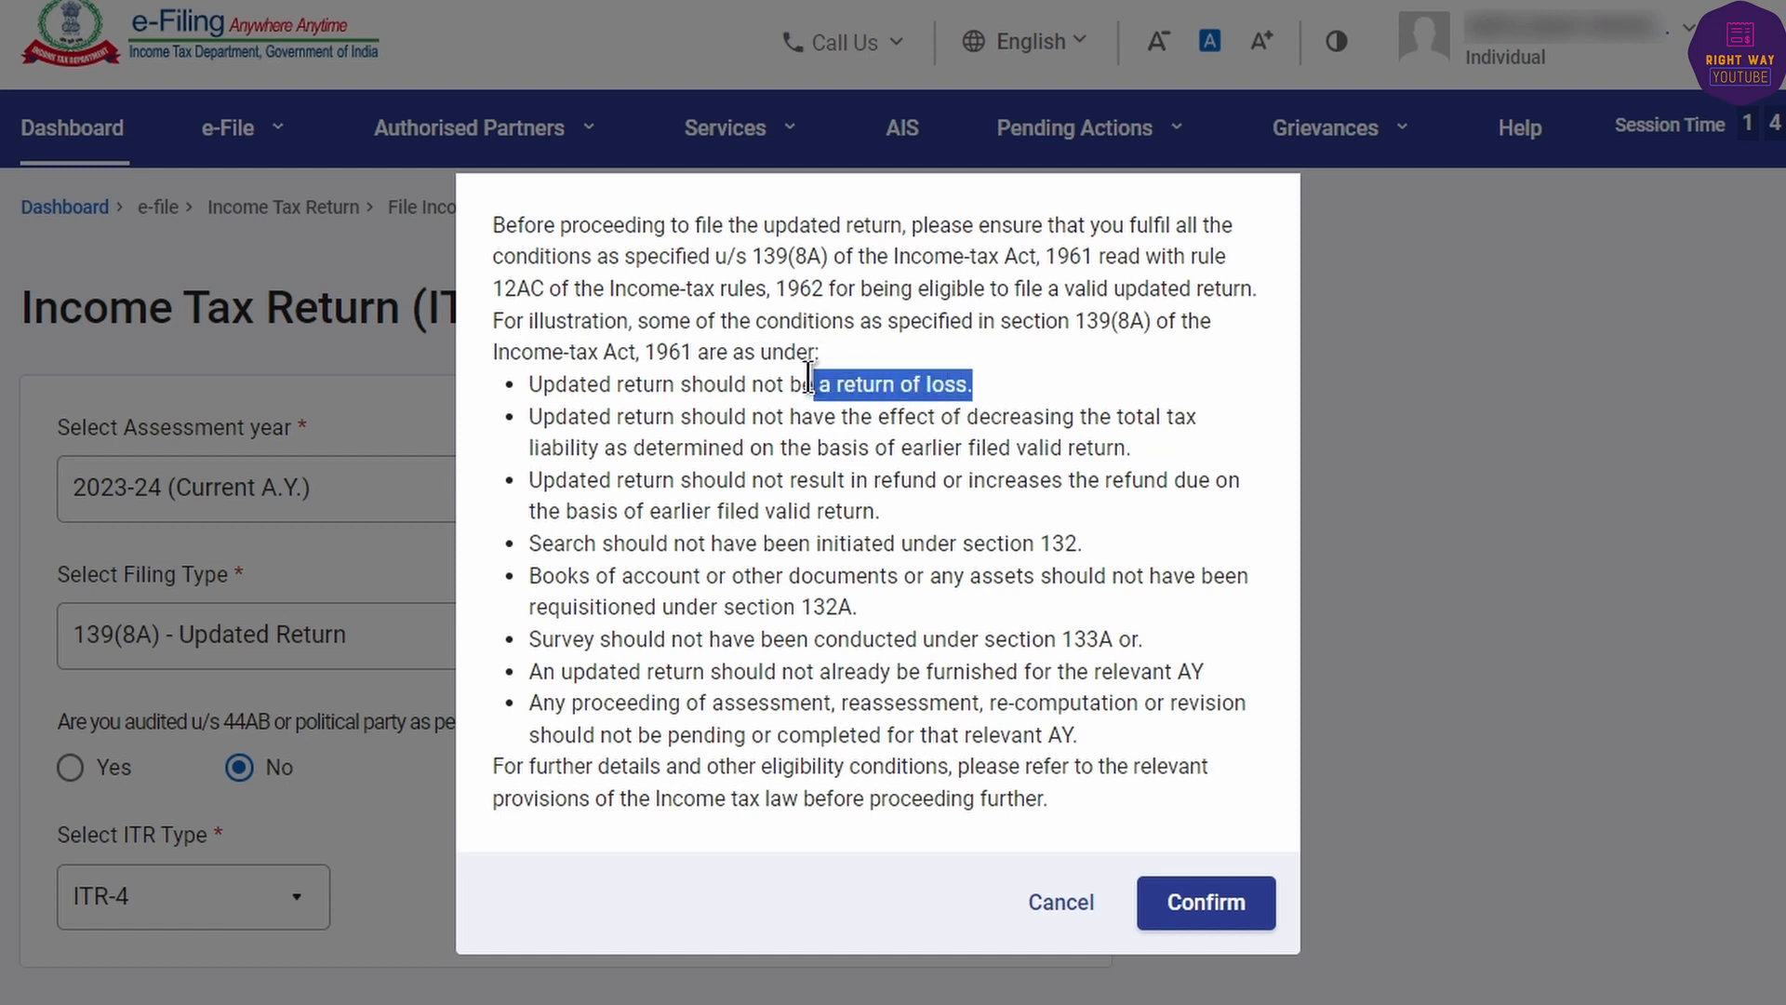
drag(1198, 418, 835, 420)
drag(1134, 468, 699, 455)
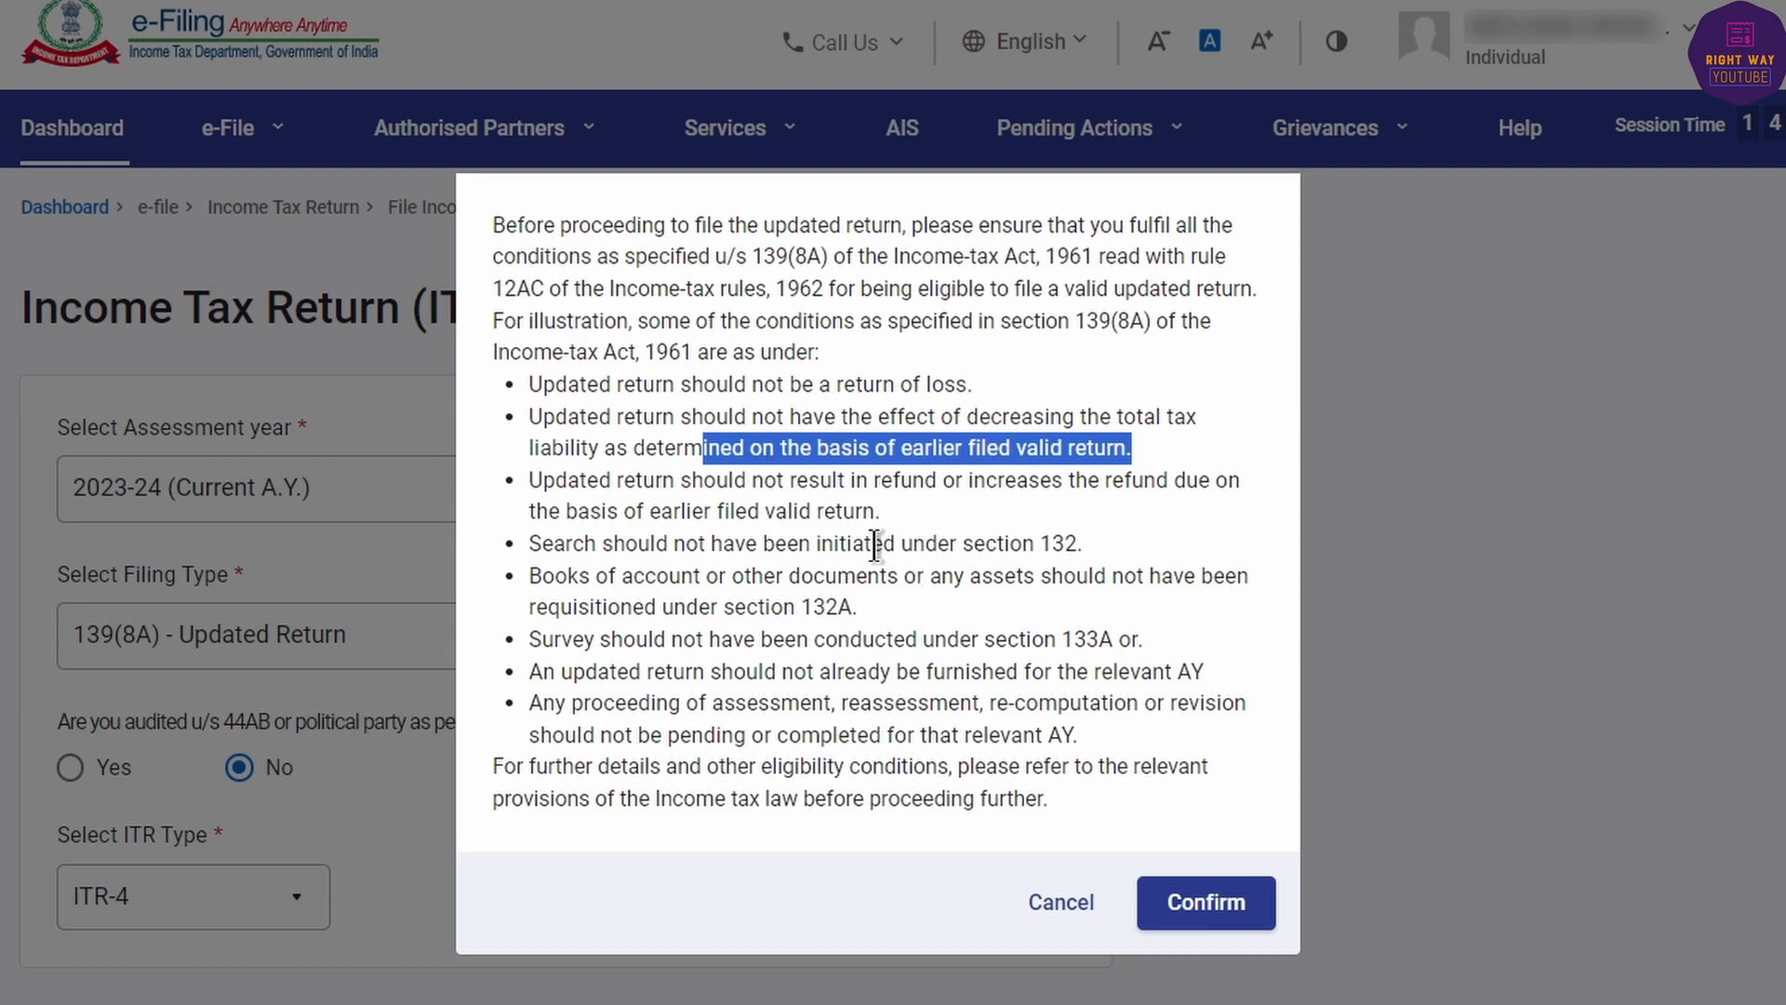
click(936, 505)
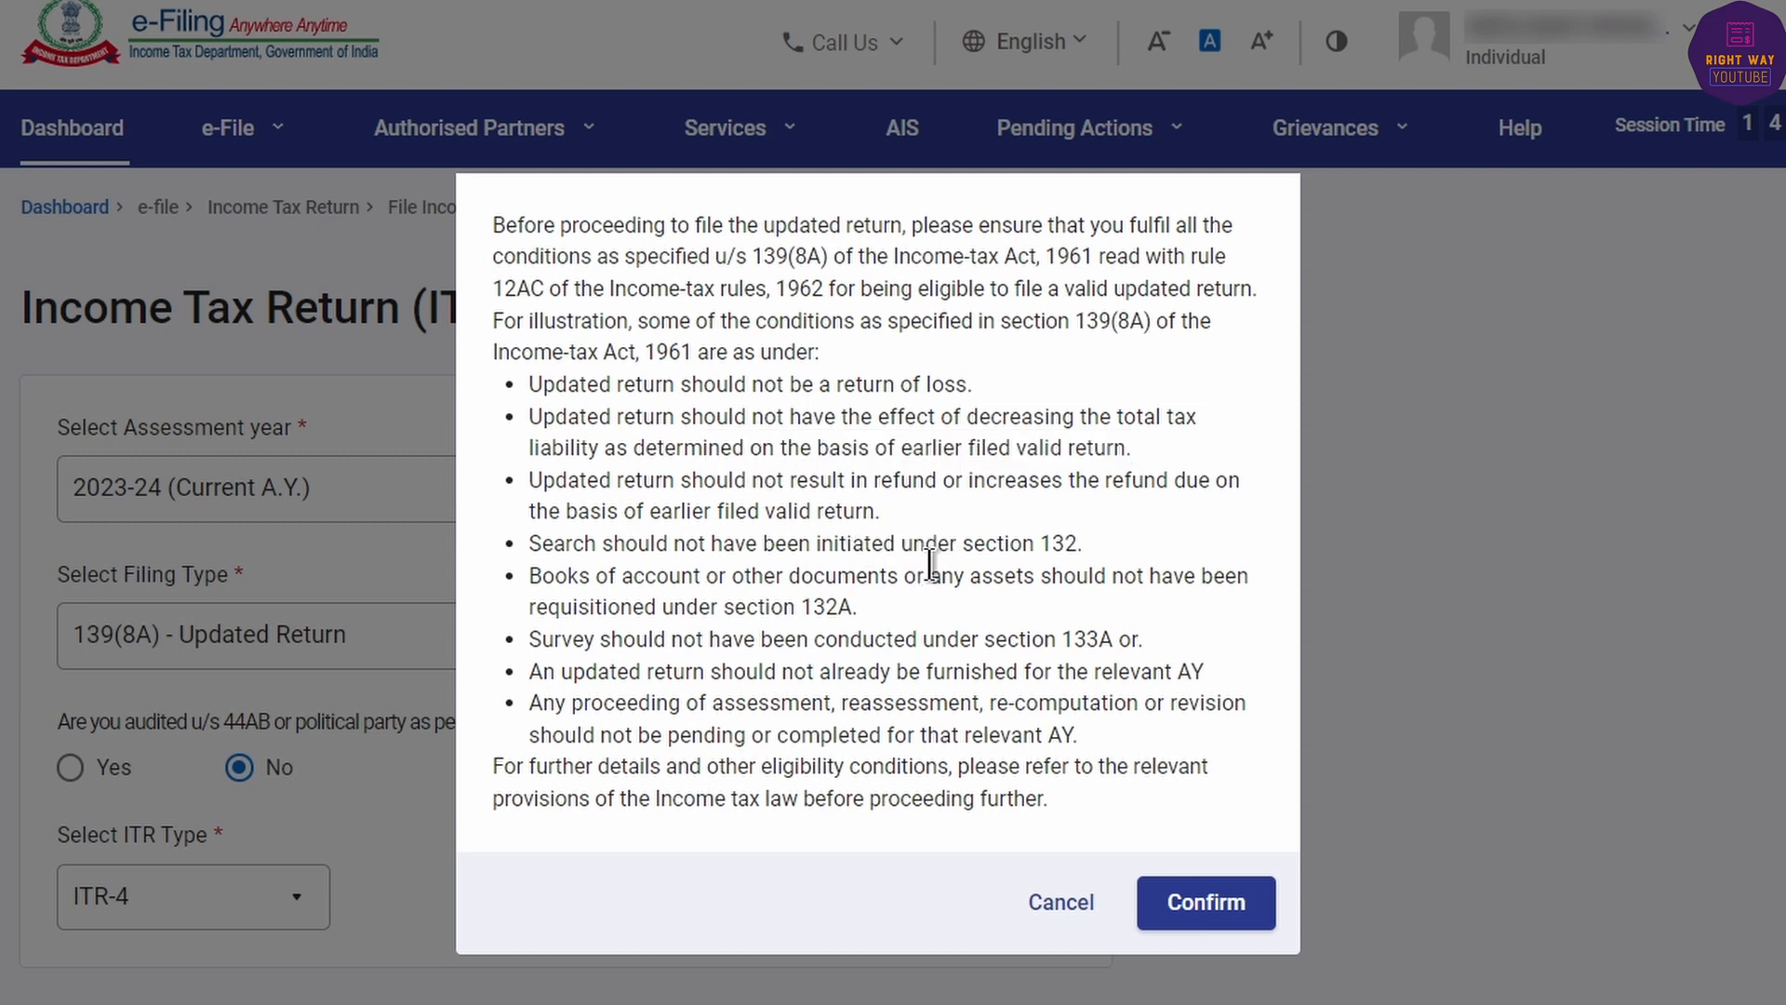
click(1206, 908)
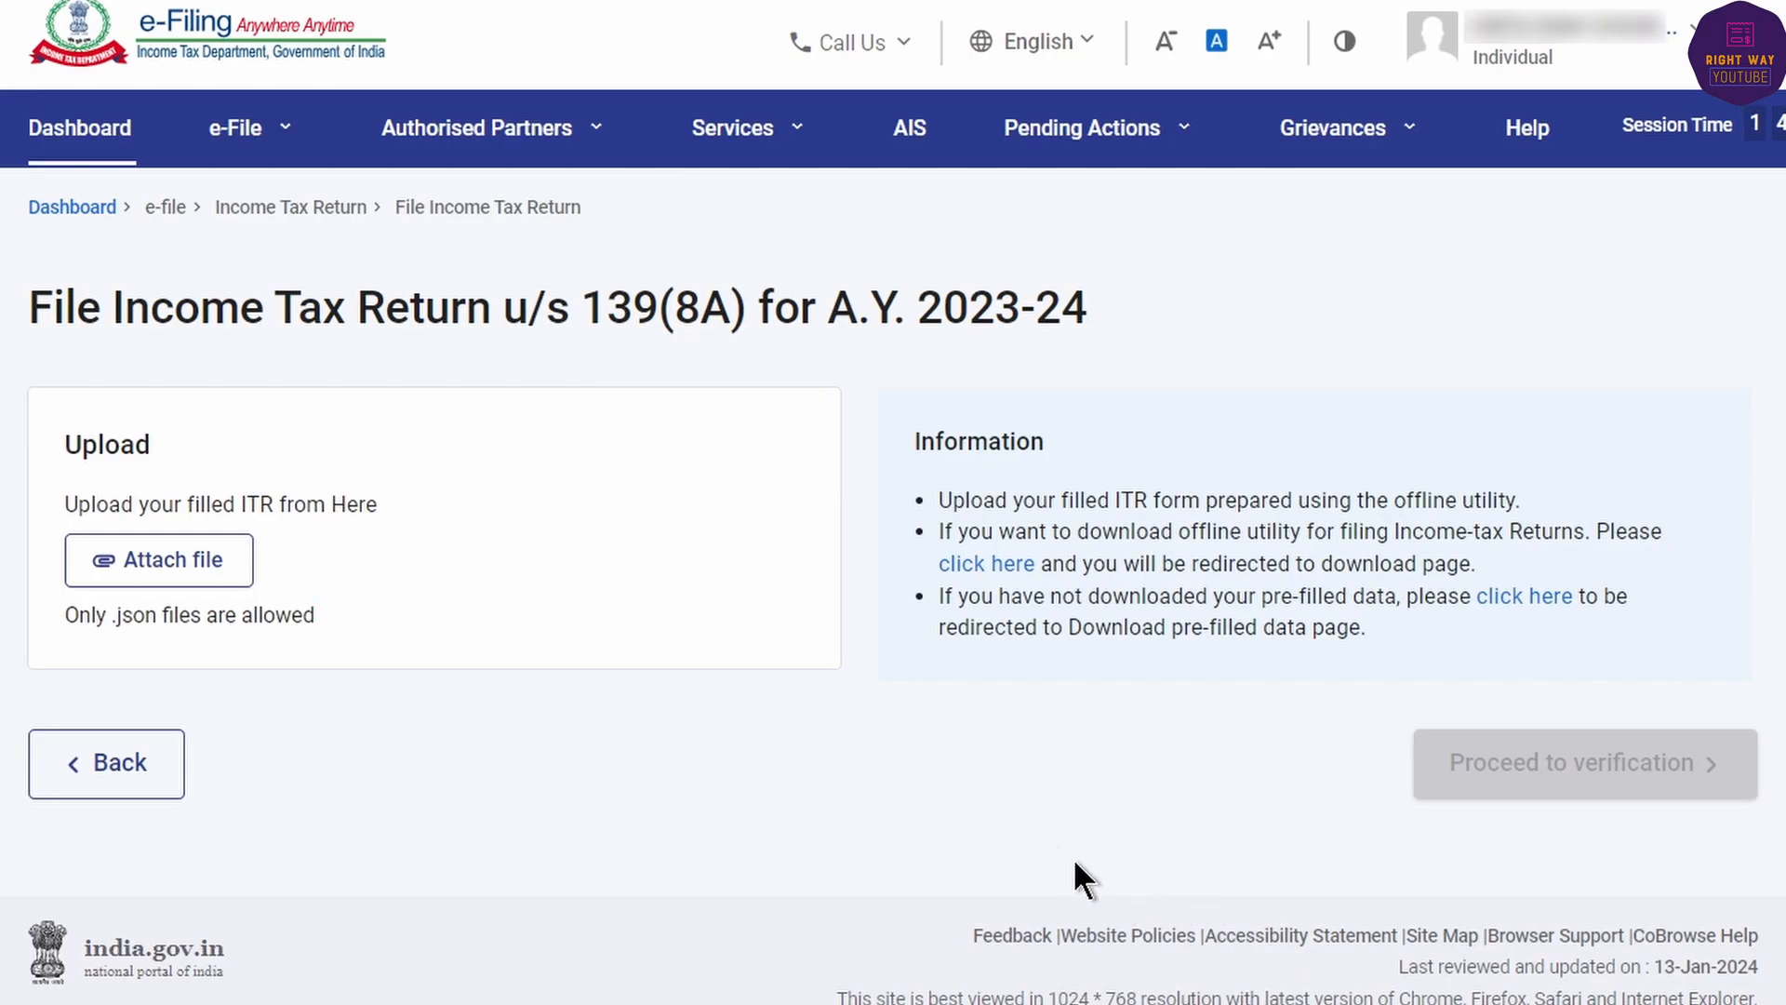
- Upload the ITR-4 JSON file and review its Defect A rejection
click(96, 565)
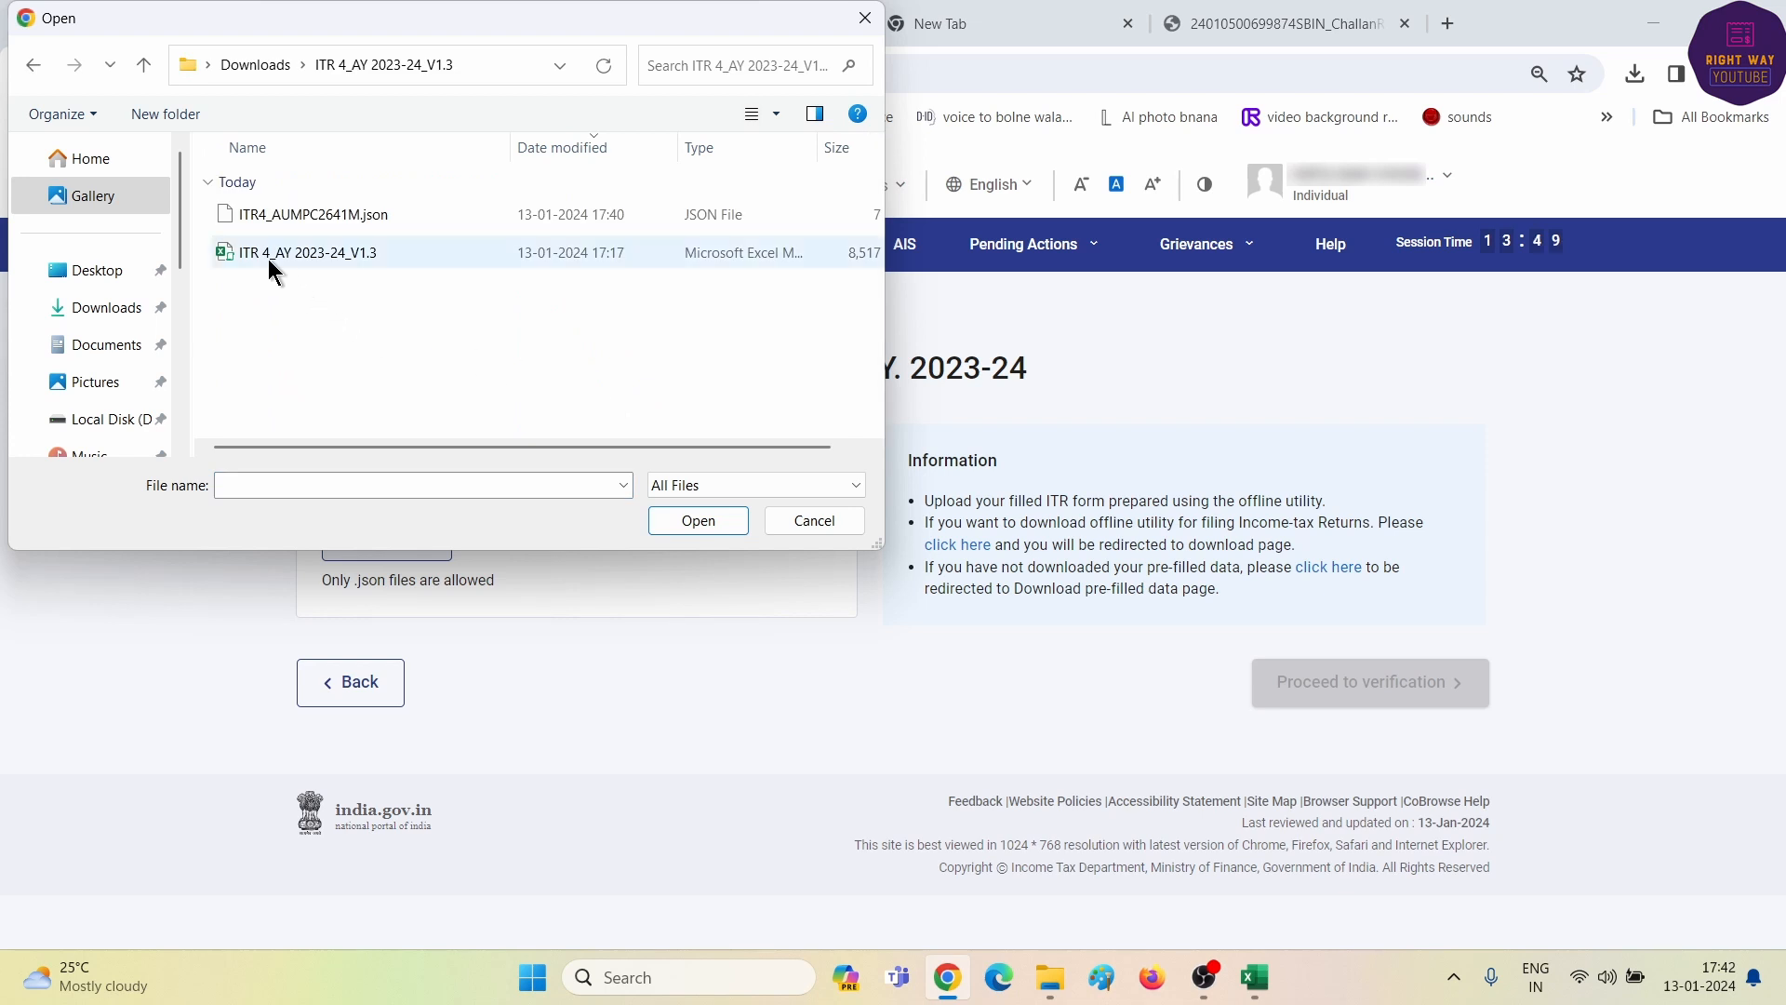
click(311, 214)
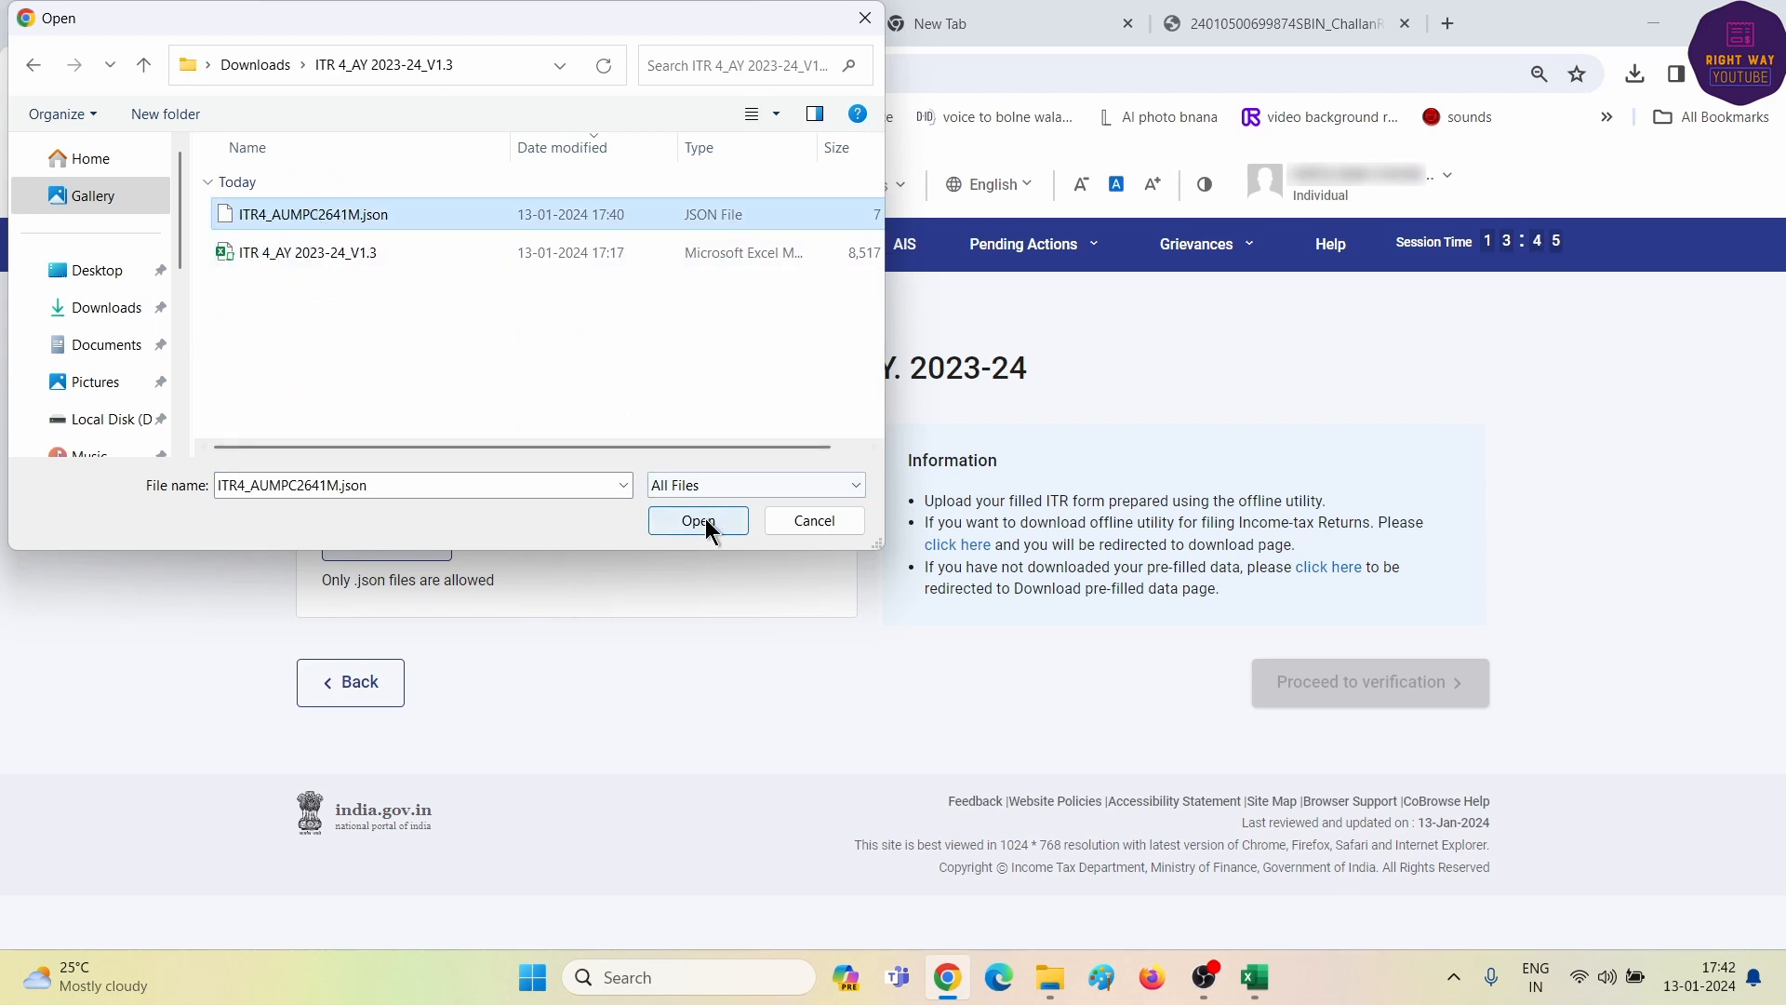
click(699, 521)
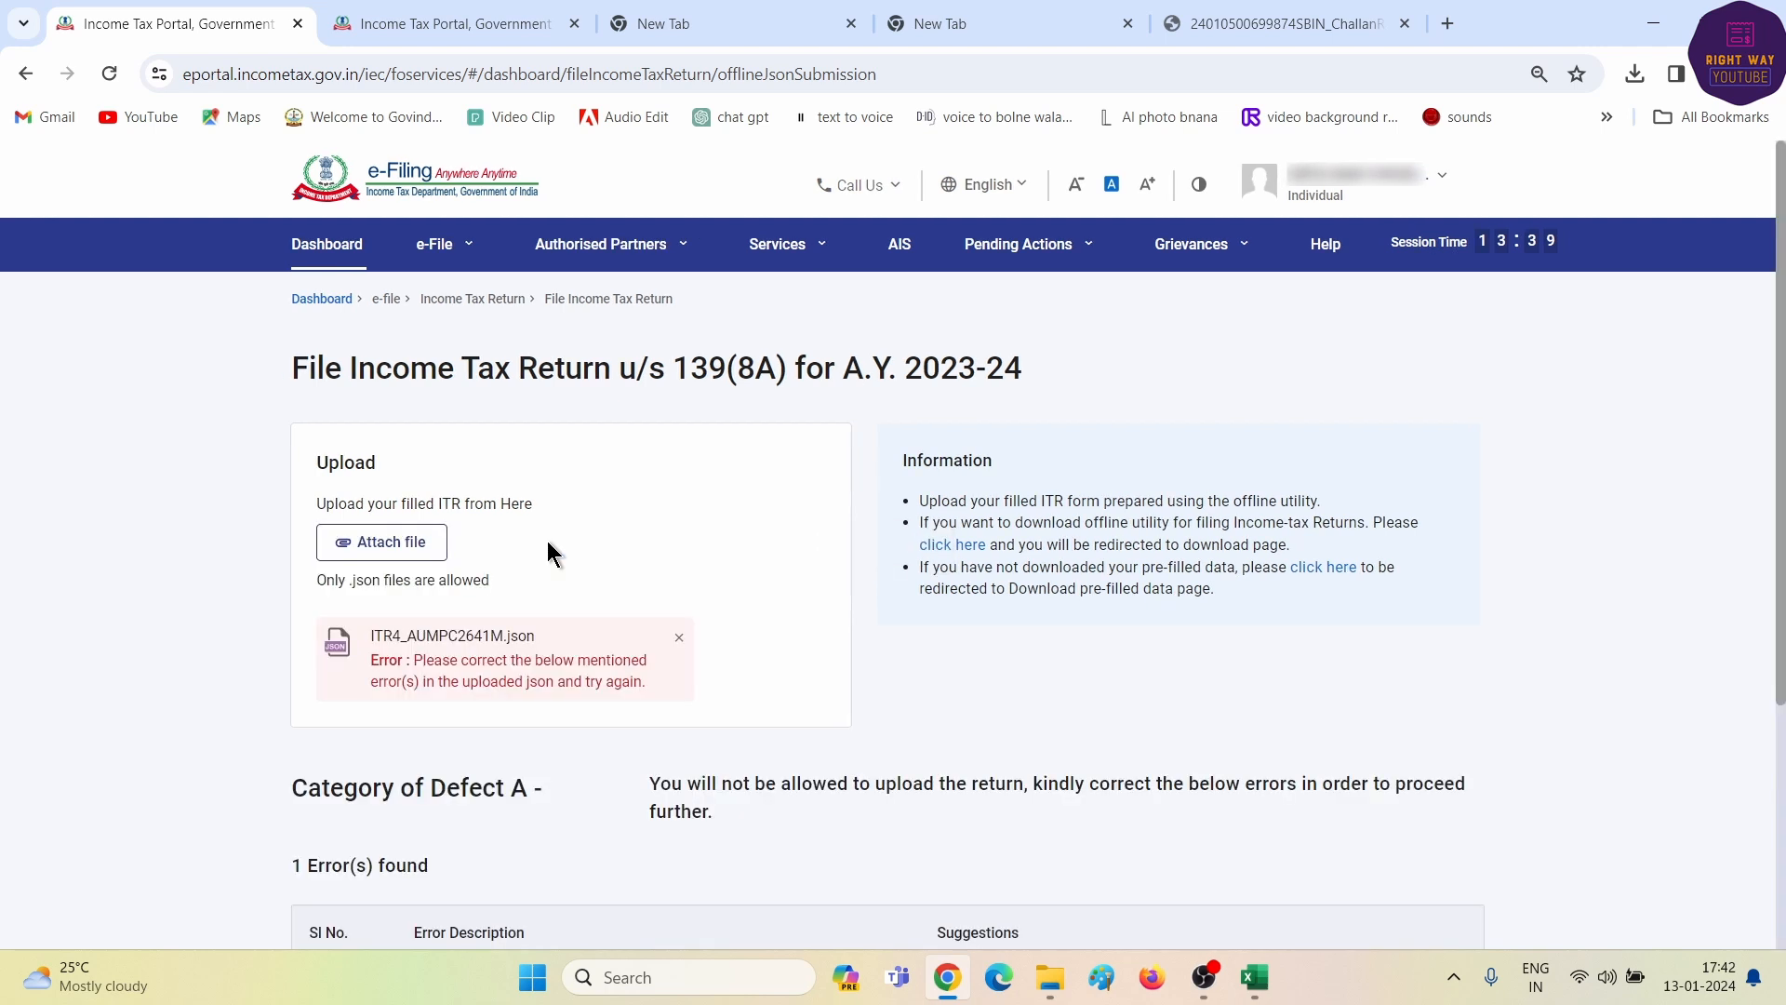
scroll(753, 577, down, 4)
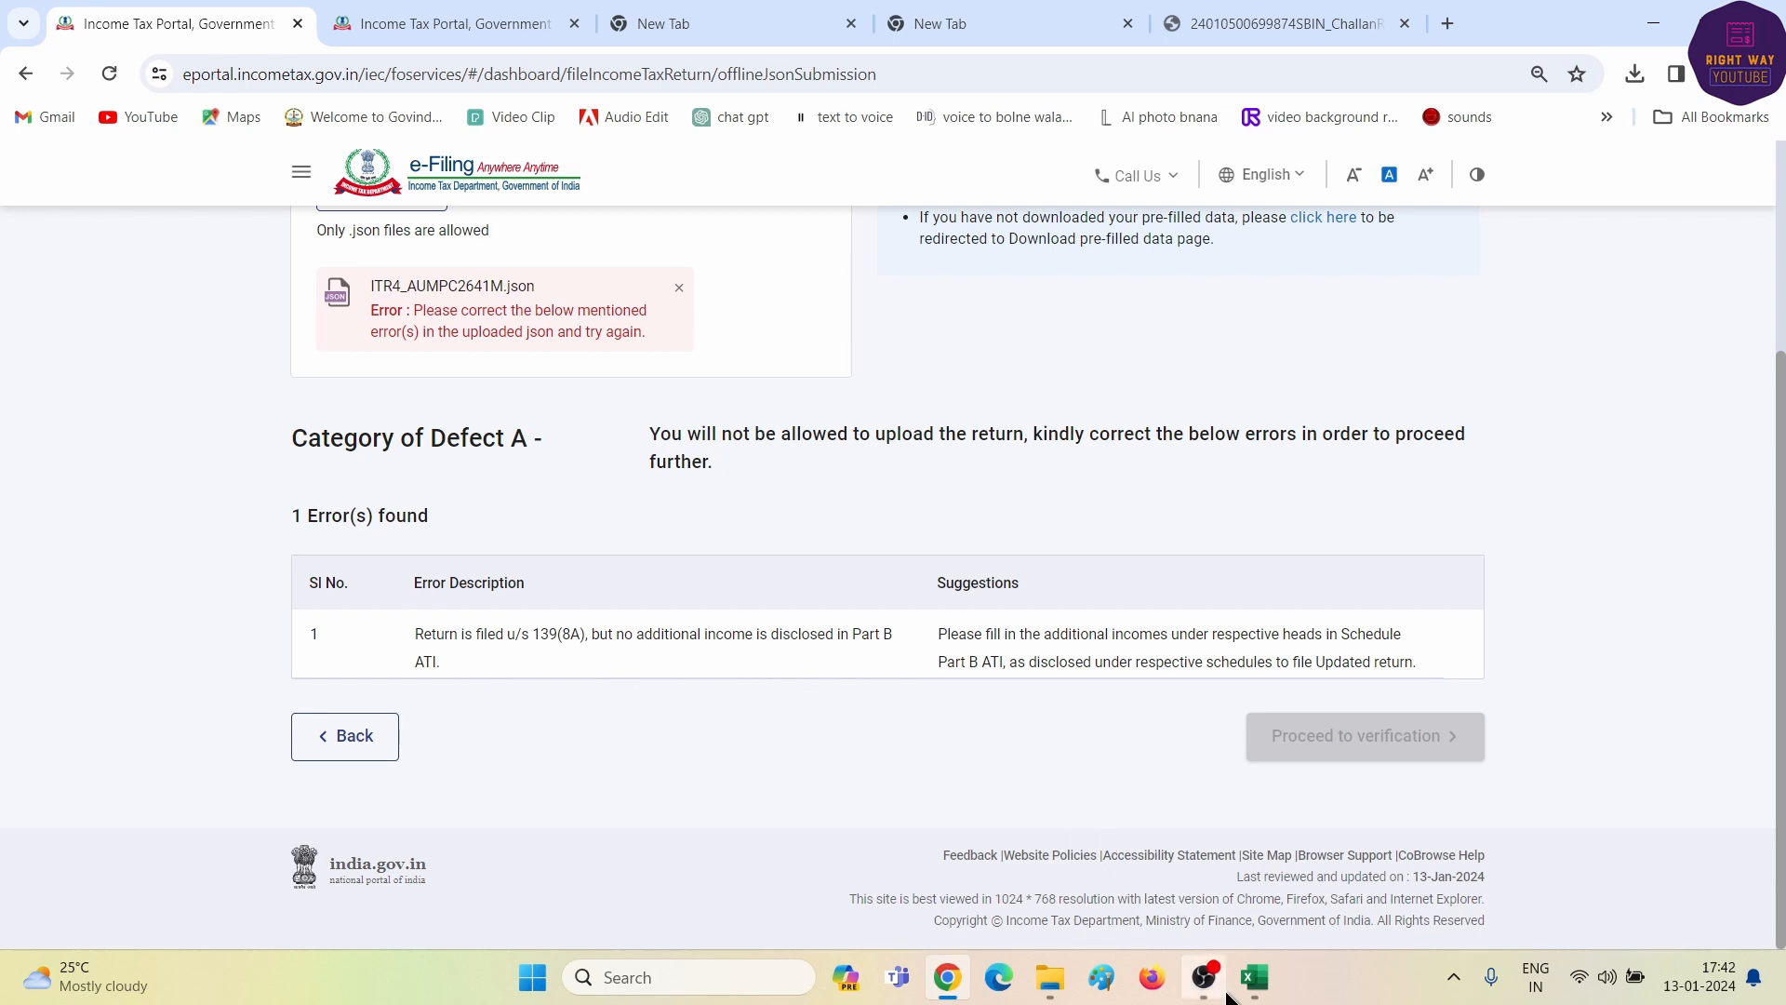
click(1252, 977)
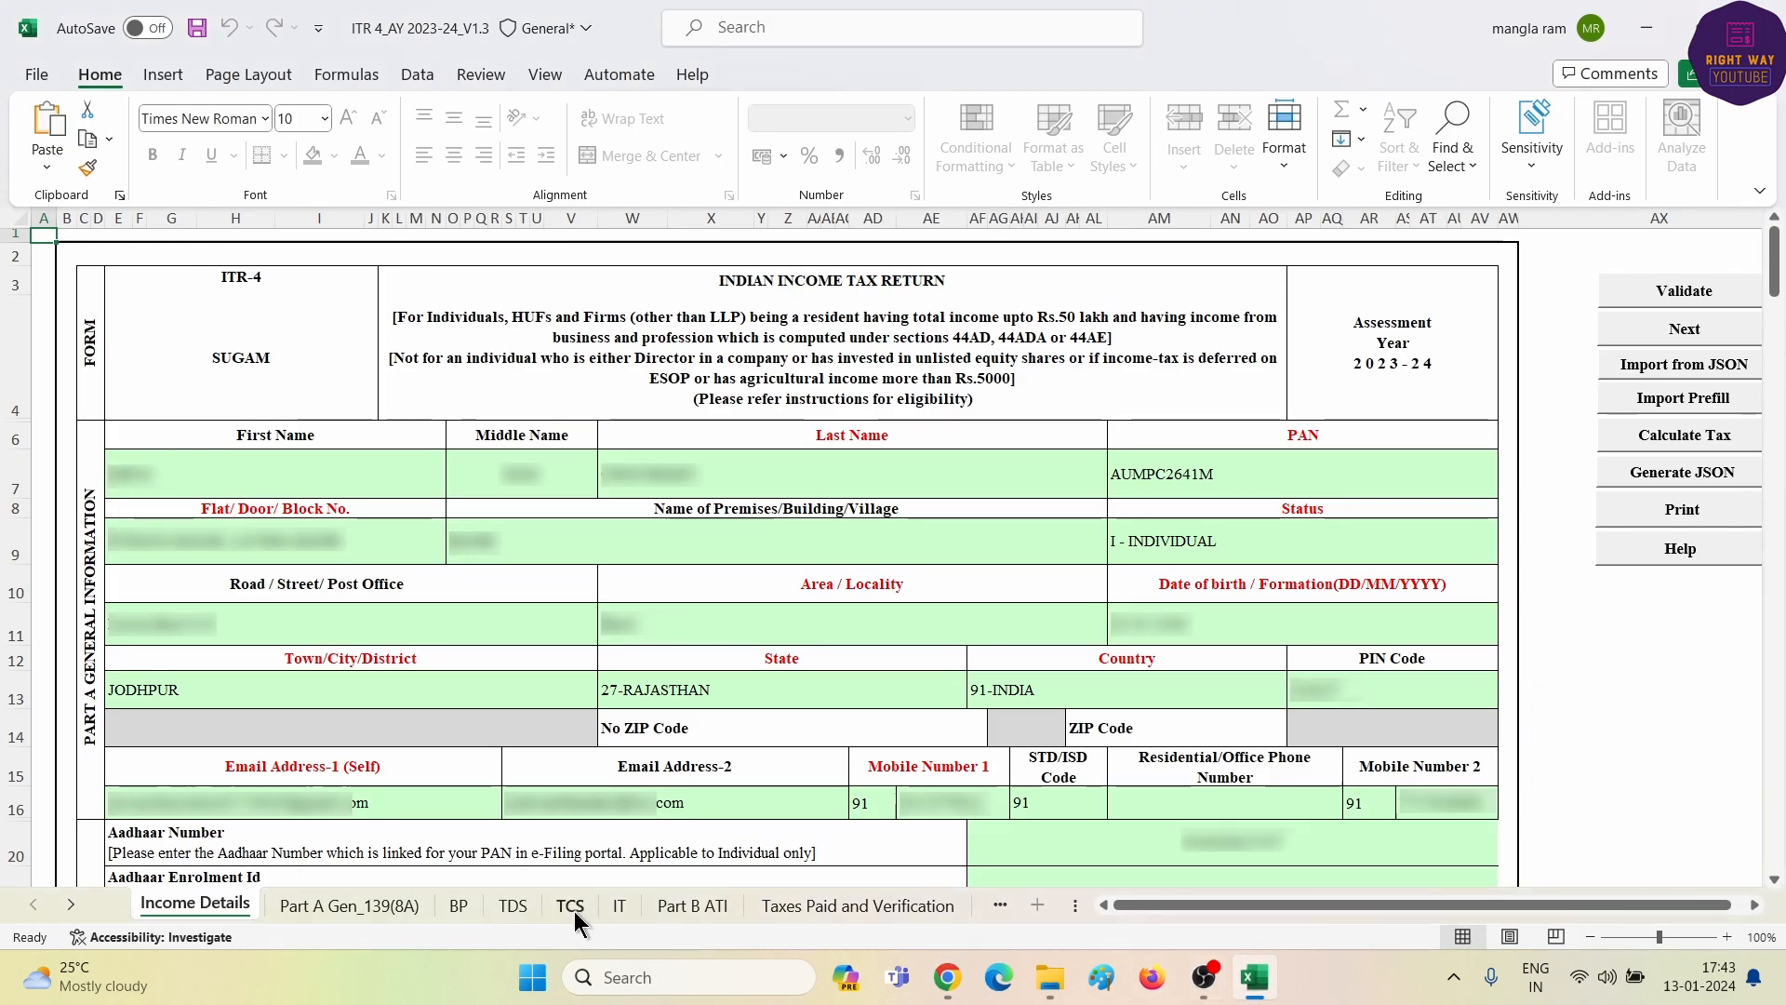
- Enter 450000 business or profession income in Part B ATI and validate the sheet
click(687, 906)
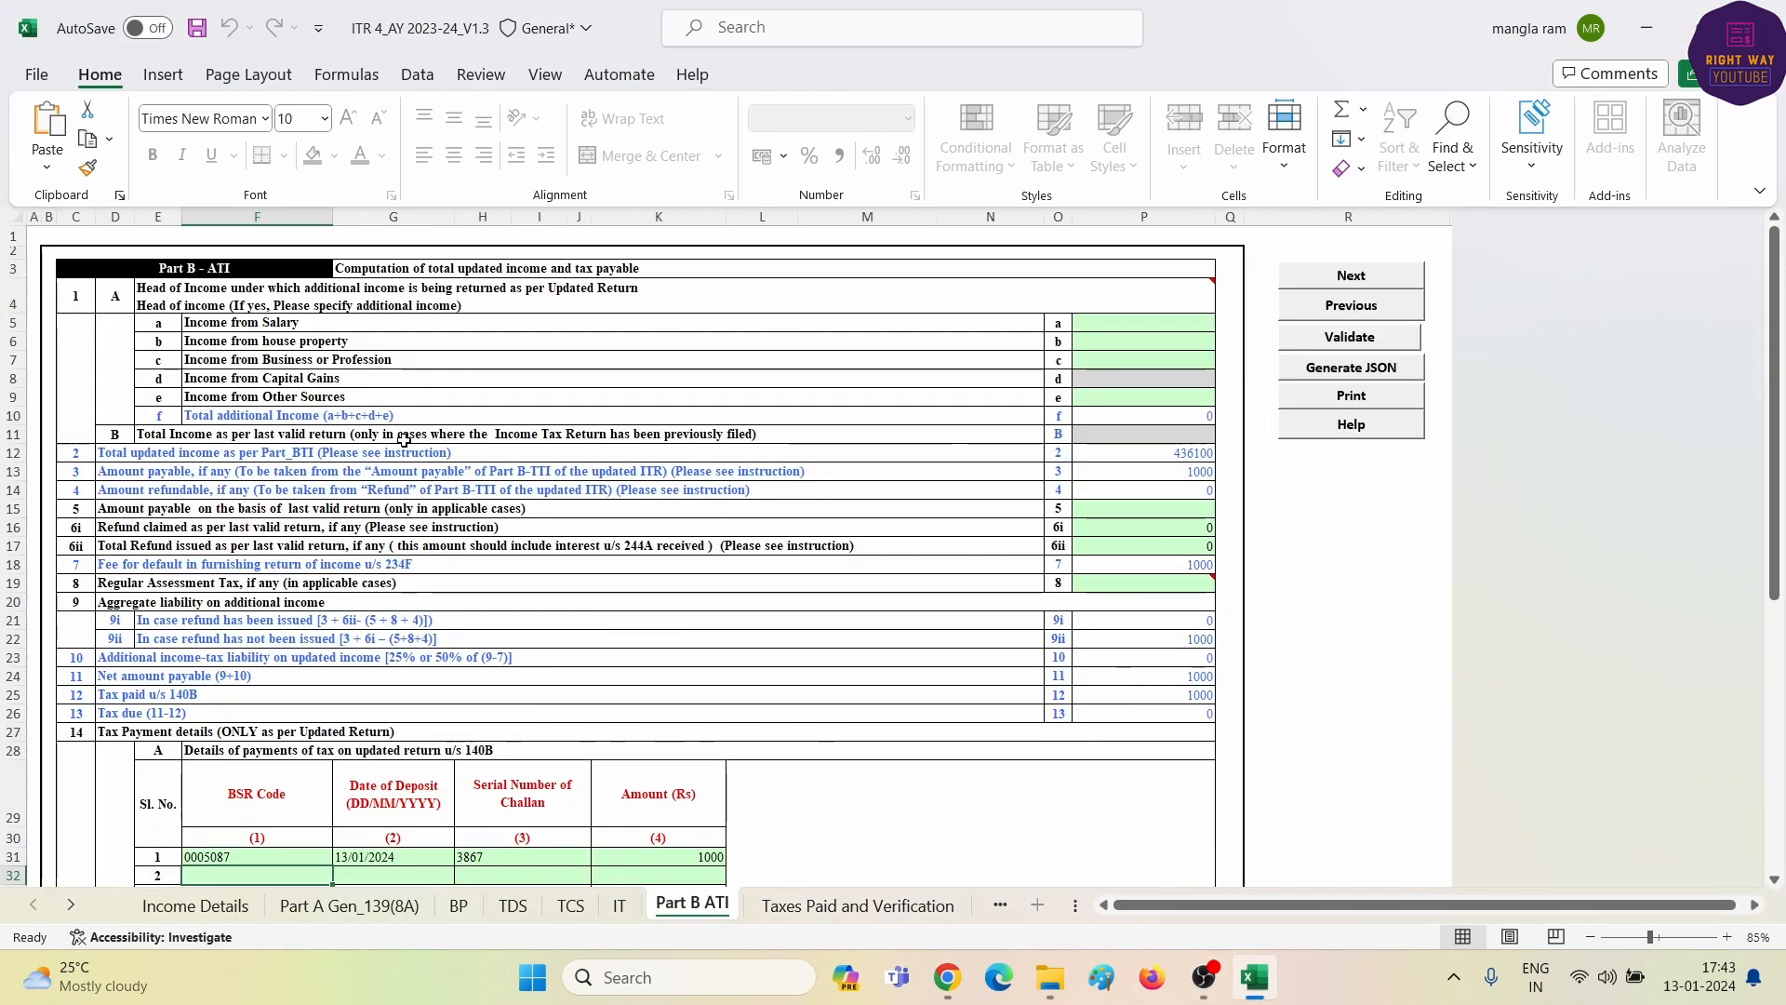
click(1152, 324)
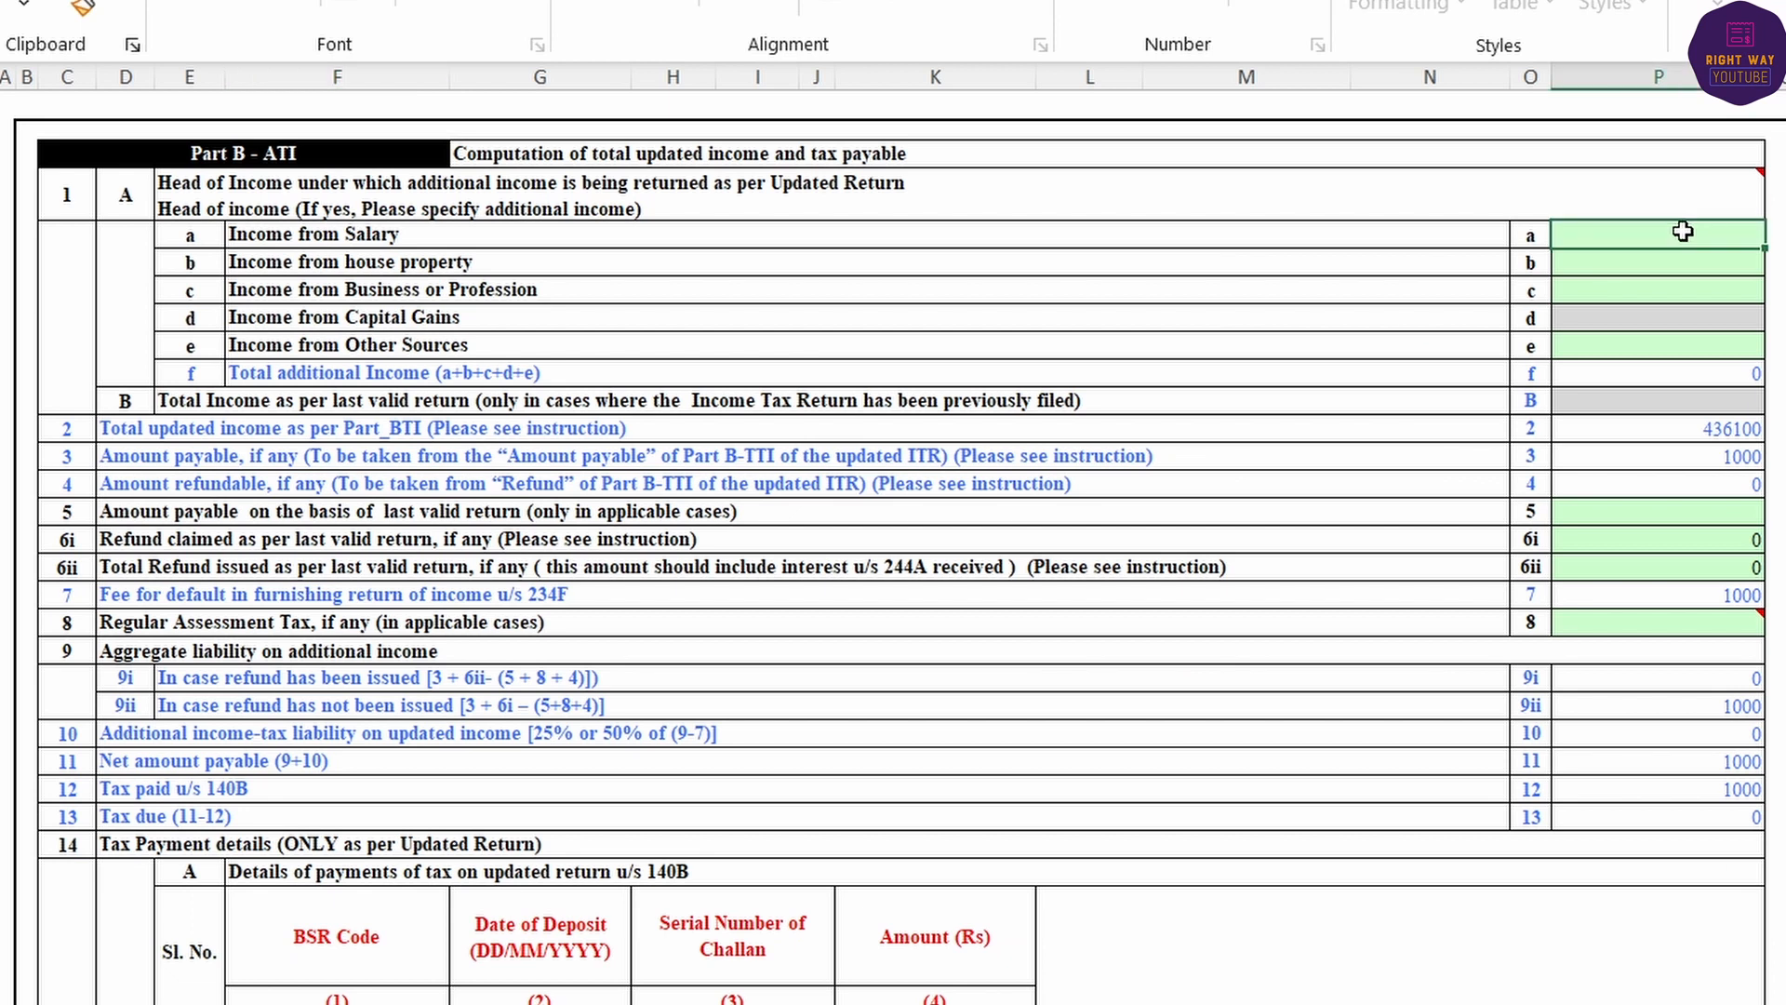
key(Down)
key(Down)
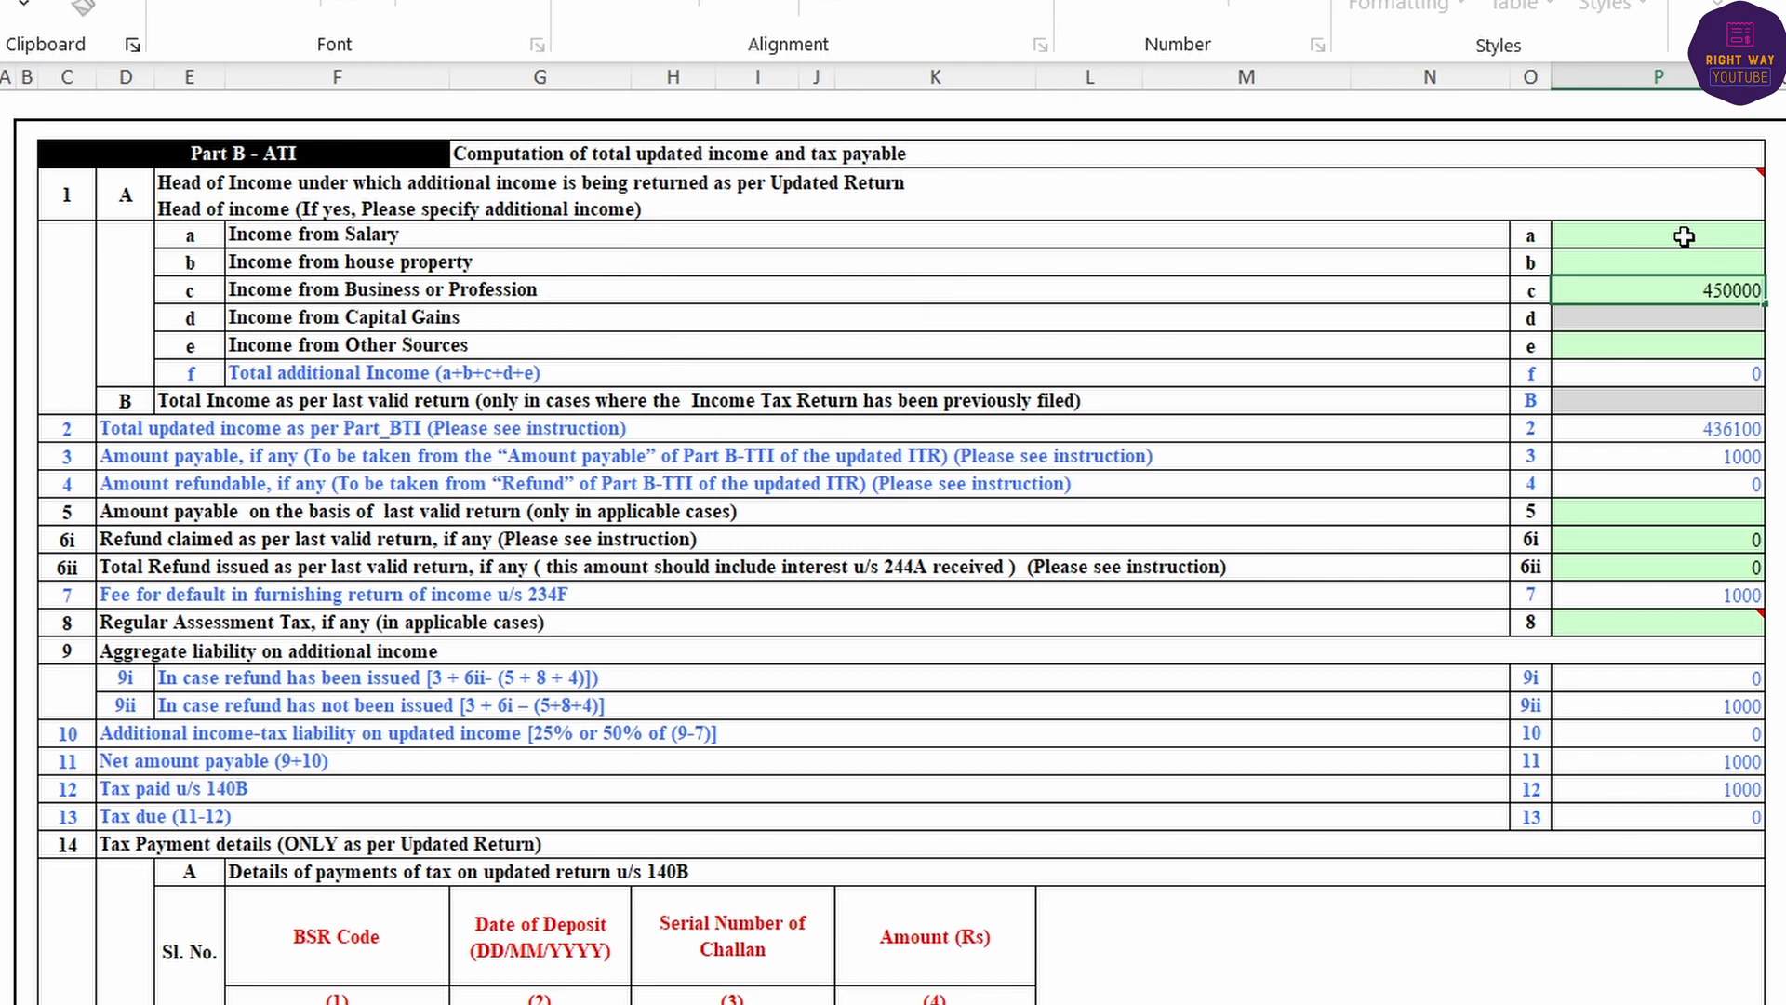
text(450000)
key(Return)
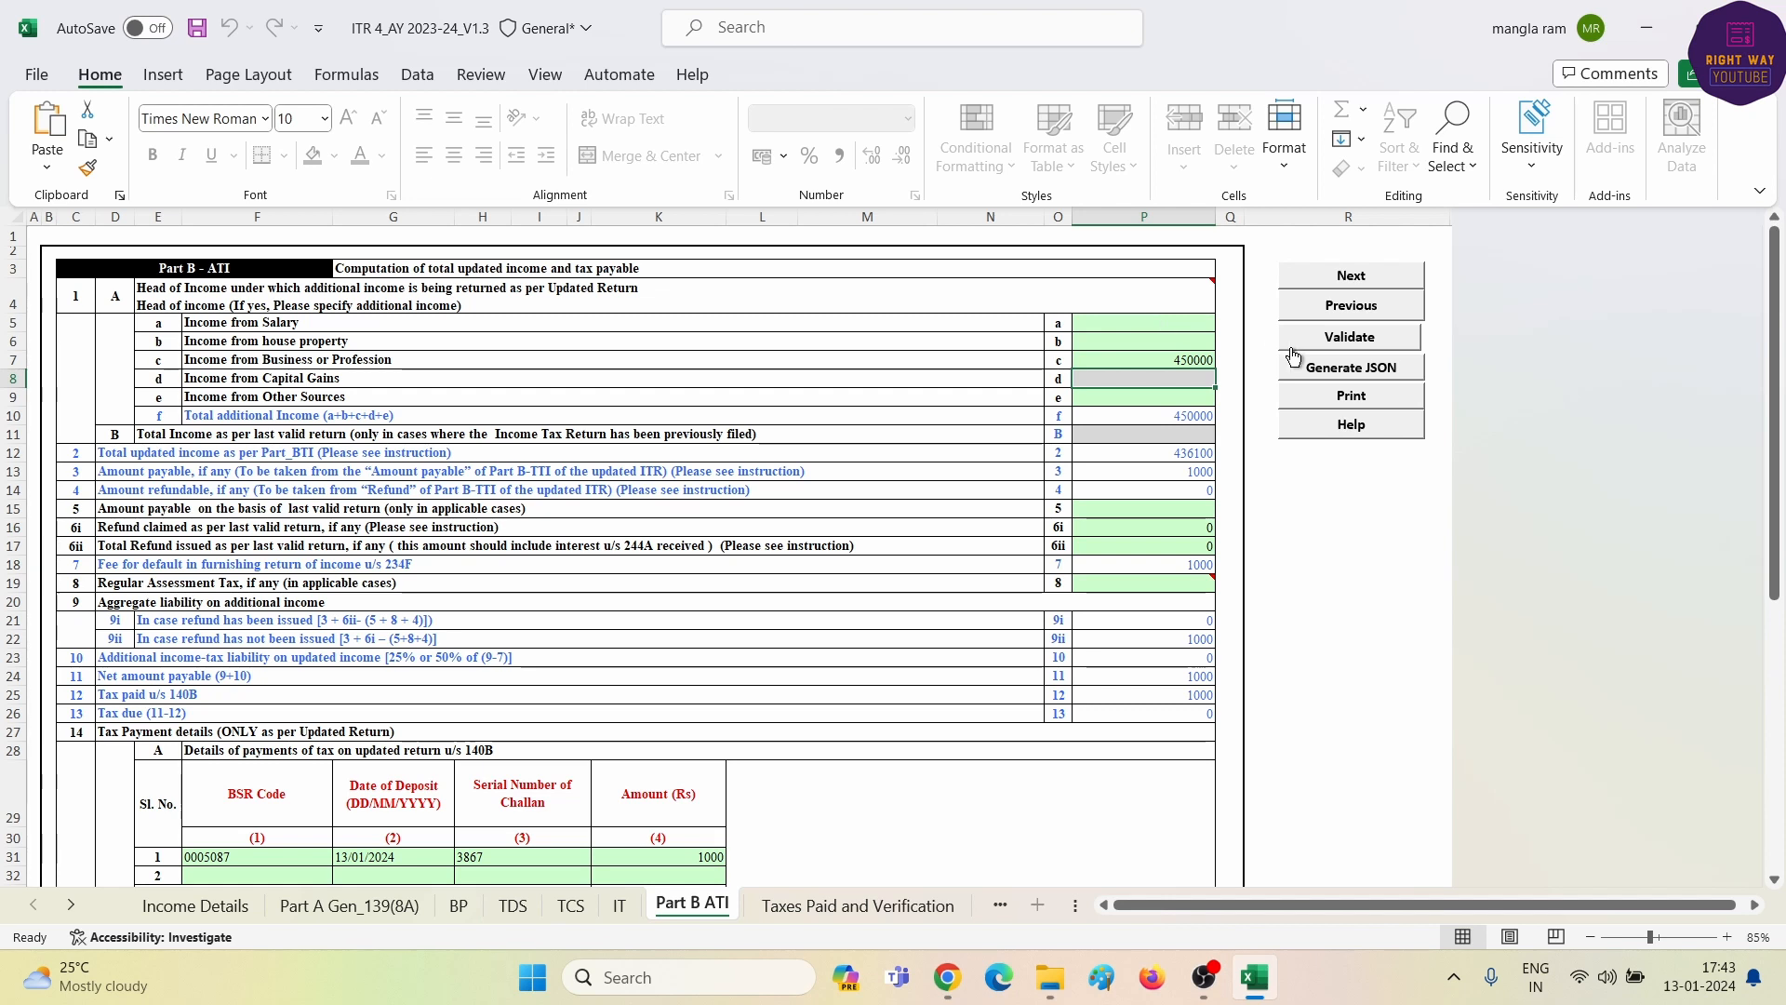
click(1354, 340)
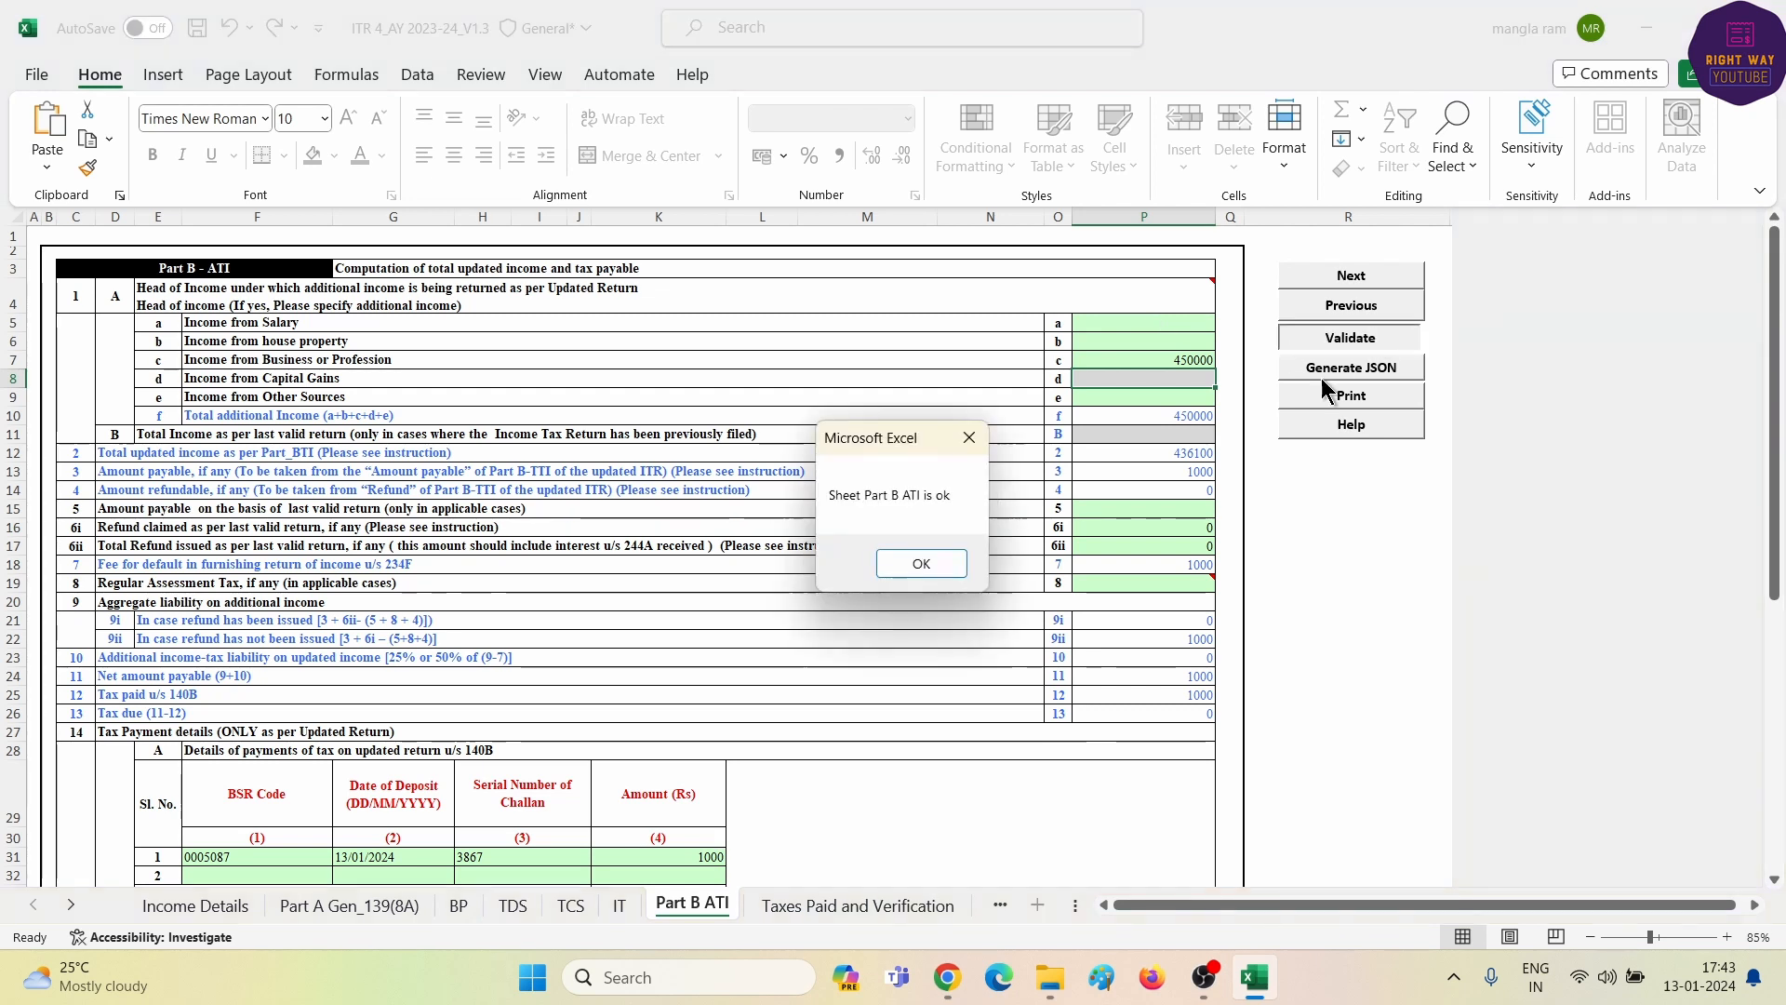
click(916, 562)
- Recalculate tax on Income Details and regenerate the JSON file
click(187, 907)
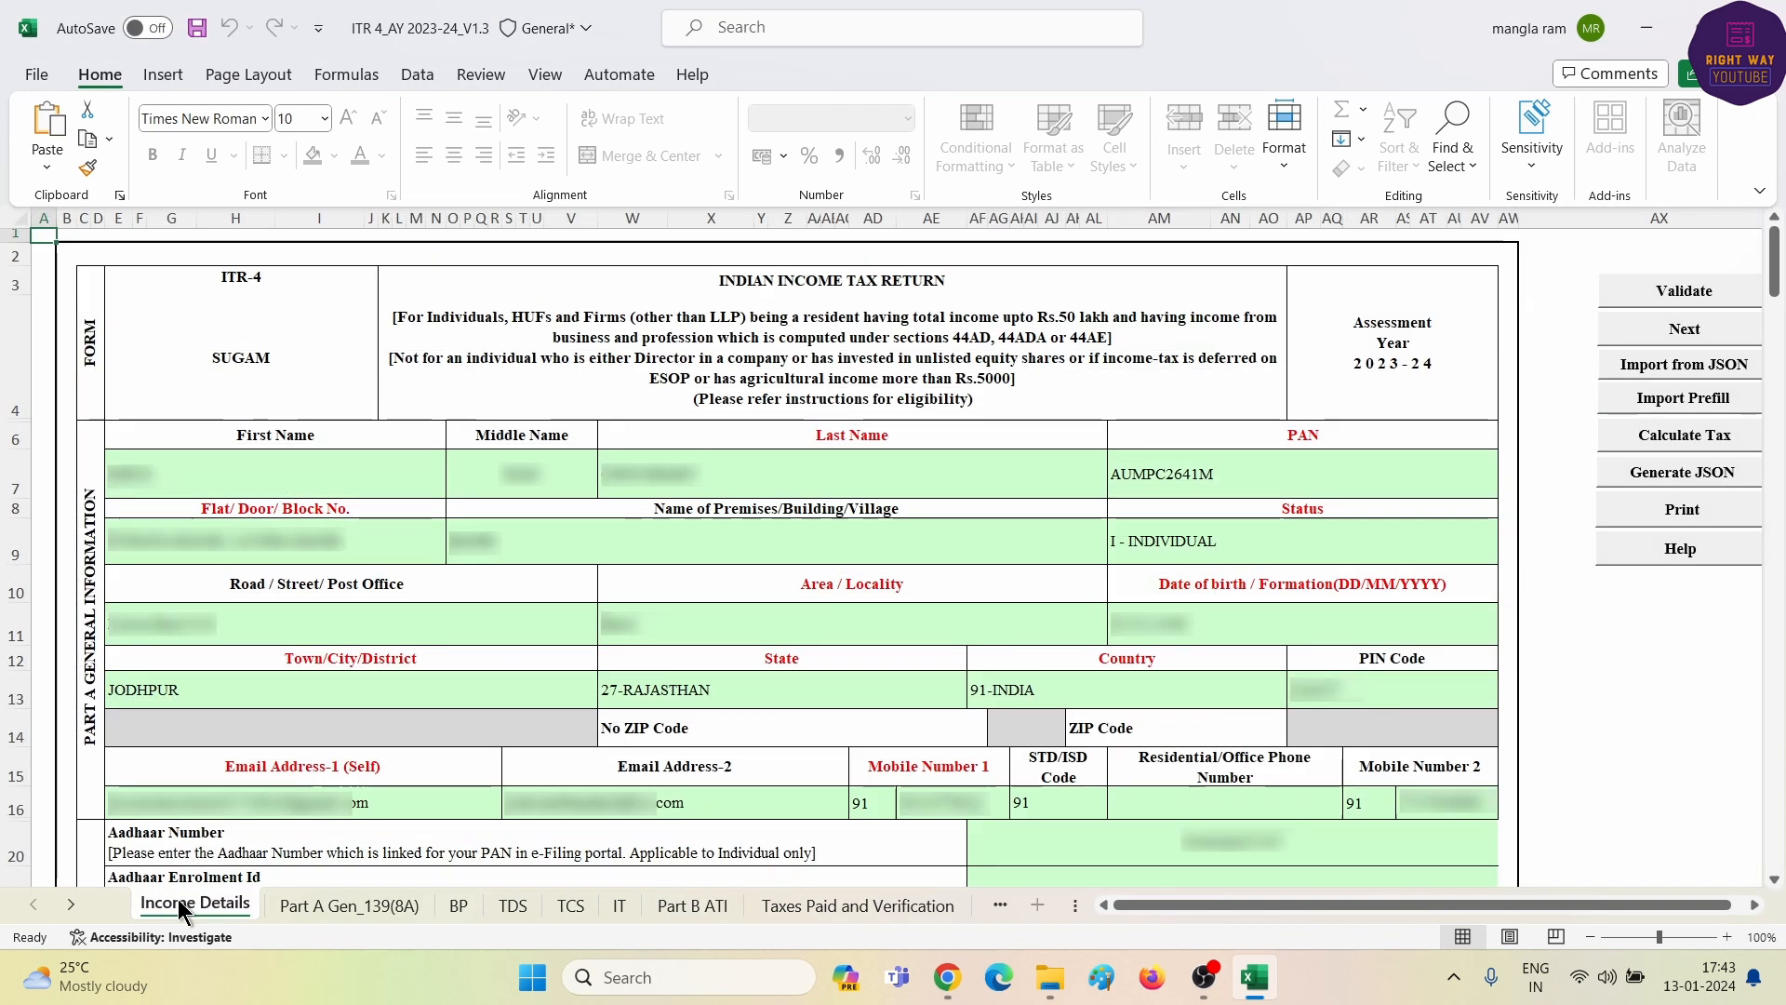
click(1656, 447)
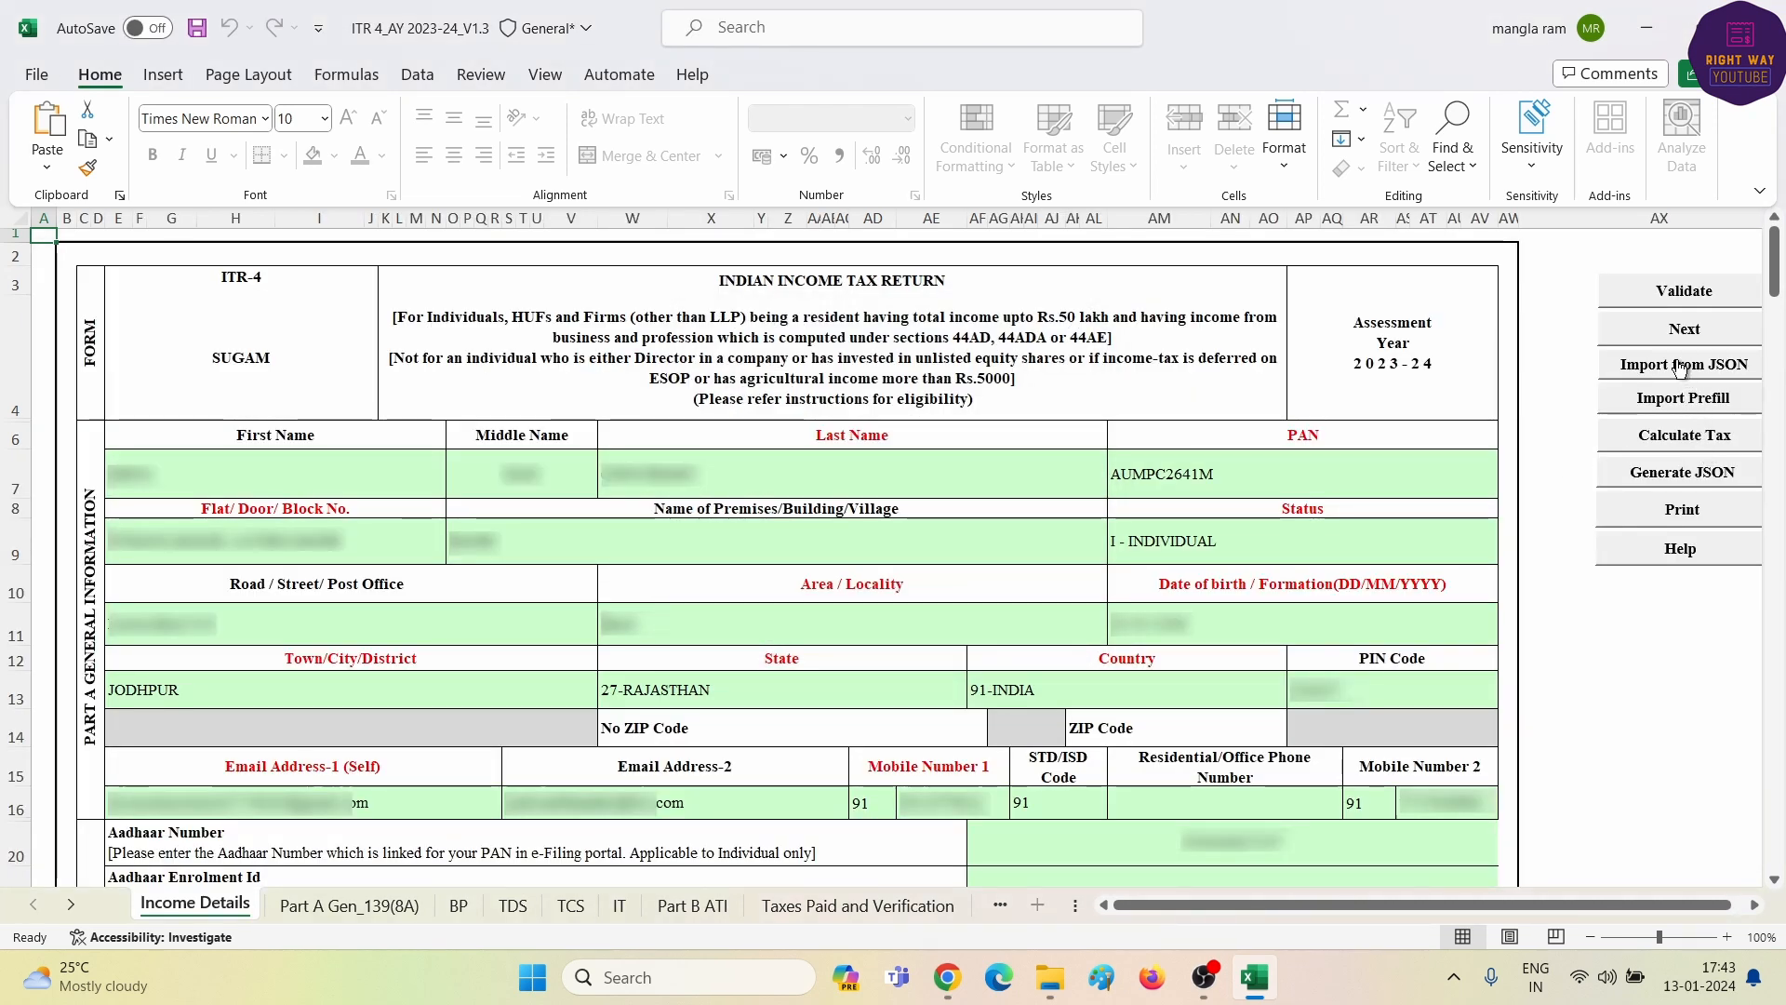
click(1686, 482)
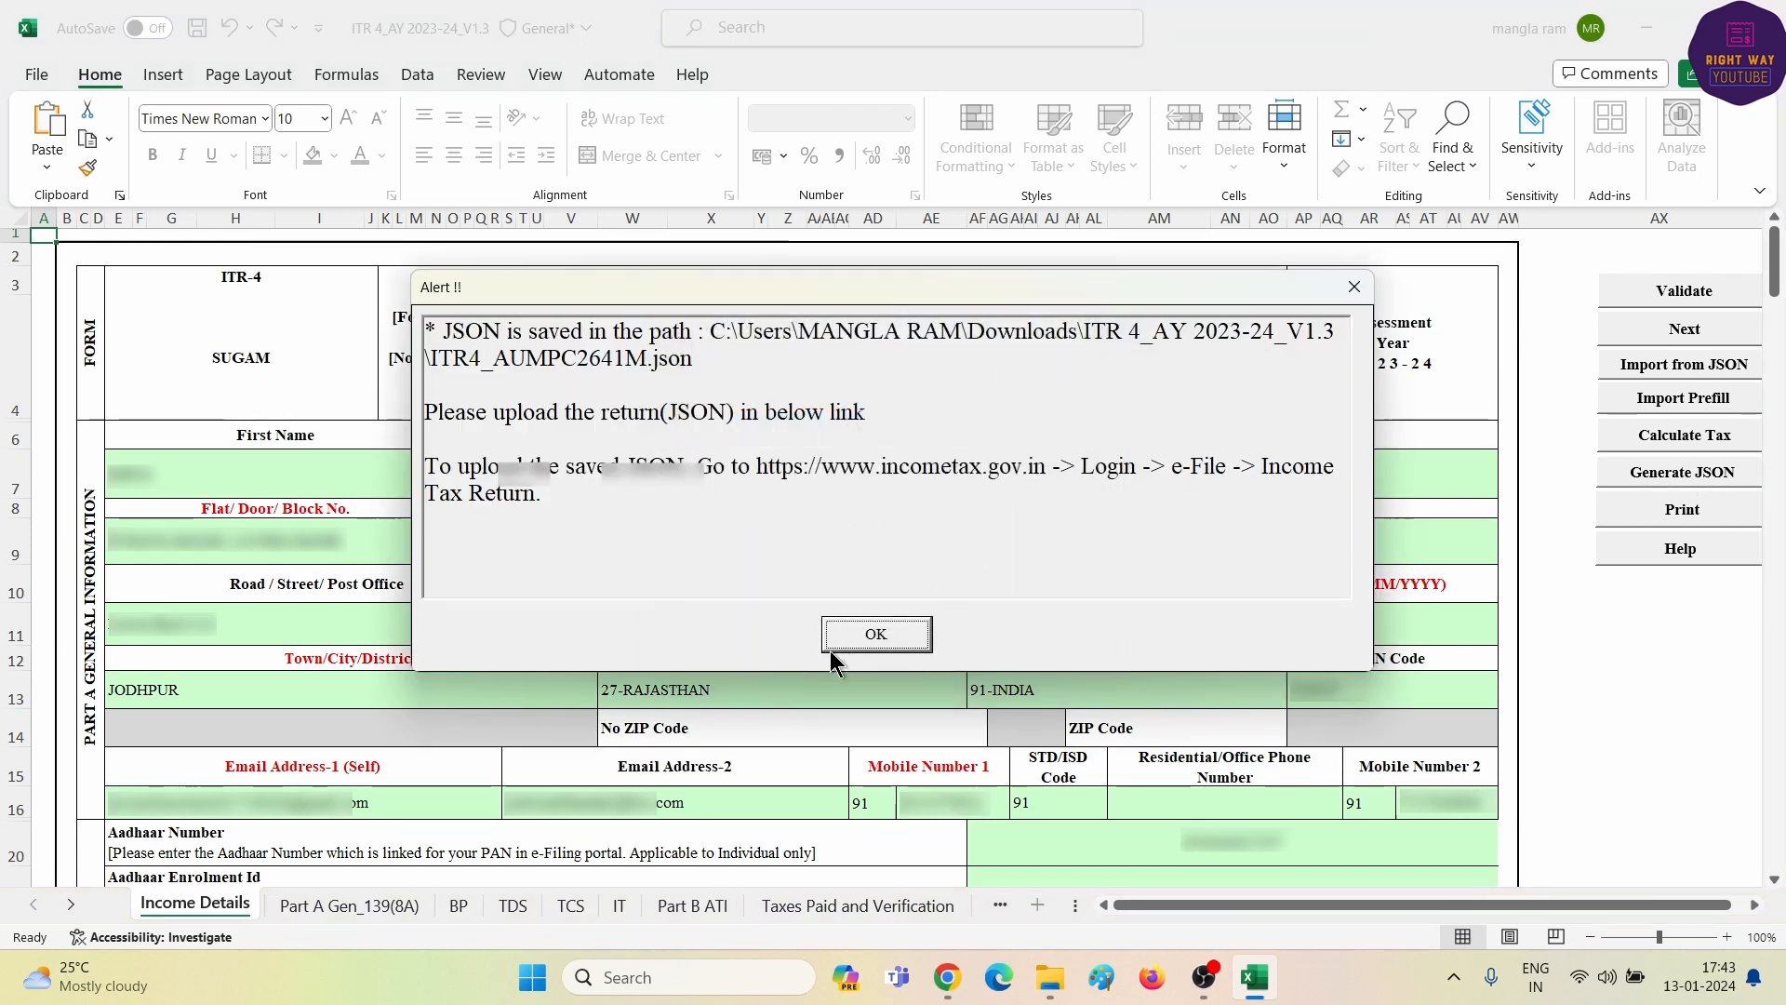
click(872, 634)
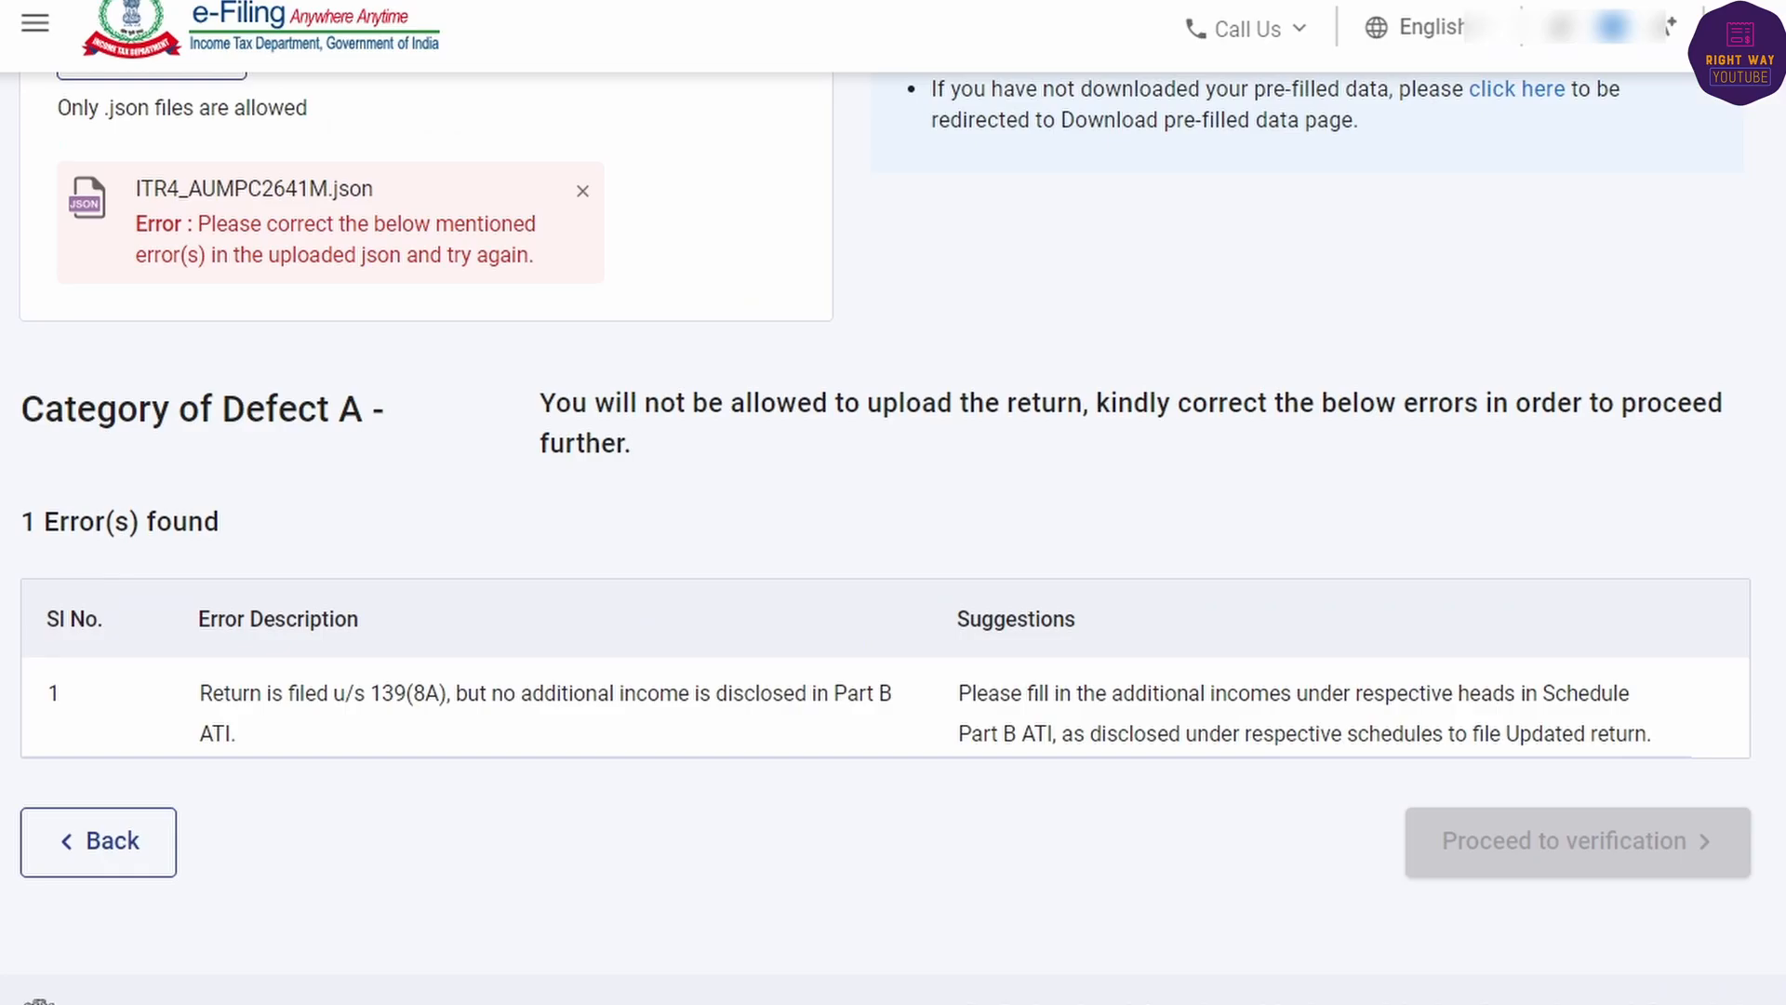
- Replace the rejected file with the regenerated ITR-4 JSON and confirm Validation Successful
click(582, 191)
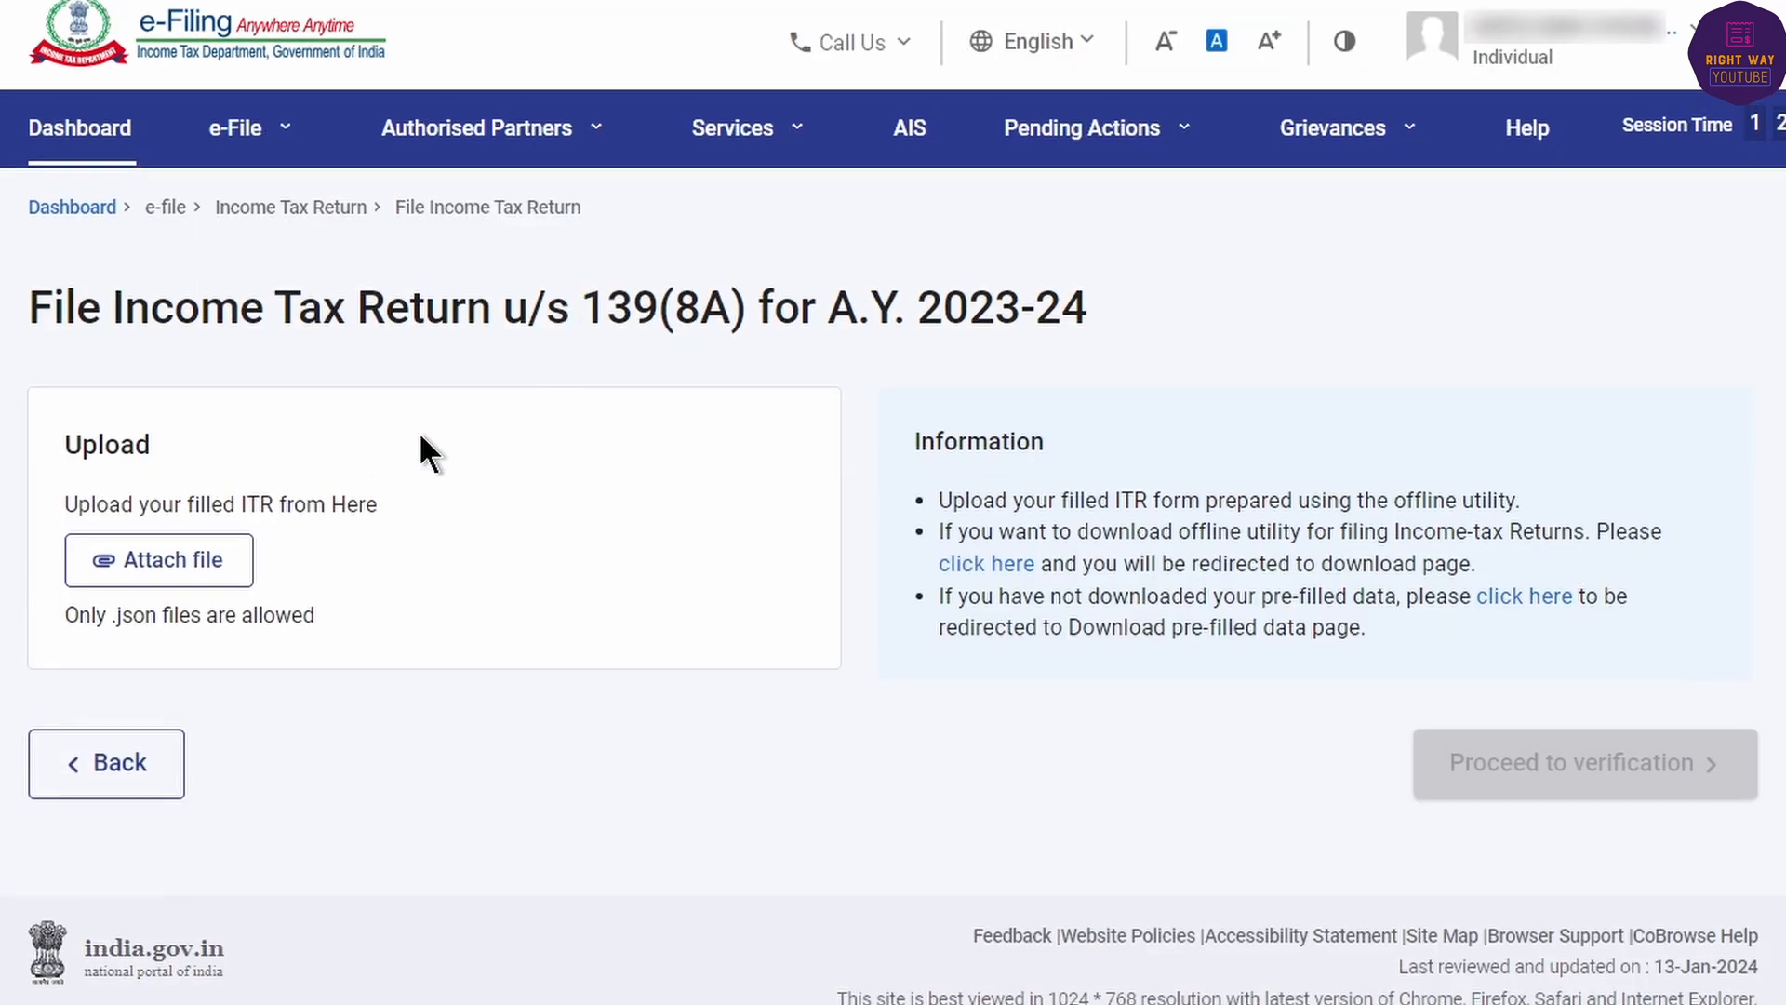
click(175, 569)
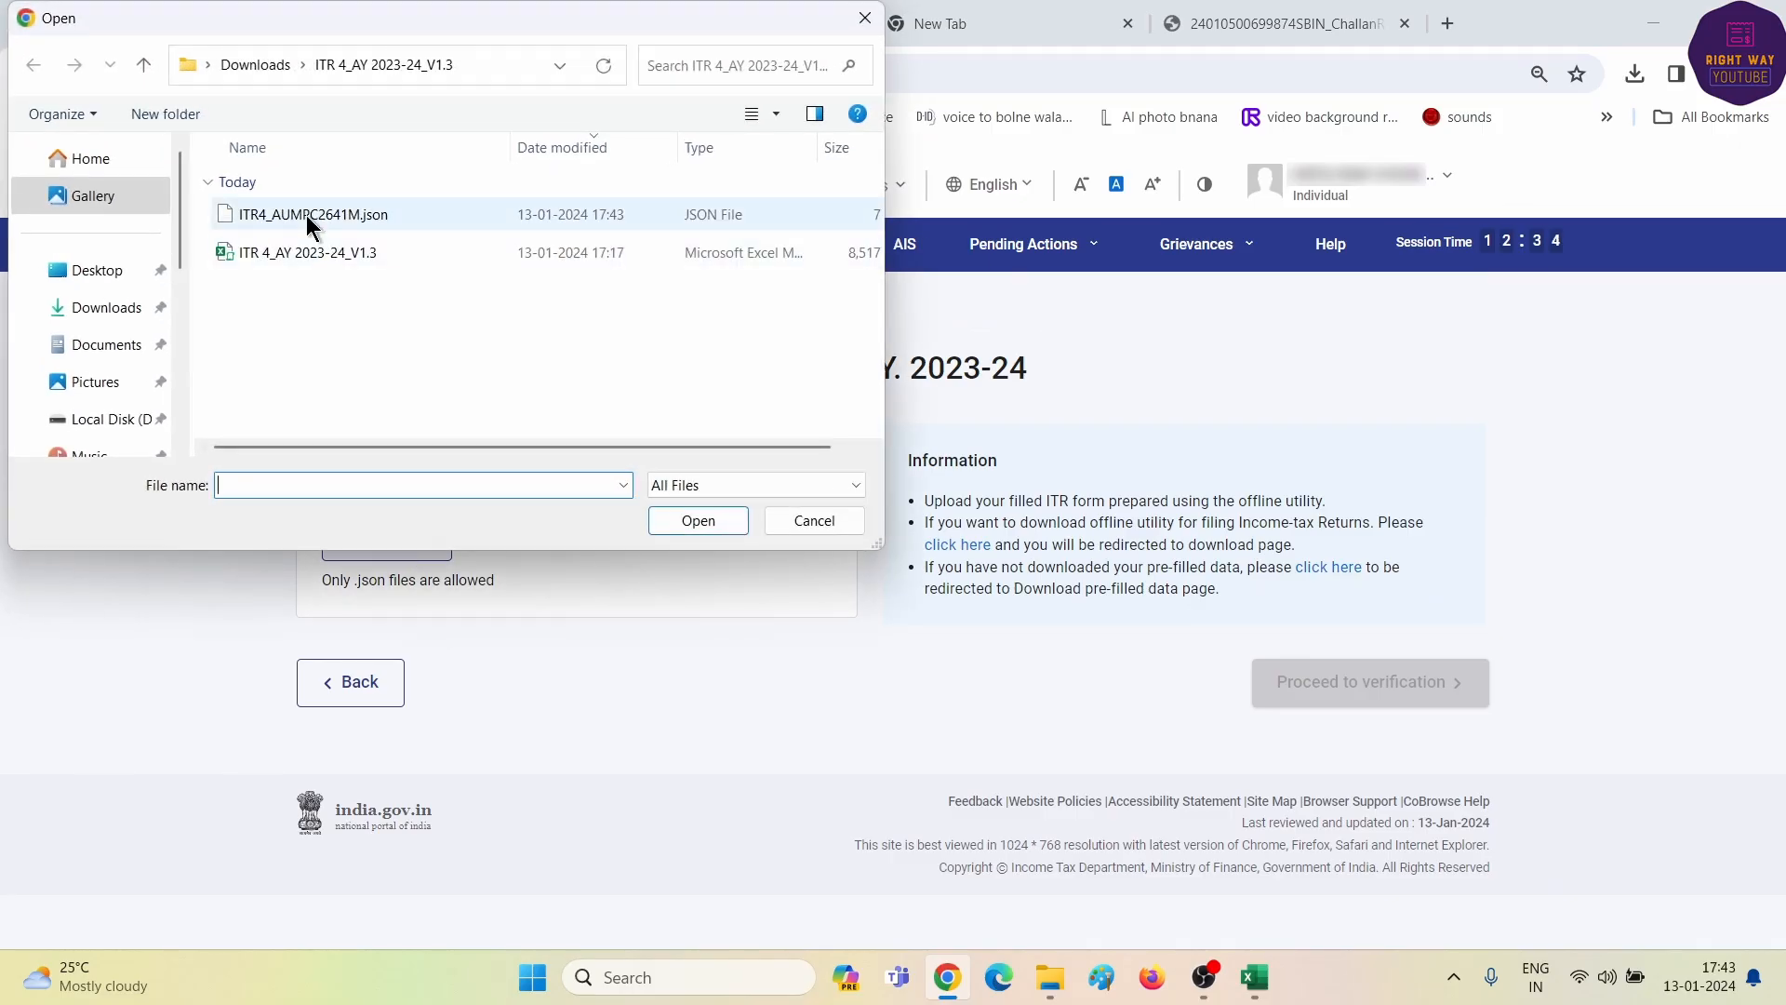
click(305, 215)
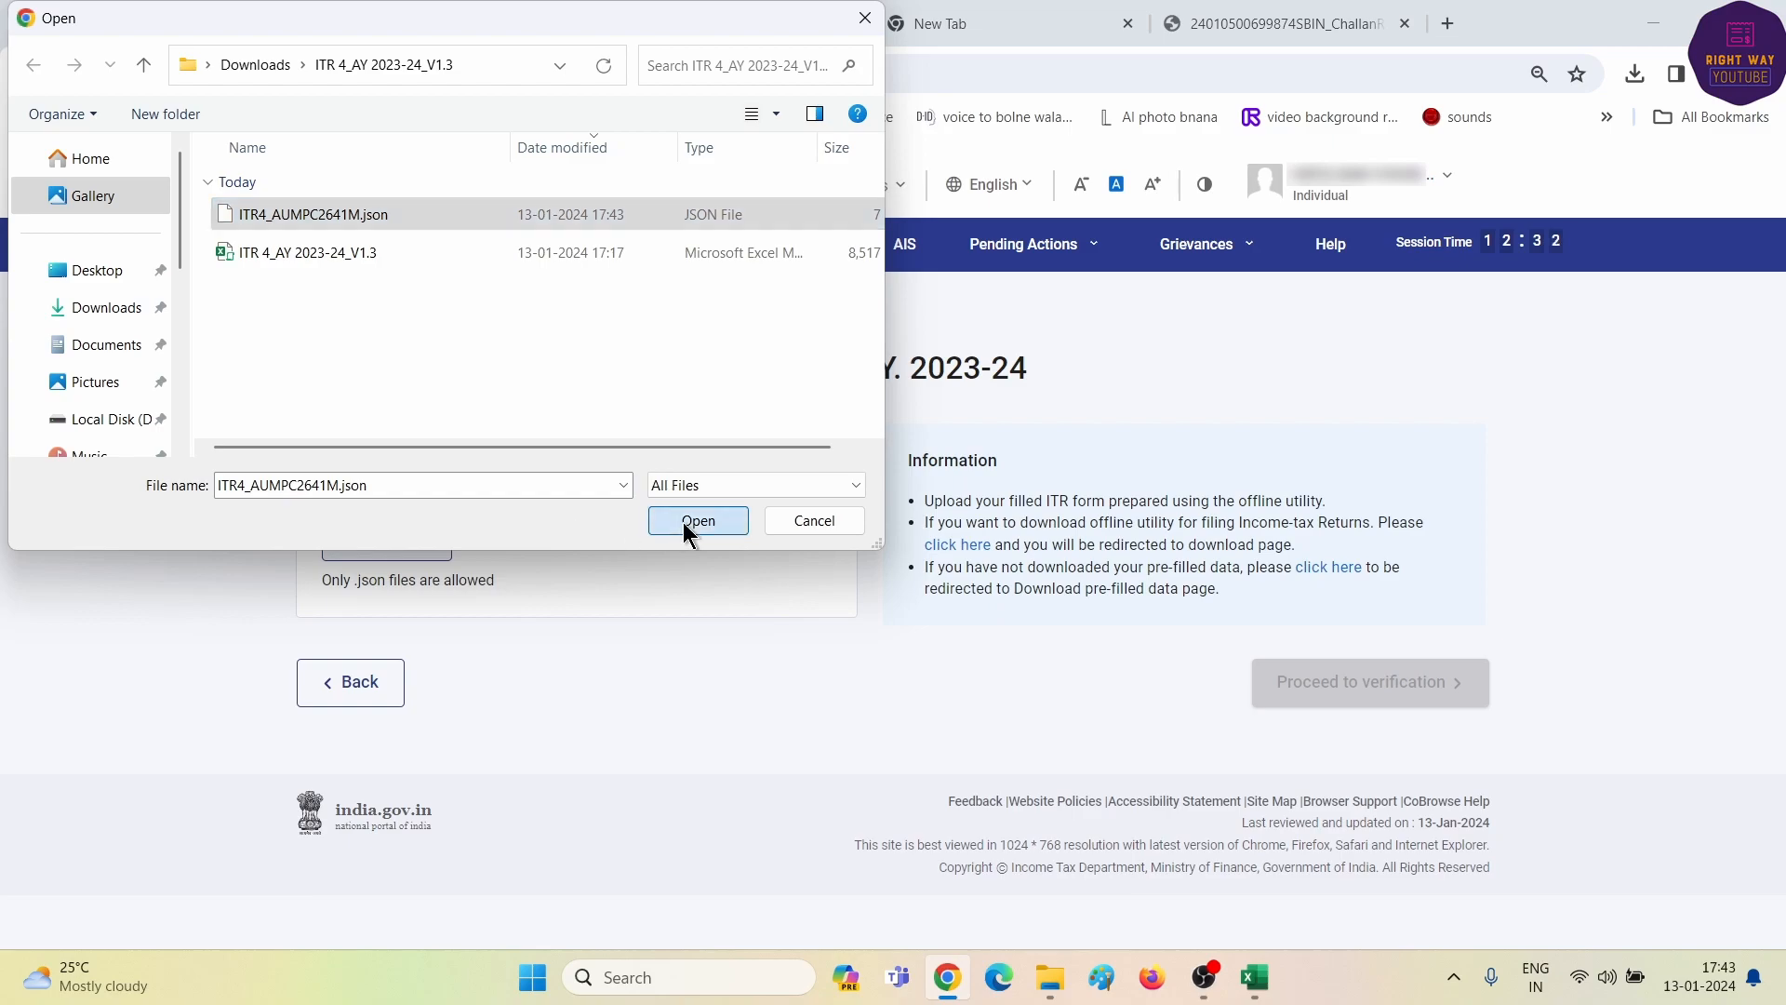
click(684, 522)
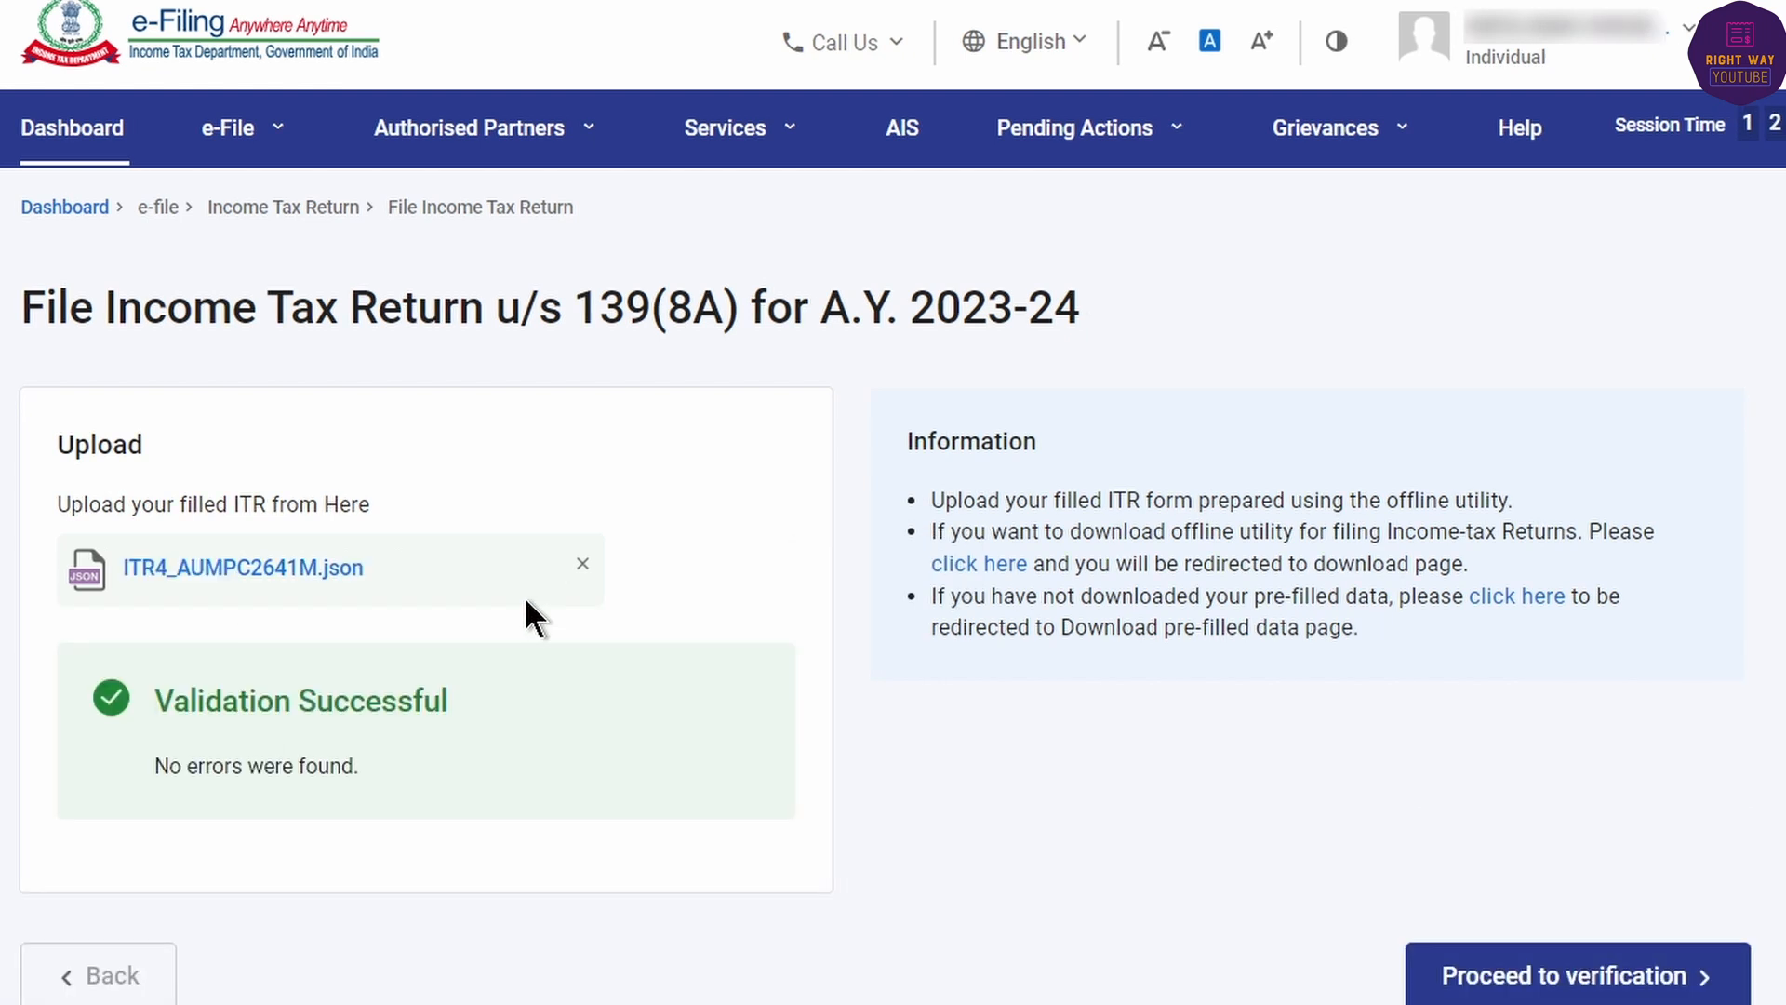
drag(72, 709, 487, 748)
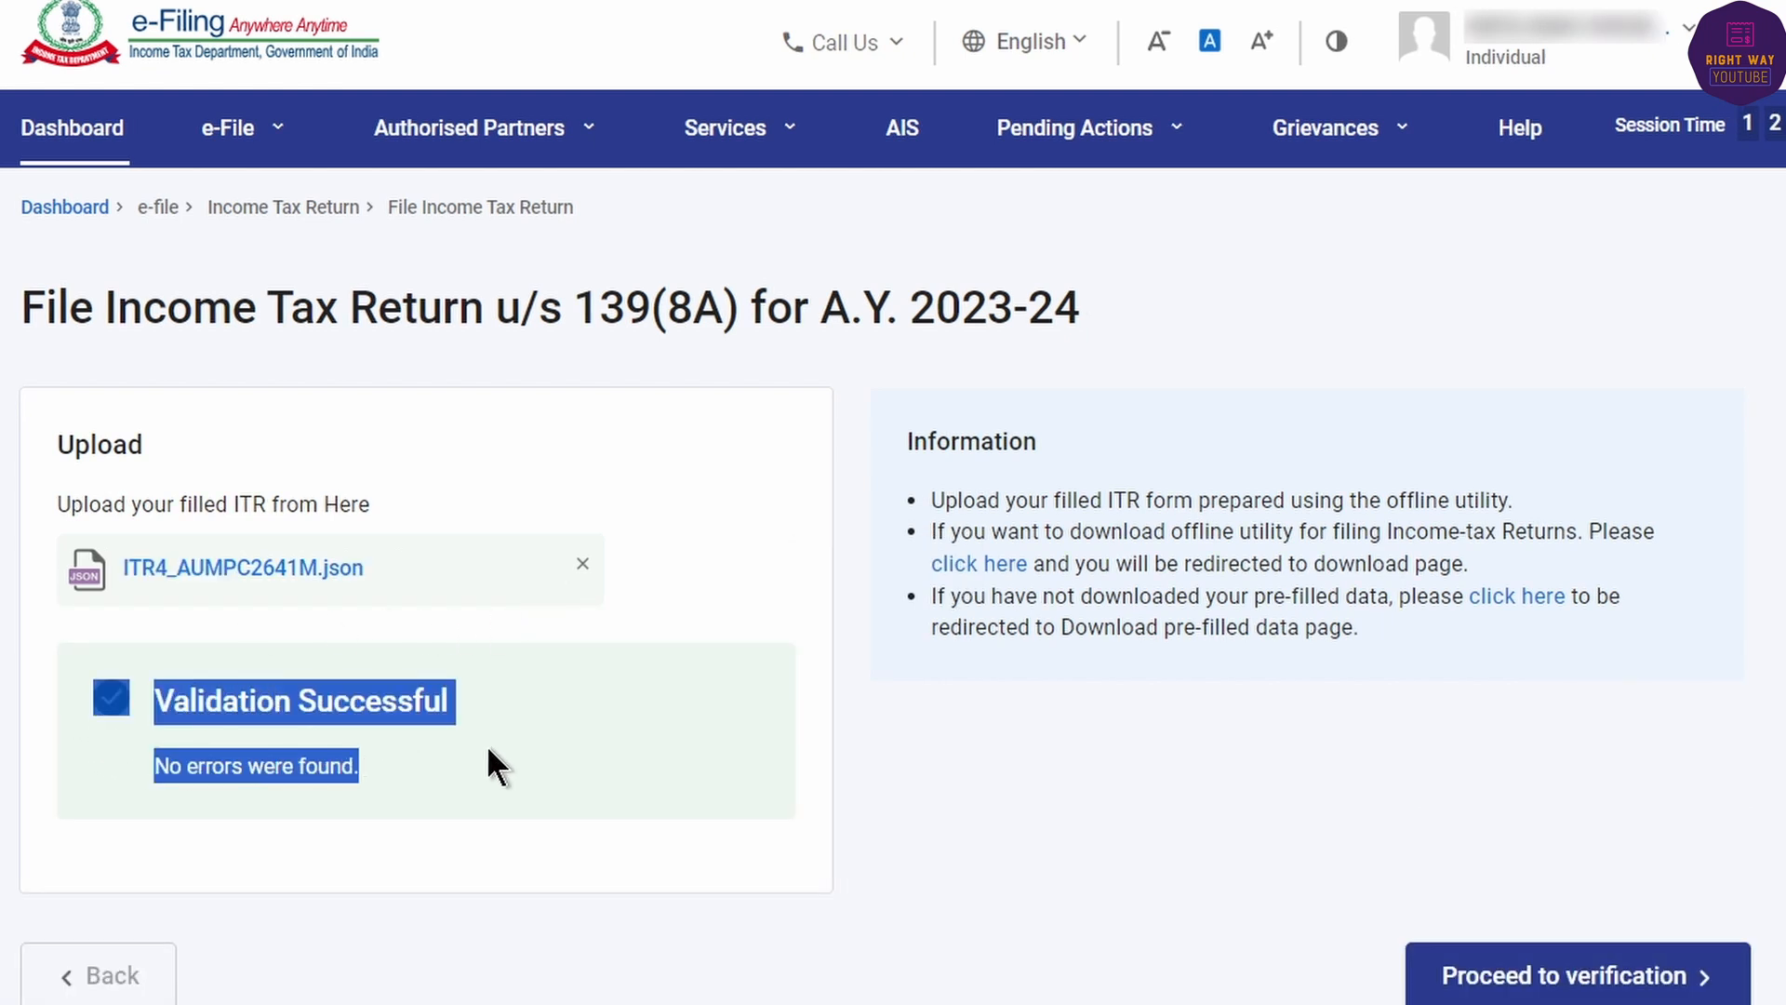
click(487, 744)
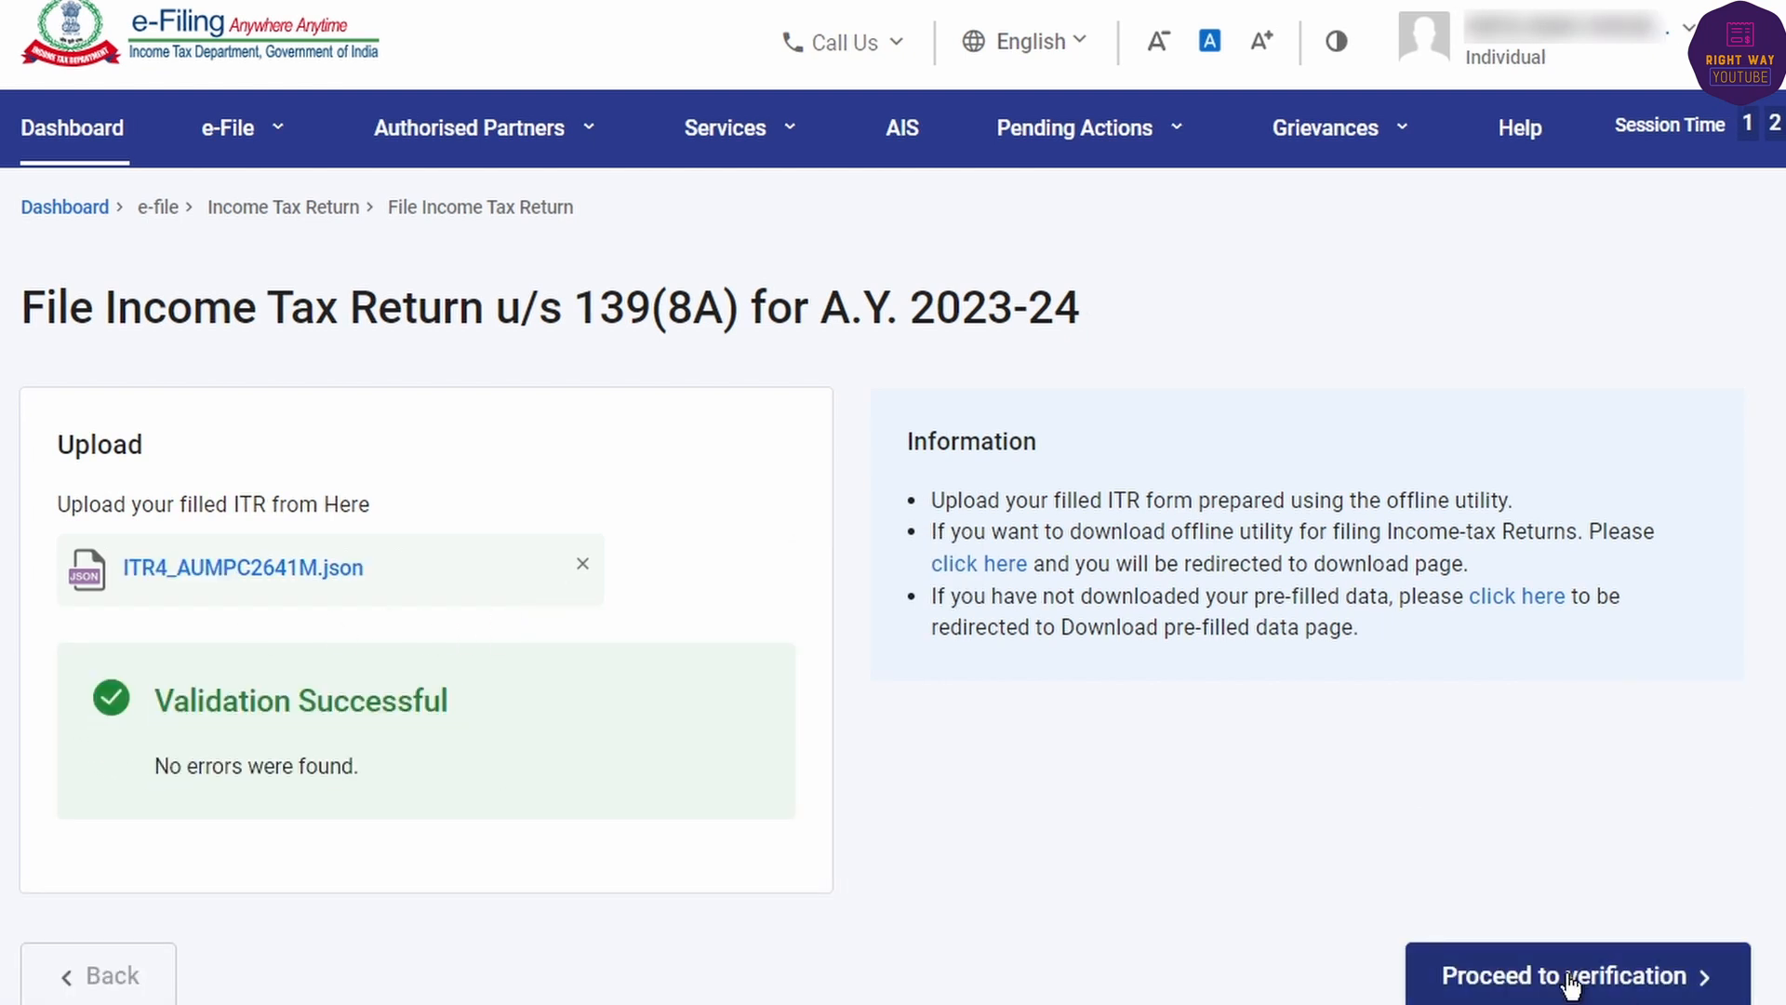
click(1570, 977)
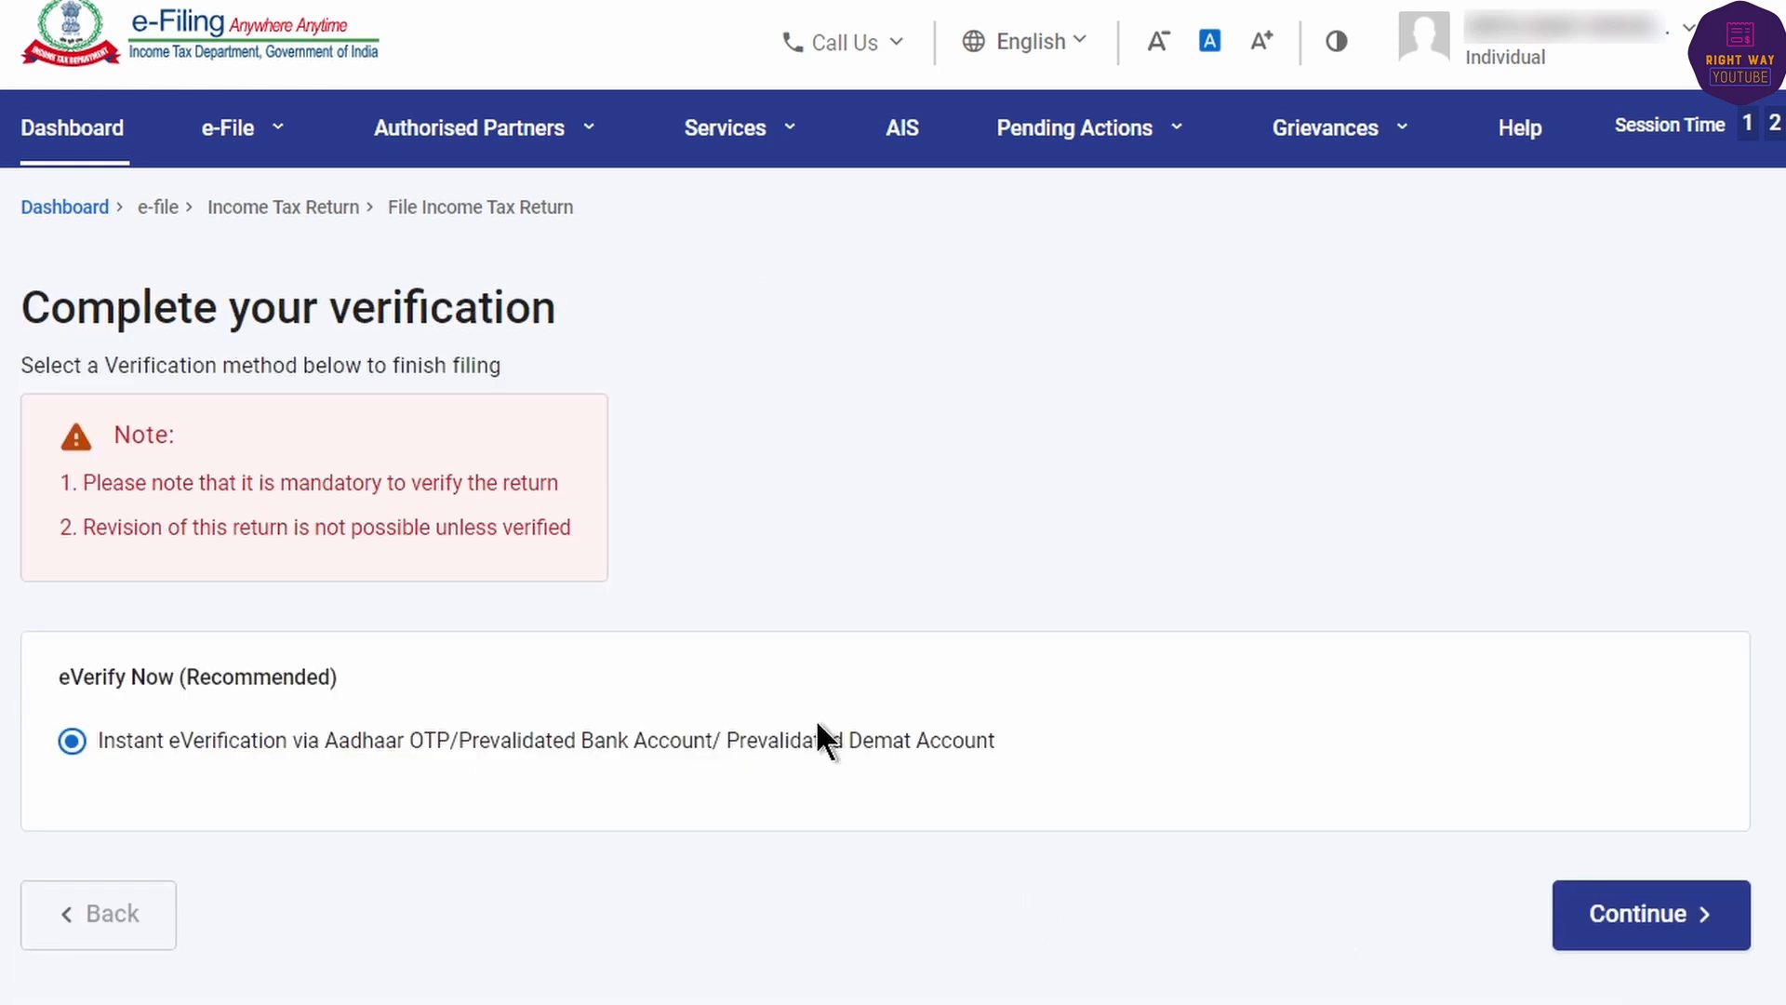
- Continue to instant e-verification, pick OTP on the Aadhaar-registered mobile, and consent to Aadhaar validation
click(1684, 917)
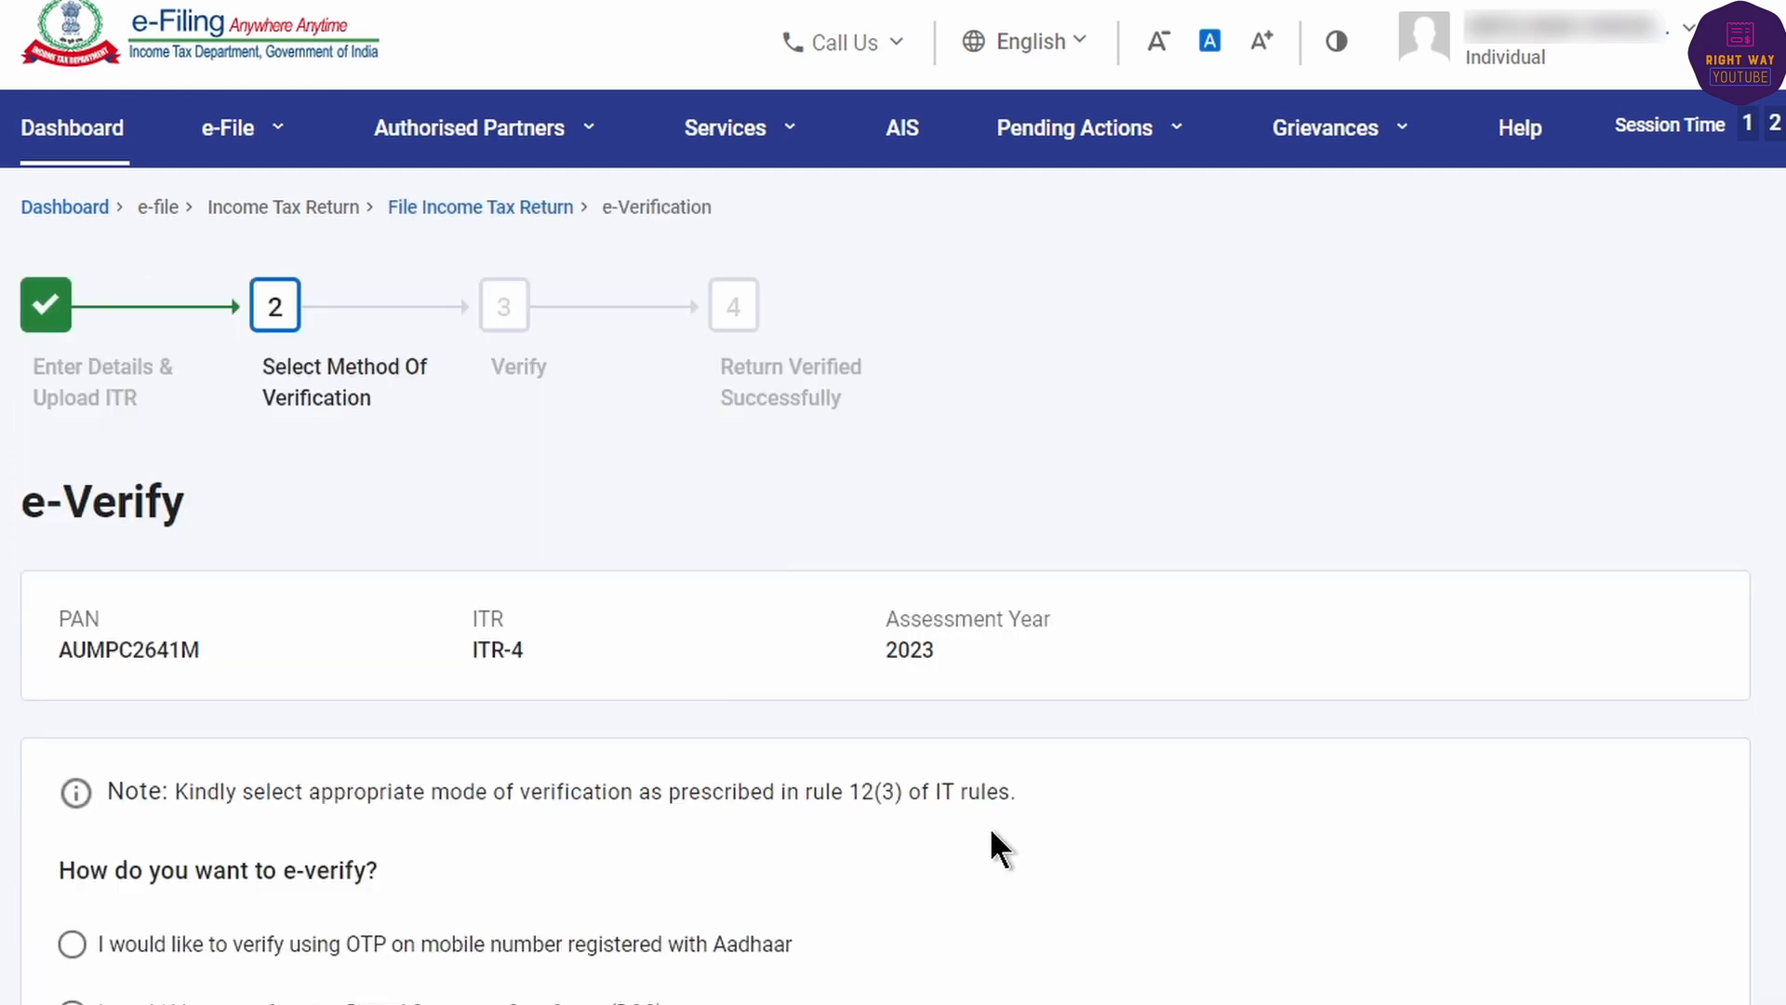
scroll(795, 779, down, 6)
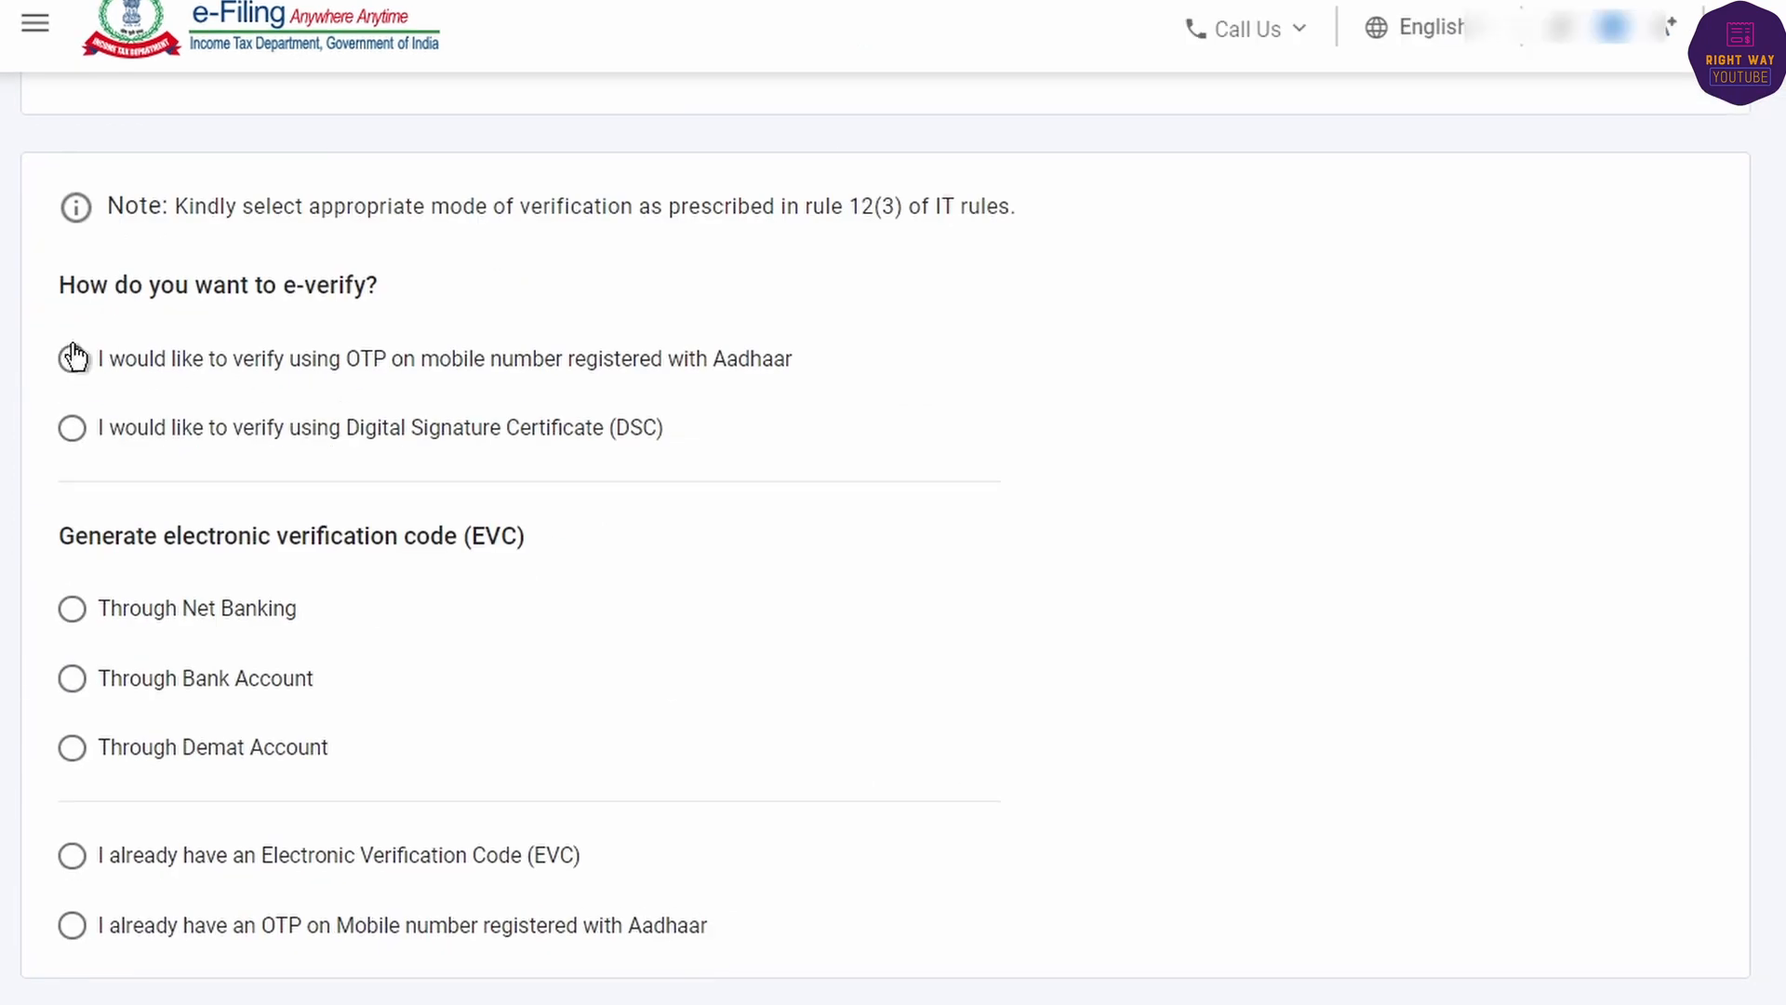
click(70, 359)
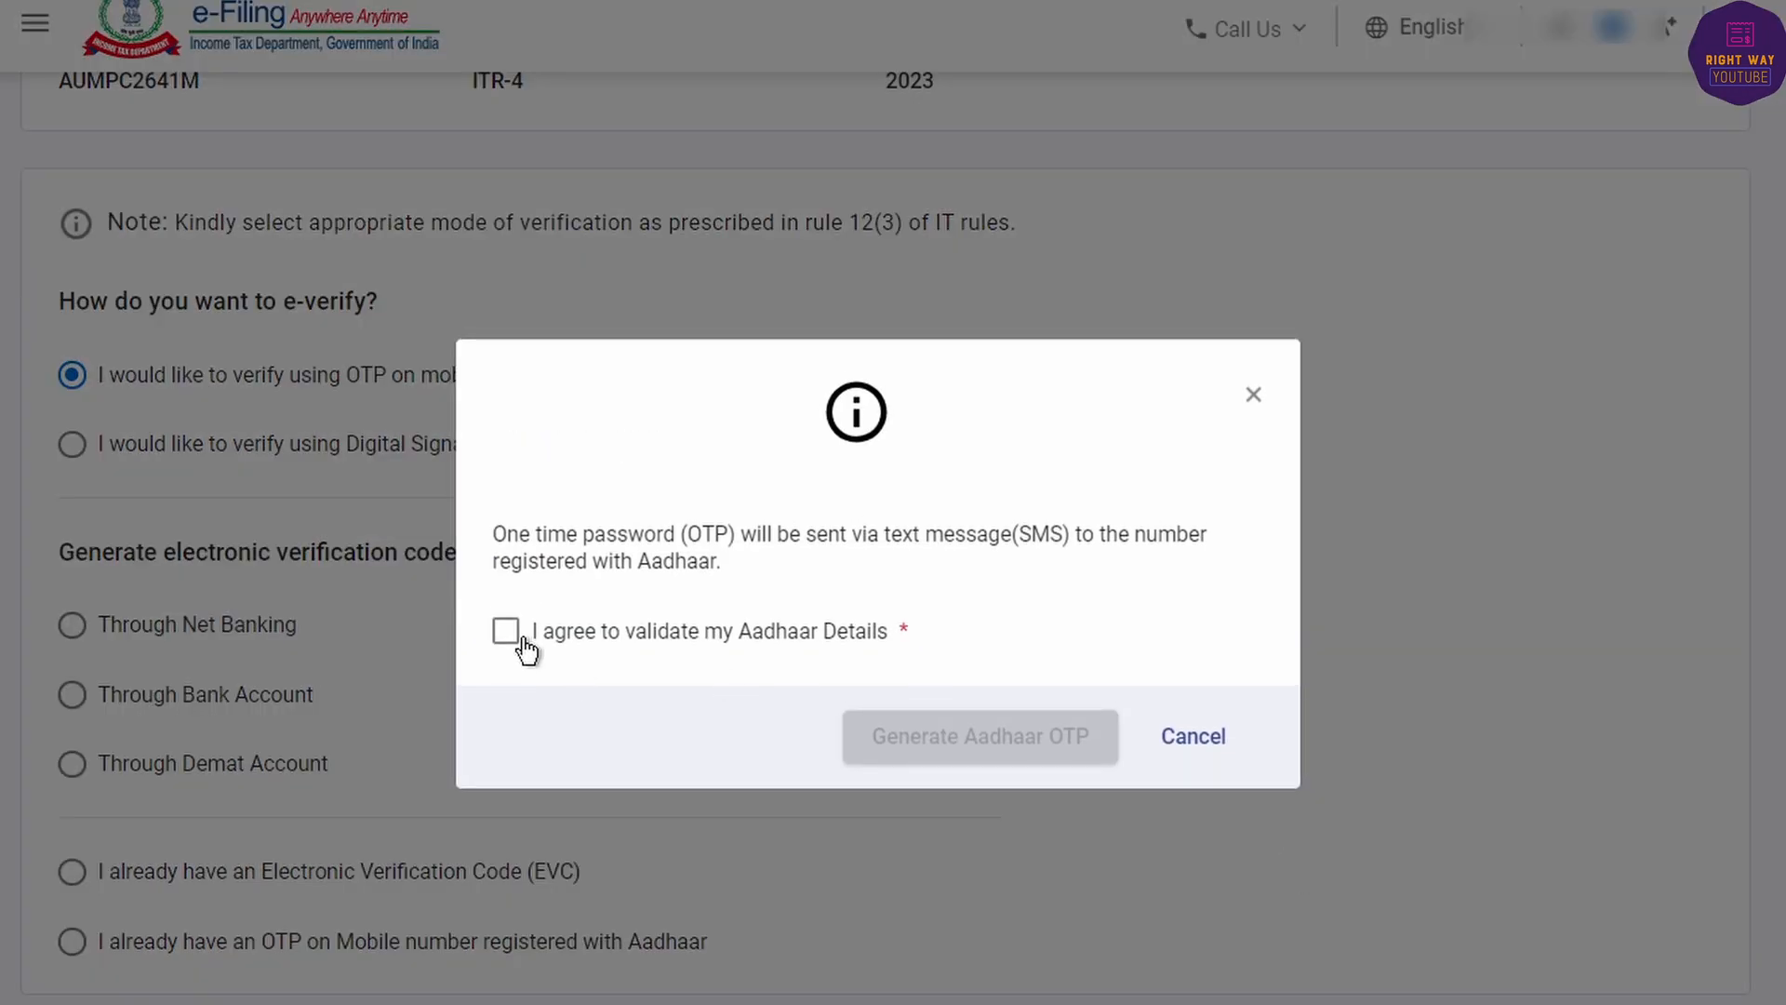
click(513, 636)
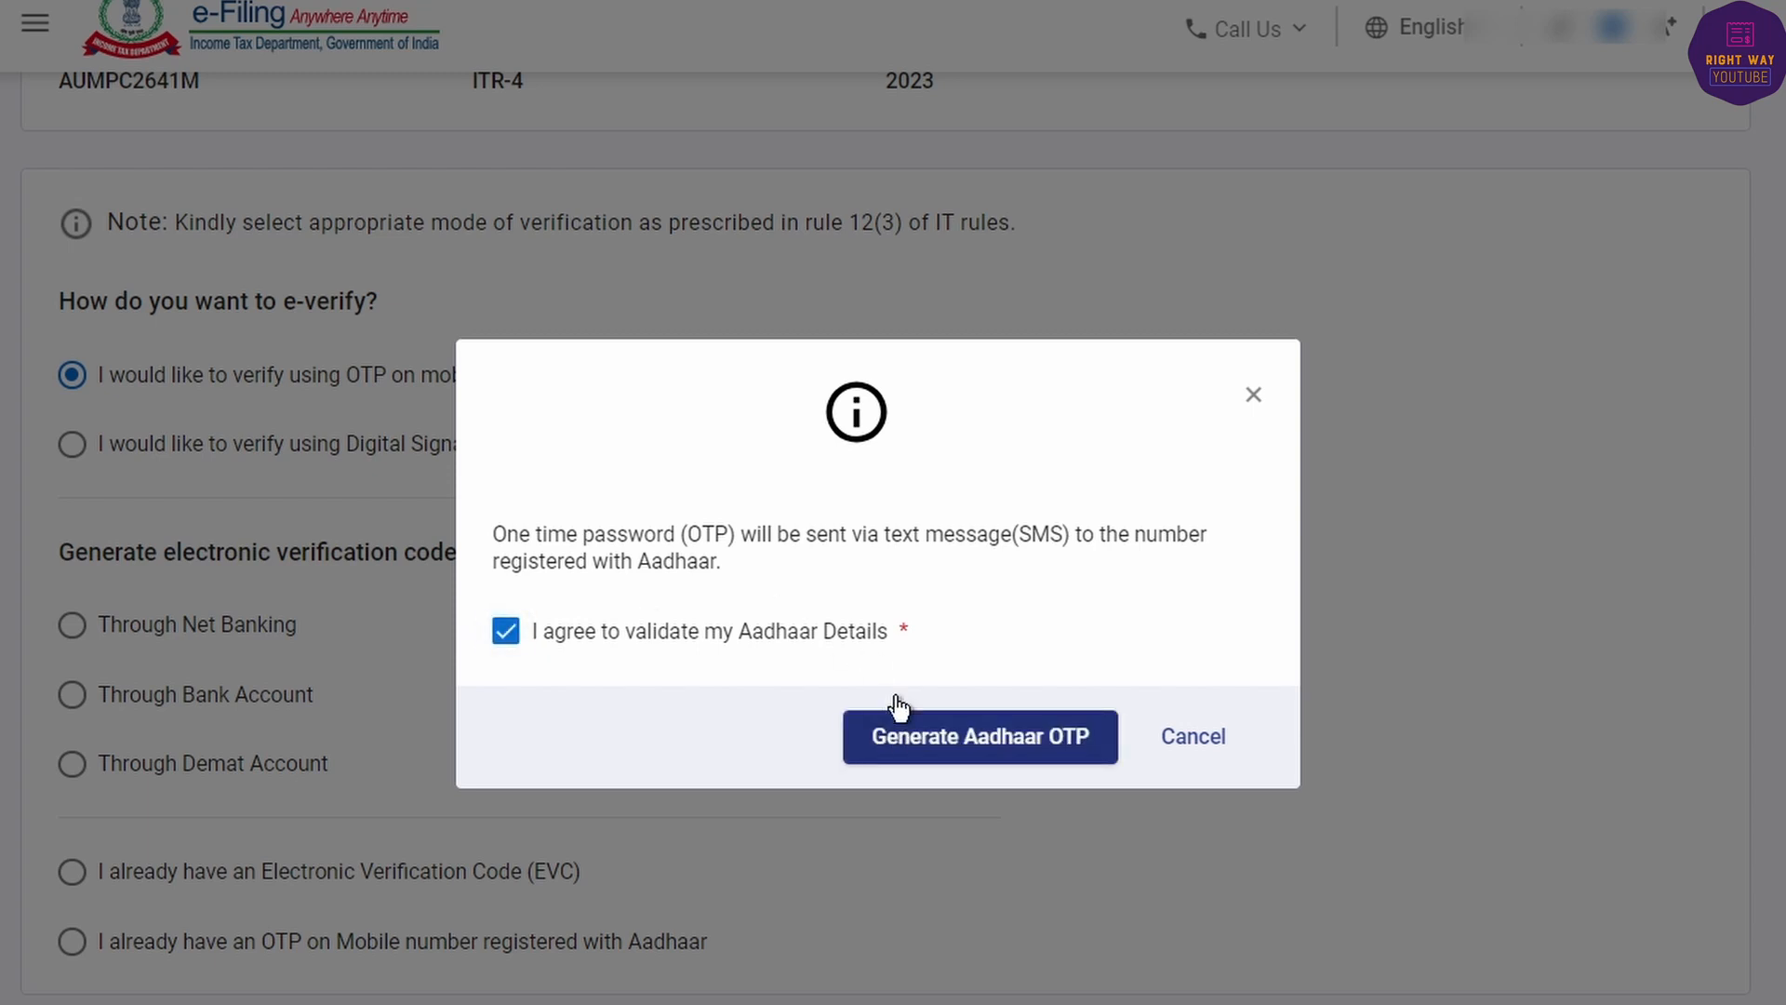